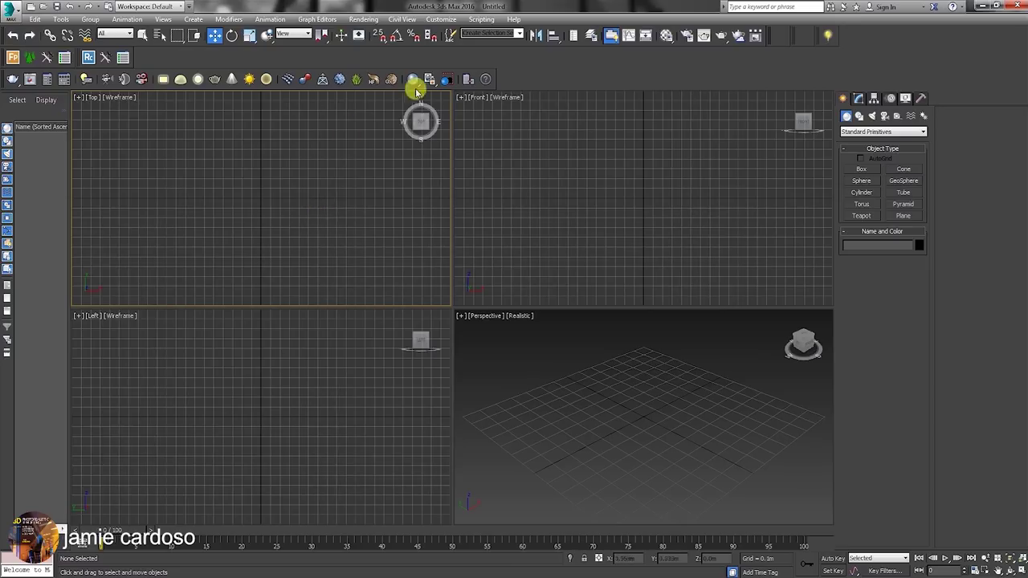
- Review the Gamma and LUT, General and Viewports preferences, and accept the settings
click(441, 20)
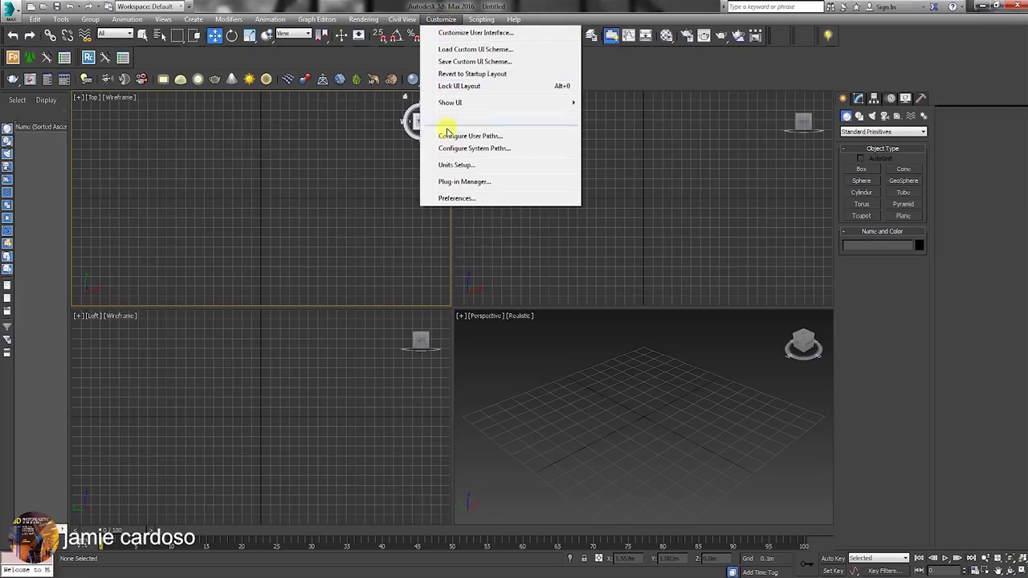
click(458, 198)
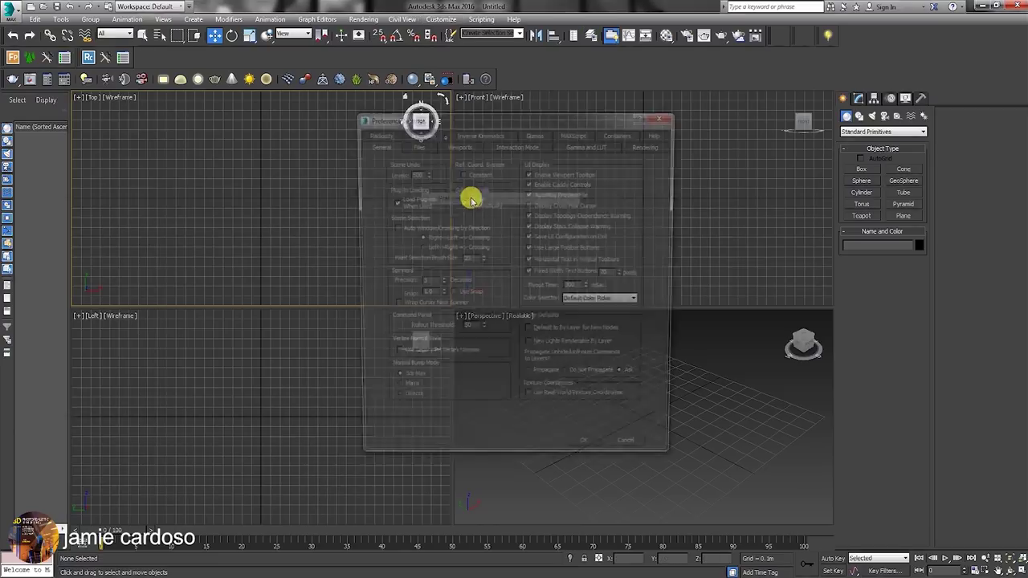
click(598, 143)
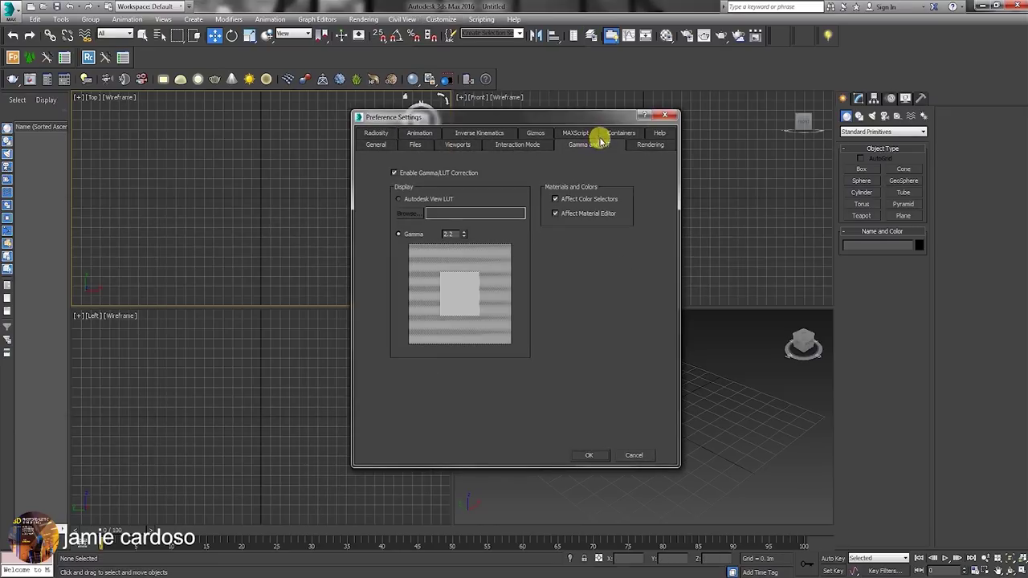
double_click(449, 233)
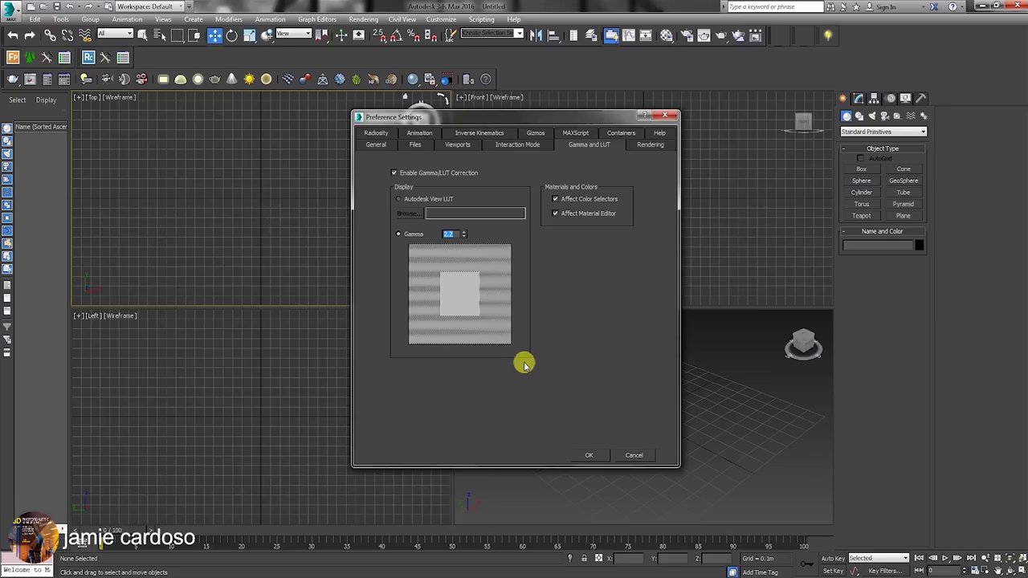
click(378, 144)
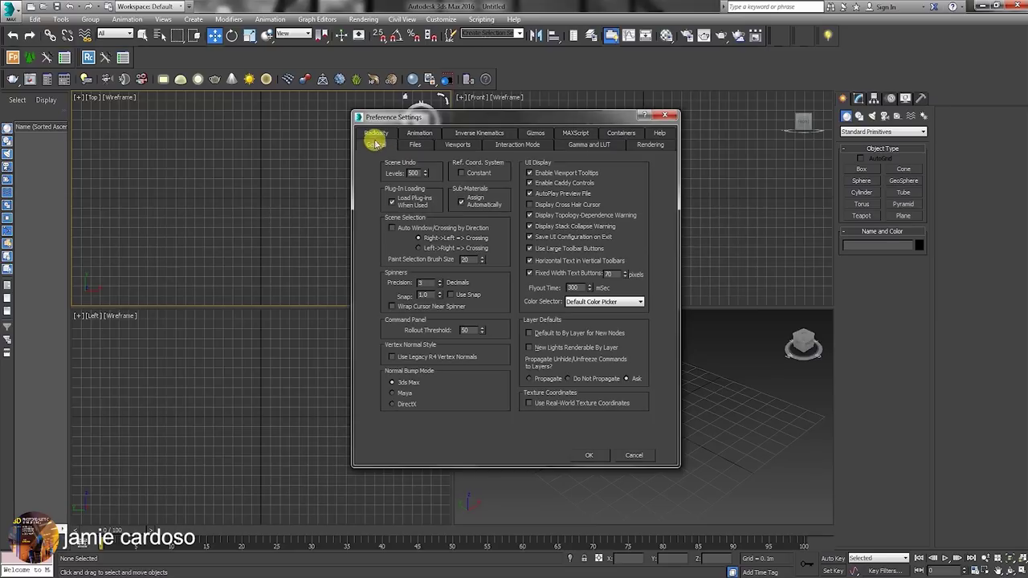
click(442, 148)
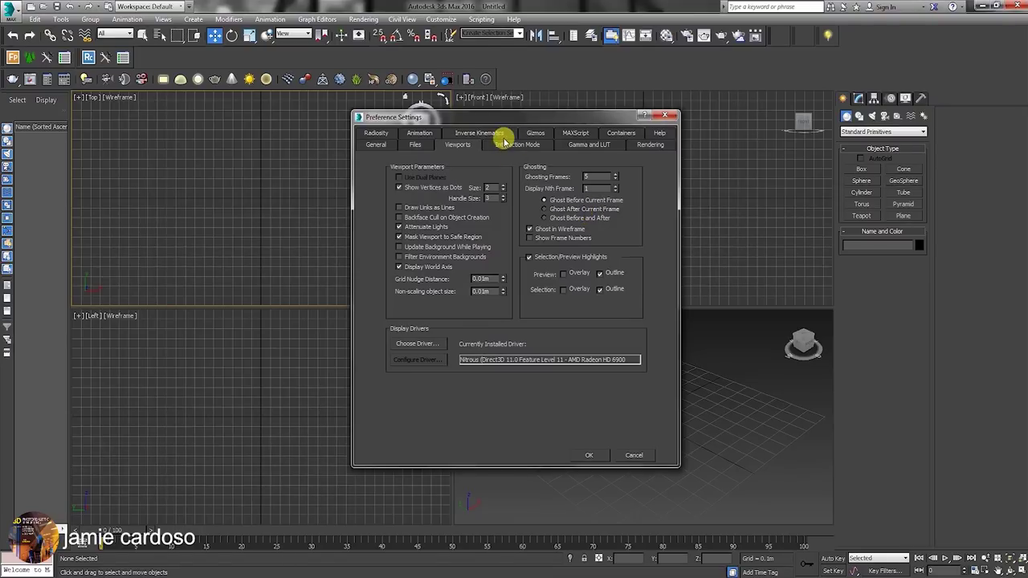
click(589, 455)
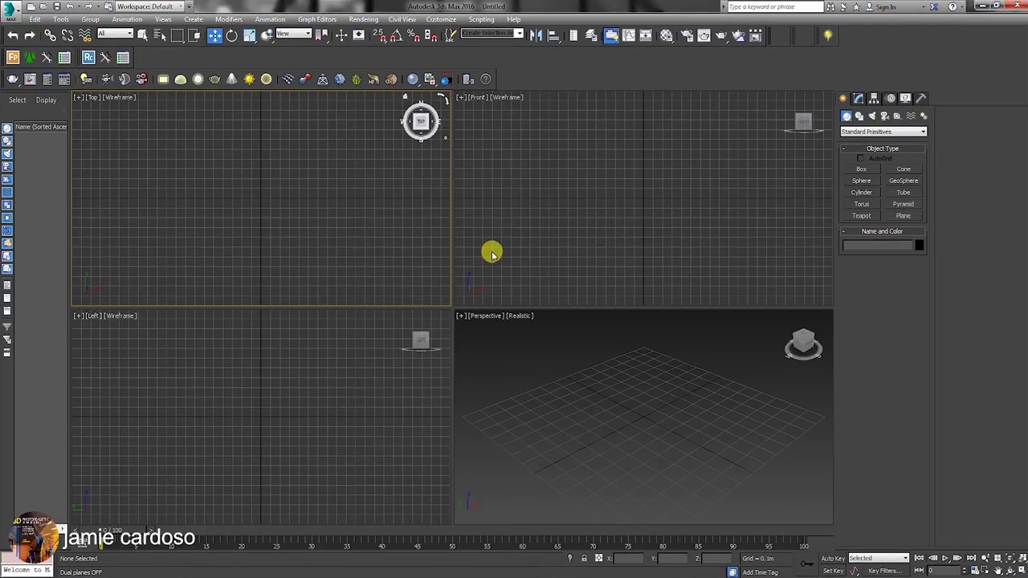
- Inspect the metric display unit scale options in the units setup
click(441, 19)
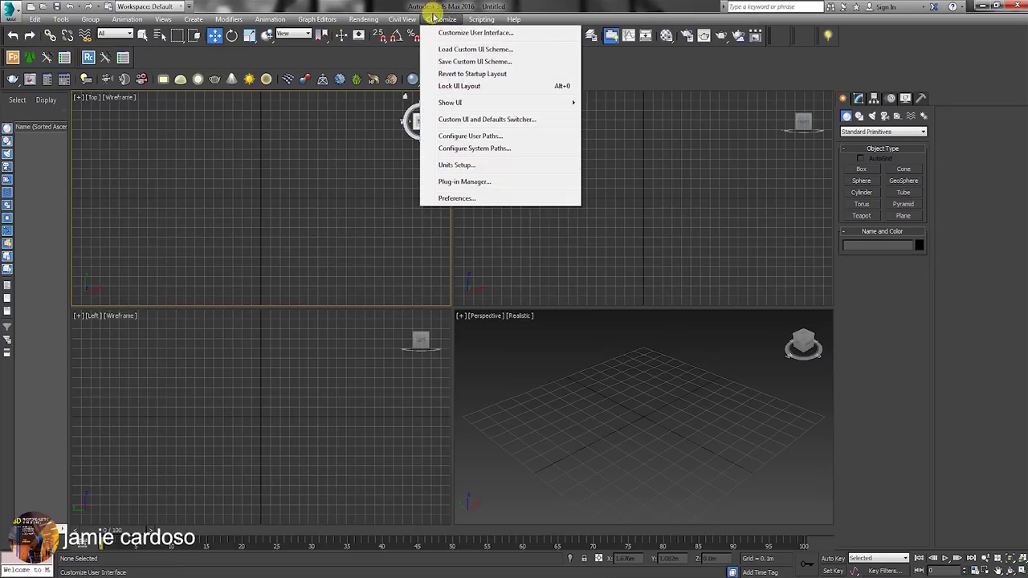
click(472, 165)
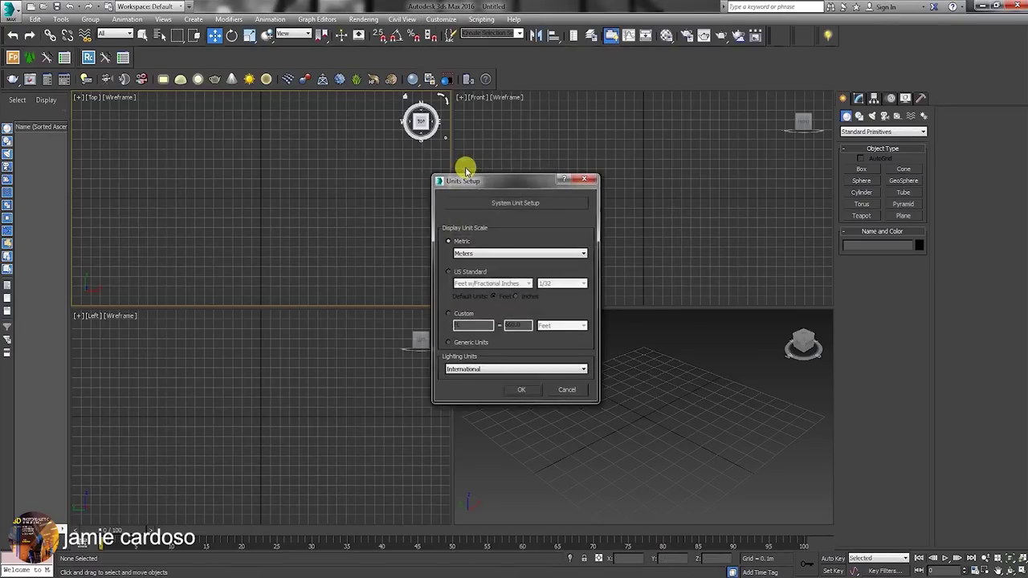
drag(498, 178, 435, 159)
click(406, 227)
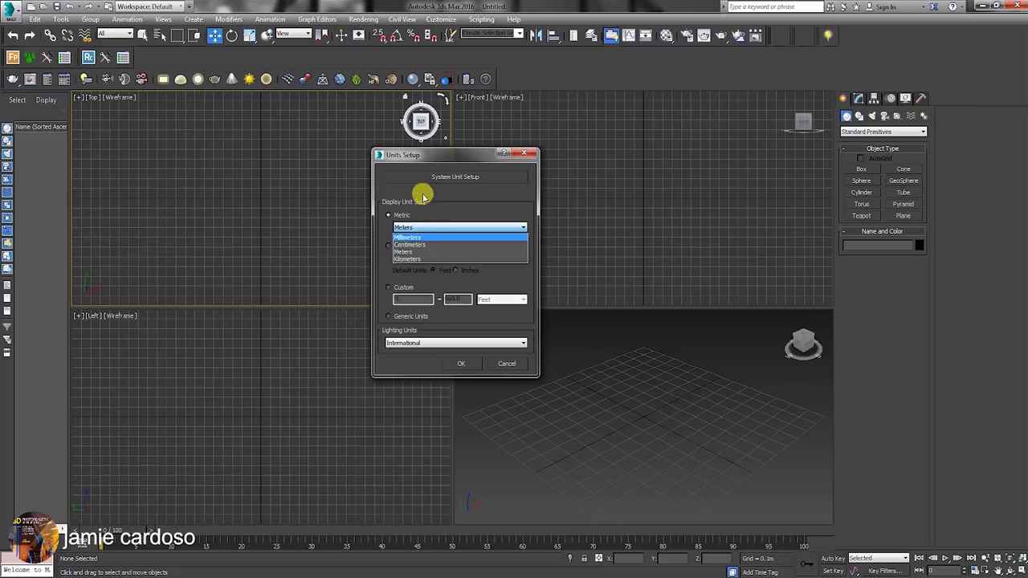
click(452, 155)
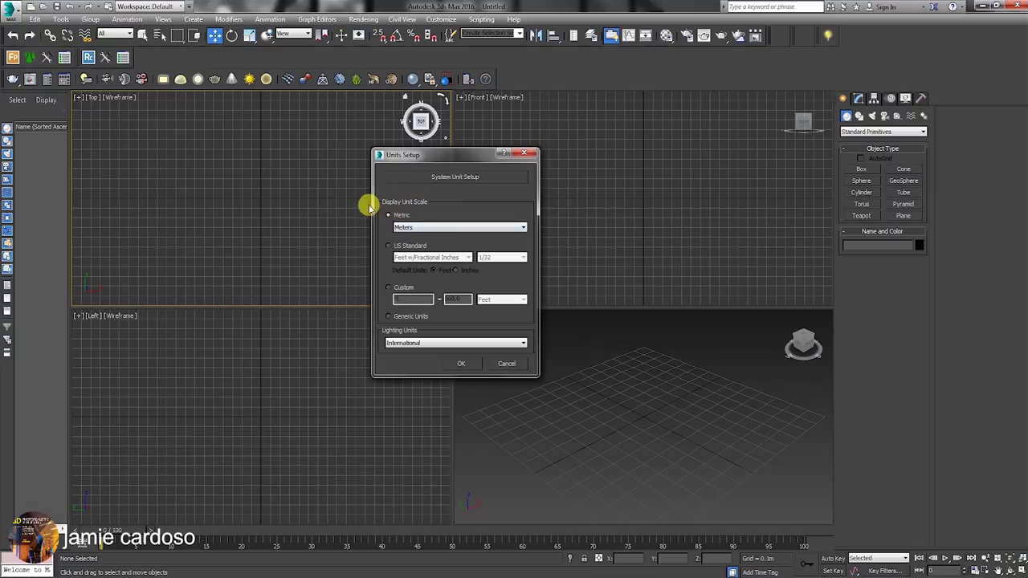
click(427, 227)
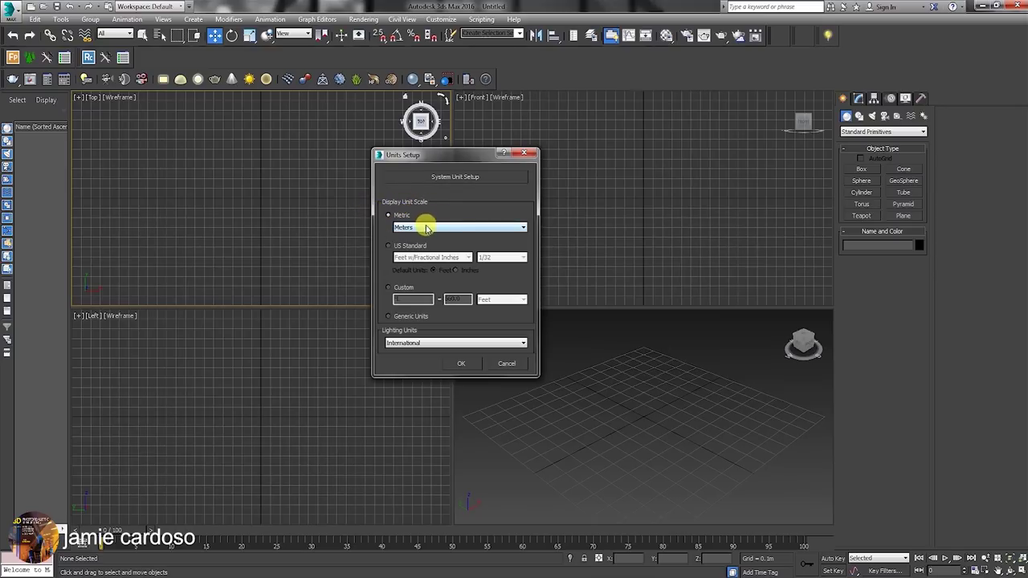
drag(435, 154, 456, 157)
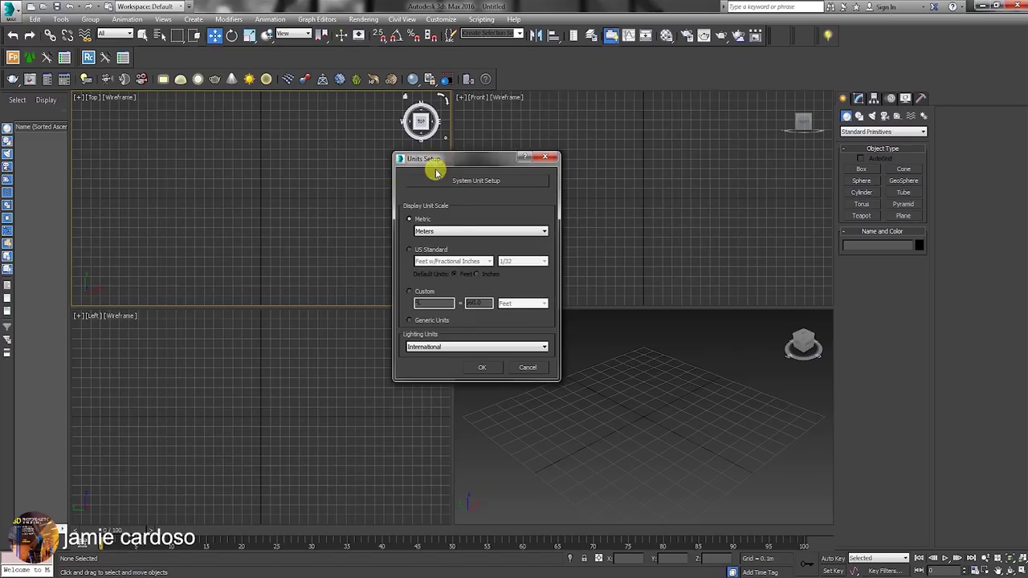
- Inspect the system unit scale options and accept both unit setups
click(464, 182)
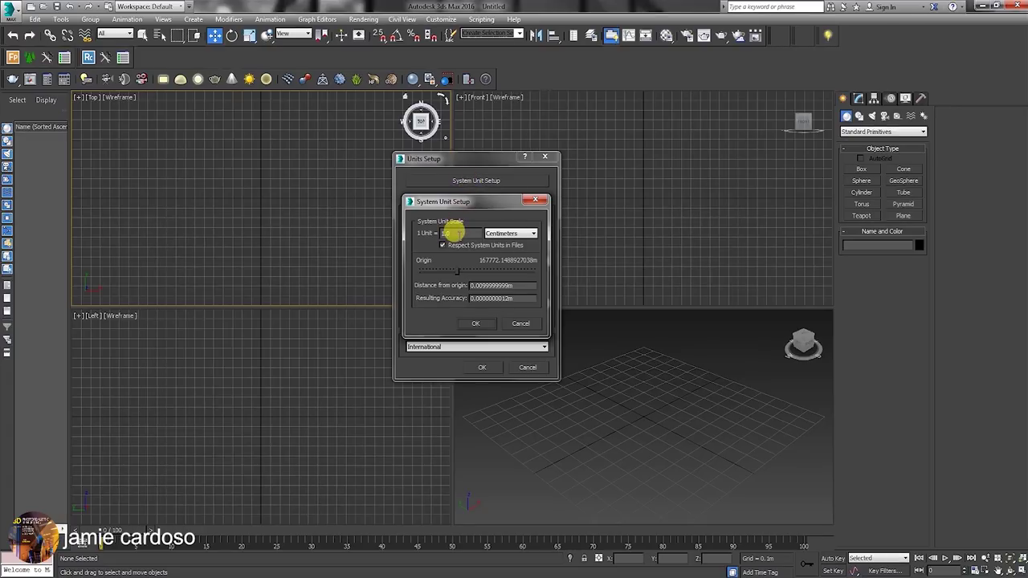
drag(457, 201, 477, 199)
click(544, 231)
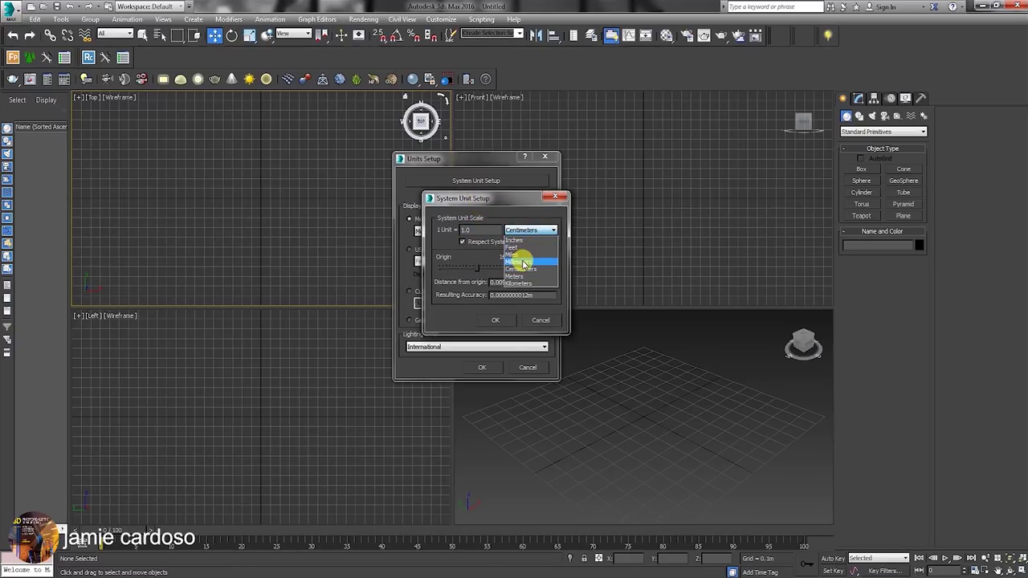
click(472, 200)
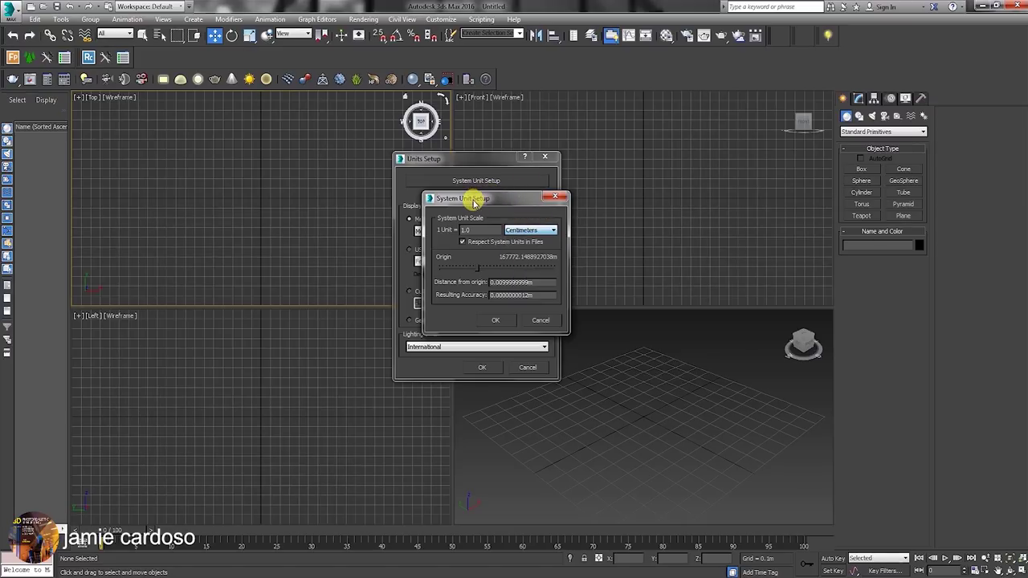
click(497, 321)
click(487, 369)
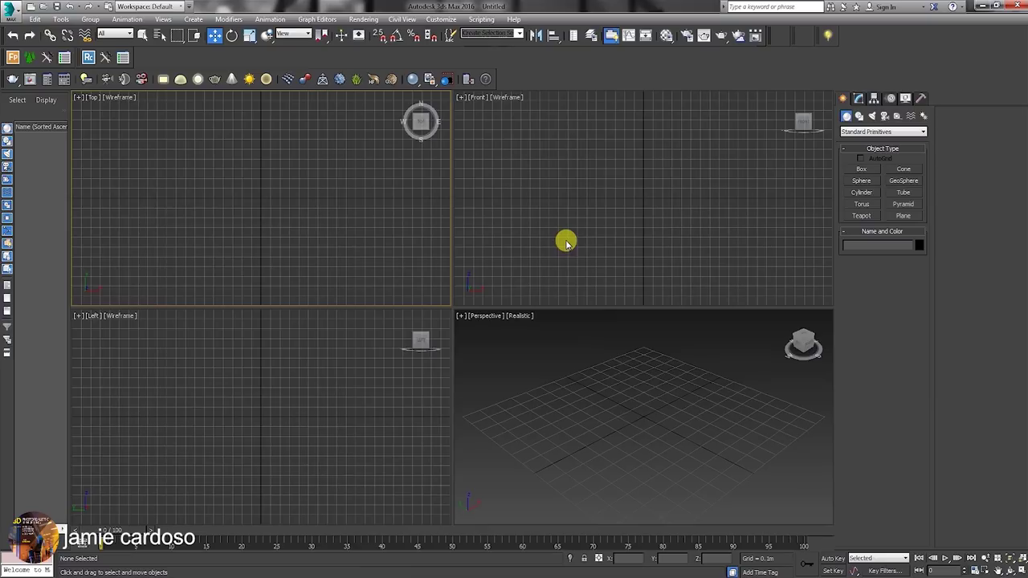
- Merge all objects from the file "Car with NO materials" into the current scene
click(9, 9)
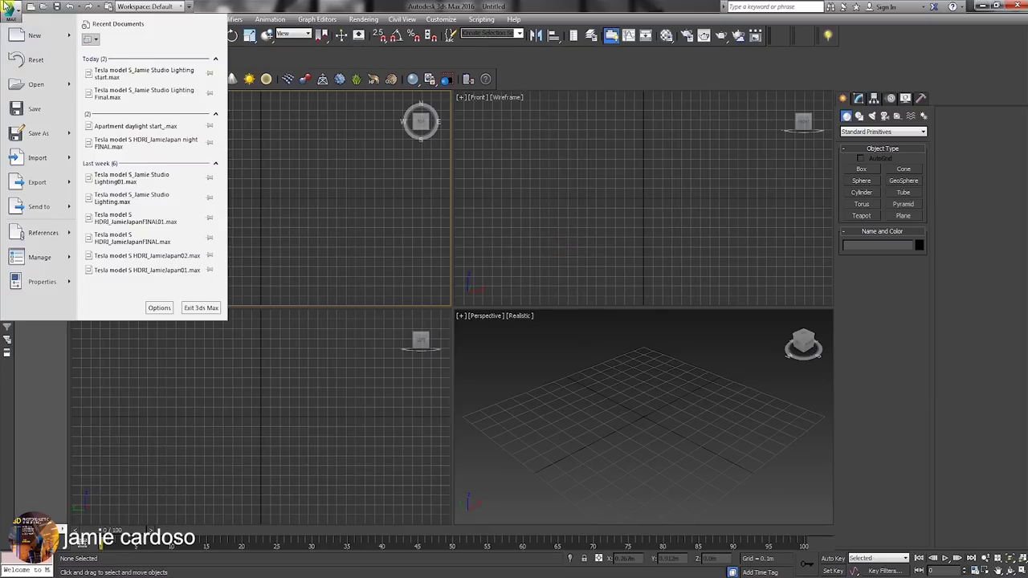
mouse_move(46, 159)
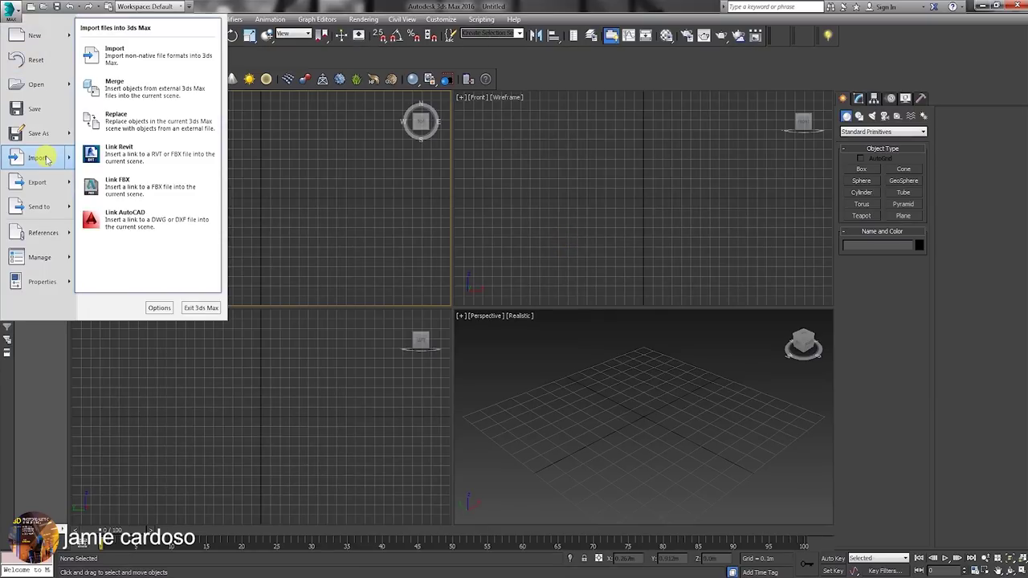
click(140, 97)
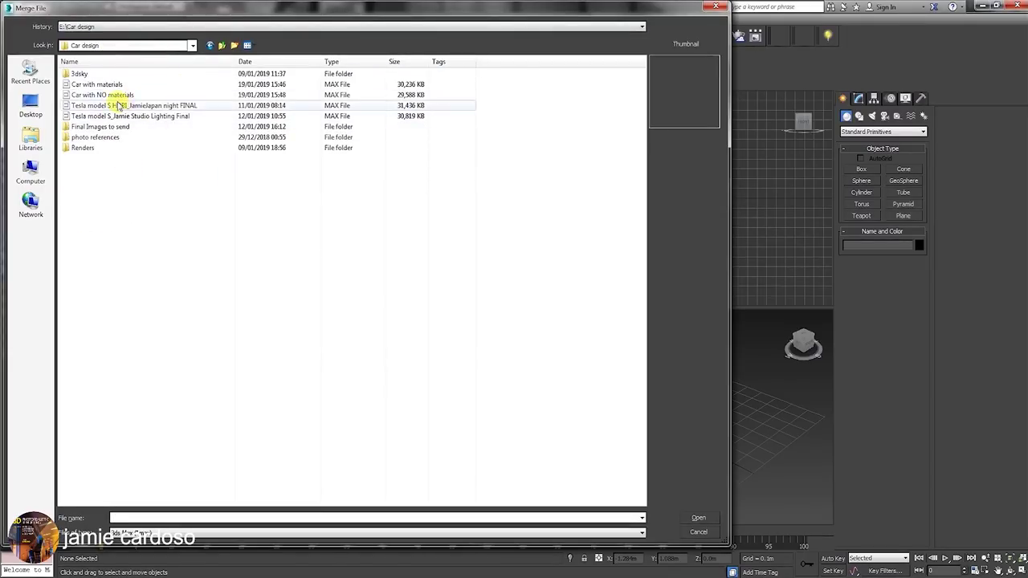
click(121, 95)
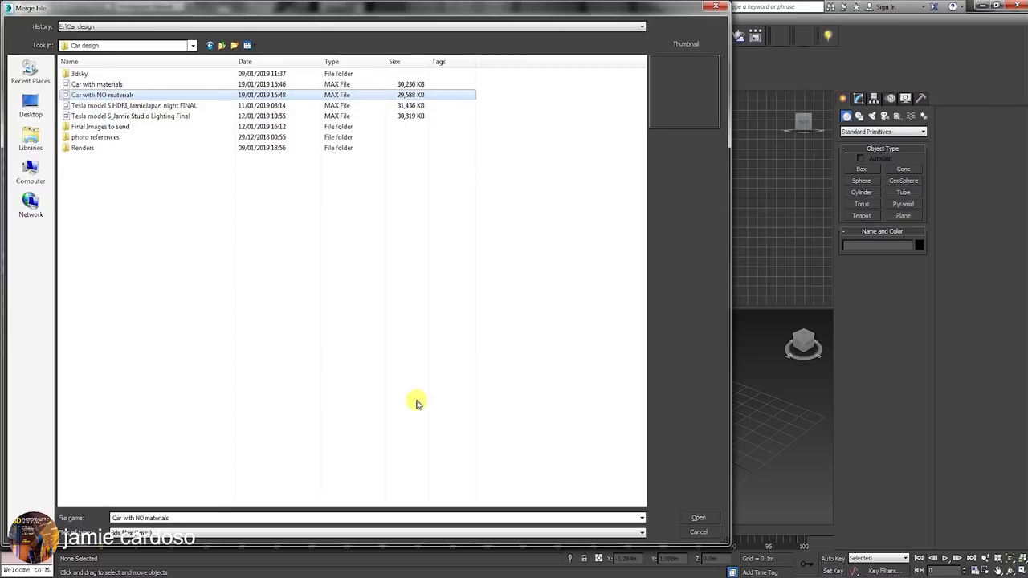
click(696, 517)
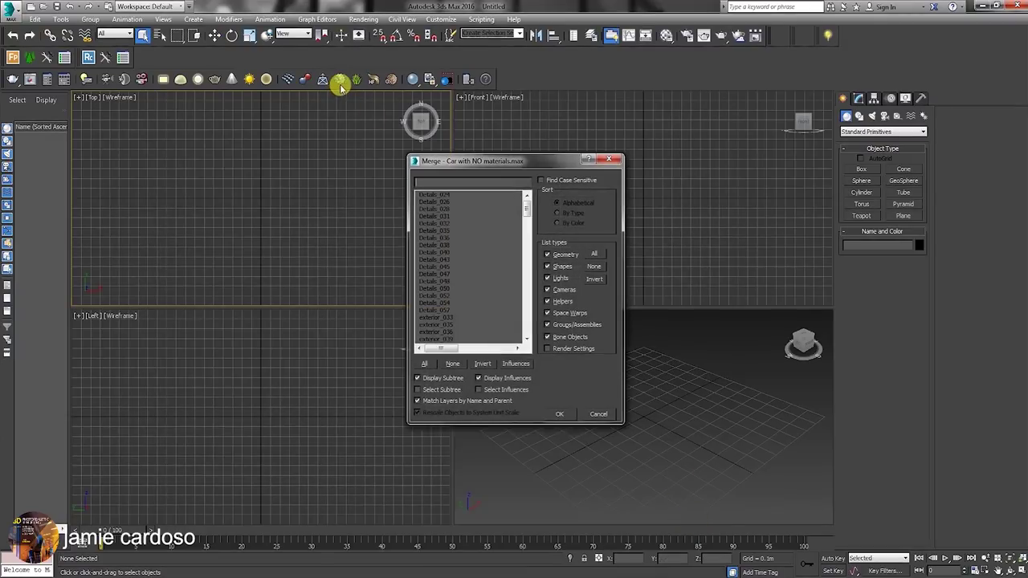
click(425, 363)
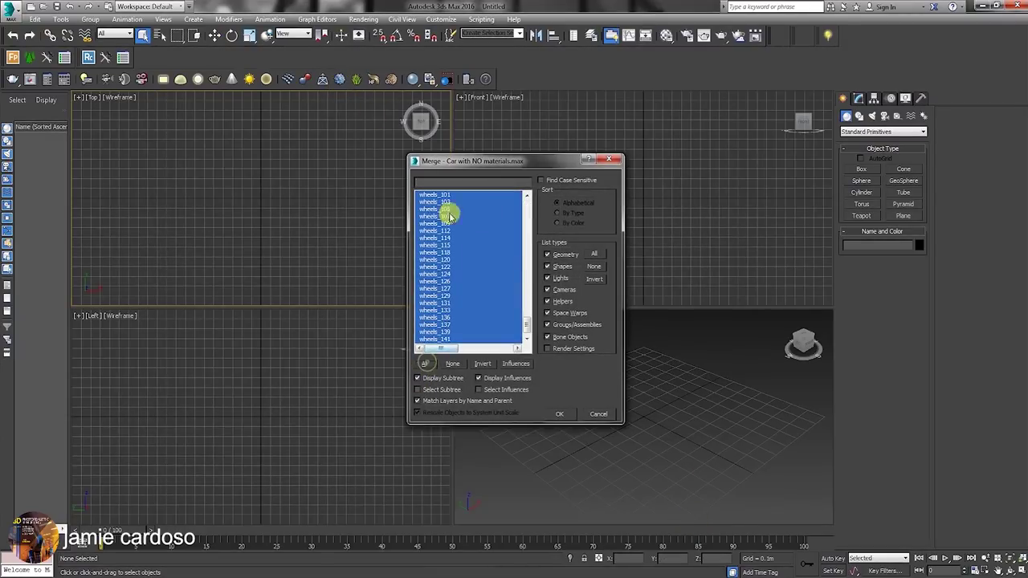
click(559, 414)
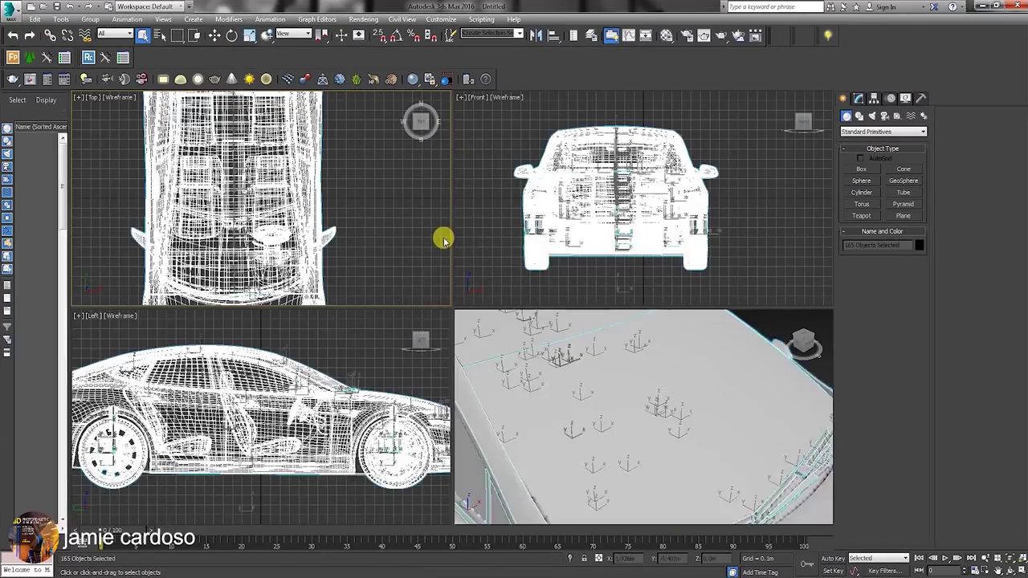
- Measure the car's height in the Front view with a Tape helper running from the wheel base to the roof
middle_drag(644, 197, 647, 183)
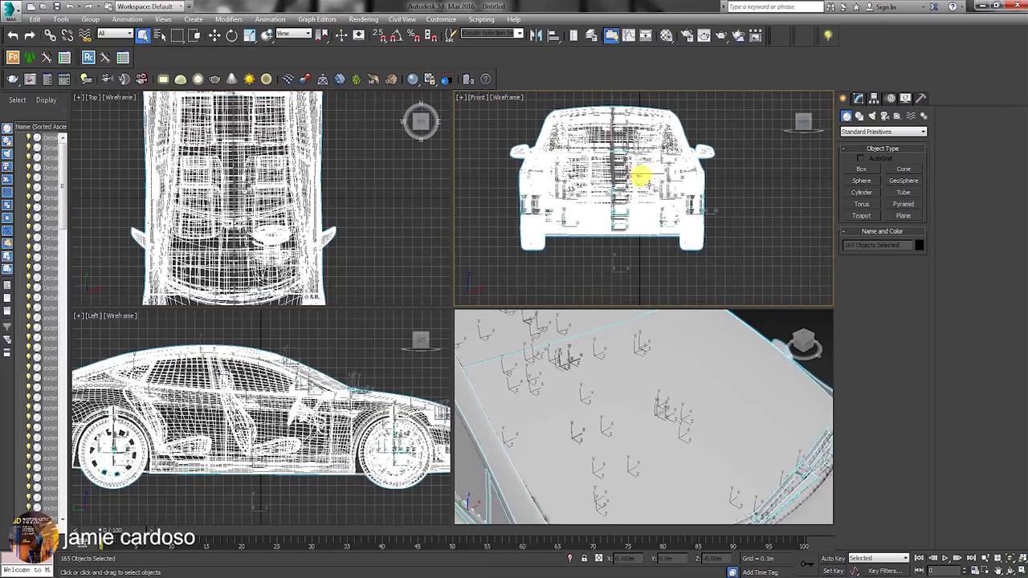
middle_drag(656, 178, 666, 187)
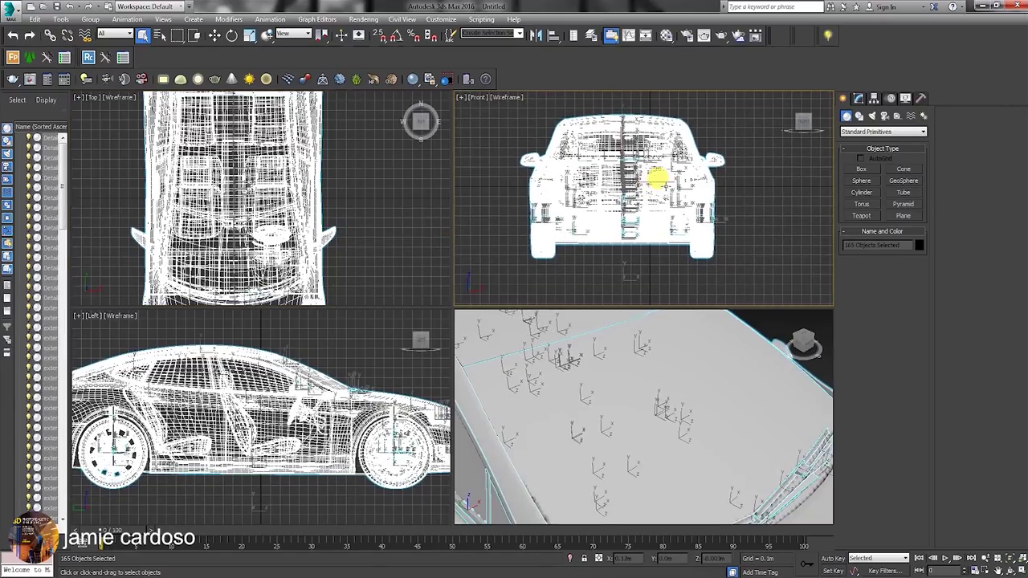
click(899, 117)
click(897, 217)
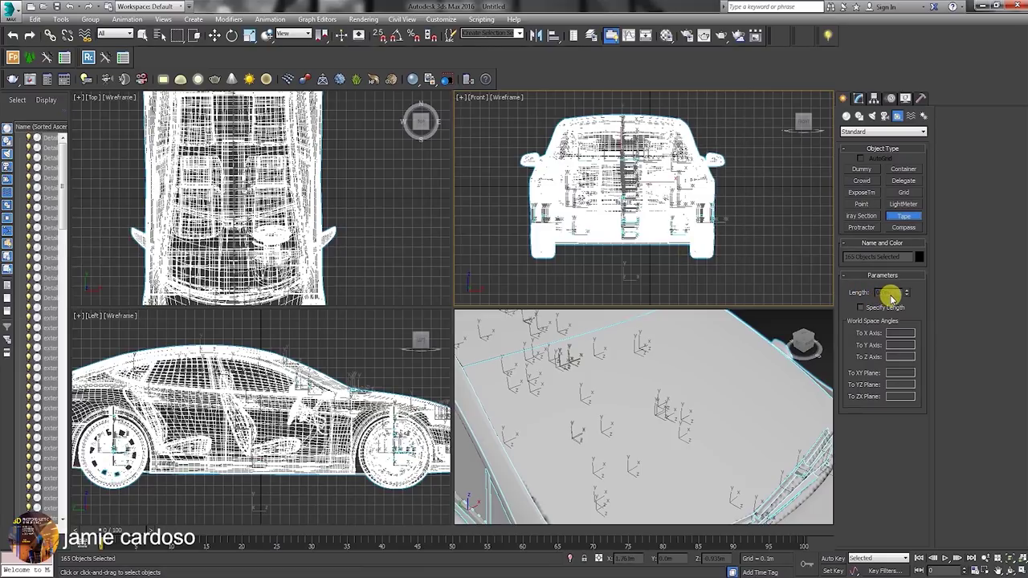
drag(692, 255, 685, 103)
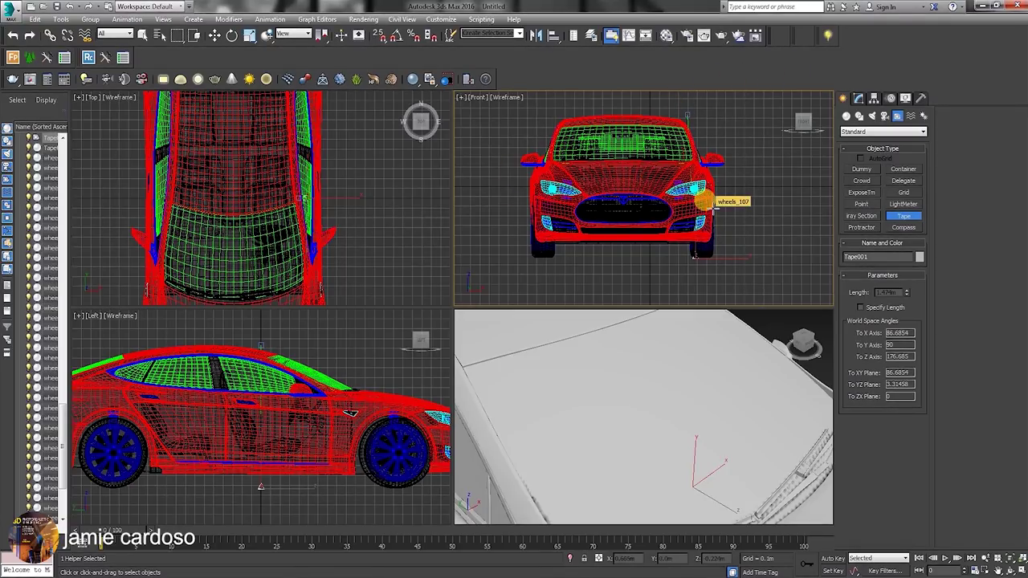
right_click(810, 225)
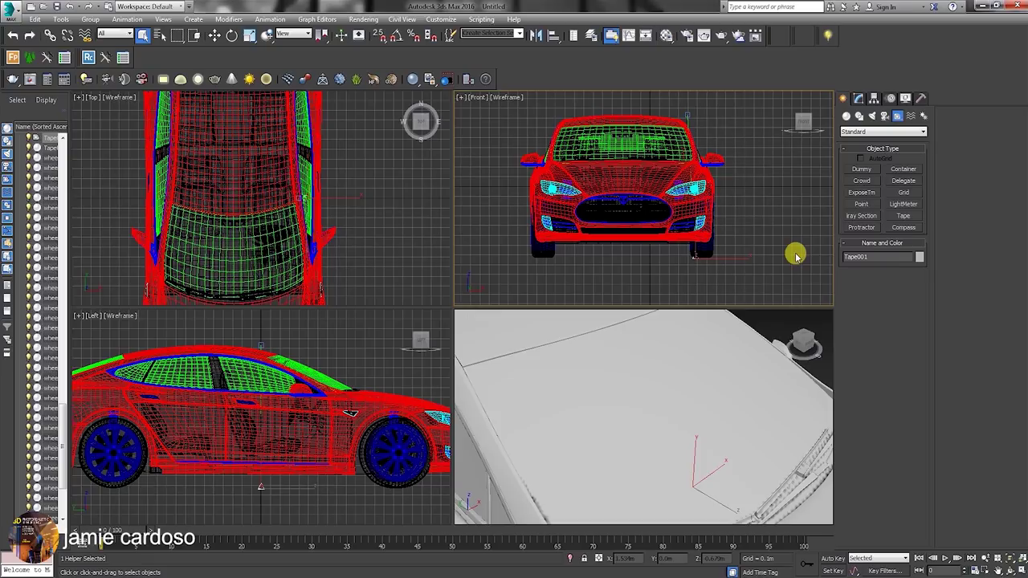
click(793, 254)
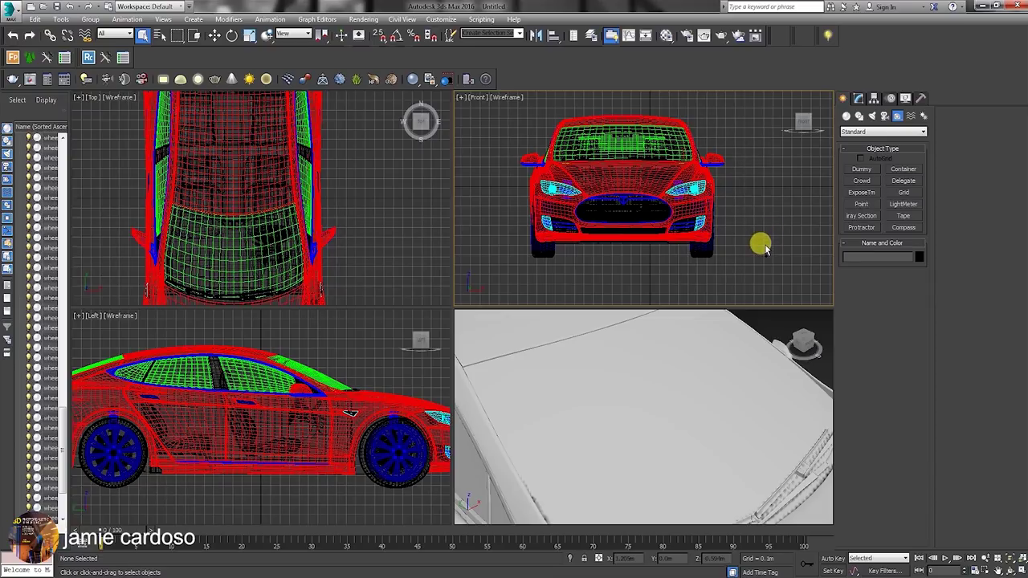
- Select all the car's objects and group them under the name Car
key(ctrl+a)
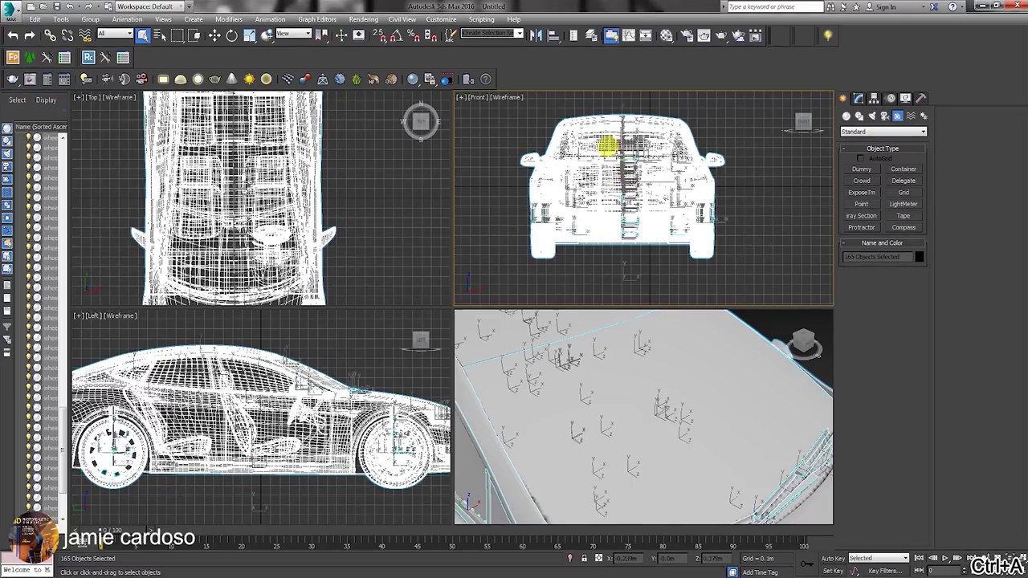
click(91, 20)
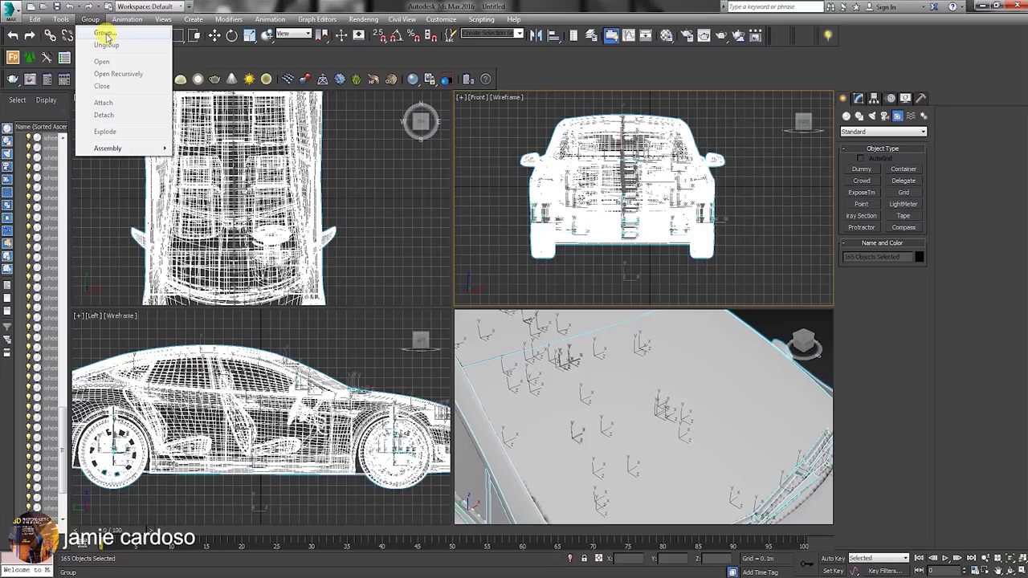
click(105, 33)
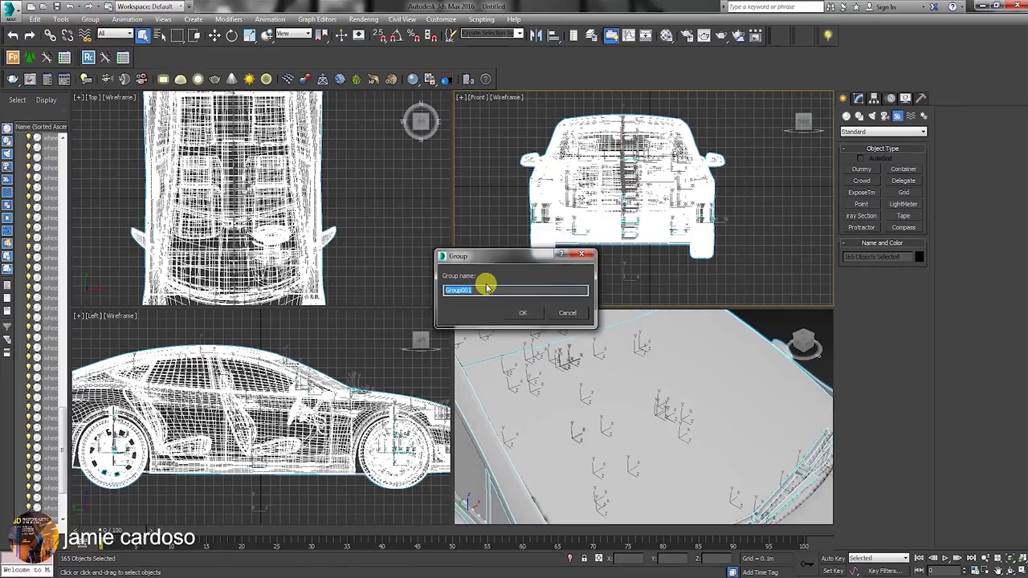
text(Car)
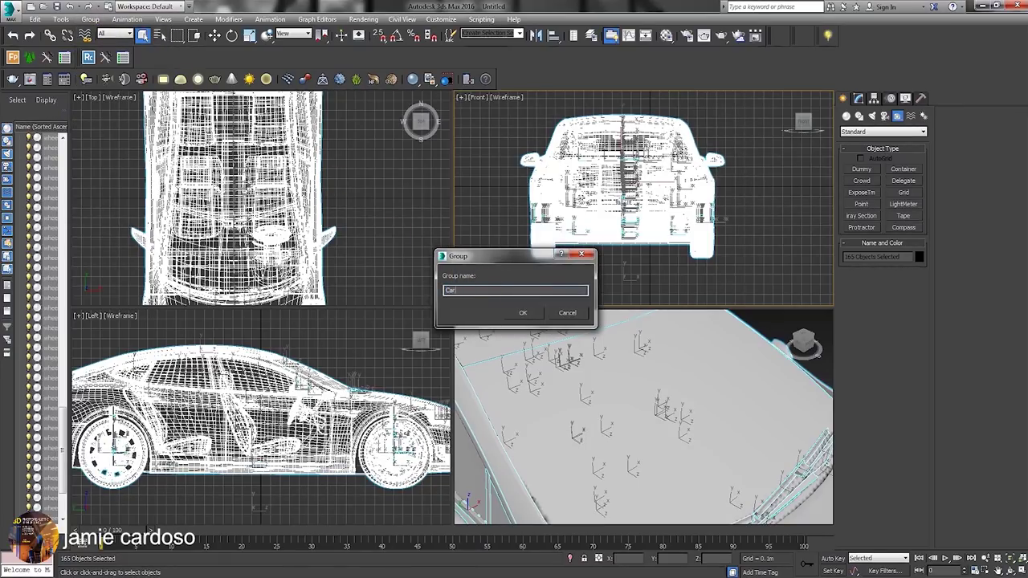
click(523, 313)
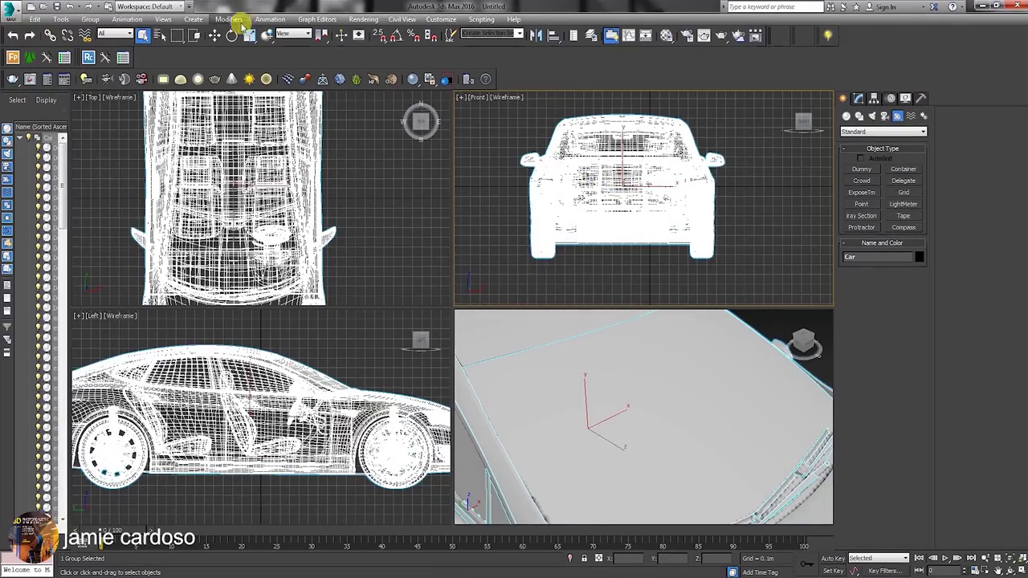
- Try scaling the Car group uniformly to about 106.3 percent with the scale transform values displayed, and undo the scaling
click(214, 35)
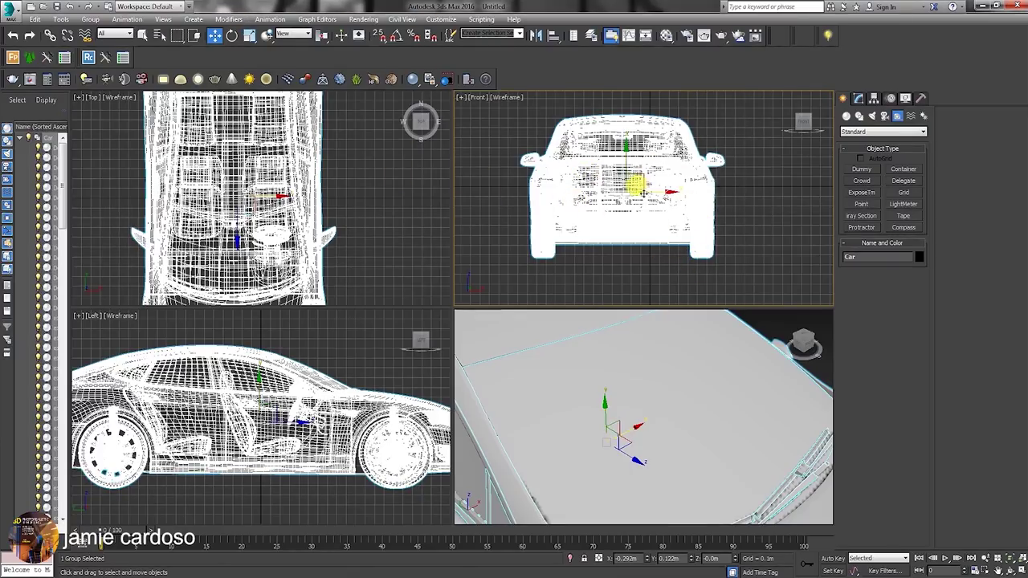
click(250, 35)
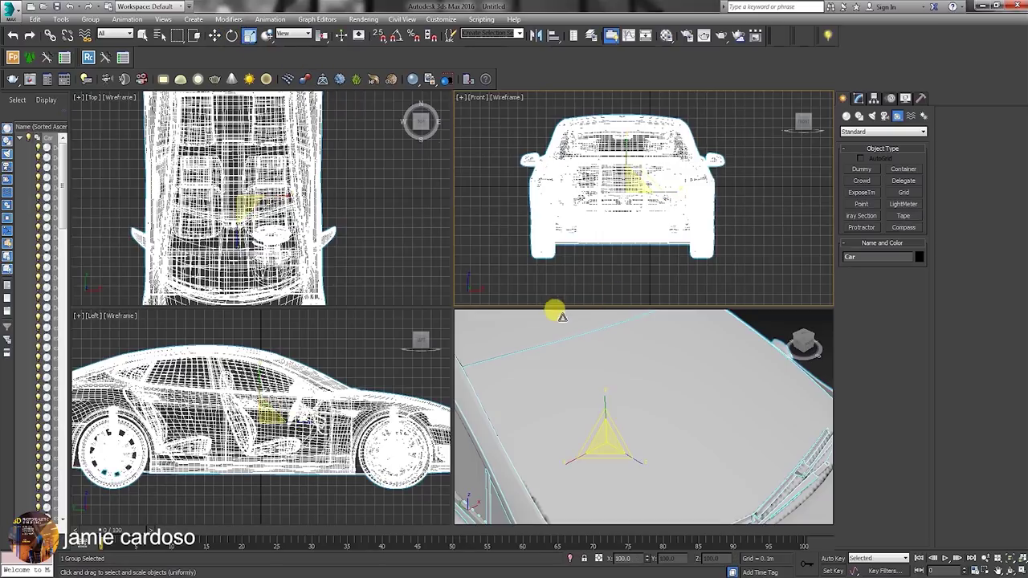
right_click(249, 36)
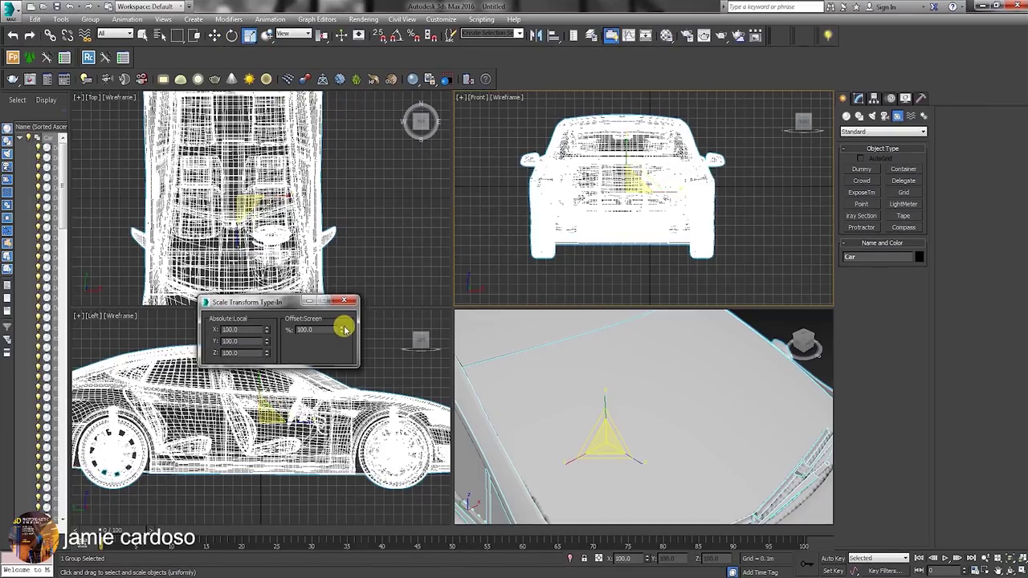
drag(344, 327, 621, 179)
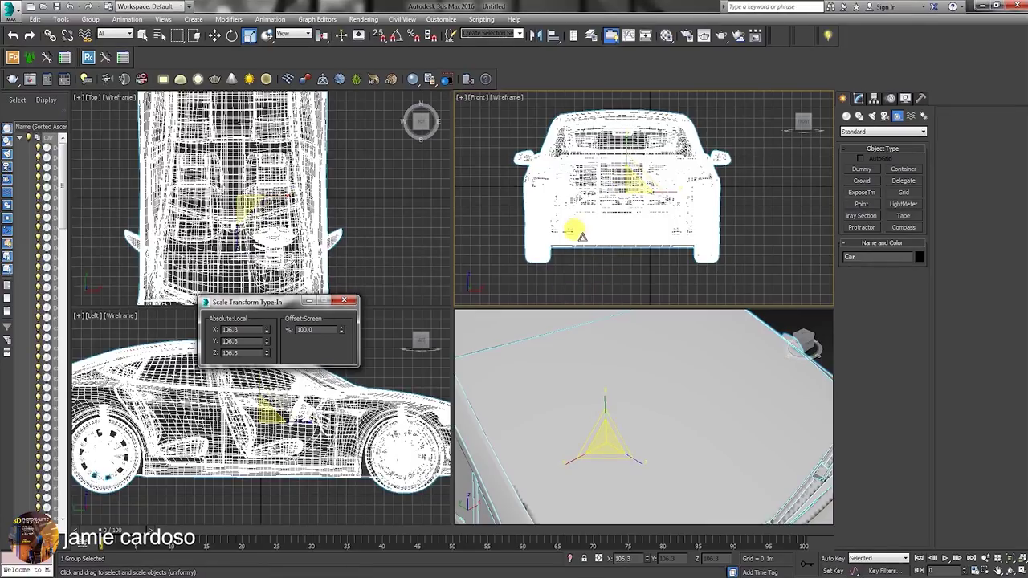
key(ctrl+z)
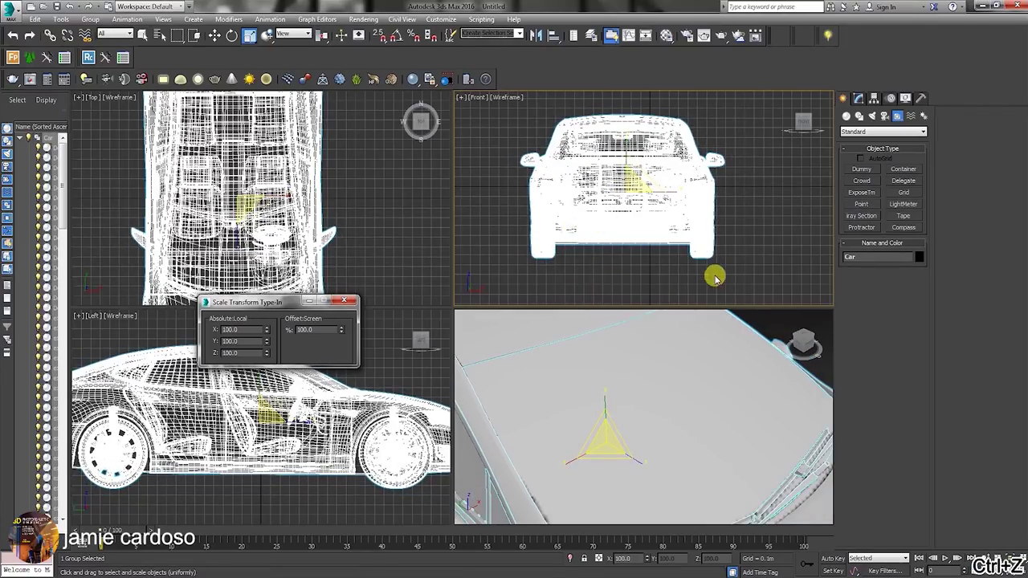
- Centre the Car group's pivot on the object and lower it in the Front view to about Z -0.71 m, near the wheel base
click(875, 98)
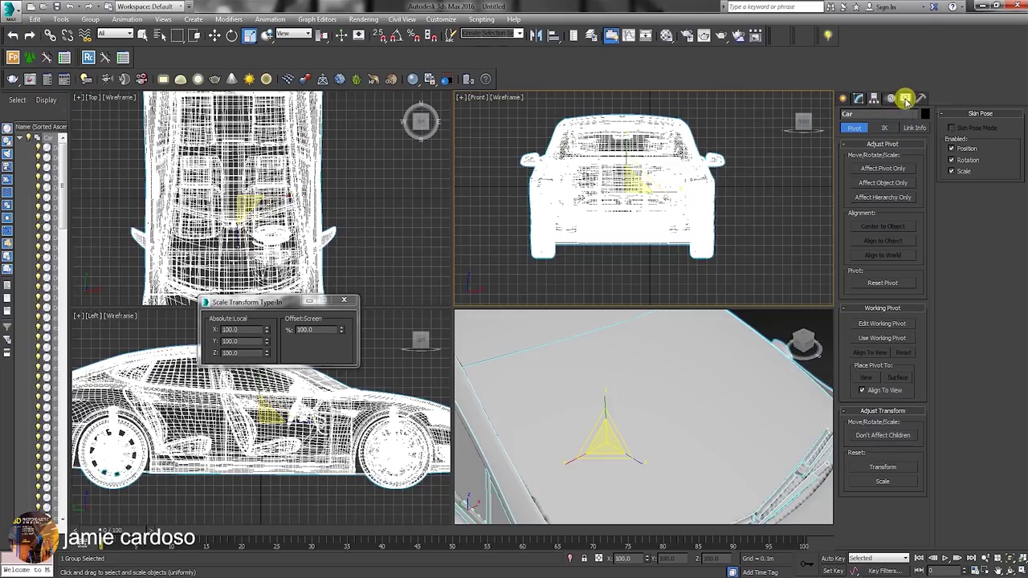
click(883, 169)
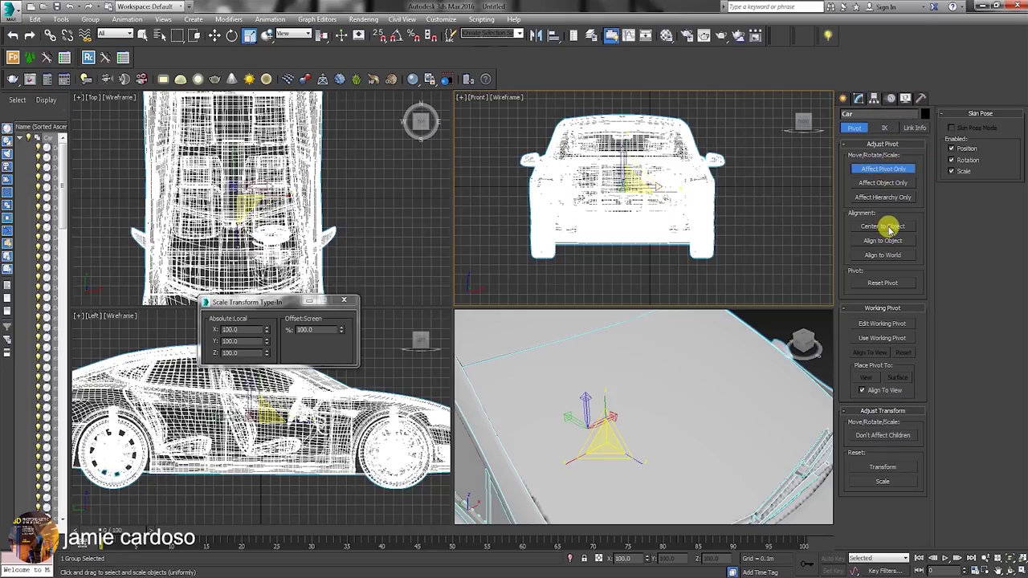
click(889, 227)
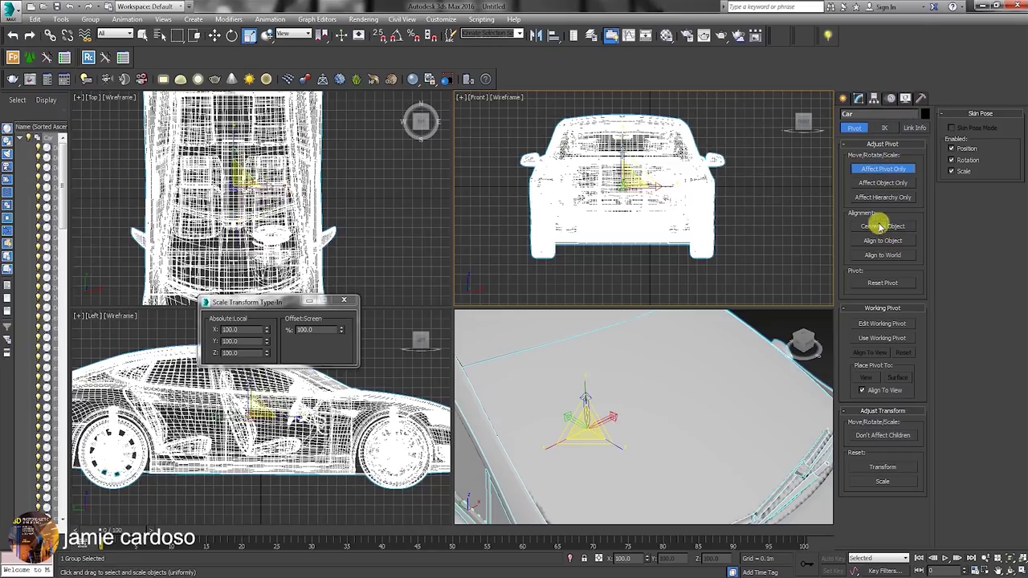
click(214, 35)
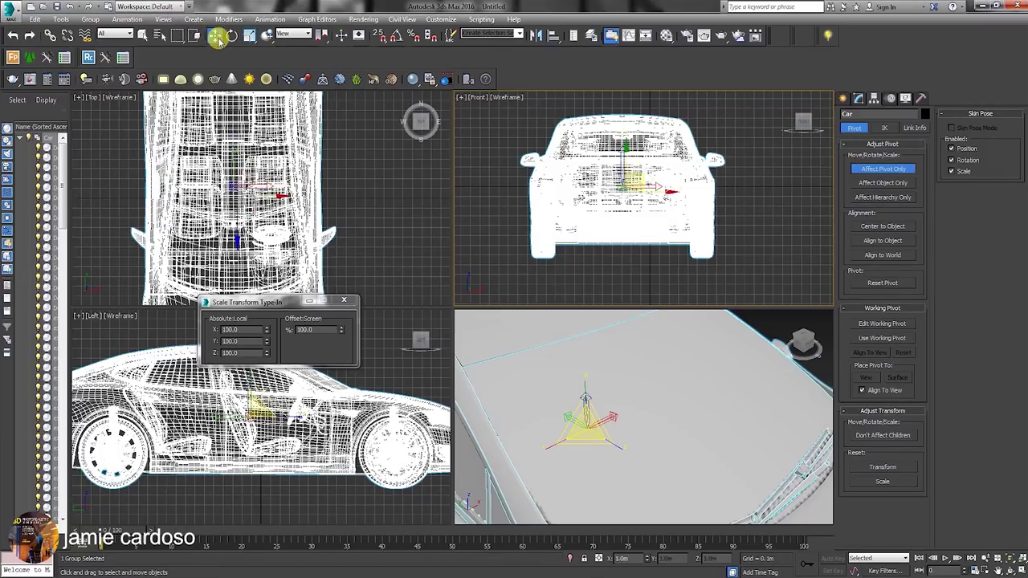
drag(617, 141, 629, 217)
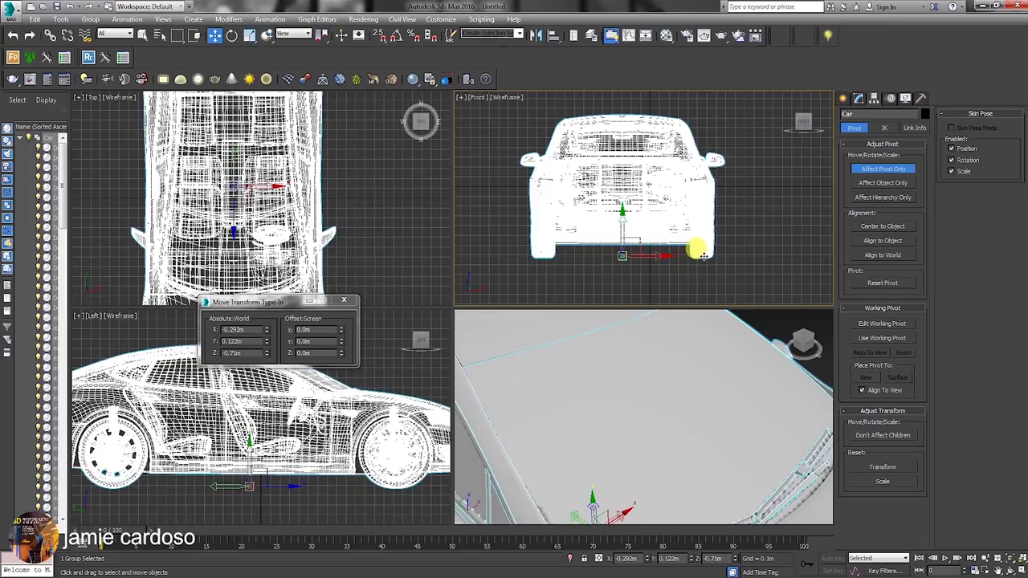
- Turn on 2.5D snapping and review the Grid and Snap settings, keeping Grid Points, Vertex, Endpoint, frozen-object snapping and axis constraints enabled
click(378, 37)
right_click(378, 37)
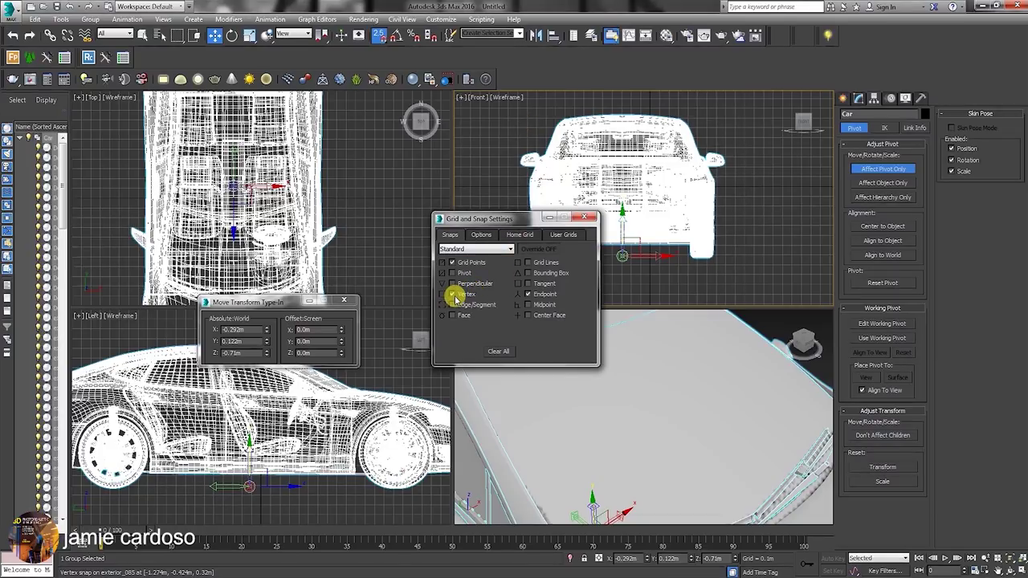
click(527, 294)
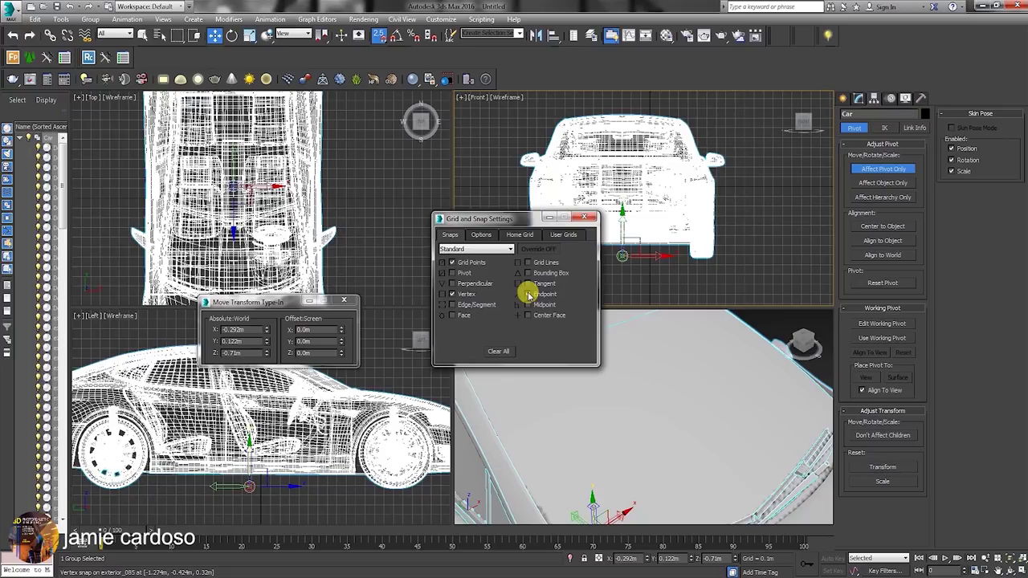
click(485, 234)
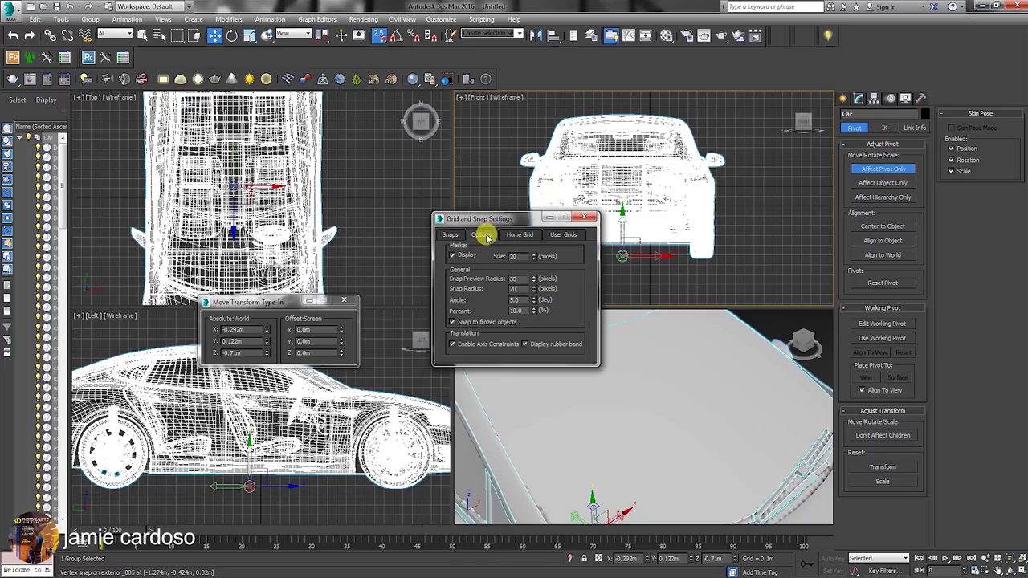
click(452, 345)
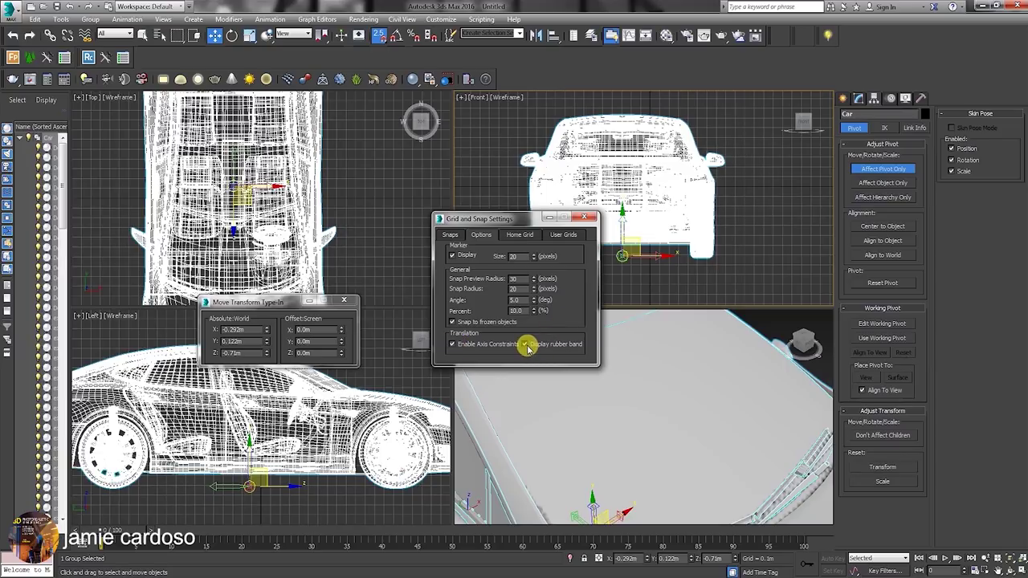
click(452, 322)
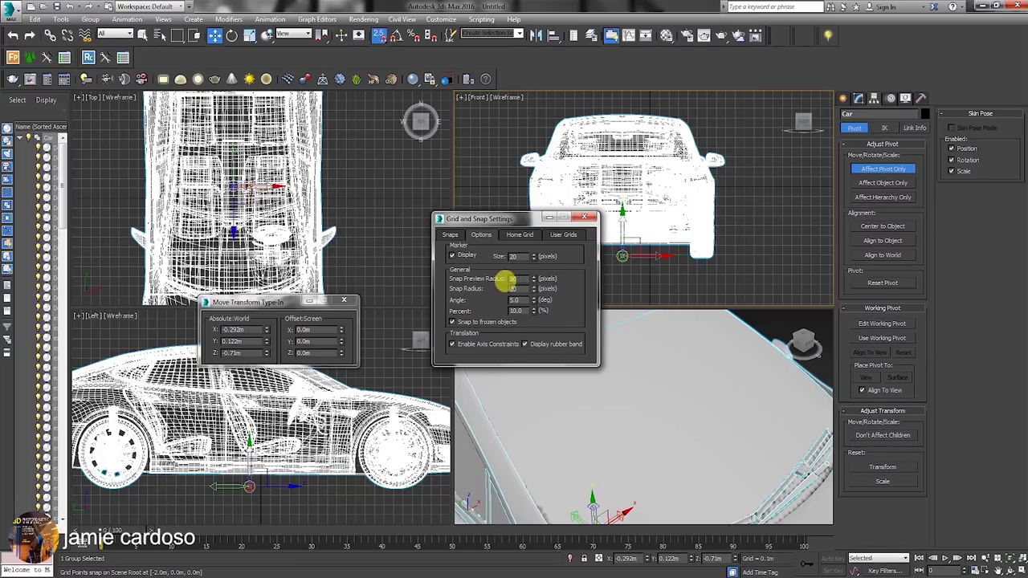
click(518, 233)
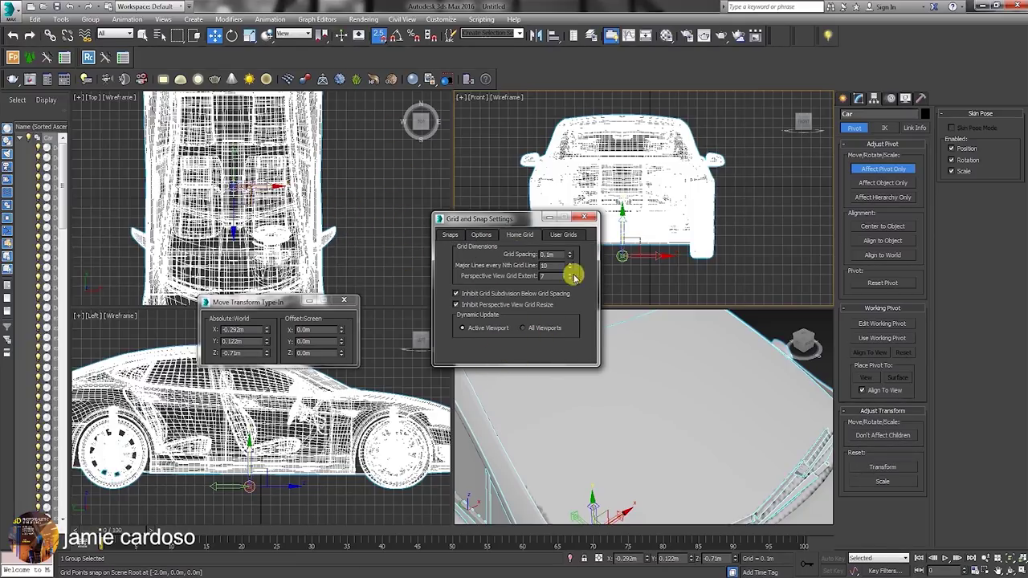
click(564, 233)
click(450, 234)
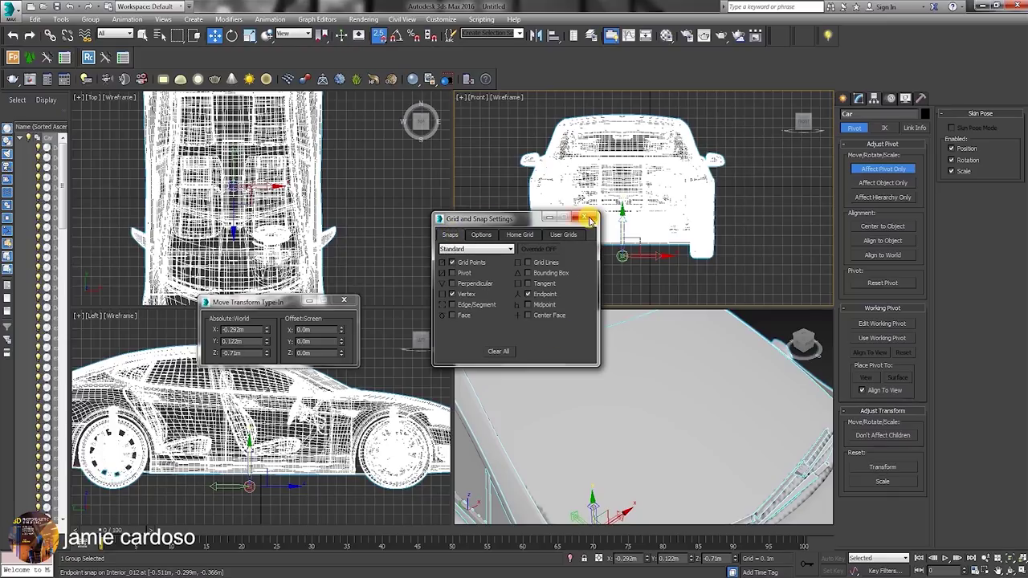
click(585, 217)
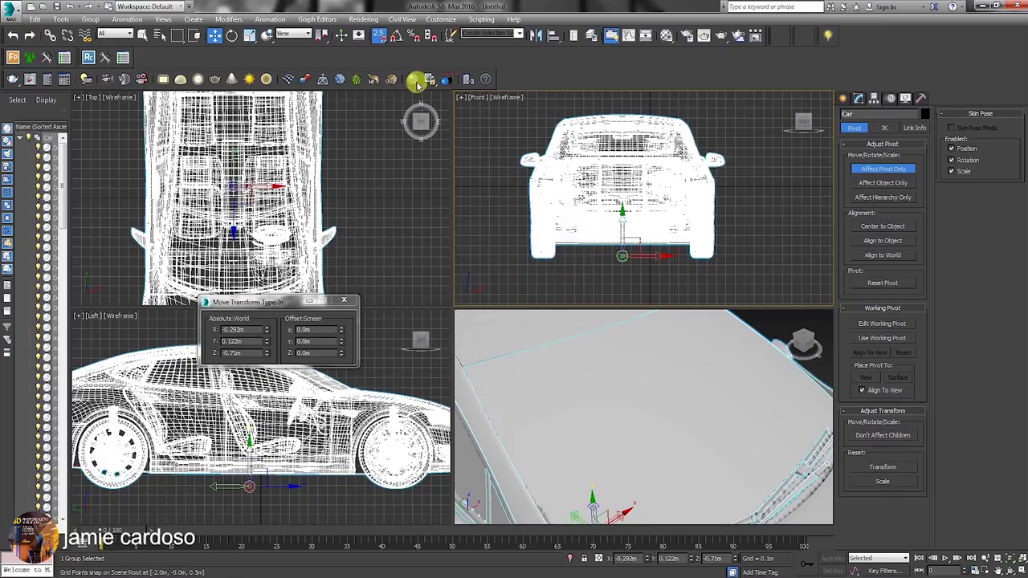
- Snap the Car group's pivot vertically to the bottom of the wheels in the Front view, at Z -0.724 m
click(379, 37)
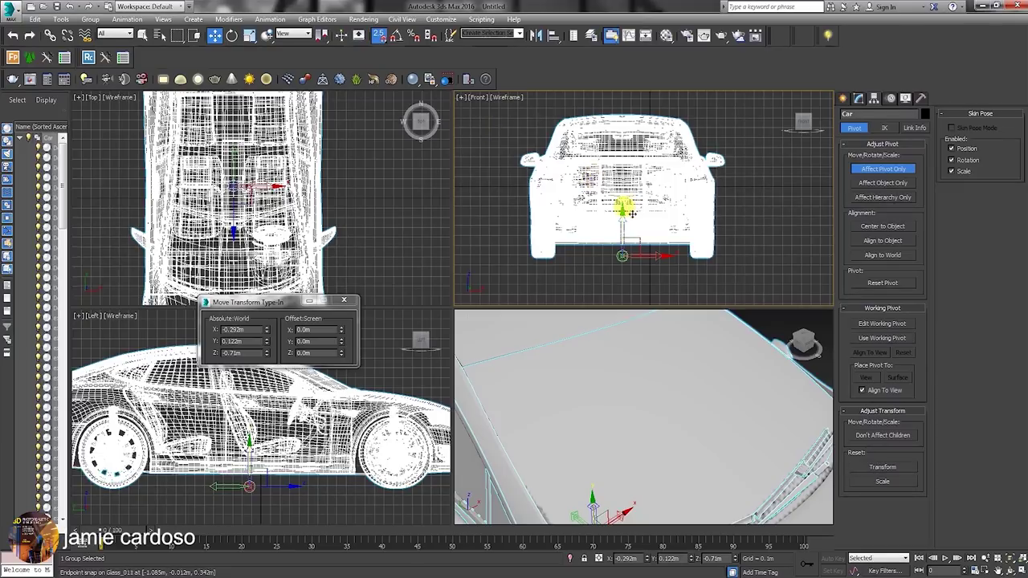
drag(622, 219, 688, 252)
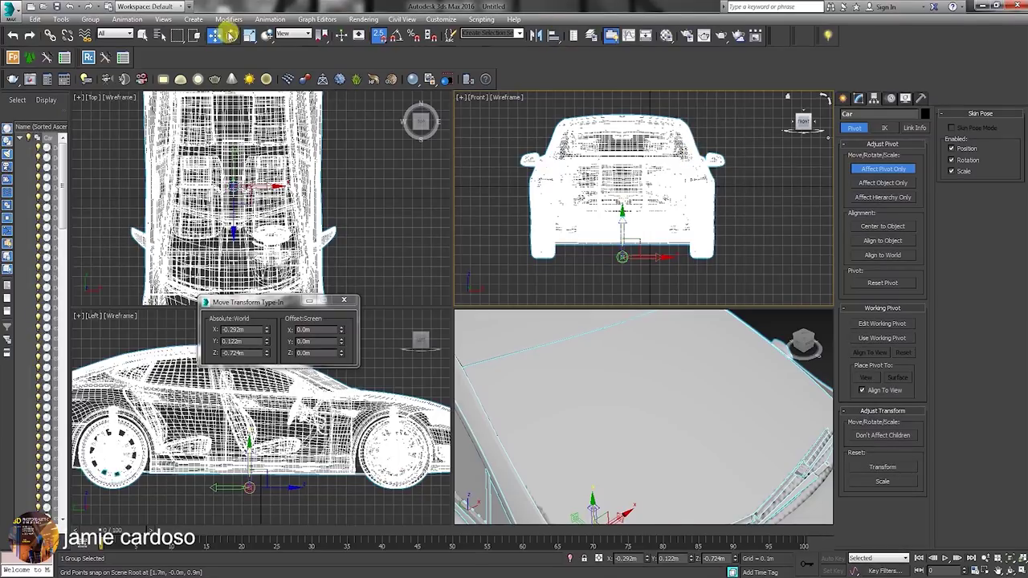
click(232, 36)
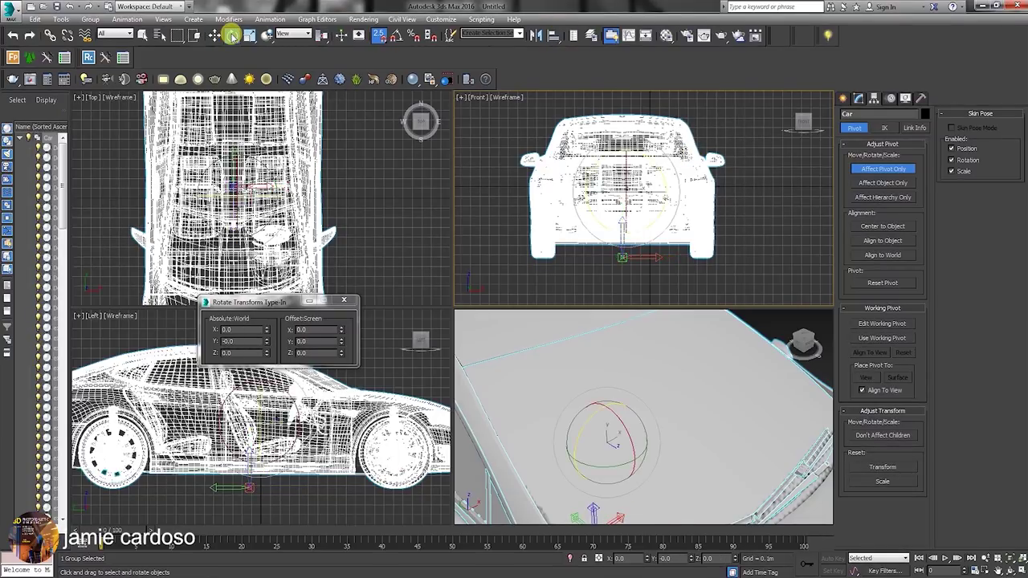
click(248, 36)
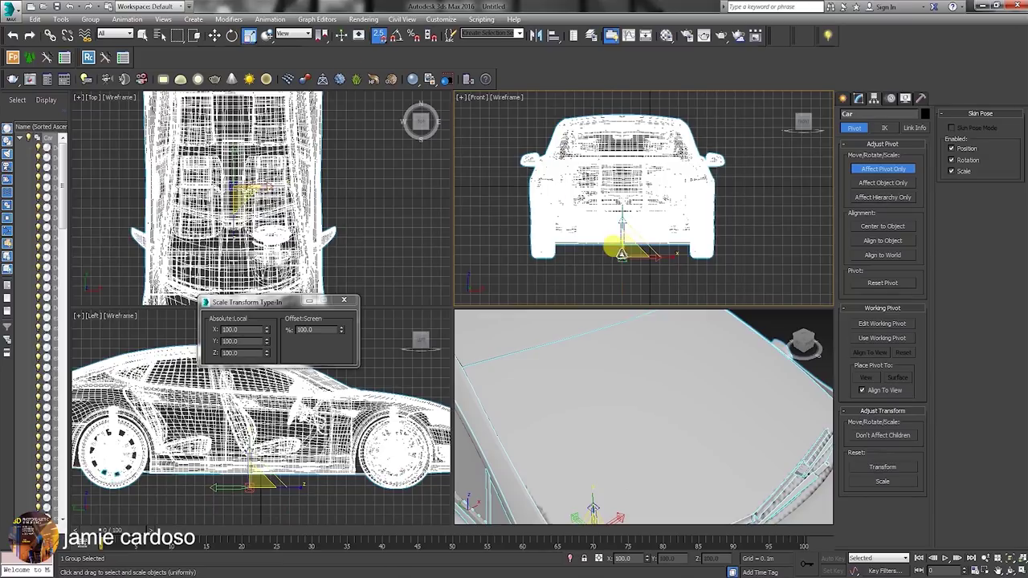
click(233, 37)
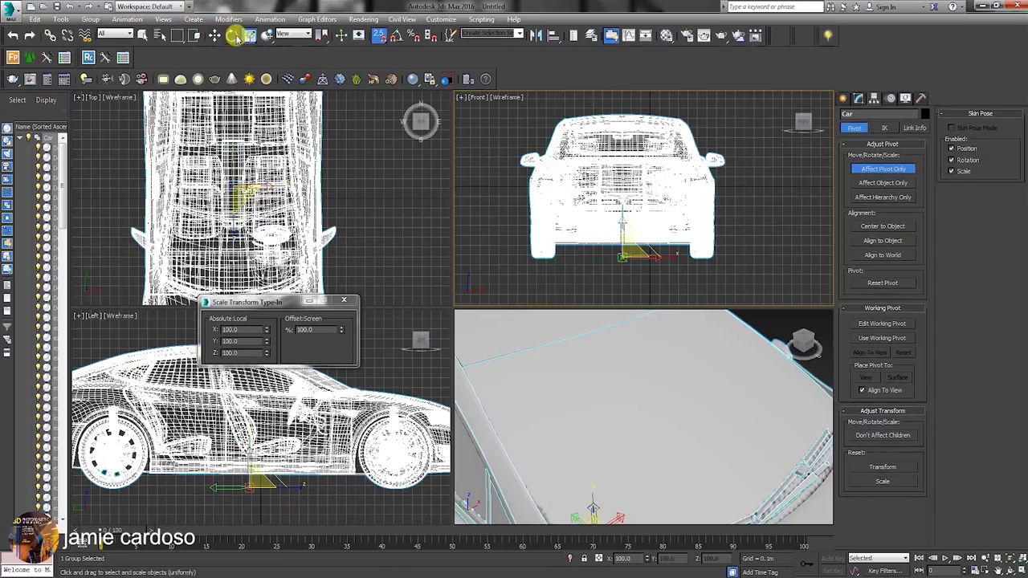
click(214, 35)
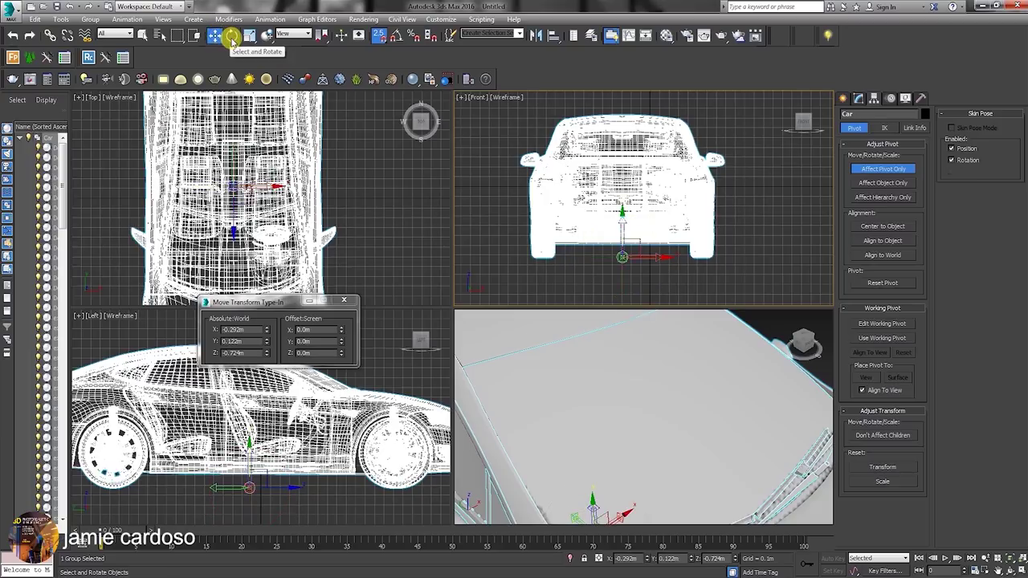
click(231, 37)
click(252, 36)
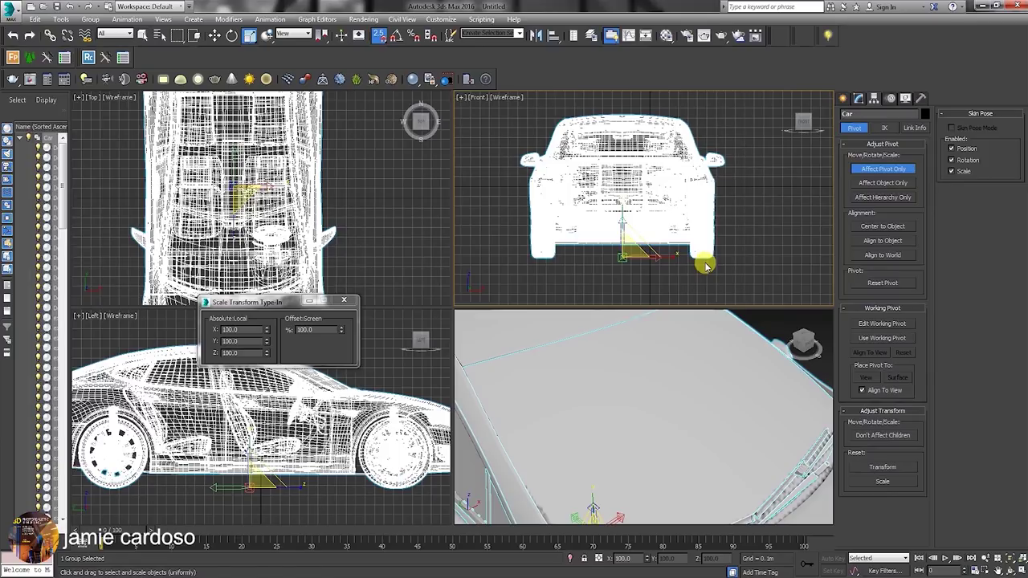
- Leave pivot editing and save the scene as "car tesla studio lighting.max"
click(844, 98)
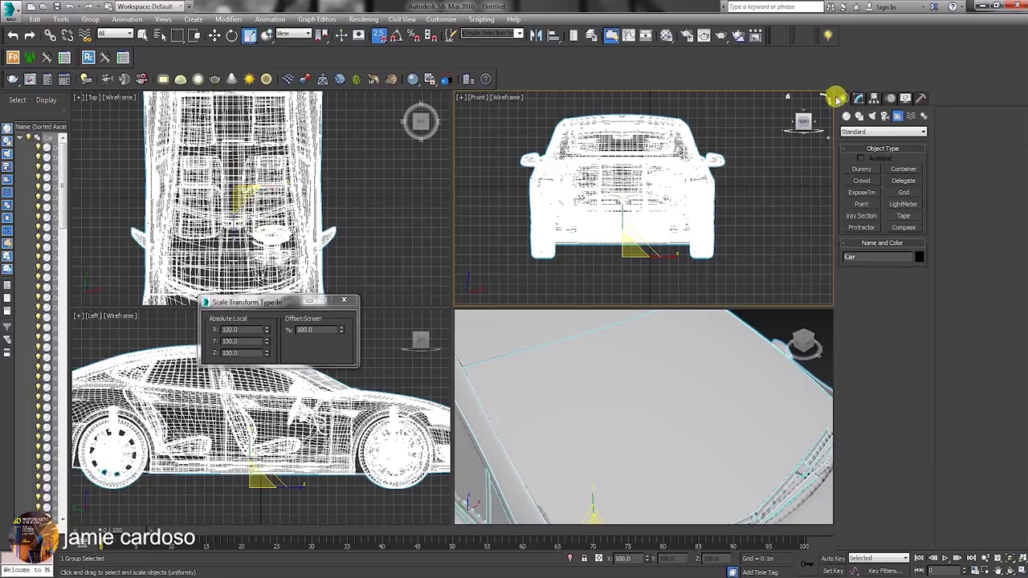
click(11, 13)
click(40, 158)
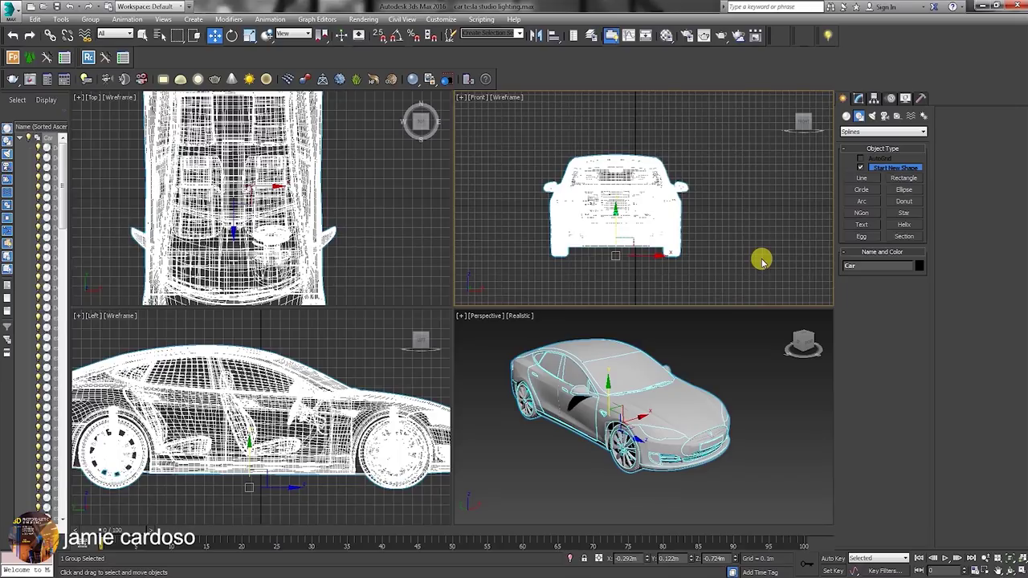
- Draw a rectangle spline about 5.7 m high and 13 m wide around the car in the Left view, its lower edge at the wheel base
middle_drag(514, 238, 541, 225)
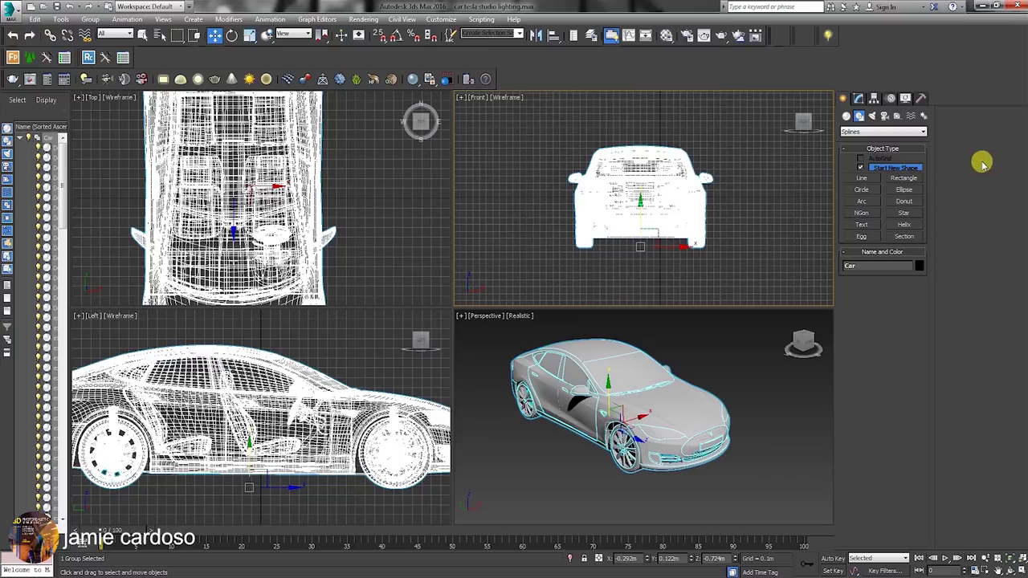
scroll(252, 417, down, 5)
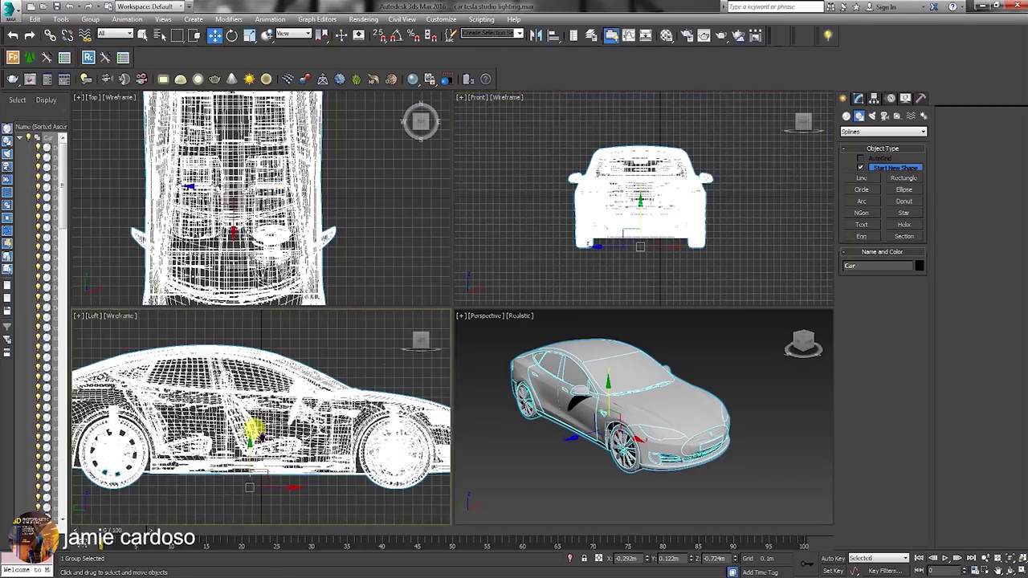
middle_drag(244, 365, 242, 395)
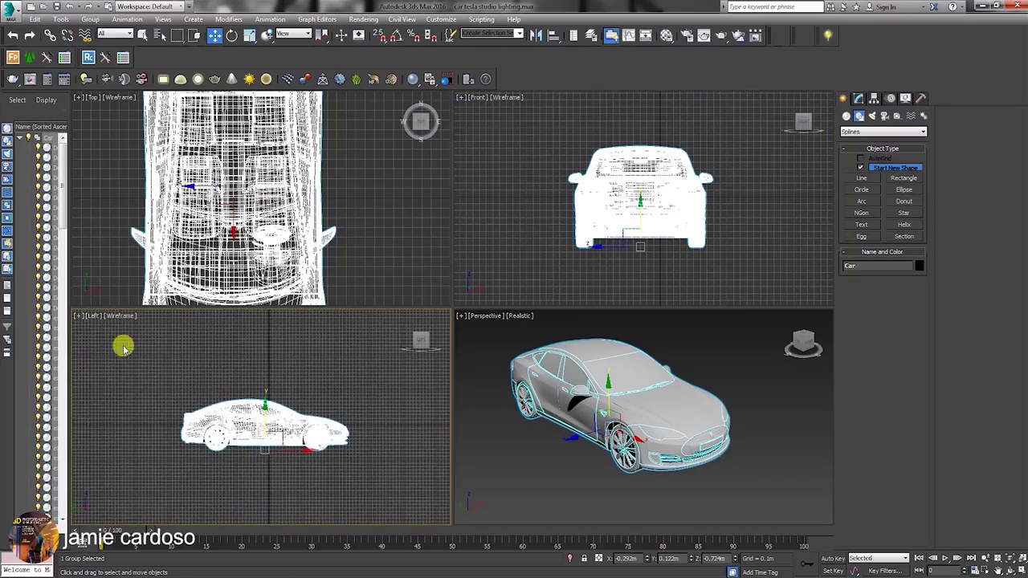
middle_drag(293, 433, 275, 403)
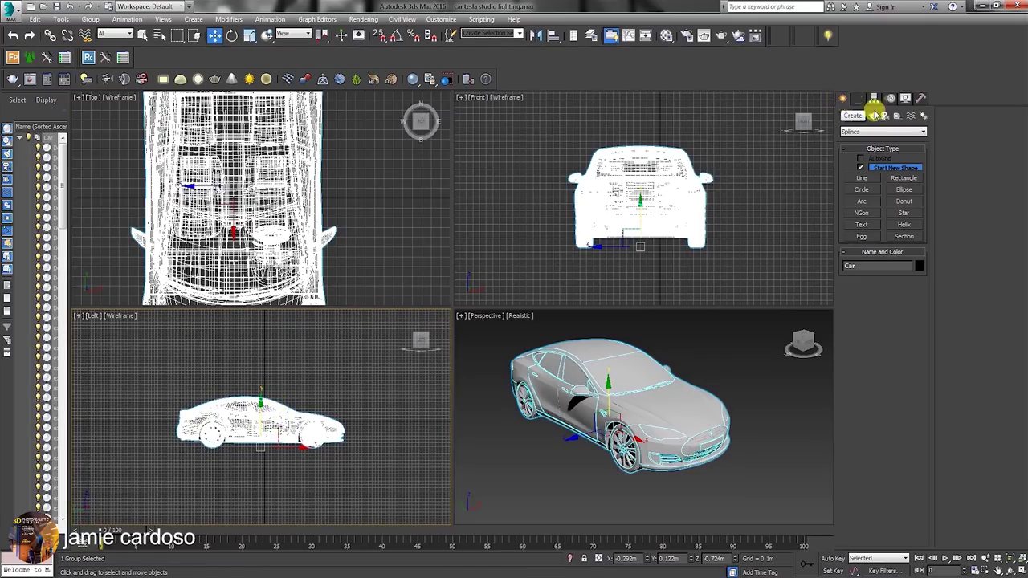
click(907, 179)
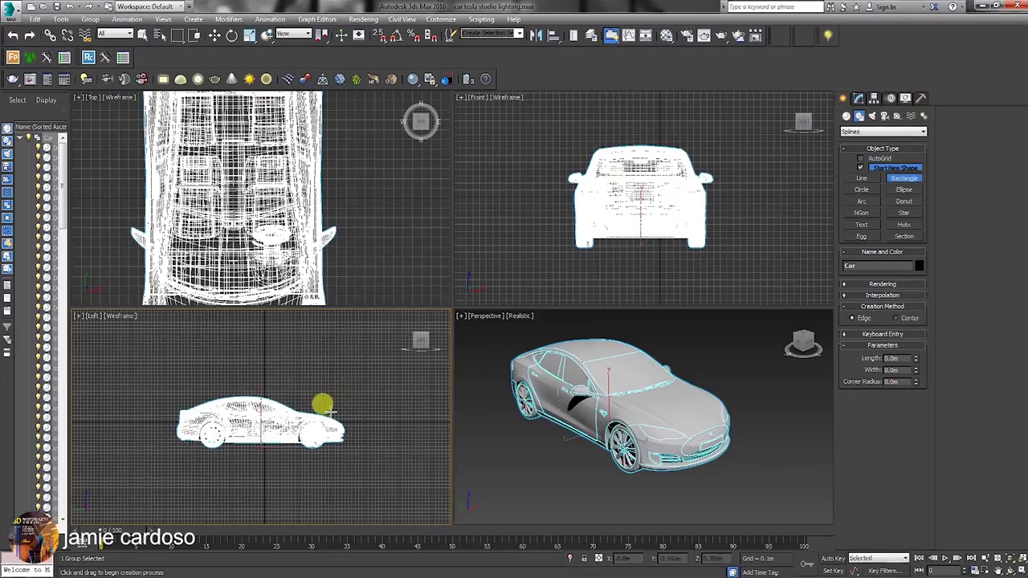
middle_drag(238, 423, 202, 436)
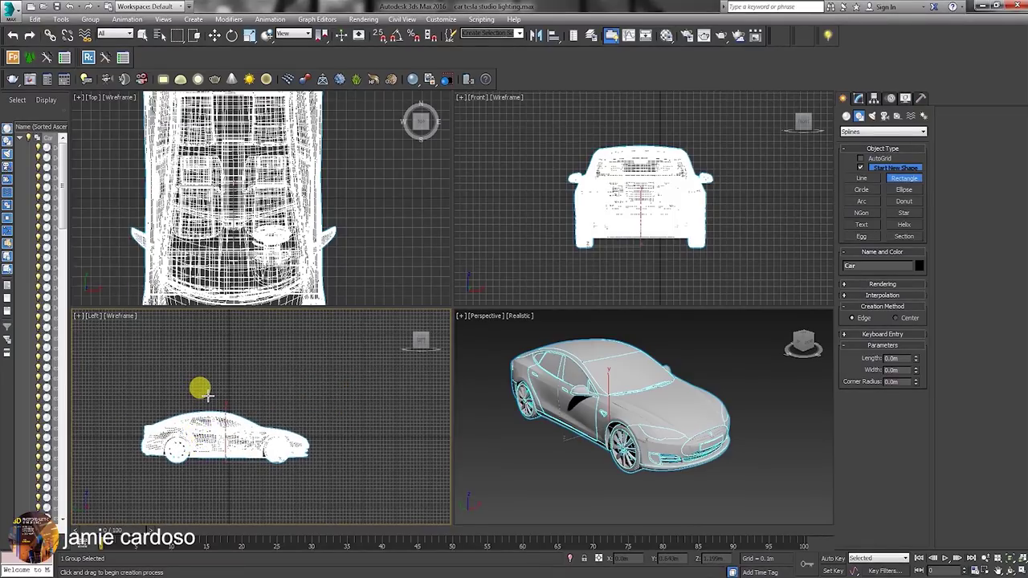
drag(153, 347, 368, 443)
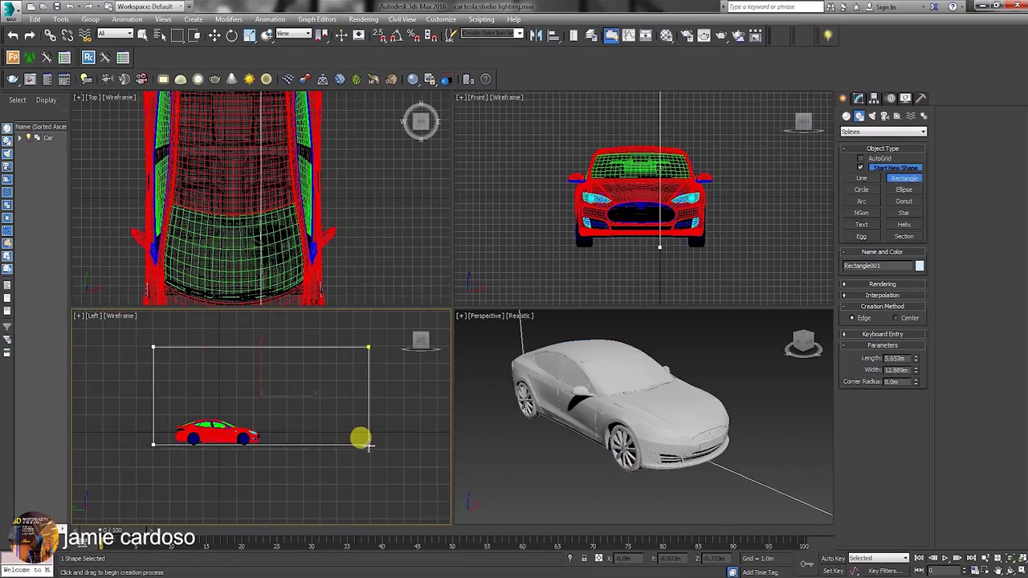
key(w)
scroll(192, 442, up, 4)
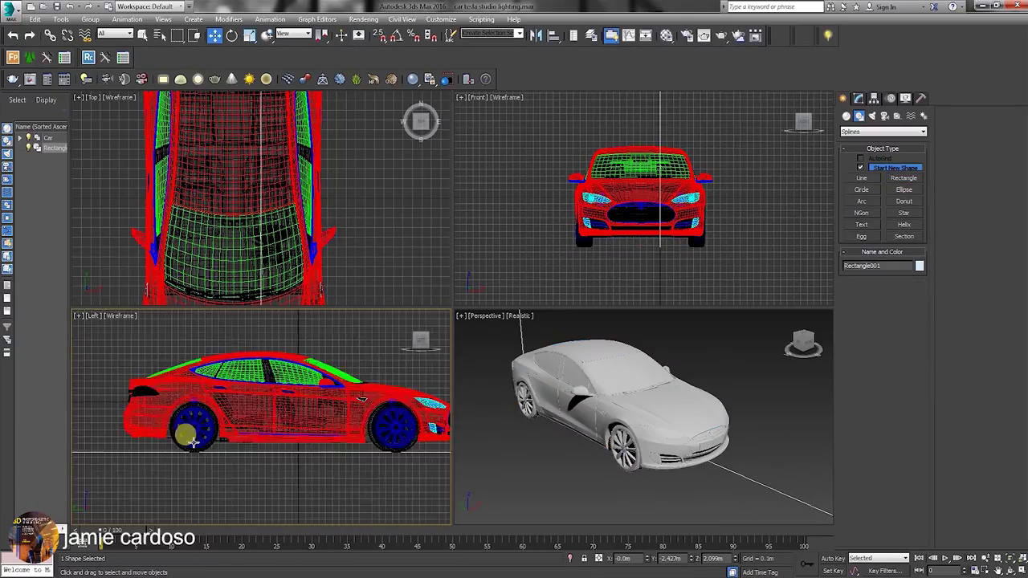
- Round the rectangle's corners with a corner radius of about 1.8 m
scroll(281, 397, down, 4)
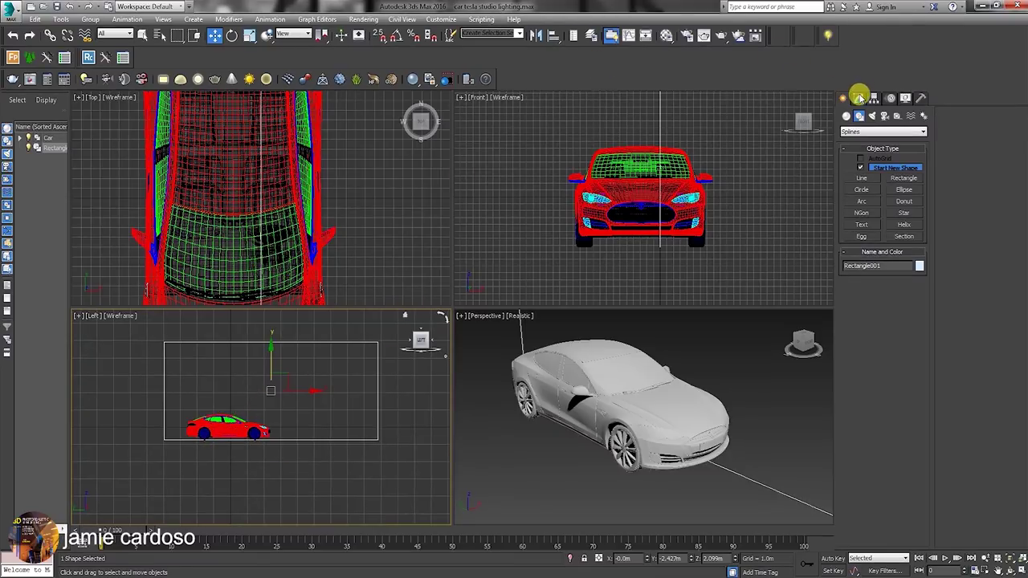
click(857, 98)
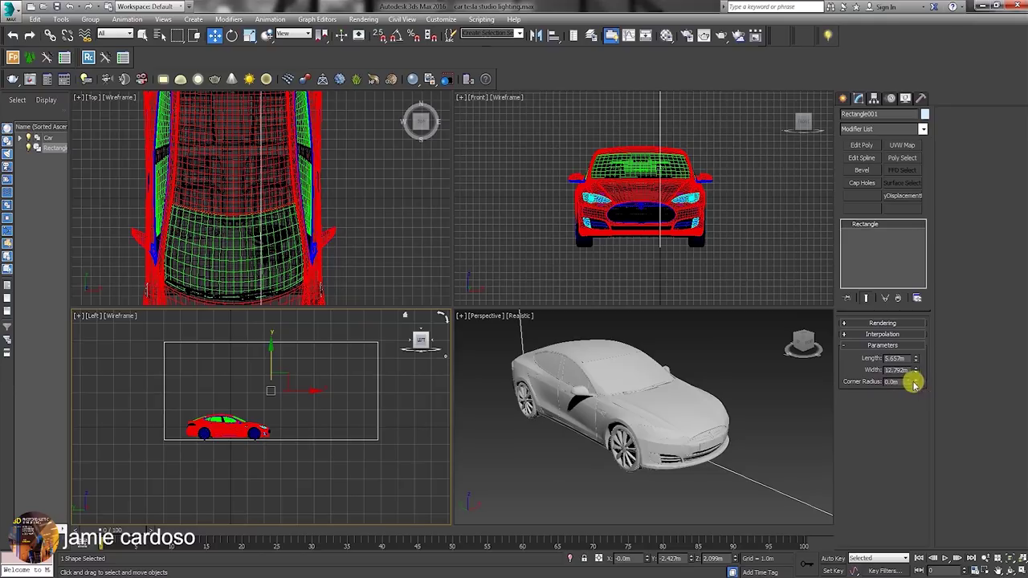
drag(916, 382, 817, 233)
scroll(242, 423, up, 5)
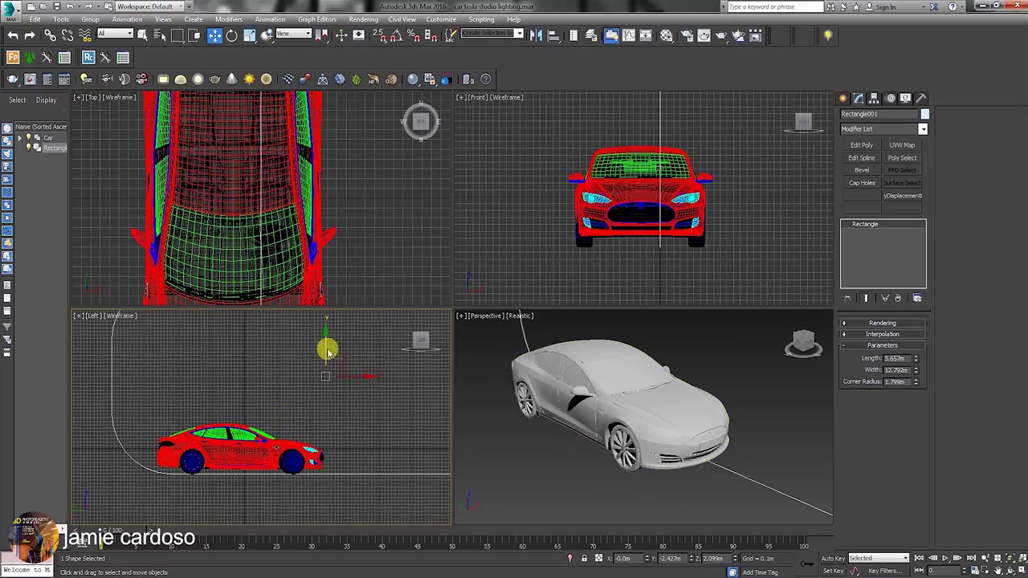
- Smooth the rectangle's rounded corners by raising the interpolation steps to 100, leaving Optimize on
scroll(144, 441, up, 6)
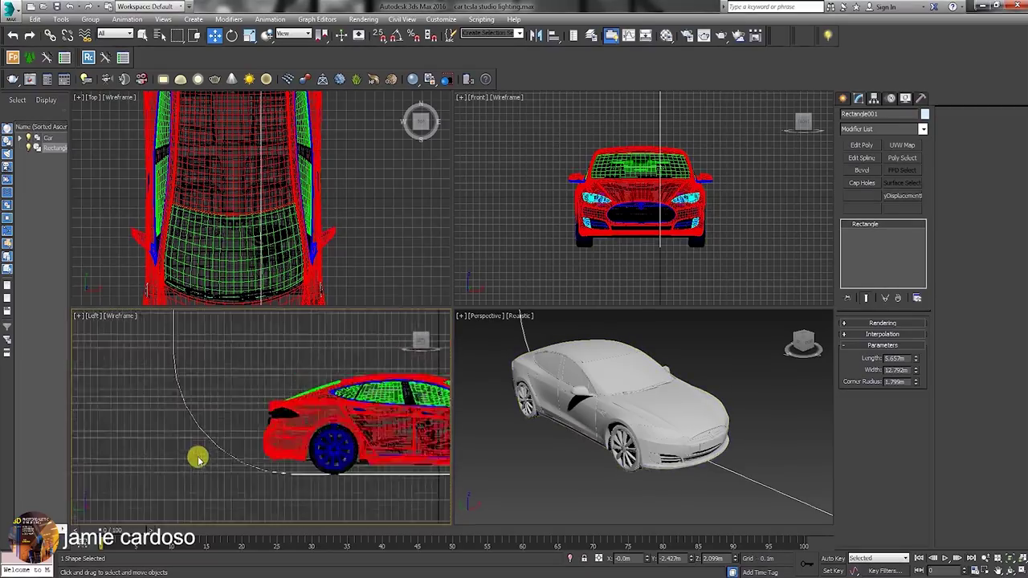
scroll(197, 415, up, 4)
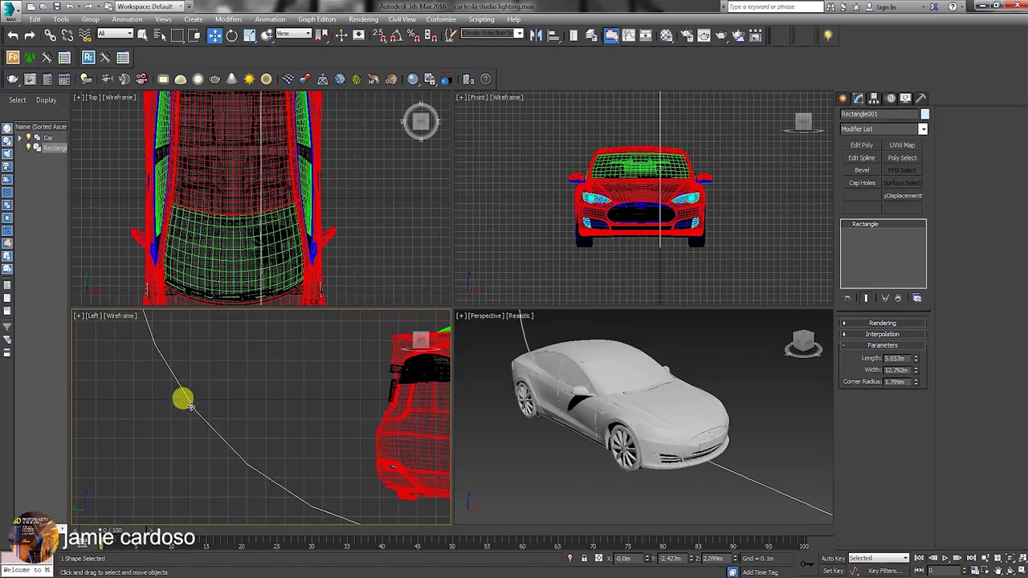
scroll(193, 428, down, 4)
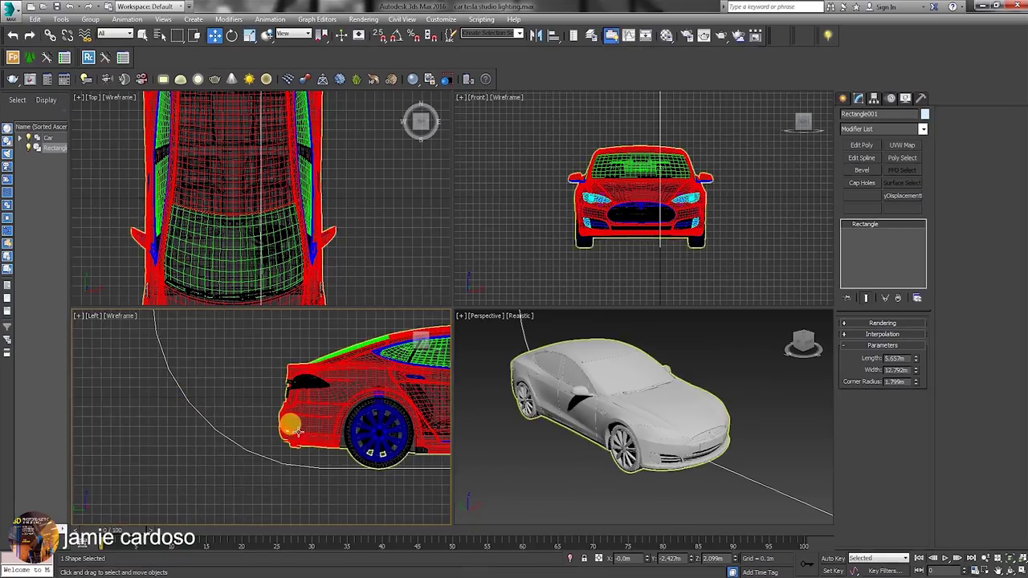
click(887, 335)
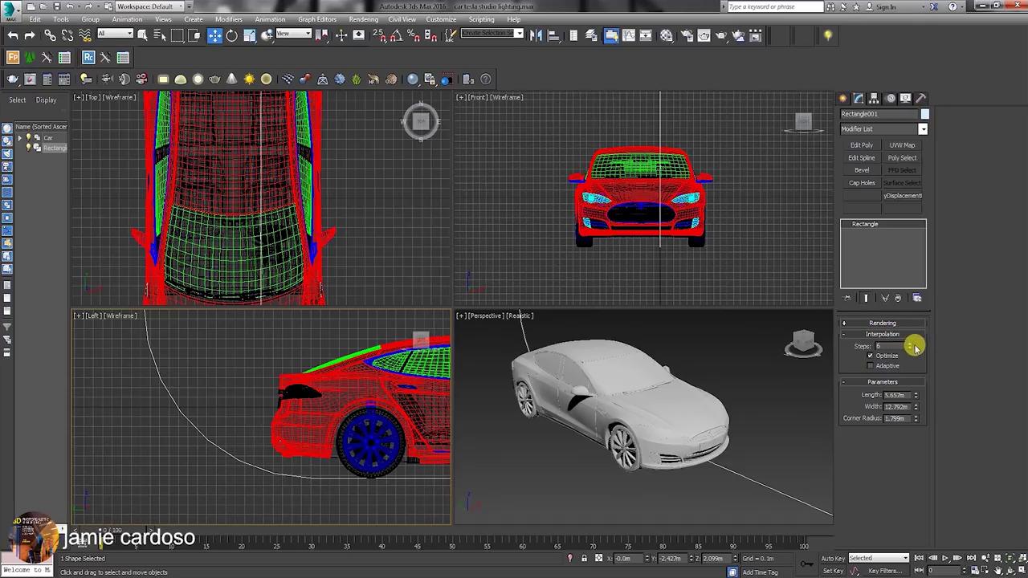
drag(910, 347, 897, 298)
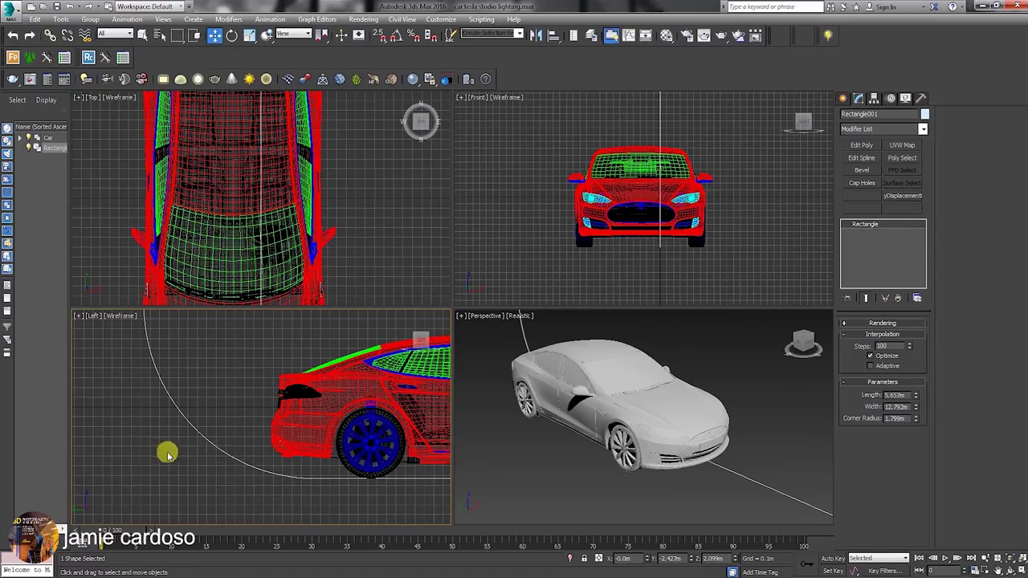
scroll(210, 452, up, 2)
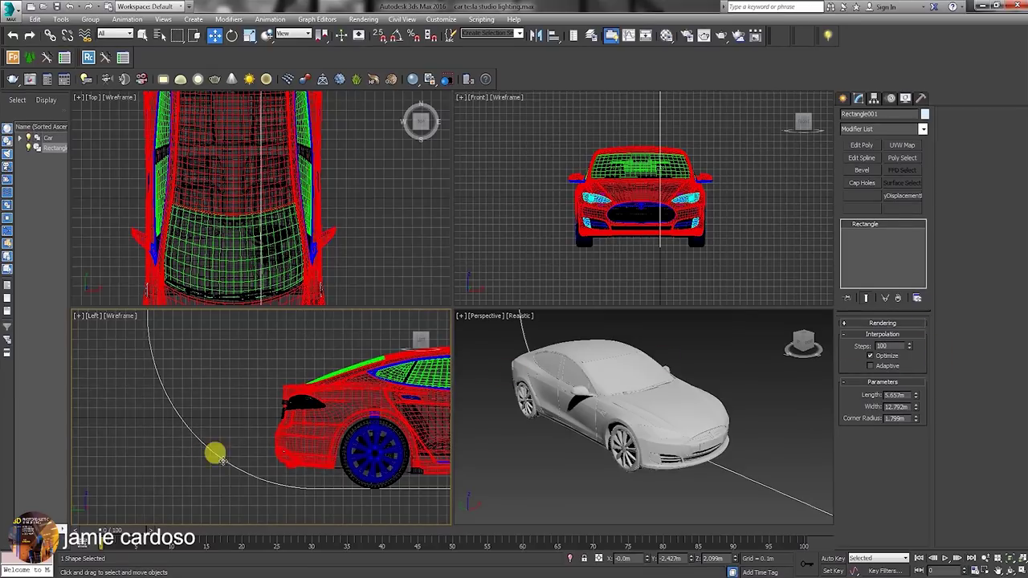
- Apply an Edit Spline modifier to the rounded rectangle
key(z)
click(923, 130)
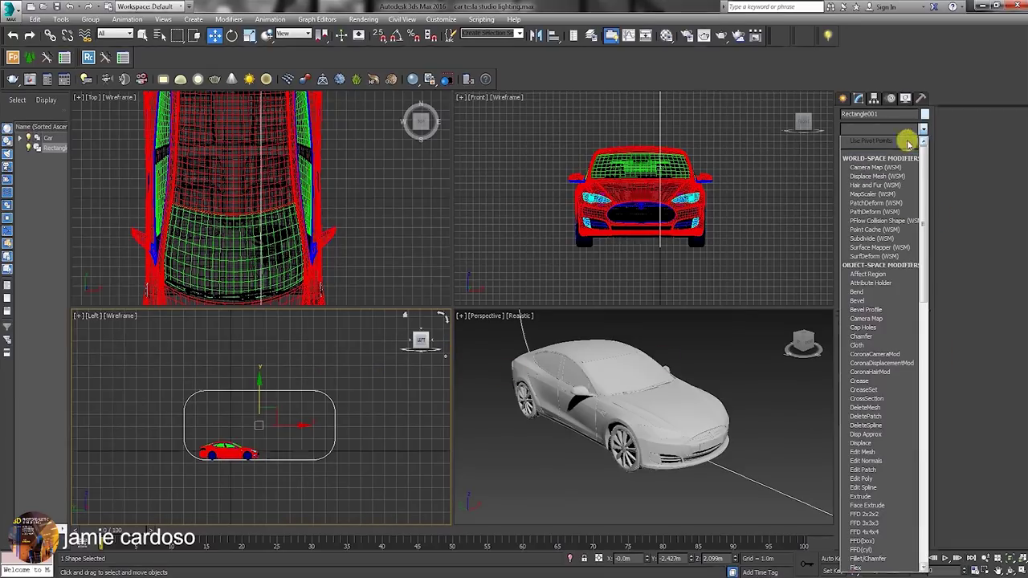
key(e)
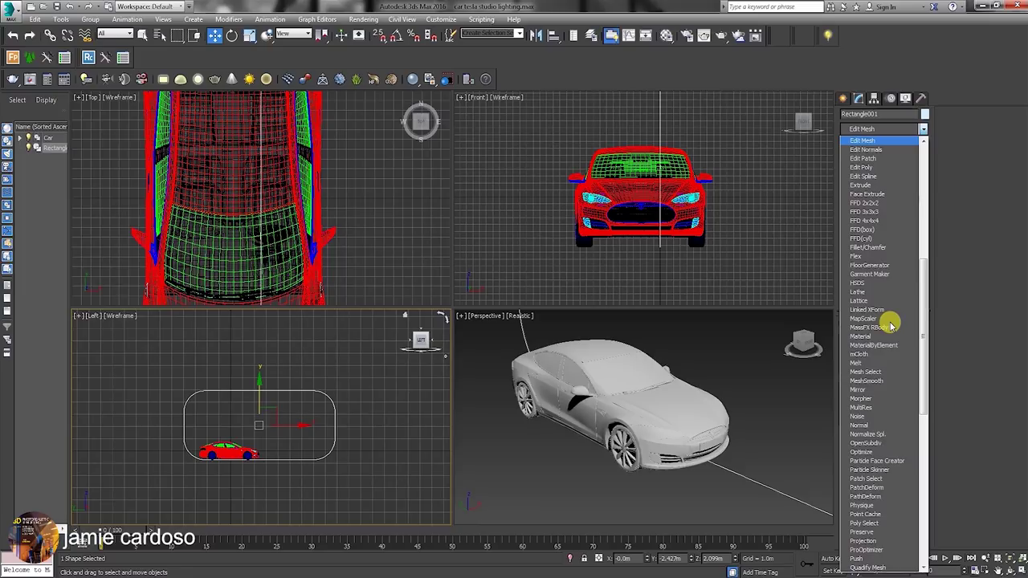
click(875, 176)
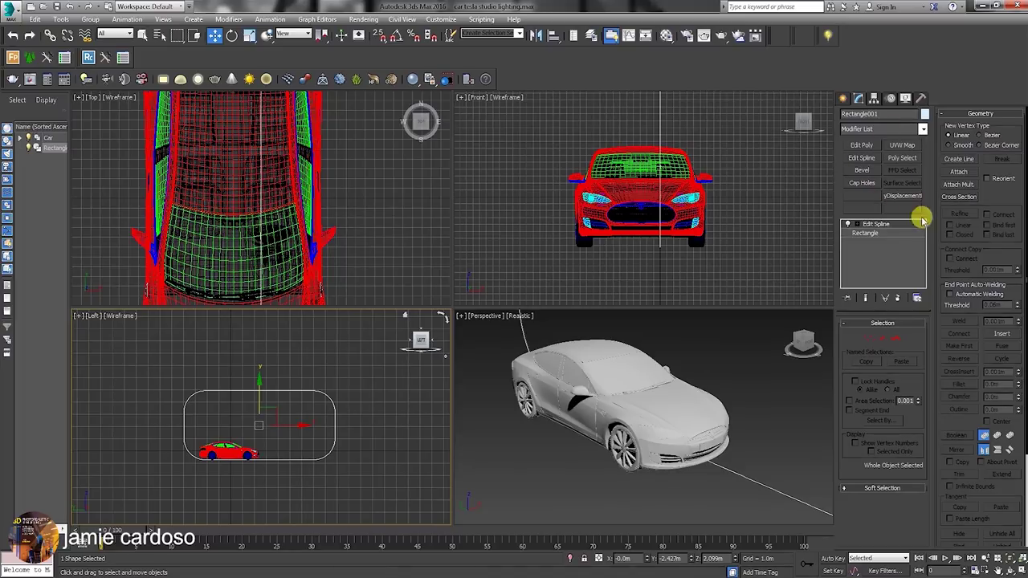
click(916, 298)
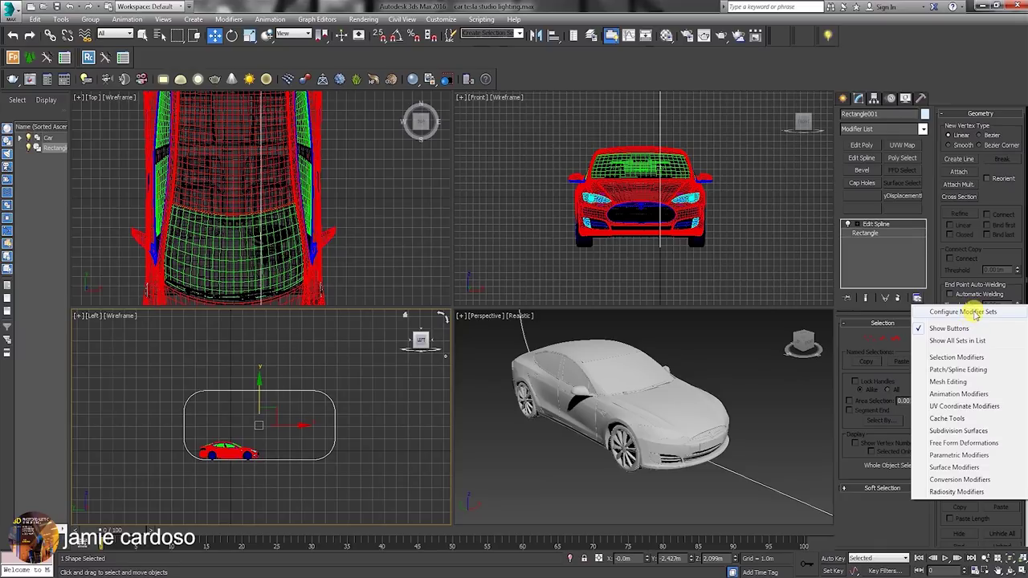
click(975, 313)
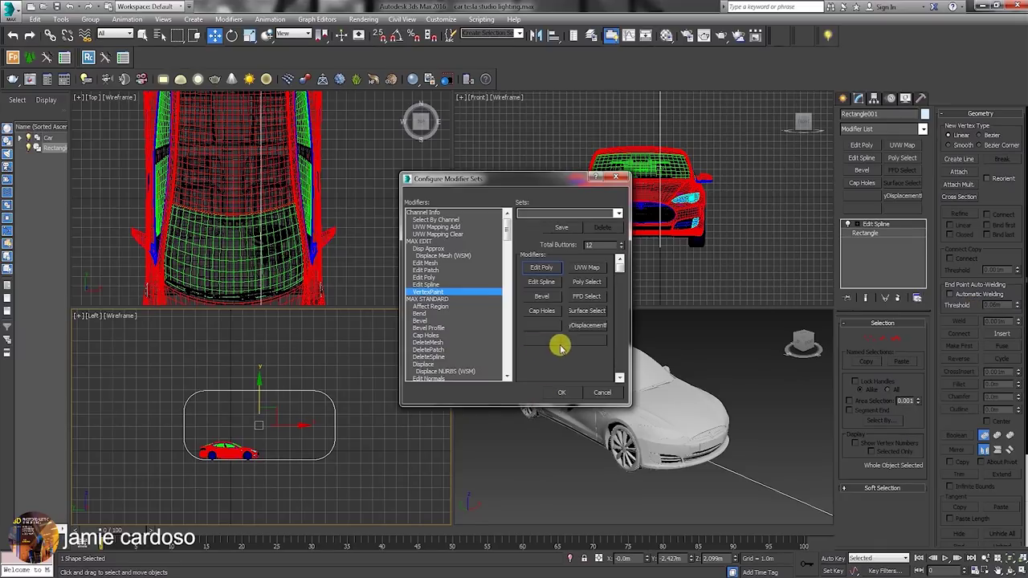
double_click(590, 245)
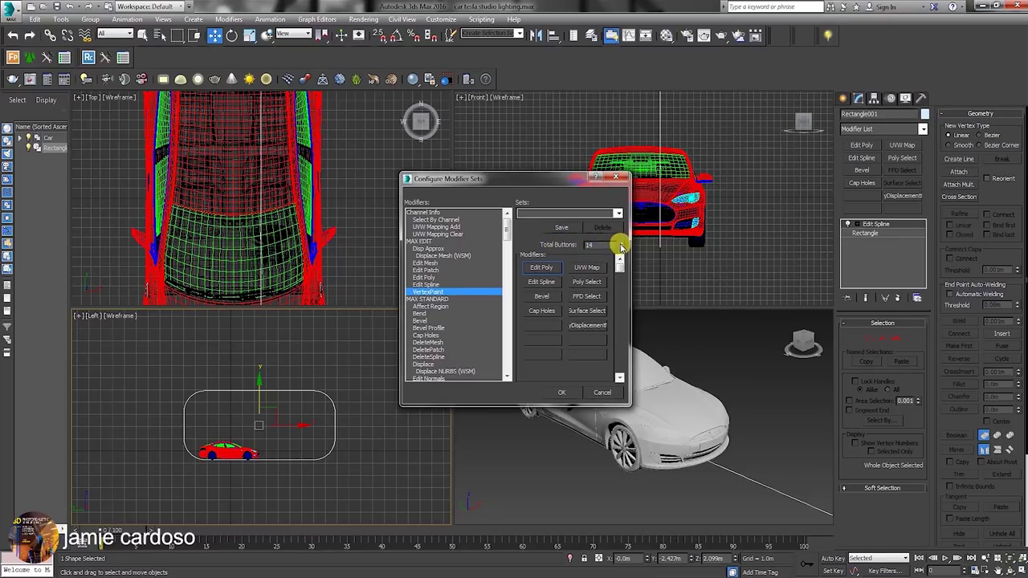
click(566, 246)
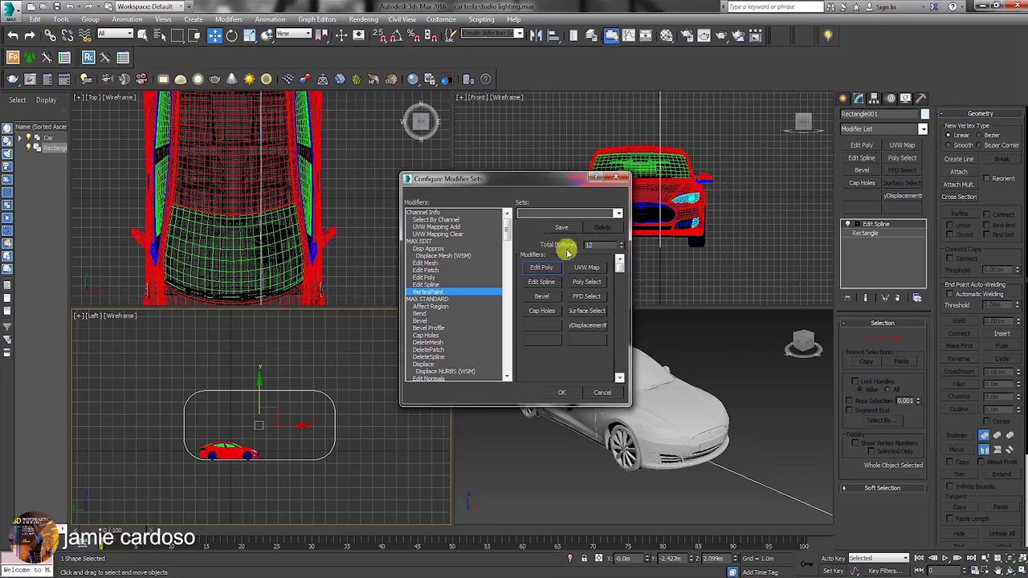
click(420, 313)
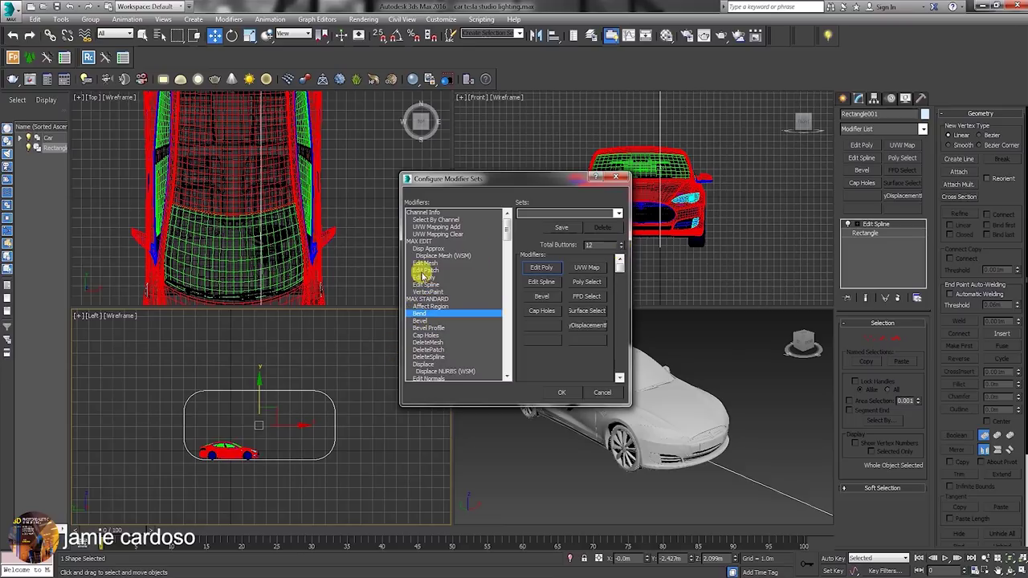
click(426, 285)
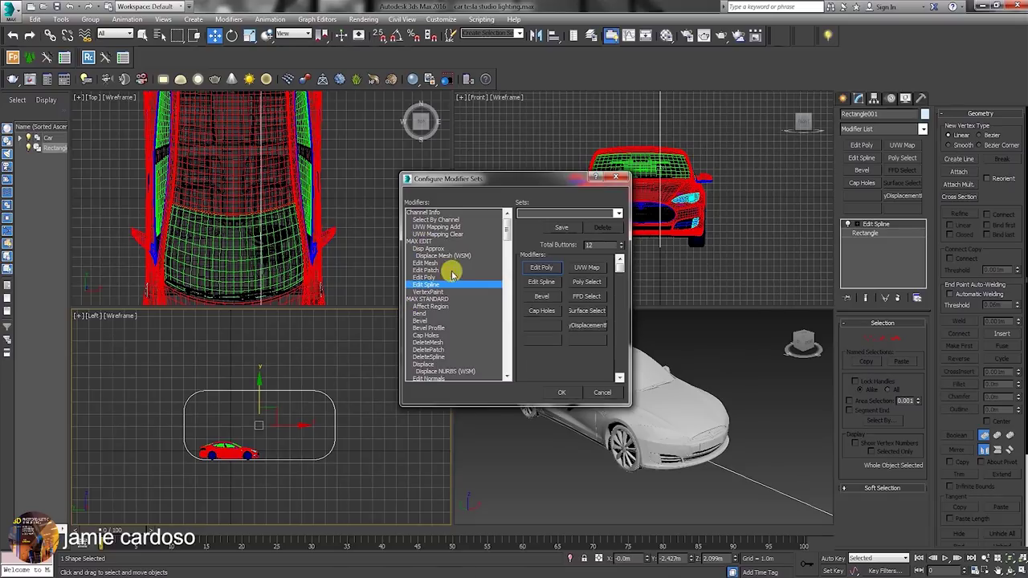
drag(424, 287, 602, 418)
click(606, 393)
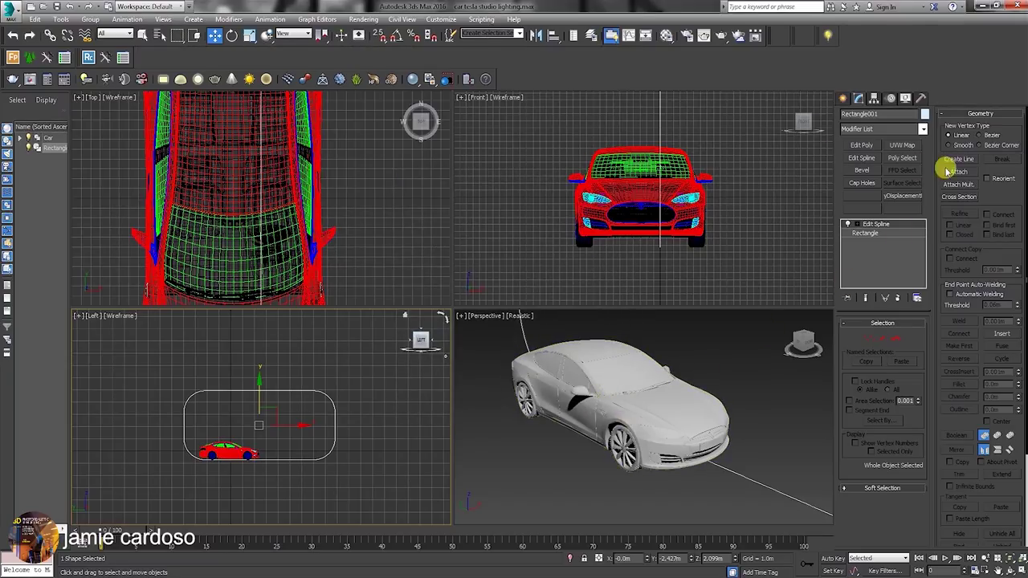
click(922, 129)
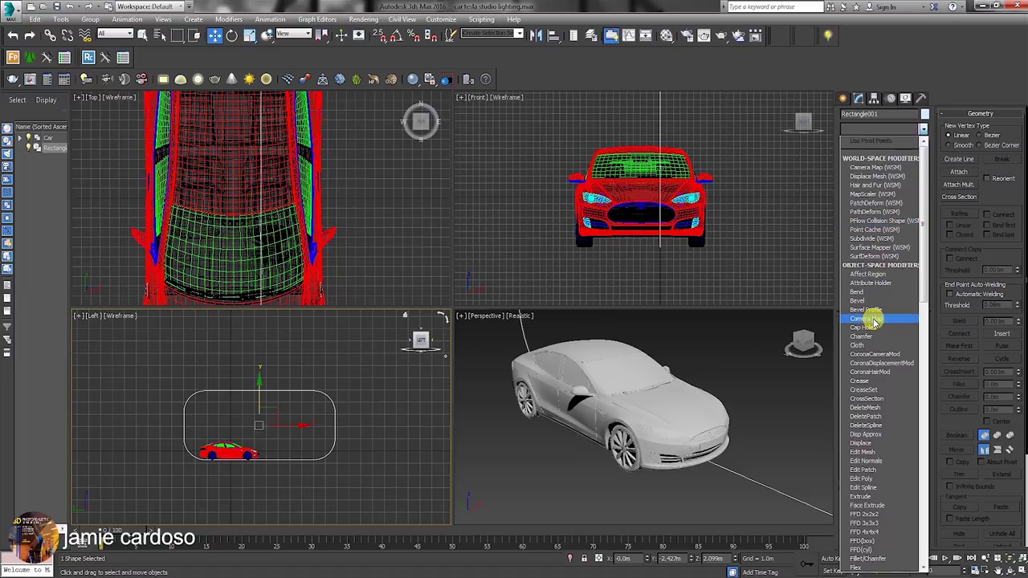
click(900, 37)
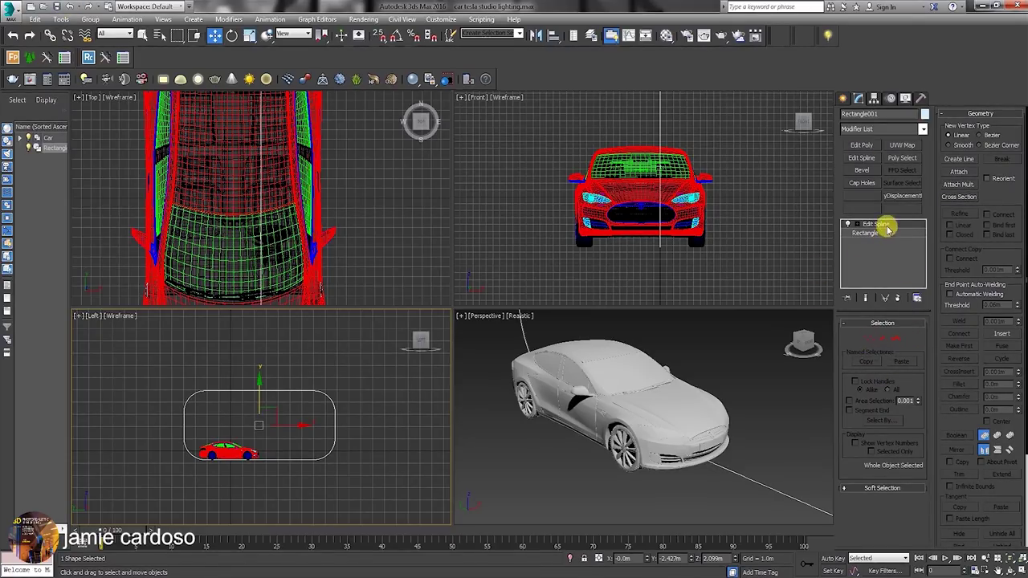
- Convert the spline's four upper vertices to Corner in the Left view and delete the two topmost ones
click(870, 338)
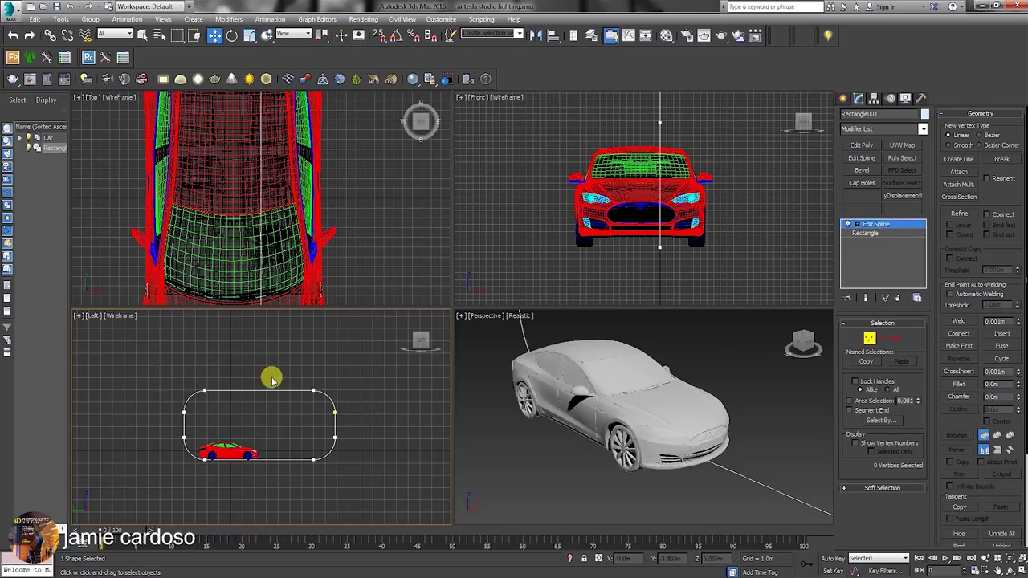
drag(167, 368, 367, 418)
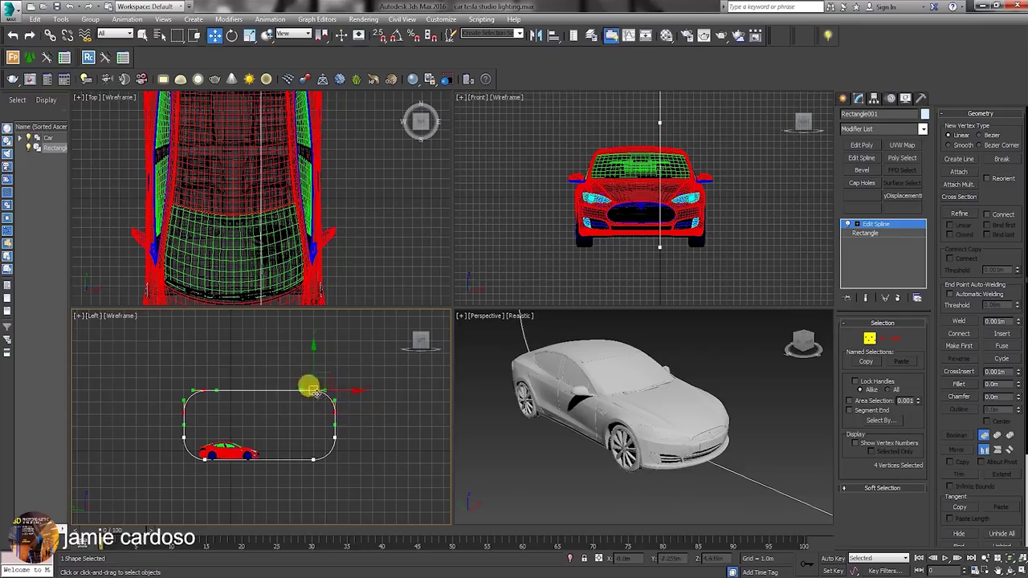
right_click(318, 393)
click(298, 322)
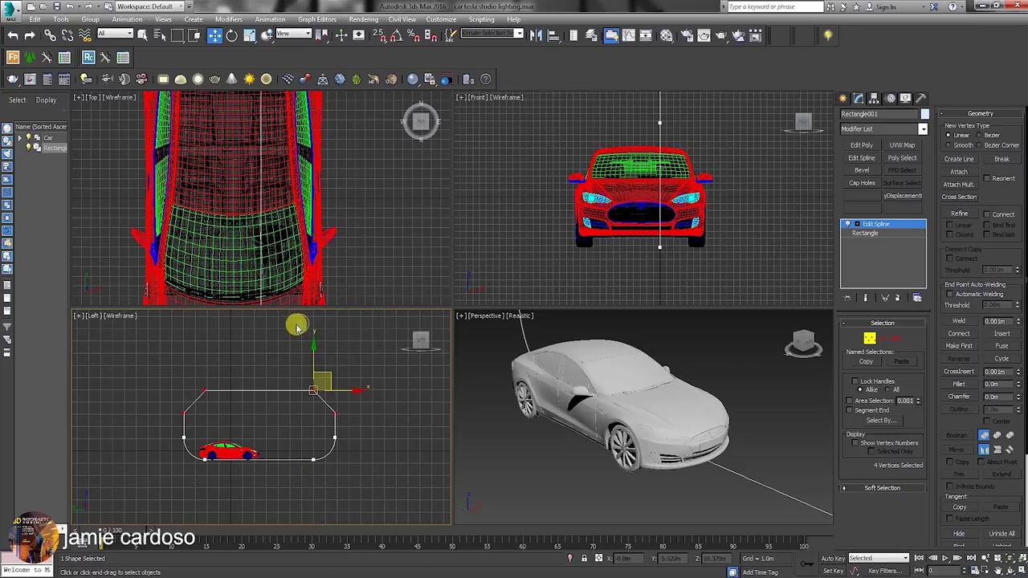
drag(172, 366, 343, 399)
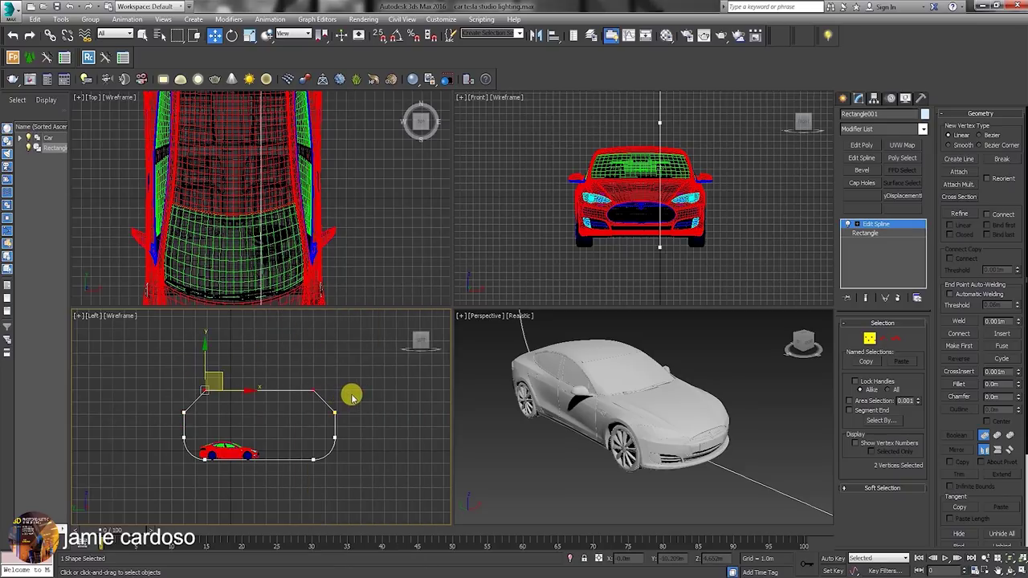
key(Delete)
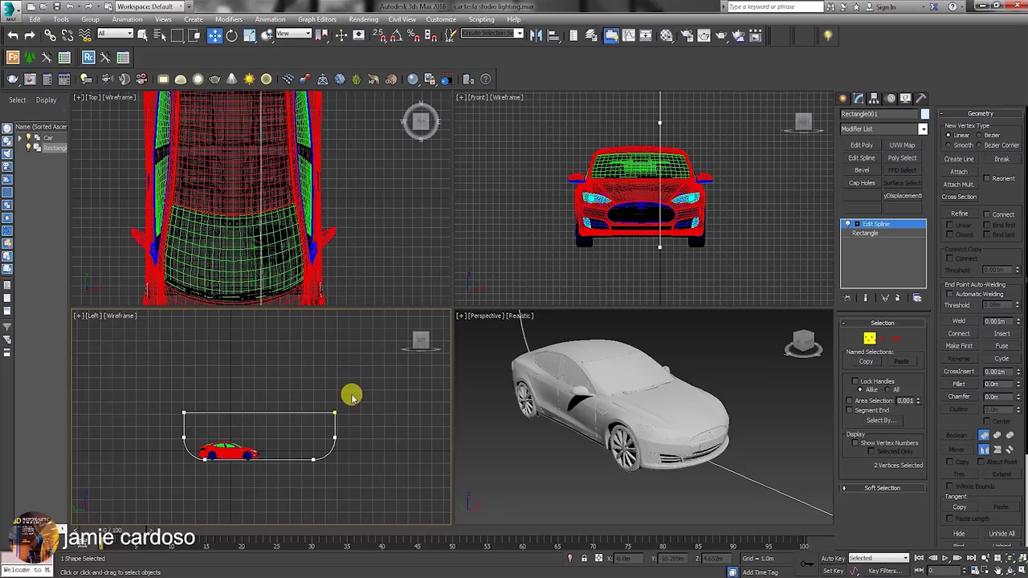
- Raise the spline's two remaining upper vertices vertically to about Z 10.5 m, high above the car
click(334, 412)
middle_drag(275, 382, 269, 407)
drag(330, 408, 330, 316)
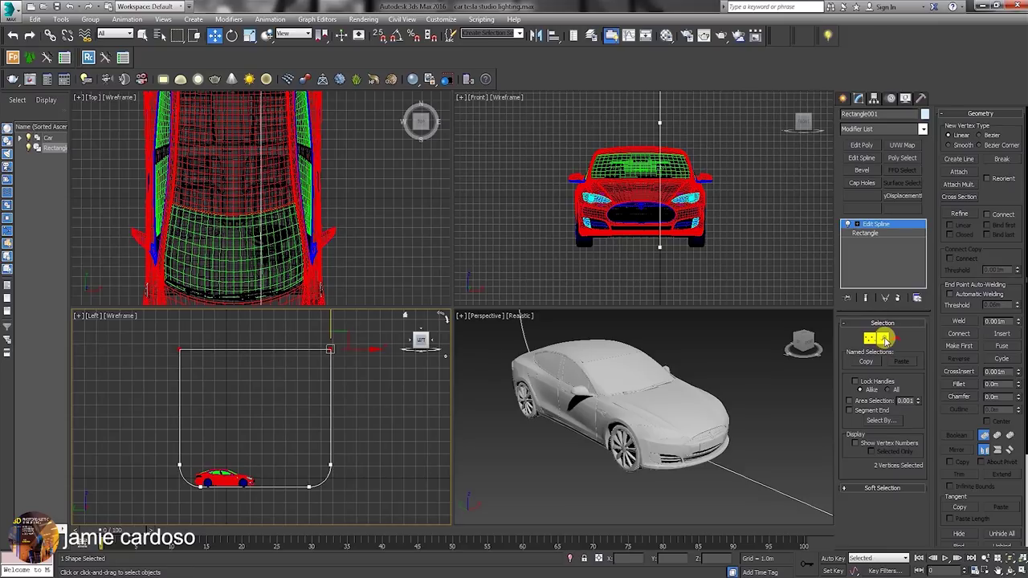
- Delete the top, the vertical and the curved corner segments in front of the car, leaving an open L-shaped spline
click(884, 338)
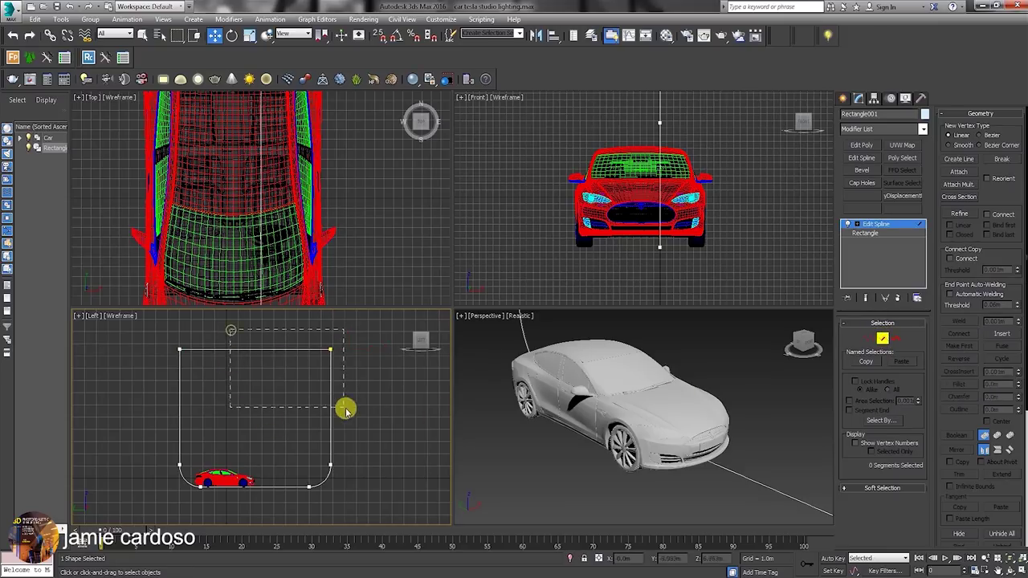
key(Delete)
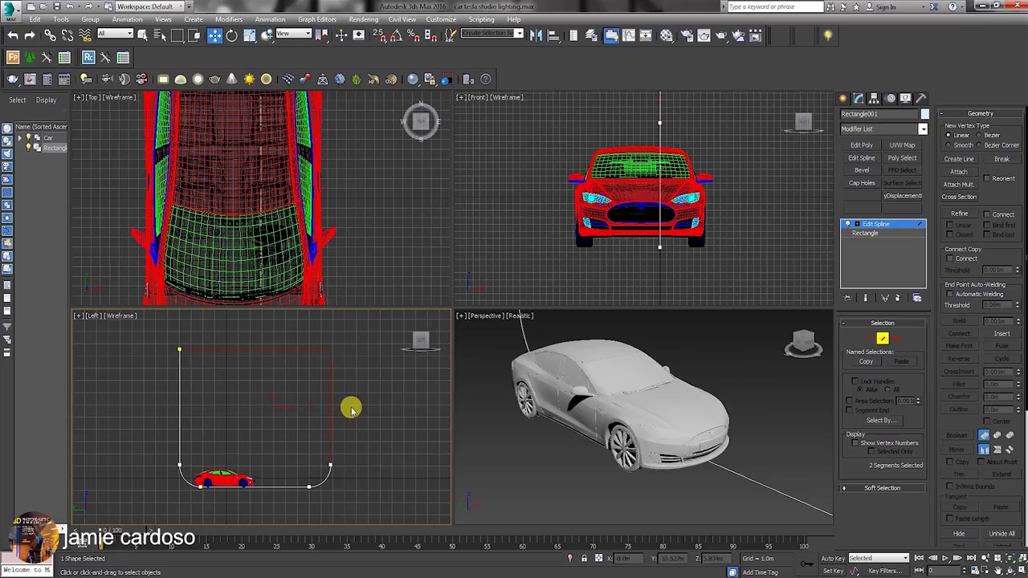
click(343, 475)
key(Delete)
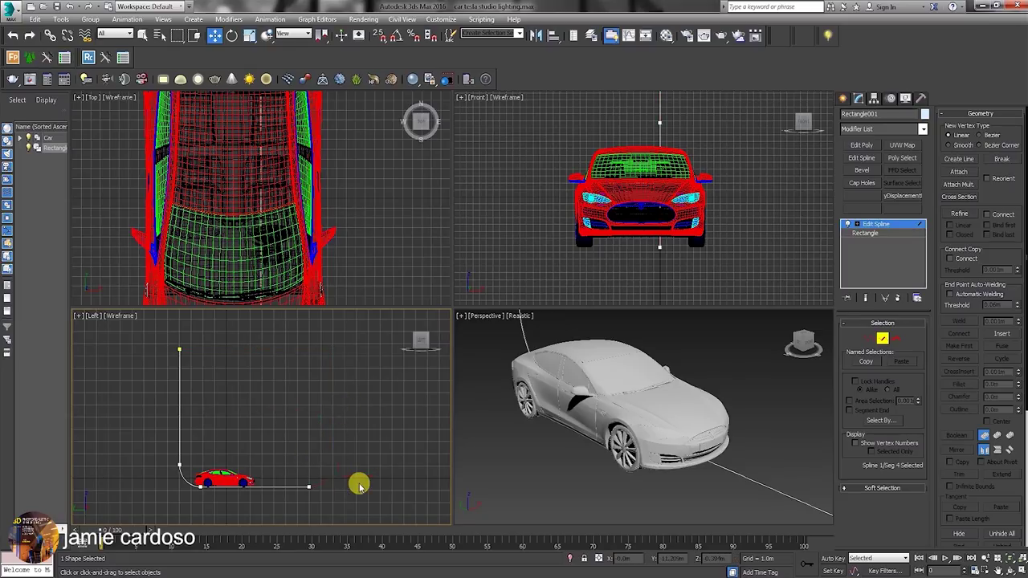
- Convert the floor's end vertex to Corner and move it horizontally farther out in front of the car
click(869, 338)
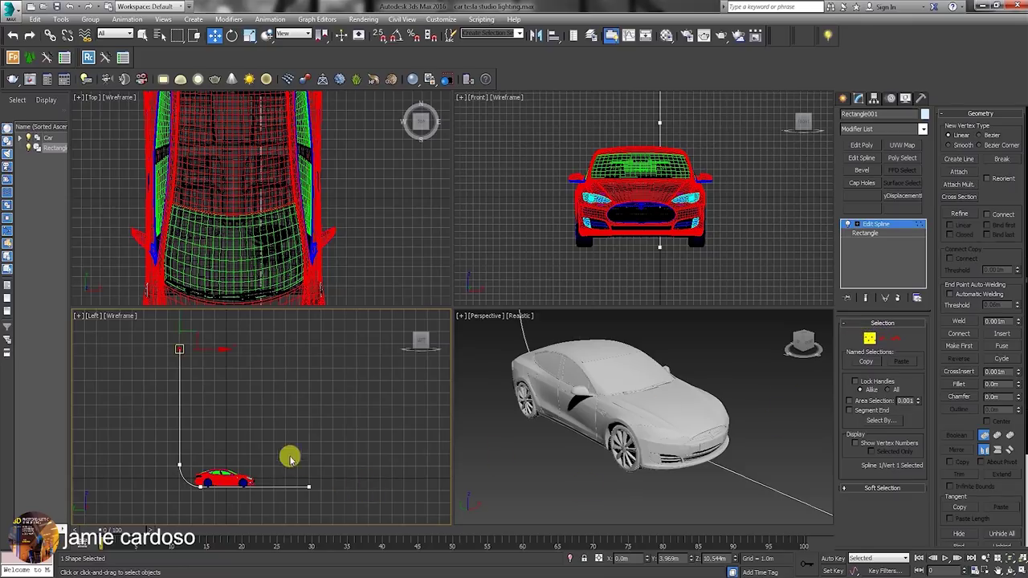
click(307, 484)
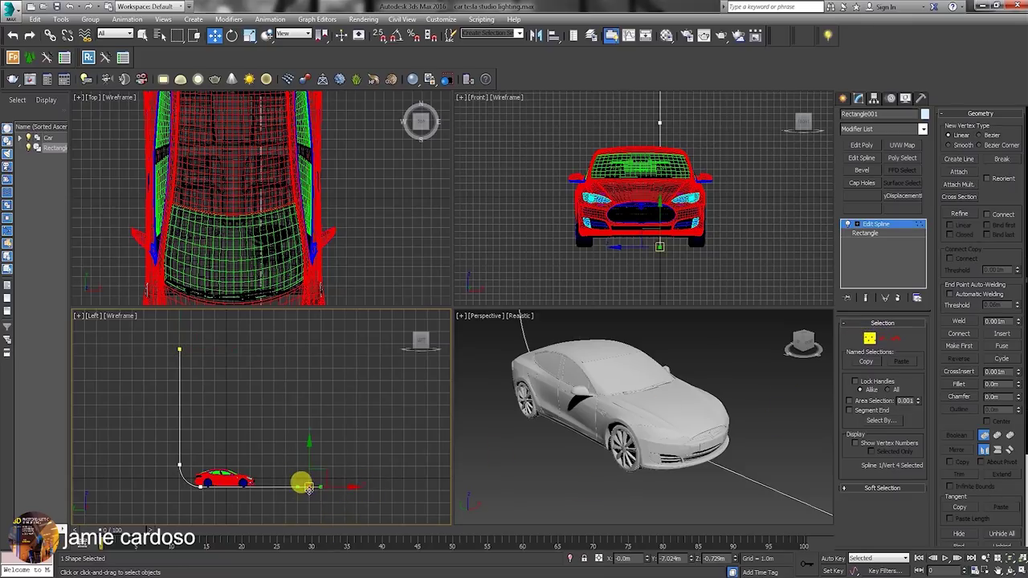
right_click(307, 486)
click(293, 341)
drag(342, 493, 417, 481)
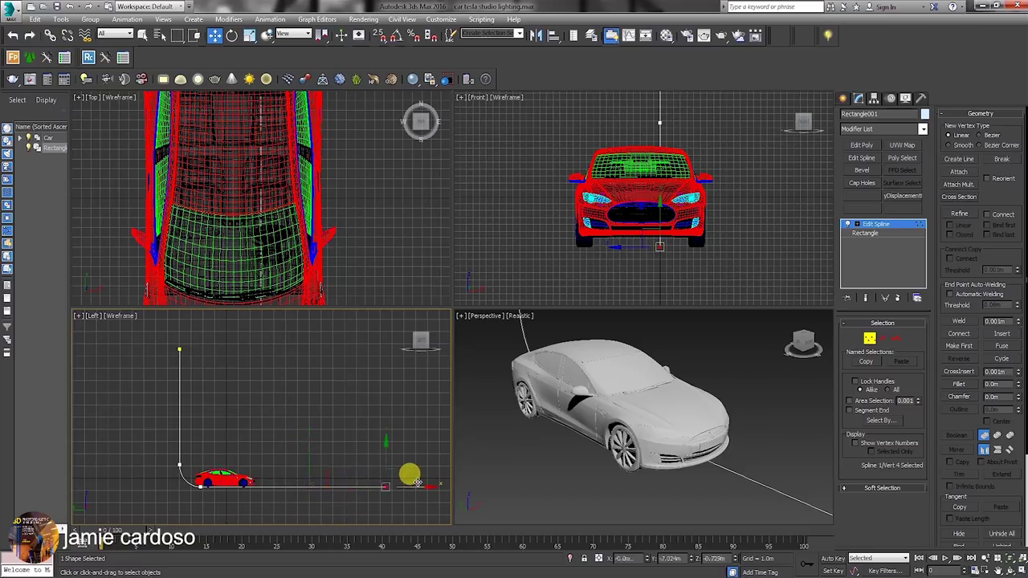
- Adjust the height of the backdrop wall's top vertex to about Z 10.49 m
drag(165, 332, 211, 385)
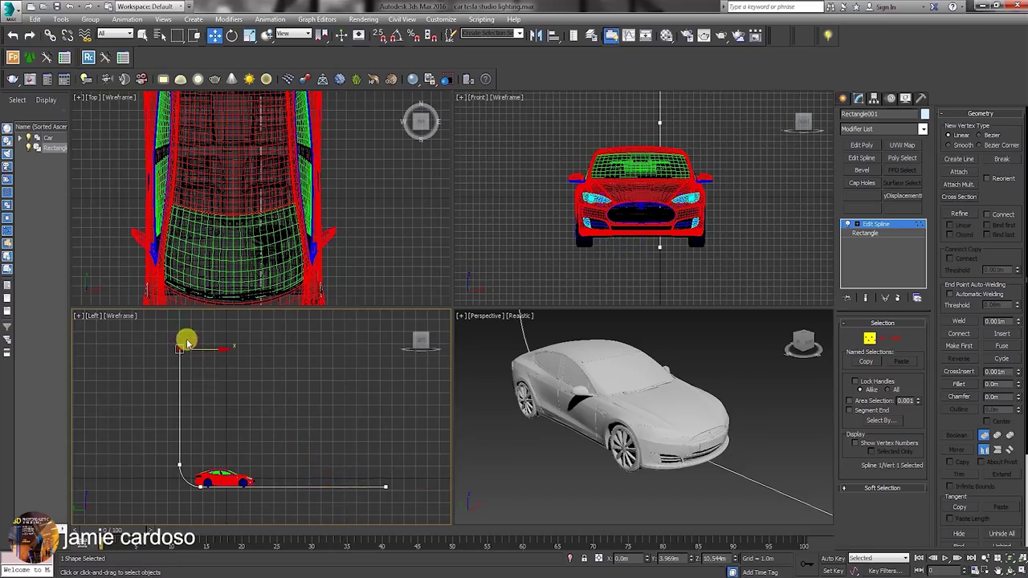
mouse_move(180, 320)
mouse_down()
mouse_move(180, 346)
mouse_move(180, 320)
mouse_up()
middle_drag(260, 432, 261, 439)
scroll(269, 449, down, 3)
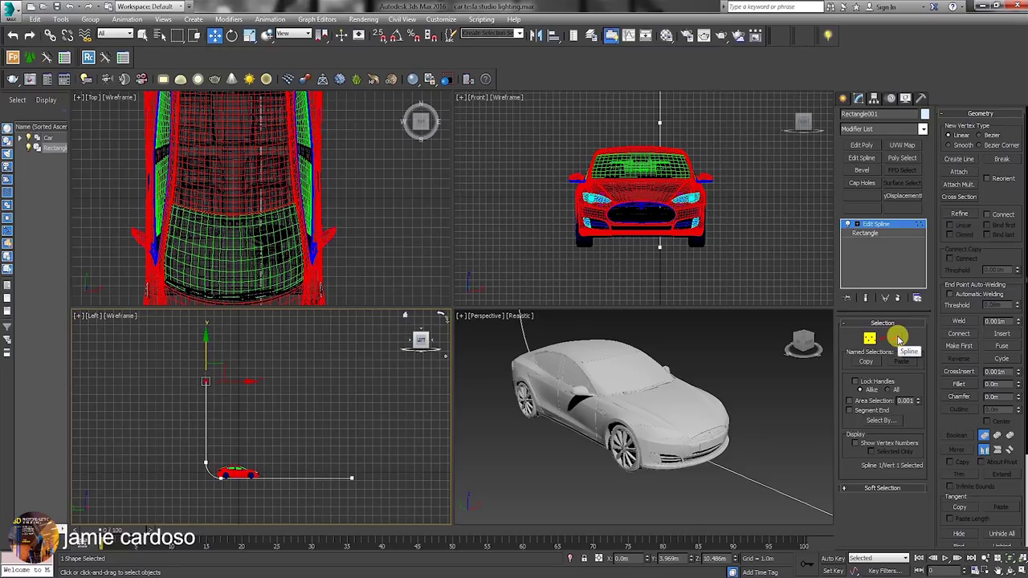
- Outline the entire open L-shaped backdrop spline to give it a thin, closed double-line profile
click(897, 339)
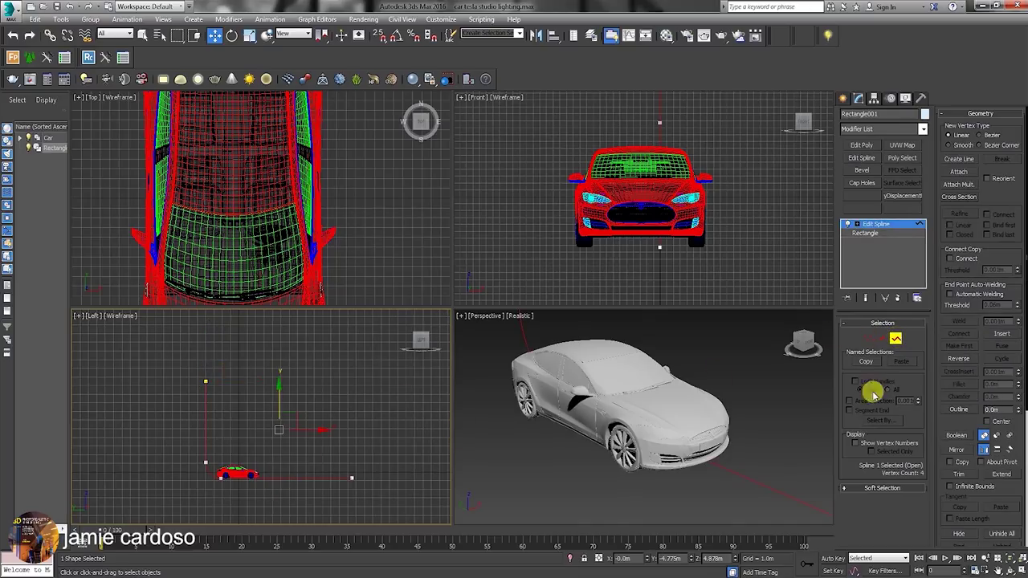
drag(996, 408, 952, 405)
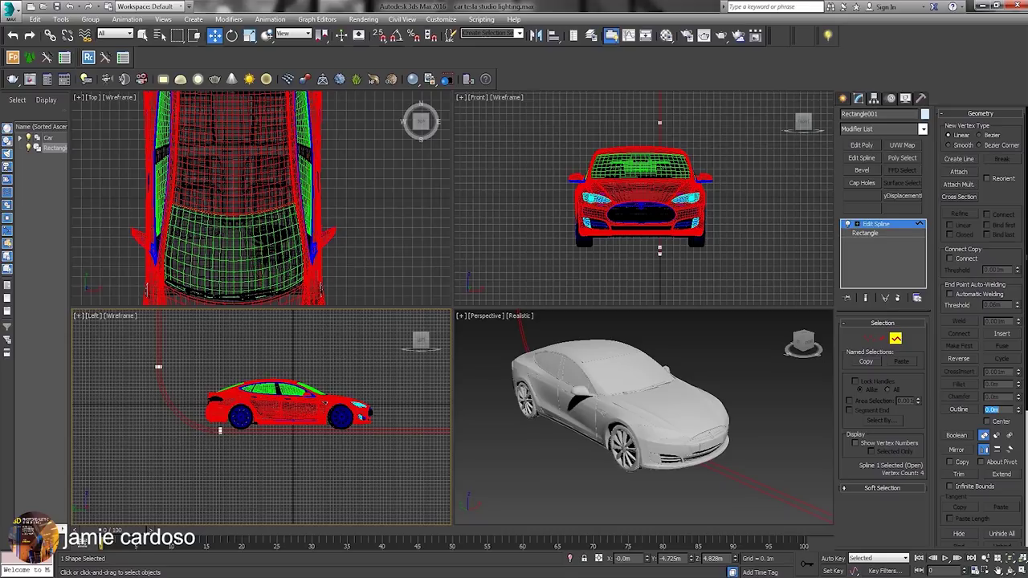
click(911, 223)
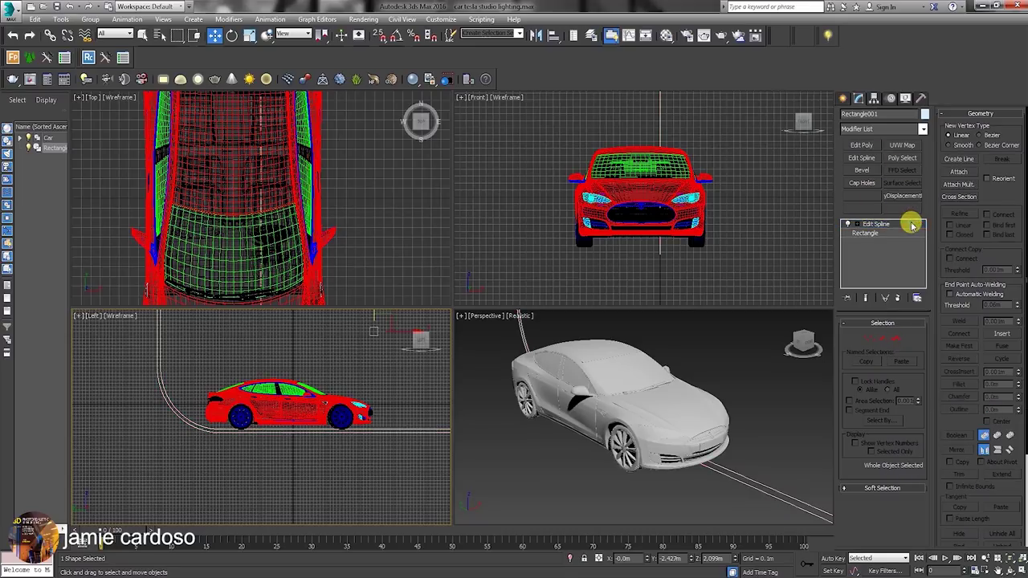
- Apply an Extrude modifier to the outlined spline and increase its amount to form a solid backdrop wall and floor
click(924, 129)
key(e)
click(873, 186)
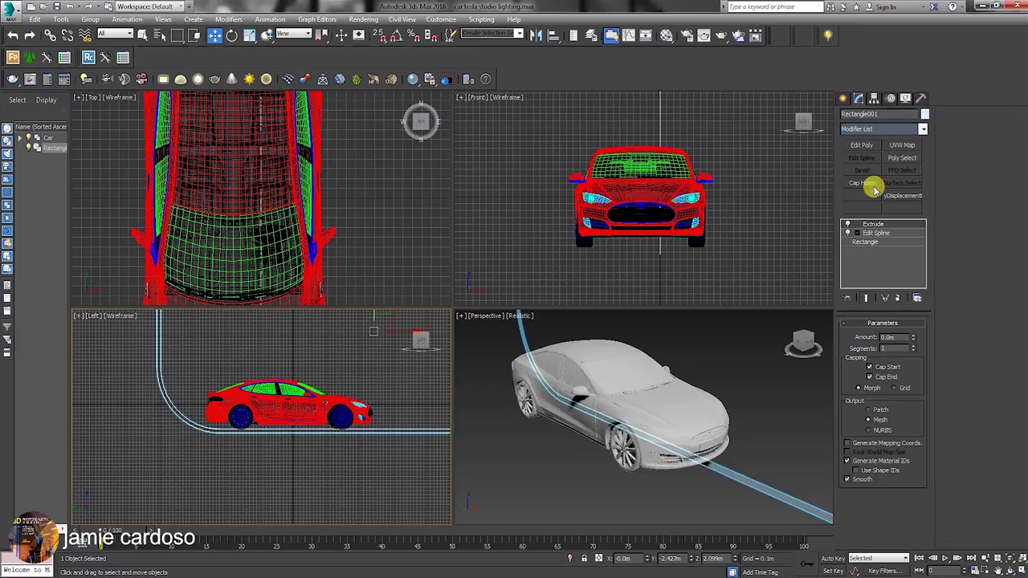
drag(914, 341, 828, 532)
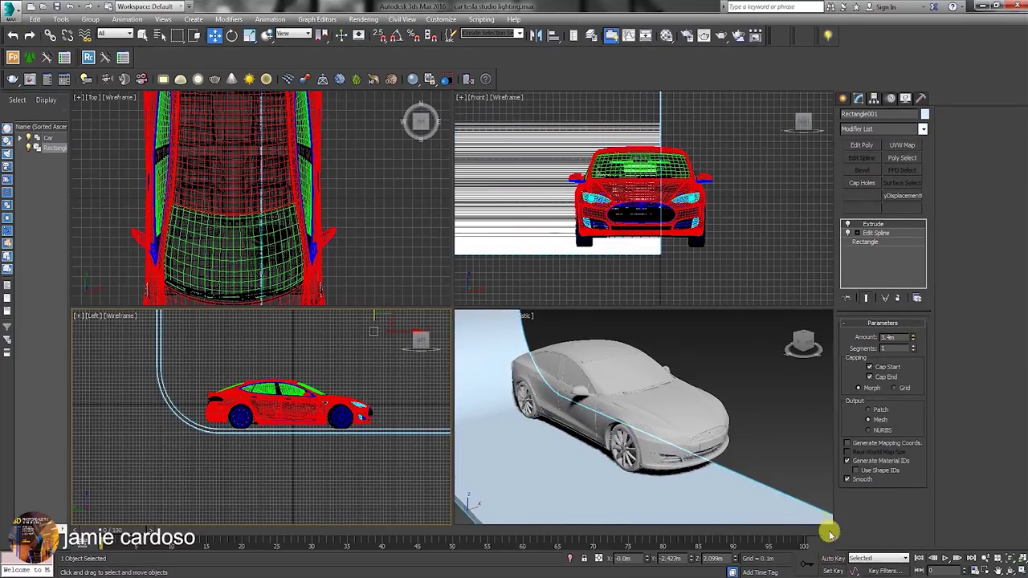
- Shift the extruded backdrop sideways and widen its extrusion amount to about 13.925 m, so it extends well past both sides of the car
scroll(642, 199, down, 5)
scroll(646, 200, down, 2)
middle_drag(648, 184, 591, 244)
drag(619, 203, 719, 203)
drag(914, 339, 769, 223)
scroll(270, 408, down, 4)
drag(360, 372, 296, 369)
drag(913, 337, 906, 214)
scroll(695, 198, down, 3)
drag(710, 200, 763, 199)
drag(913, 340, 866, 121)
middle_drag(785, 209, 750, 234)
drag(913, 337, 882, 148)
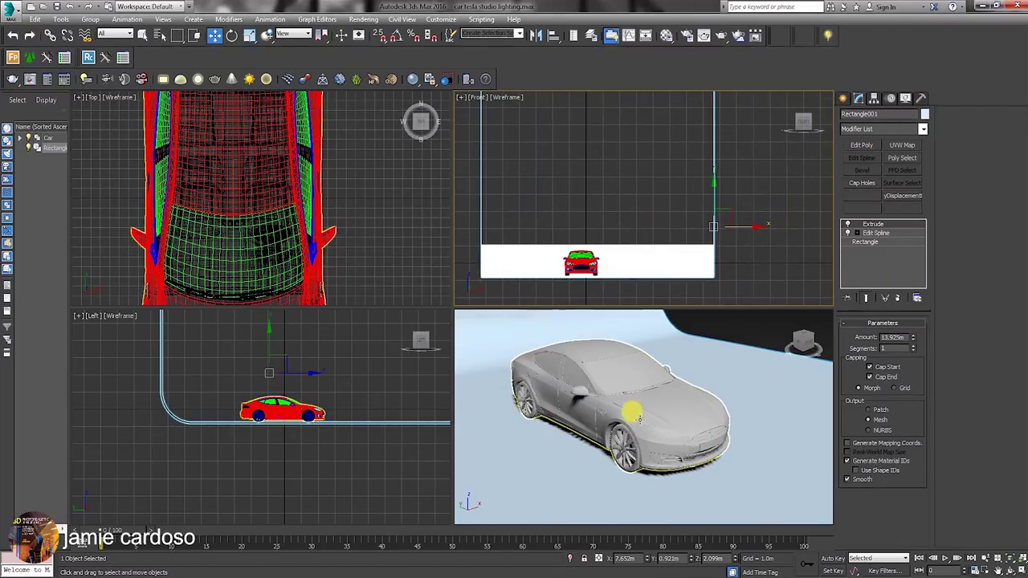
scroll(361, 159, down, 3)
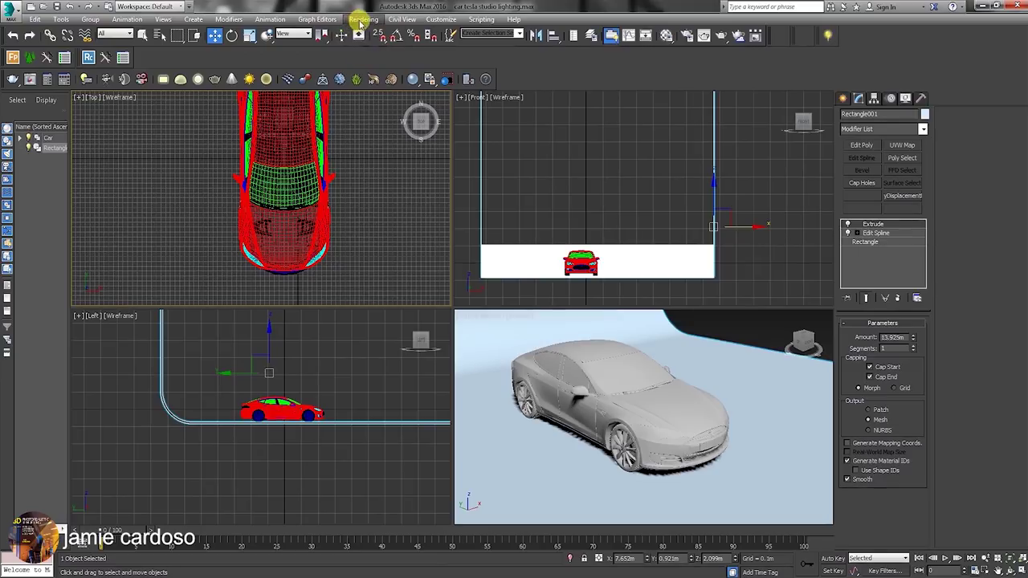
- Open the reference image 2018-Tesla-Model-S-P100D-Red-118-Tesla.jpg from the Day folder and place its window clear of the perspective view
click(360, 21)
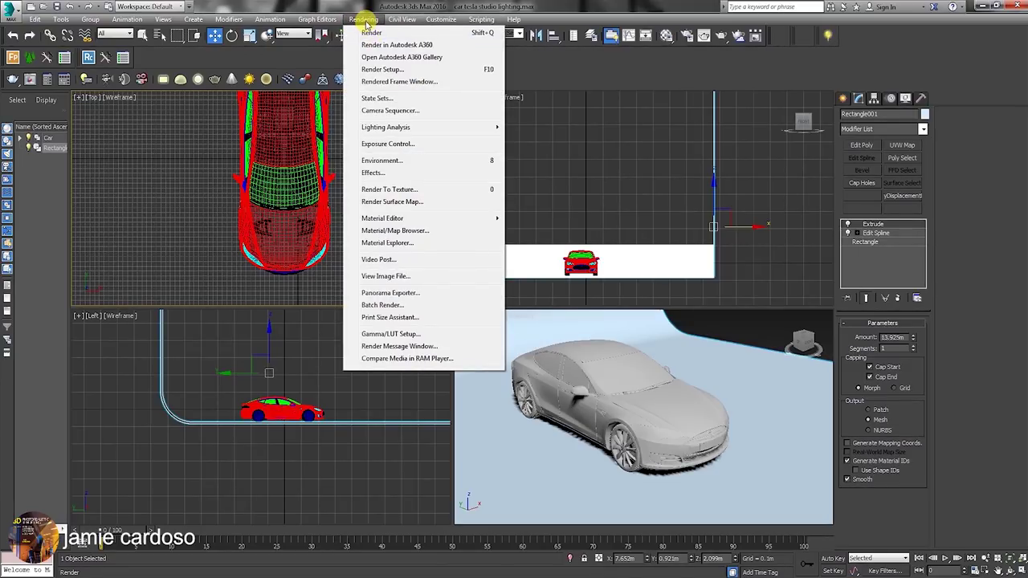
click(393, 277)
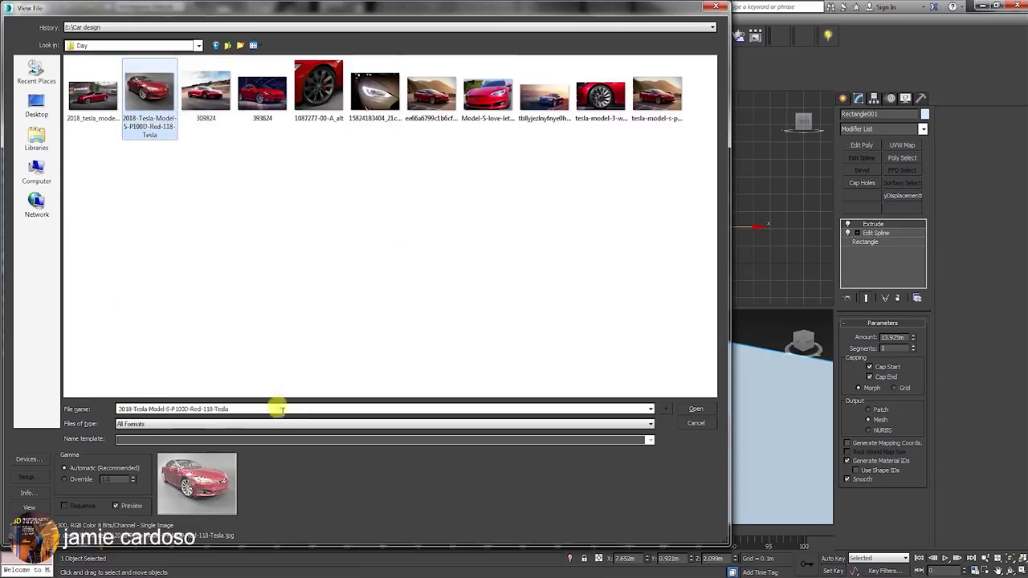
click(696, 409)
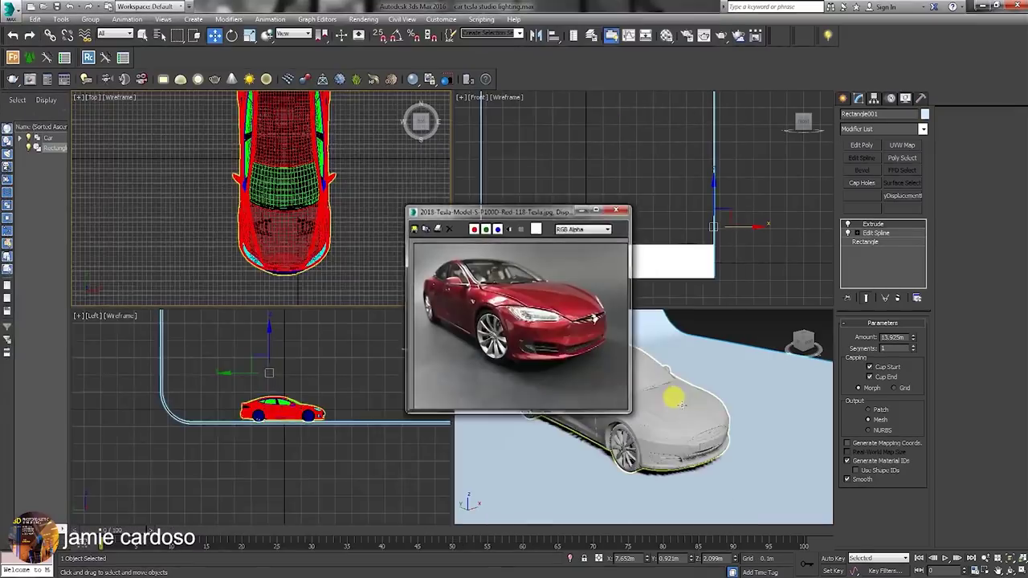
drag(551, 167, 503, 80)
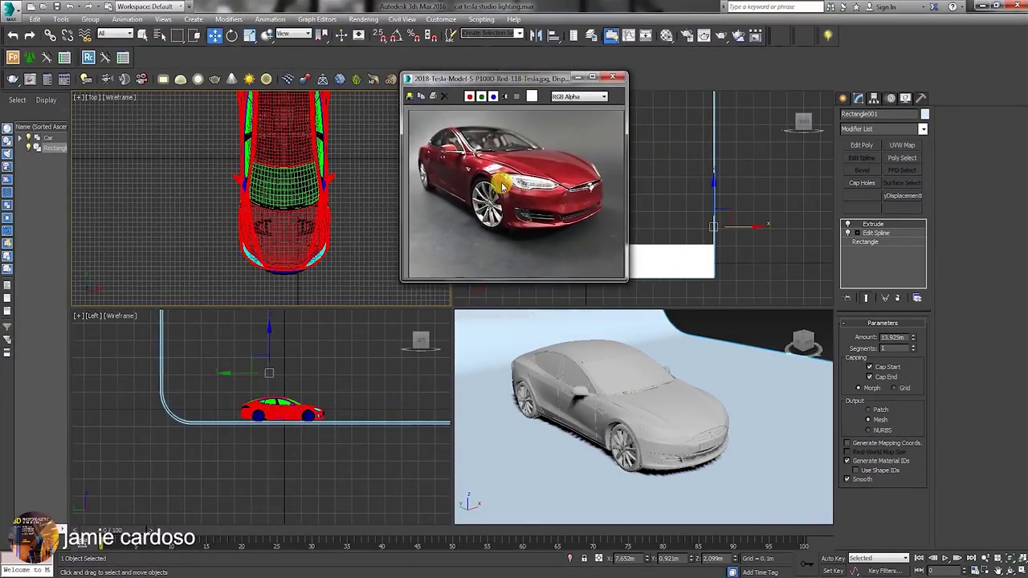
drag(504, 79, 541, 42)
- Rename the extruded backdrop object as base
click(844, 100)
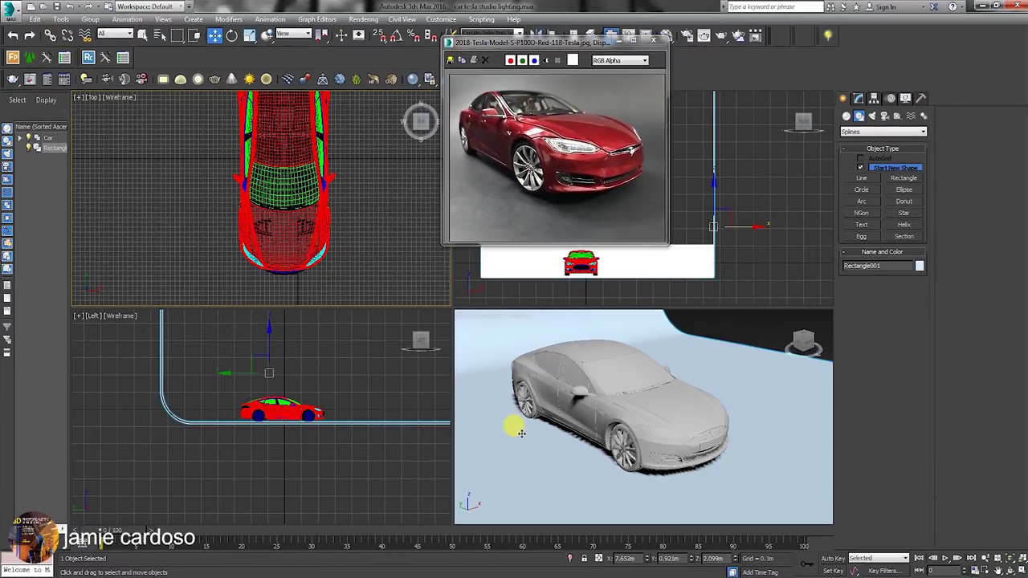
click(882, 265)
text(base)
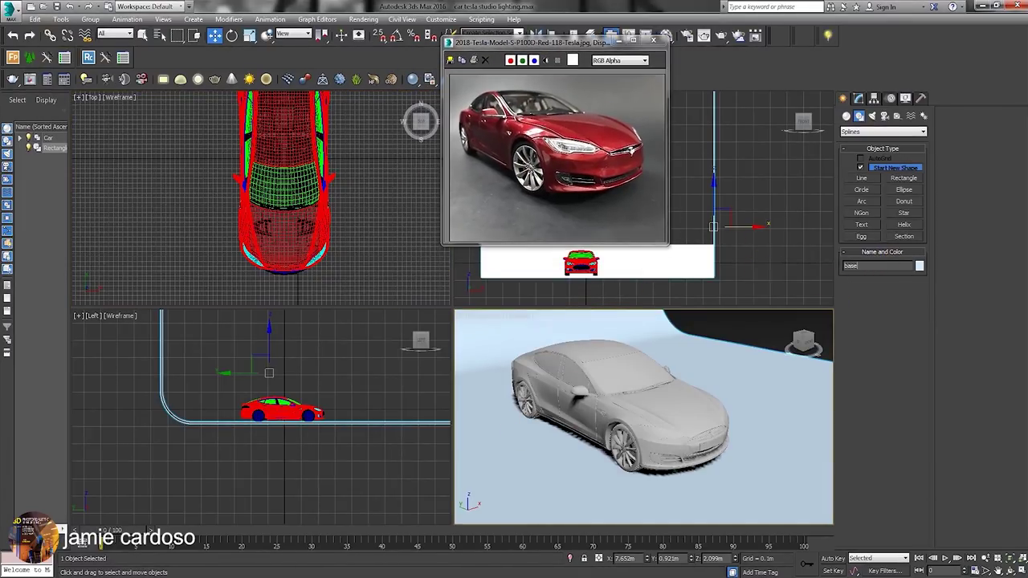
- Create a targeted Physical camera at the backdrop's front corner, aimed past the car with a target distance of about 14.5 m
drag(535, 41, 467, 54)
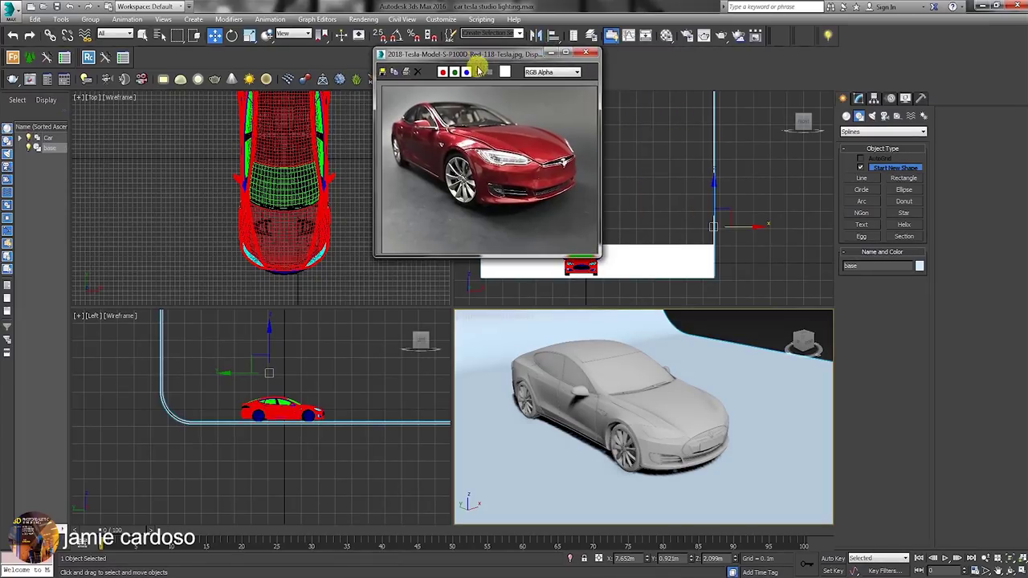
middle_drag(260, 225, 241, 202)
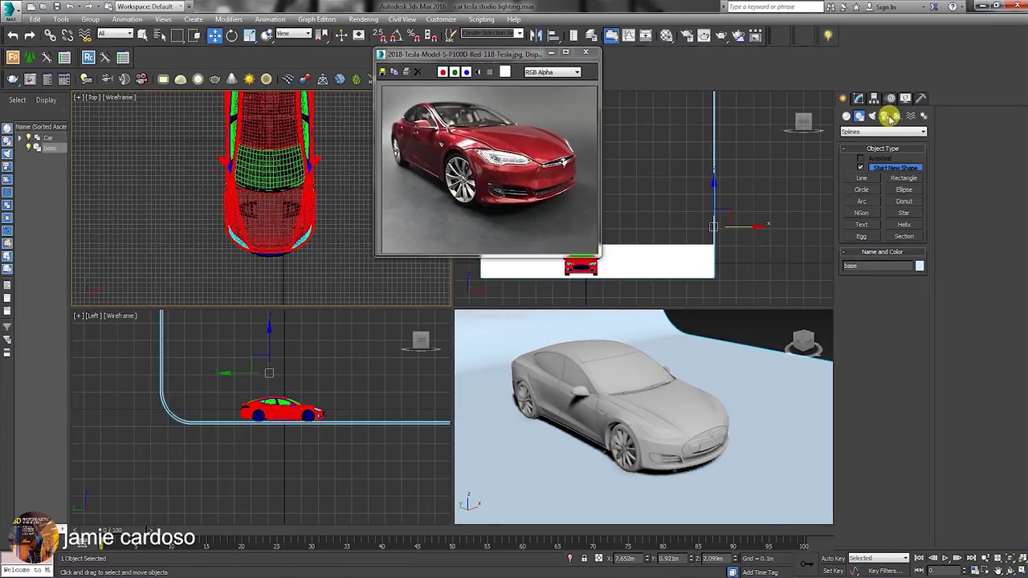
click(883, 118)
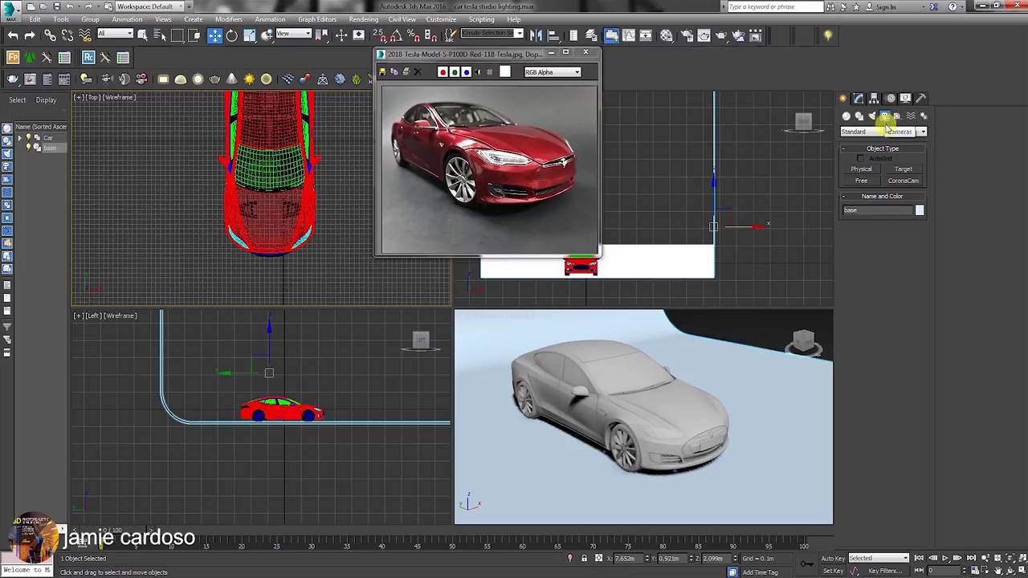
click(868, 171)
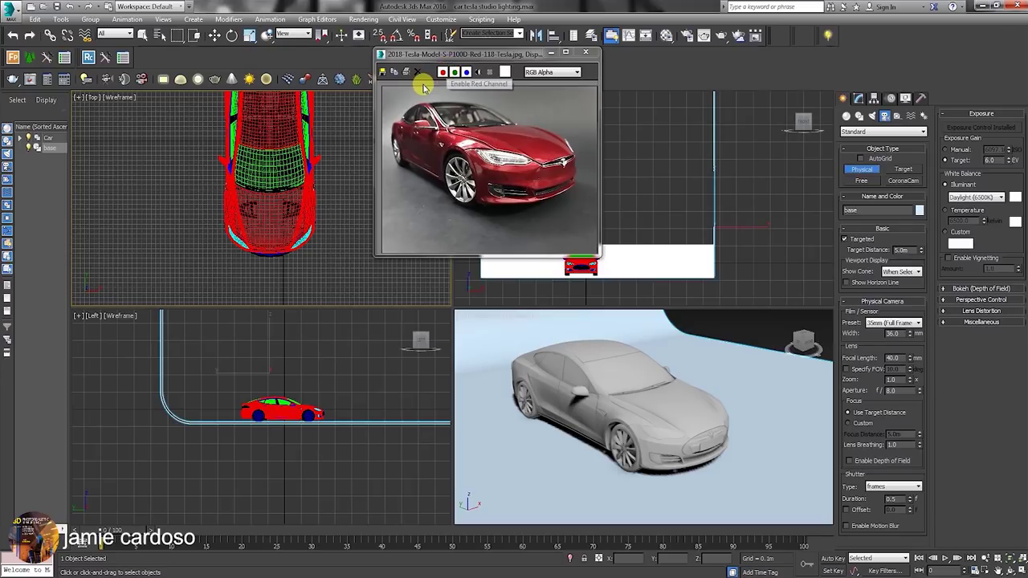
scroll(230, 172, down, 5)
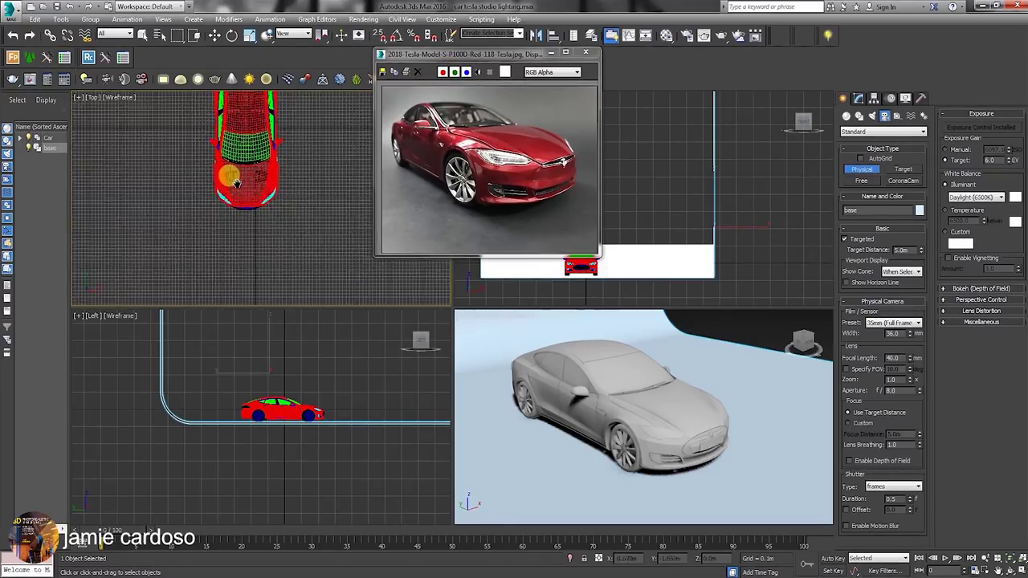
drag(170, 288, 195, 268)
drag(227, 238, 259, 131)
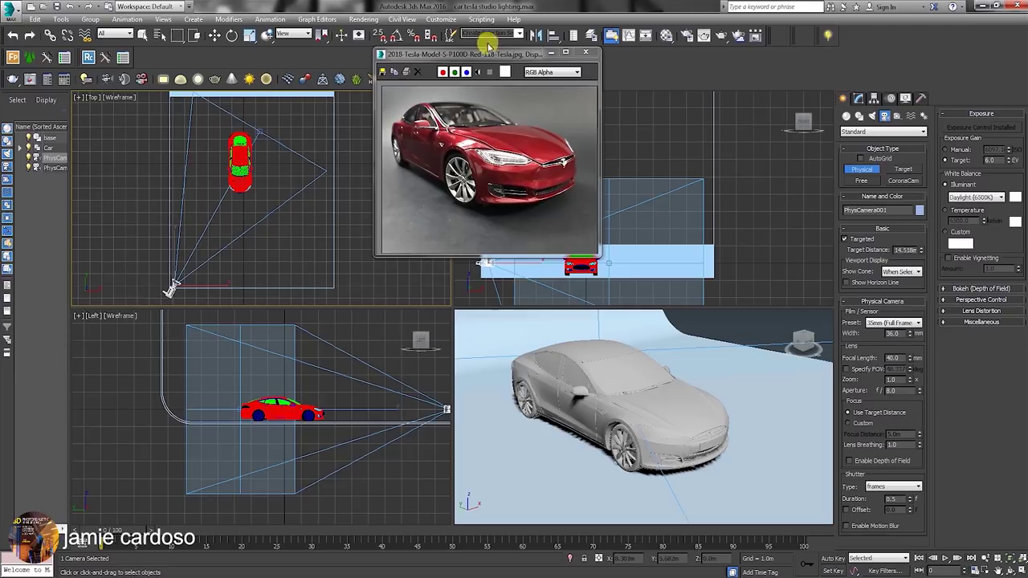
- Turn off the physical camera's Targeted option and raise the camera to about Z 0.297 m
drag(488, 53, 476, 91)
click(859, 98)
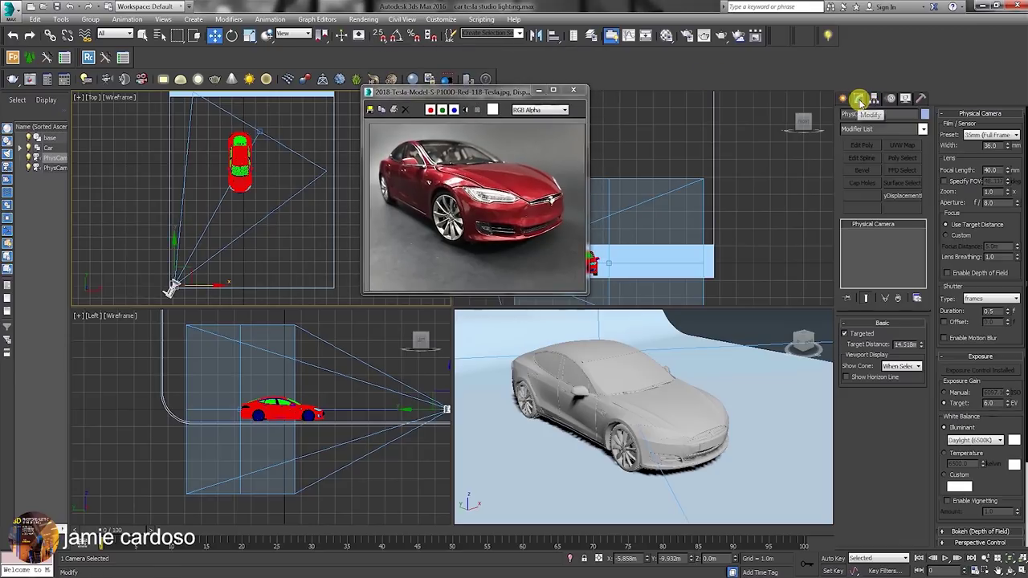
drag(505, 92, 596, 80)
drag(593, 92, 687, 78)
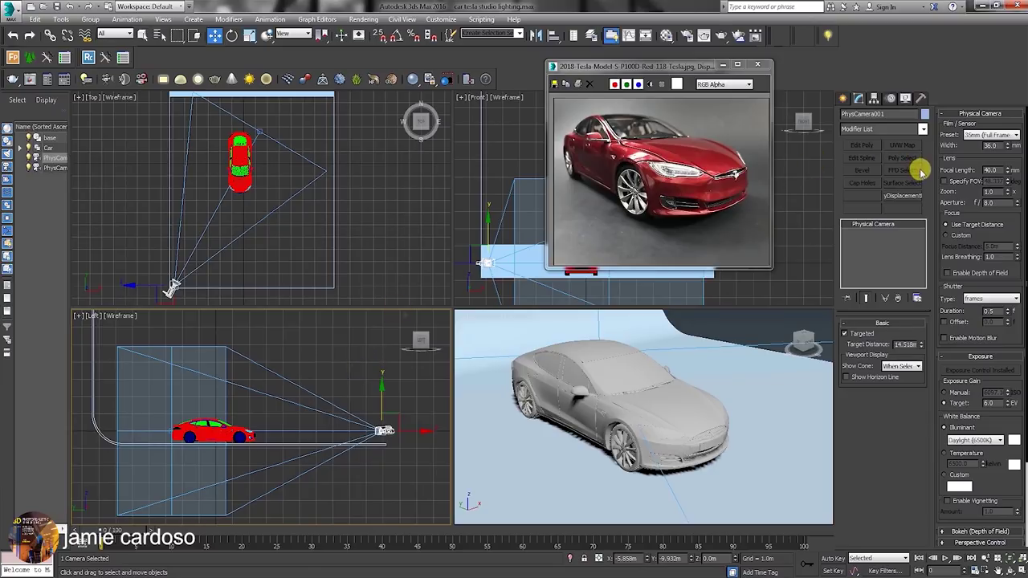
click(850, 335)
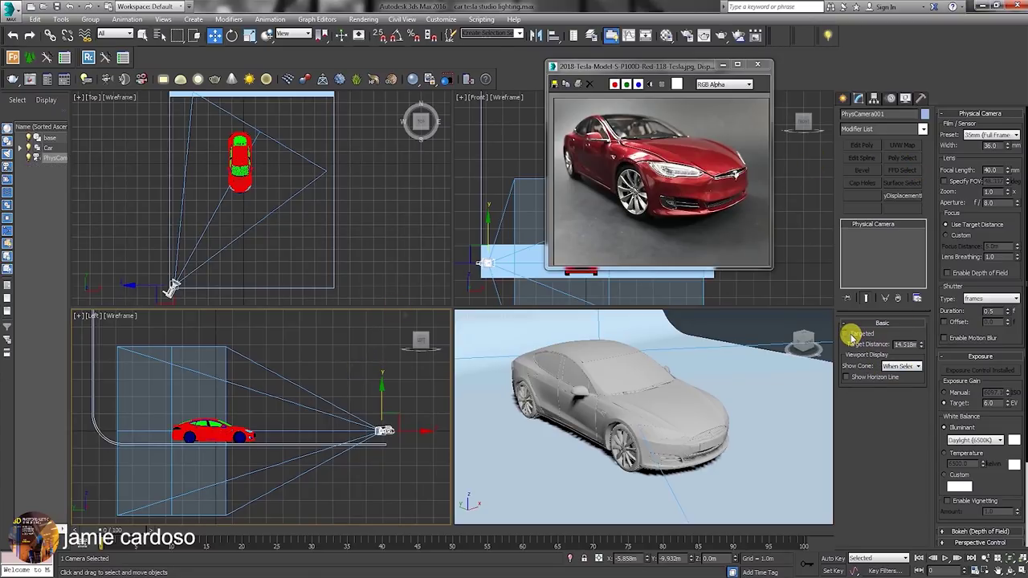
drag(642, 65, 392, 72)
middle_drag(652, 187, 798, 170)
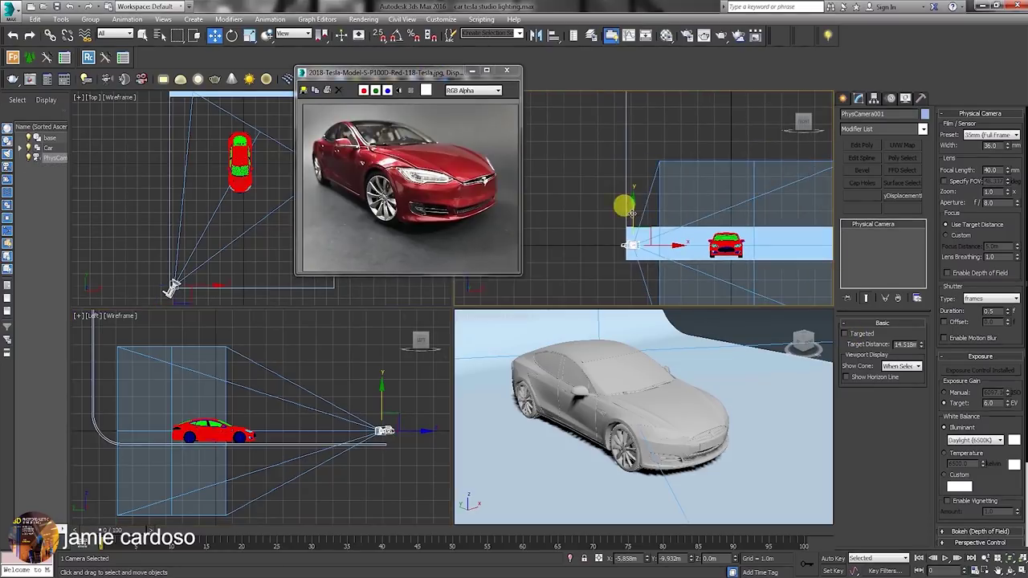
drag(633, 207, 633, 202)
- Switch the perspective viewport to the physical camera's view
right_click(473, 318)
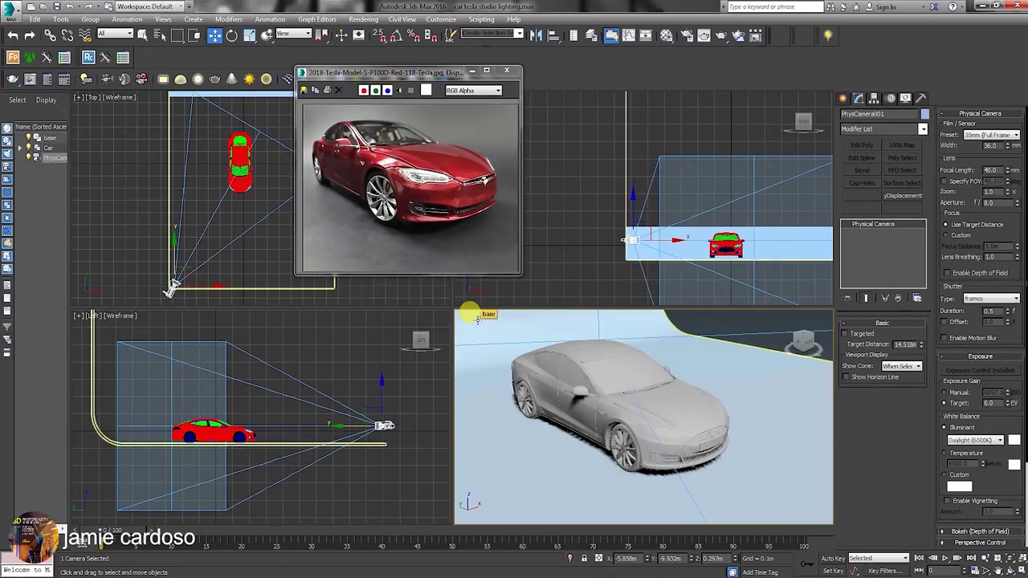
click(491, 319)
mouse_move(520, 329)
click(464, 329)
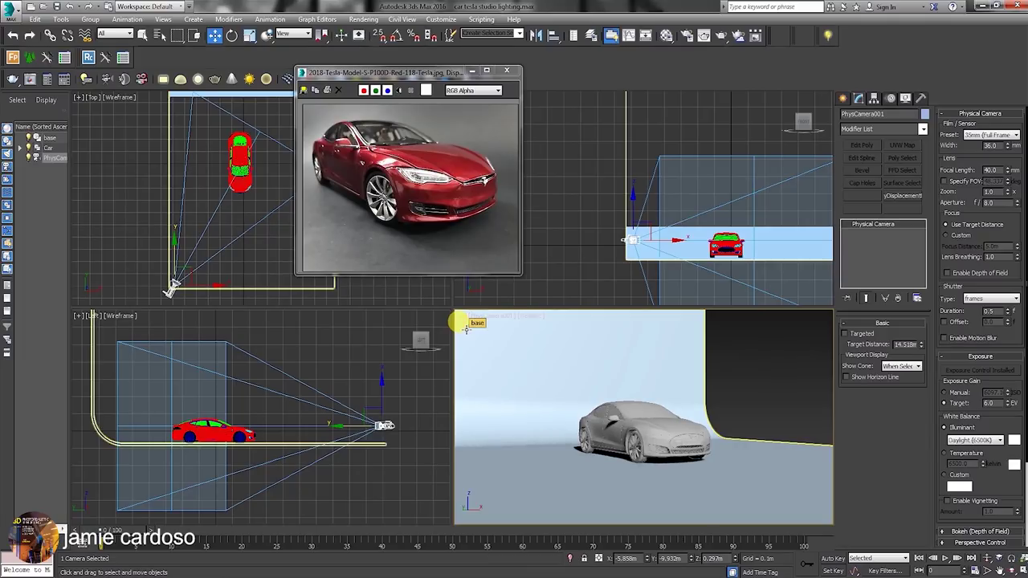
- Raise the camera to about Z 0.822 m and move it closer to the car, to about X -4.441 m, Y -7.603 m
middle_drag(213, 192, 205, 175)
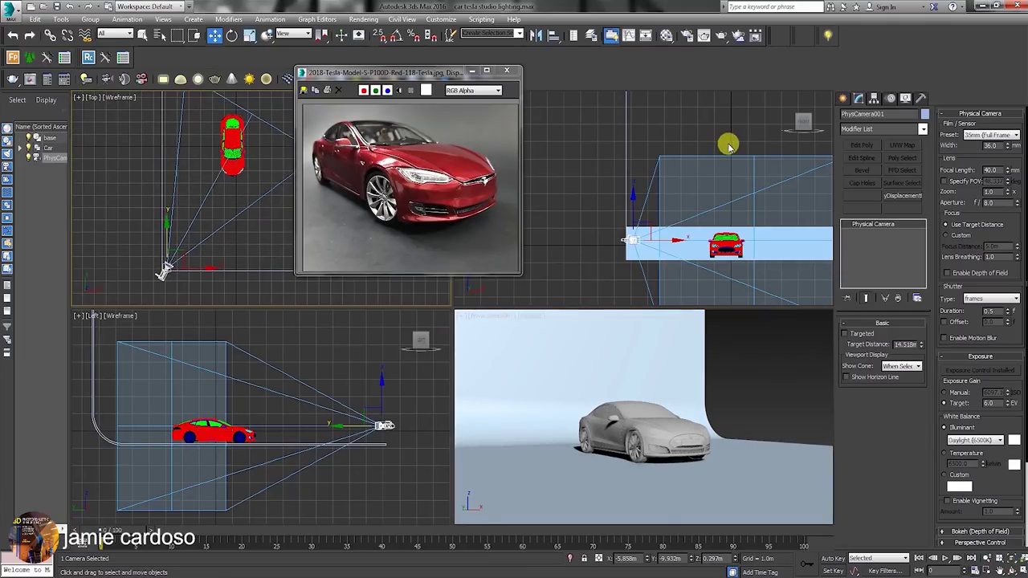
middle_drag(728, 144, 707, 171)
drag(616, 223, 612, 214)
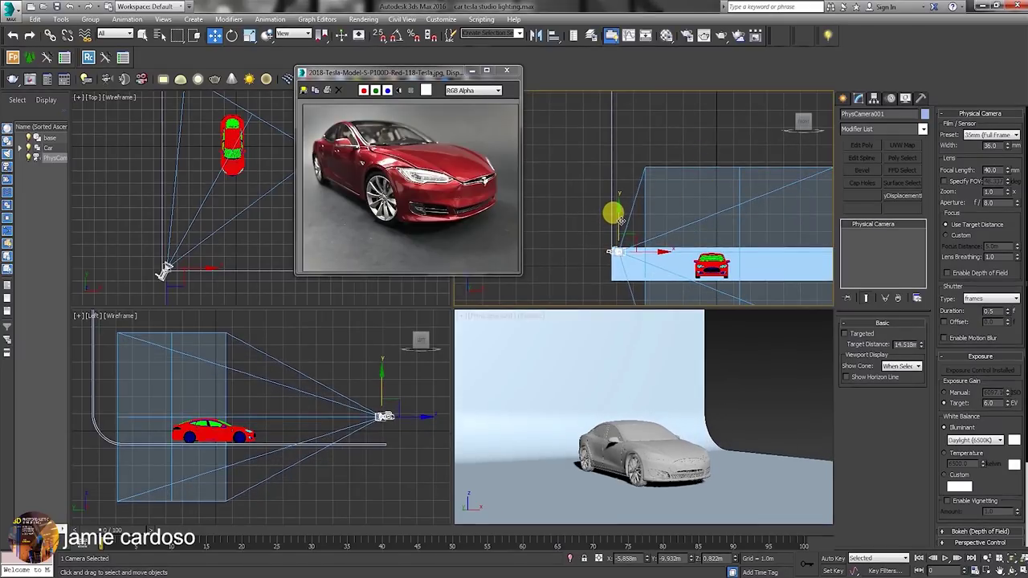
middle_drag(249, 199, 244, 164)
drag(395, 72, 648, 52)
middle_drag(245, 221, 289, 232)
drag(212, 227, 230, 198)
- Raise the camera slightly to about Z 0.983 m, keeping the reference image alongside for comparison
drag(619, 52, 444, 49)
middle_drag(666, 213, 671, 197)
drag(475, 53, 394, 112)
middle_drag(635, 251, 619, 218)
scroll(619, 218, up, 2)
drag(401, 111, 476, 79)
middle_drag(718, 190, 719, 182)
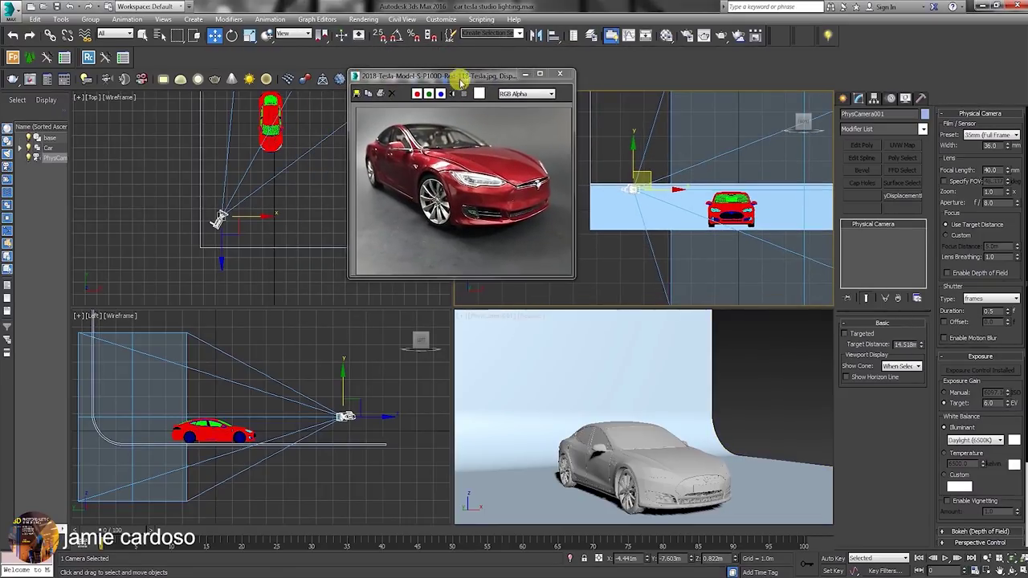
drag(458, 82, 421, 81)
middle_drag(667, 184, 665, 211)
drag(629, 176, 628, 172)
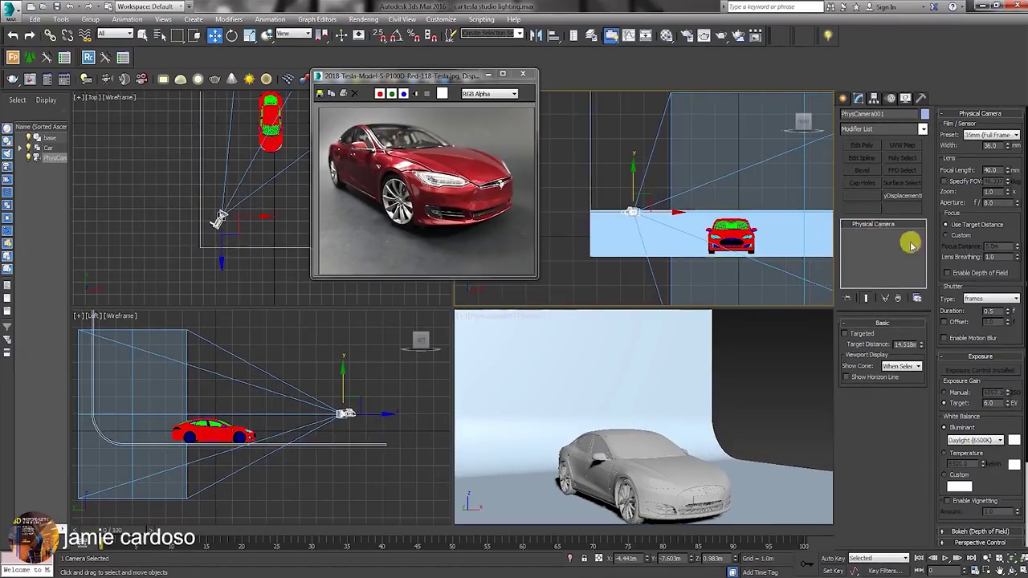
- Turn the camera's Targeted option back on and lower its target to about Z 0.03 m
click(846, 334)
middle_drag(685, 202, 650, 191)
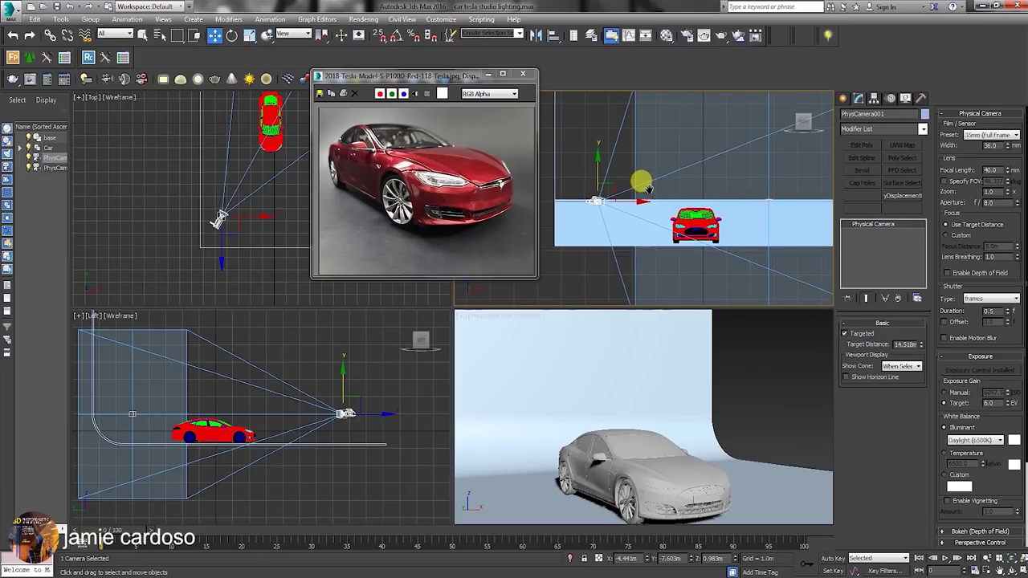
click(768, 202)
drag(767, 169, 769, 193)
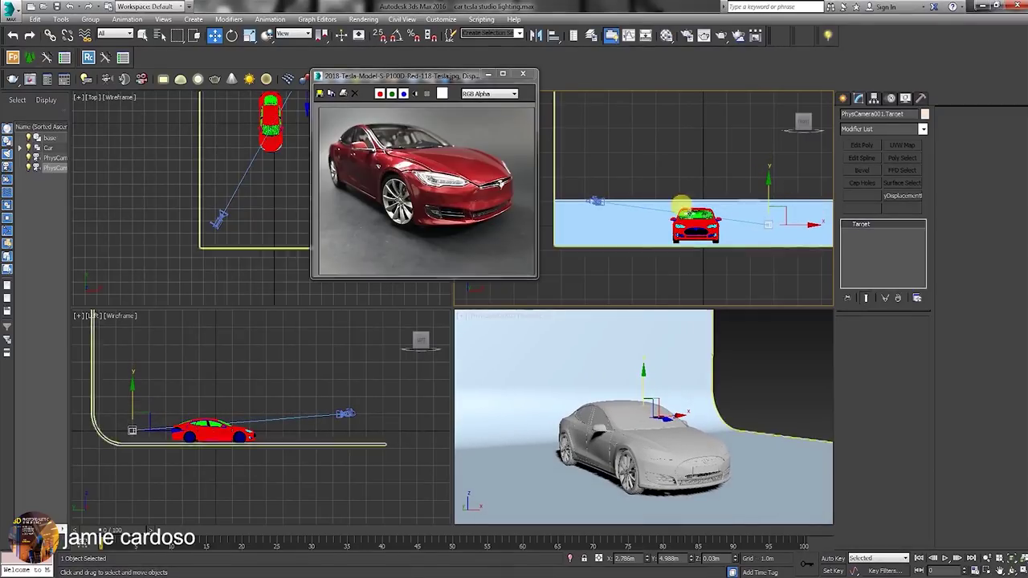
- Make the camera untargeted again and rotate it in plan to a Z angle of about -40.7 degrees
mouse_move(284, 188)
middle_down()
mouse_move(195, 220)
mouse_move(238, 191)
mouse_move(245, 168)
middle_up()
click(159, 223)
right_click(177, 230)
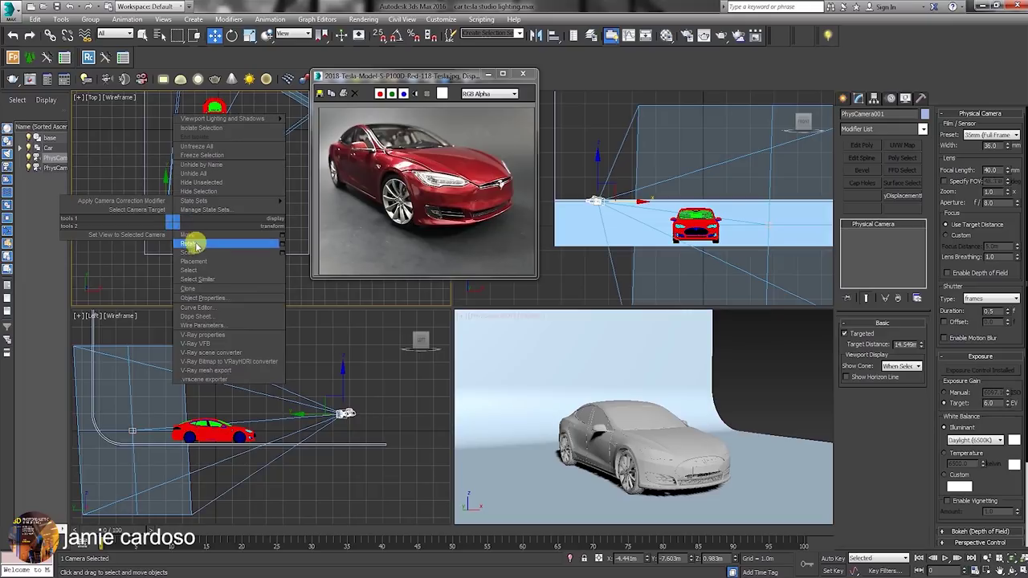
click(194, 242)
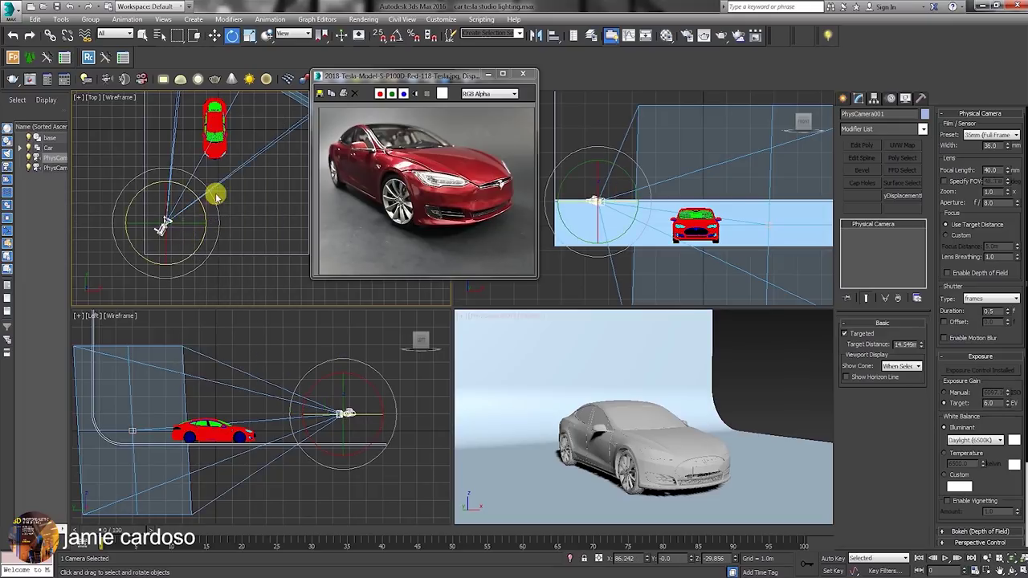
middle_drag(209, 187, 212, 209)
click(845, 334)
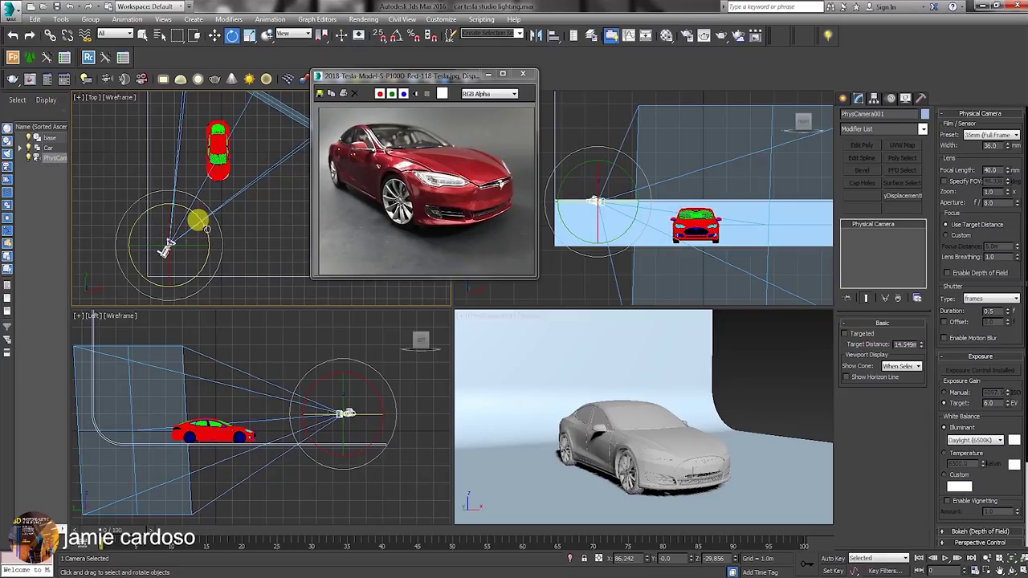
drag(206, 229, 209, 239)
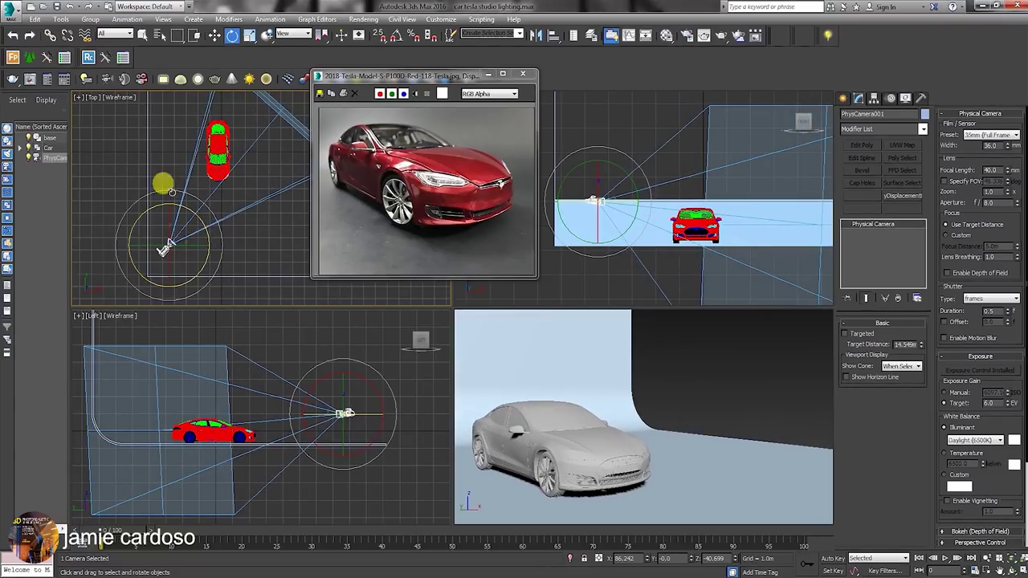
- Move the untargeted camera slightly closer to the car in plan and lower it a little in the front view
right_click(167, 190)
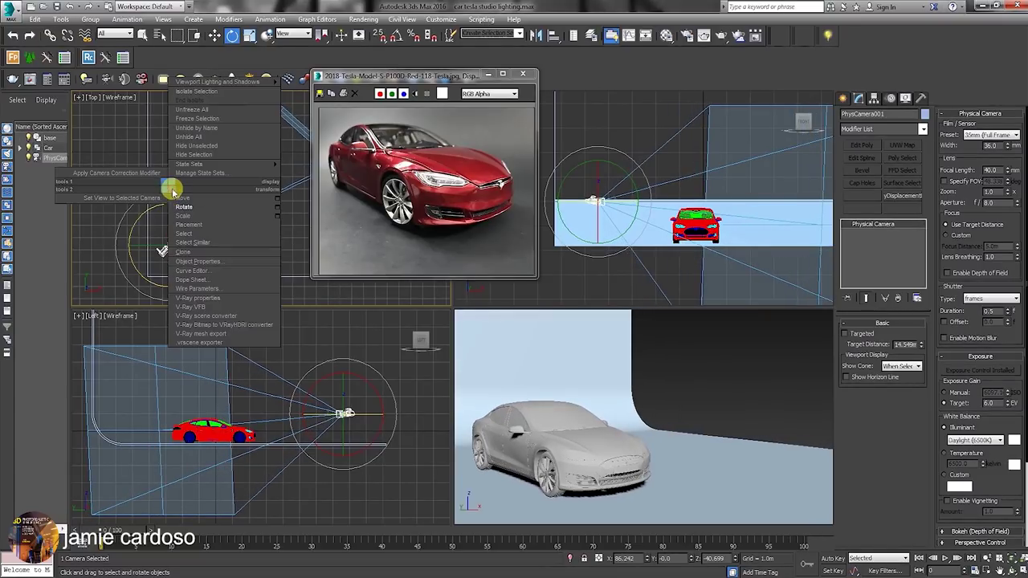
click(184, 201)
mouse_move(195, 240)
mouse_down()
mouse_move(179, 236)
mouse_move(153, 200)
mouse_move(193, 232)
mouse_up()
middle_drag(602, 173, 612, 176)
drag(612, 176, 616, 181)
- Turn the camera's Targeted option back on and lower its target slightly in the side view
click(846, 334)
middle_drag(153, 428, 199, 413)
click(179, 419)
drag(179, 382, 182, 387)
middle_drag(205, 240, 200, 247)
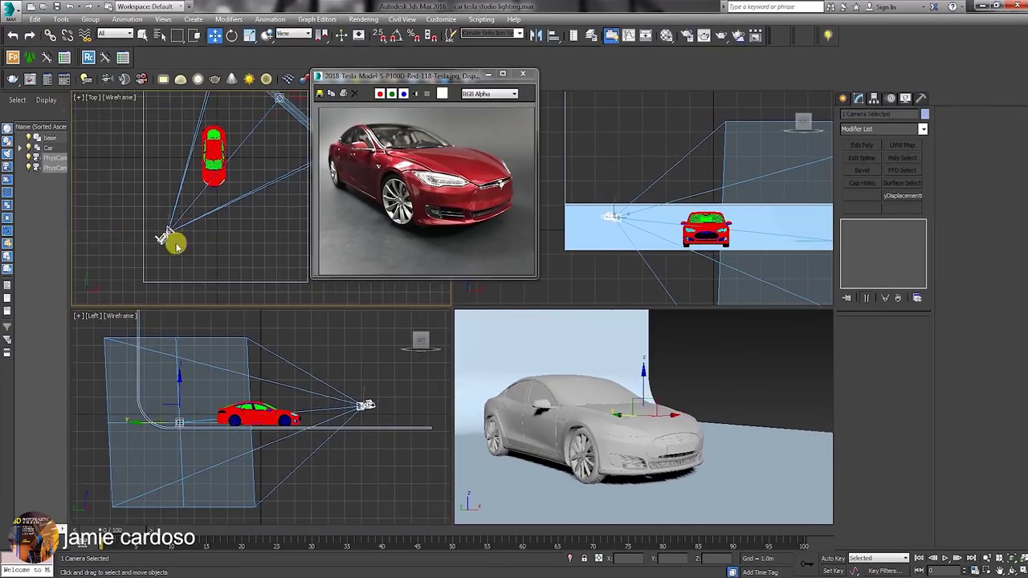
- Move the camera to about X -4.63 m, Y -6.628 m and raise it to about Z 0.883 m
click(162, 238)
drag(184, 218, 179, 223)
middle_drag(622, 185, 626, 205)
drag(603, 200, 603, 192)
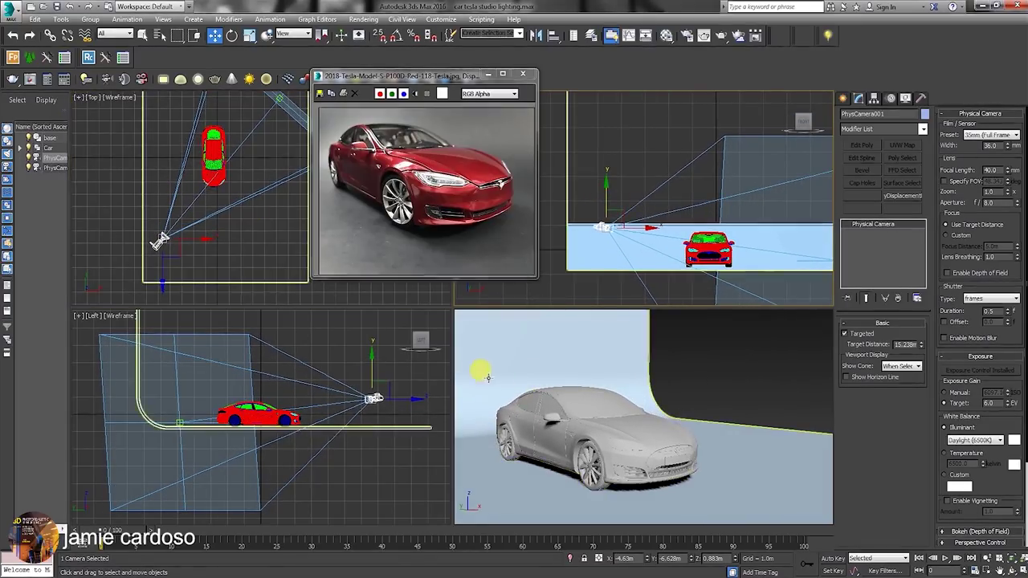
- Replace the camera with a new physical camera based on the current view, and look through it in the shaded viewport
click(843, 99)
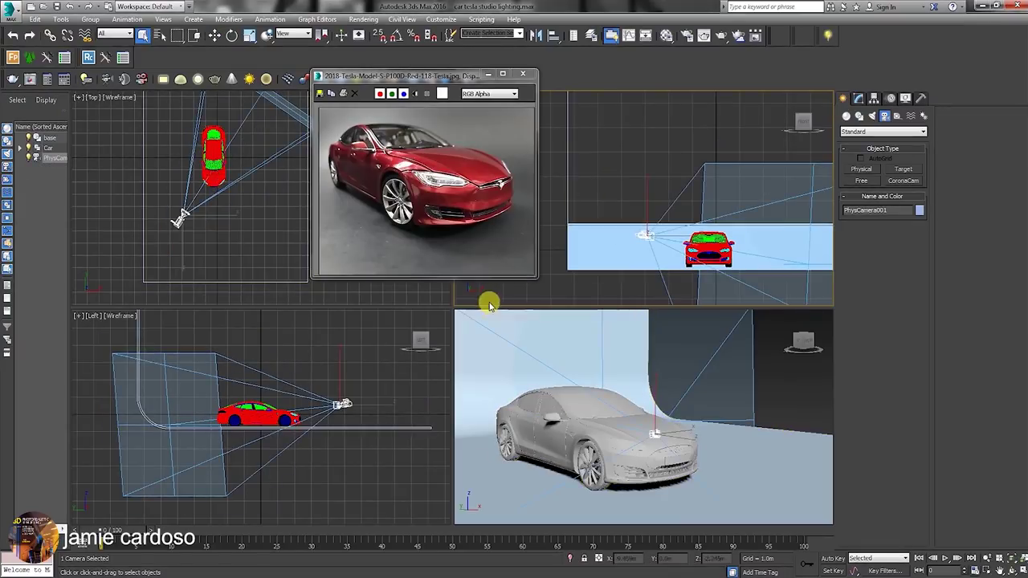
right_click(477, 315)
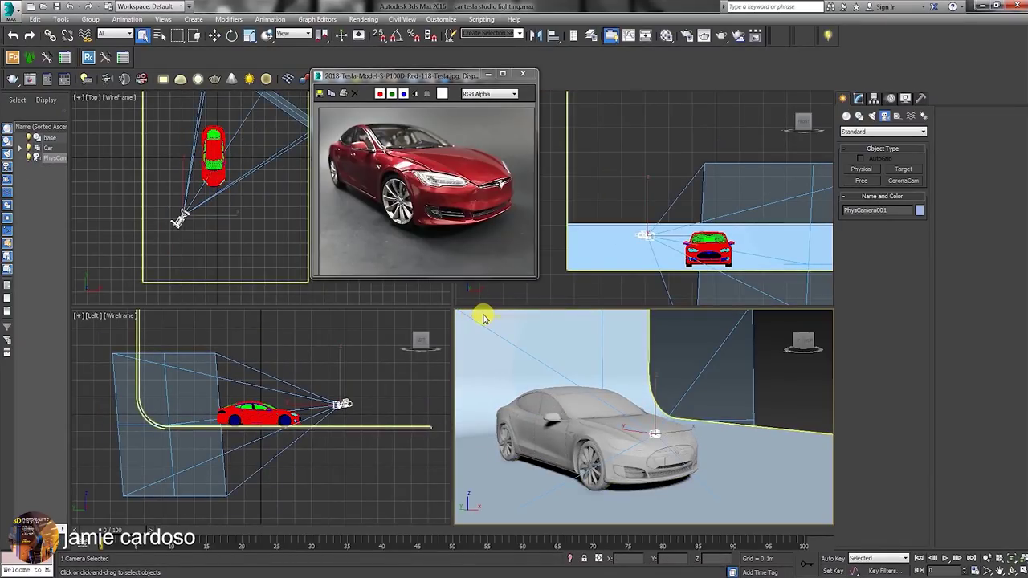
key(c)
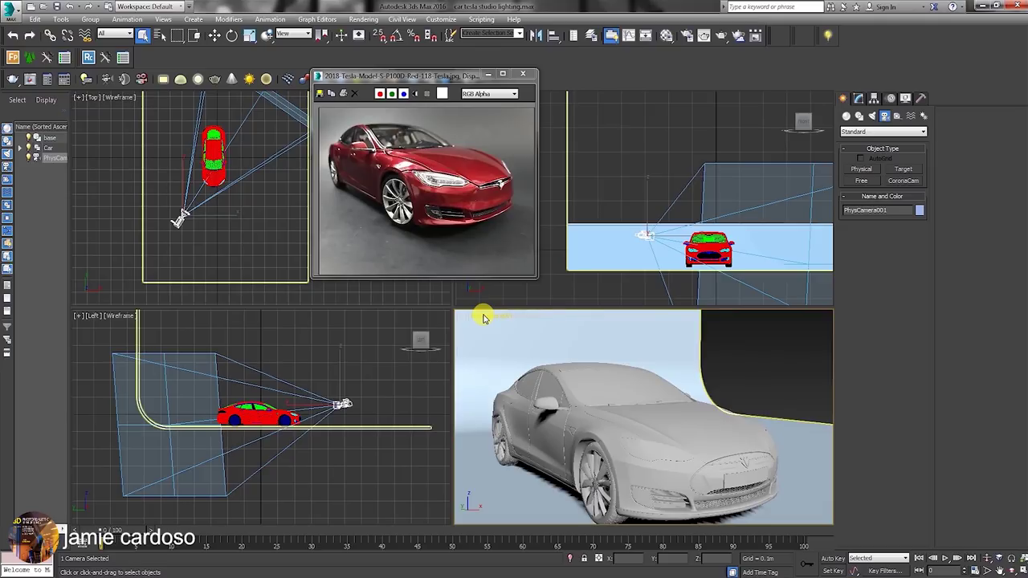
click(484, 318)
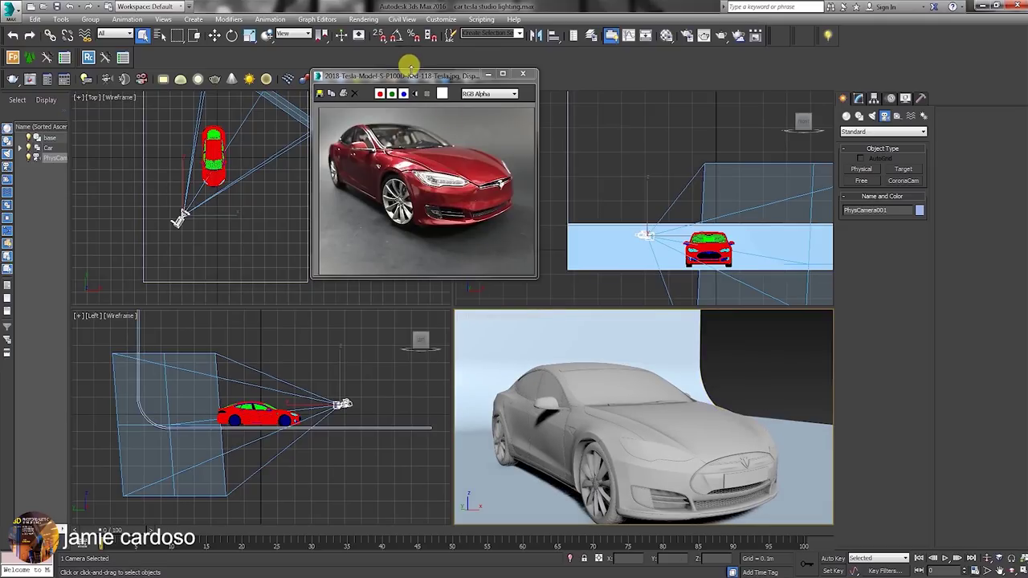
- Set the render output size to 640 by 640 and show safe frames in the camera viewport
drag(411, 81, 325, 56)
click(505, 322)
click(601, 490)
click(586, 388)
click(568, 179)
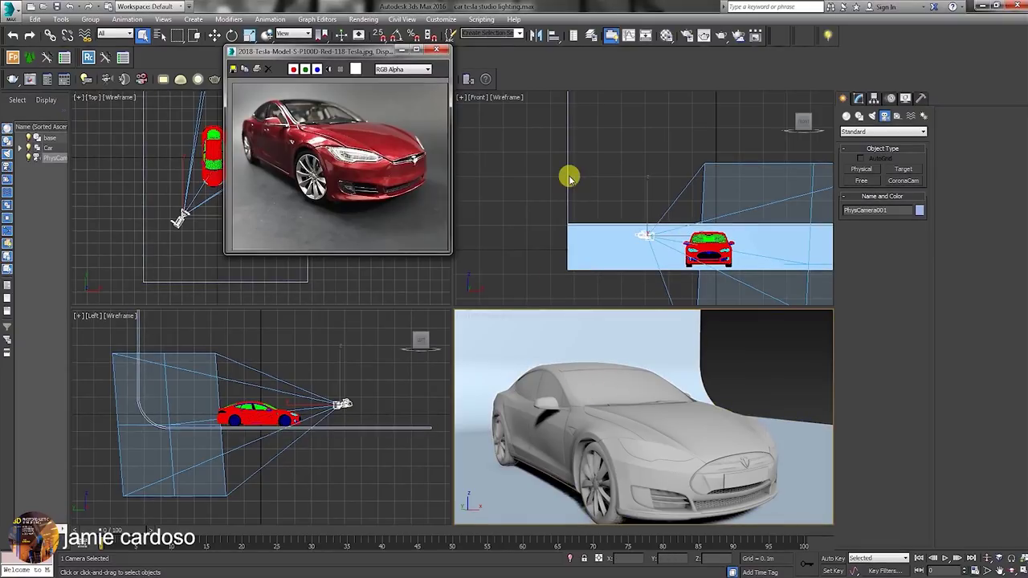
click(686, 33)
drag(326, 28, 873, 33)
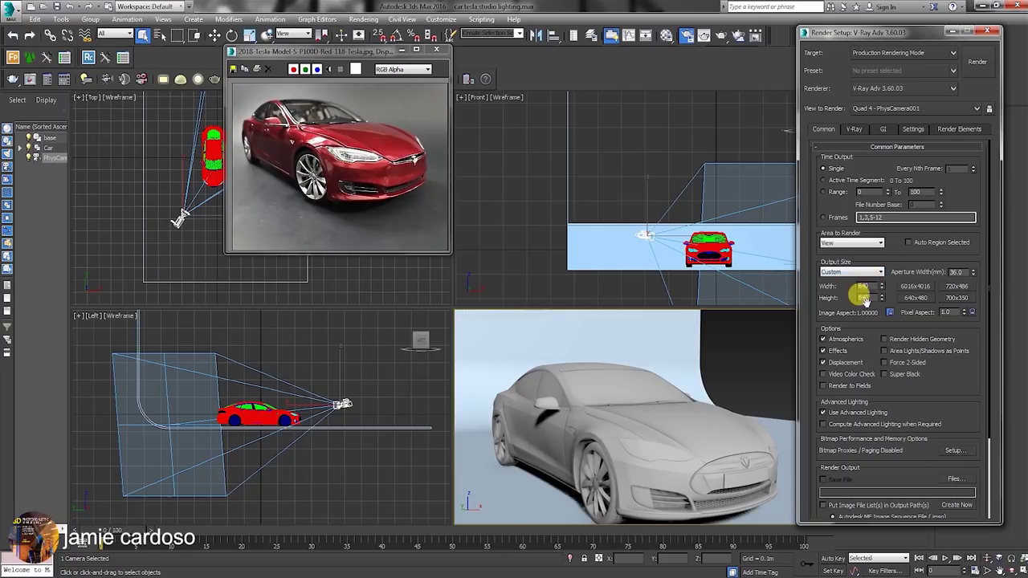
key(Return)
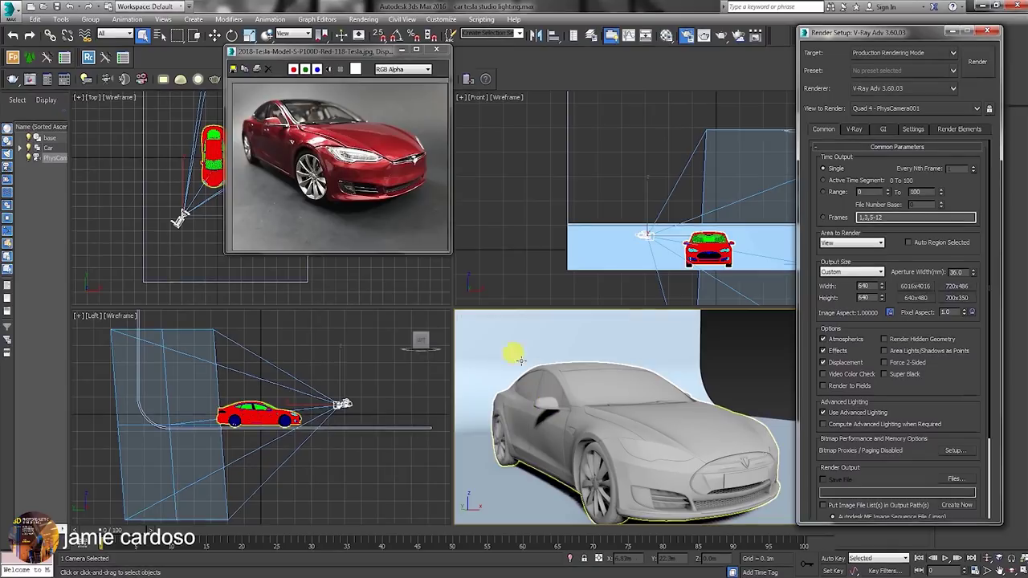
click(478, 319)
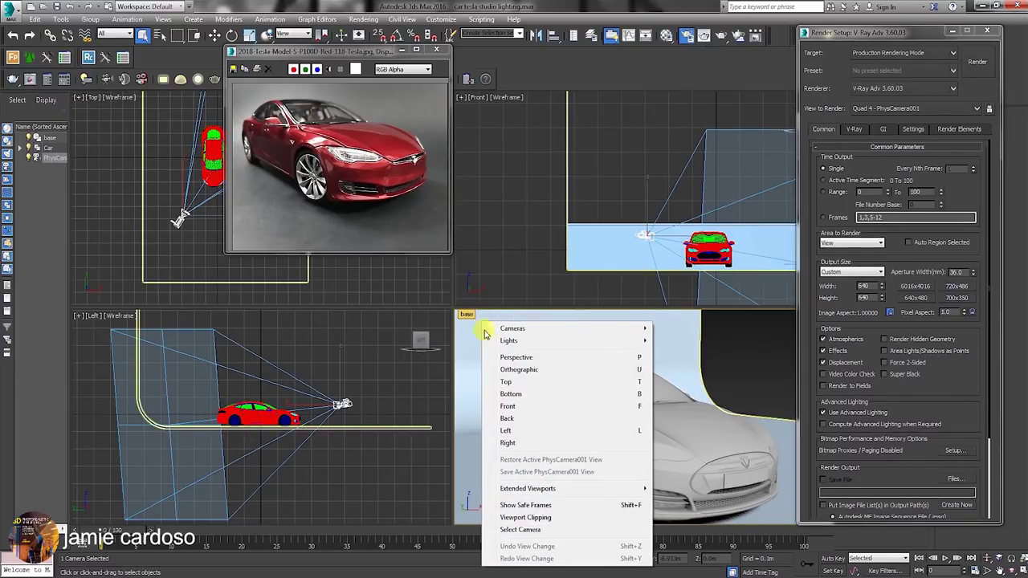
click(532, 507)
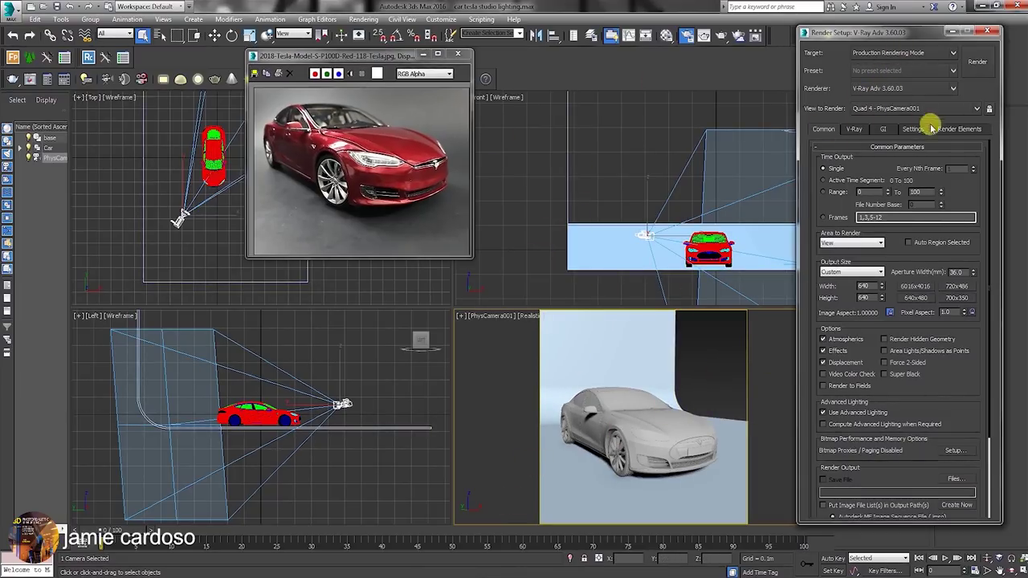
- Switch the renderer to Default Scanline Renderer and assign V-Ray Adv 3.60.03 back as the production renderer
click(953, 88)
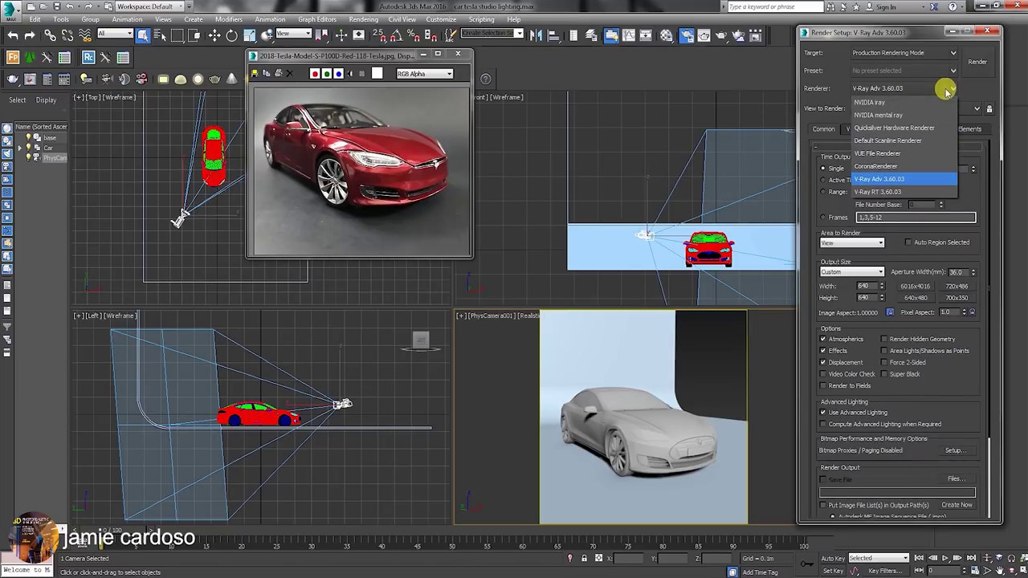
click(928, 143)
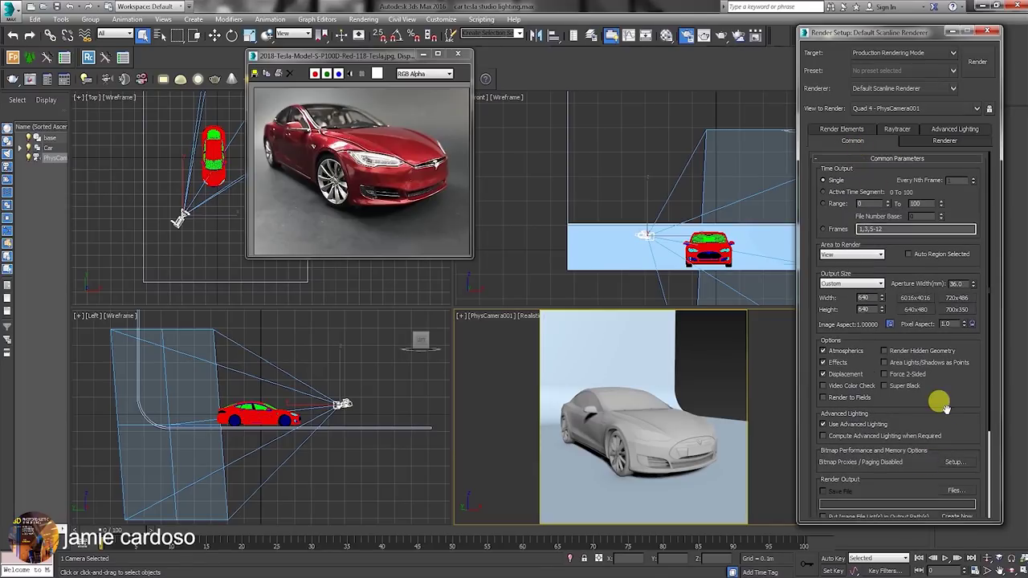
scroll(900, 217, down, 3)
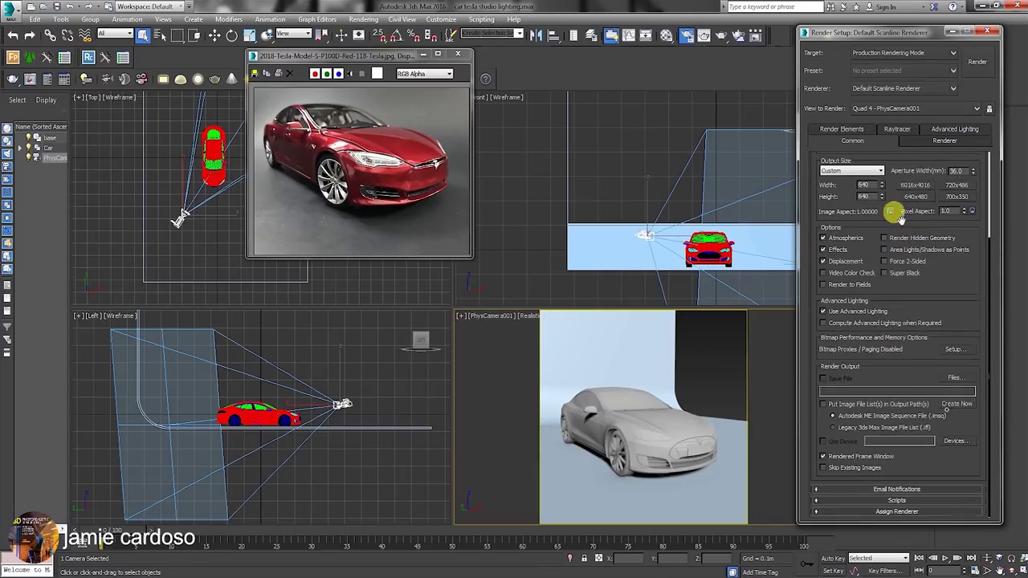
click(897, 511)
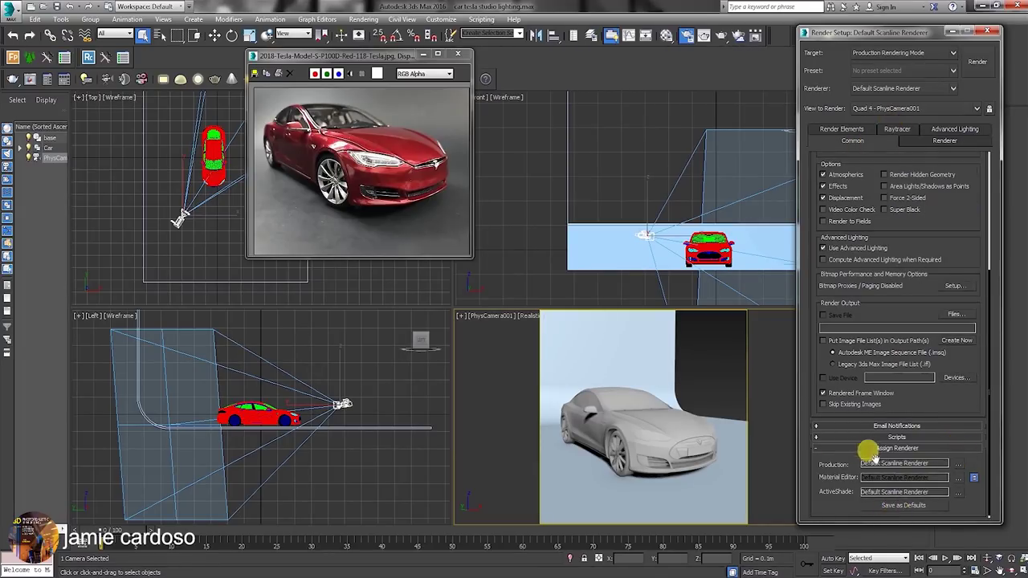
click(959, 464)
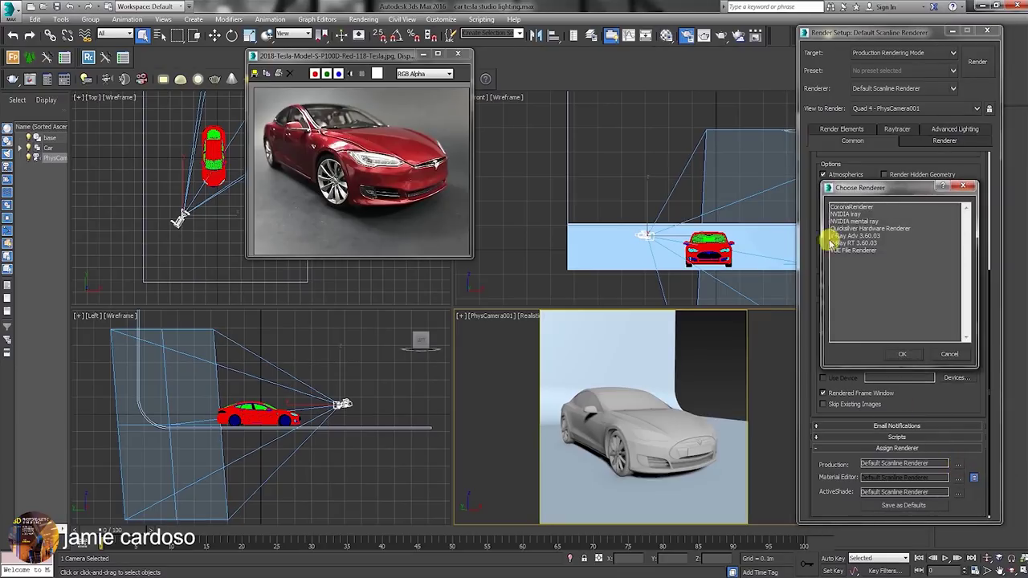
click(874, 236)
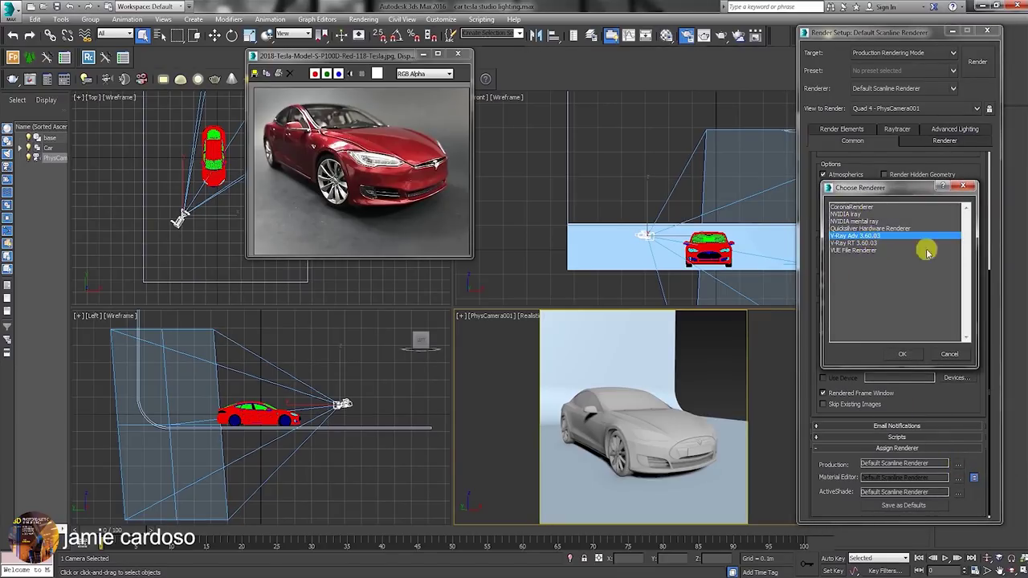
click(902, 354)
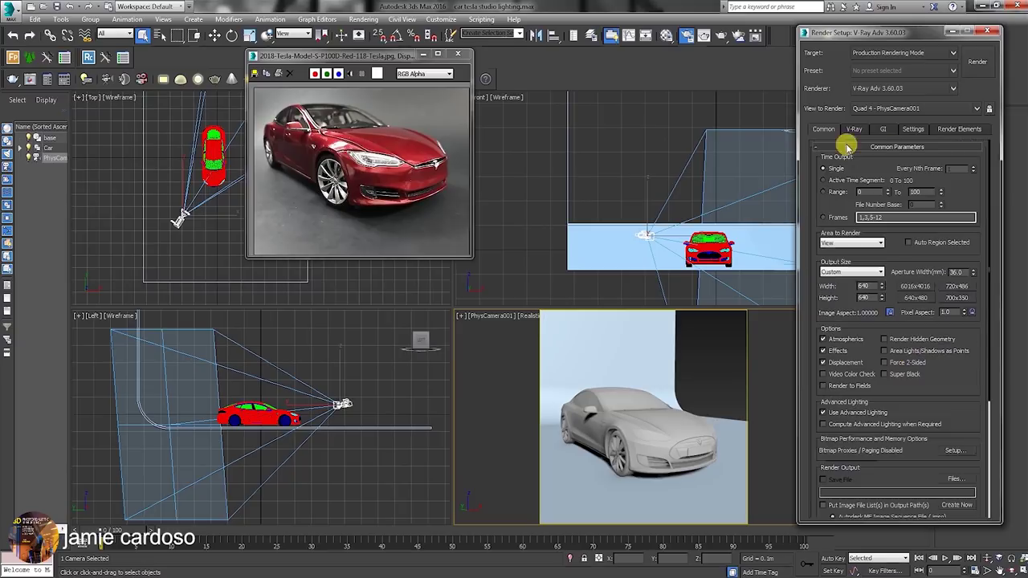
- Minimize the render setup and reference image, and move the backdrop along X to about 10.193 m
click(608, 350)
drag(902, 35, 232, 87)
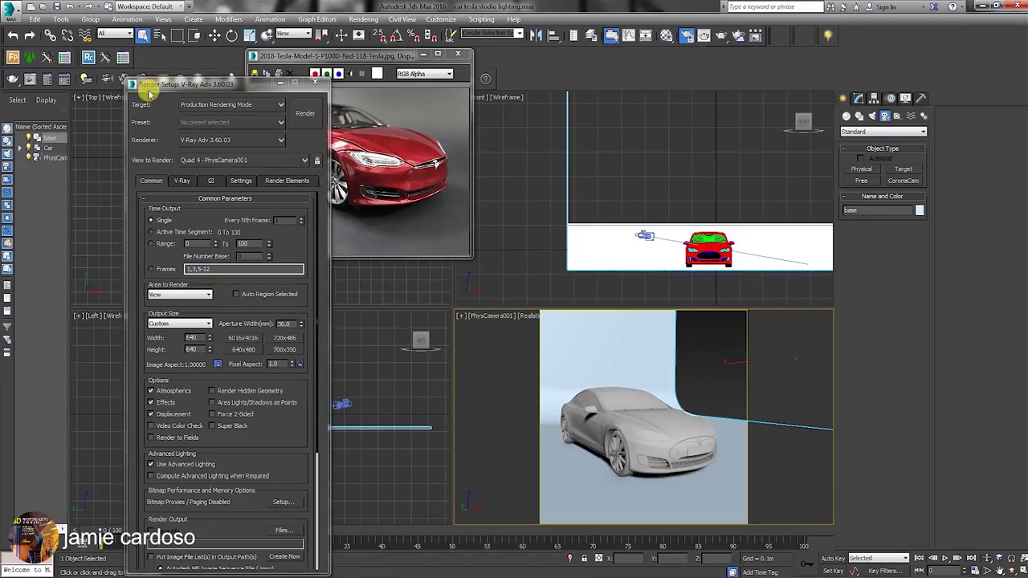
click(424, 54)
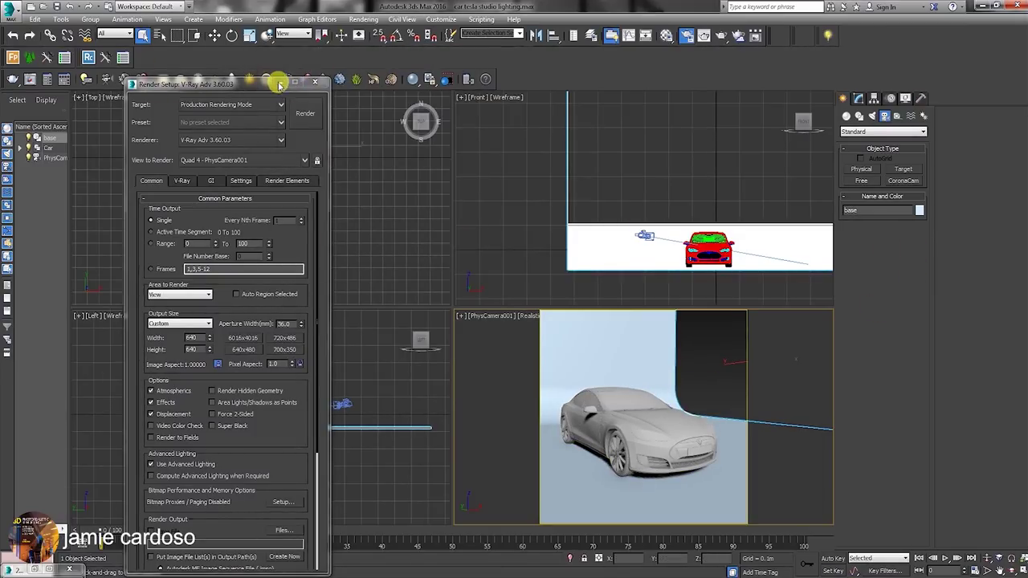
click(280, 83)
click(233, 227)
key(w)
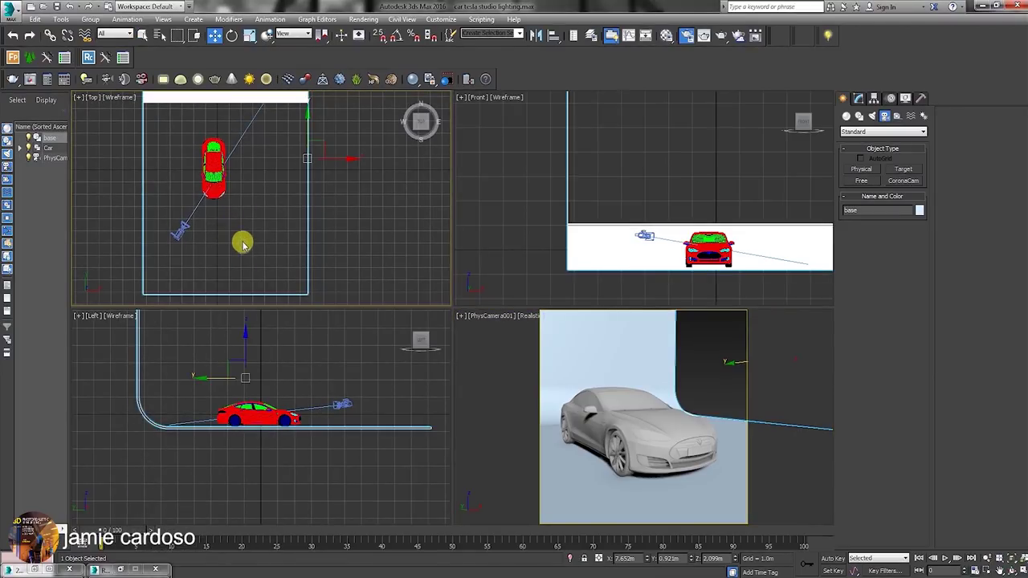
drag(330, 160, 379, 162)
drag(387, 162, 348, 158)
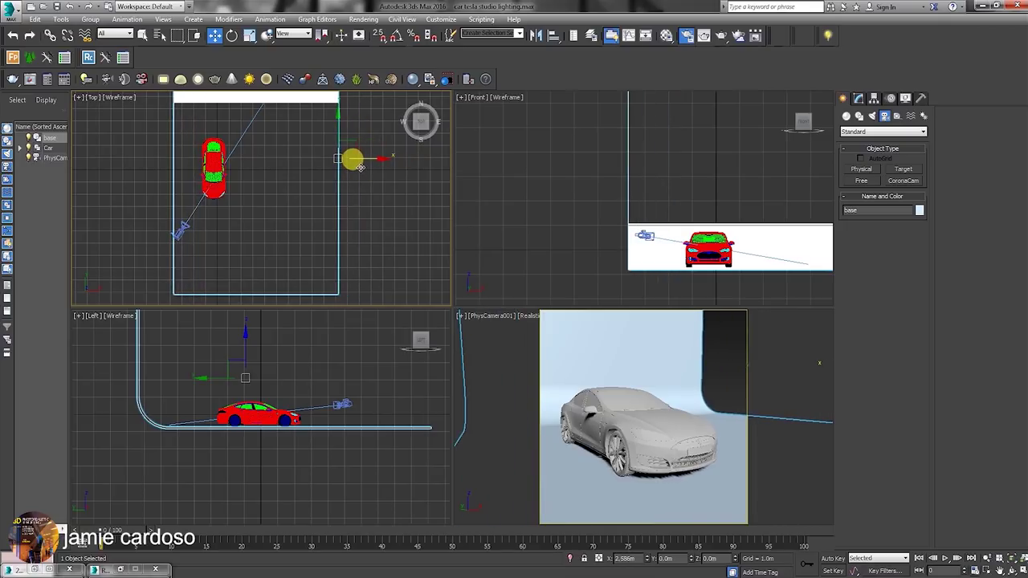
- Widen the backdrop's Extrude amount to about 18.915 m and shift it along X to about 16 m
click(856, 98)
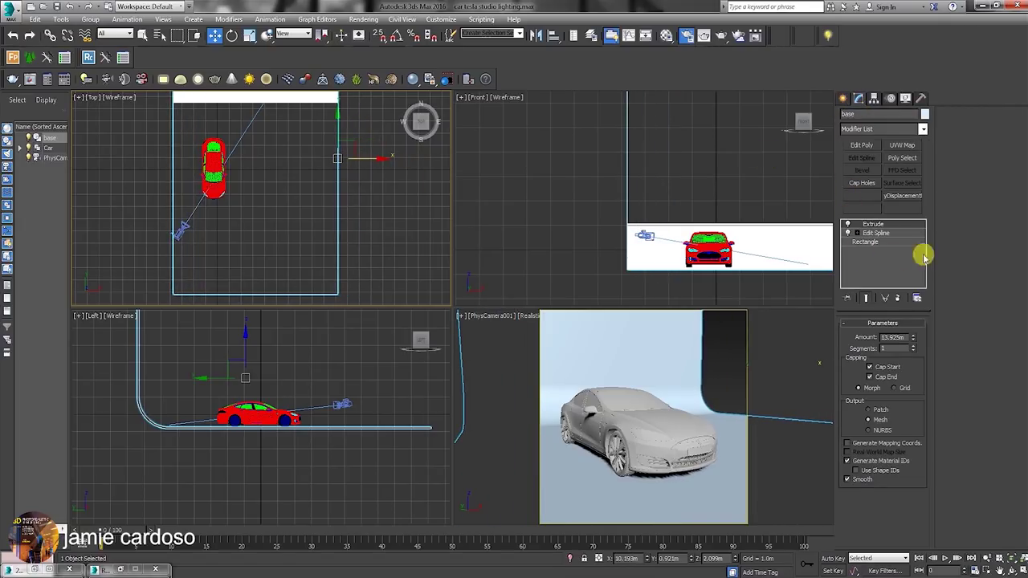
drag(912, 339, 913, 86)
click(619, 340)
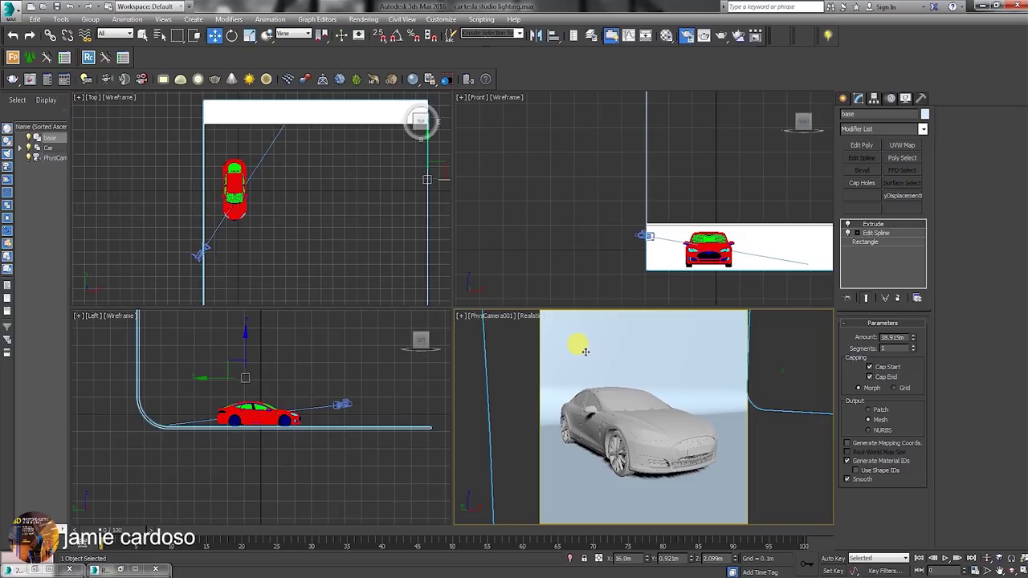
- Reopen the V-Ray render settings and switch the Image sampler options to Expert mode
click(686, 35)
drag(192, 93, 271, 66)
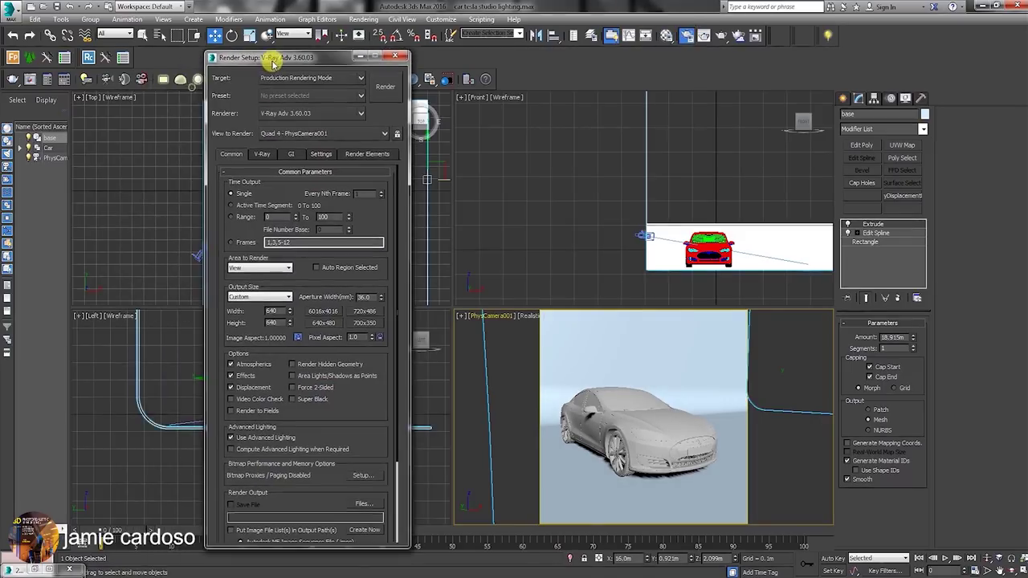
click(268, 154)
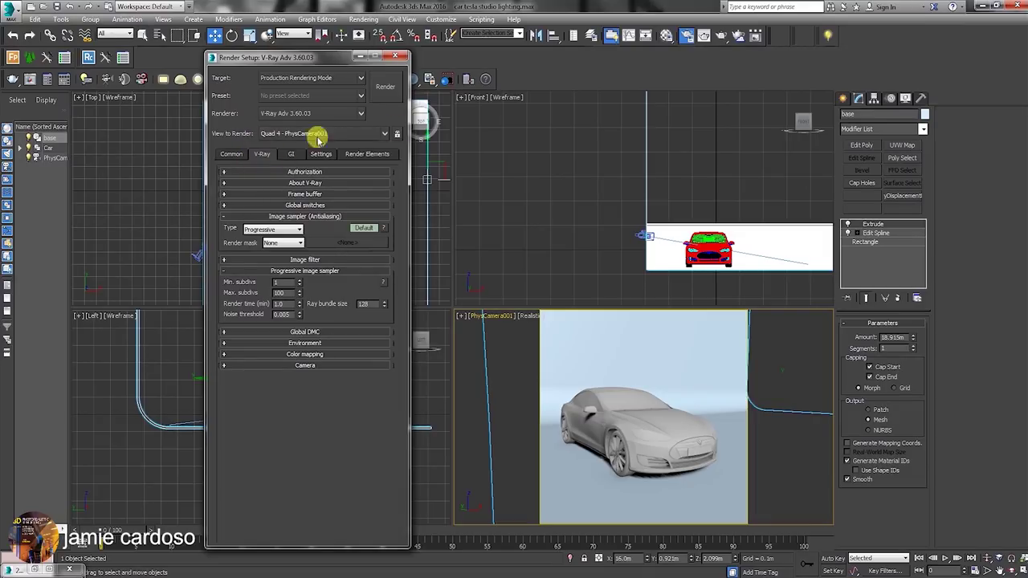
click(361, 229)
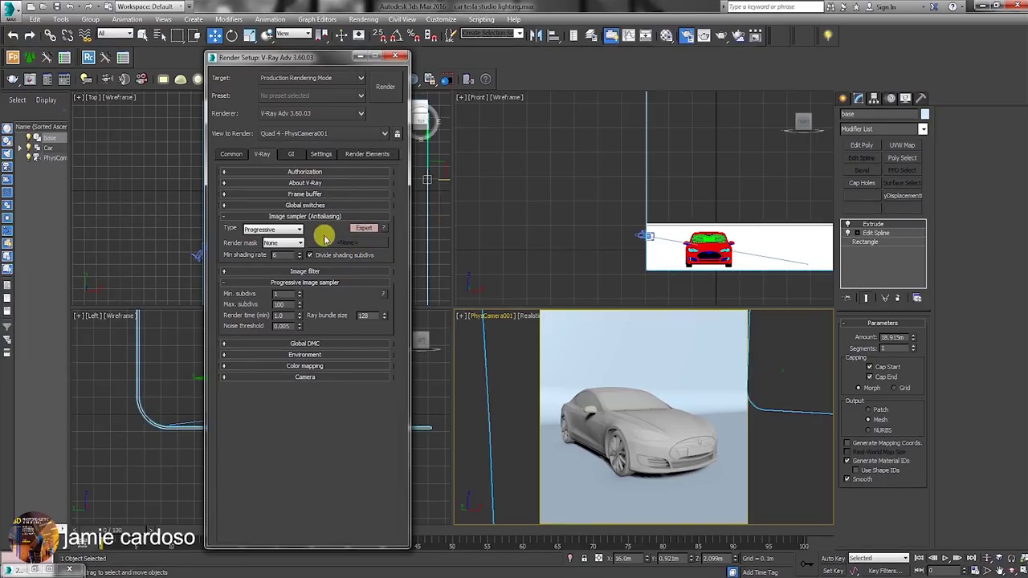
- Expand Global DMC and review the progressive sampler's min and max subdivs, noise threshold and render time
click(311, 343)
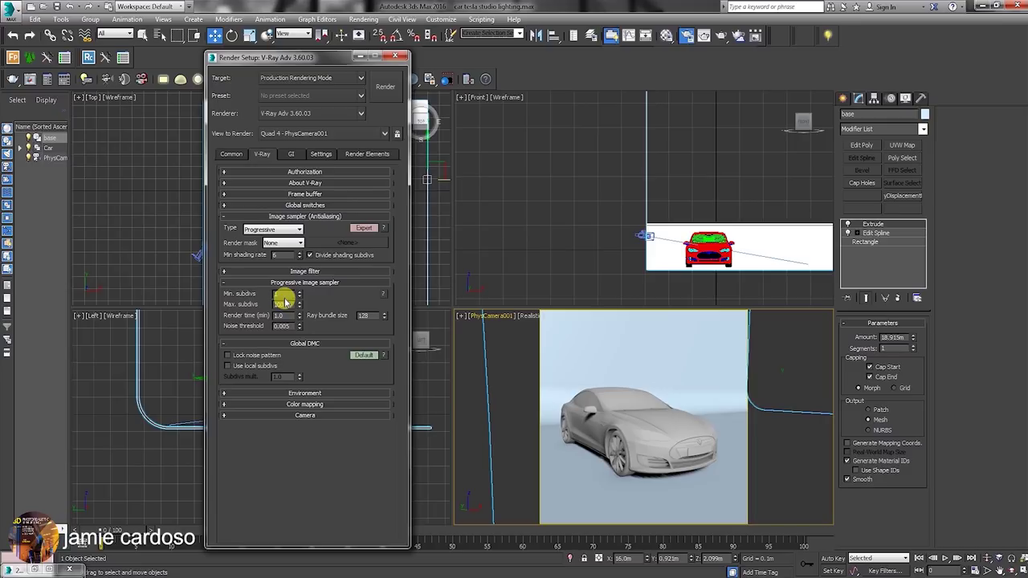
double_click(283, 294)
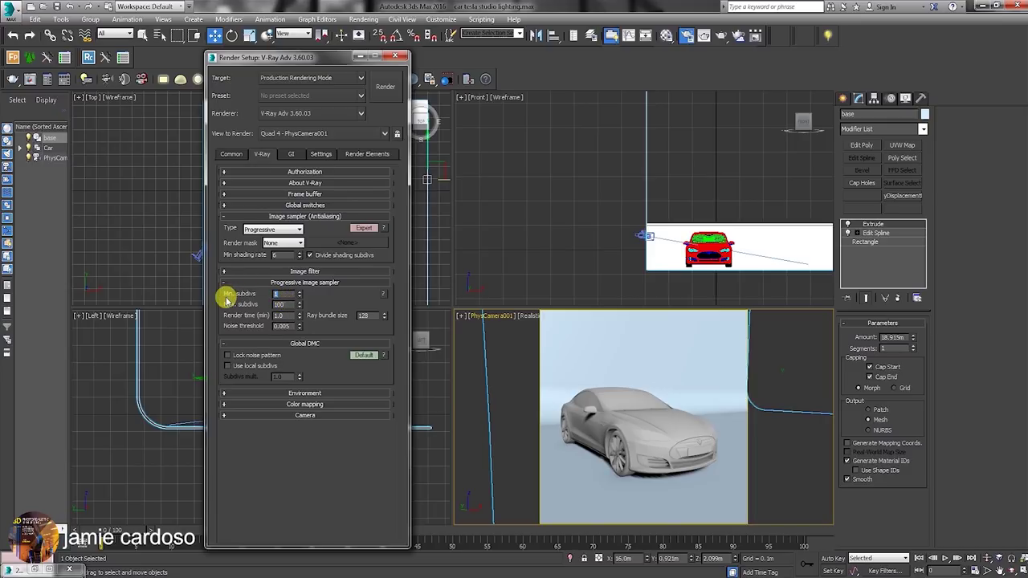
double_click(283, 304)
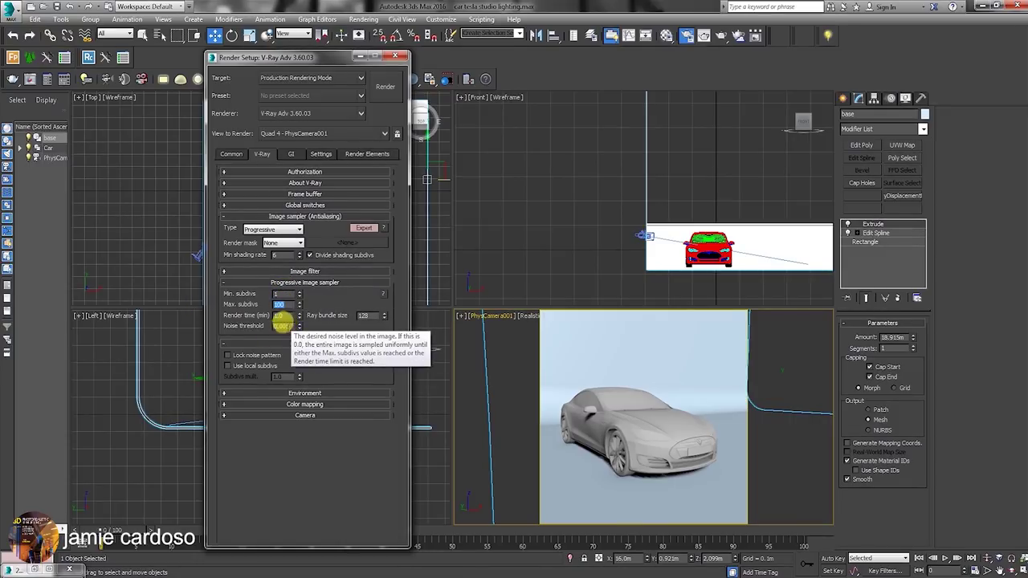
click(281, 325)
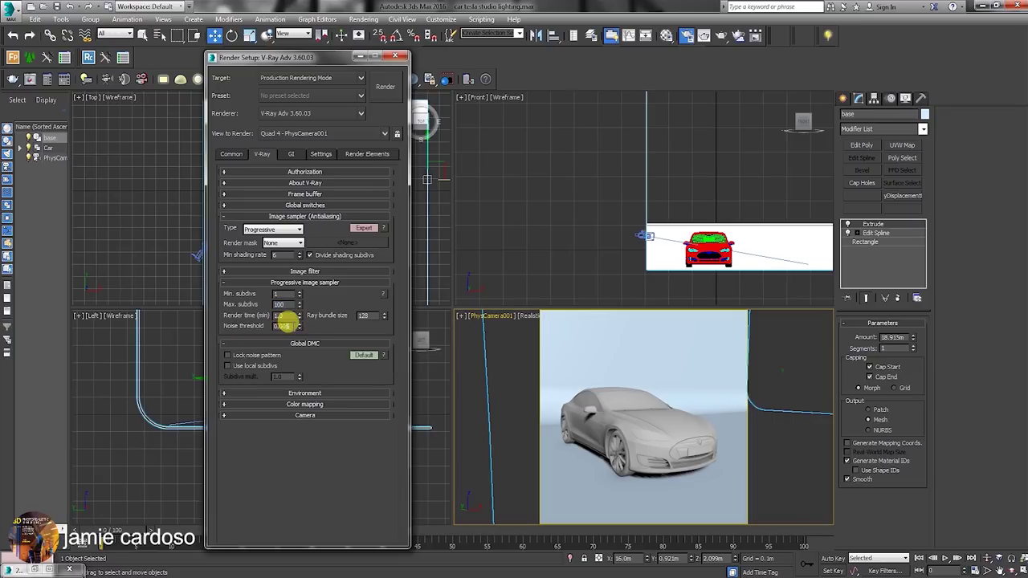
click(282, 316)
- Switch the Global DMC options to Advanced mode and expand the V-Ray Environment settings
click(365, 358)
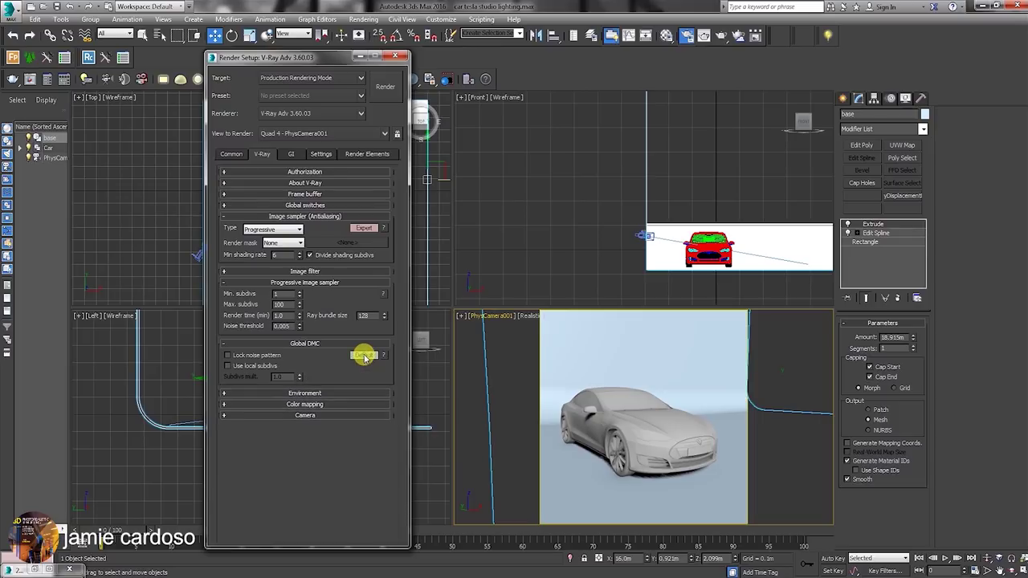
click(364, 356)
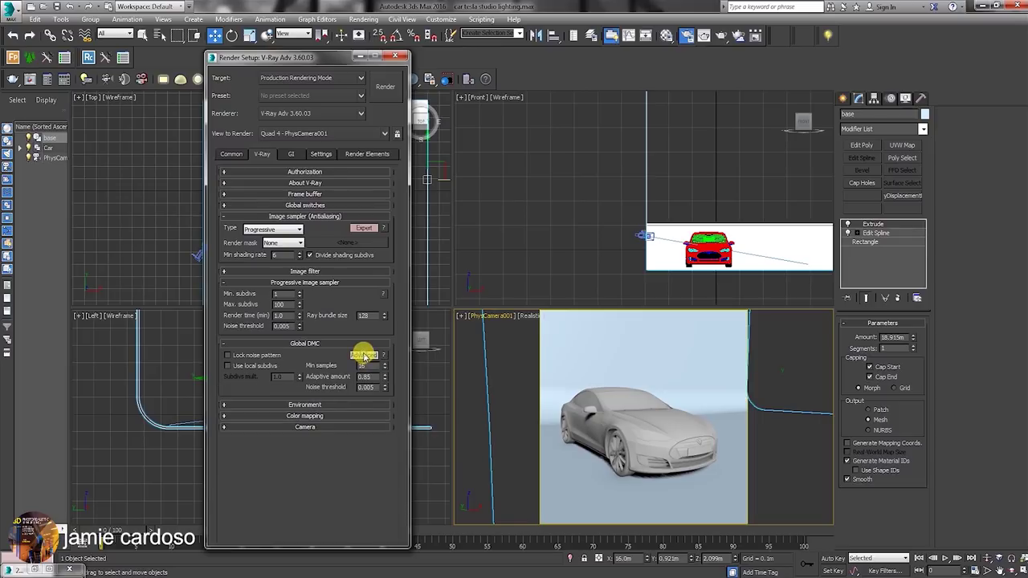
click(318, 406)
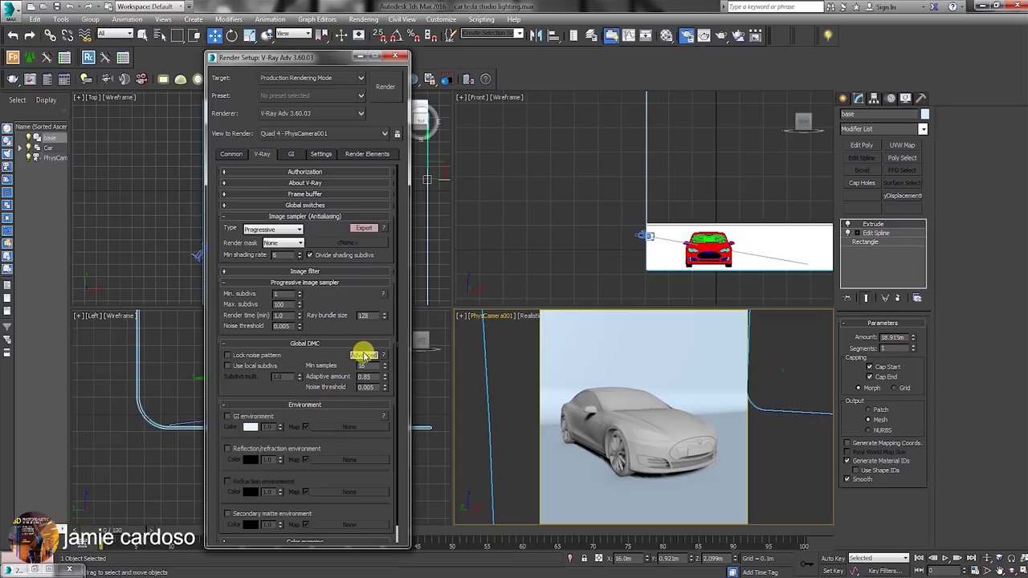
- Set Color mapping to Exponential in Expert mode and enable Sub-pixel mapping
click(316, 404)
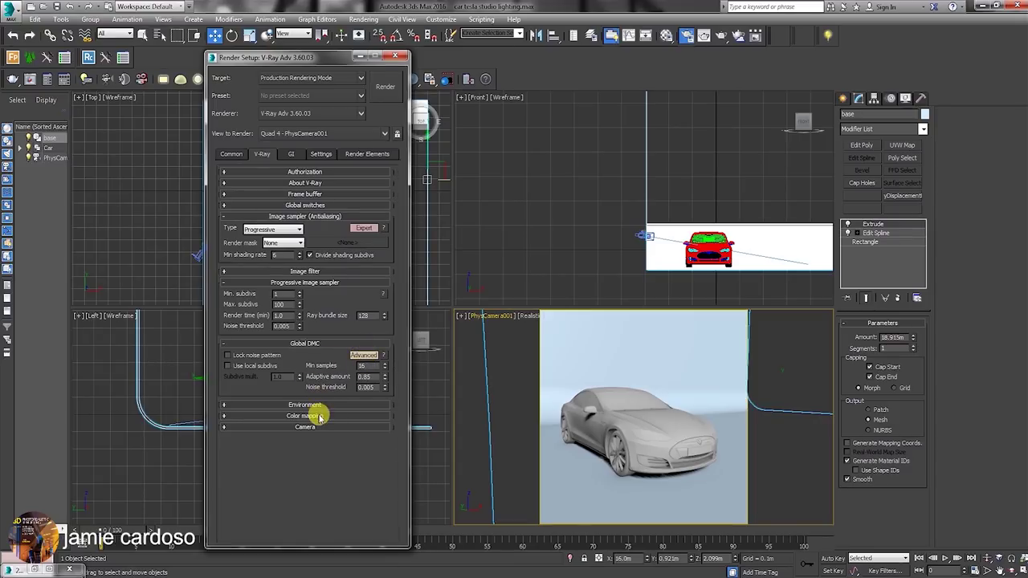
click(319, 417)
click(270, 429)
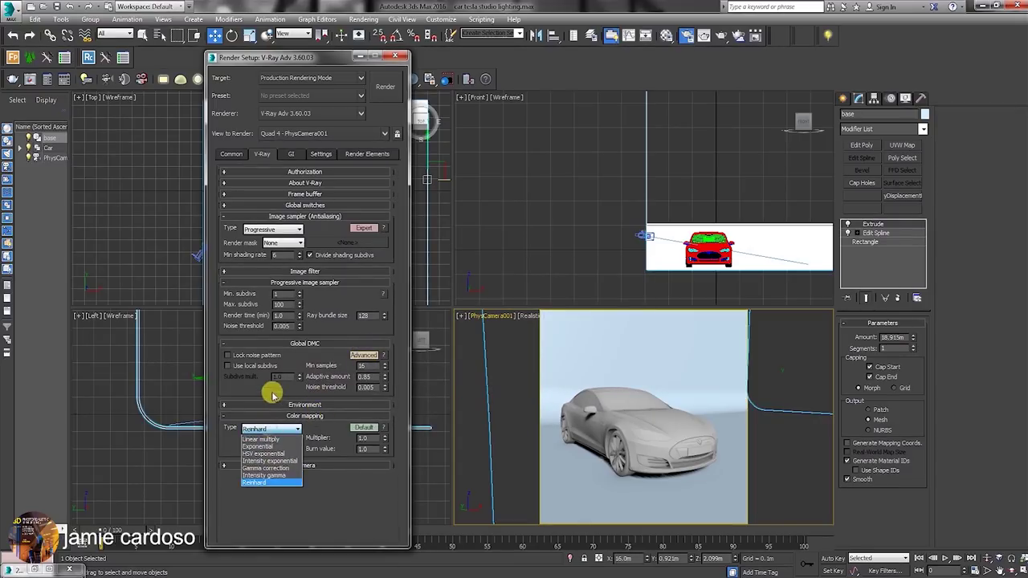
click(260, 447)
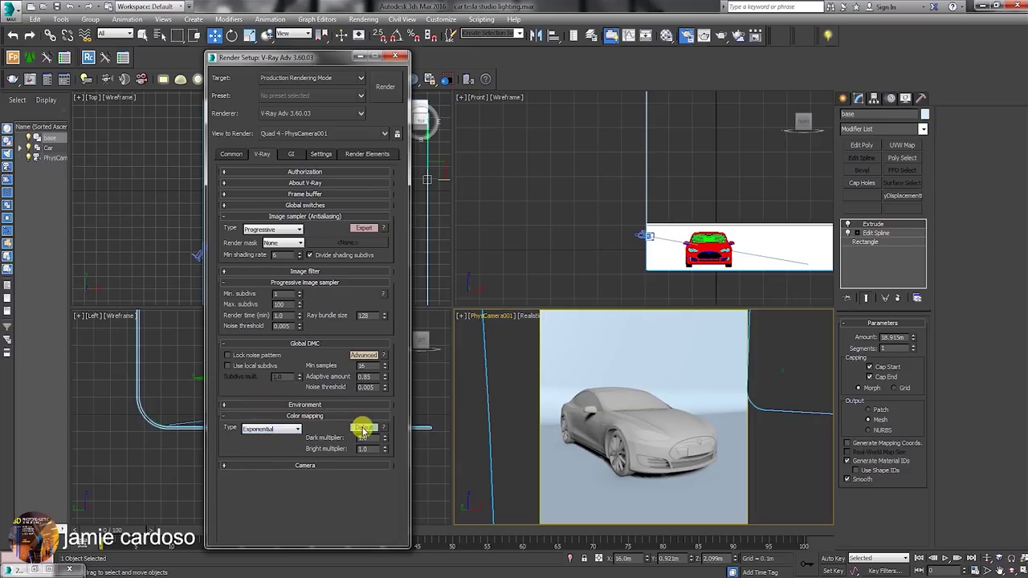
click(363, 429)
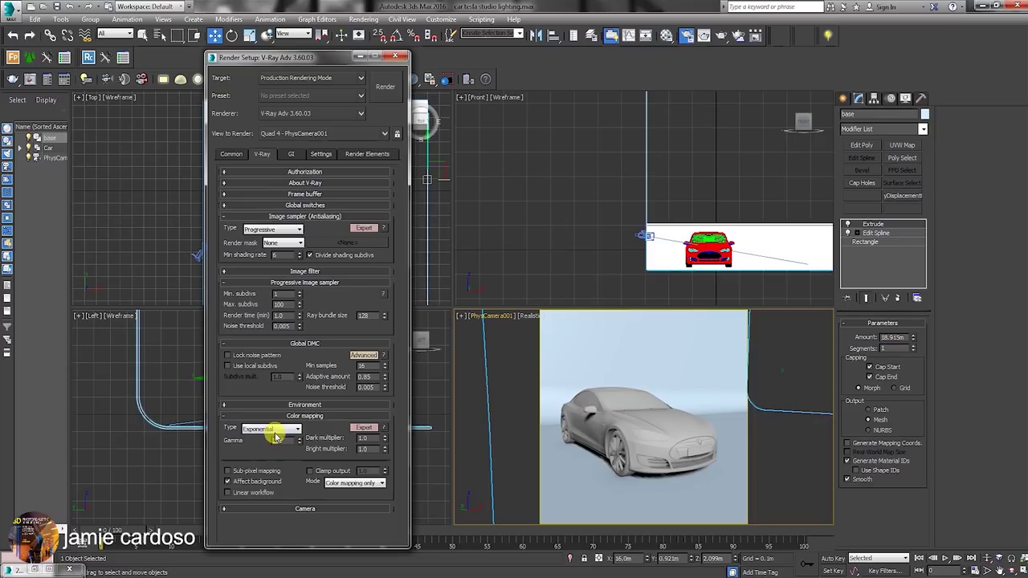
click(229, 472)
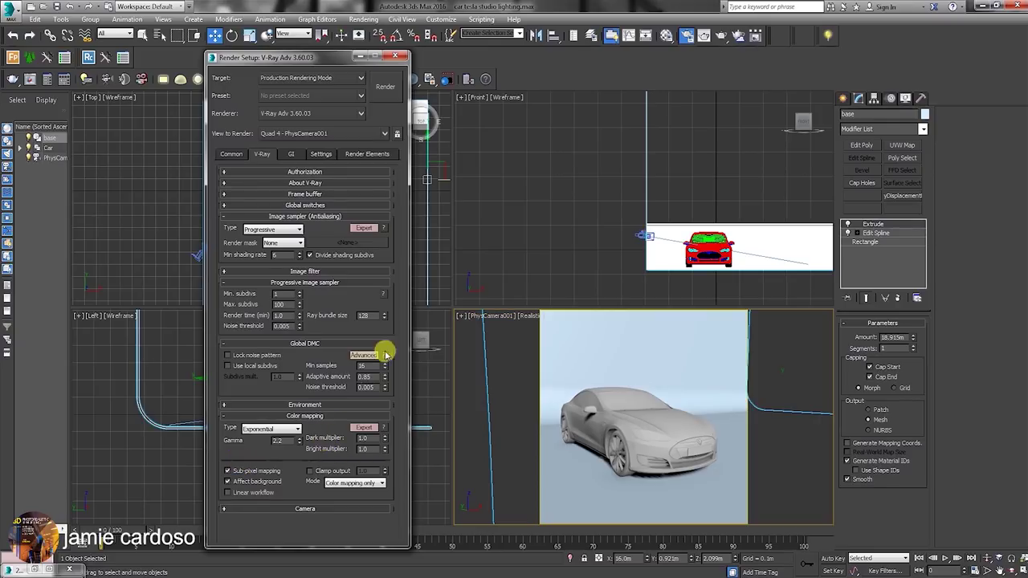
- Widen the backdrop's Extrude amount to about 26.135 m and shift it along X to about 17.008 m
middle_drag(664, 193, 642, 202)
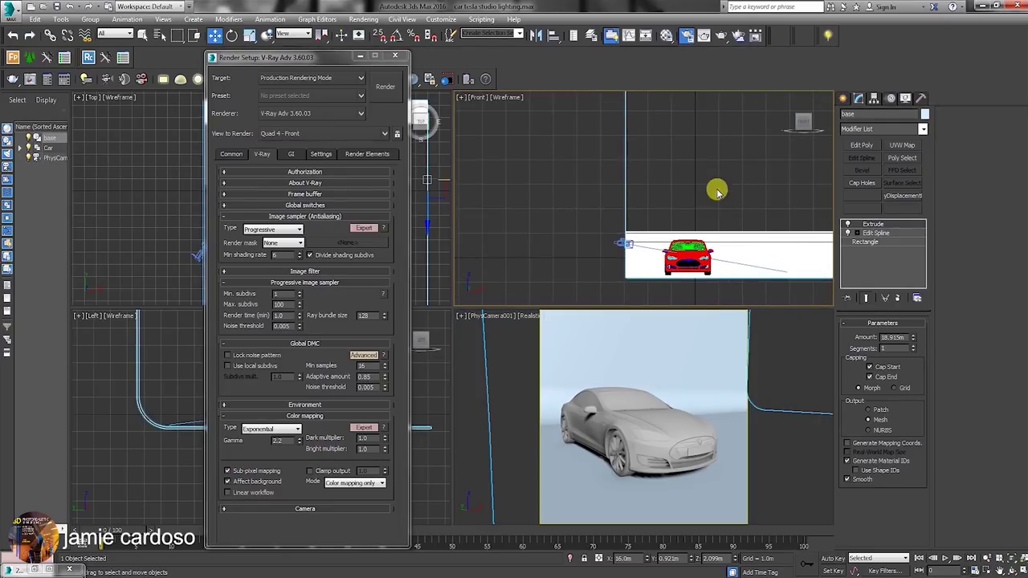
scroll(592, 206, down, 4)
drag(912, 337, 866, 181)
middle_drag(700, 208, 696, 222)
drag(731, 220, 736, 219)
drag(902, 331, 673, 316)
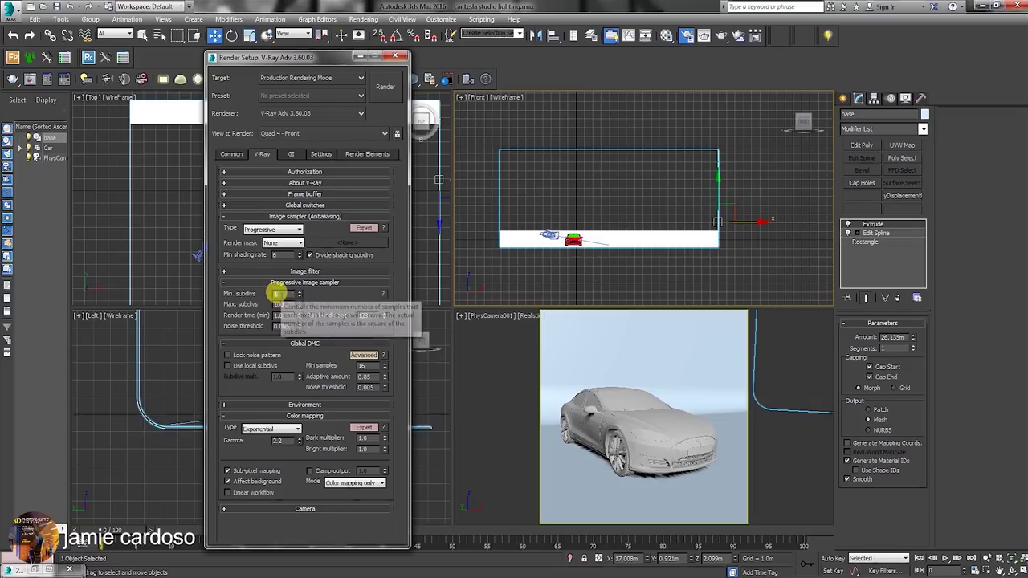
- Set the noise threshold to 0.01 in the Progressive image sampler and 0.009 in Global DMC
drag(287, 305, 186, 300)
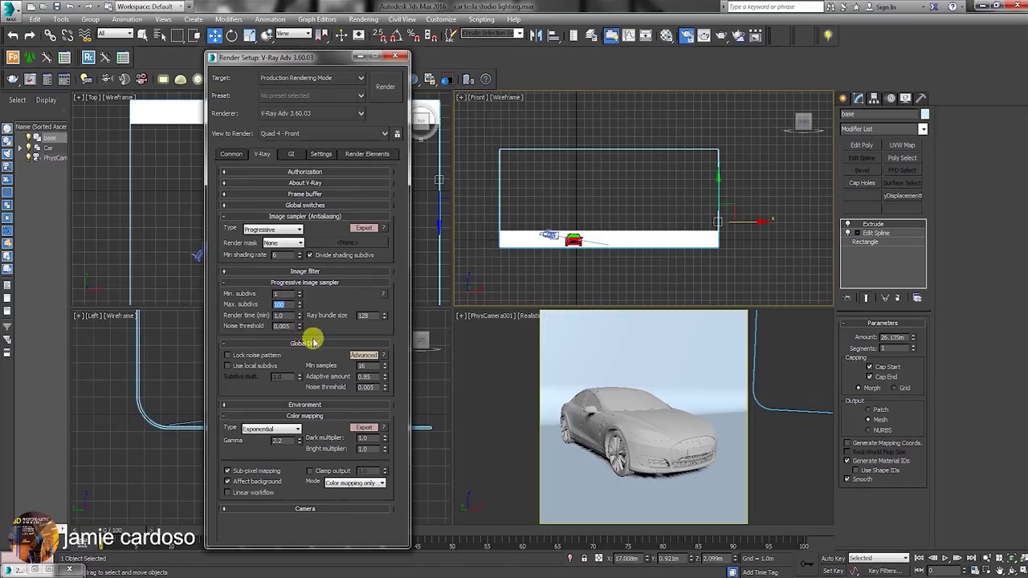
click(366, 386)
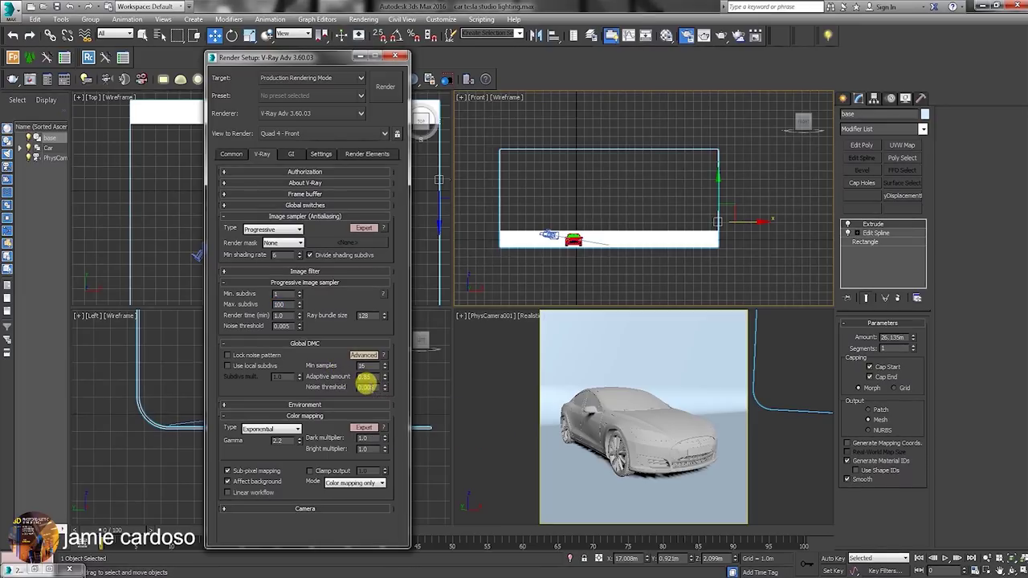
click(281, 325)
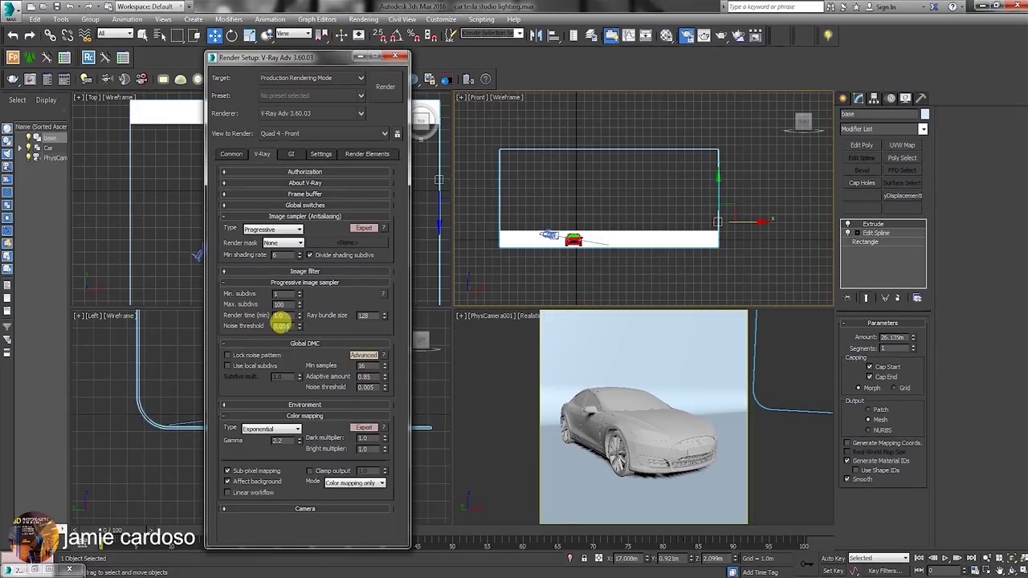
click(367, 387)
click(285, 325)
click(290, 323)
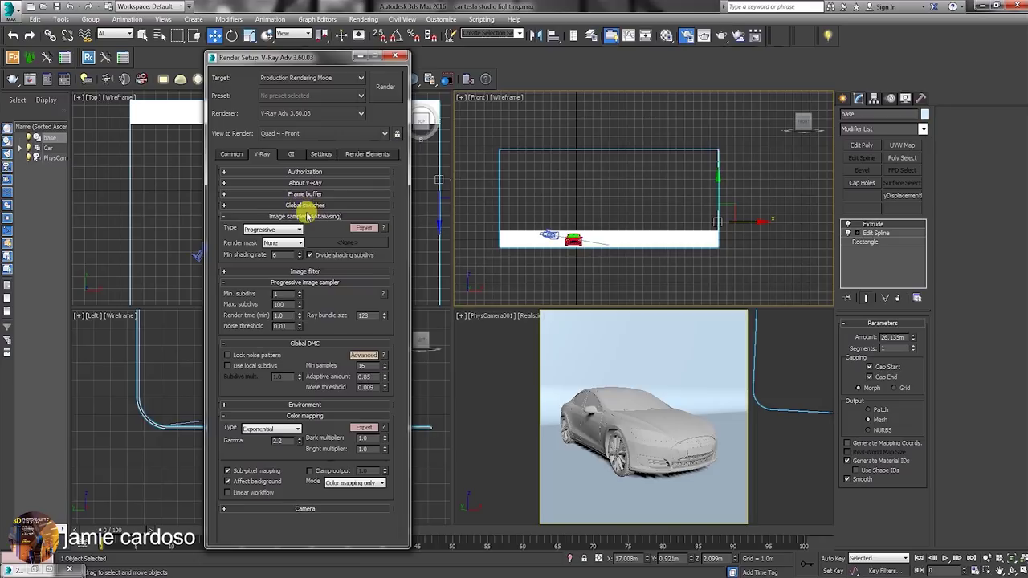
- Switch Global switches to Expert mode and lock the render view to the PhysCamera001 viewport
click(305, 206)
click(364, 217)
click(364, 217)
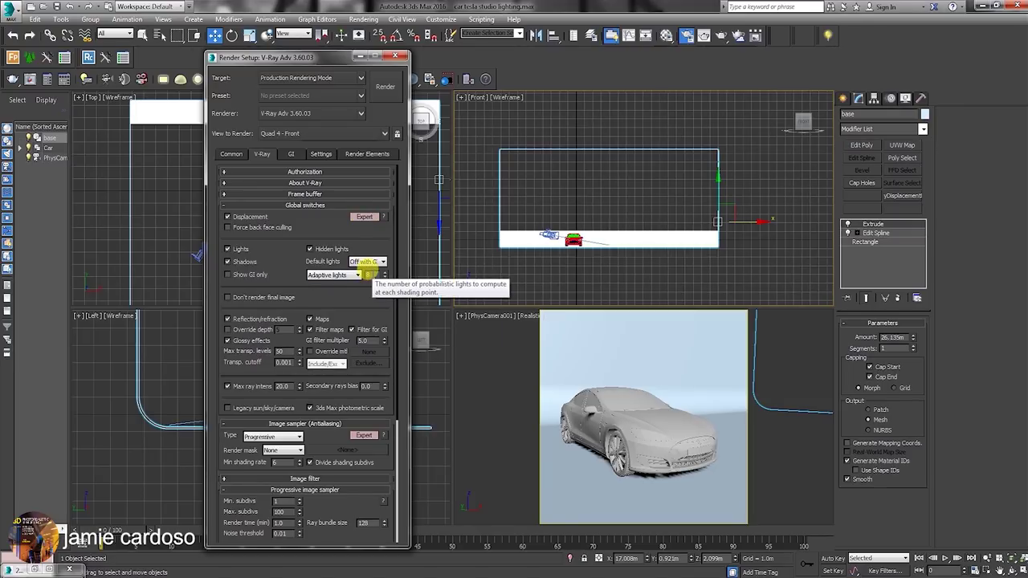
scroll(314, 321, down, 1)
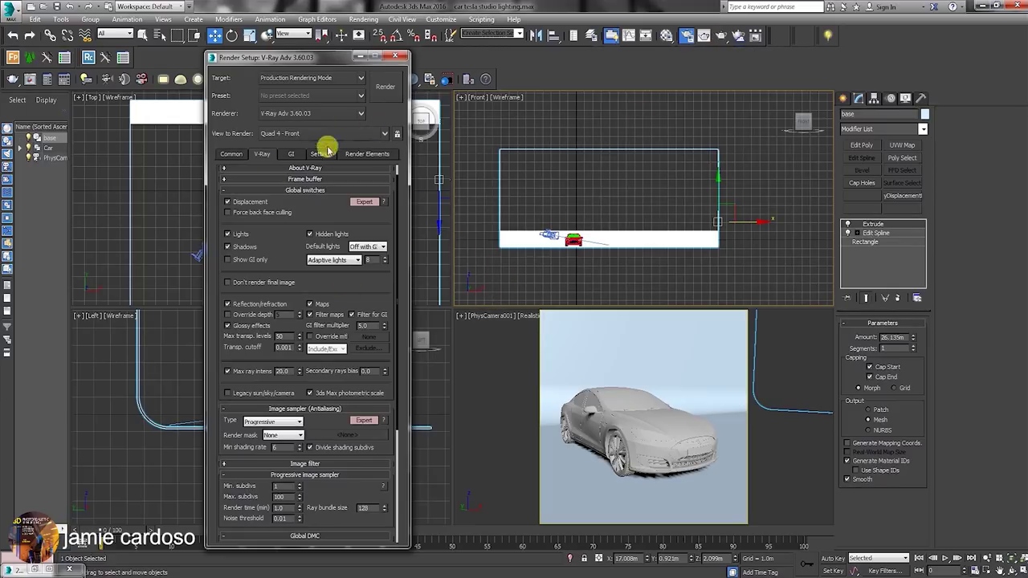
click(479, 312)
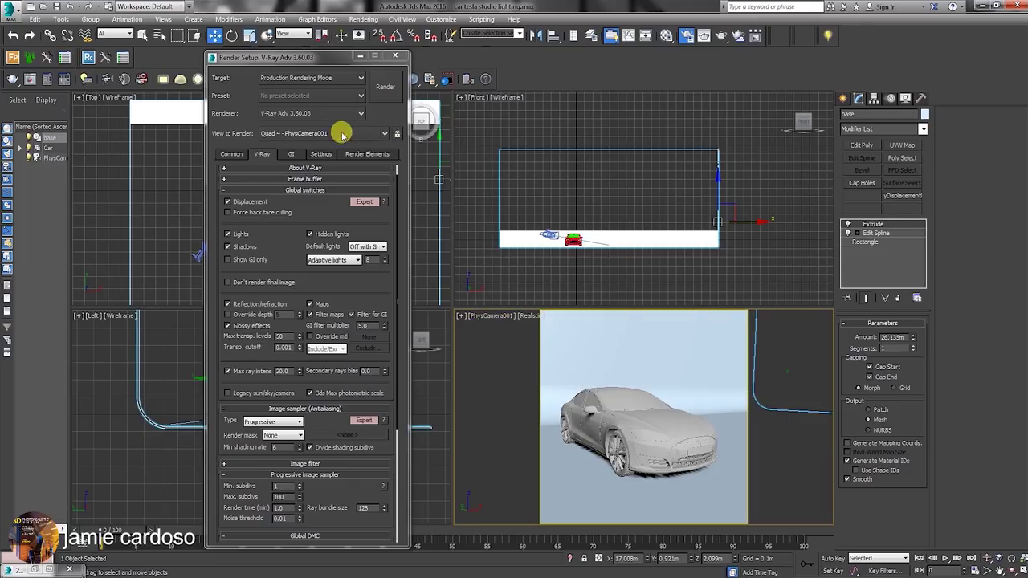
click(396, 133)
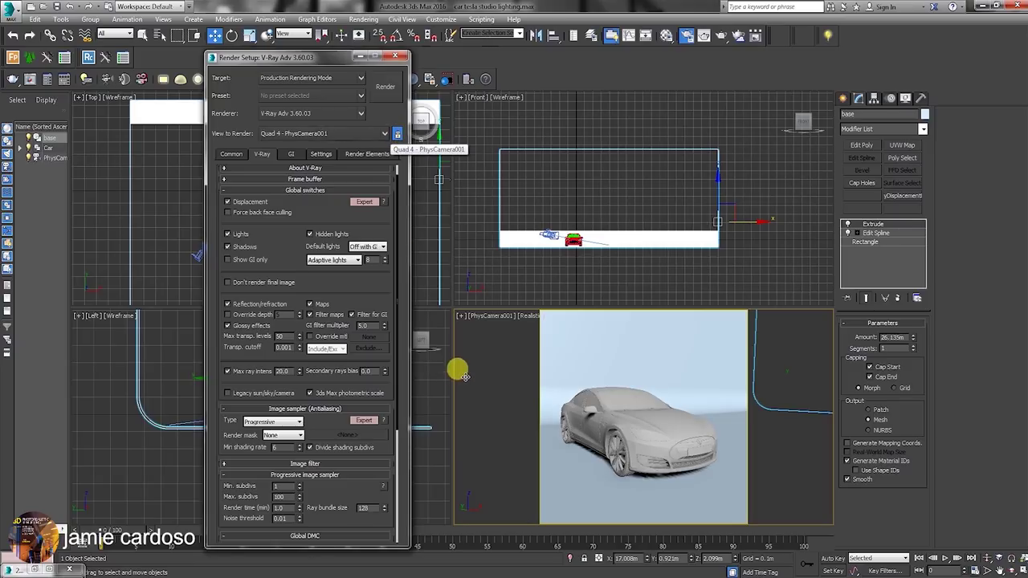
- Rename the first Material Editor slot as base and change its material type to VRayMtl
click(667, 36)
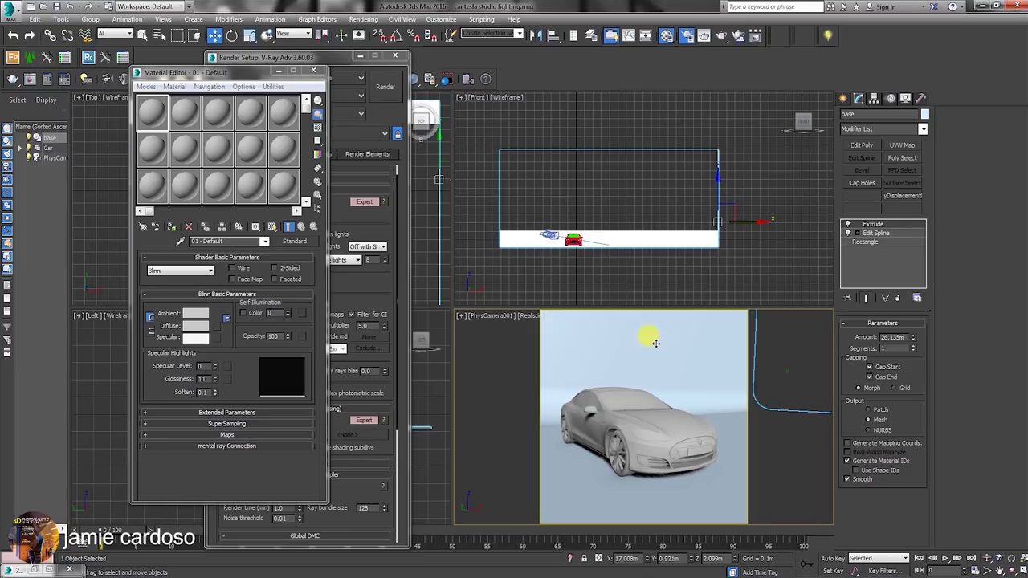
click(211, 241)
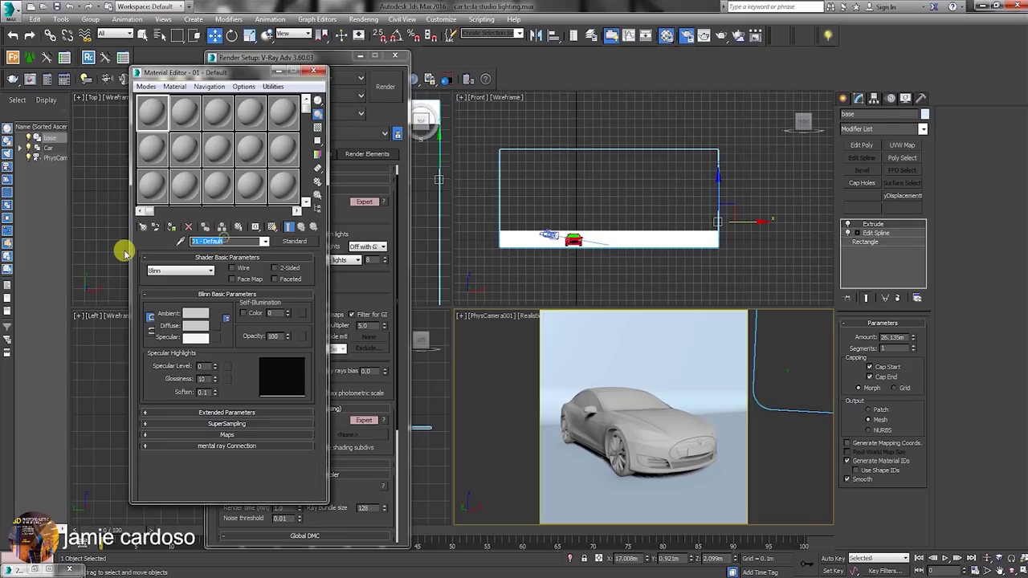
text(bl)
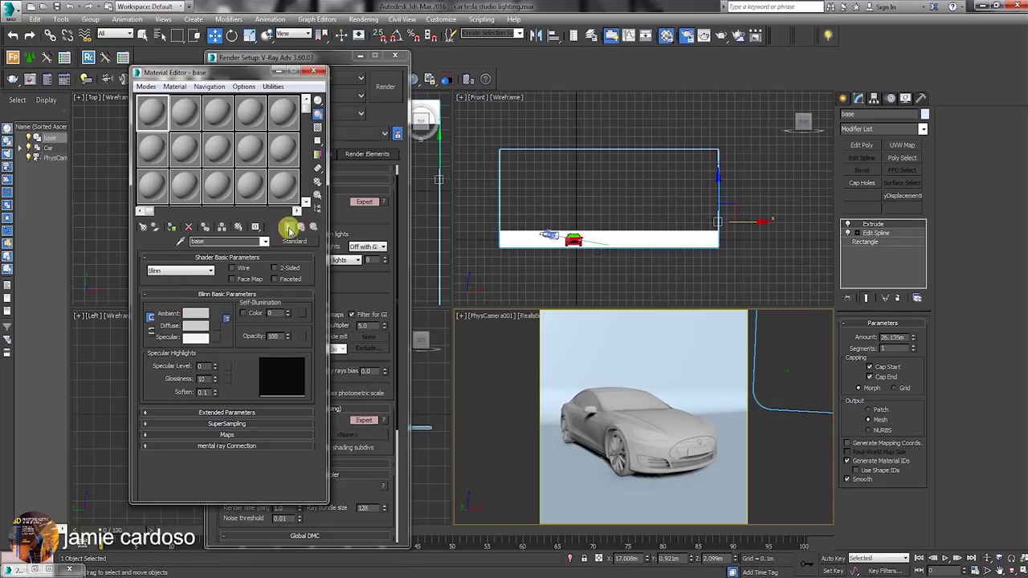
click(284, 246)
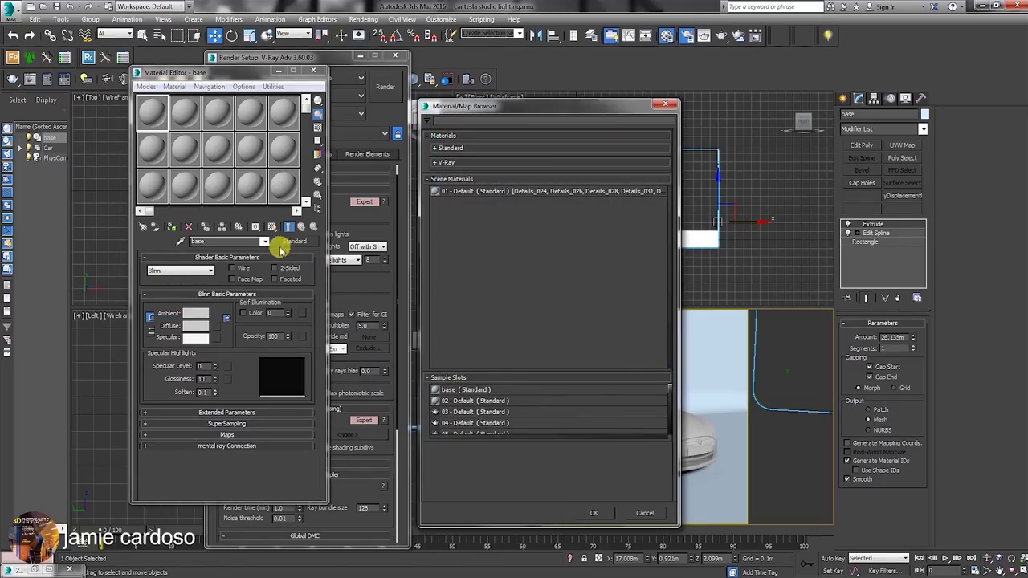
click(469, 182)
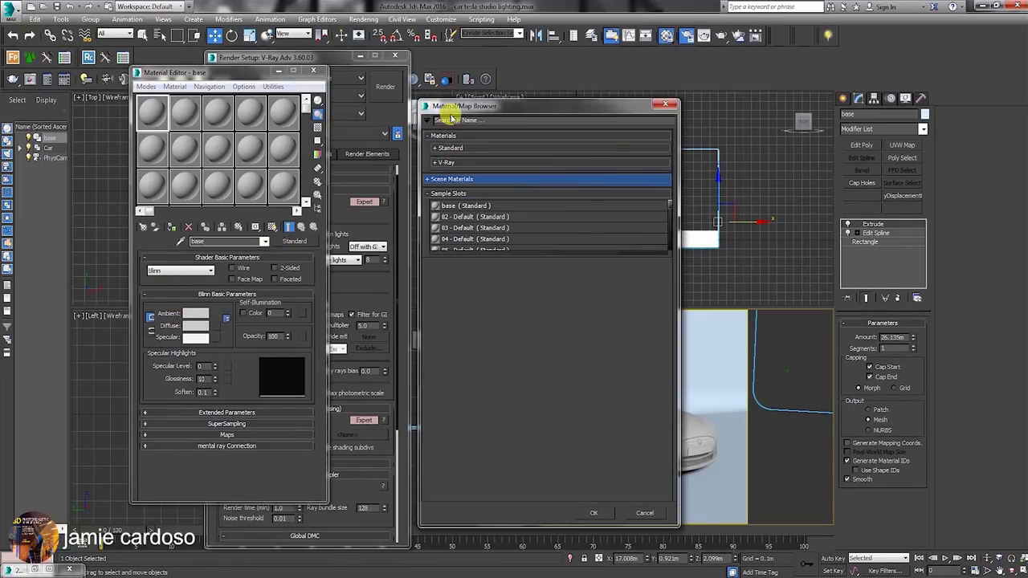
click(455, 163)
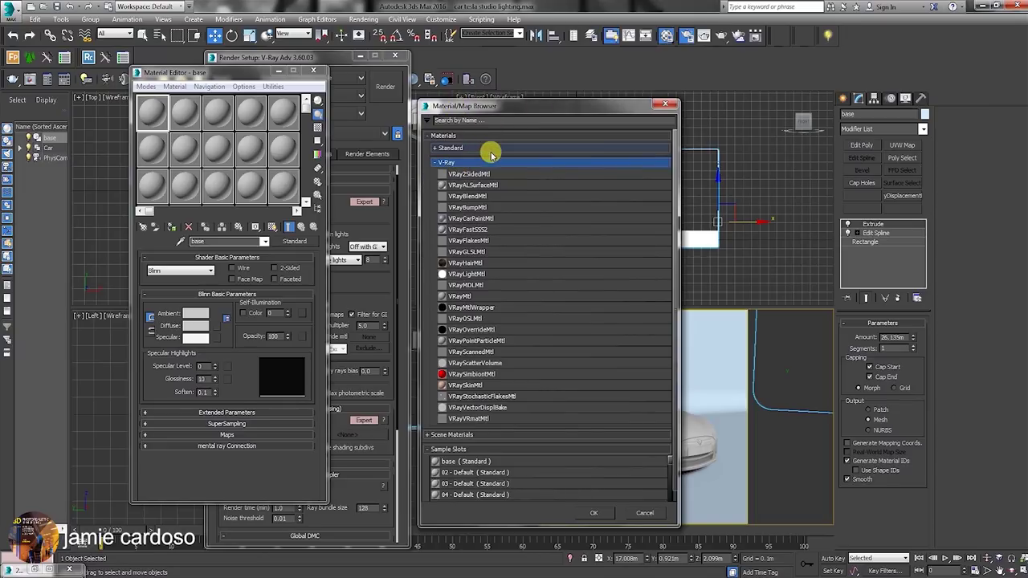
double_click(498, 294)
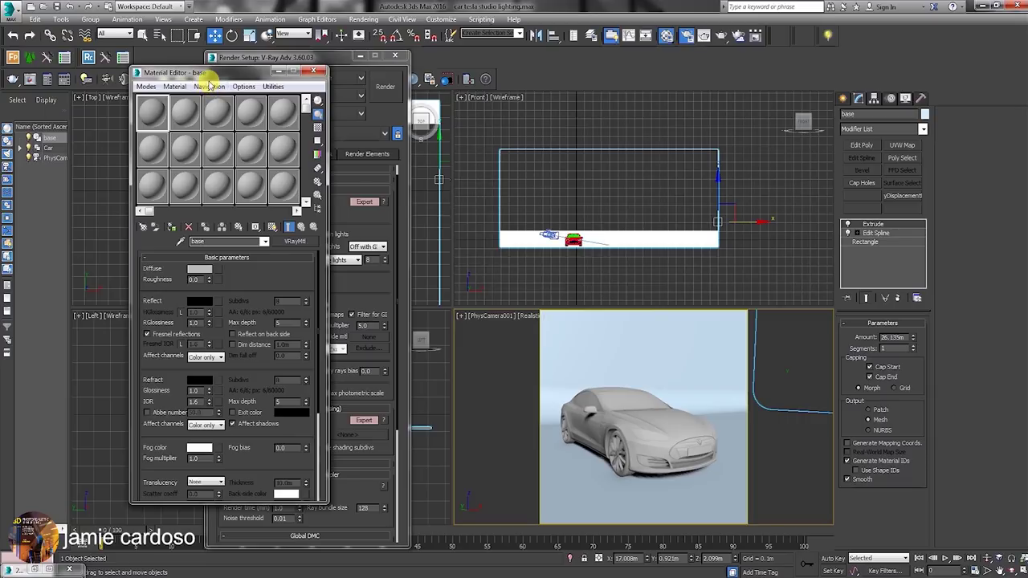
- Add a Falloff map to the base material's Diffuse channel
click(213, 268)
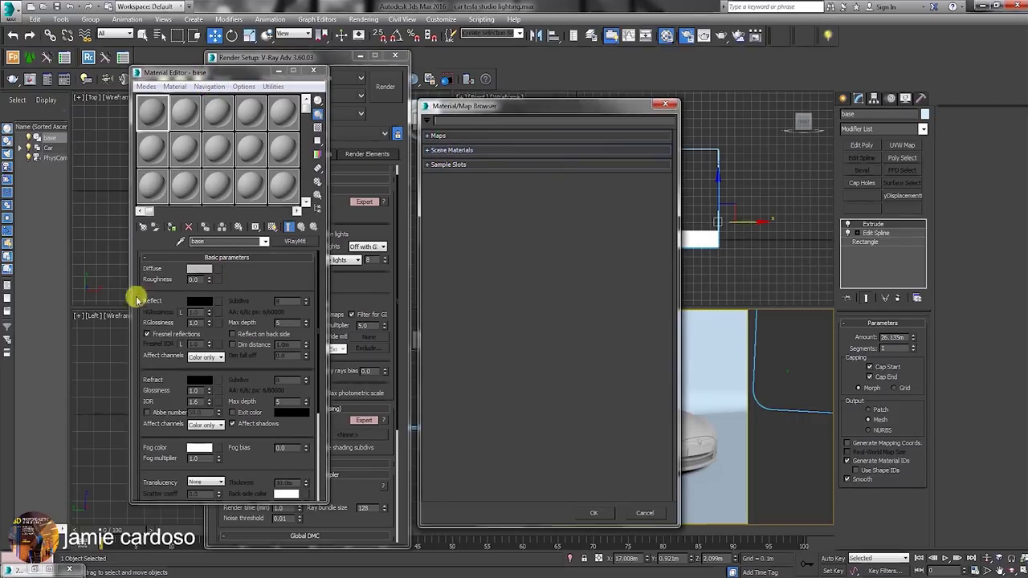
click(456, 135)
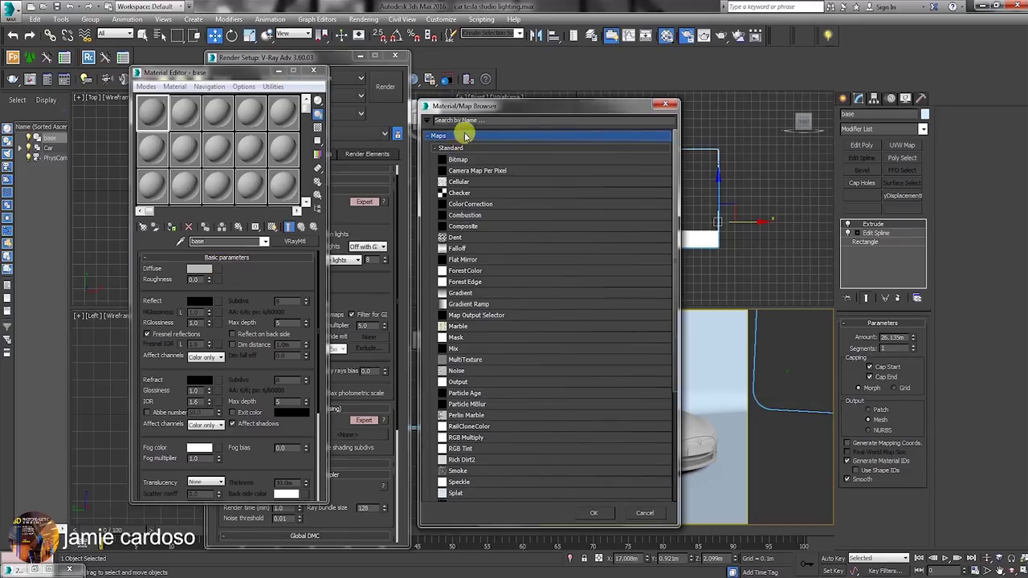
double_click(469, 248)
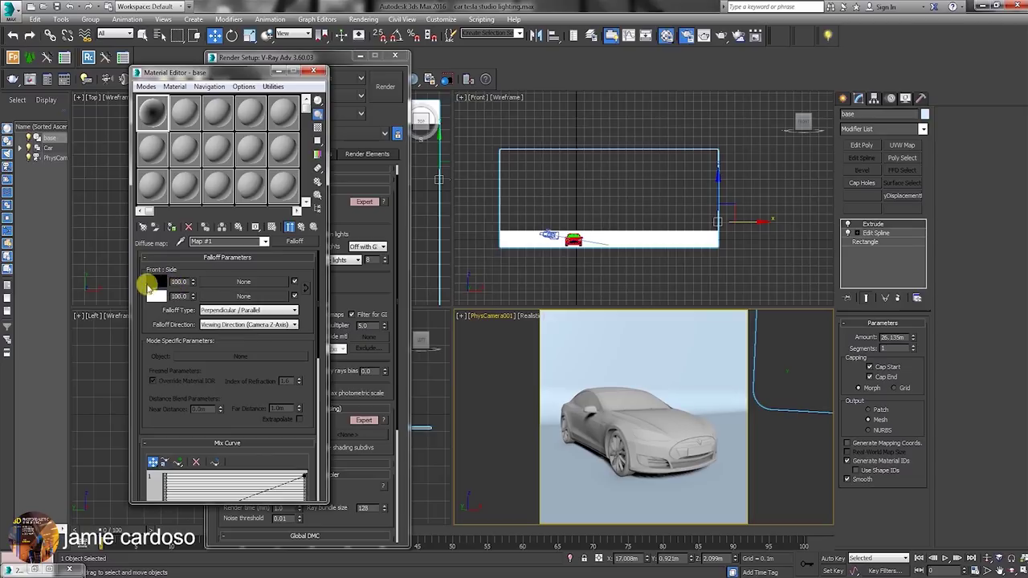
- Set the Falloff front colour to very light grey and the side colour to RGB 247, and assign the base material to the backdrop
click(156, 281)
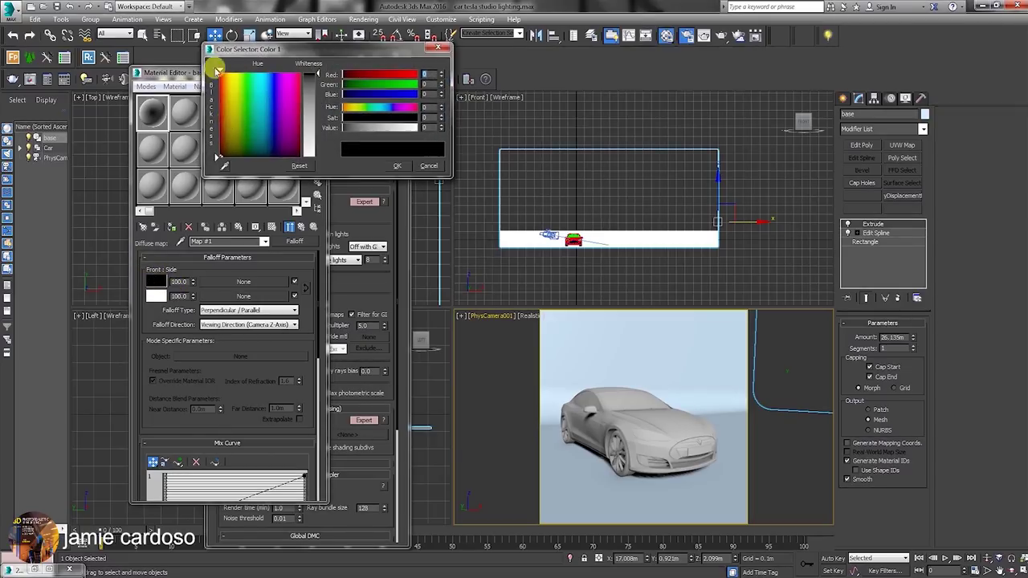
drag(320, 75, 317, 143)
click(395, 165)
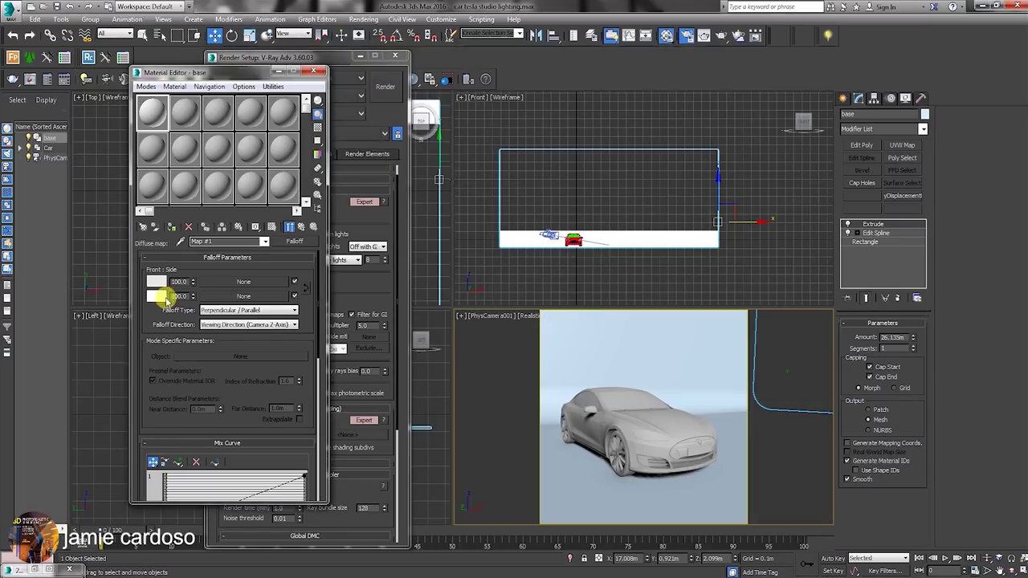
click(156, 297)
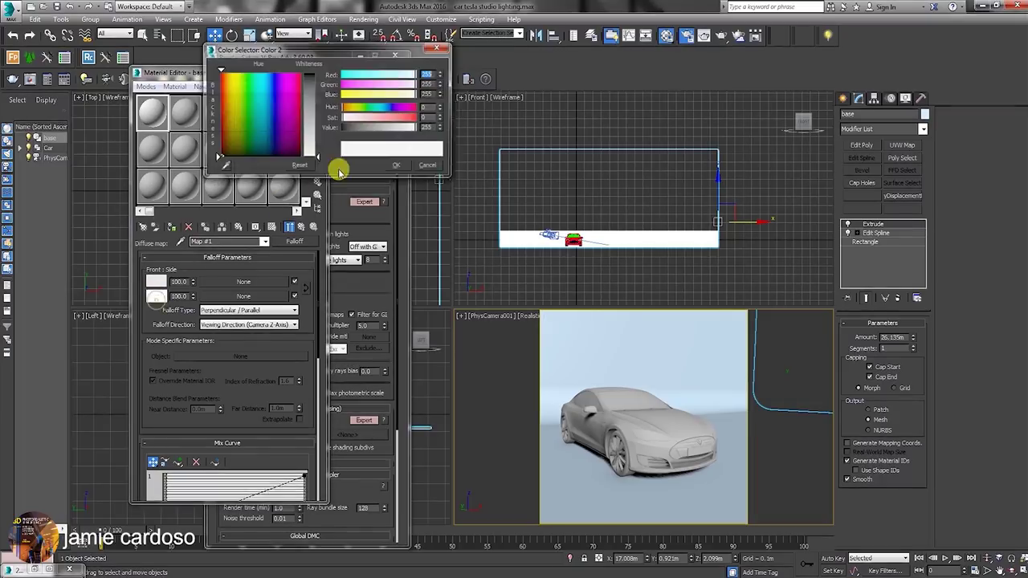
drag(318, 159, 317, 156)
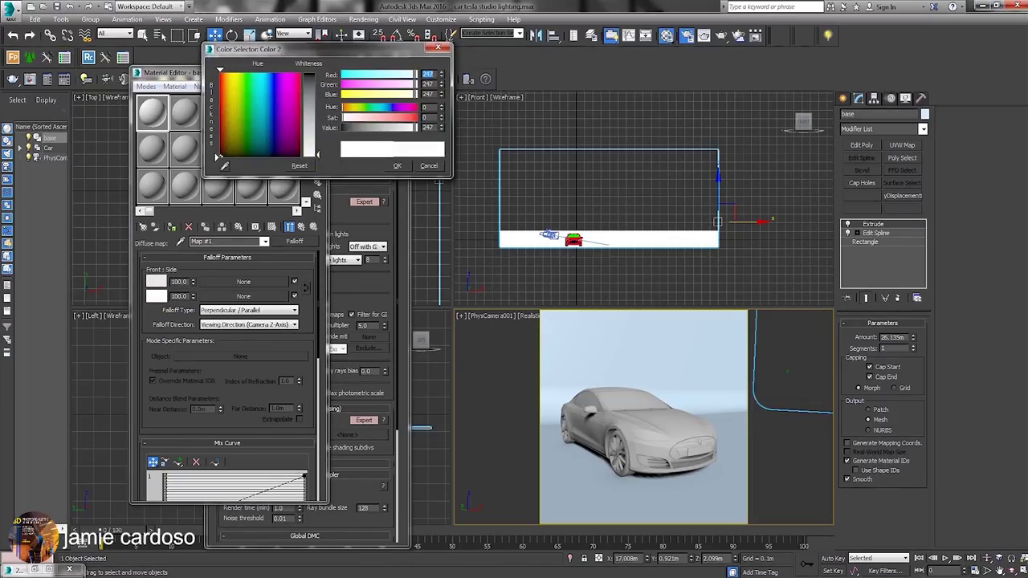
click(395, 167)
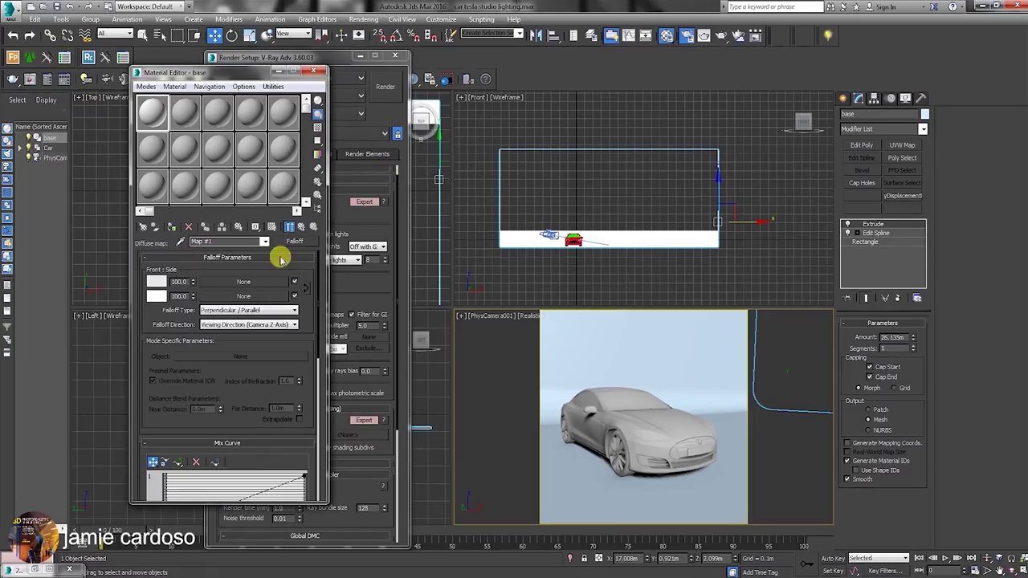
click(299, 229)
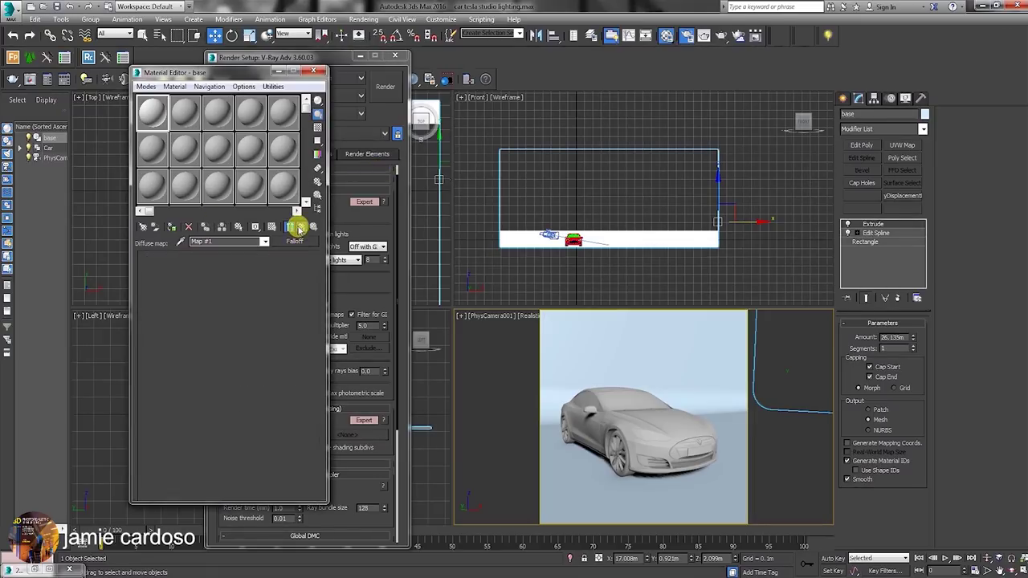
click(172, 229)
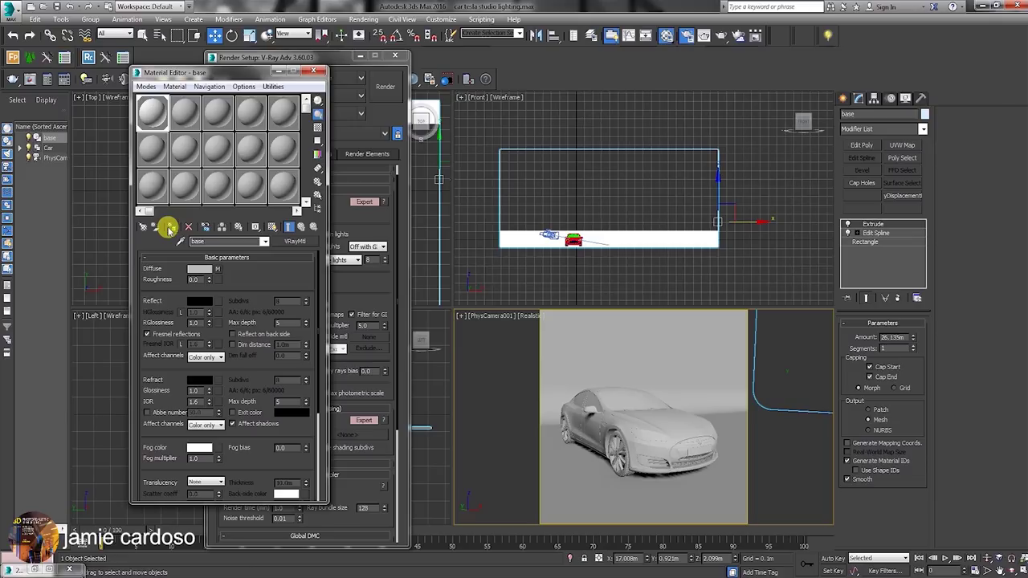
- Select the Car group and set up a copy of the base material named car paint in the second sample slot
click(647, 415)
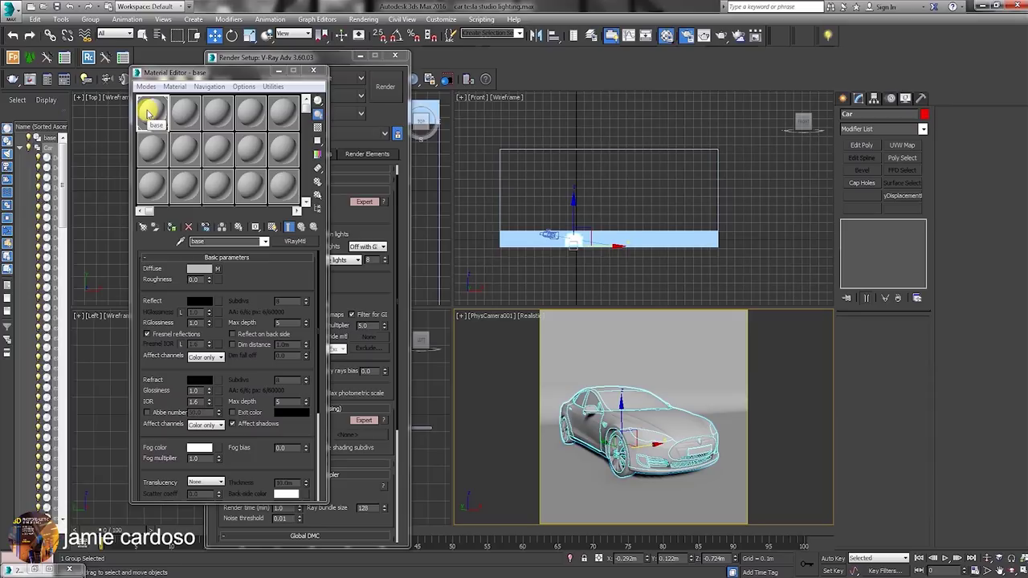
click(187, 112)
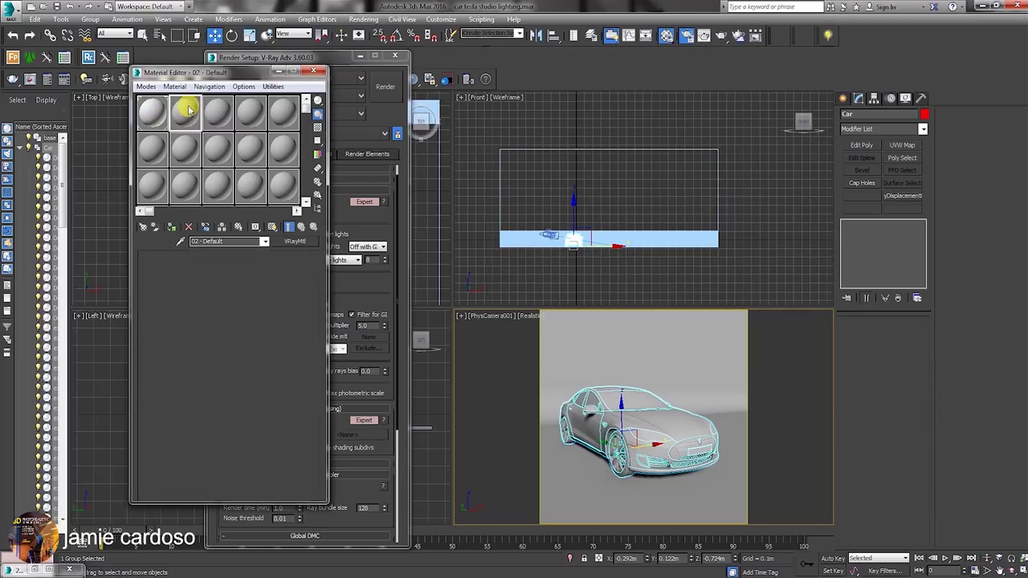
double_click(200, 241)
text(car)
key(Return)
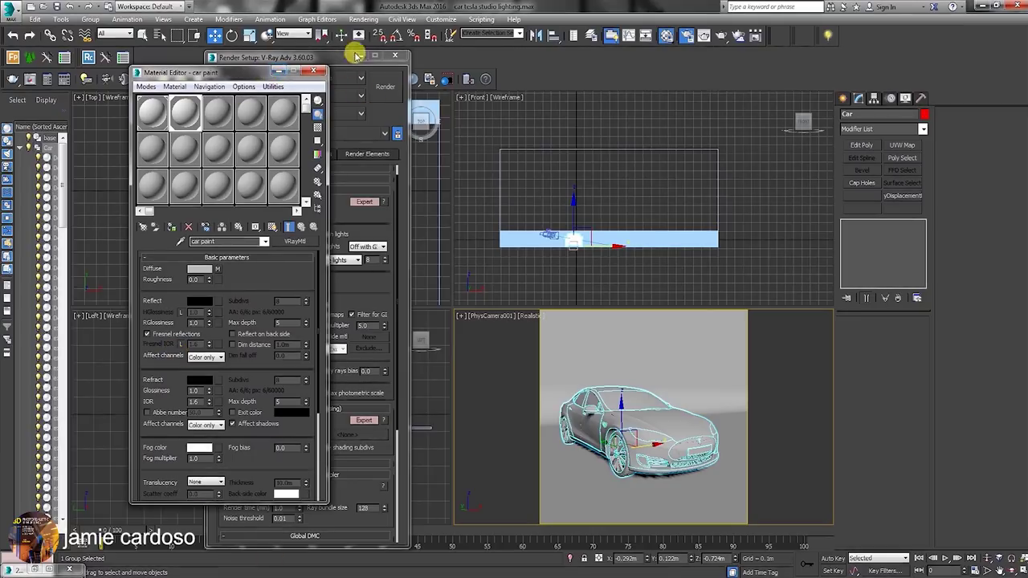
- Minimise the Material Editor and Render Setup windows and frame the whole backdrop in the Top view
drag(323, 56, 385, 46)
drag(266, 72, 224, 60)
click(240, 59)
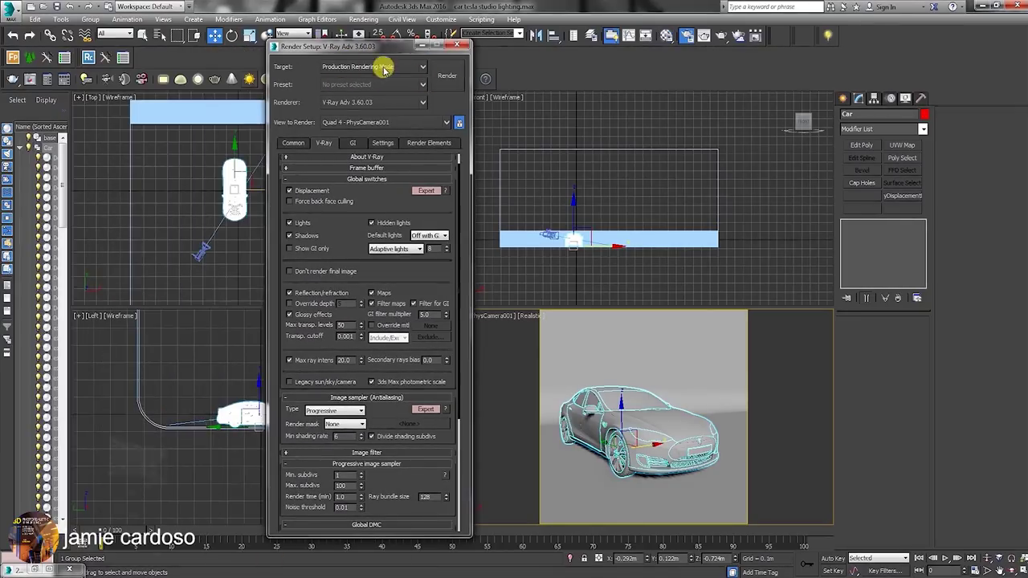
click(421, 45)
right_click(252, 235)
scroll(266, 239, down, 2)
scroll(266, 241, down, 4)
scroll(266, 241, up, 4)
scroll(266, 241, down, 2)
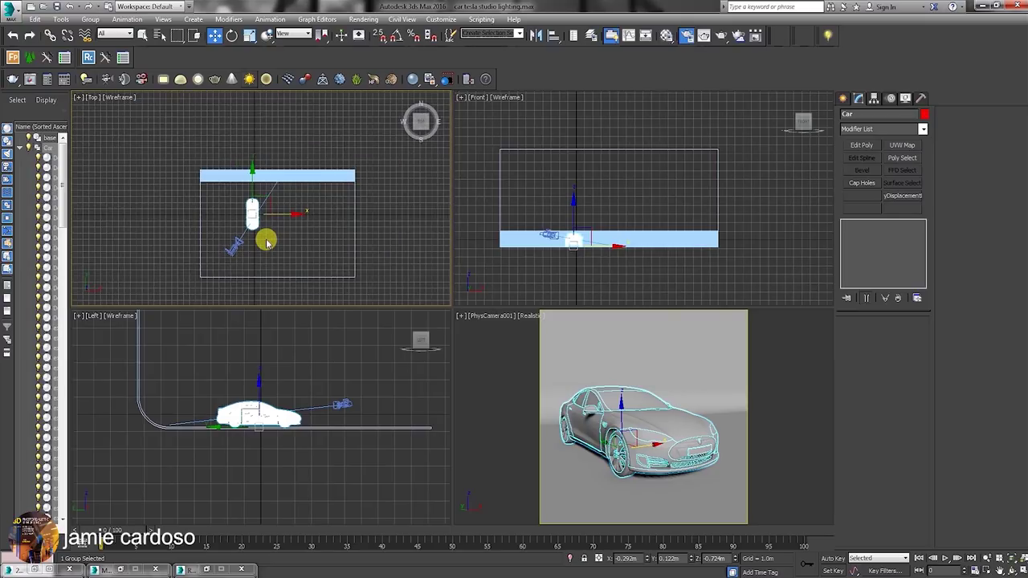
- Create a V-Ray plane light over the car in the Top view, about 3 m half-length by 8.1 m half-width
click(160, 190)
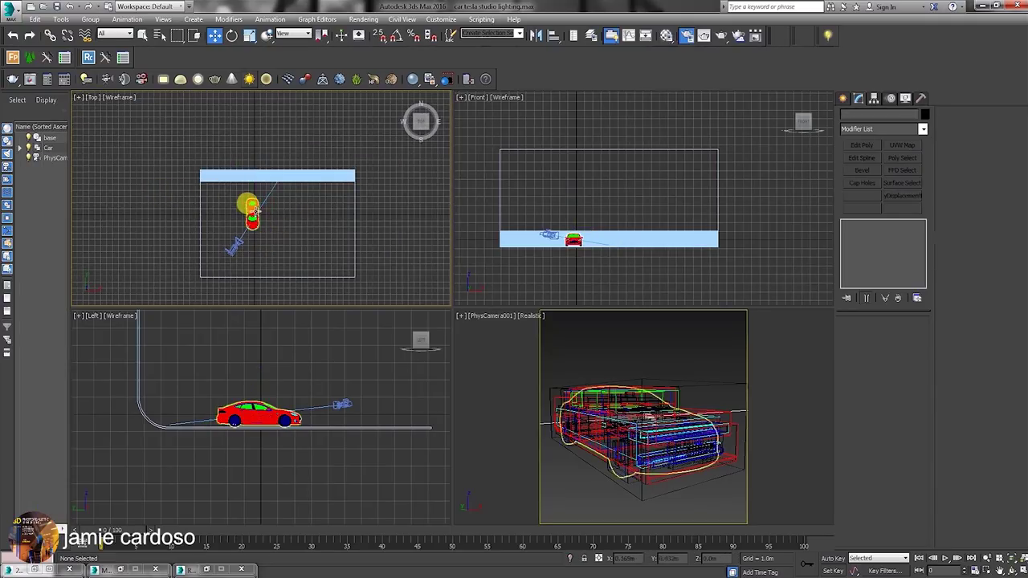
click(252, 211)
middle_drag(209, 212, 245, 211)
click(843, 100)
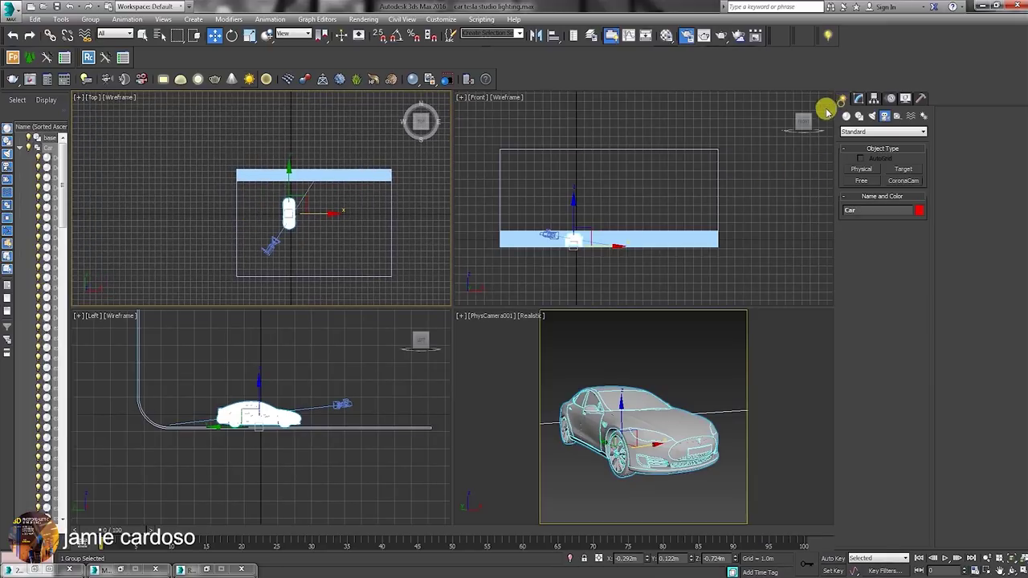
click(872, 116)
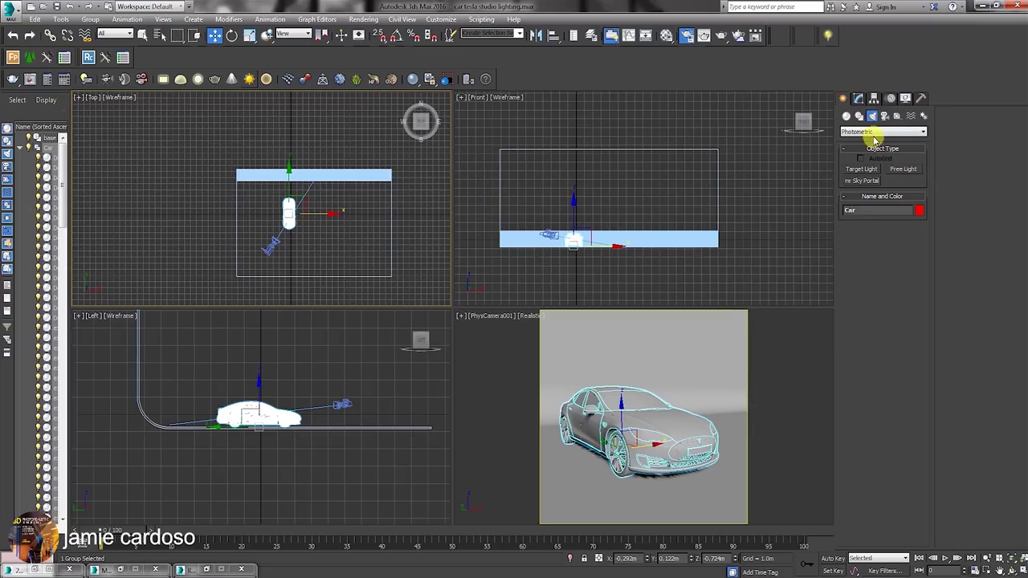
click(862, 131)
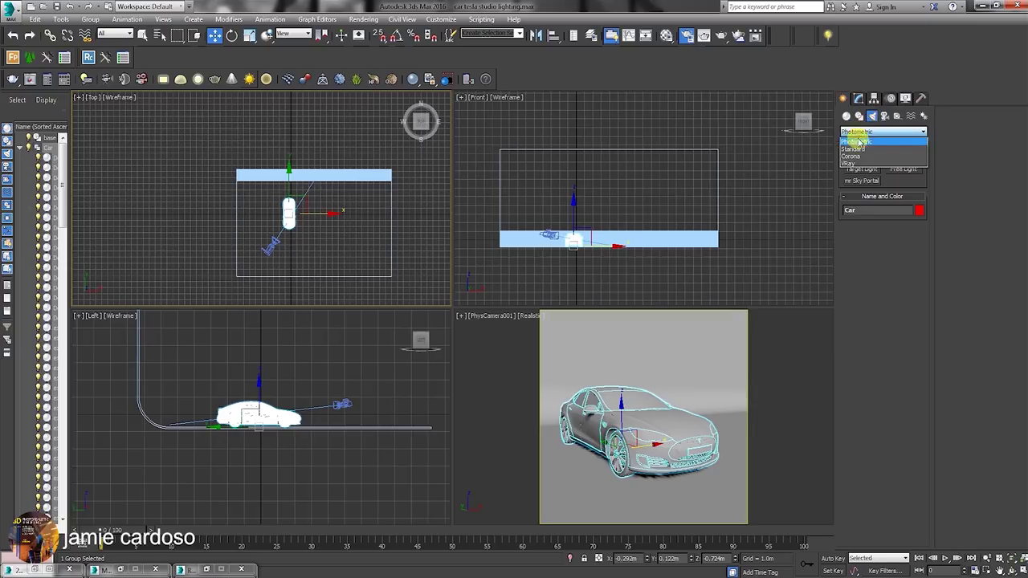
click(852, 163)
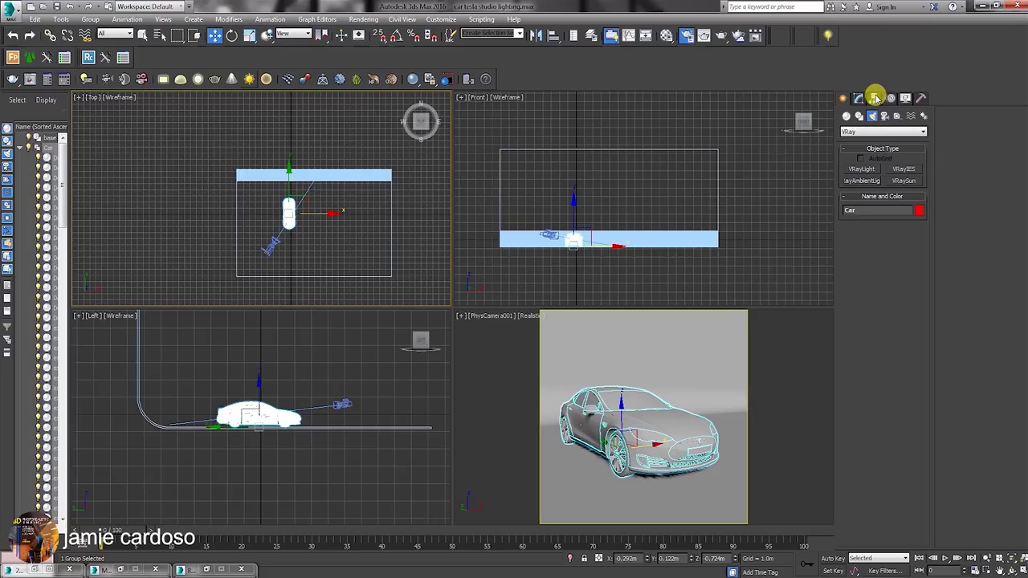
click(864, 170)
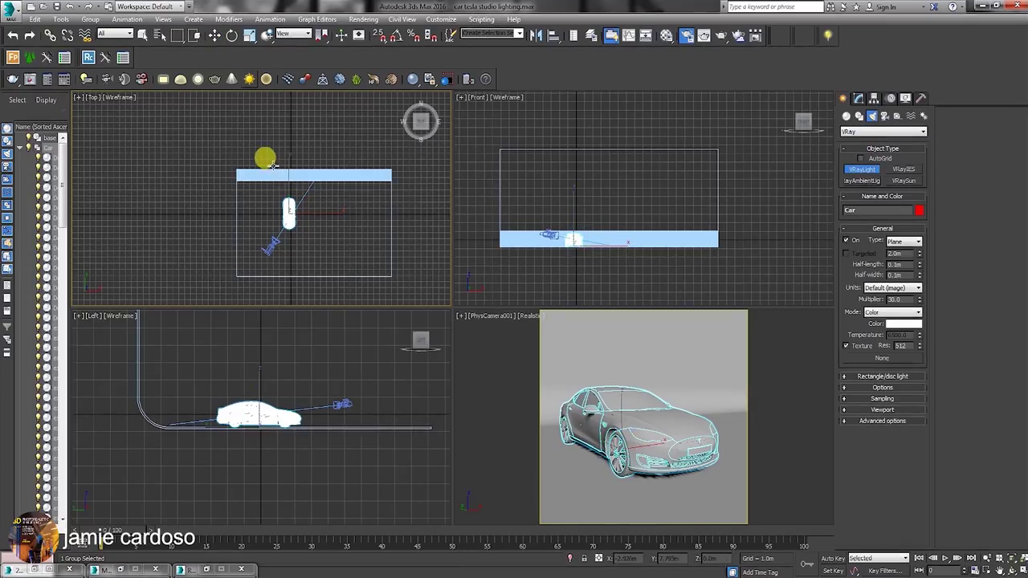
drag(270, 166, 305, 264)
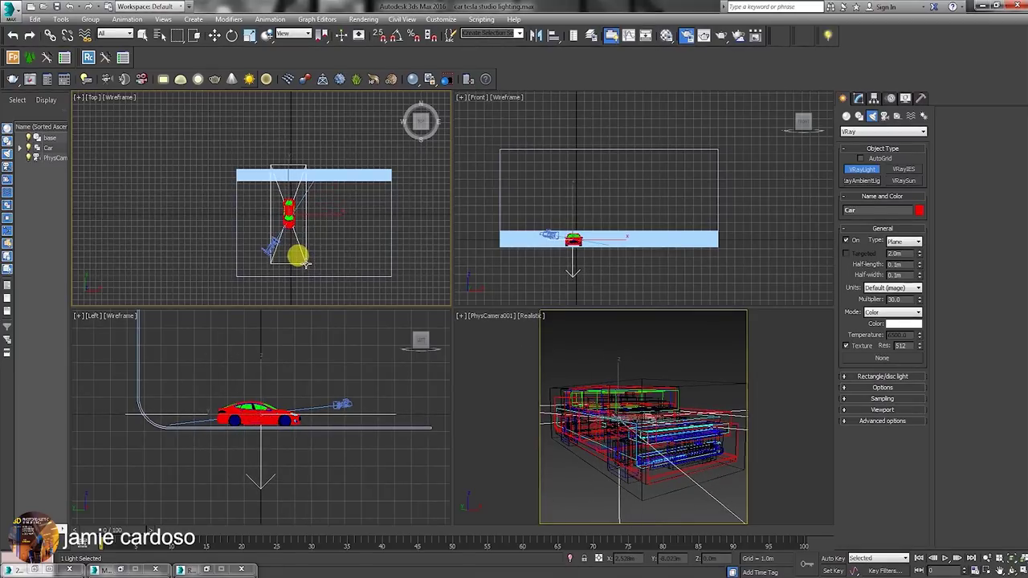
scroll(273, 223, up, 3)
right_click(276, 224)
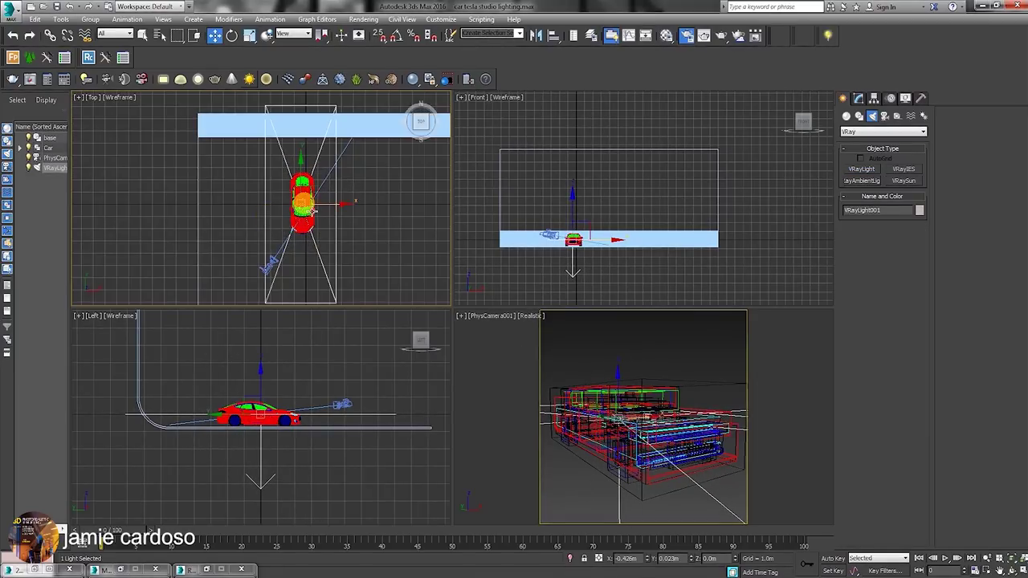
- Raise the plane light above the car to Z 4.114 m and shift it towards the car's front to Y -2.031 m
scroll(306, 204, up, 1)
scroll(305, 204, down, 2)
click(298, 167)
click(296, 163)
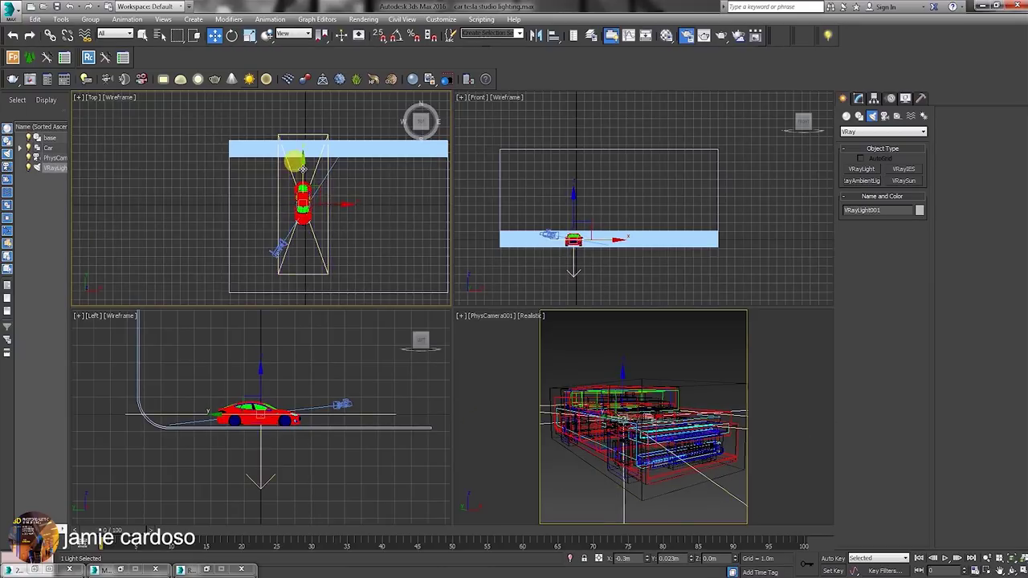
scroll(572, 241, up, 3)
drag(601, 82, 602, 86)
middle_drag(349, 212, 353, 195)
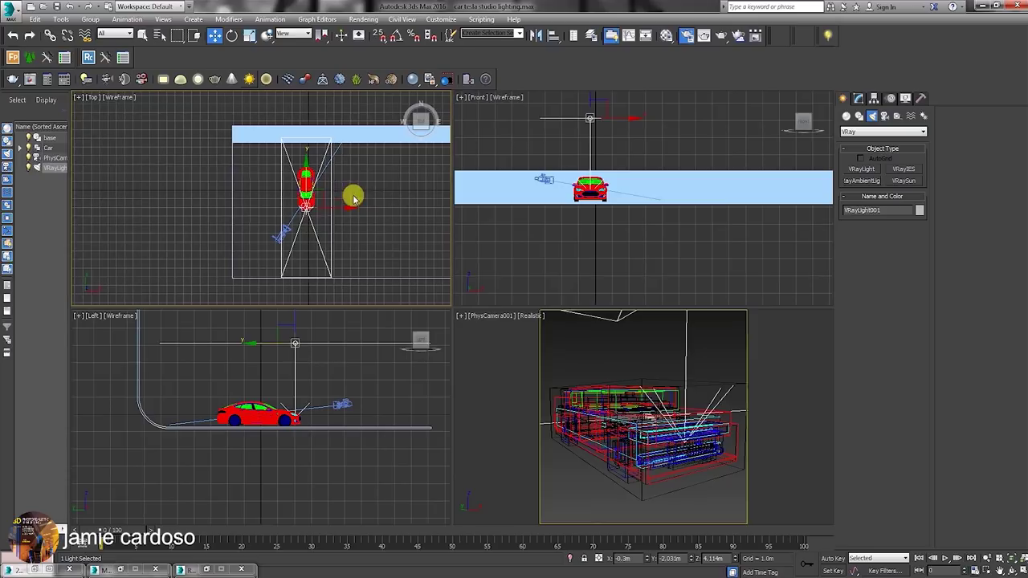
- Resize the plane light to 1.14 m half-length and 5.259 m half-width, and move it back over the car to Y -0.995 m
click(860, 99)
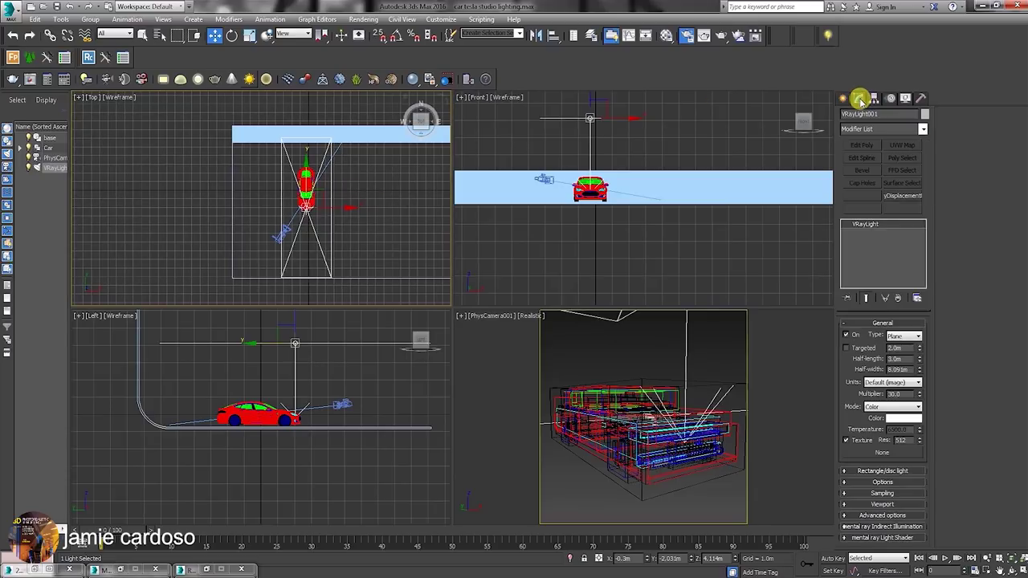
double_click(906, 357)
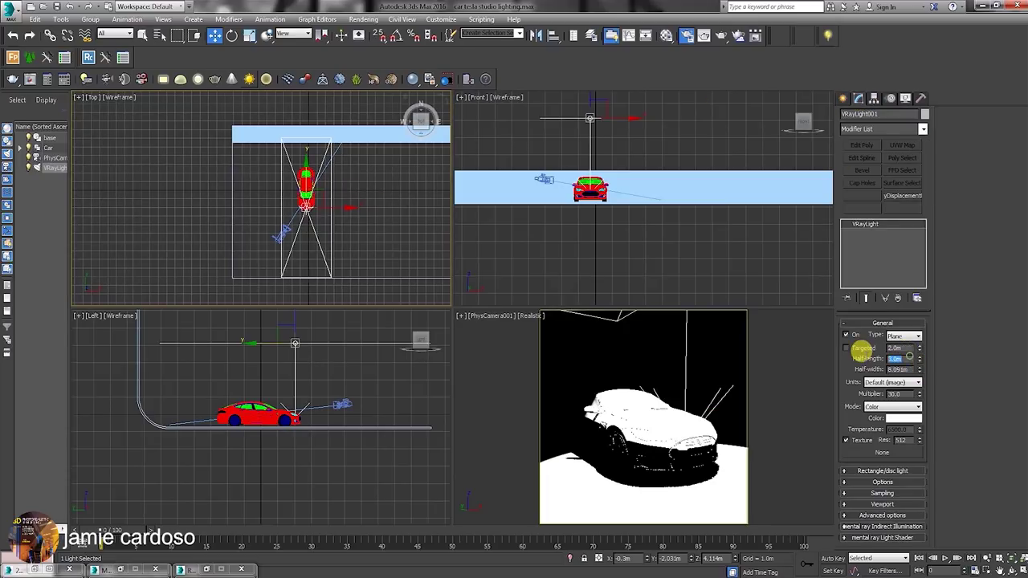
drag(919, 359, 917, 394)
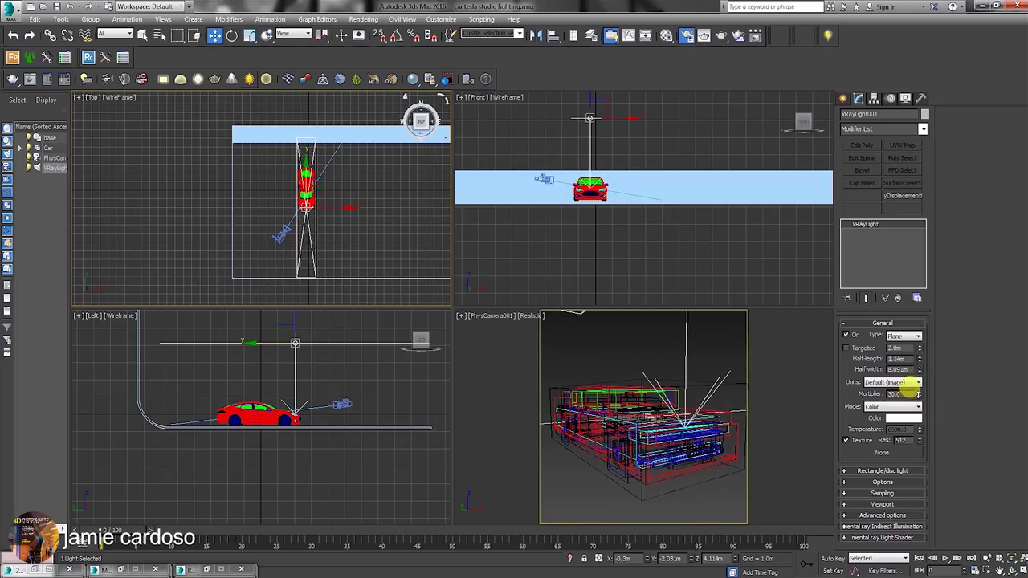
click(921, 354)
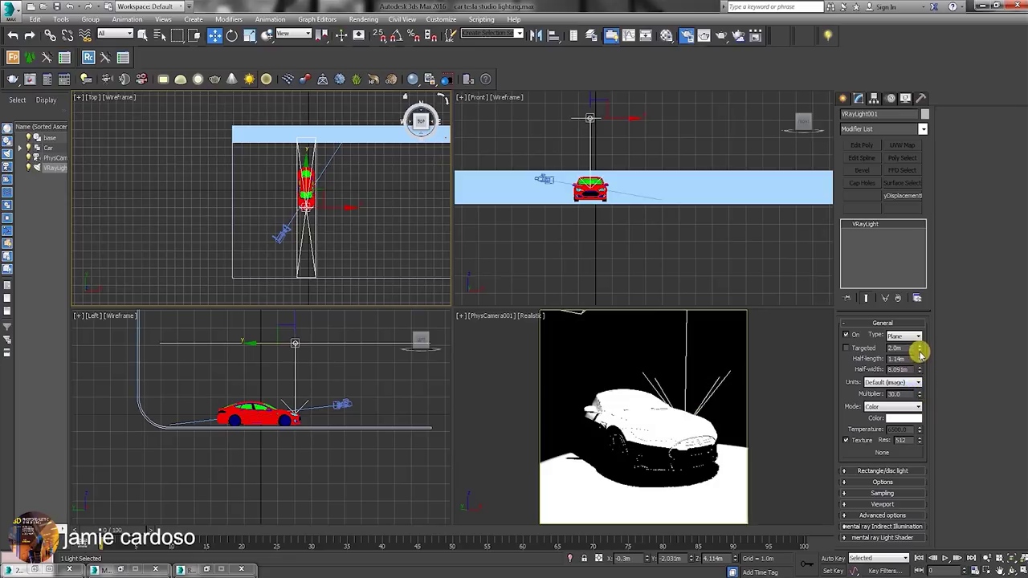
drag(920, 372, 917, 395)
middle_drag(320, 197, 320, 208)
drag(298, 171, 347, 170)
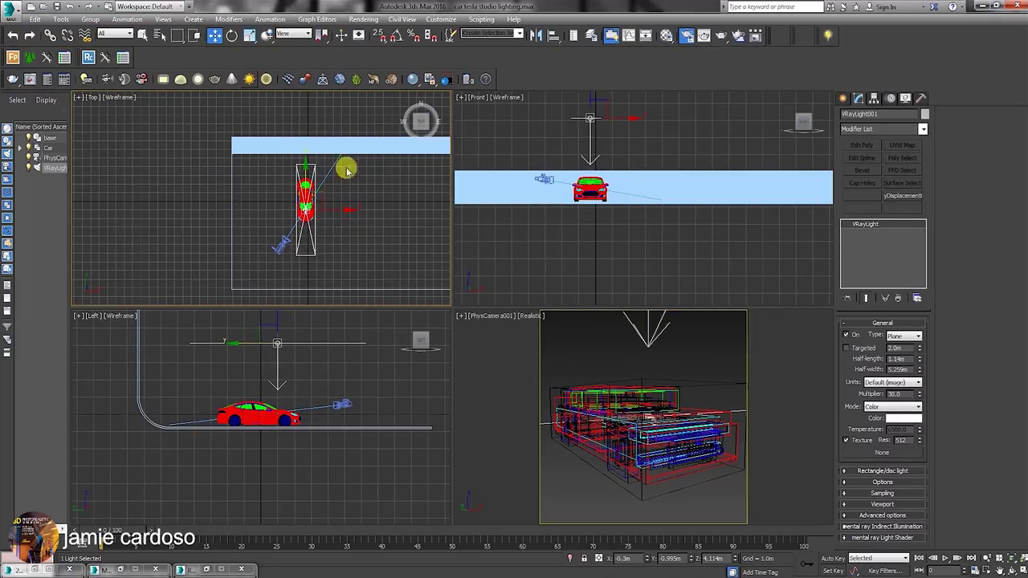
- Set the plane light's multiplier to 60, keep its colour white, and make the light invisible
click(898, 419)
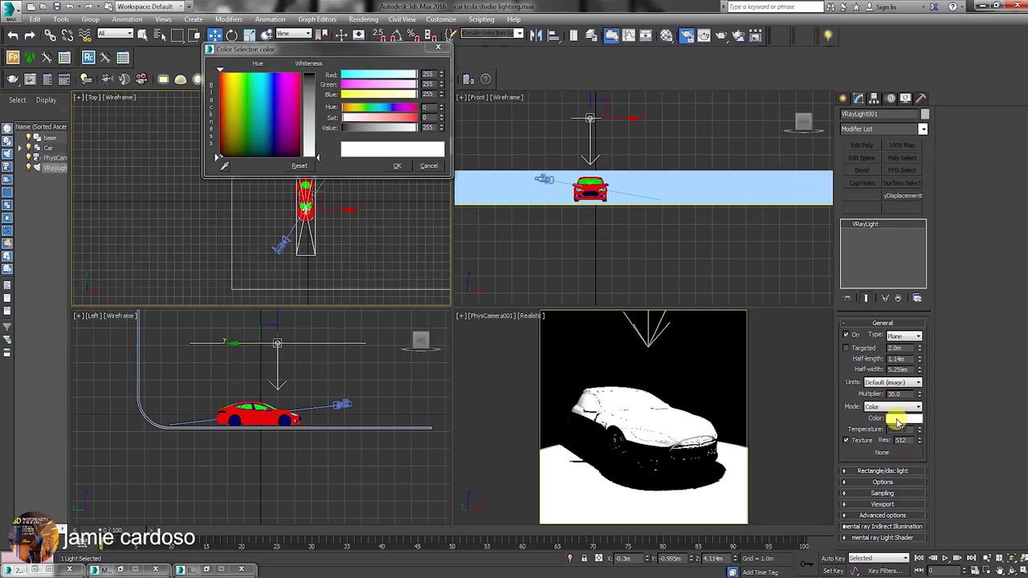
drag(903, 393, 865, 394)
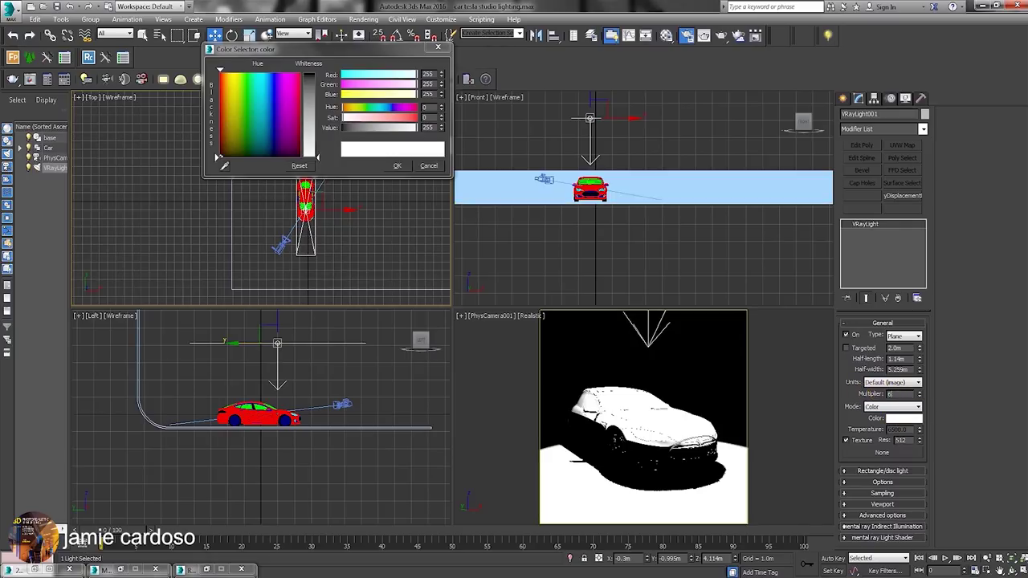
text(60)
key(Return)
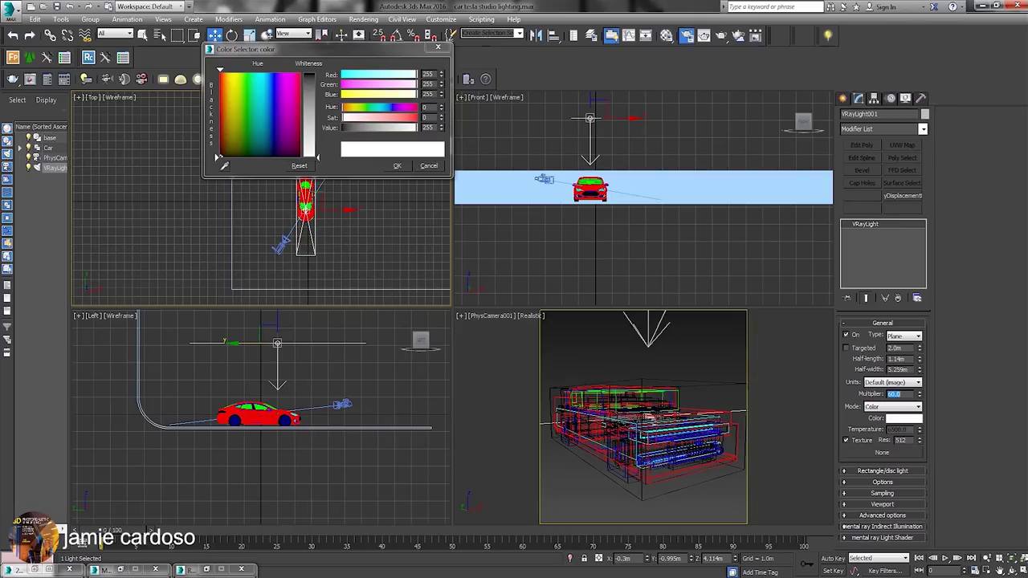
click(887, 482)
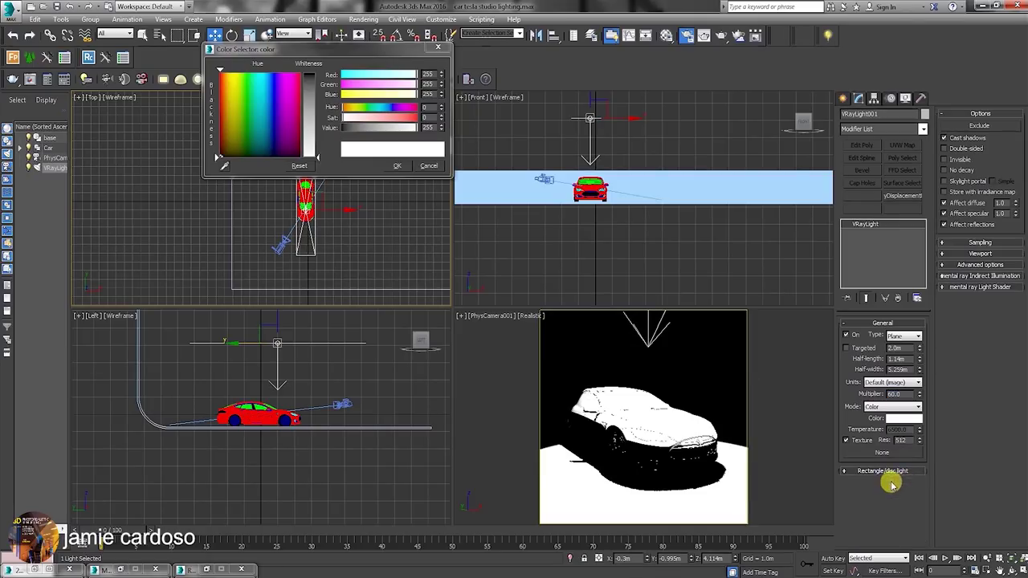
click(946, 159)
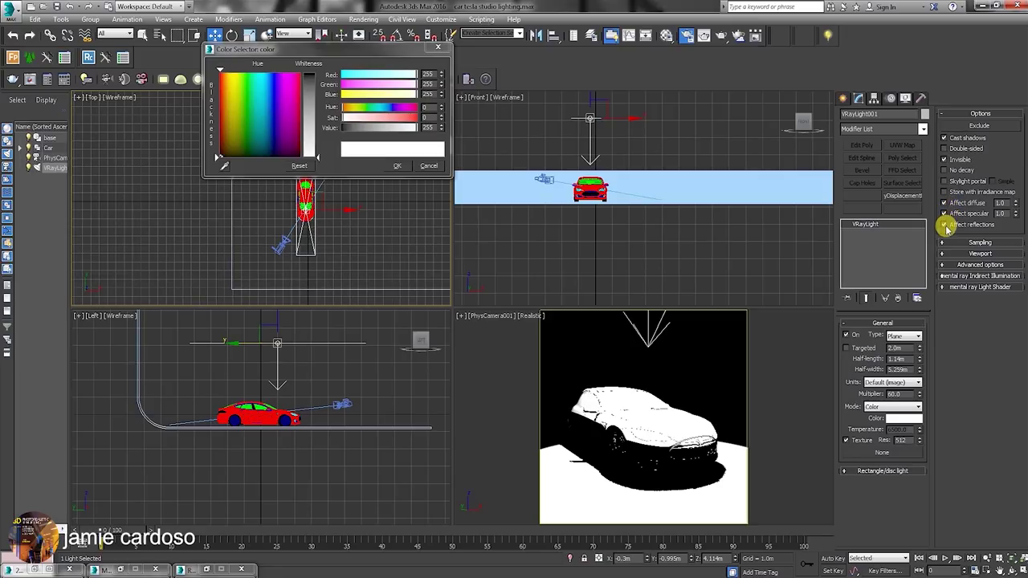
click(397, 165)
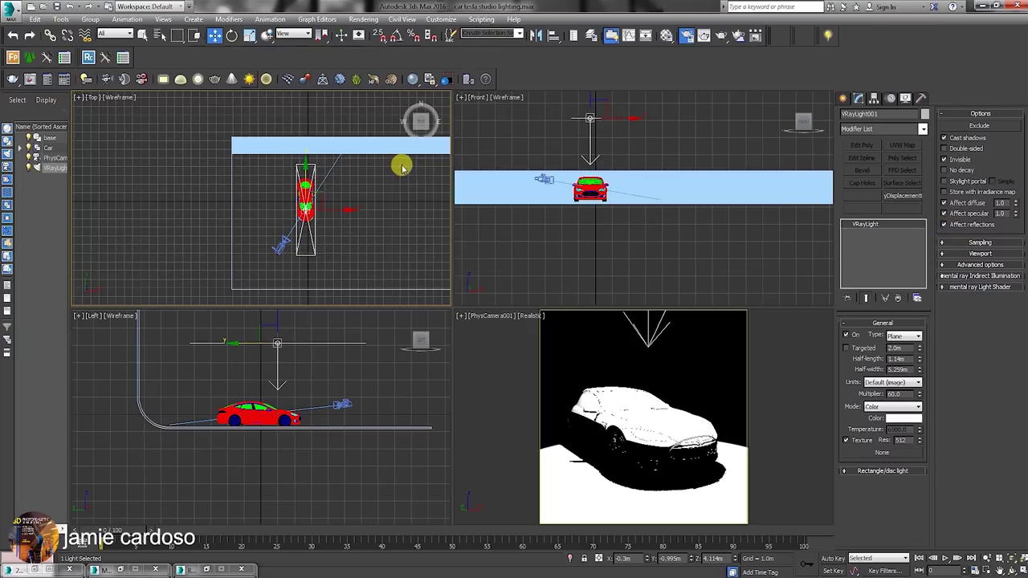
- Rename the plane light as VRayLight_soft box
click(860, 105)
click(944, 138)
click(860, 98)
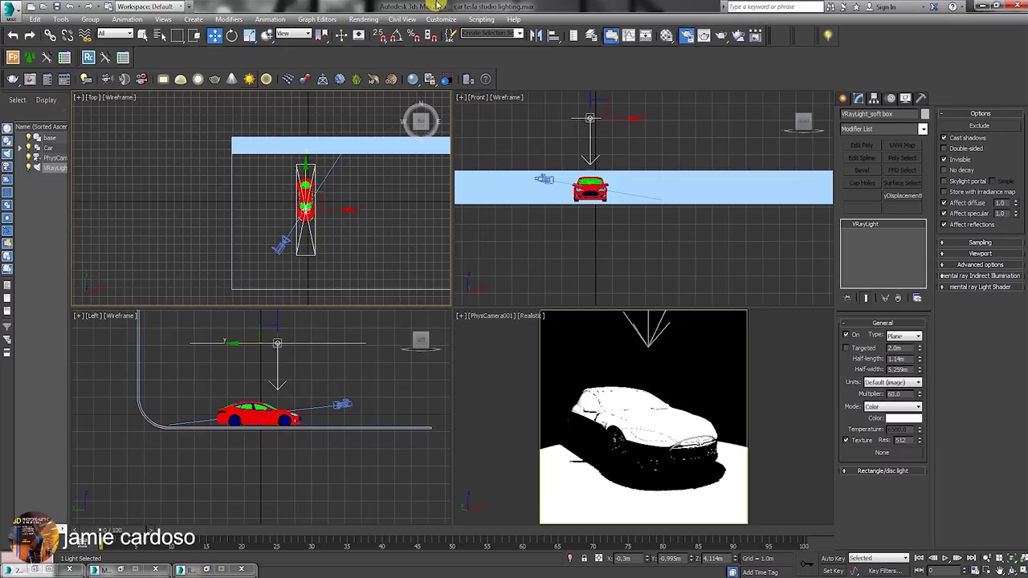
- Switch the scene's exposure control to VRay Exposure Control and move the Environment and Effects window clear of the camera view
key(8)
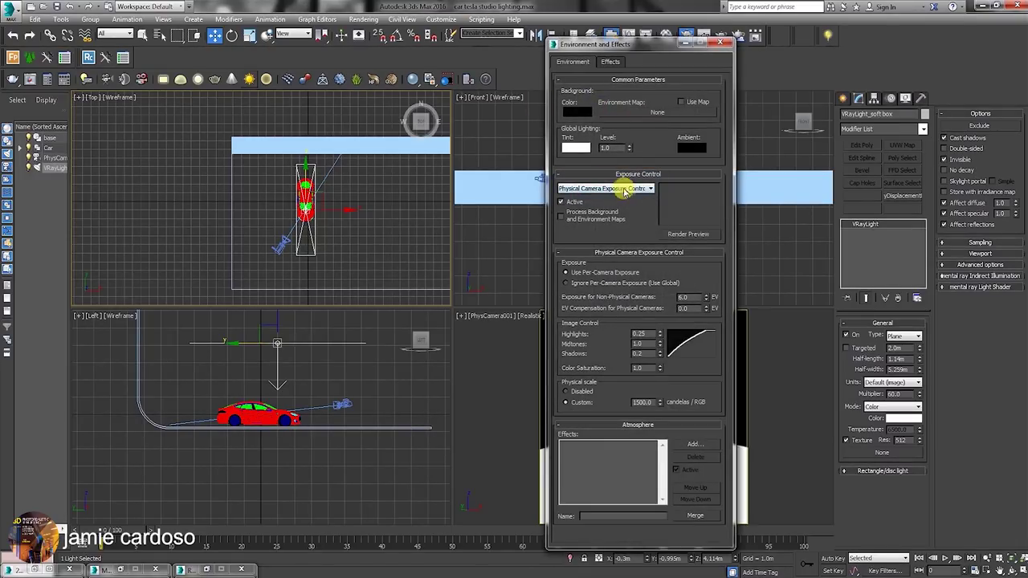
click(611, 189)
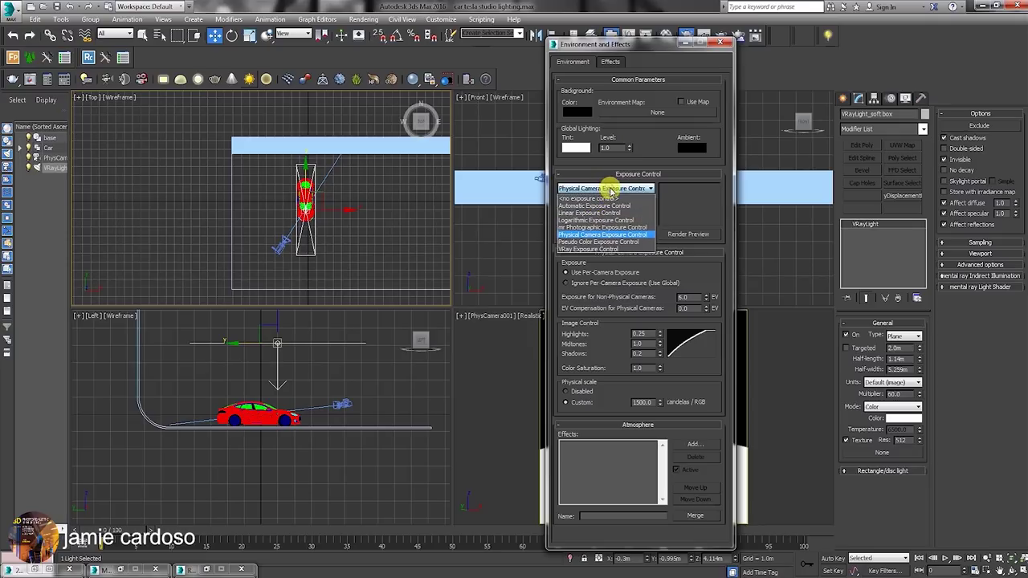
click(593, 240)
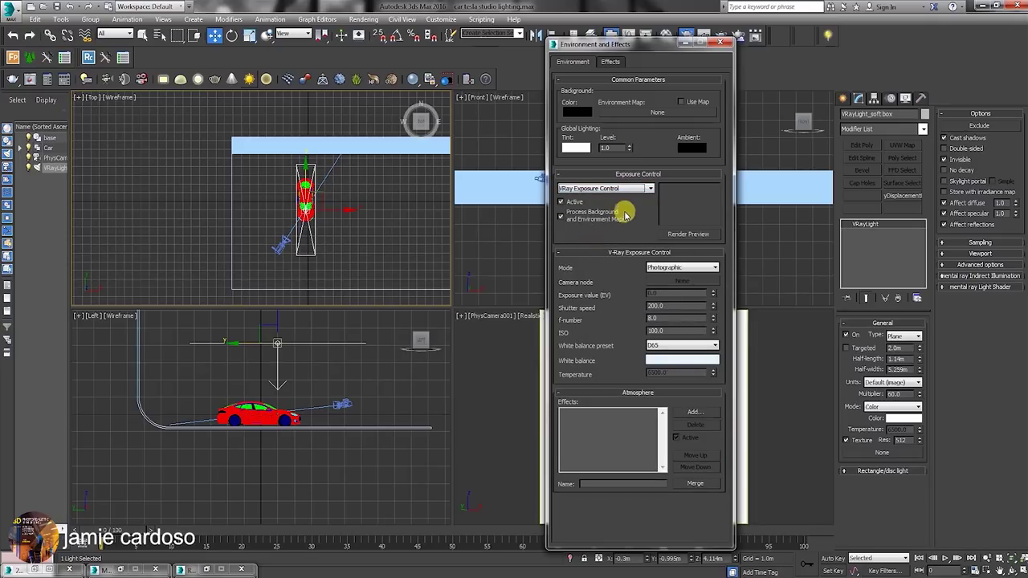
drag(659, 47, 330, 45)
- Change the PhysCamera001 viewport's display from Realistic to Shaded and select the base backdrop
click(530, 317)
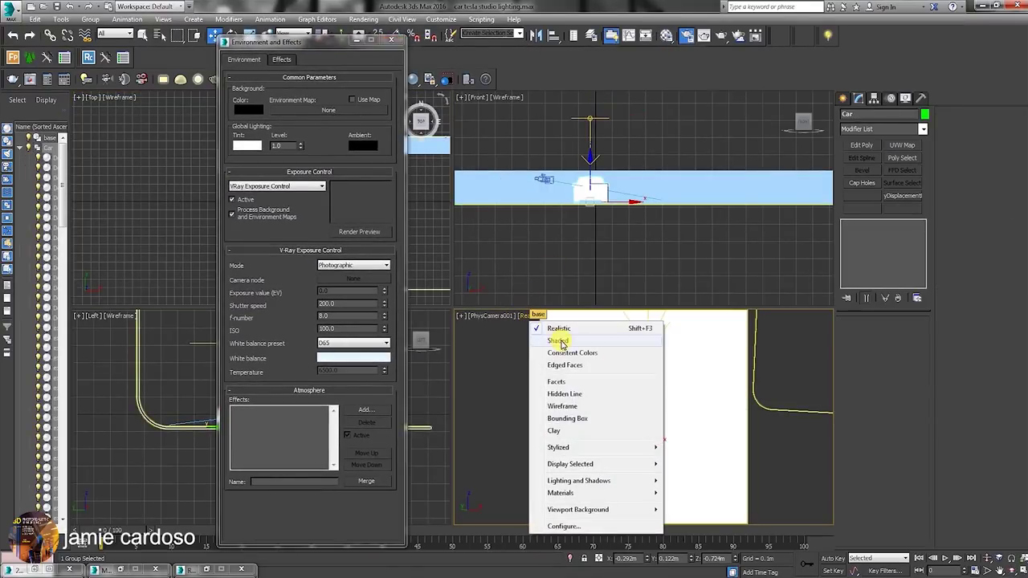
click(559, 341)
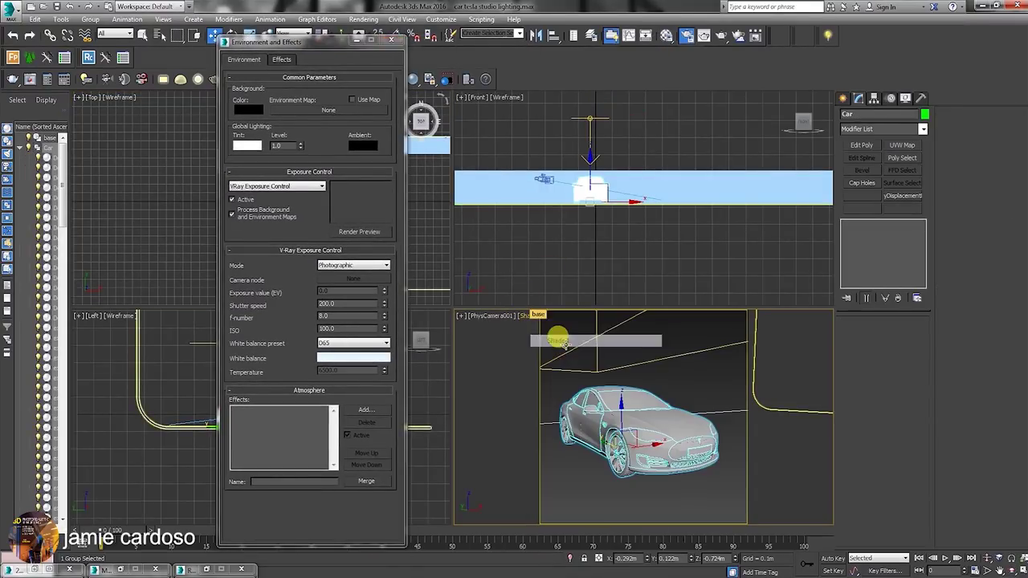
click(679, 487)
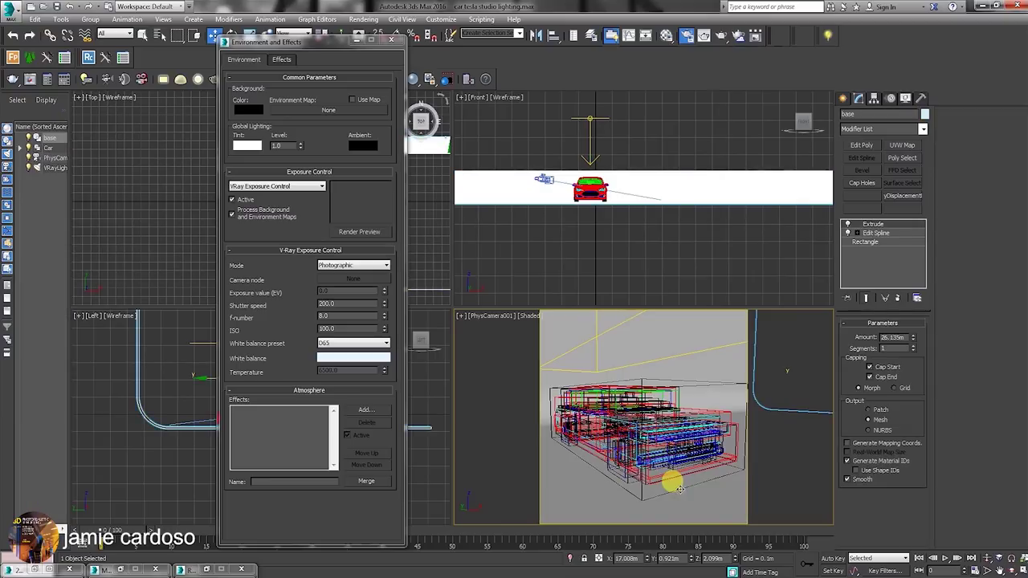
- Render the PhysCamera001 view, shift the frame buffer aside, and select the soft box light in the Front view
click(720, 35)
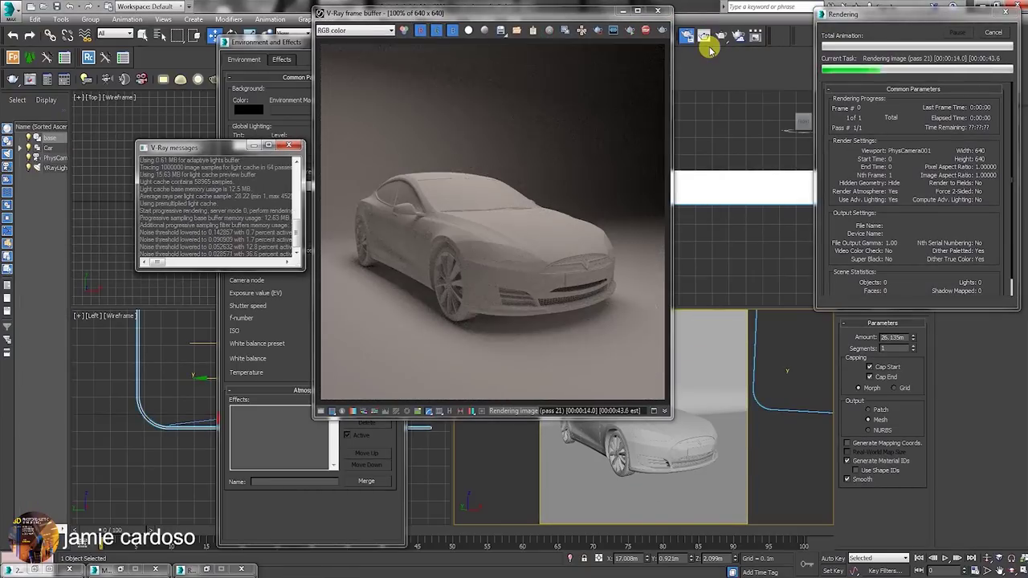
drag(562, 18, 439, 131)
click(616, 146)
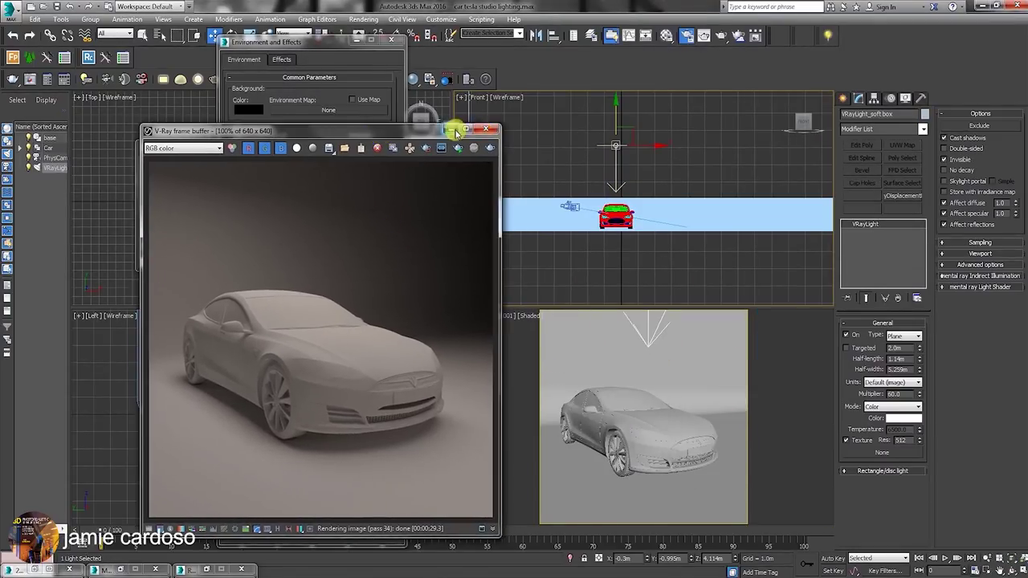
- Minimise the frame buffer and V-Ray messages windows and move the red Tesla reference image clear of the Top view
click(456, 129)
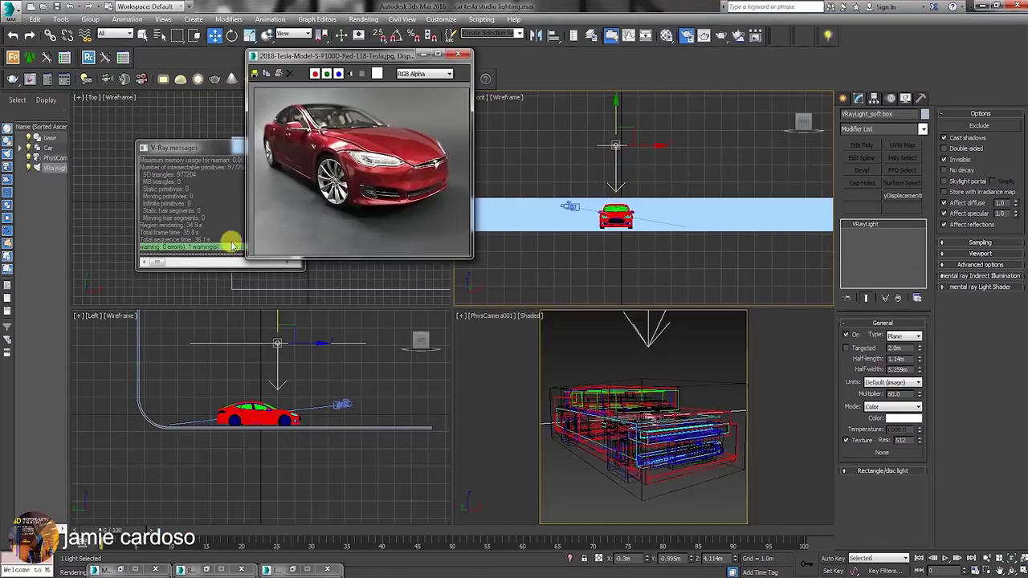
drag(426, 56, 592, 46)
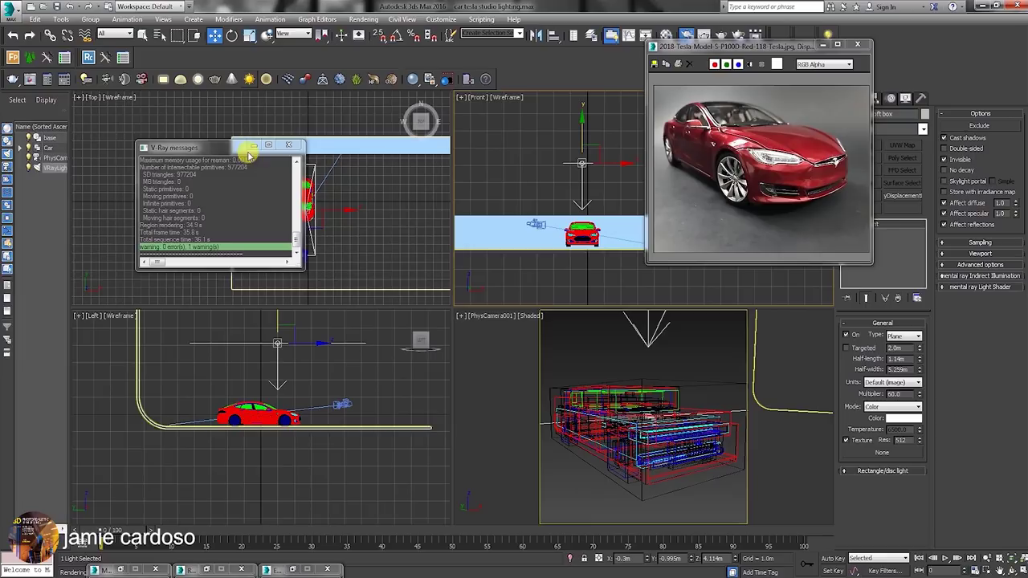
click(253, 145)
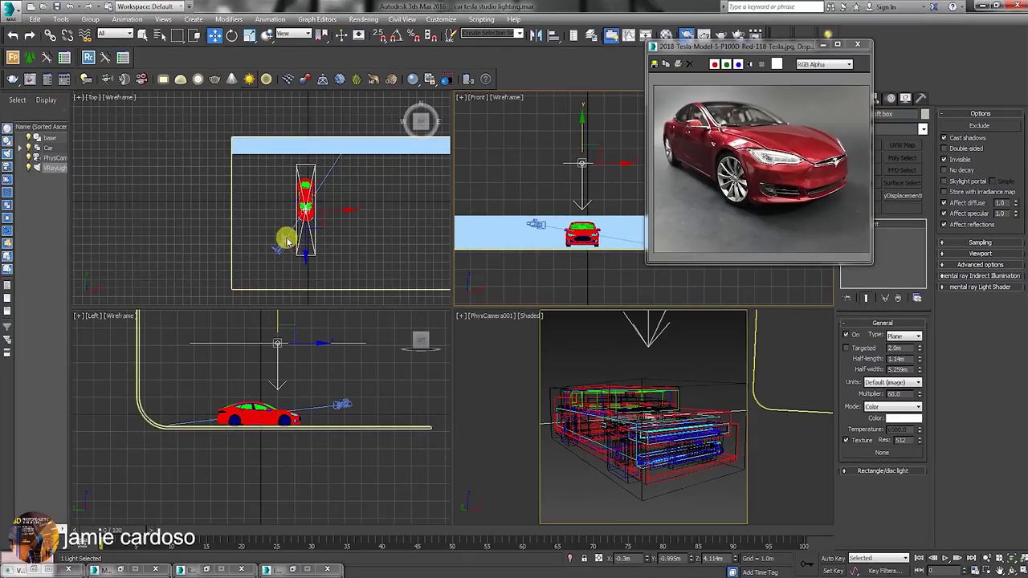
- Resize the overhead soft box to a half-length of about 1.2 m and half-width of about 5 m, repositioning it over the car
scroll(281, 231, up, 2)
click(336, 176)
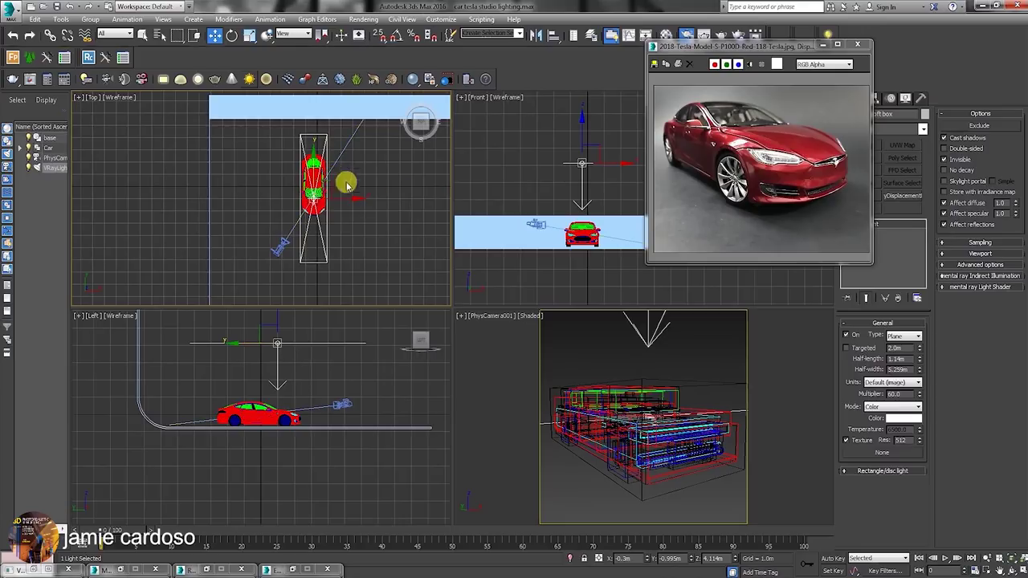
mouse_move(919, 360)
mouse_down()
mouse_move(910, 352)
mouse_move(914, 377)
mouse_up()
middle_drag(276, 196, 285, 224)
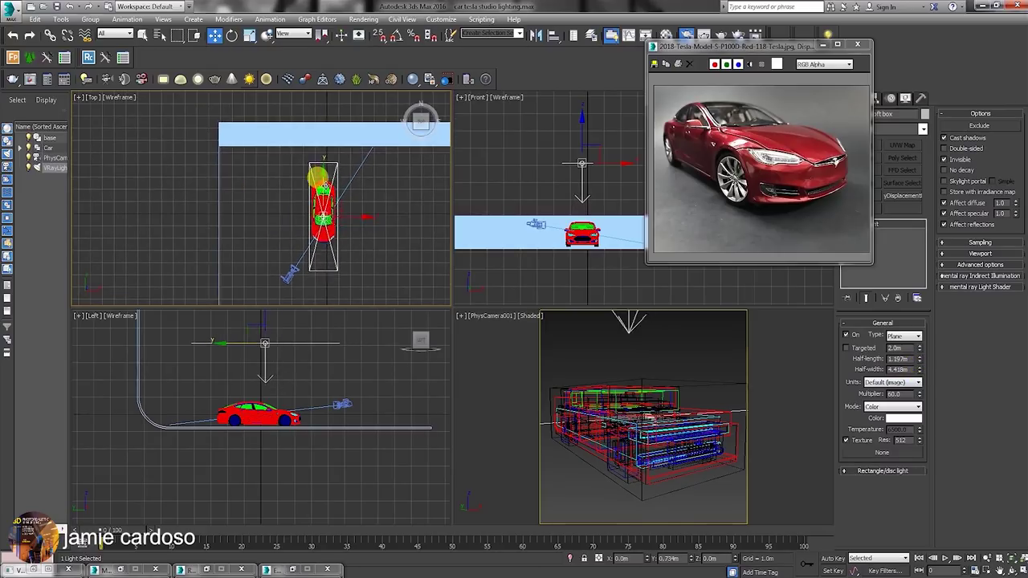
drag(920, 368, 916, 358)
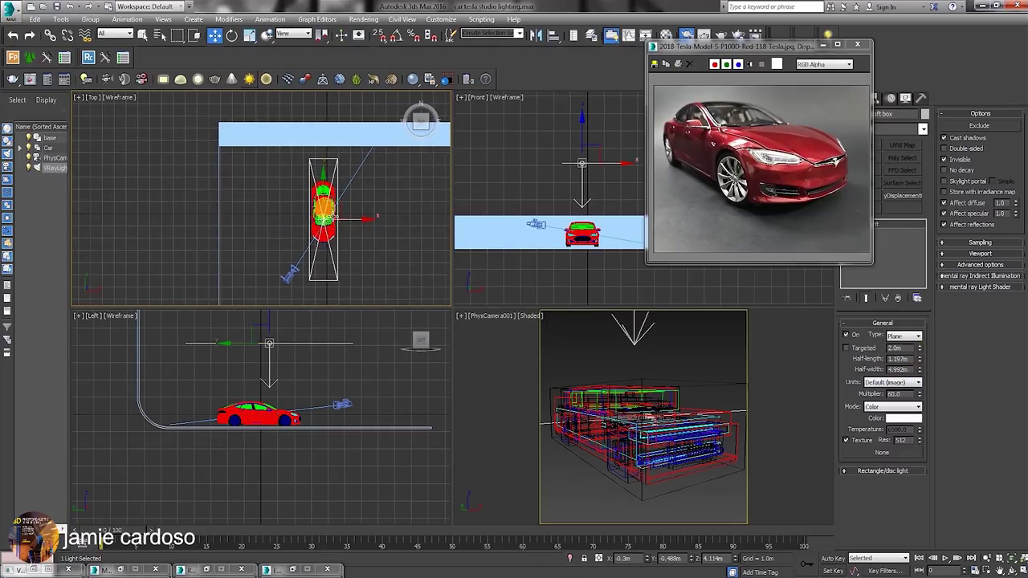
- Draw a small plane VRayLight beside the rear of the car in the Top view, about 0.21 m half-length by 0.58 m half-width
drag(690, 45, 599, 34)
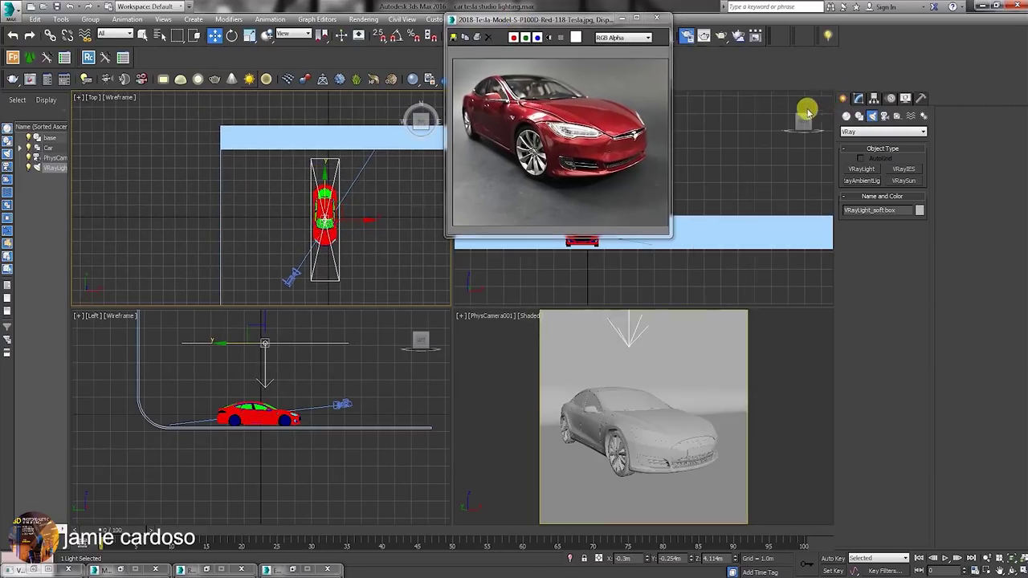
click(870, 171)
middle_drag(310, 223, 314, 230)
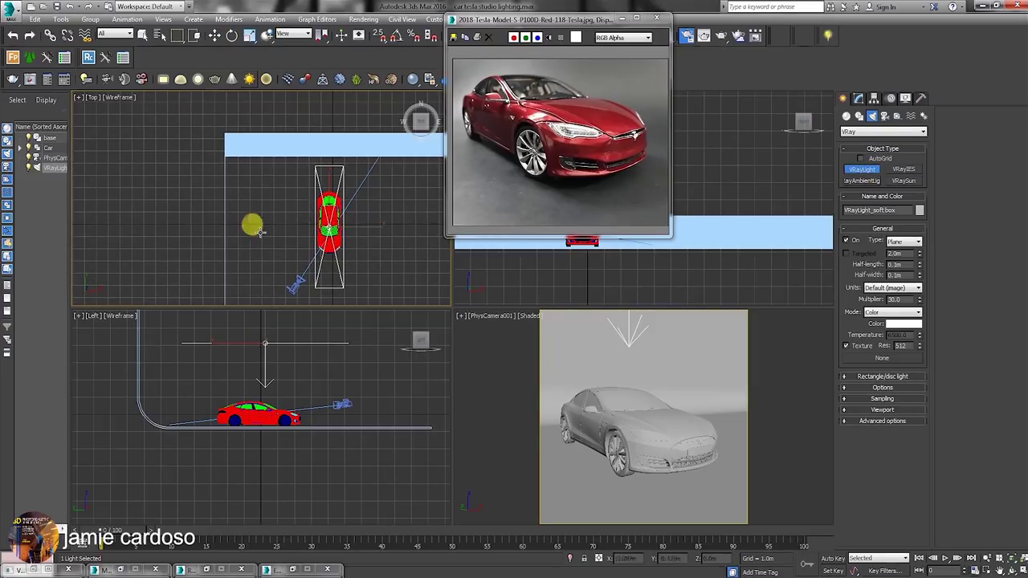
scroll(296, 224, up, 2)
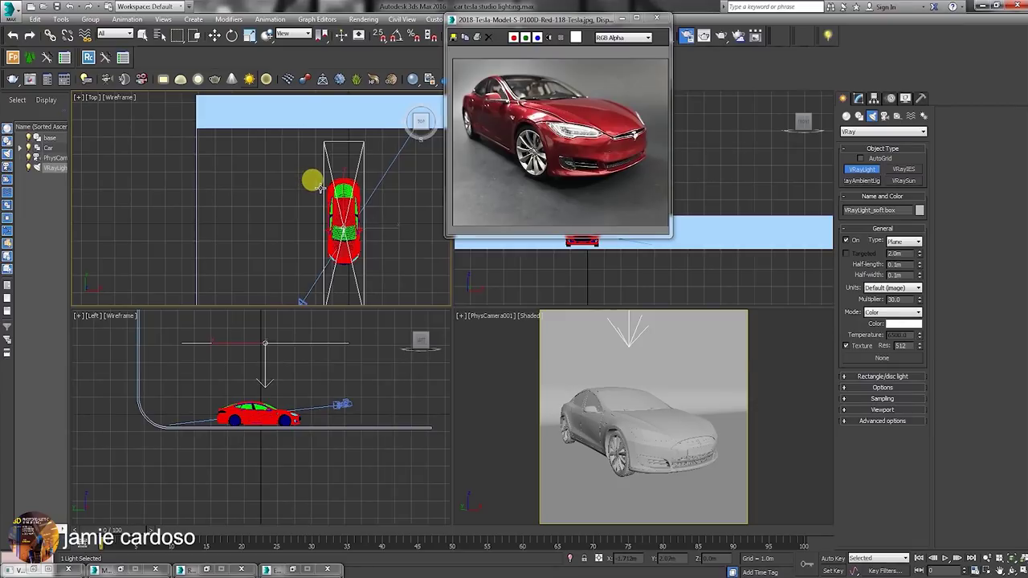
drag(320, 188, 329, 191)
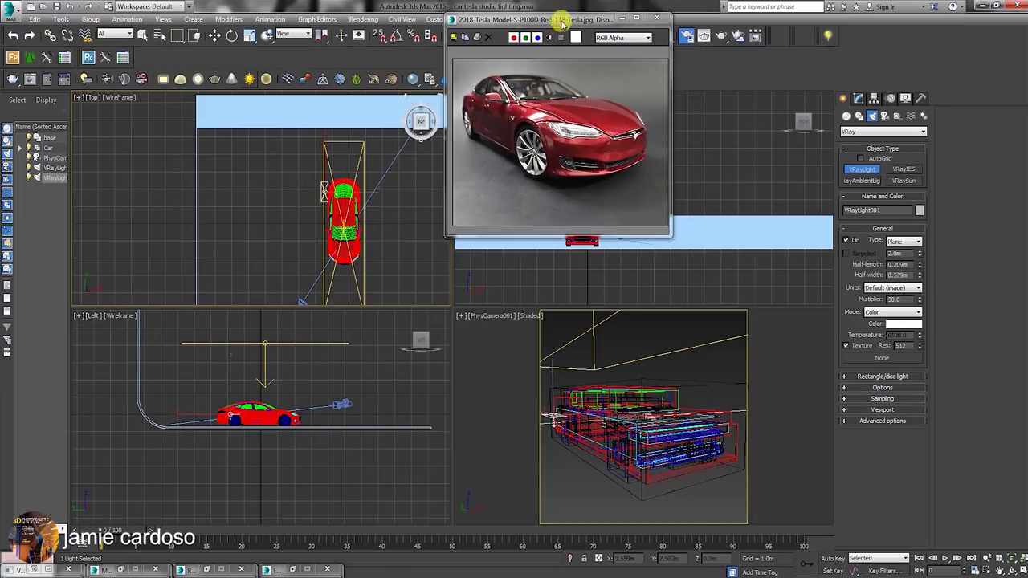
- Move the reference image off the Front view and raise the new light to a height of about 0.92 m
drag(563, 24, 402, 43)
mouse_move(583, 184)
middle_down()
mouse_move(627, 149)
mouse_move(589, 170)
middle_up()
scroll(624, 160, up, 5)
right_click(580, 145)
drag(595, 148, 597, 104)
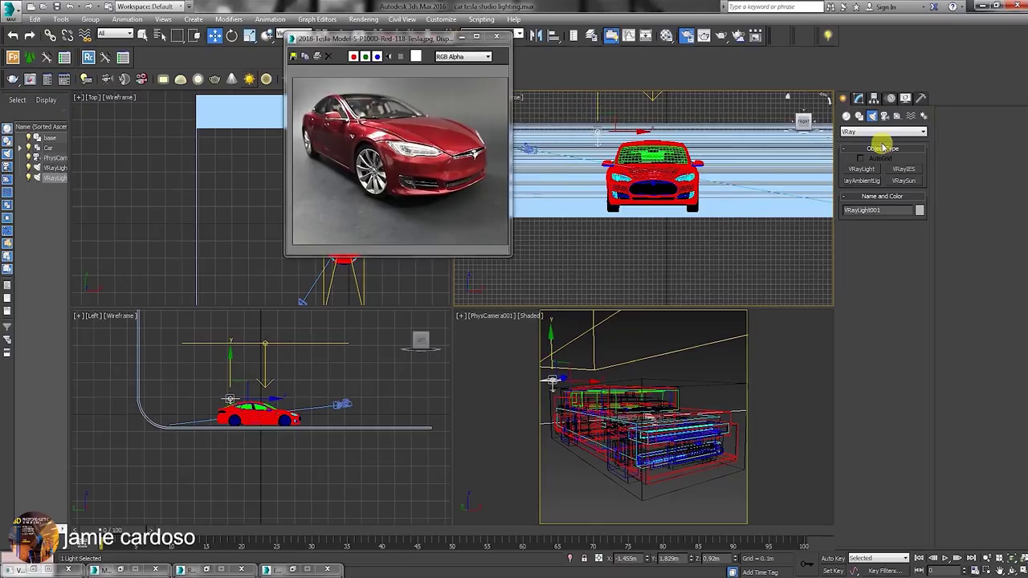
- Draw a Tape helper upward from the floor behind the car in the Left view to gauge the light's height
click(897, 116)
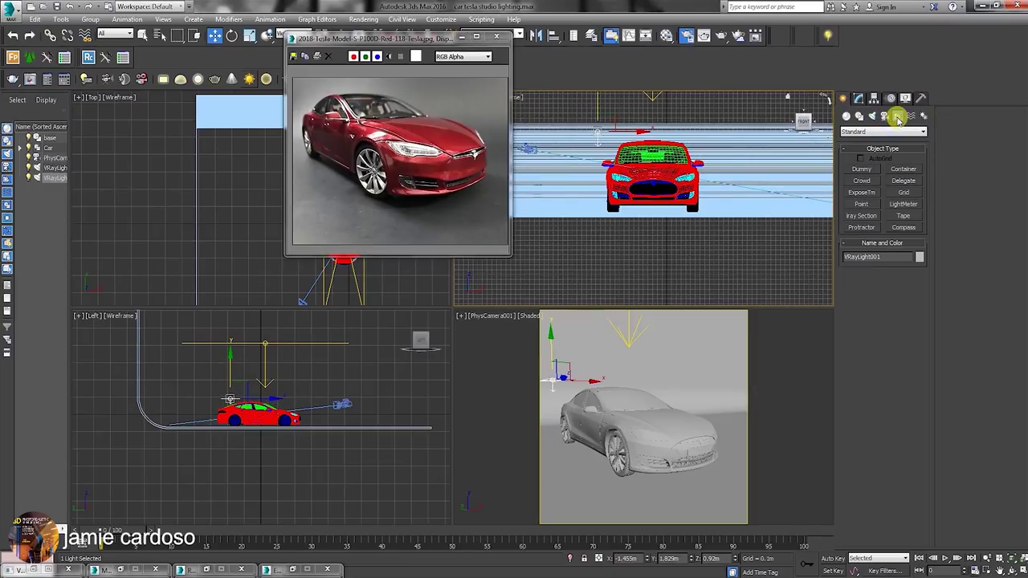
click(903, 216)
scroll(690, 241, up, 4)
scroll(655, 257, up, 4)
scroll(304, 417, up, 5)
drag(233, 474, 254, 374)
- Adjust the new light's height in the Left view to about 1.36 m and move the reference image clear of the other views
right_click(251, 410)
scroll(256, 366, up, 4)
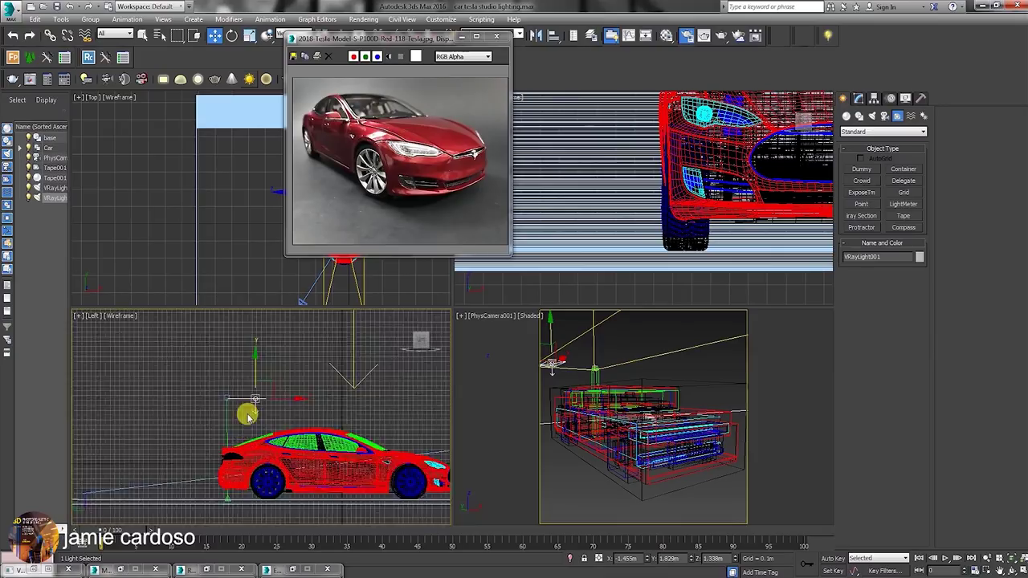
drag(258, 361, 253, 415)
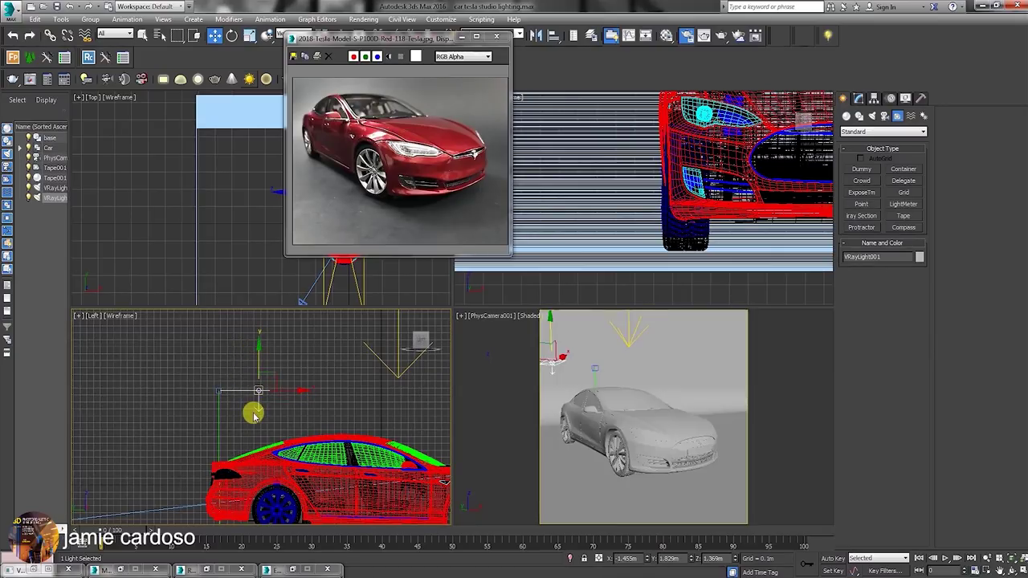
middle_drag(261, 408, 247, 379)
drag(245, 337, 245, 338)
drag(379, 40, 123, 115)
middle_drag(242, 348, 284, 358)
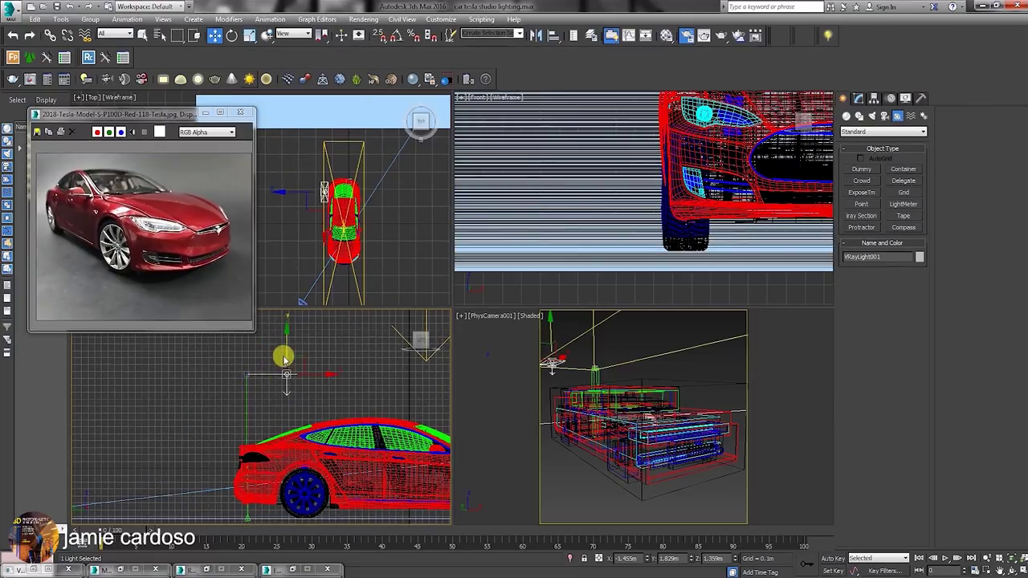
- Delete the tape helper, then select the new light and rename it VRayLight_floodlight
click(247, 517)
key(Delete)
click(287, 371)
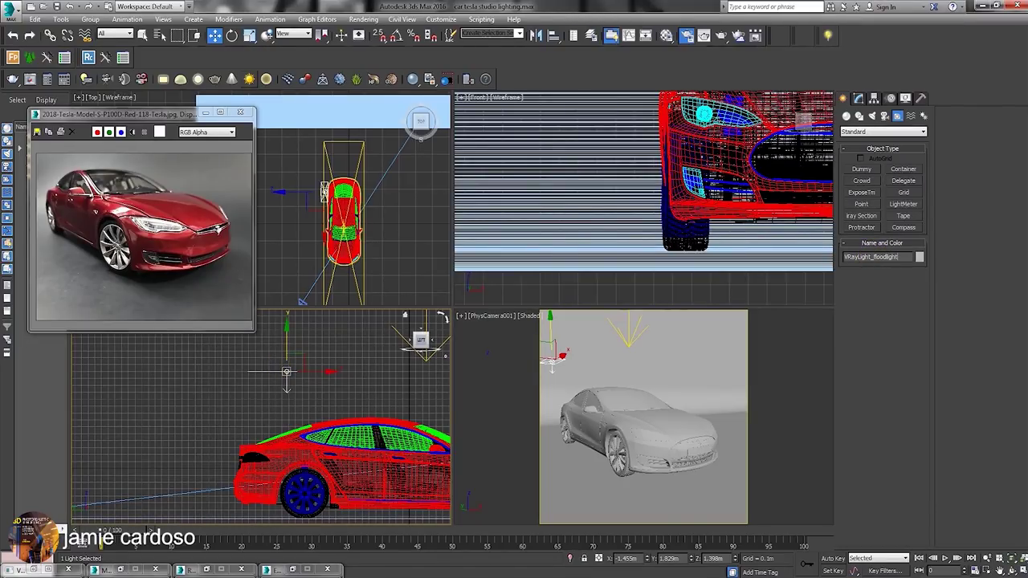
- Set the floodlight's half-length to 0.3 m and its half-width to 0.1 m
click(856, 98)
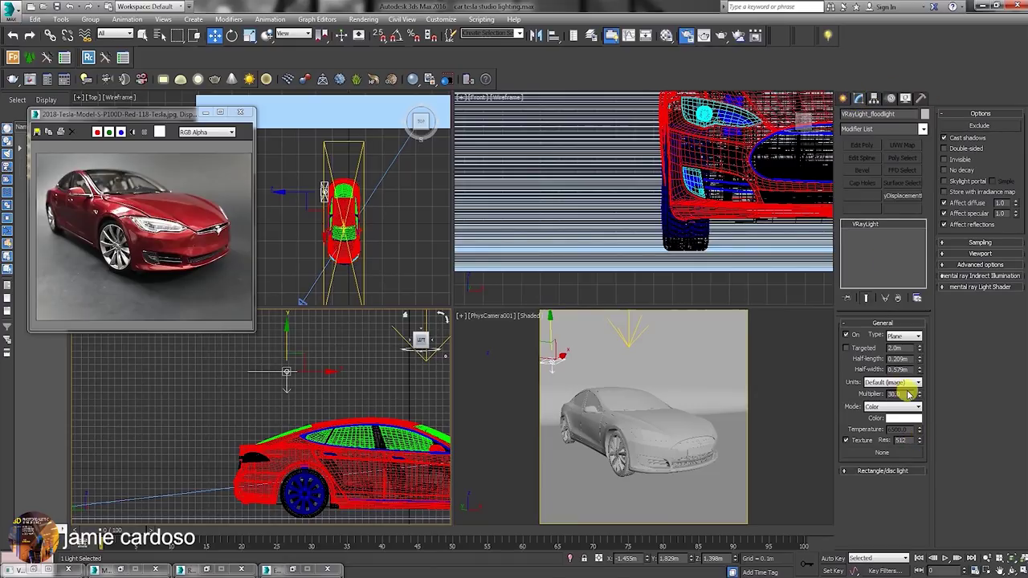
drag(892, 358, 938, 357)
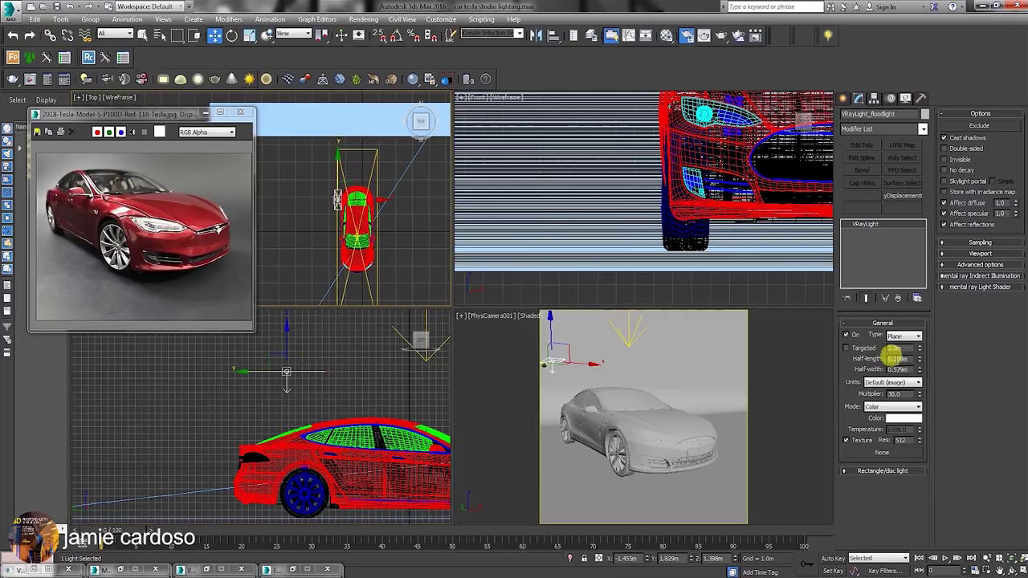
text(3)
key(Return)
drag(892, 358, 936, 372)
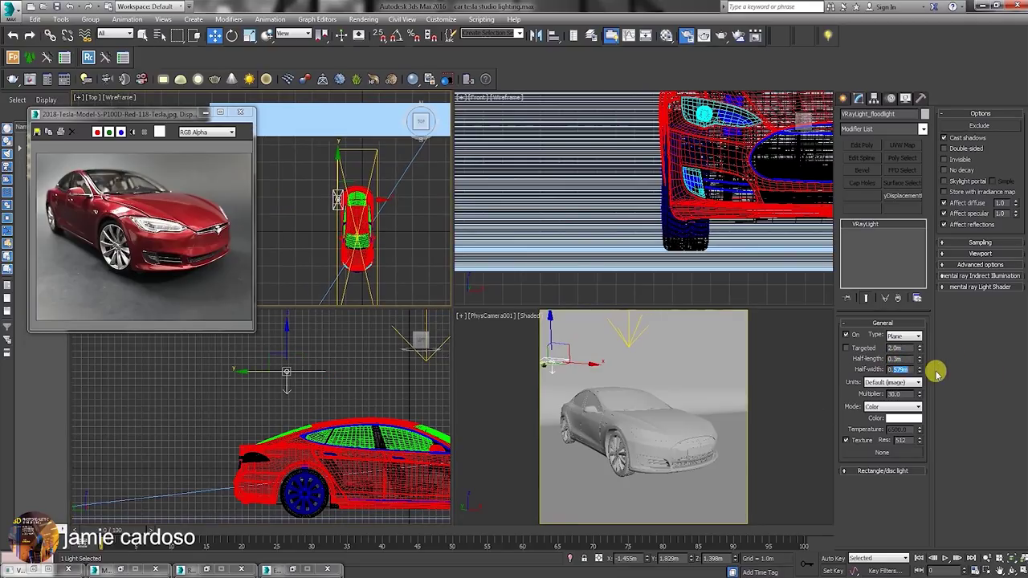
text(1)
key(Return)
- Try to rotate the floodlight freehand by about 90 degrees in the Top view, and undo the rotation
scroll(346, 204, up, 5)
key(e)
drag(373, 208, 405, 266)
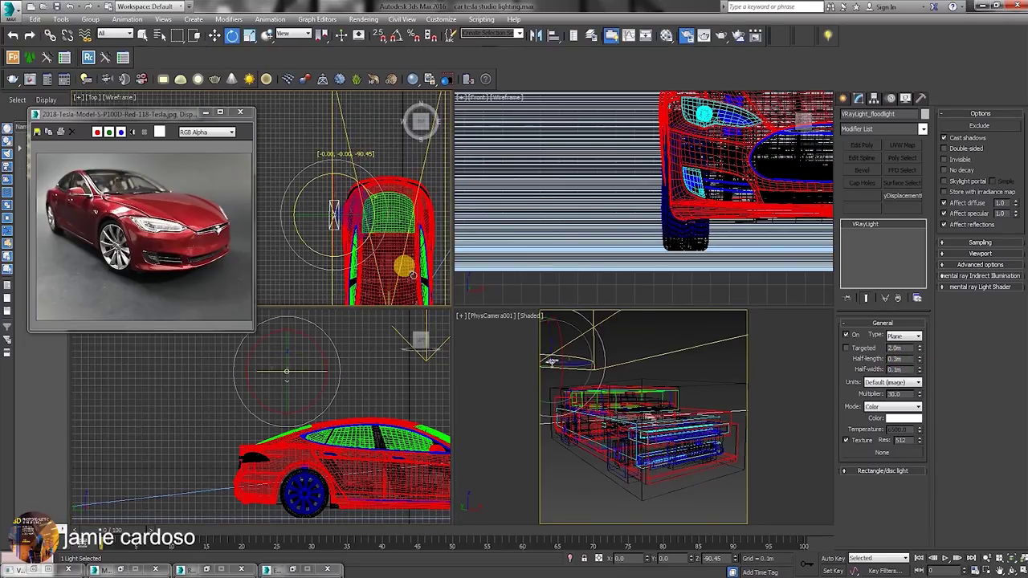
key(ctrl+z)
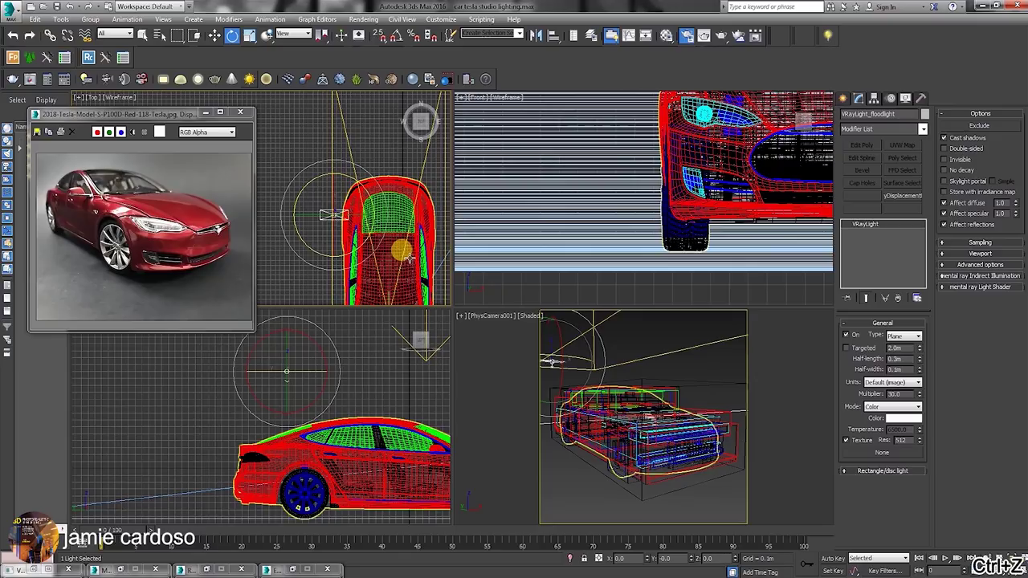
- Enable angle snapping and check its angle increment in the Grid and Snap Settings
click(396, 35)
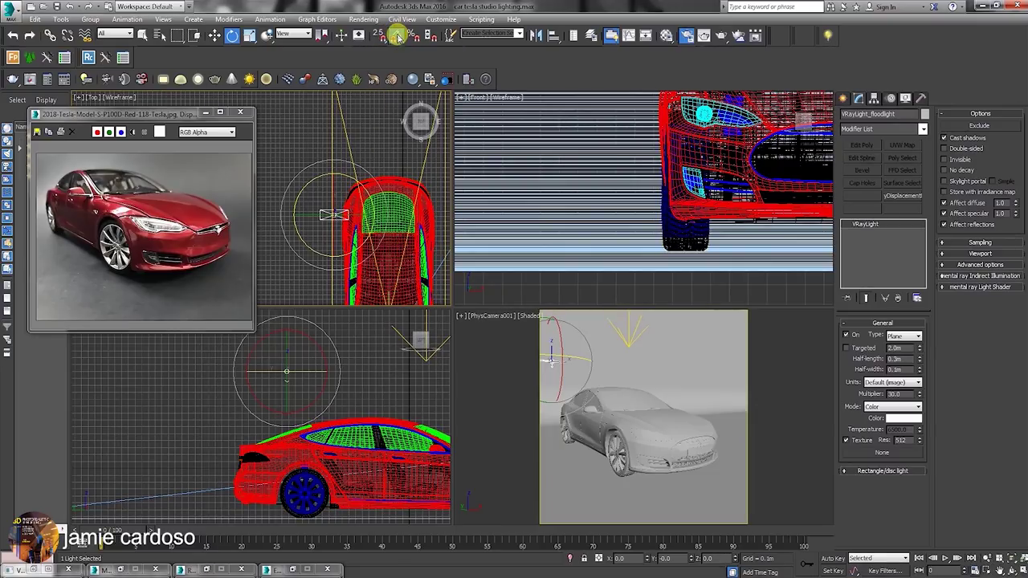
drag(361, 174, 356, 176)
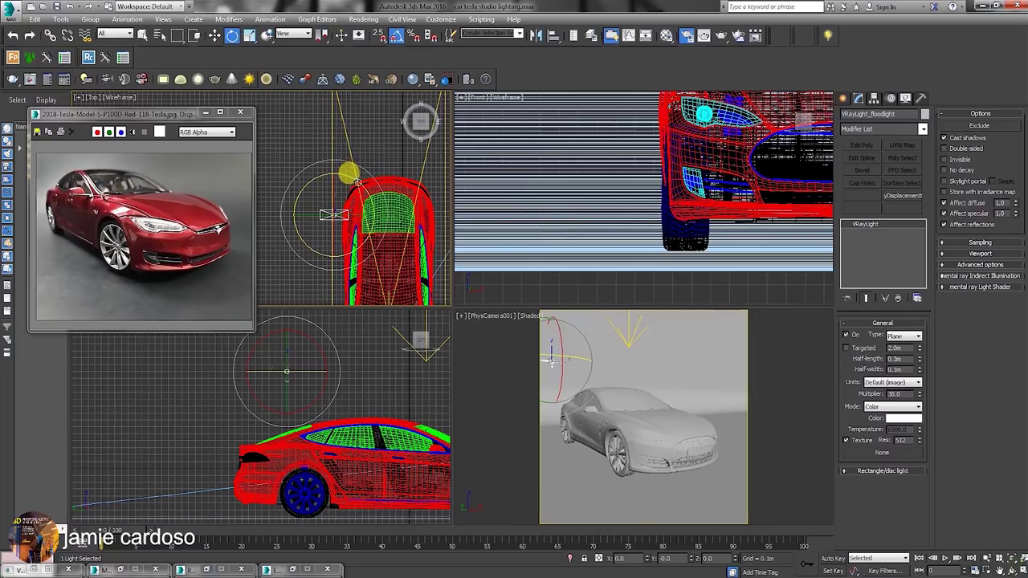
right_click(395, 35)
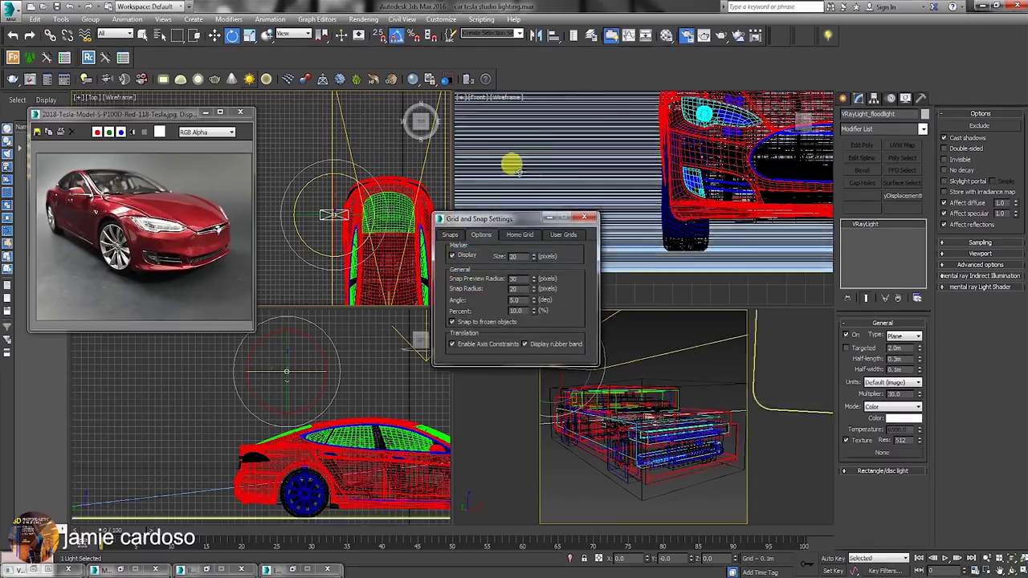
click(451, 235)
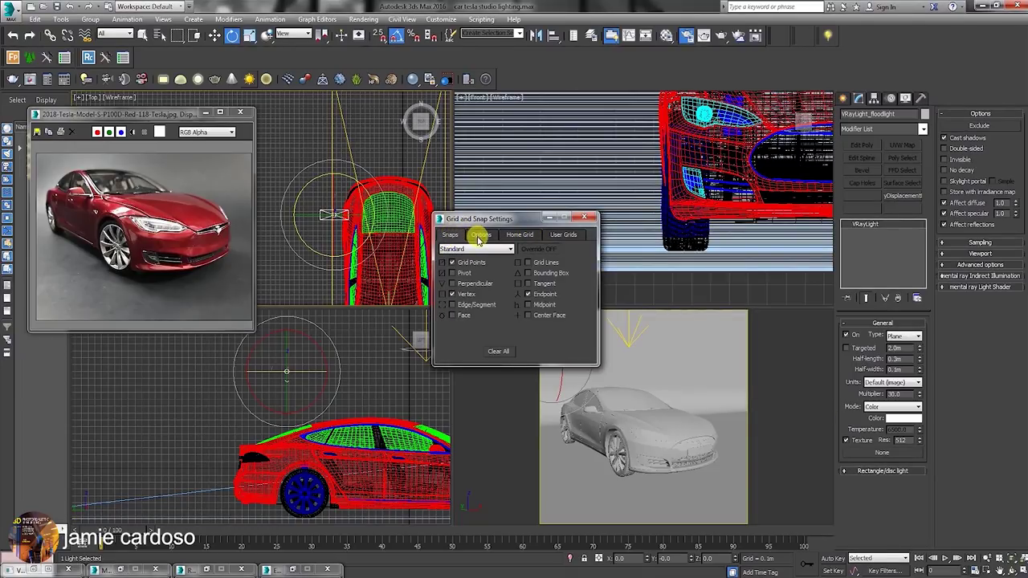
click(479, 236)
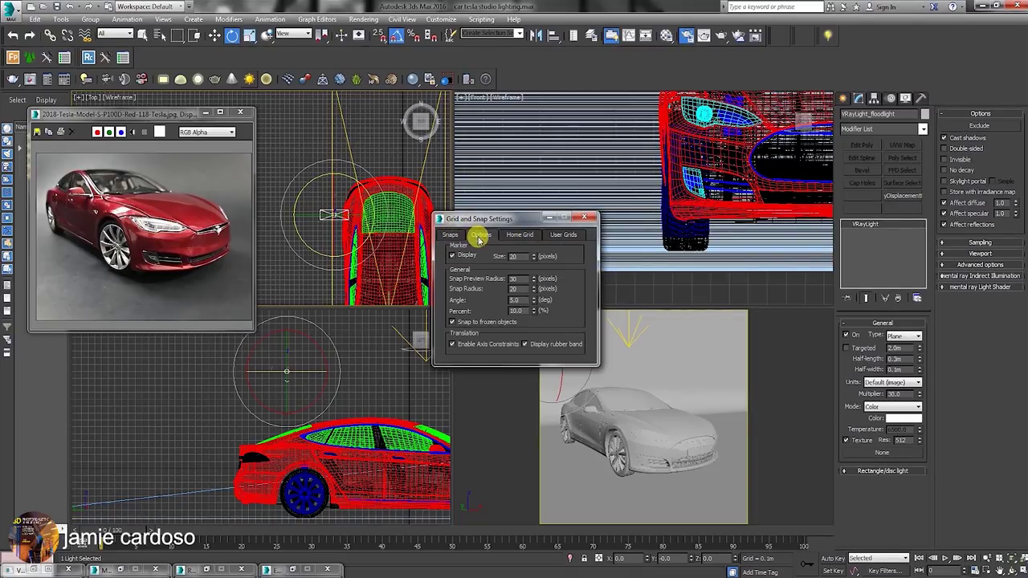
double_click(515, 300)
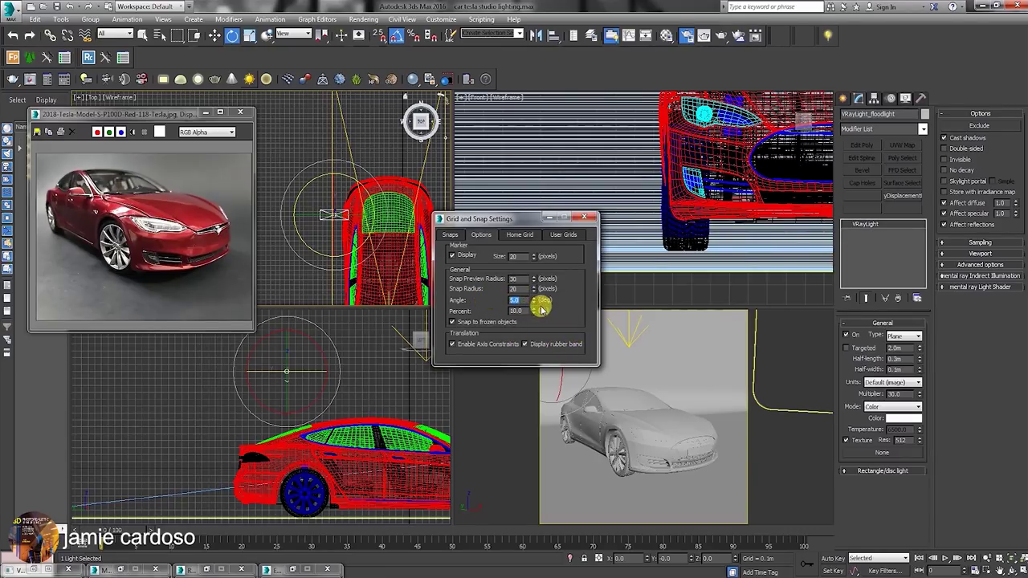
click(590, 217)
- Rotate the floodlight -90 degrees about Z with angle snap and move it slightly closer to the car's side in the Top view
drag(356, 179, 373, 252)
drag(551, 362, 551, 362)
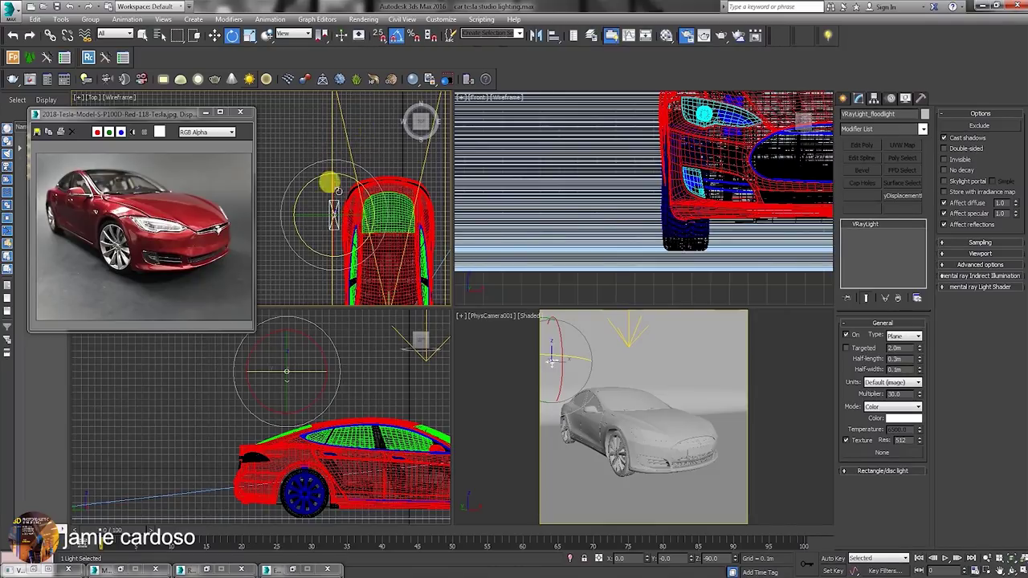
key(w)
right_click(341, 212)
drag(347, 212, 365, 215)
click(354, 217)
scroll(329, 203, down, 2)
middle_drag(329, 204, 317, 160)
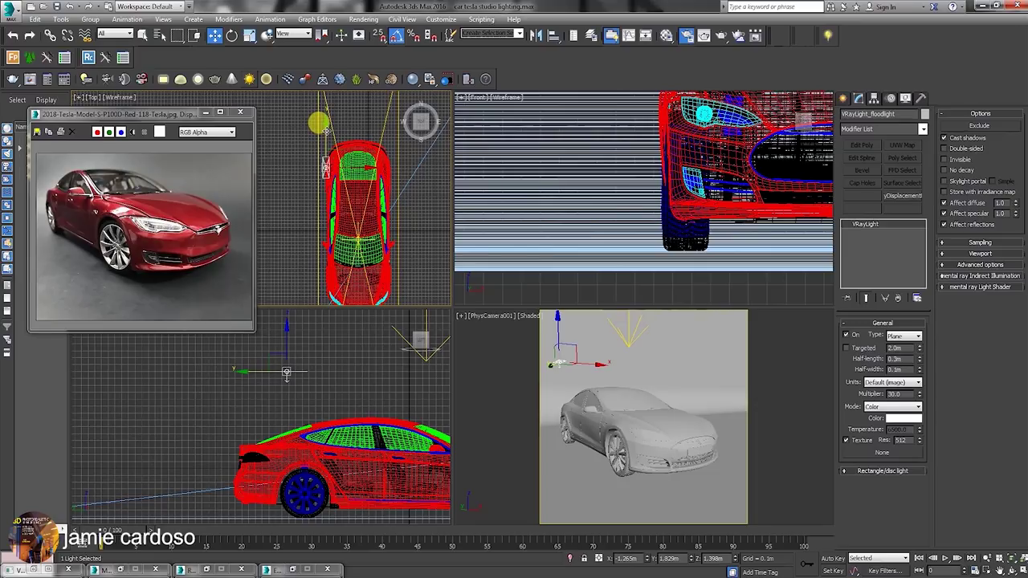
- Clone the floodlight towards the front of the car as one instance named VRayLight_floodlight001
drag(325, 167, 325, 232)
shift+drag(325, 193, 329, 187)
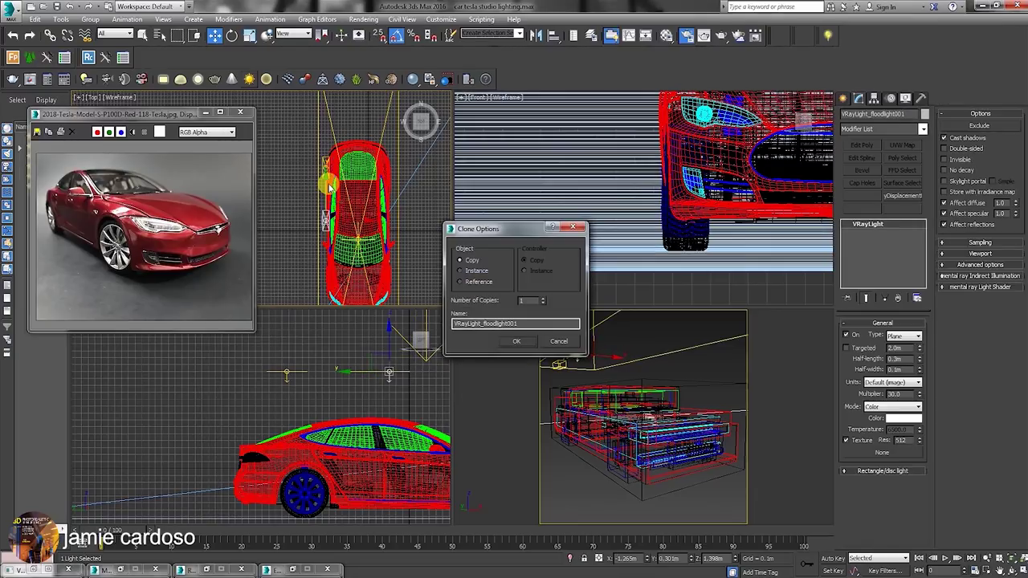
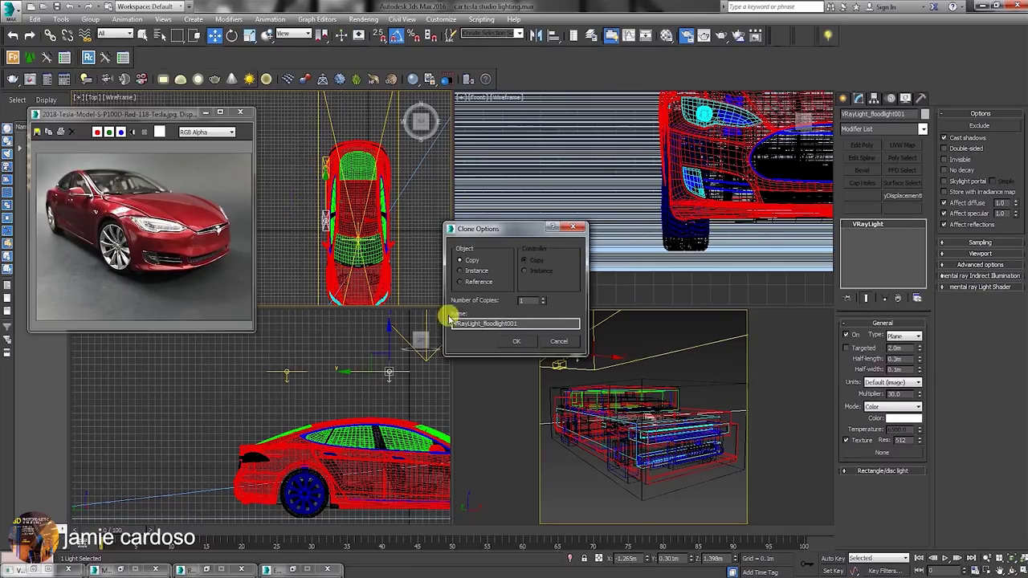
click(466, 272)
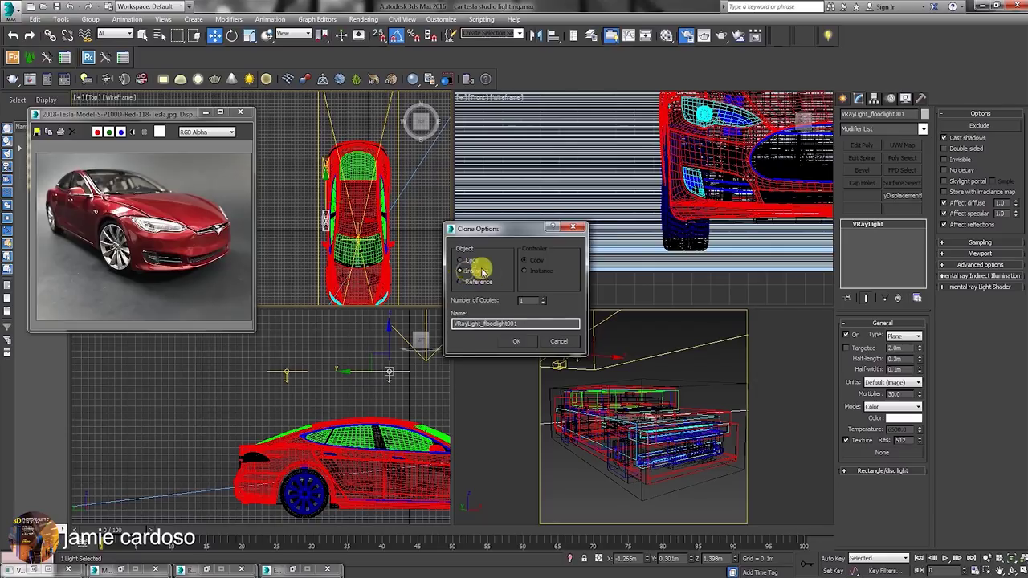
click(518, 343)
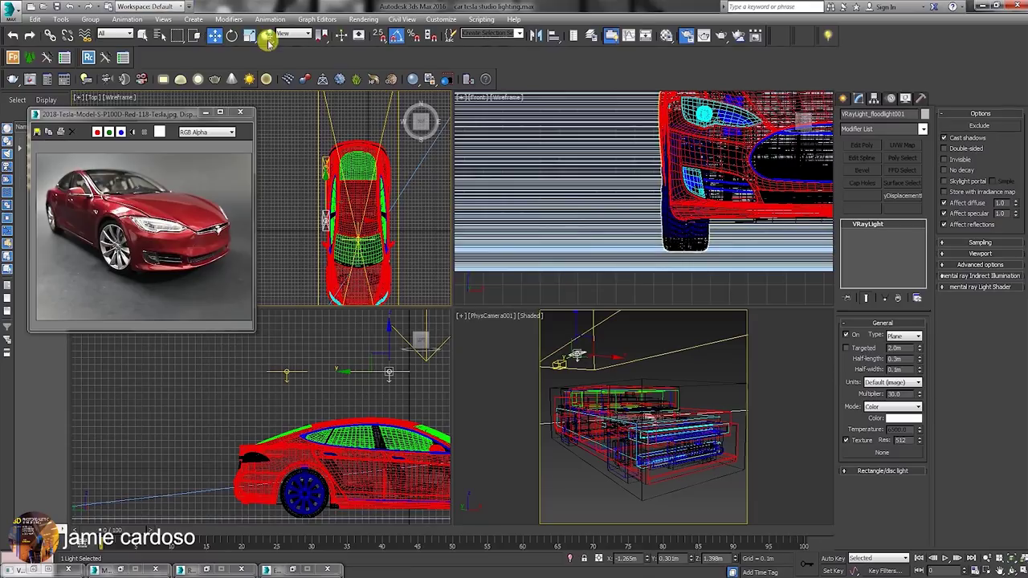
- Try to scale the cloned floodlight in the Top view, undo the scaling and return to the Move tool
click(251, 35)
mouse_move(313, 150)
mouse_down()
mouse_move(326, 176)
mouse_move(323, 151)
mouse_up()
drag(363, 220, 387, 224)
key(ctrl+z)
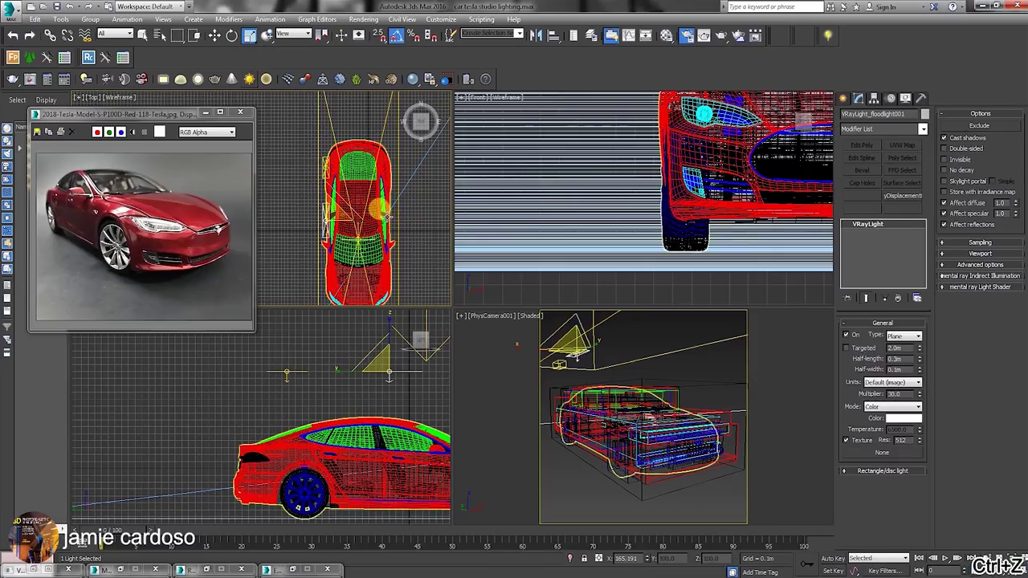
key(w)
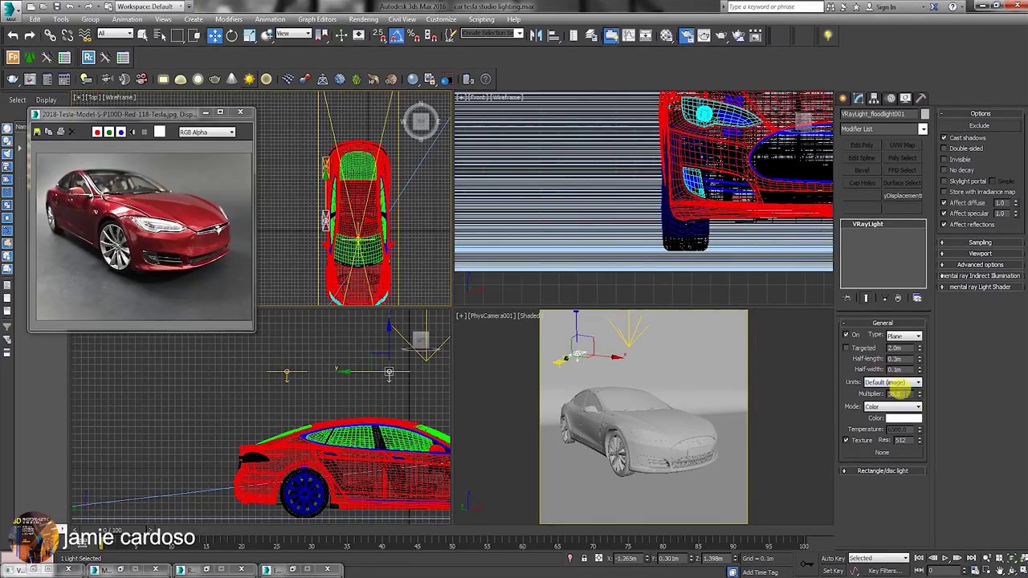
- Set the floodlight's multiplier to 55 and switch its intensity units to Radiant power (W)
double_click(898, 393)
text(55)
key(Return)
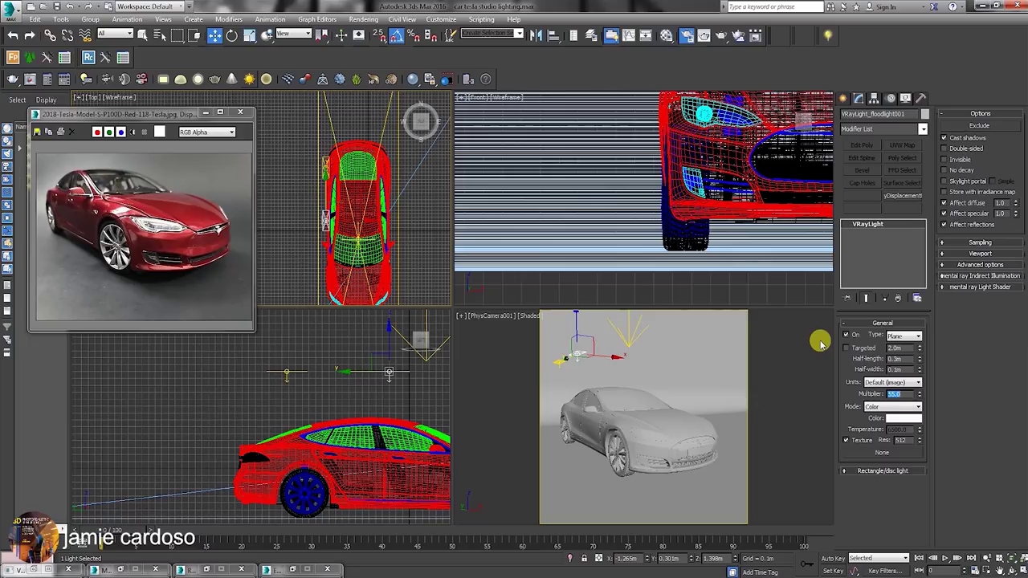
click(913, 381)
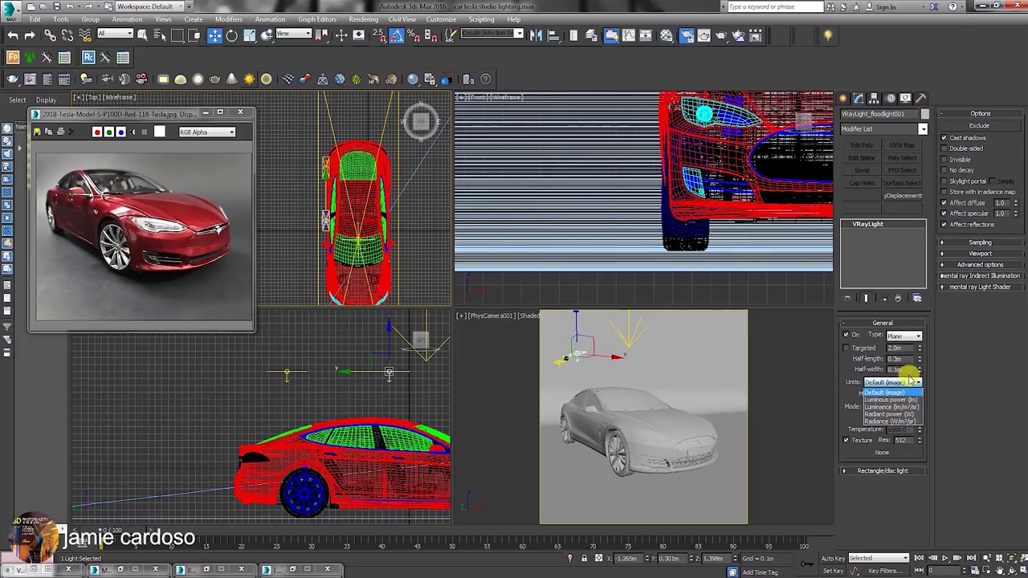
click(893, 413)
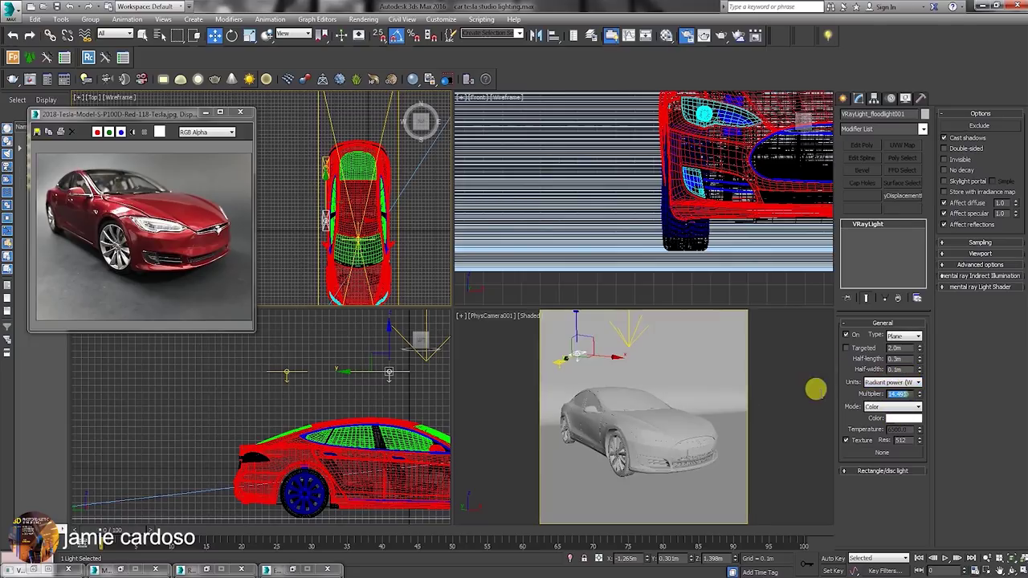
- Enter 55 as the multiplier of the selected VRayLight_floodlight001
text(55)
key(Return)
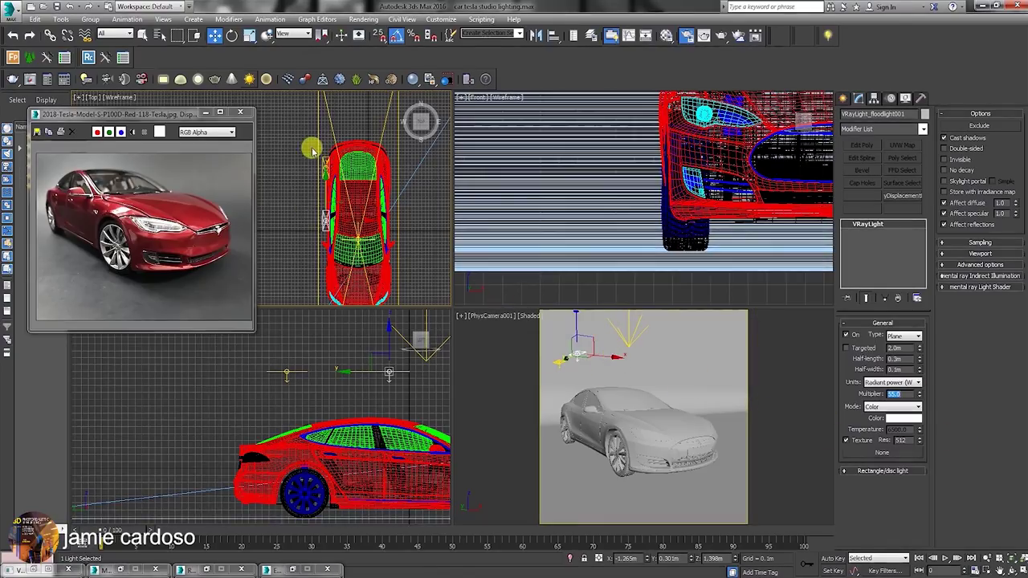
- Clone the floodlights as instances in the Top view, up to VRayLight_floodlight005, so three lights line each side of the car
click(326, 213)
mouse_move(326, 213)
mouse_down()
mouse_move(317, 177)
mouse_move(333, 265)
mouse_move(347, 228)
mouse_move(330, 155)
mouse_move(424, 159)
mouse_up()
click(514, 343)
key(e)
key(w)
click(515, 340)
shift+drag(398, 123, 399, 232)
click(515, 340)
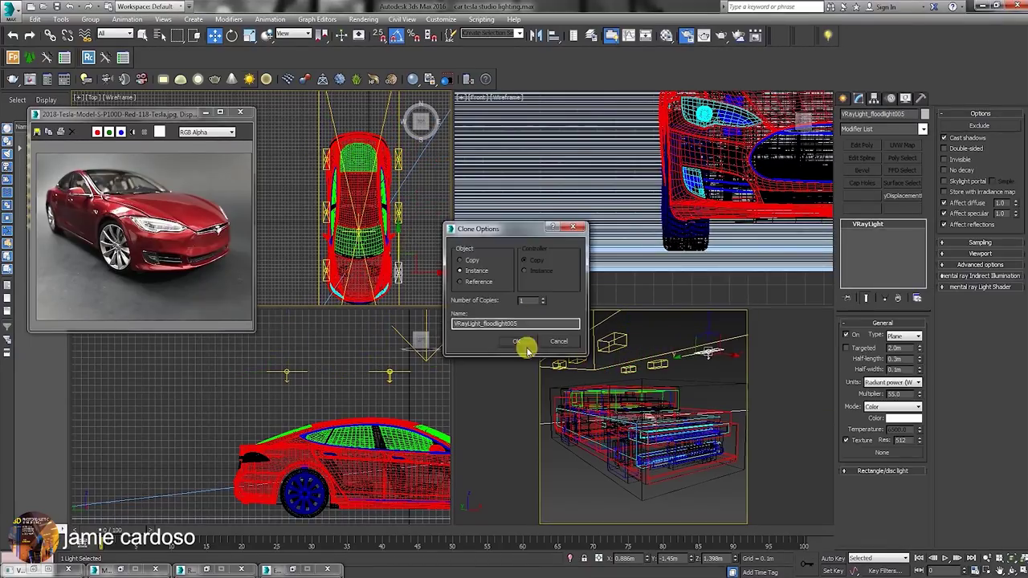
click(522, 344)
- Test render the PhysCamera001 view with the six floodlights, stopping the render once the lighting can be judged
middle_drag(318, 216, 321, 162)
drag(320, 160, 389, 205)
middle_drag(388, 206, 379, 227)
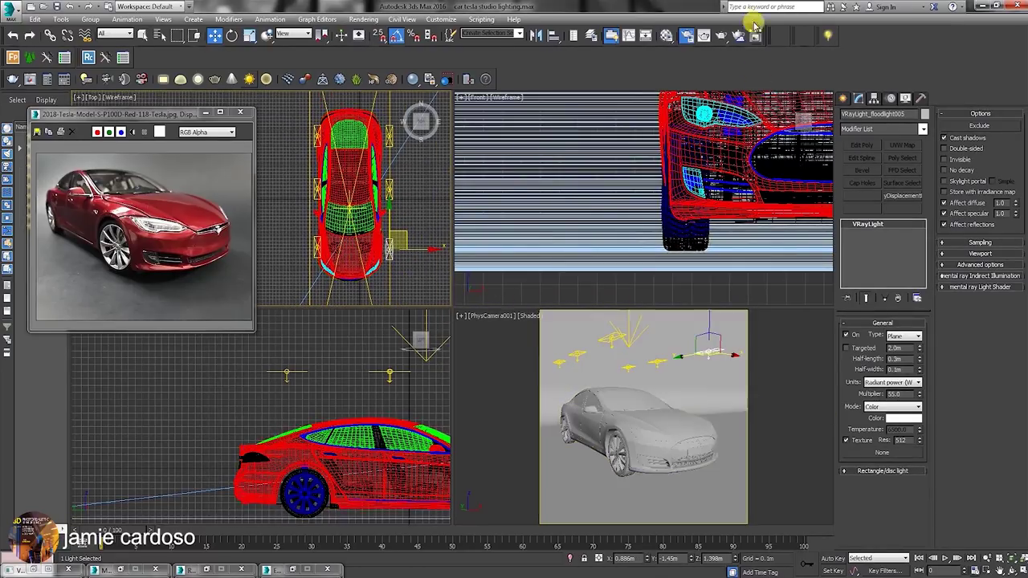
click(721, 35)
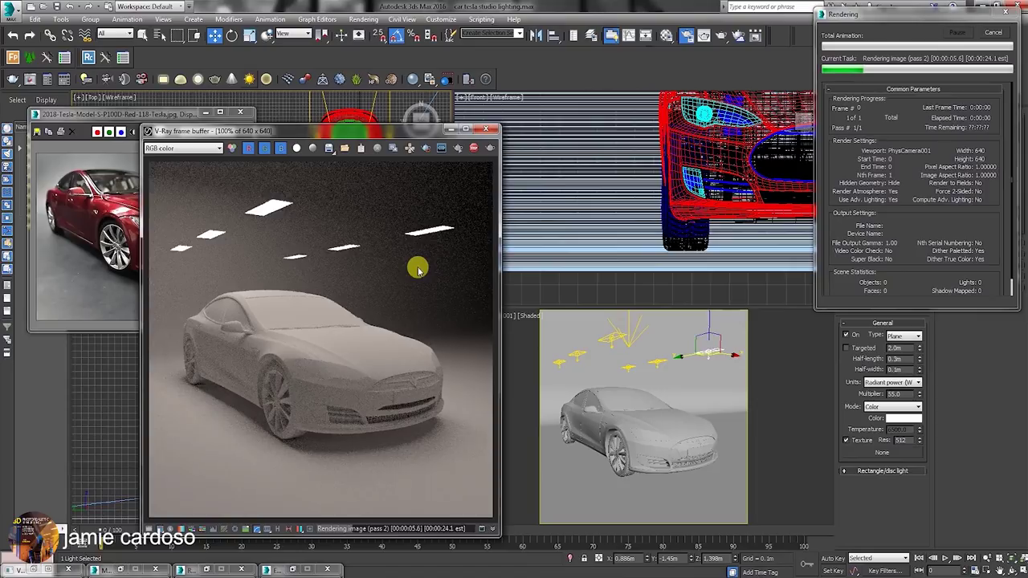
click(994, 32)
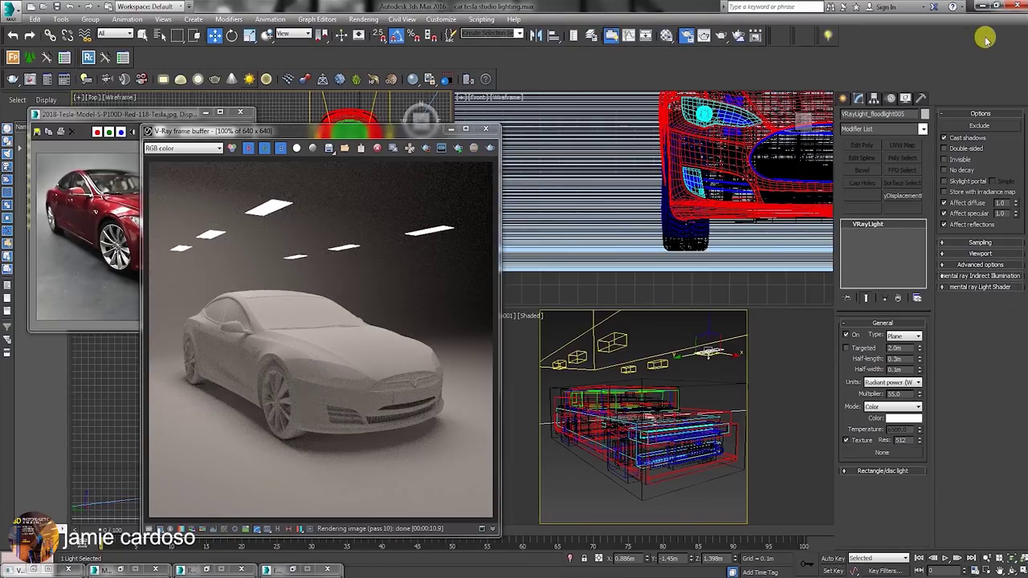
- Show the expert global illumination settings in Render Setup, with Irradiance map as primary engine and Light cache as secondary engine
click(689, 35)
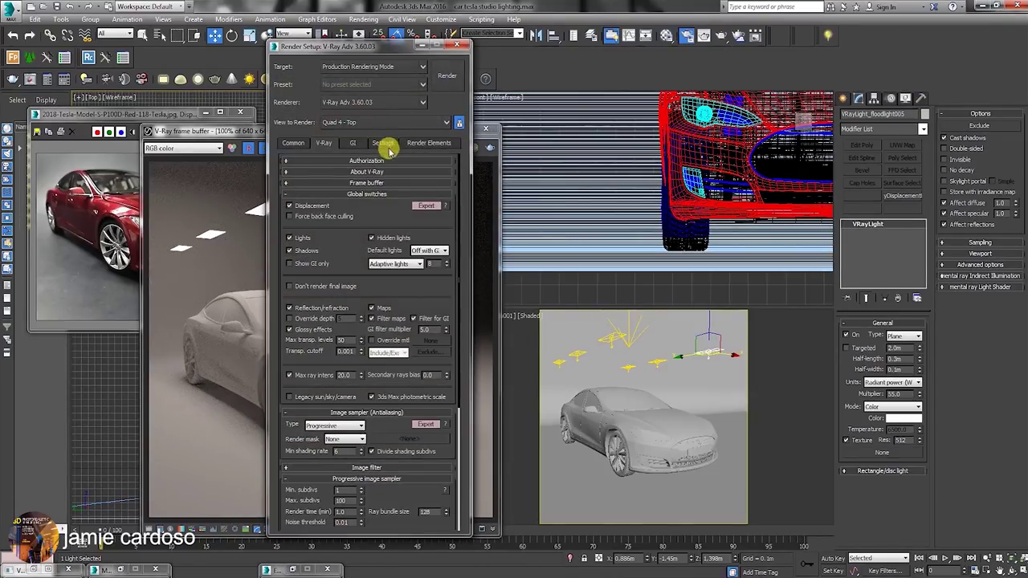
click(354, 143)
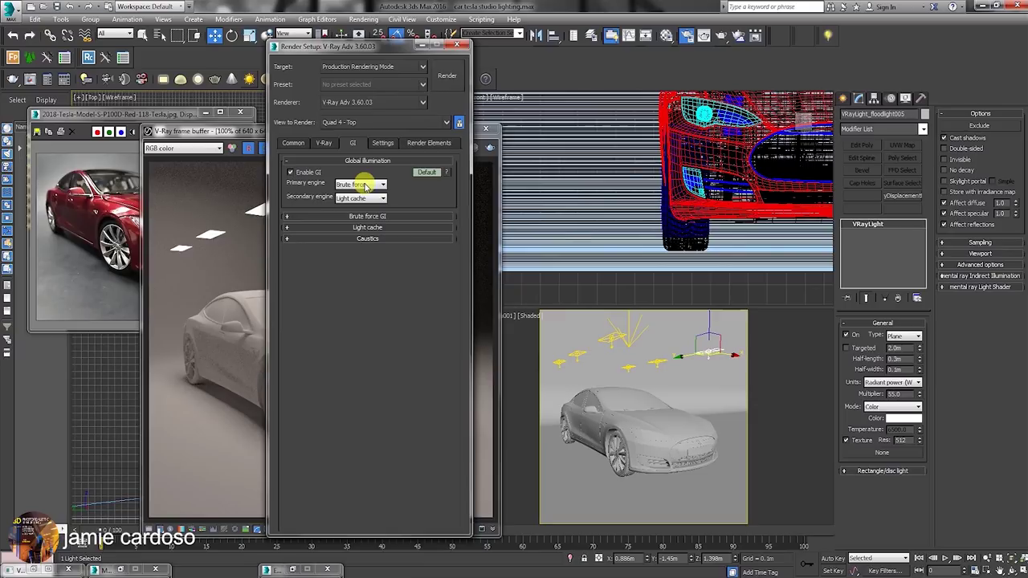
click(426, 172)
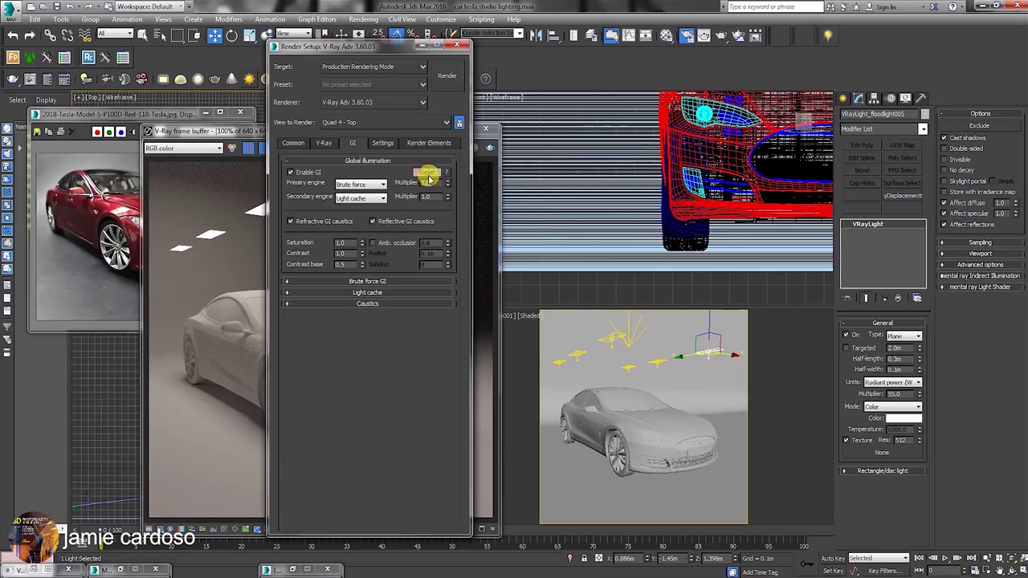
click(358, 184)
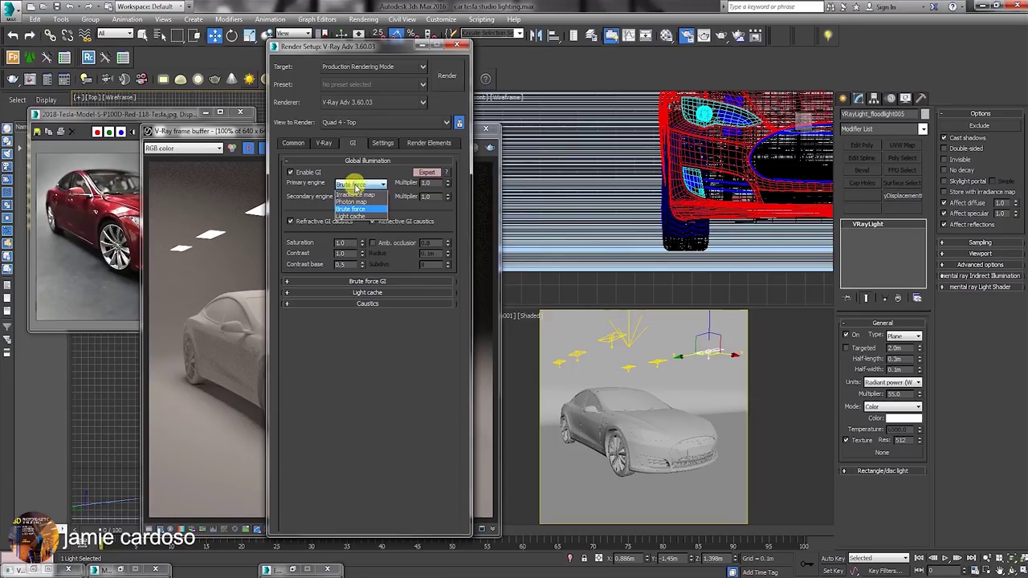
click(358, 195)
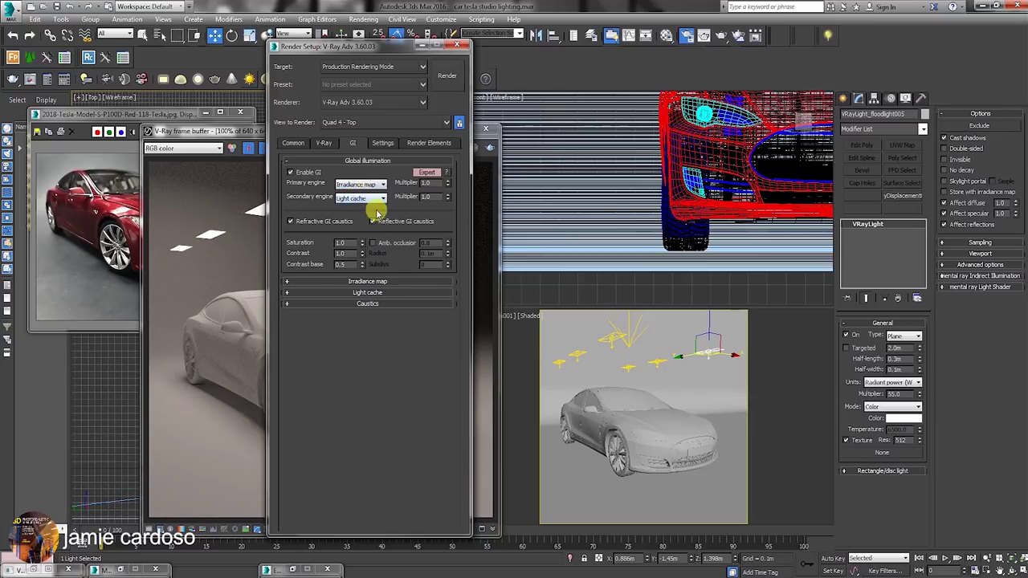
click(359, 200)
click(390, 275)
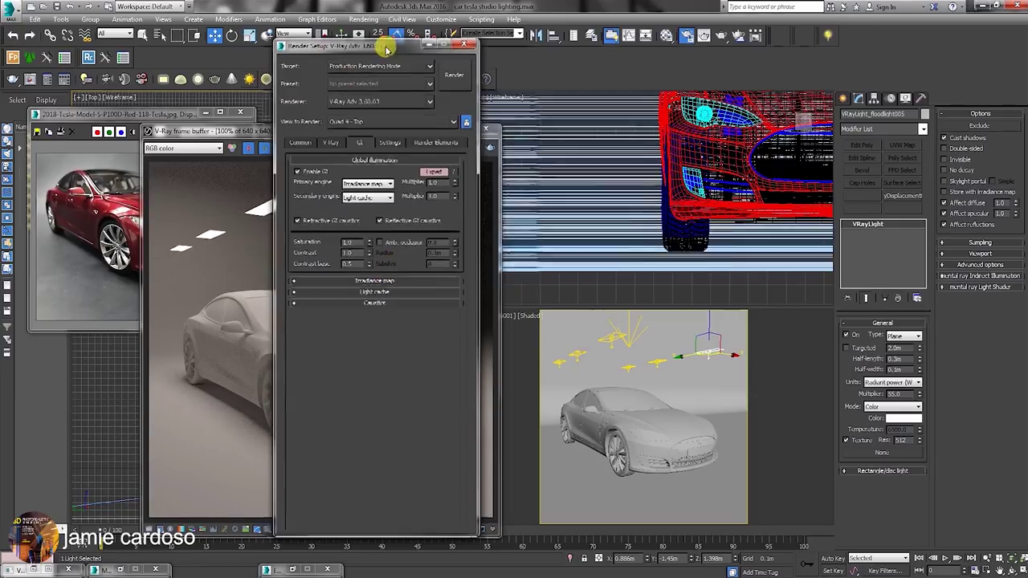
drag(344, 43, 622, 43)
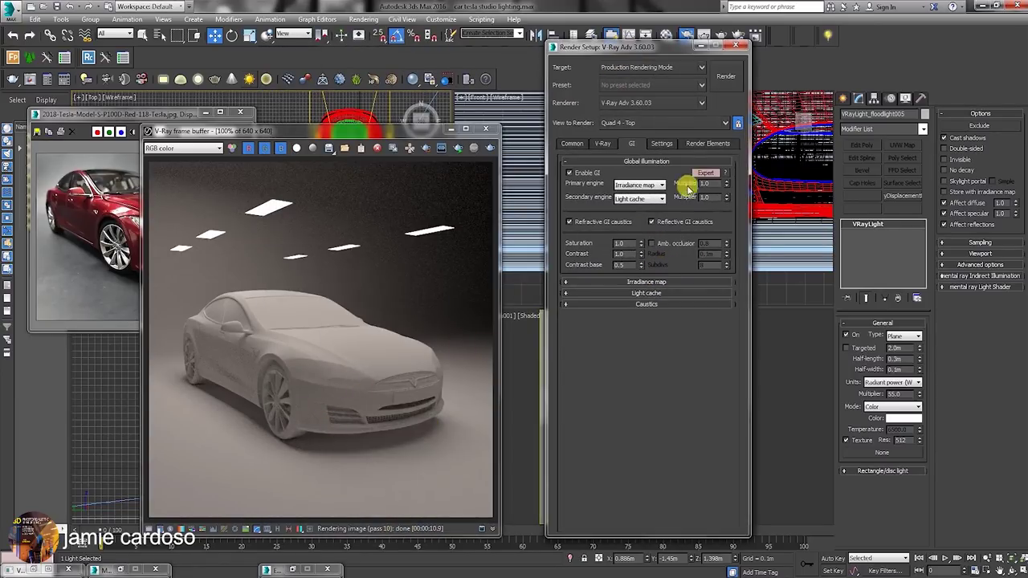
- Enable ambient occlusion for global illumination with an amount of 0.7 and a radius of 0.3 m
click(651, 244)
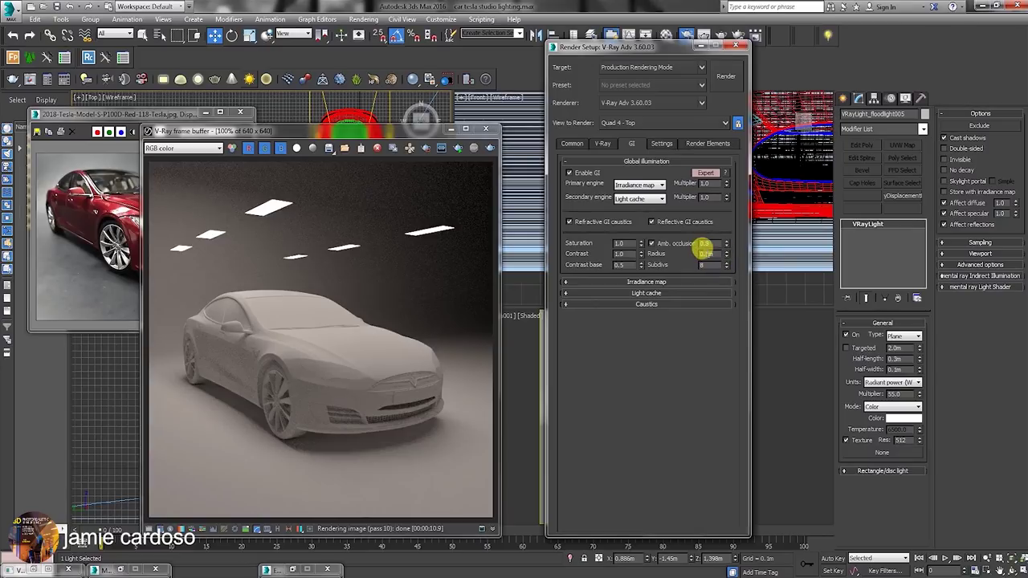
double_click(707, 244)
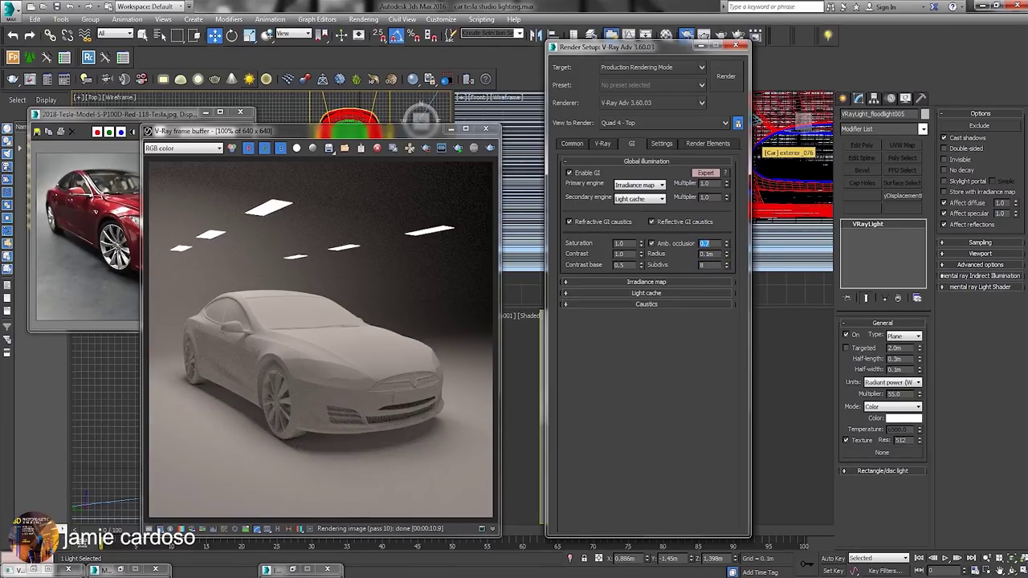
double_click(707, 253)
text(3)
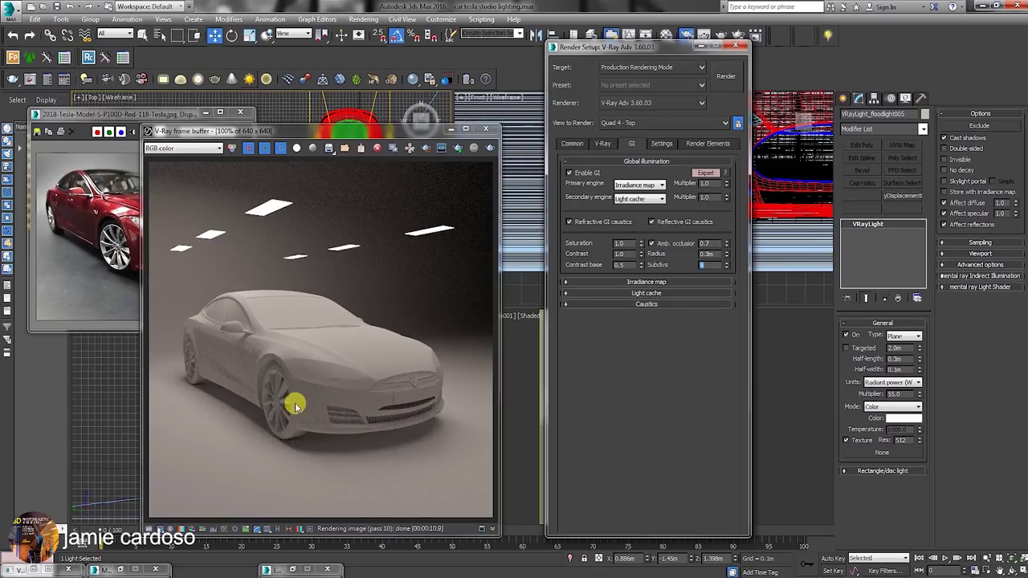
- Set the irradiance map preset to Low, show its expert settings and have direct light shown during calculation
click(646, 283)
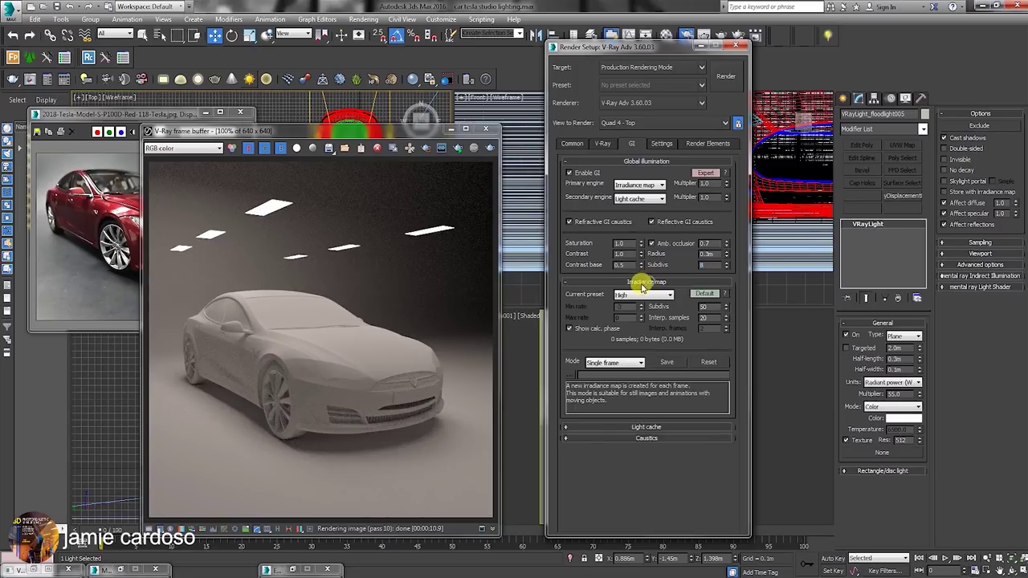
click(646, 296)
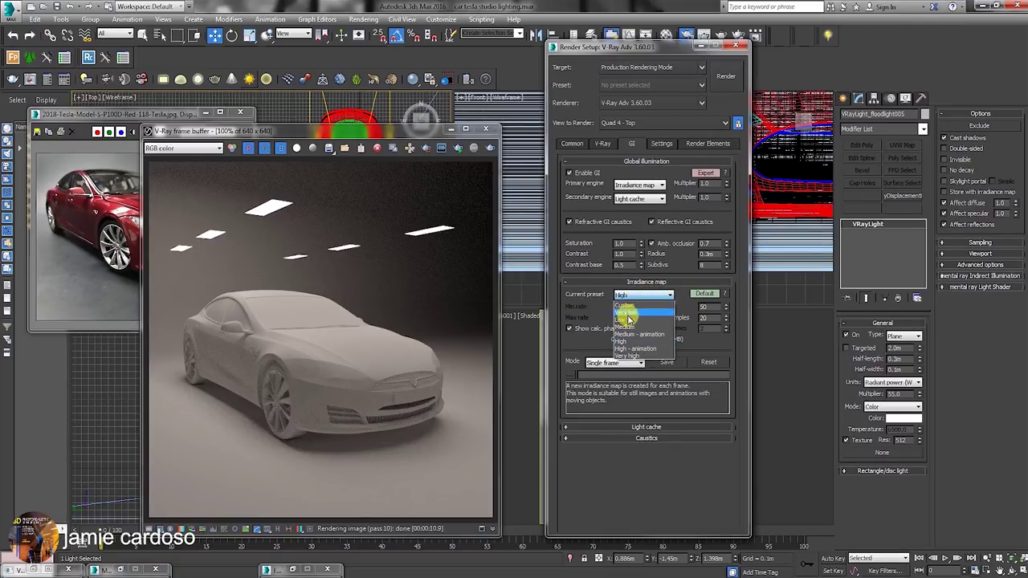
click(637, 320)
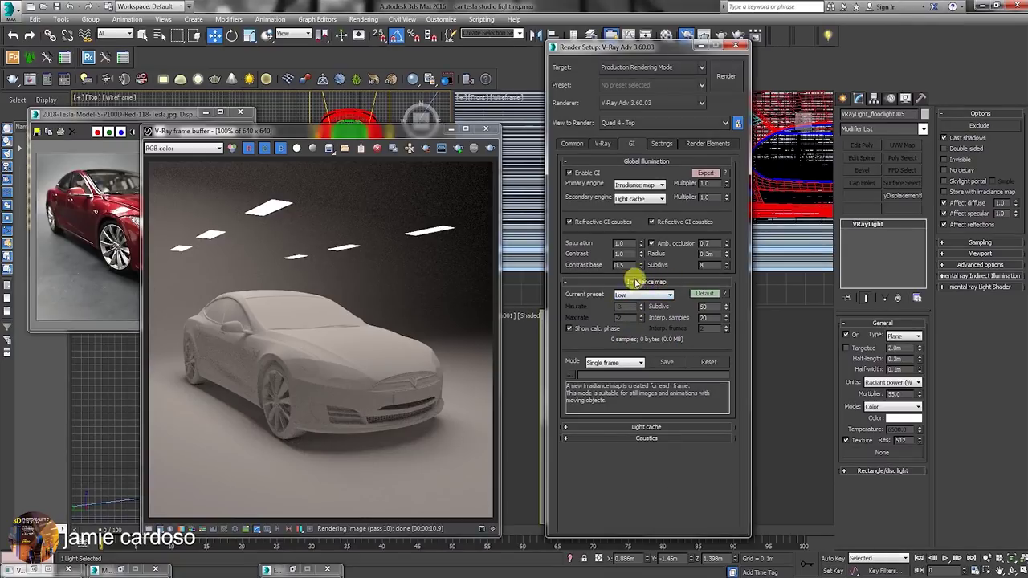
click(708, 294)
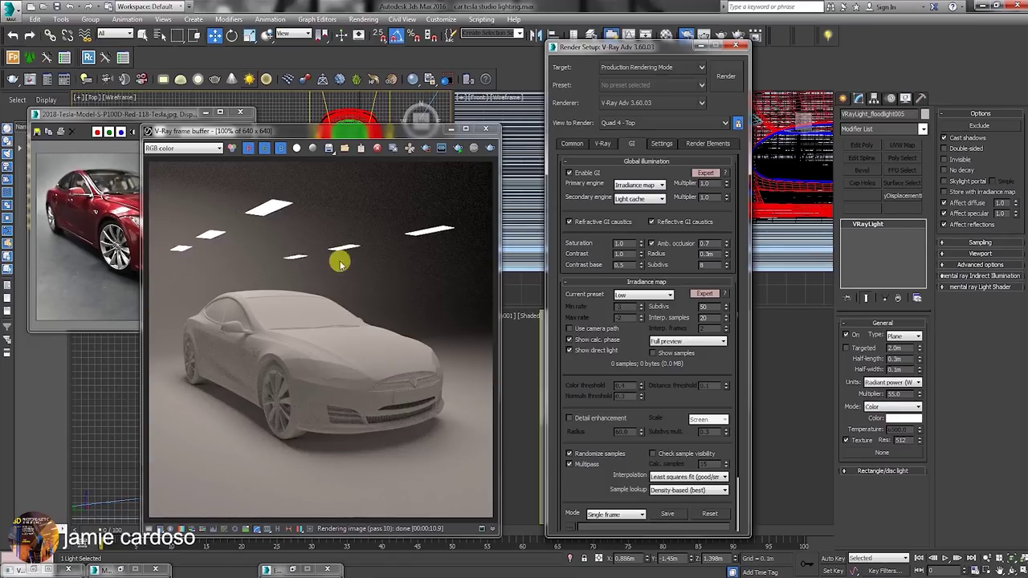
click(570, 354)
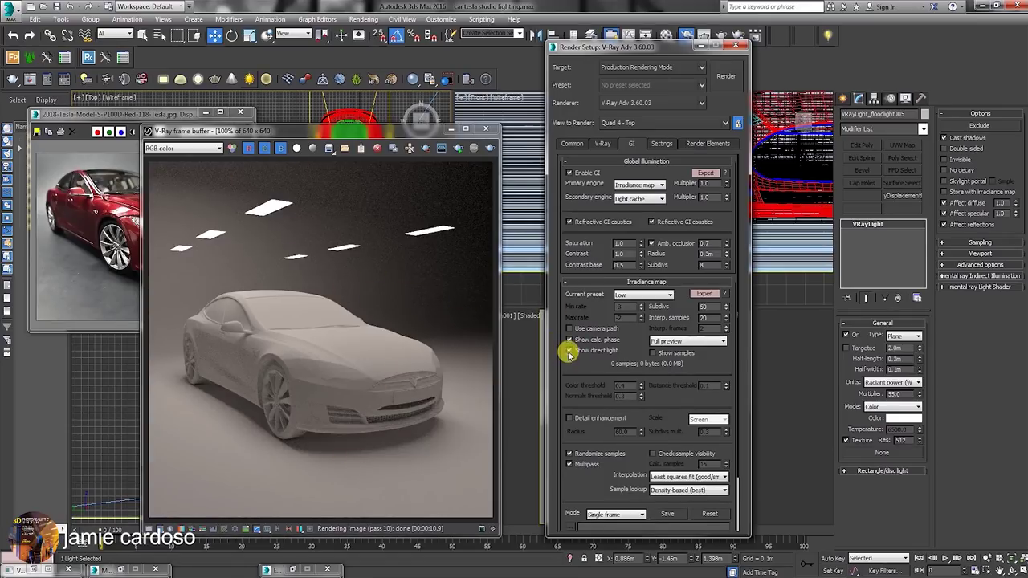
scroll(636, 519, down, 3)
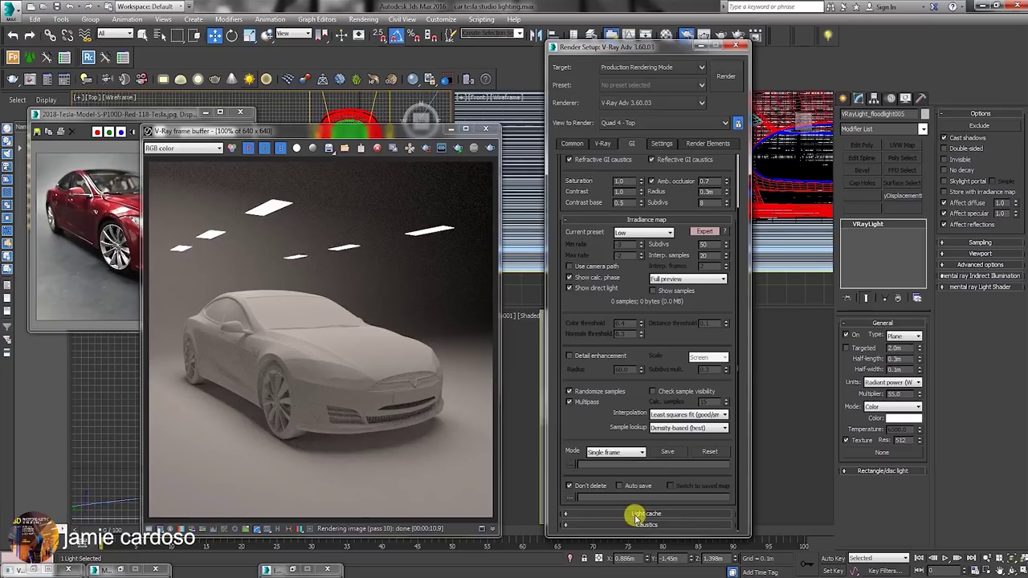
- Expand the light cache settings and switch them to Advanced mode
click(635, 515)
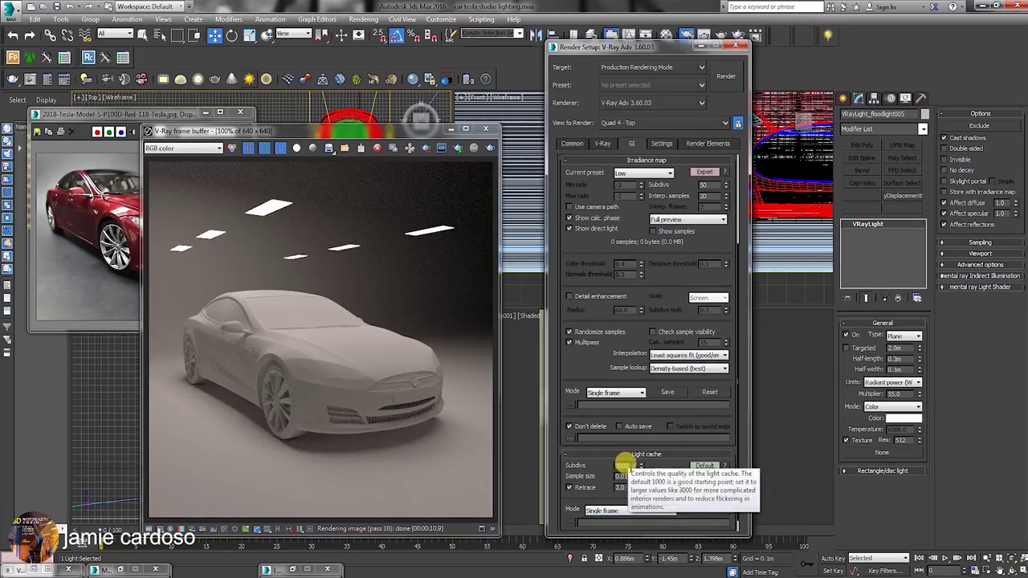
drag(631, 465, 554, 462)
scroll(695, 466, up, 2)
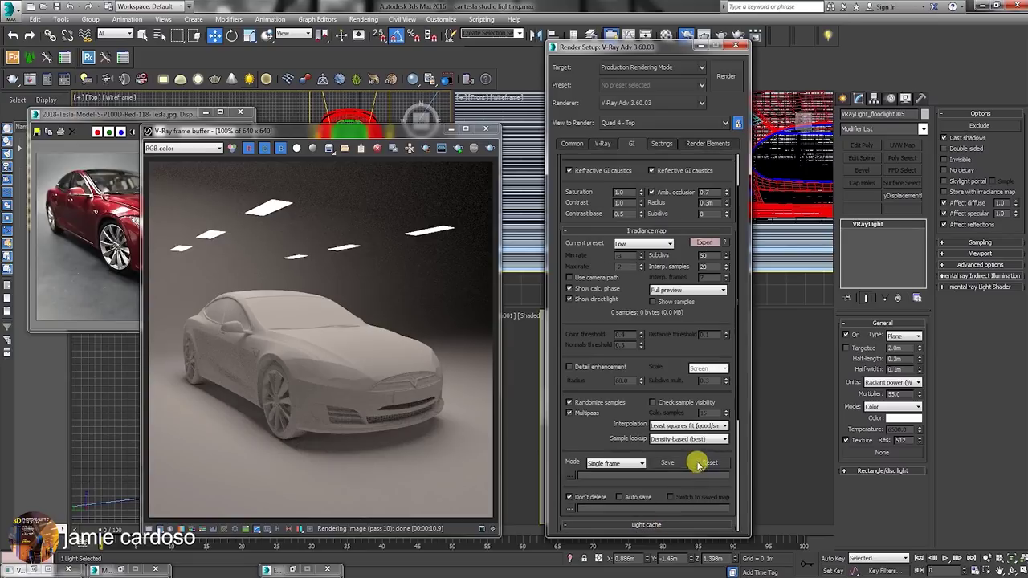
drag(602, 424, 615, 195)
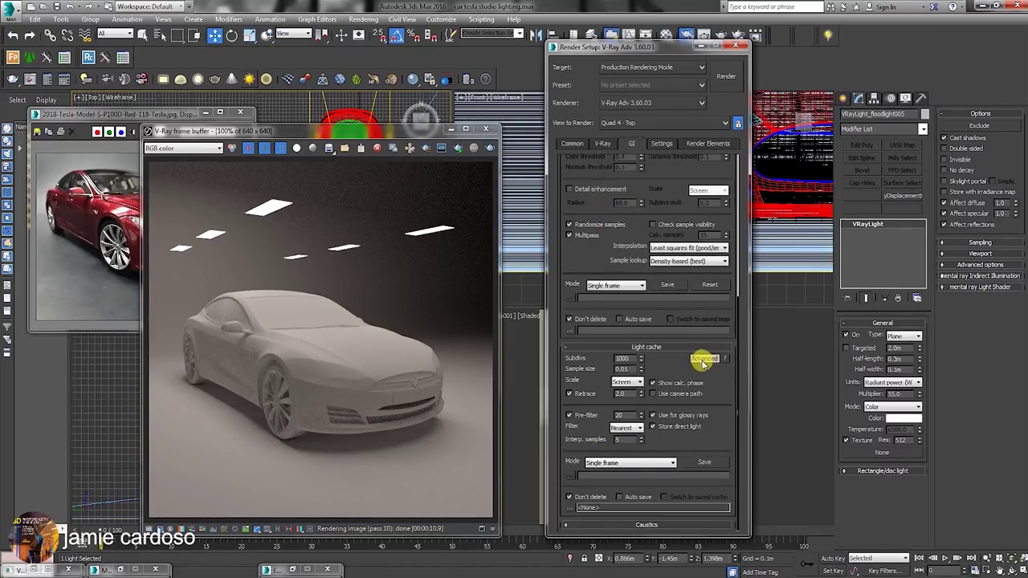
- Make the instanced floodlights invisible to the camera and arrange the frame buffer beside the reference photo
click(694, 144)
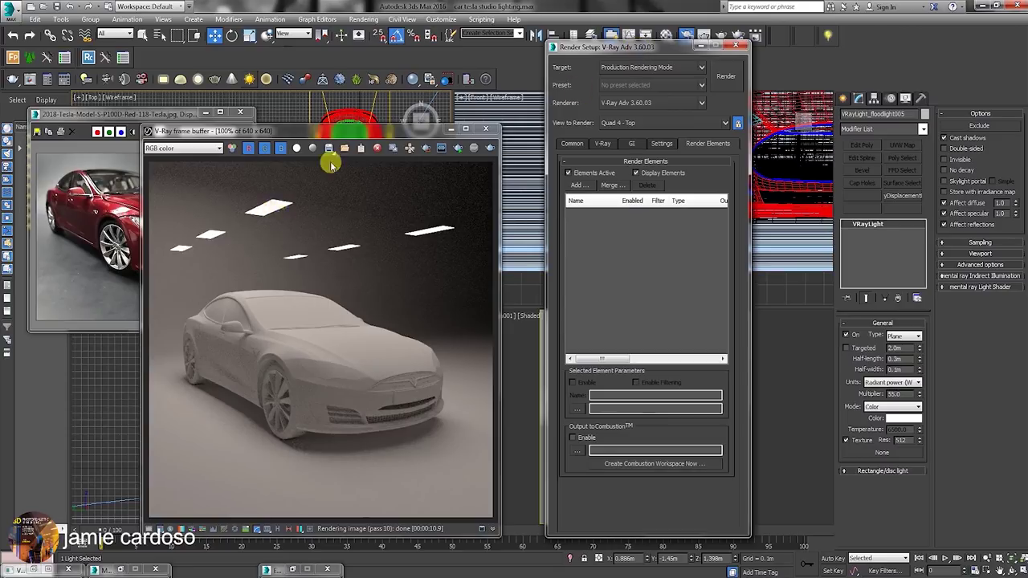
drag(647, 50, 548, 213)
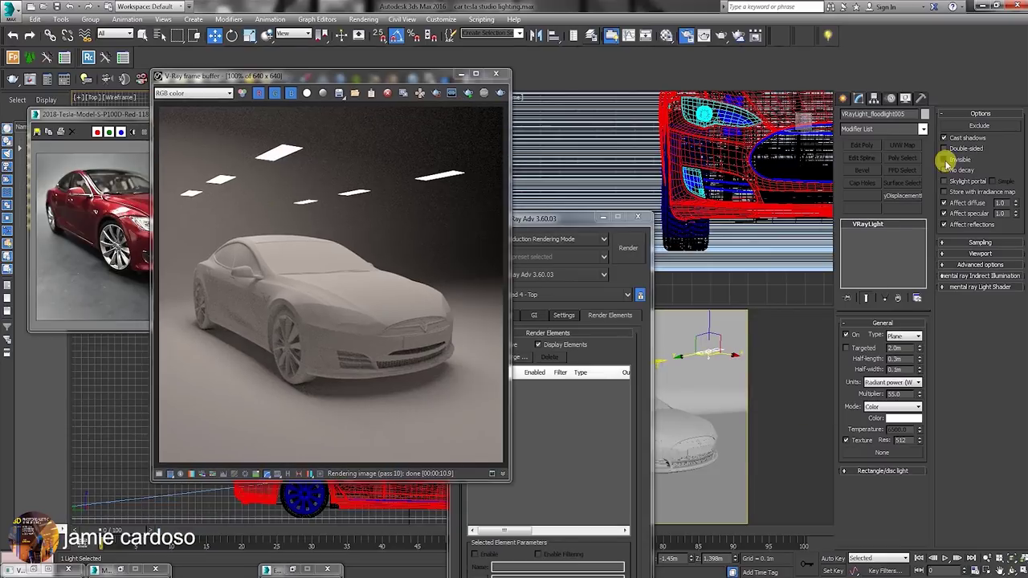
click(945, 159)
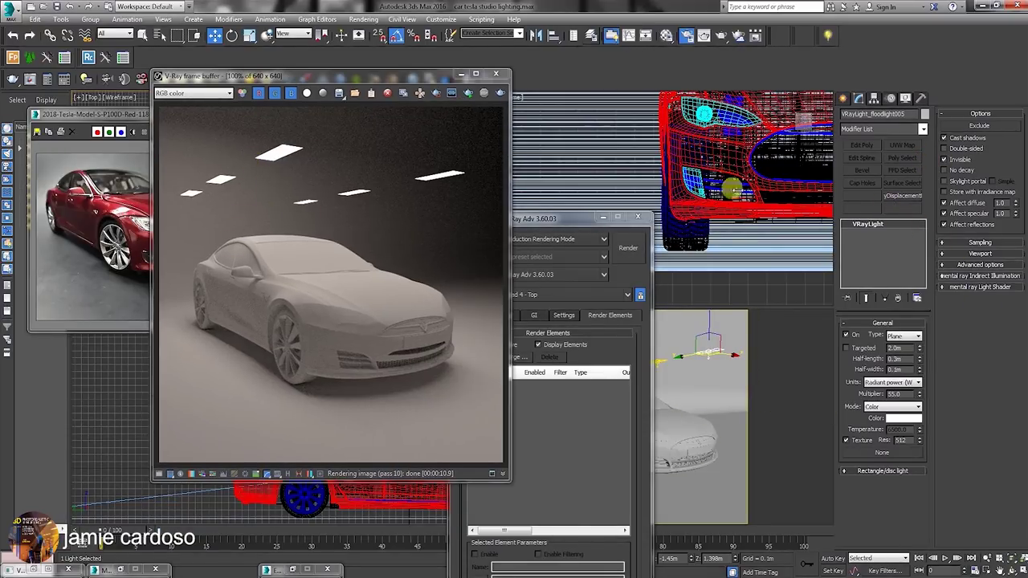
drag(381, 77, 374, 324)
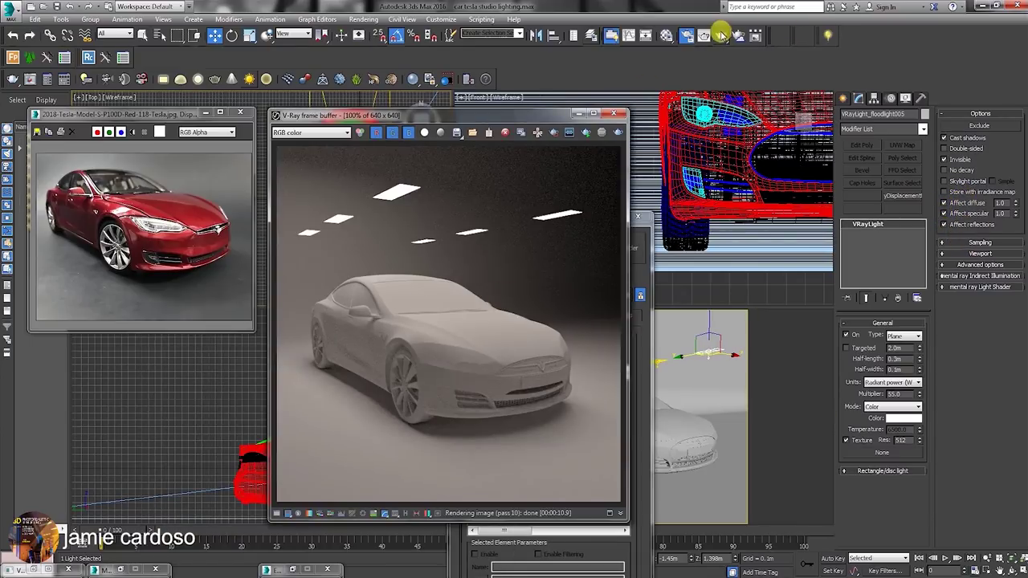
- Render the camera view again to check the scene with the floodlights hidden, then stop the render
click(717, 34)
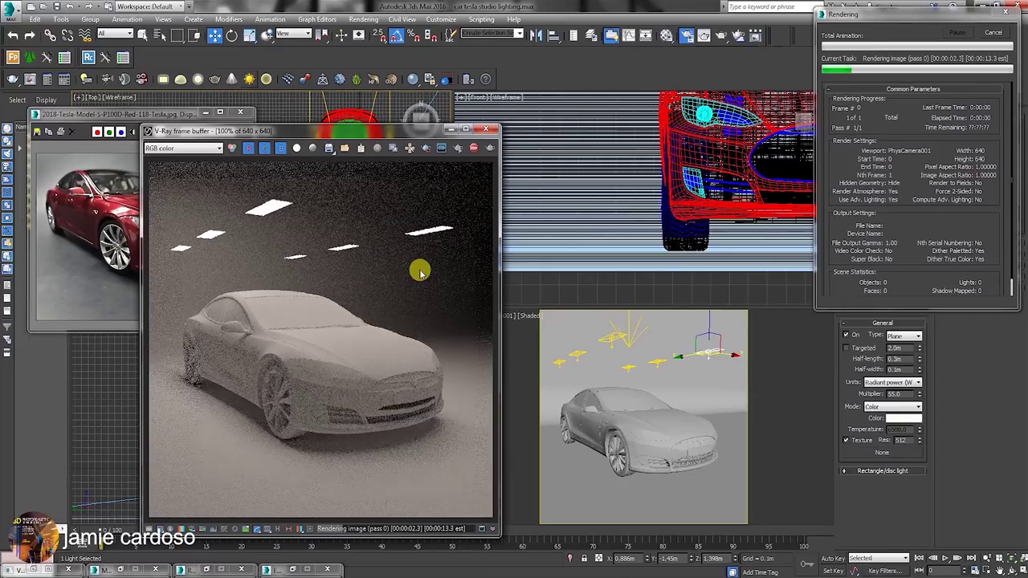
click(993, 32)
click(722, 35)
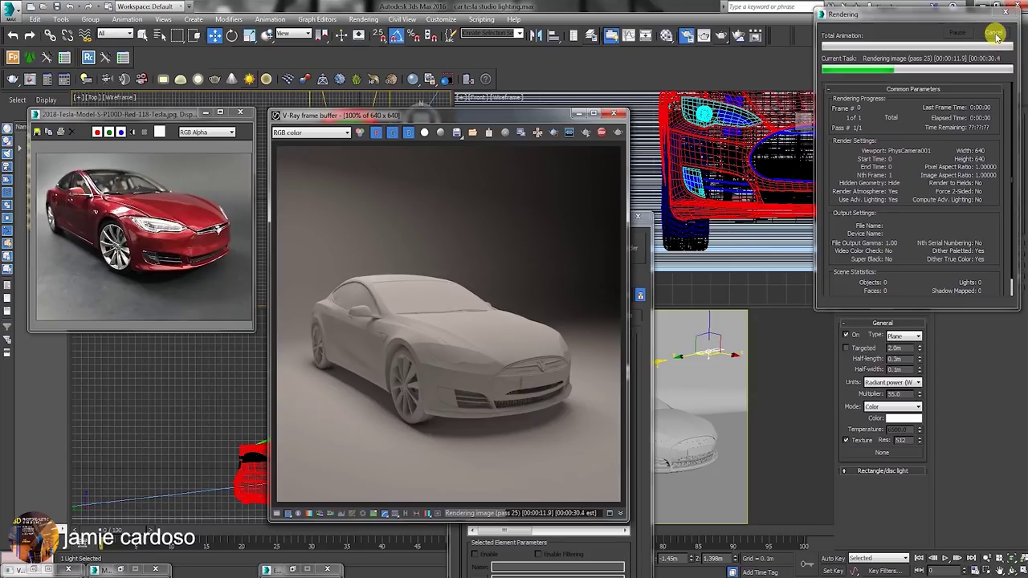
click(994, 33)
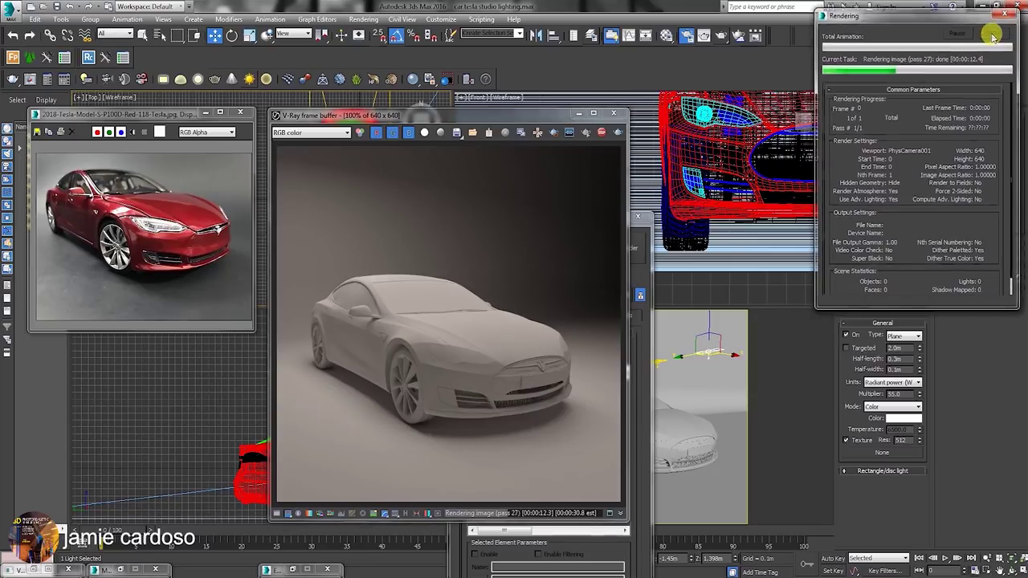
drag(464, 117, 430, 110)
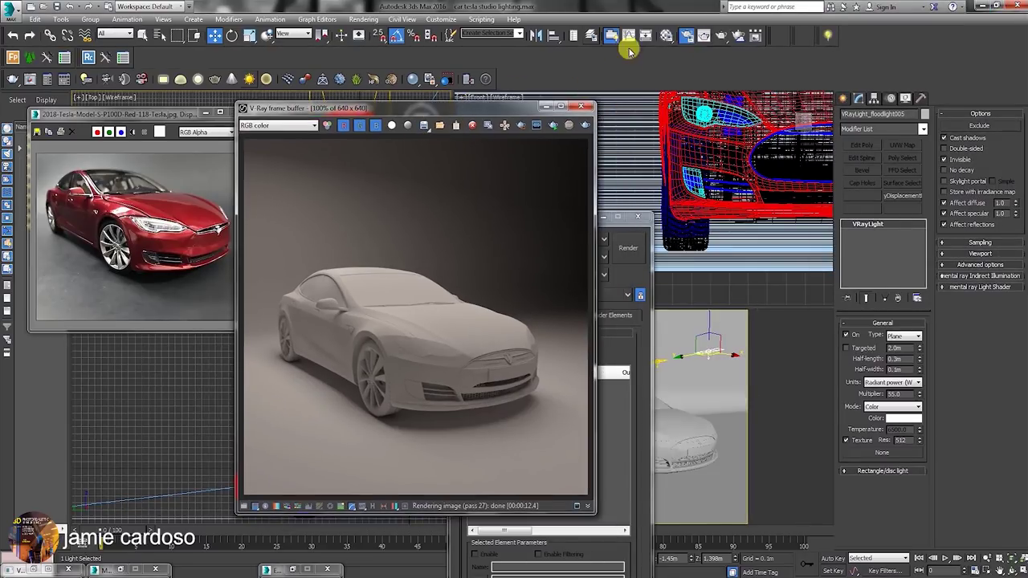
- Add a VRaySampleRate render element to the render setup
click(685, 36)
click(668, 36)
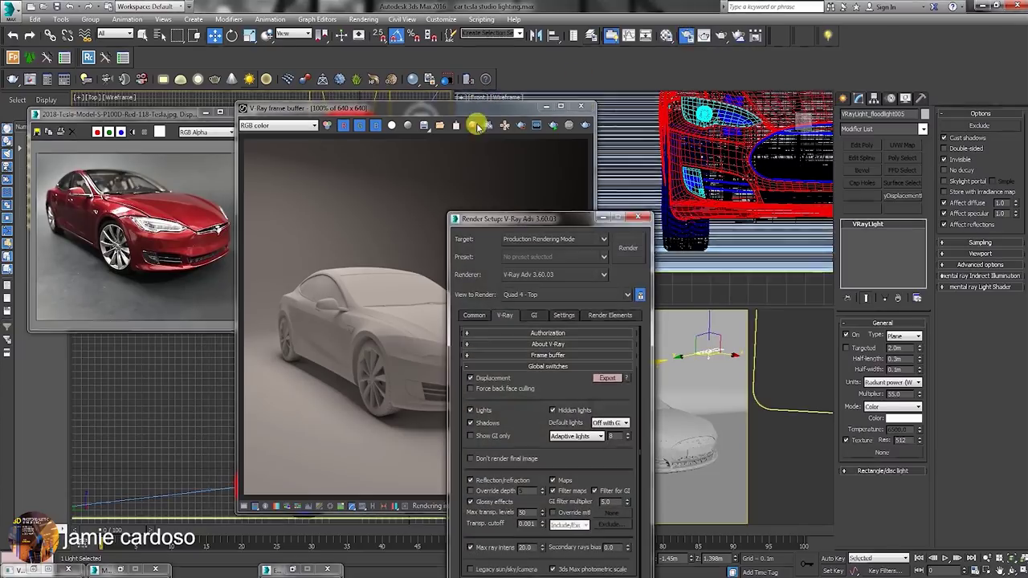
drag(537, 218, 710, 54)
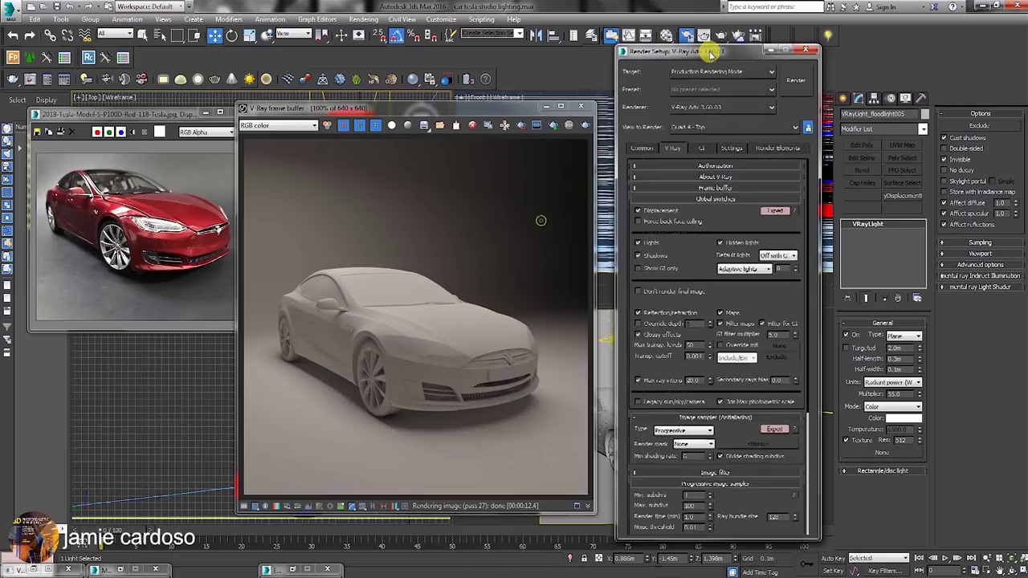
click(779, 148)
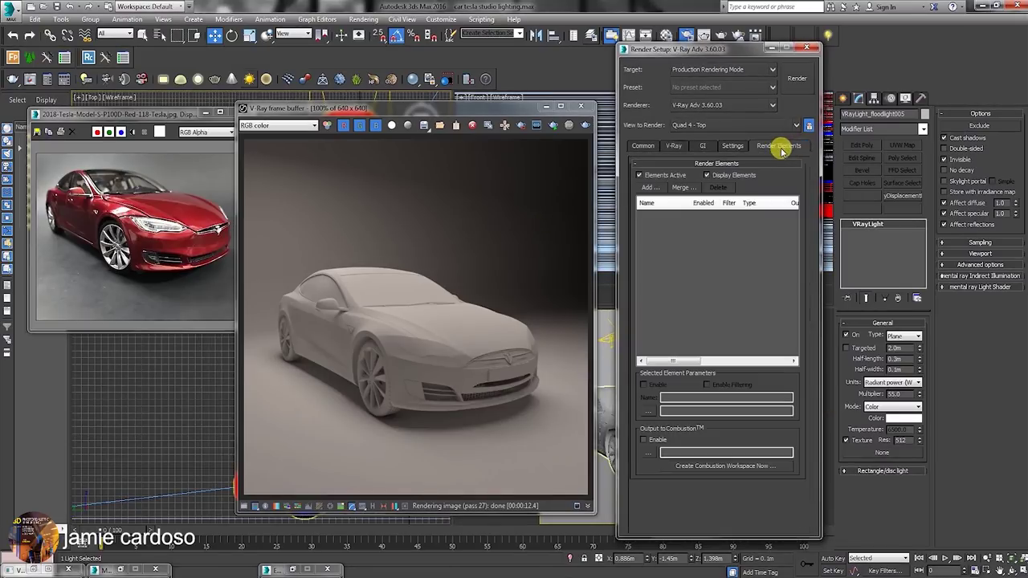
click(651, 188)
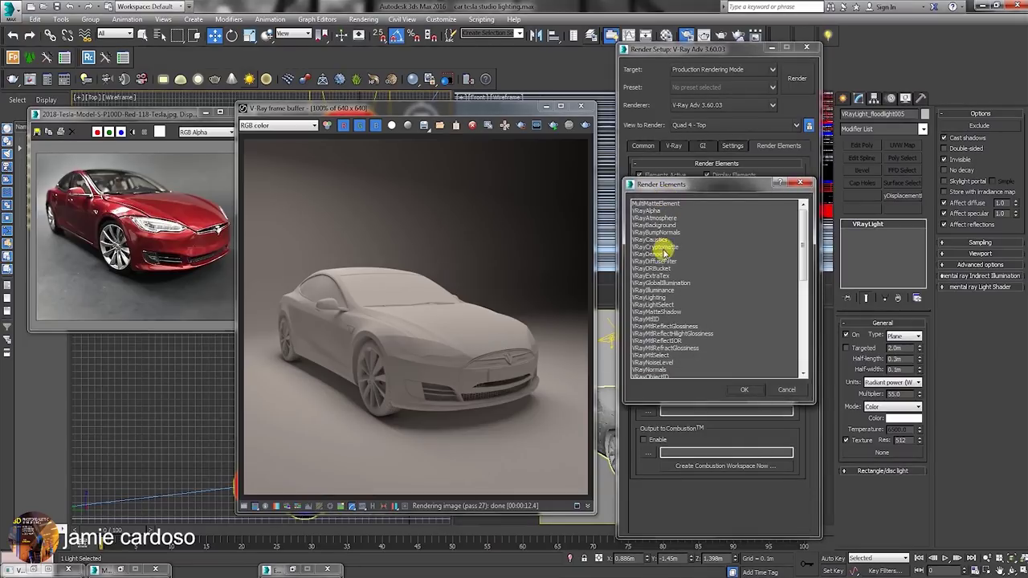
scroll(660, 241, down, 10)
click(729, 298)
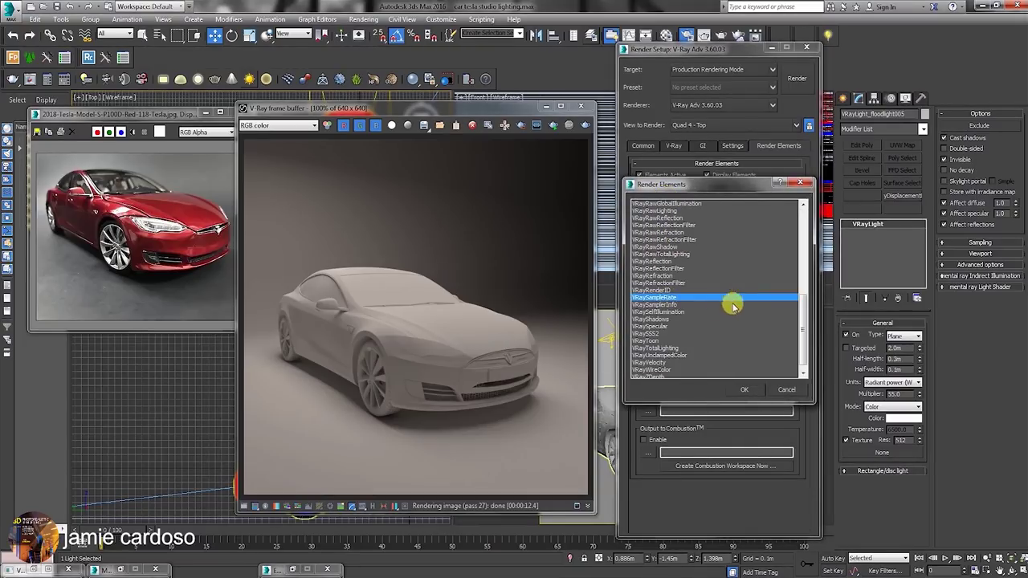
click(742, 390)
drag(711, 57, 746, 53)
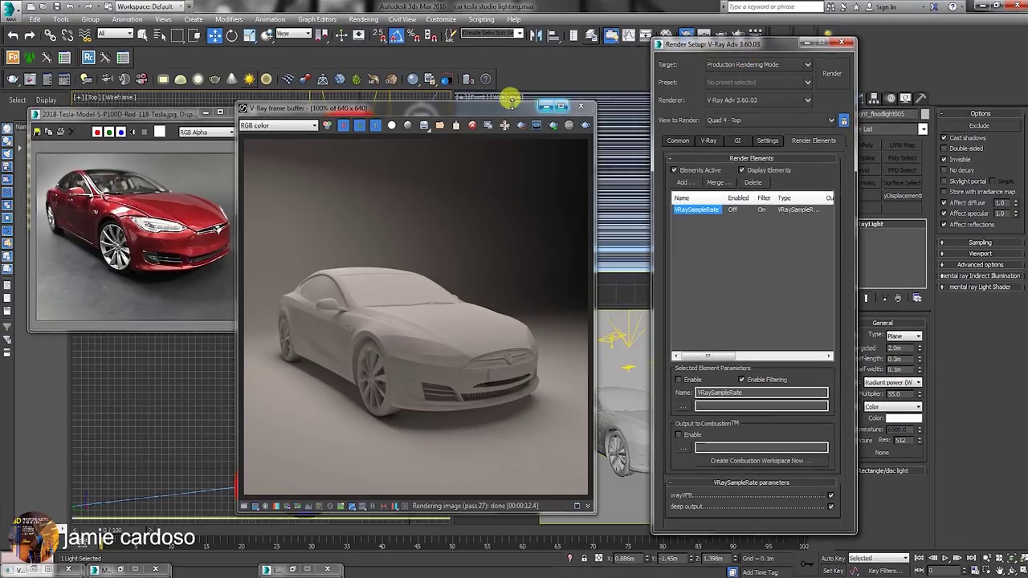
- Arrange the frame buffer between the reference photo and the render settings, and render the camera view
drag(484, 108, 502, 55)
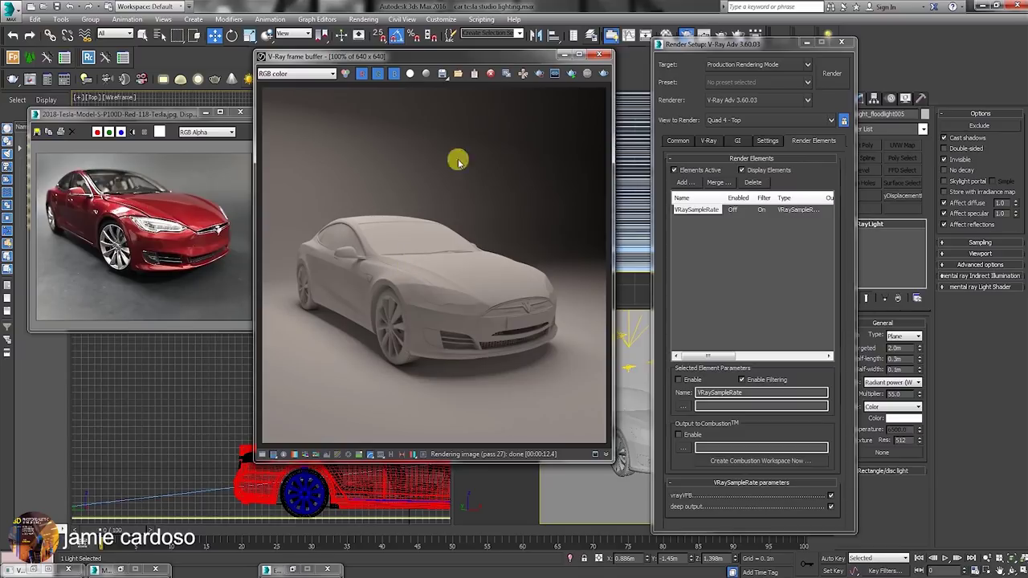
drag(718, 44, 699, 49)
mouse_move(480, 59)
mouse_down()
mouse_move(466, 53)
mouse_move(493, 50)
mouse_up()
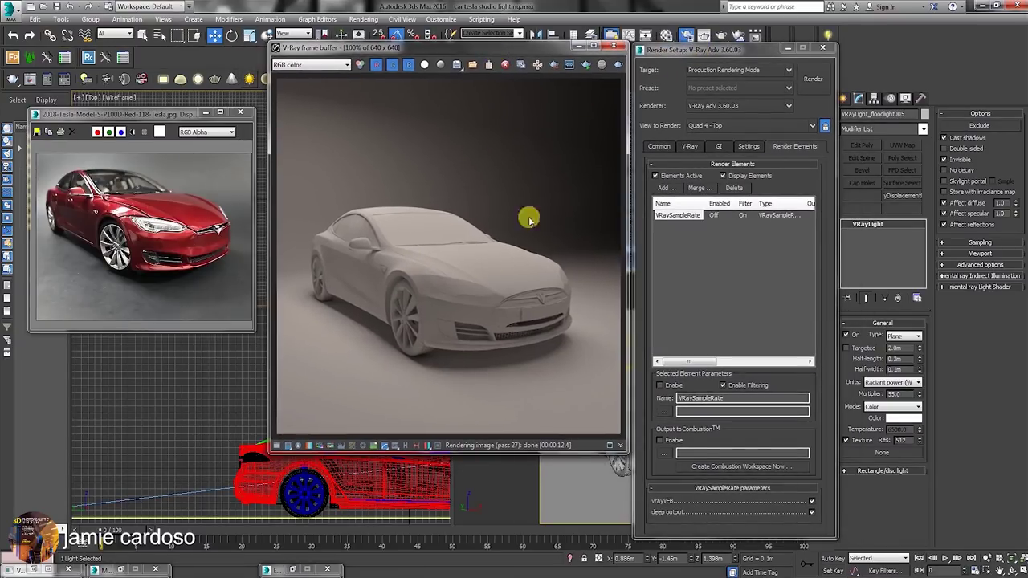
drag(689, 46, 724, 49)
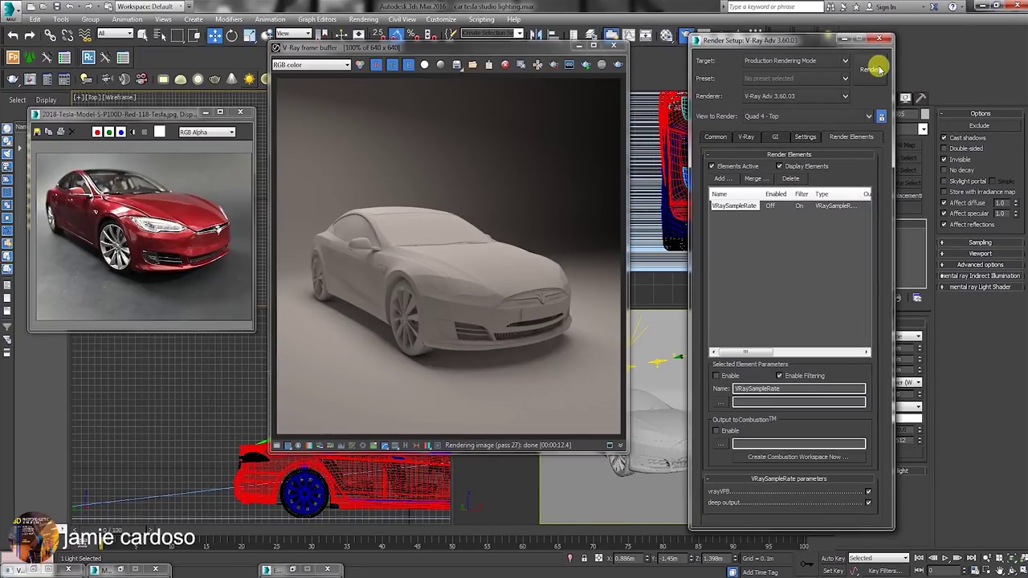
click(871, 69)
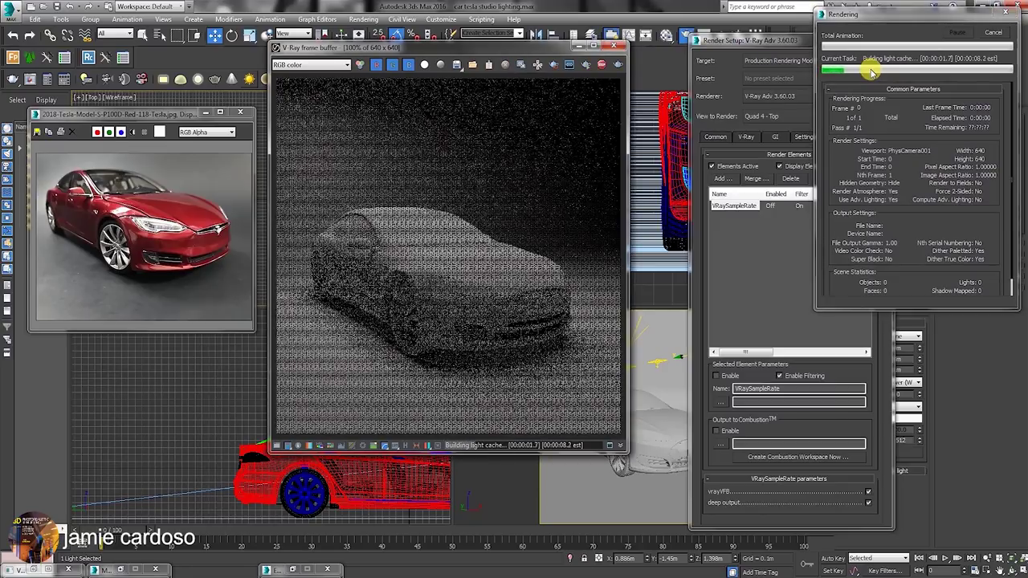
- Display the VRaySampleRate channel of the progressive render in the frame buffer
click(317, 66)
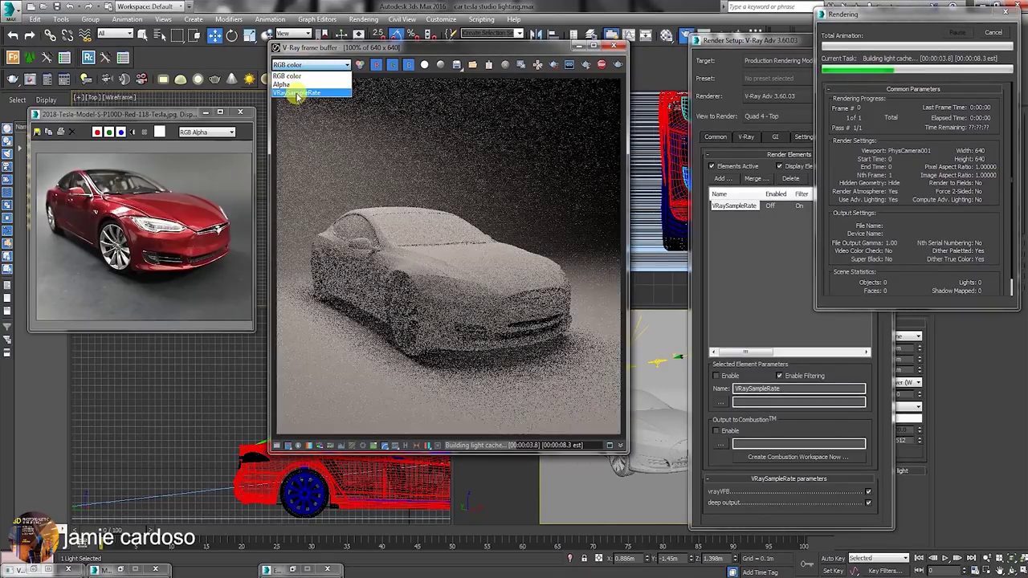
click(295, 87)
click(317, 65)
click(308, 76)
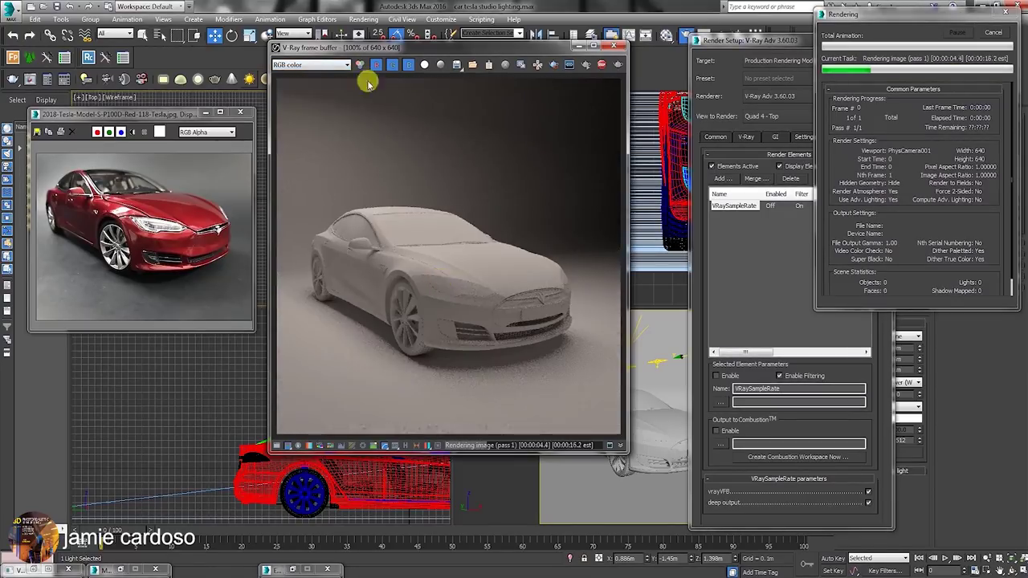
click(317, 65)
click(310, 95)
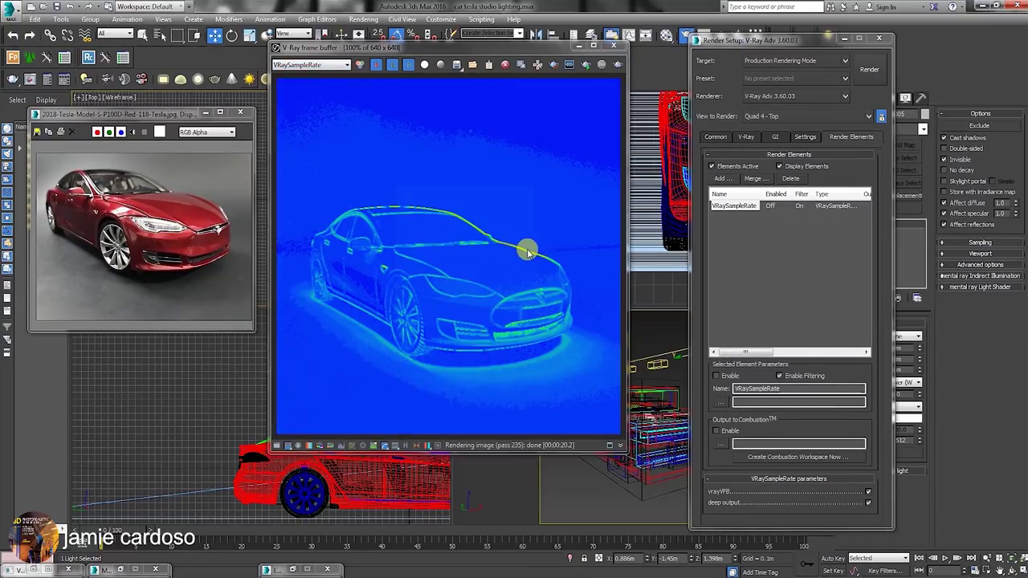
- Examine the sample rate pass up close around the car's roof and hood outline, and return the frame buffer to RGB color
scroll(512, 256, up, 2)
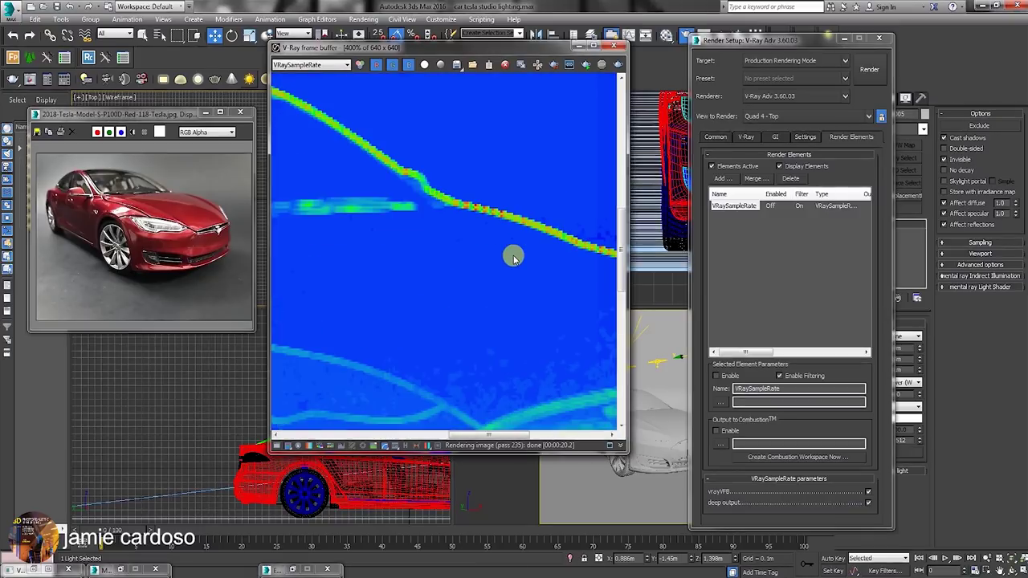
scroll(513, 254, down, 1)
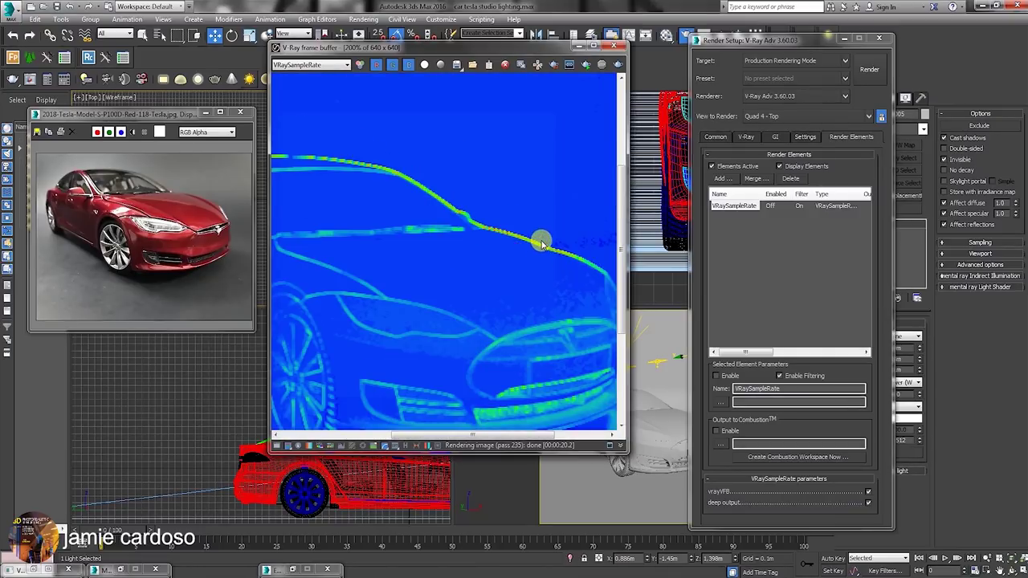
scroll(412, 195, down, 1)
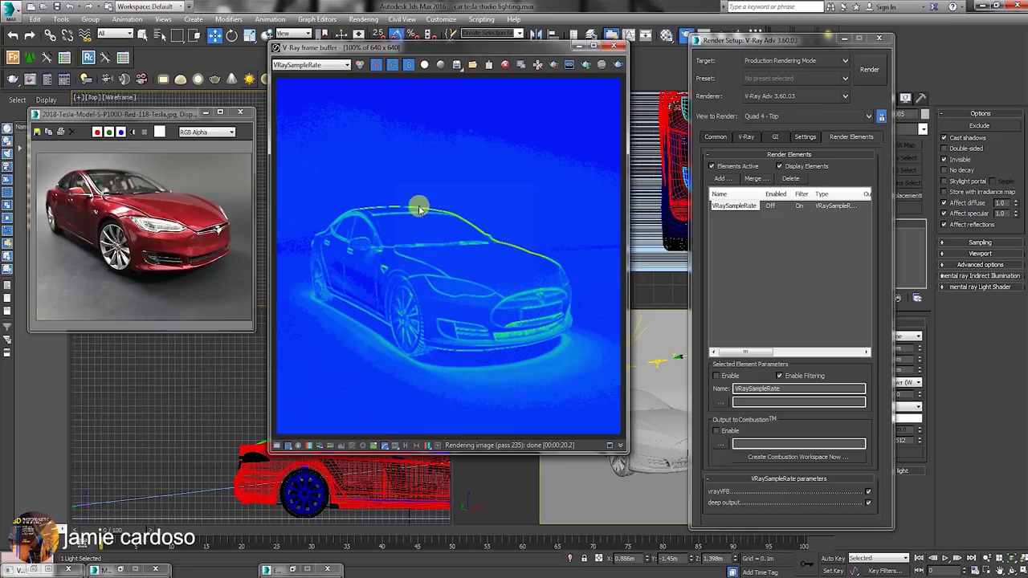
drag(479, 53, 442, 54)
click(273, 67)
click(273, 77)
- Change the image sampler type to Bucket in the V-Ray render settings
click(712, 138)
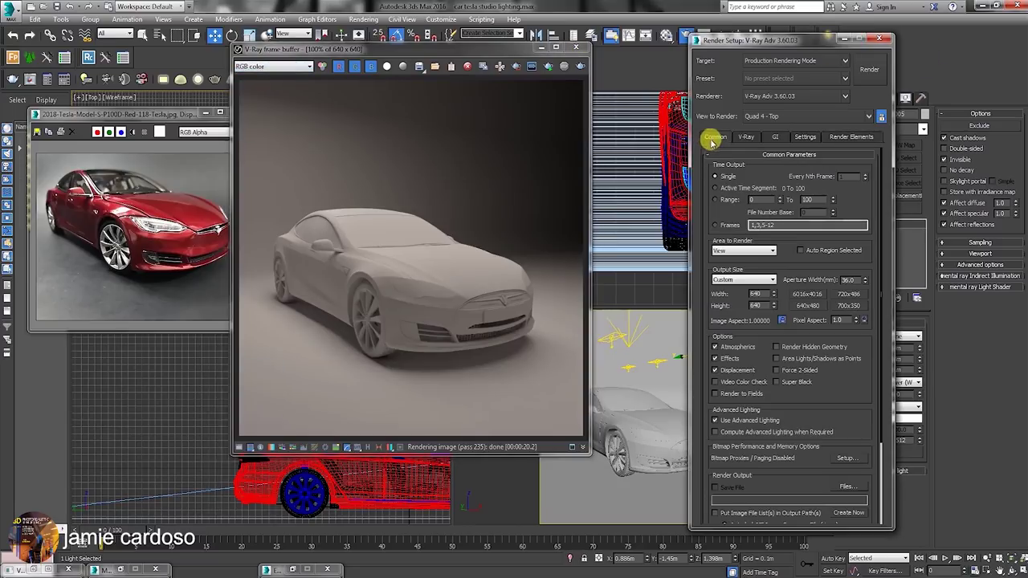
click(747, 138)
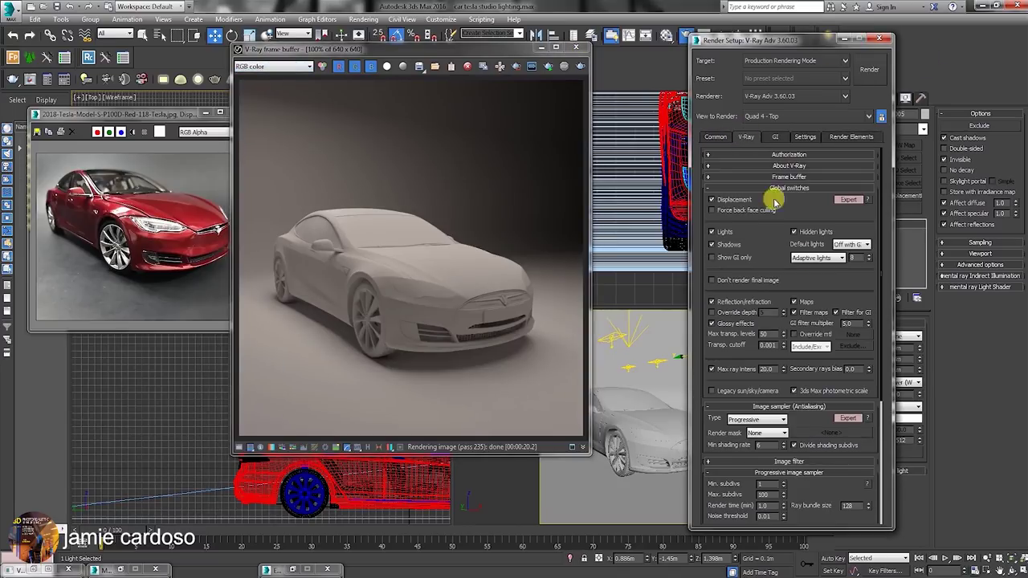
scroll(783, 252, down, 5)
click(756, 309)
click(741, 323)
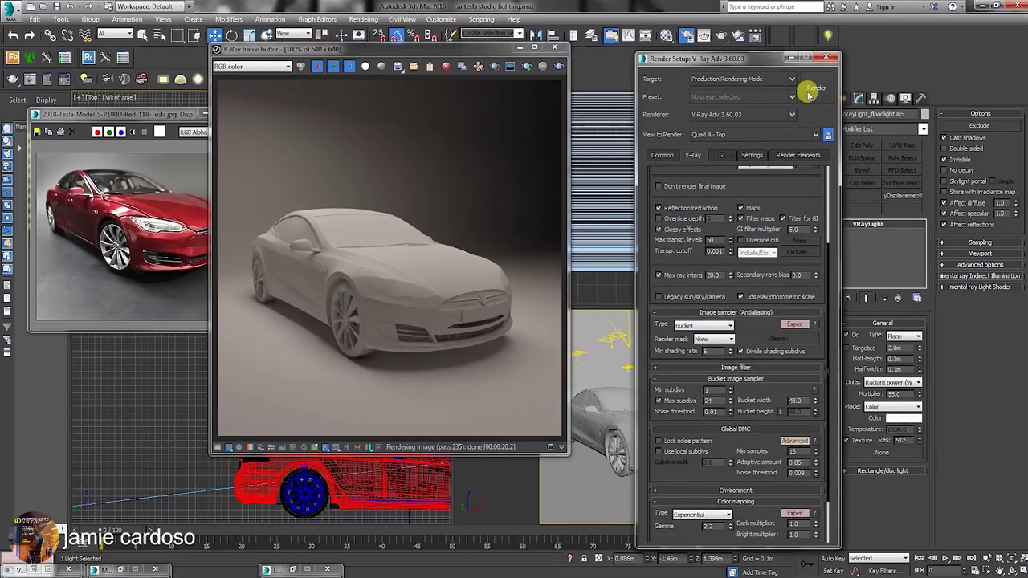
- Render the camera view with the bucket sampler and display its VRaySampleRate channel
click(811, 90)
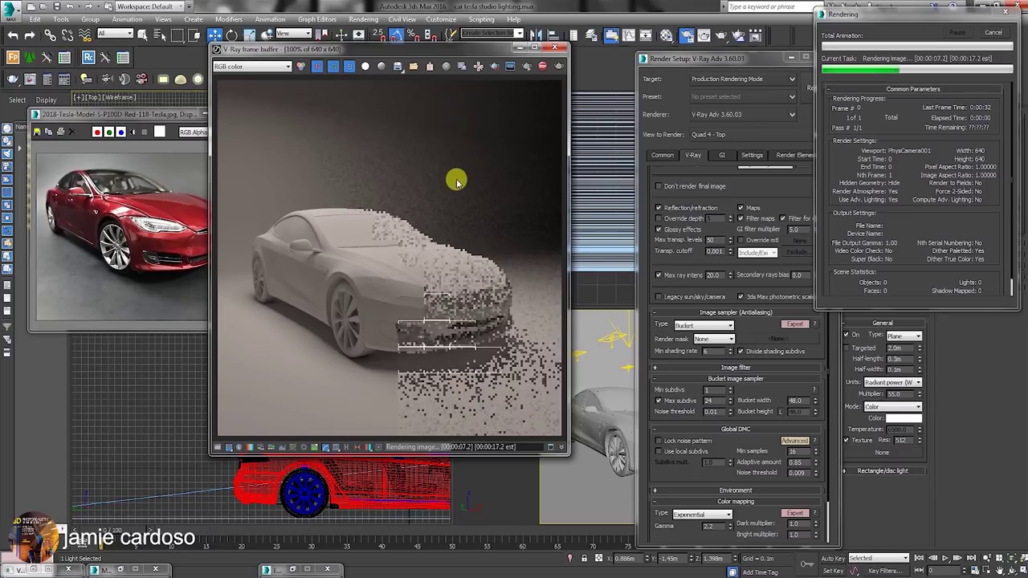
click(248, 68)
click(235, 98)
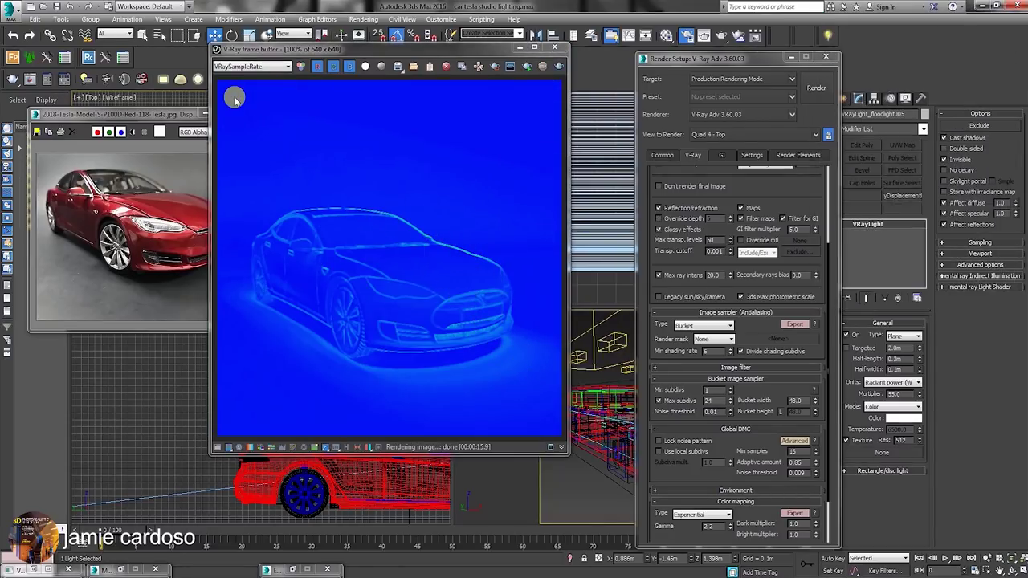
drag(442, 44, 390, 44)
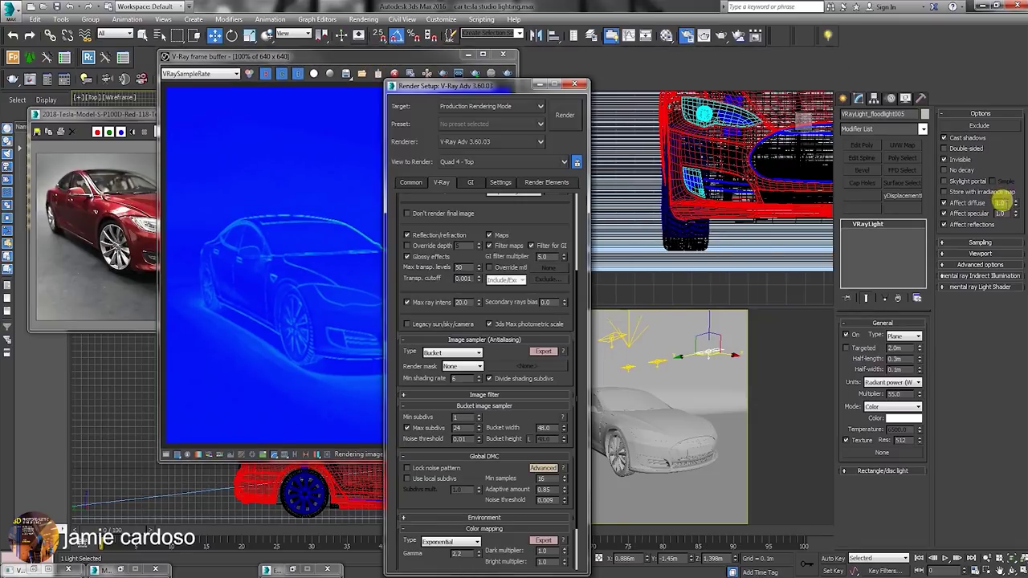
- Expand the selected floodlight's sampling settings and set the bucket sampler's max subdivs to 100
click(997, 242)
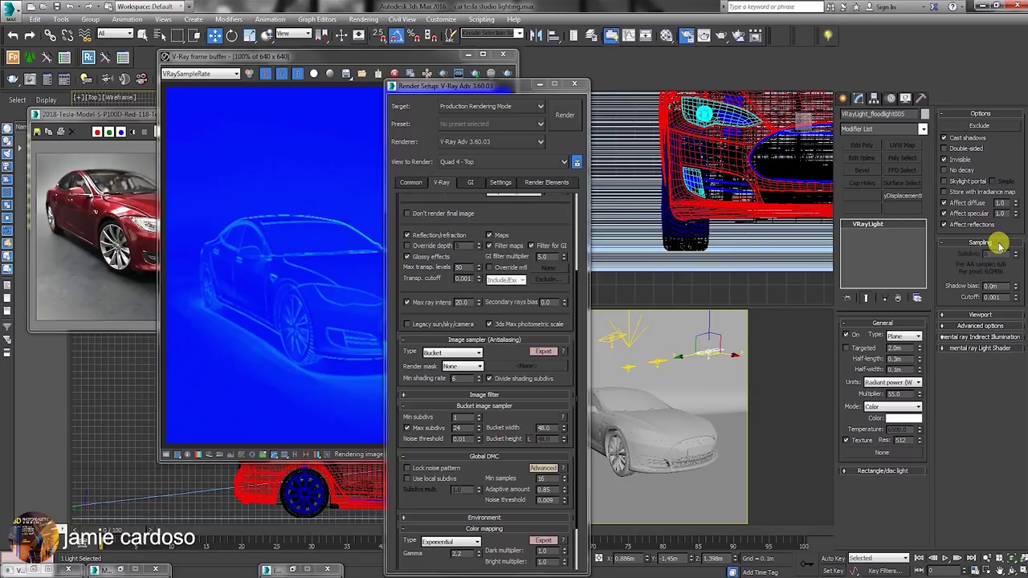
click(995, 243)
drag(493, 94, 654, 69)
scroll(570, 345, down, 3)
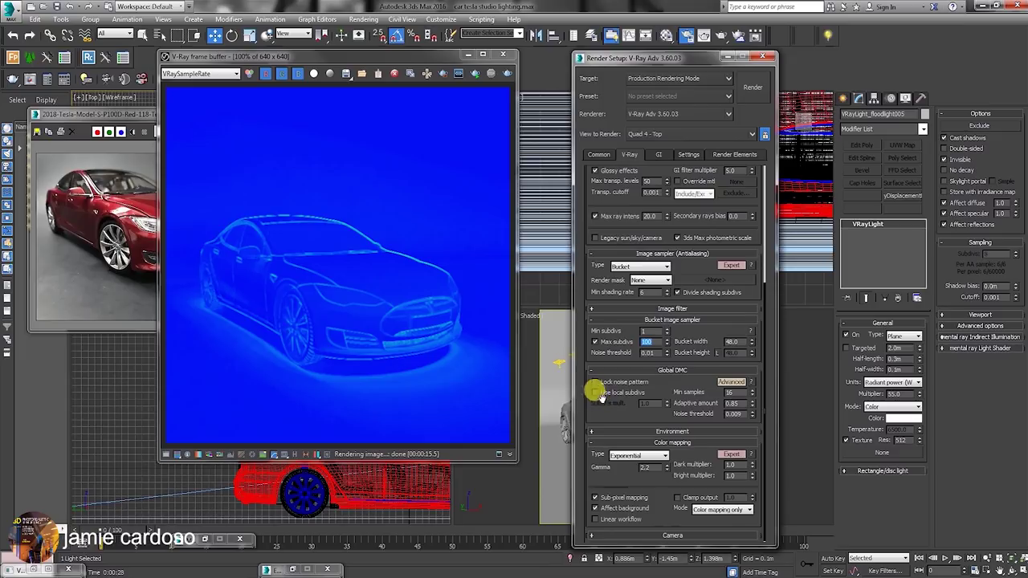
- Enable local subdivs to check the subdivs settings of the floodlight and the car paint material, and disable it again
click(598, 392)
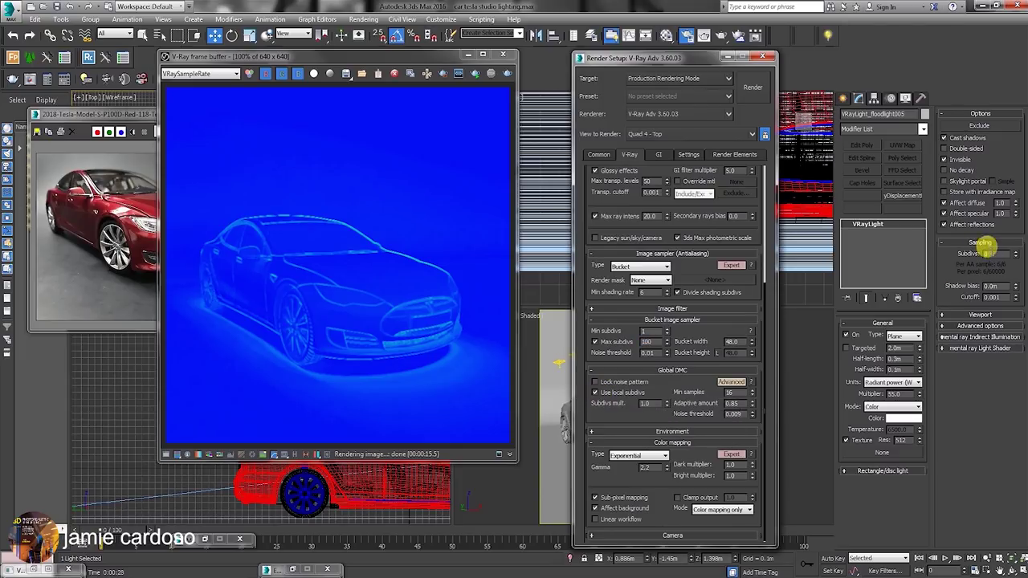
click(987, 252)
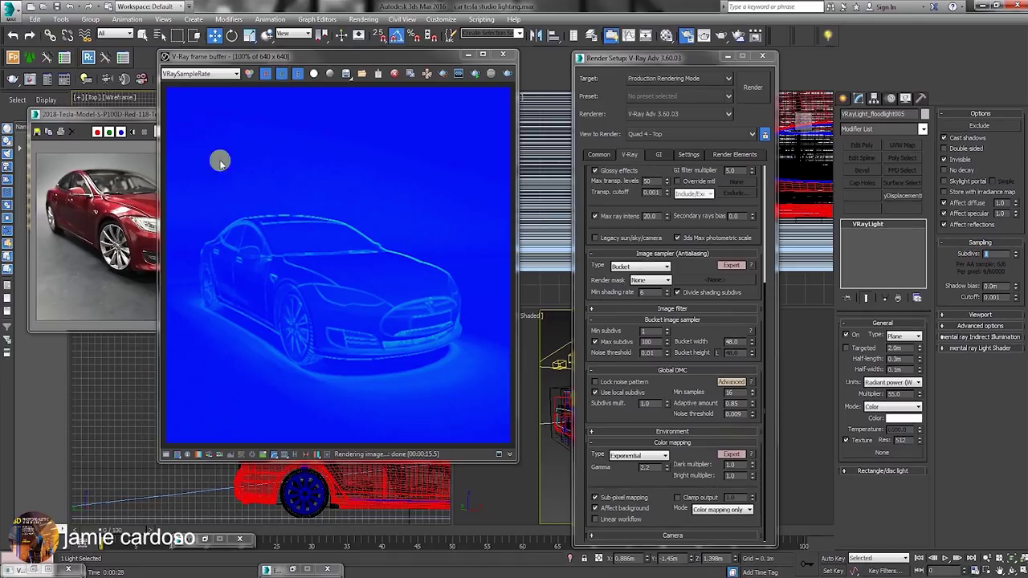
drag(387, 63, 369, 83)
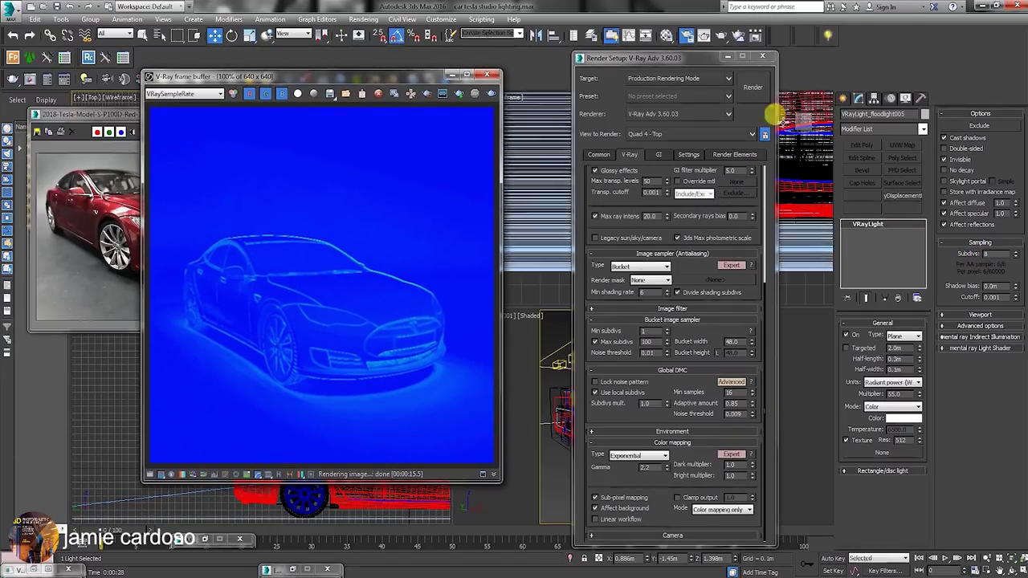
click(661, 37)
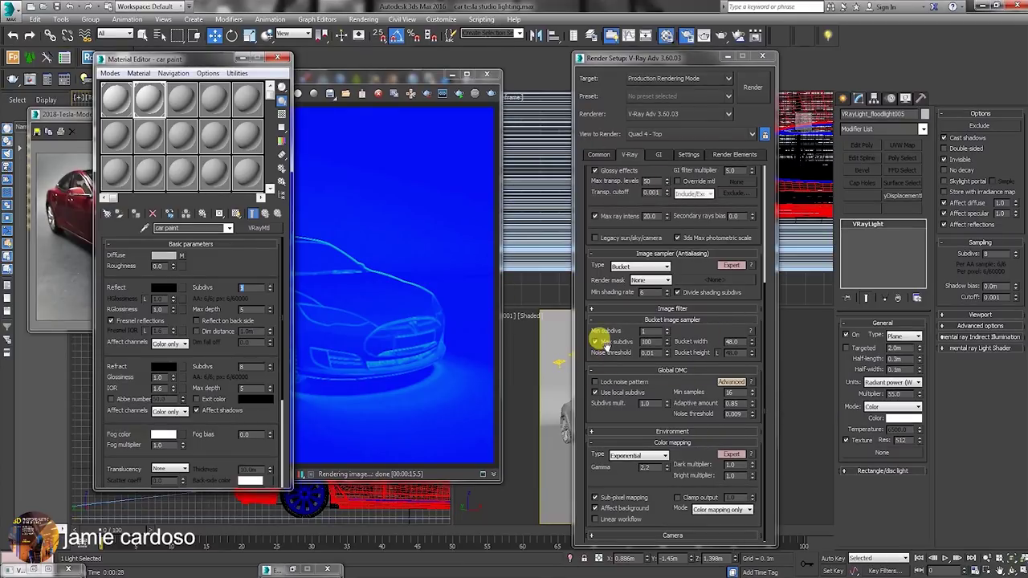
click(596, 393)
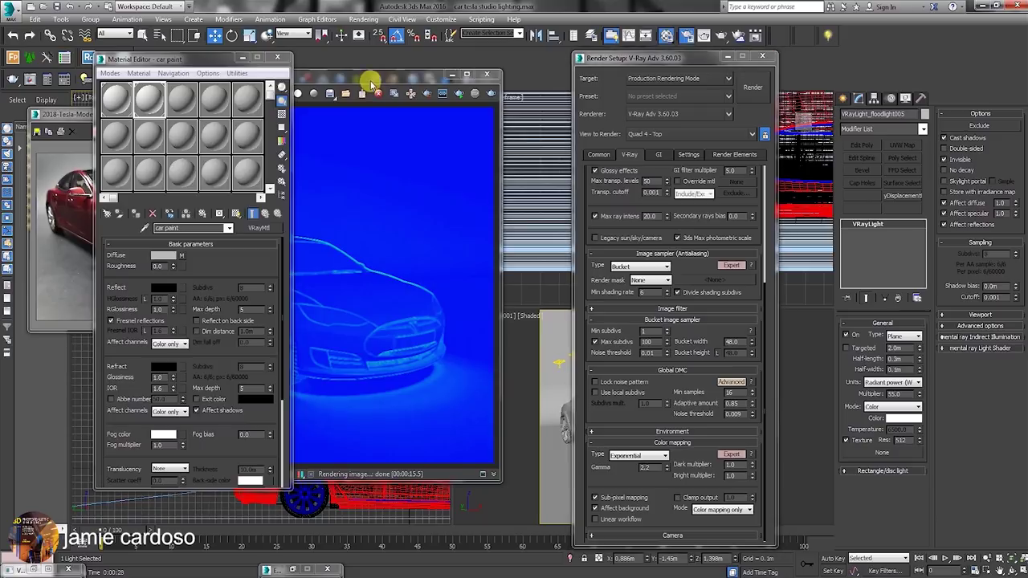
- Minimize the frame buffer and arrange the Material Editor beside the reference photo, with the GI render settings shown
drag(370, 84, 395, 79)
click(479, 69)
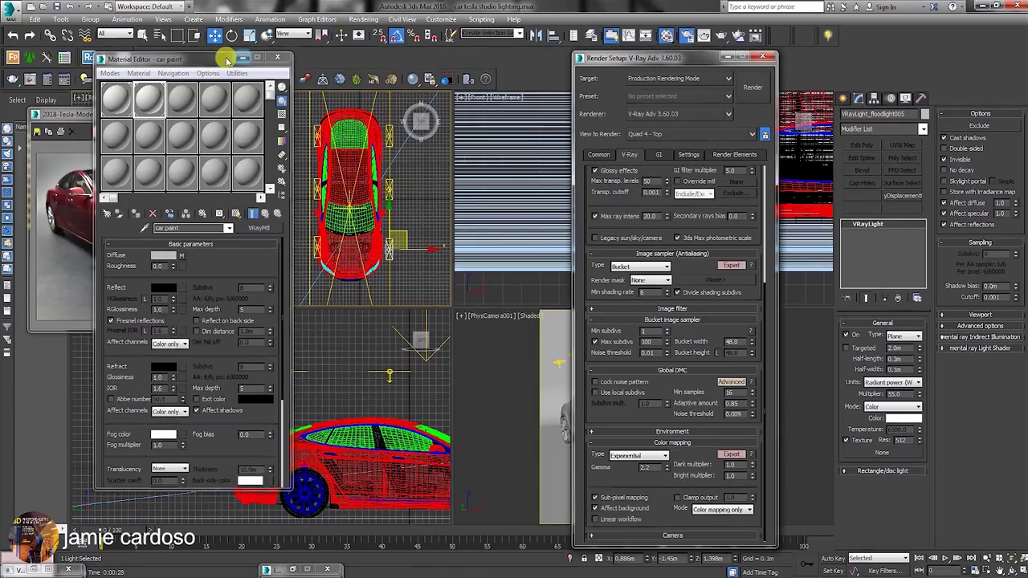
drag(217, 64, 410, 67)
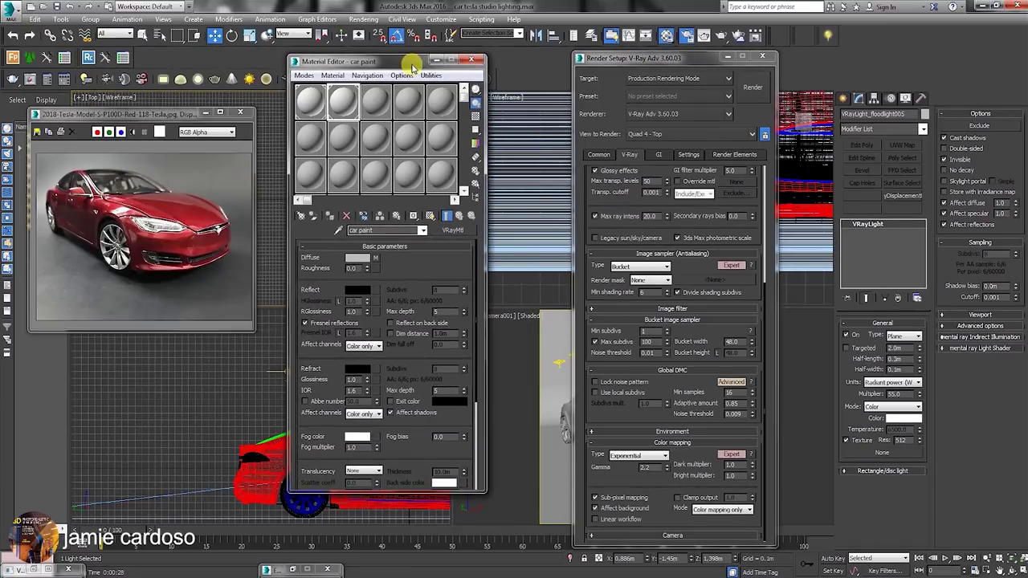
click(659, 154)
drag(654, 58, 780, 50)
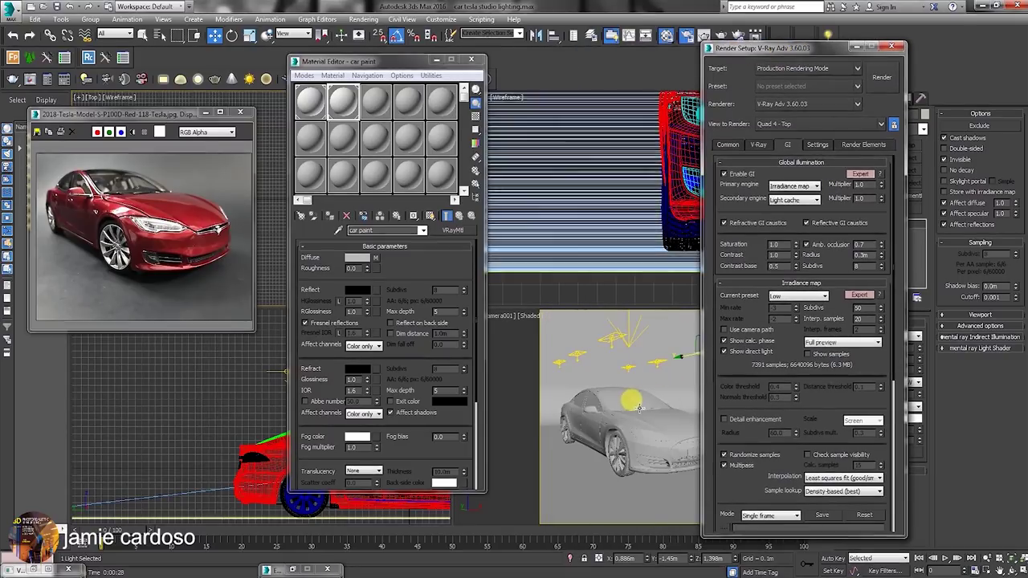
- Ungroup the car model and clear the selection
click(620, 428)
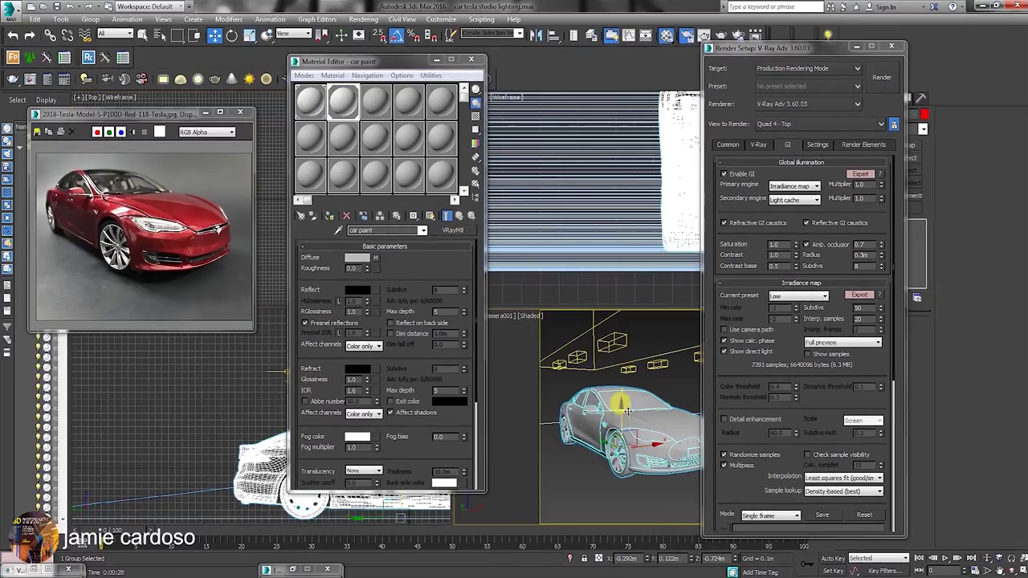
drag(792, 48, 312, 264)
click(88, 19)
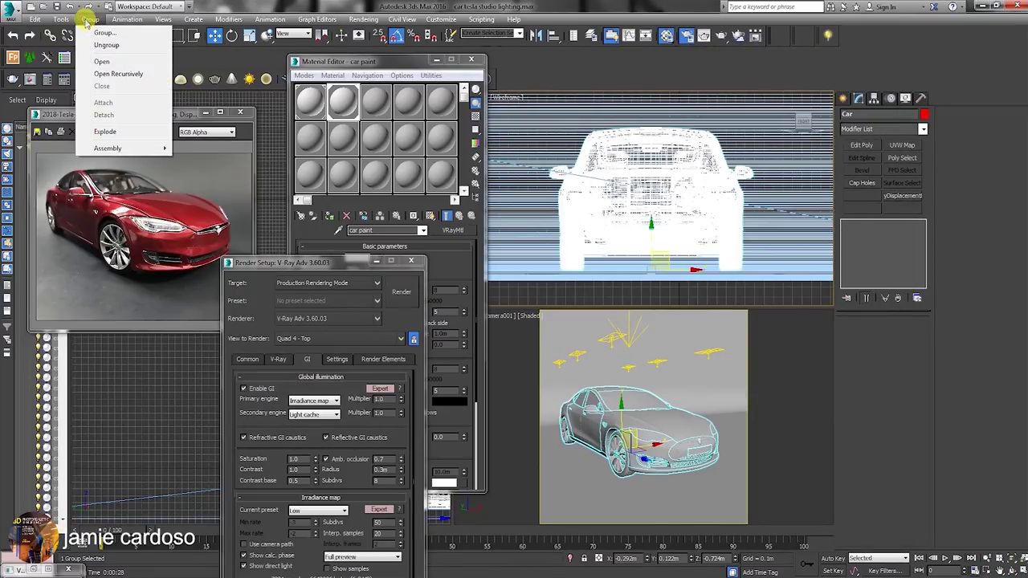
click(98, 45)
click(757, 158)
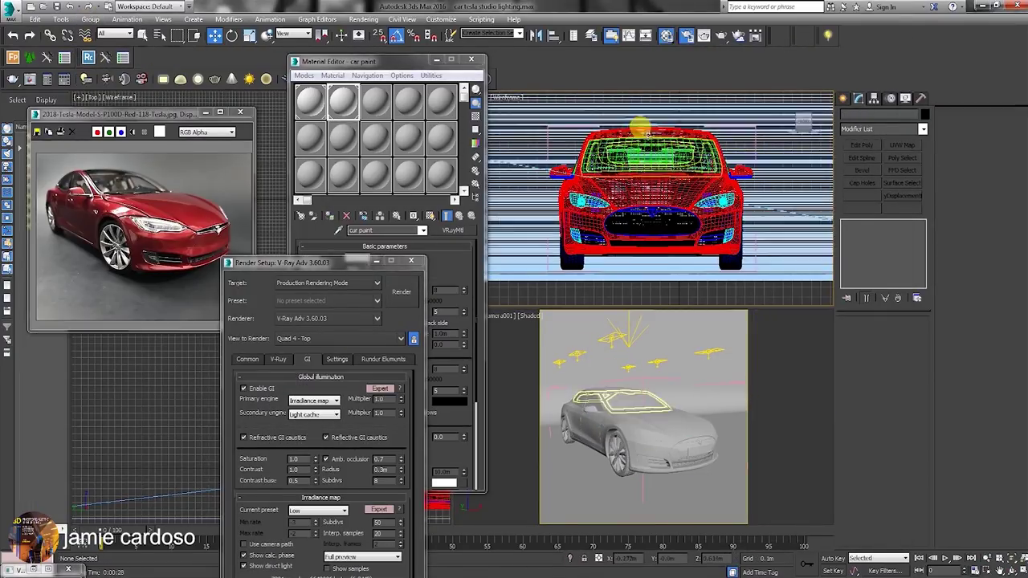
- Change the car paint material to VRayCarPaintMtl and assign it to the car's hood
click(641, 129)
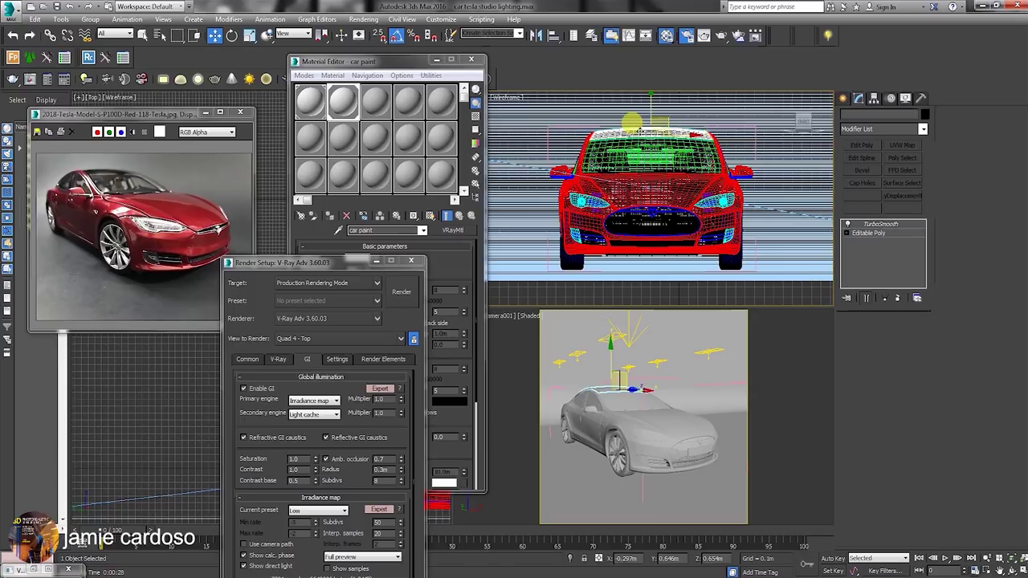
drag(399, 61, 427, 54)
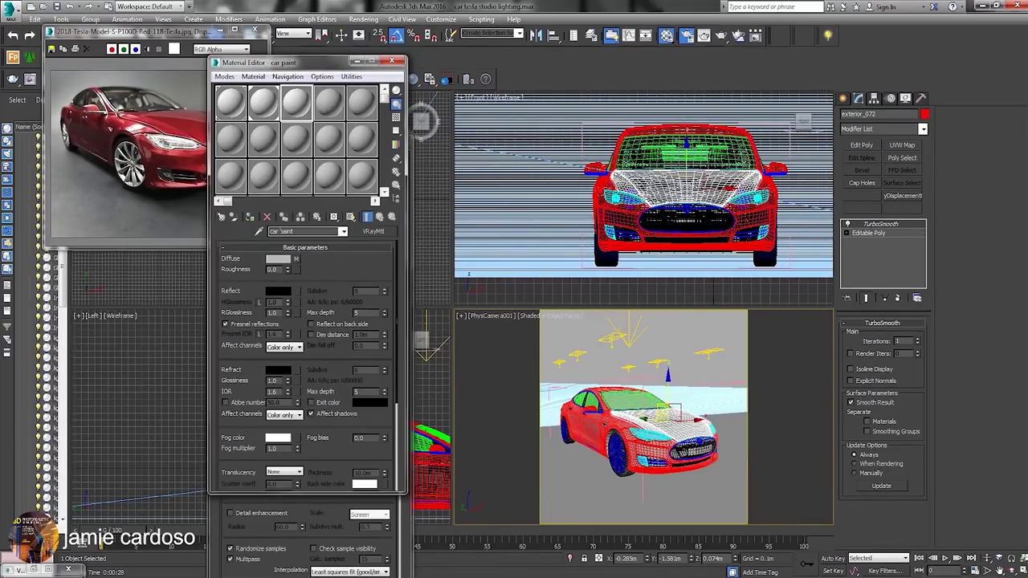
click(373, 231)
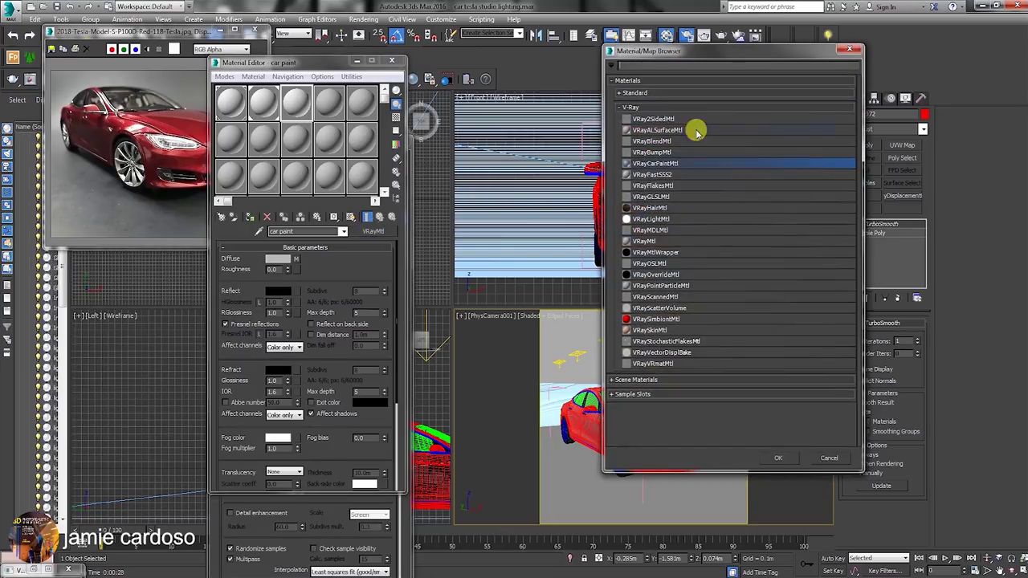
double_click(669, 164)
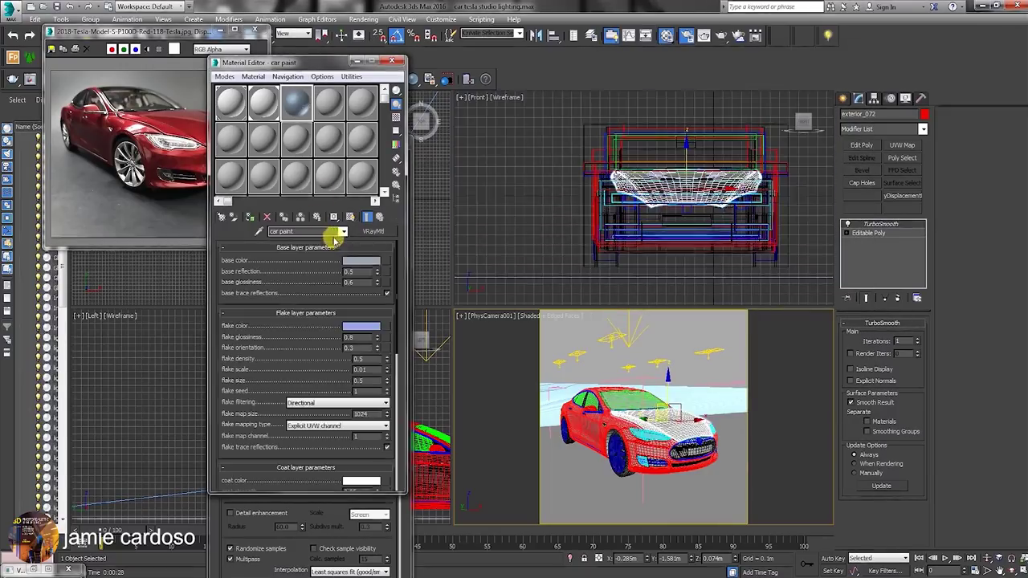
click(250, 217)
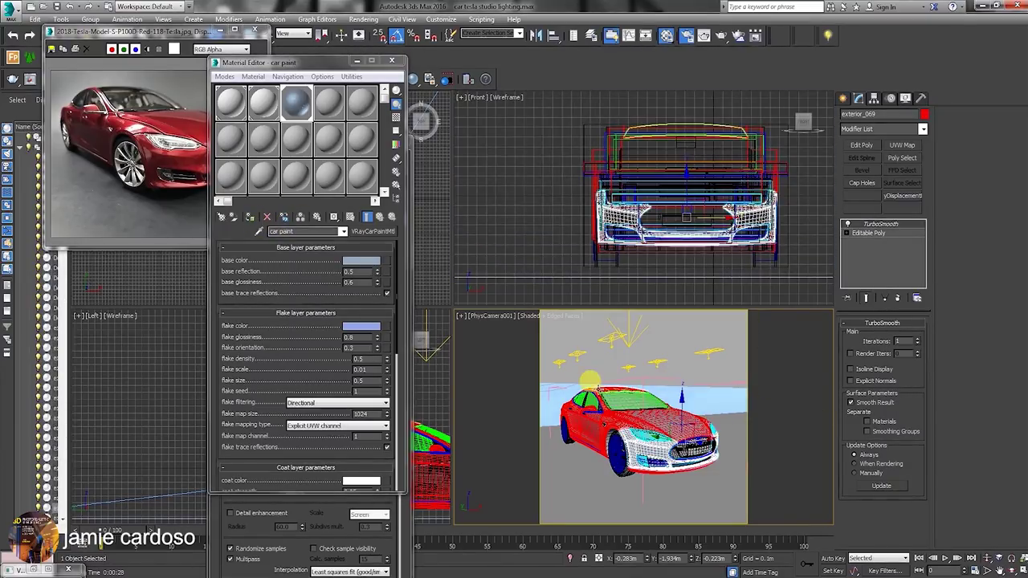
- Assign the car paint material to the roof pillars, side mirrors and front fenders
click(568, 405)
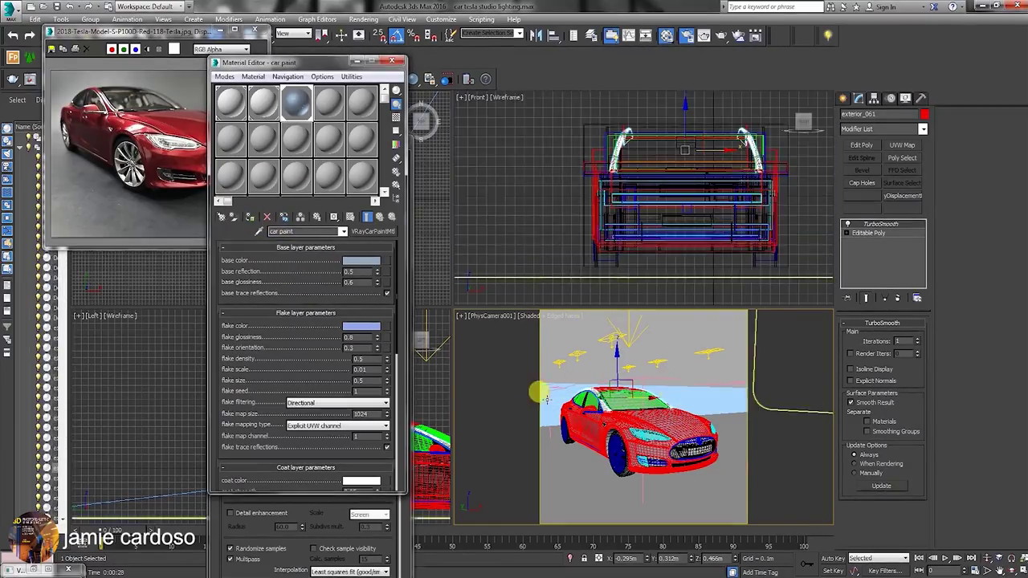
click(250, 217)
click(250, 217)
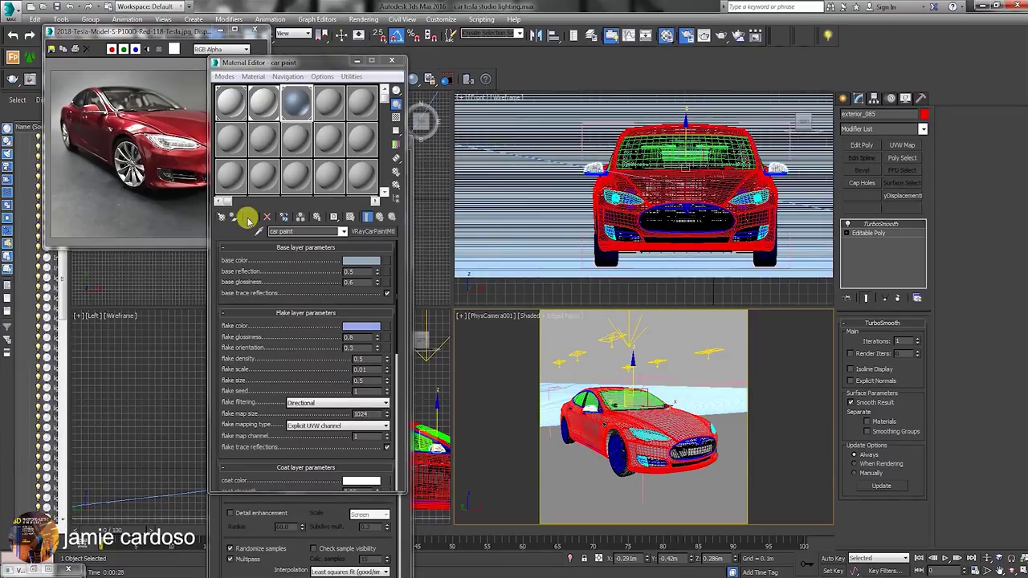
click(739, 419)
click(612, 423)
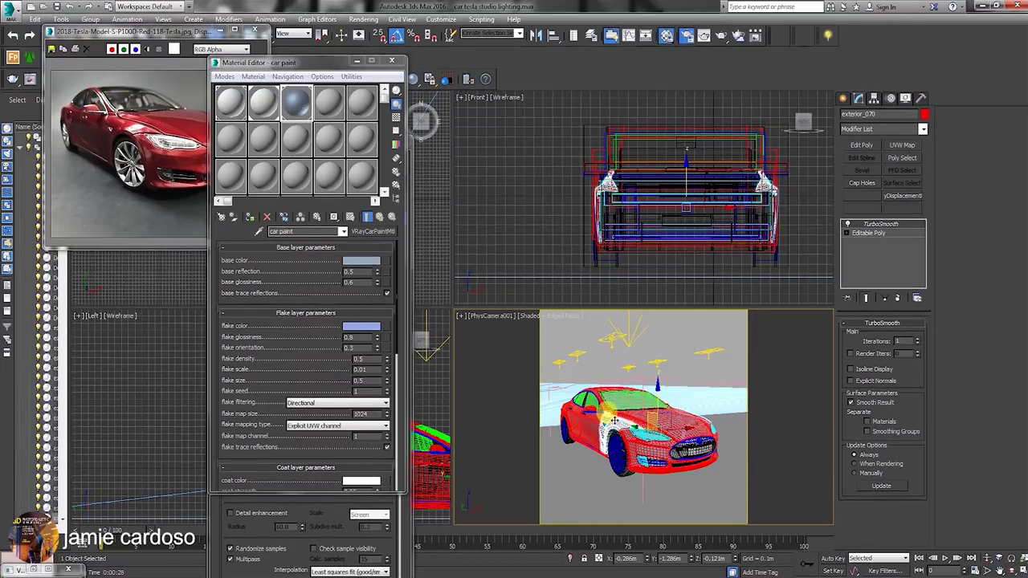
click(250, 216)
- Arrange the Material Editor, reference photo and Render Setup windows so the Top viewport is uncovered
drag(337, 68, 641, 36)
click(158, 54)
drag(157, 54, 82, 205)
drag(292, 146, 266, 342)
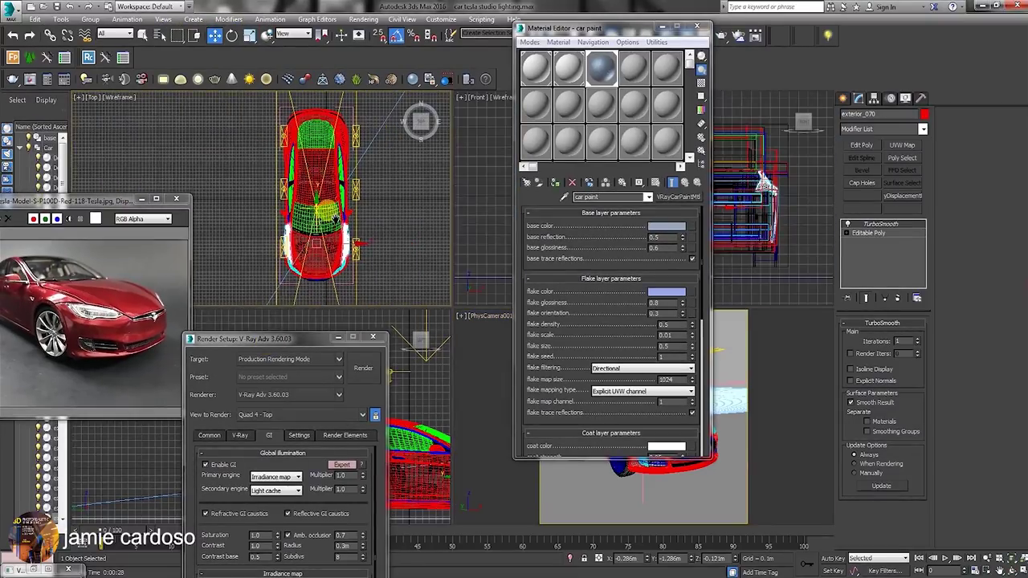
- Select further body panels around the front and side of the car and assign the car paint material to them
key(ctrl+r)
drag(328, 216, 306, 206)
scroll(288, 234, up, 5)
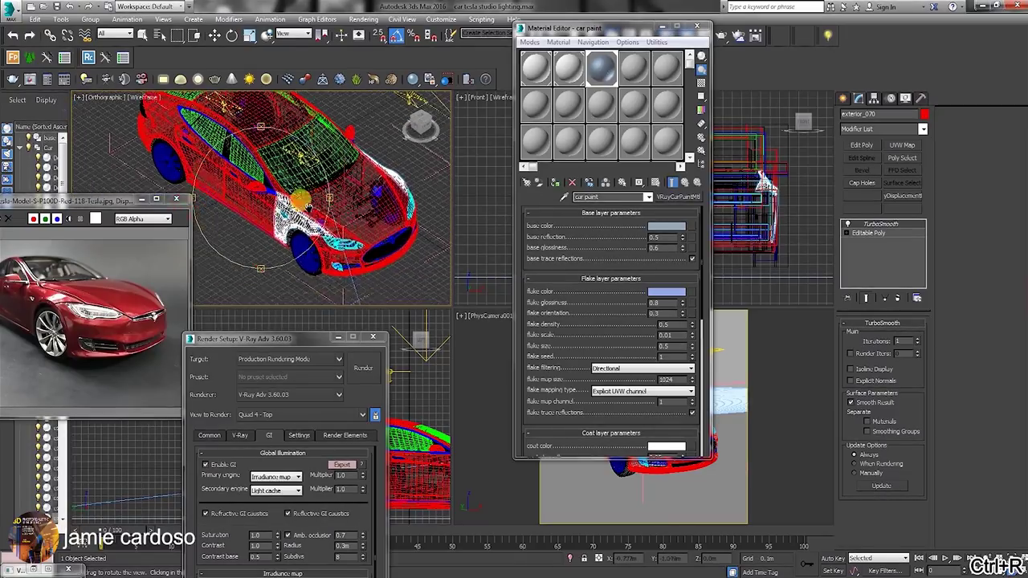
right_click(298, 202)
click(382, 216)
click(302, 224)
click(245, 204)
middle_drag(245, 204, 325, 245)
click(264, 182)
click(555, 183)
scroll(236, 170, up, 5)
click(232, 174)
click(555, 183)
- Select the panels around the hood, fenders and roof pillars to check which parts use the car paint material
click(319, 204)
middle_drag(319, 204, 275, 240)
click(357, 215)
middle_drag(418, 249, 182, 171)
click(261, 181)
middle_drag(313, 222, 211, 98)
click(360, 220)
middle_drag(360, 220, 241, 293)
click(339, 175)
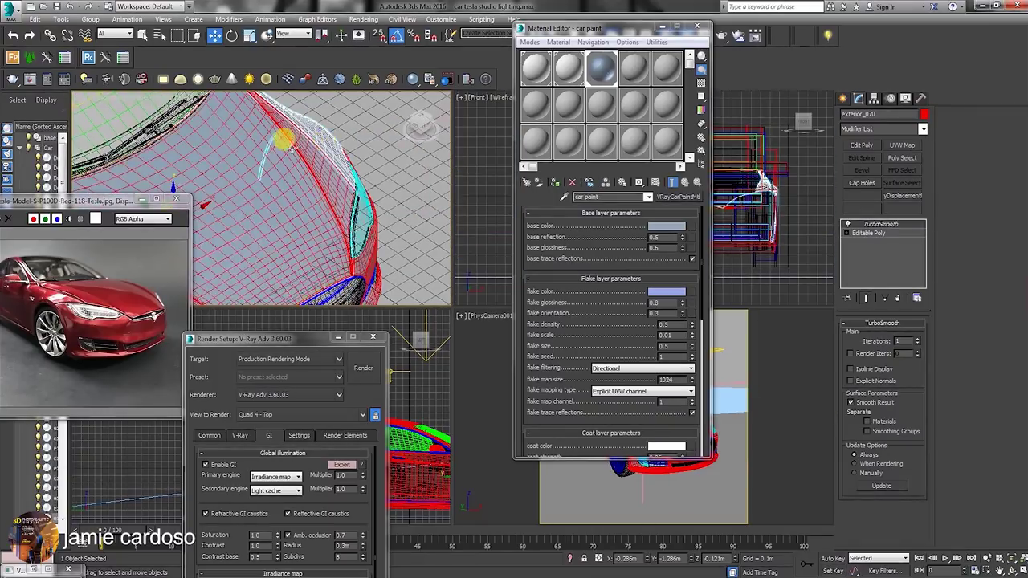
middle_drag(284, 138, 333, 242)
click(273, 161)
middle_drag(273, 160, 264, 202)
- Assign the car paint material to the rear door panels
key(ctrl+r)
drag(264, 205, 230, 193)
scroll(229, 193, down, 4)
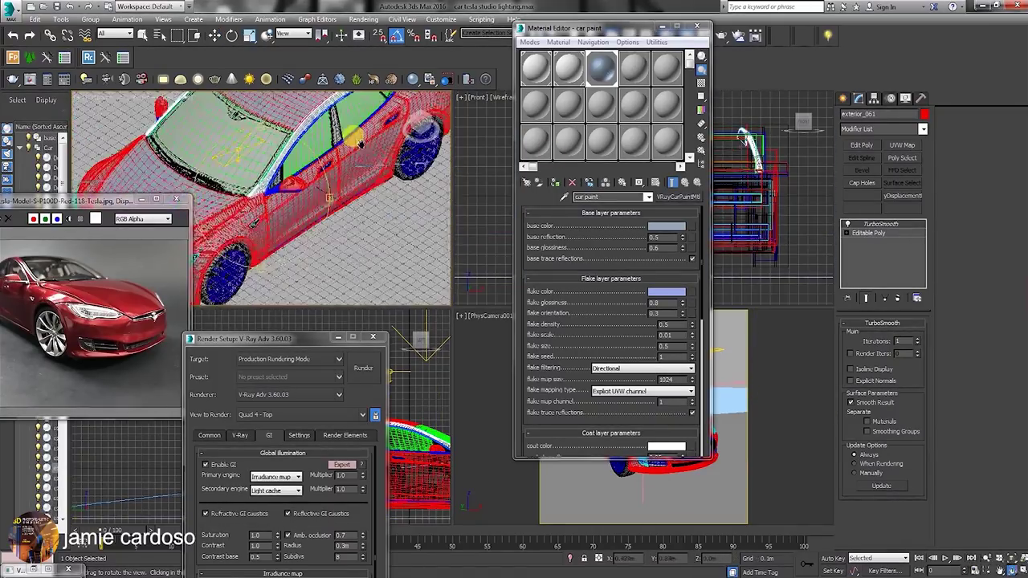
middle_drag(230, 193, 284, 201)
right_click(284, 201)
click(258, 211)
click(374, 142)
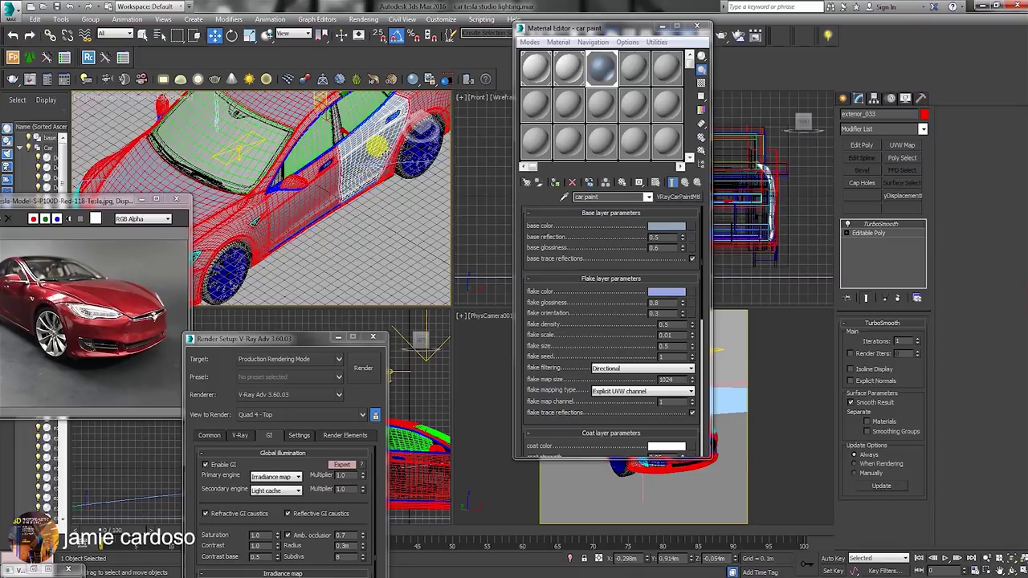
middle_drag(374, 142, 345, 165)
scroll(337, 188, up, 4)
middle_drag(345, 128, 401, 202)
scroll(361, 207, down, 4)
middle_drag(265, 210, 360, 205)
click(554, 183)
- Inspect the body panels from the opposite side of the car and select the front bumper
scroll(274, 176, down, 3)
alt+middle_drag(273, 176, 321, 206)
click(321, 206)
scroll(321, 214, up, 4)
scroll(326, 219, down, 5)
click(404, 239)
scroll(406, 236, up, 2)
- Minimize the Material Editor, maximize the camera viewport and move the Render Setup window clear of the car
click(661, 30)
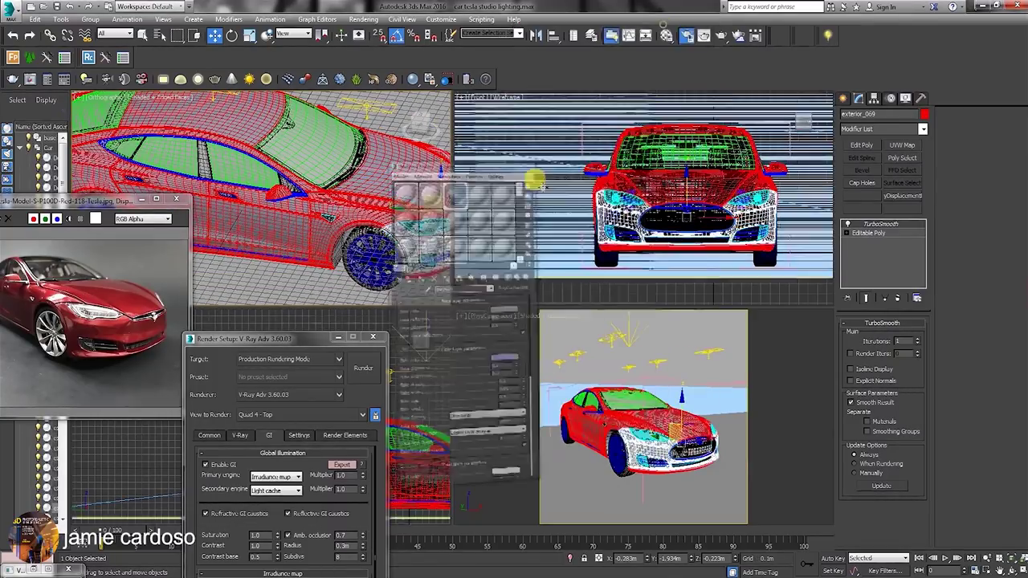
click(493, 315)
click(1019, 567)
drag(291, 341, 778, 62)
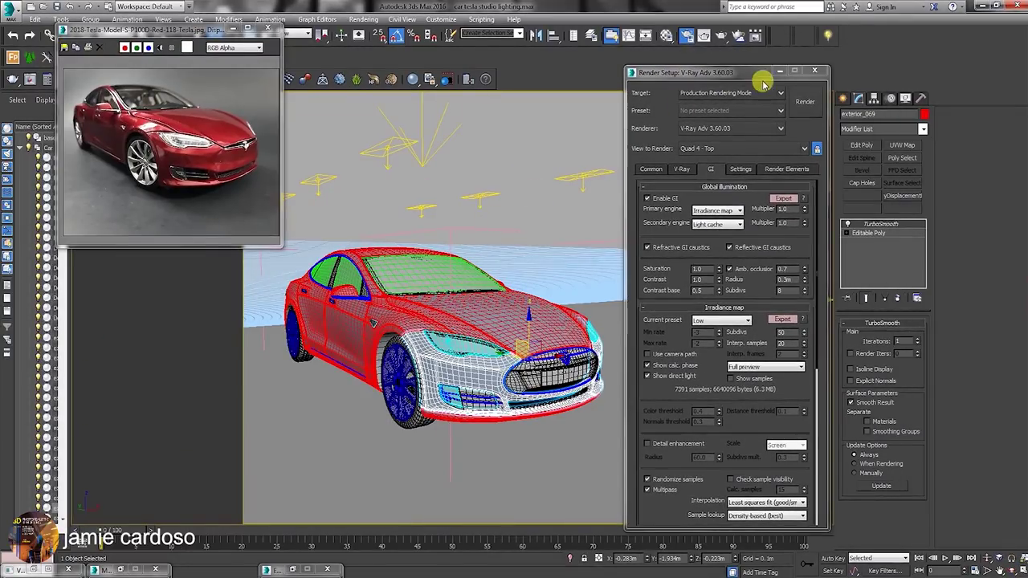
- Render the camera view and display the VRaySampleRate element while the frame is rendering
click(804, 101)
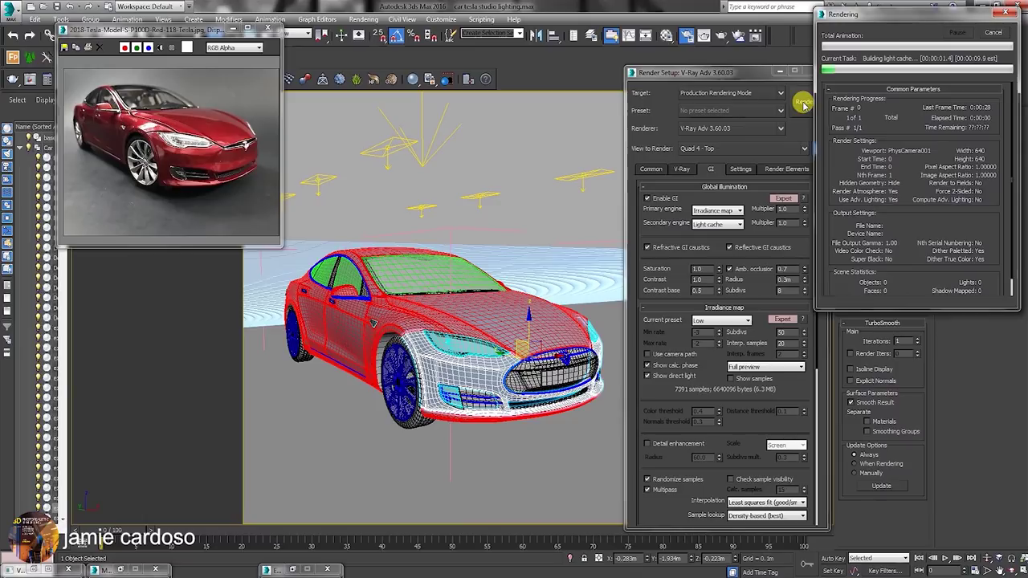
click(207, 88)
click(201, 100)
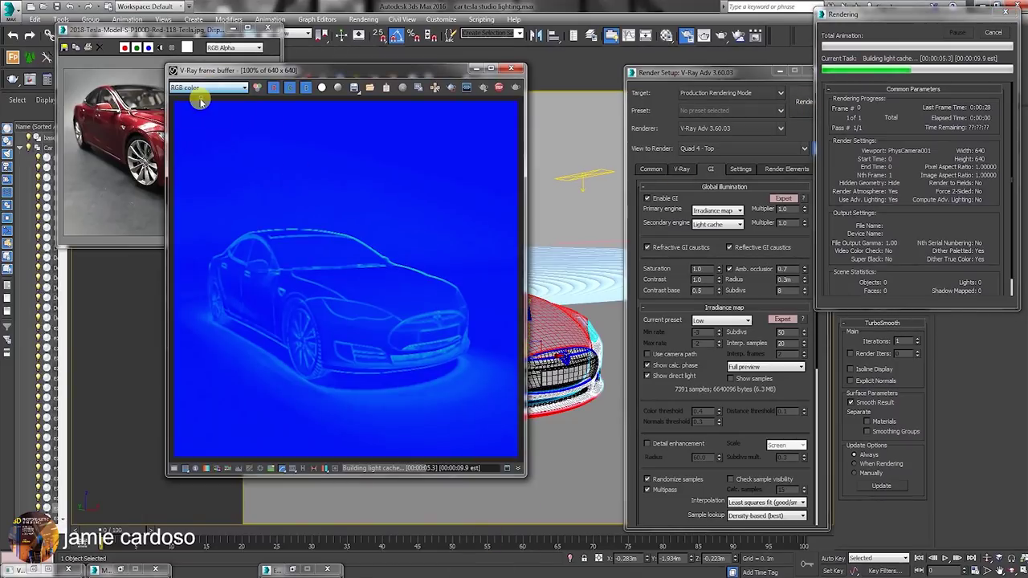
drag(288, 70, 452, 74)
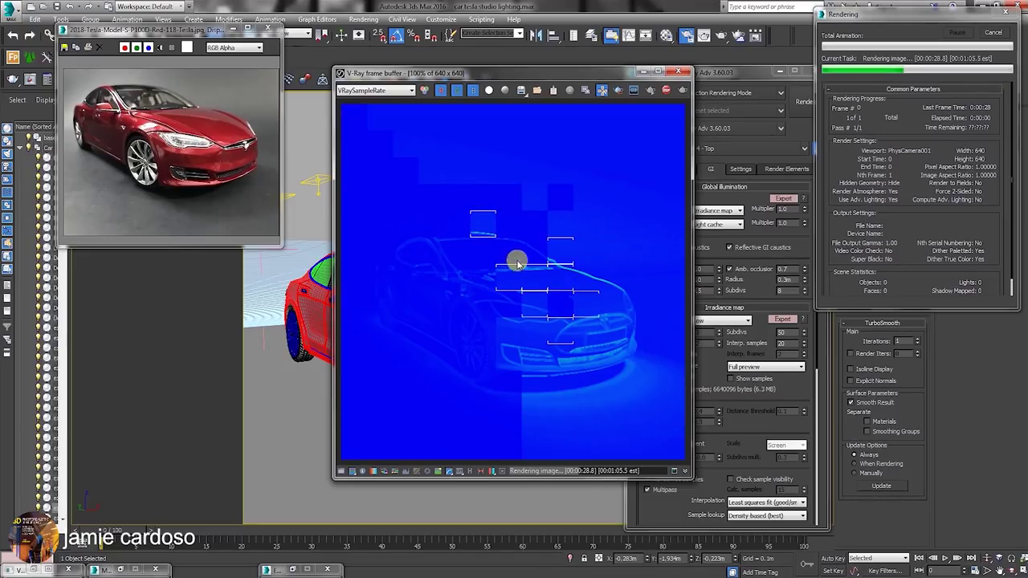
click(603, 91)
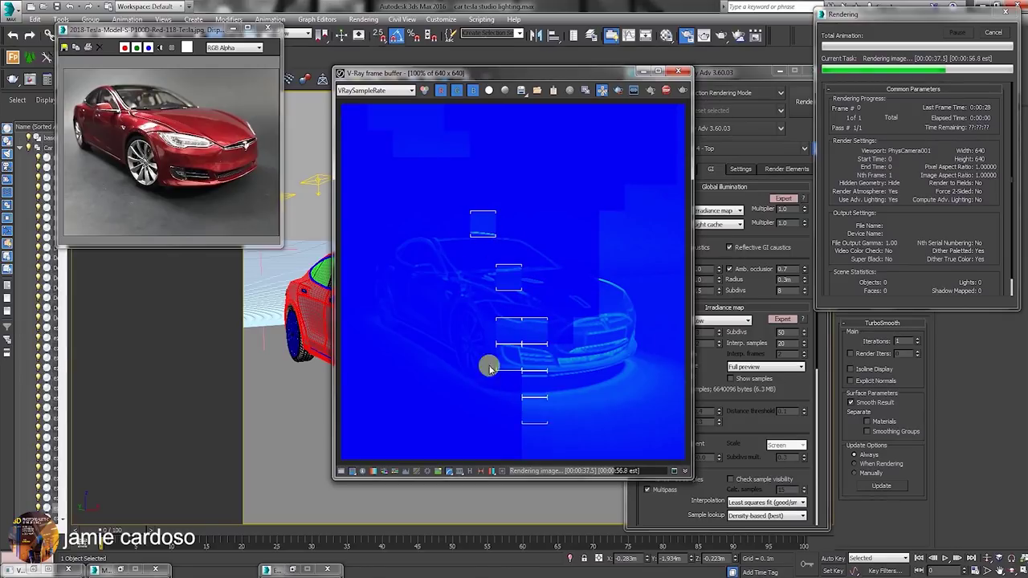
- Switch the frame buffer back to RGB color and move it aside to compare with the reference photo
click(375, 92)
click(369, 102)
drag(554, 78, 310, 75)
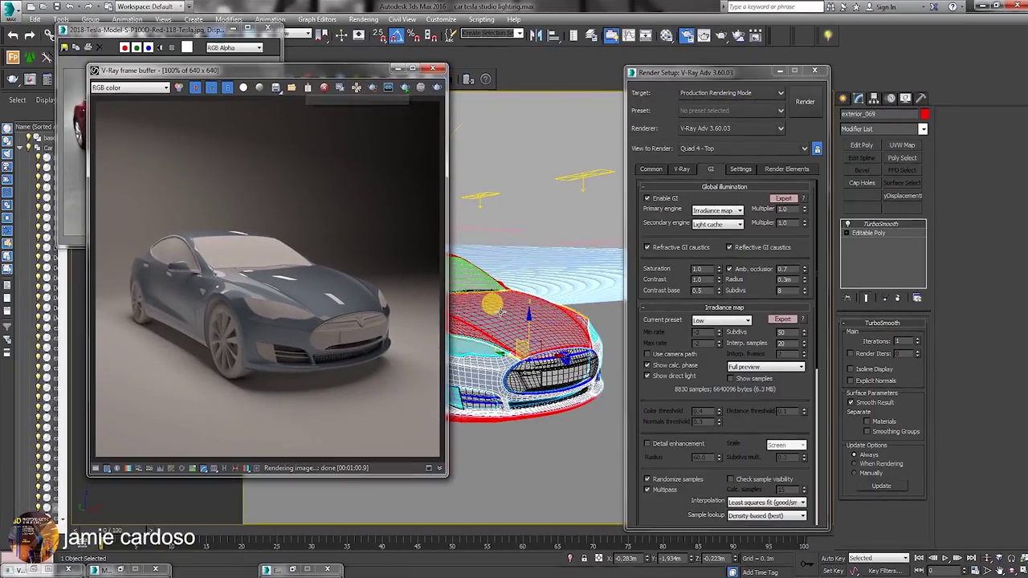
drag(328, 74, 822, 82)
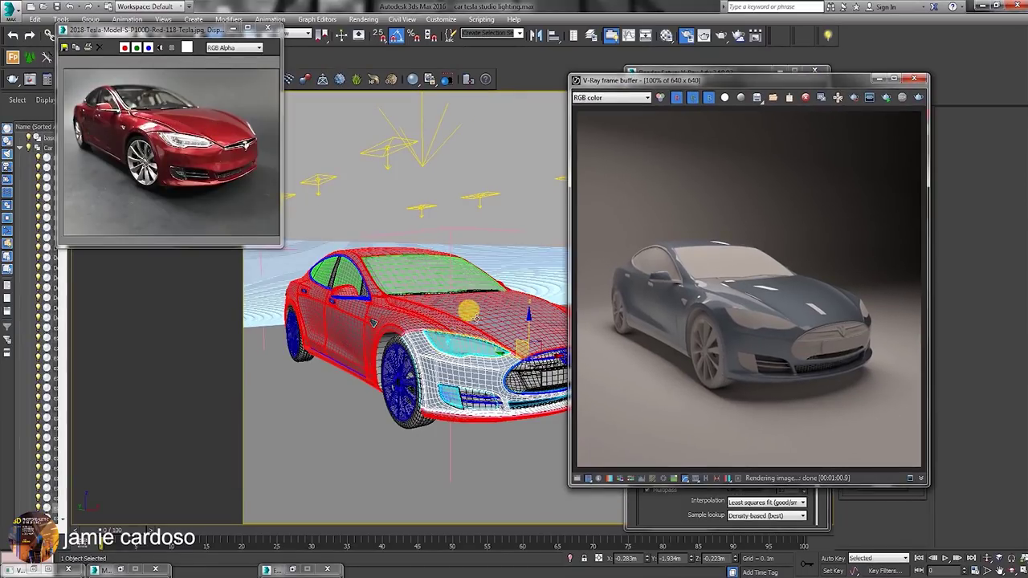
- Select the hood and bring the Material Editor up between the car and the frame buffer
click(472, 306)
drag(715, 87, 759, 113)
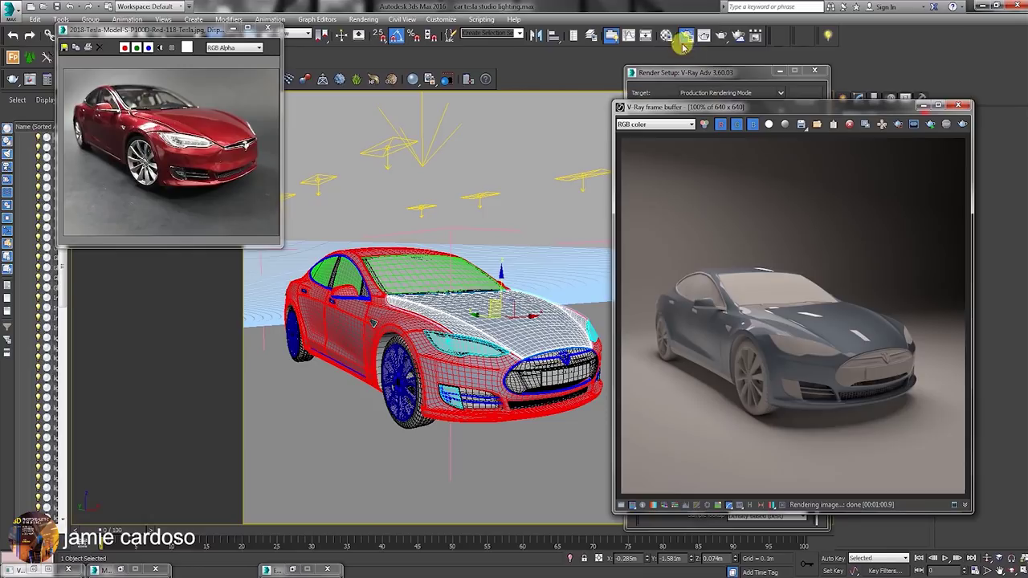
click(667, 36)
drag(592, 24, 642, 37)
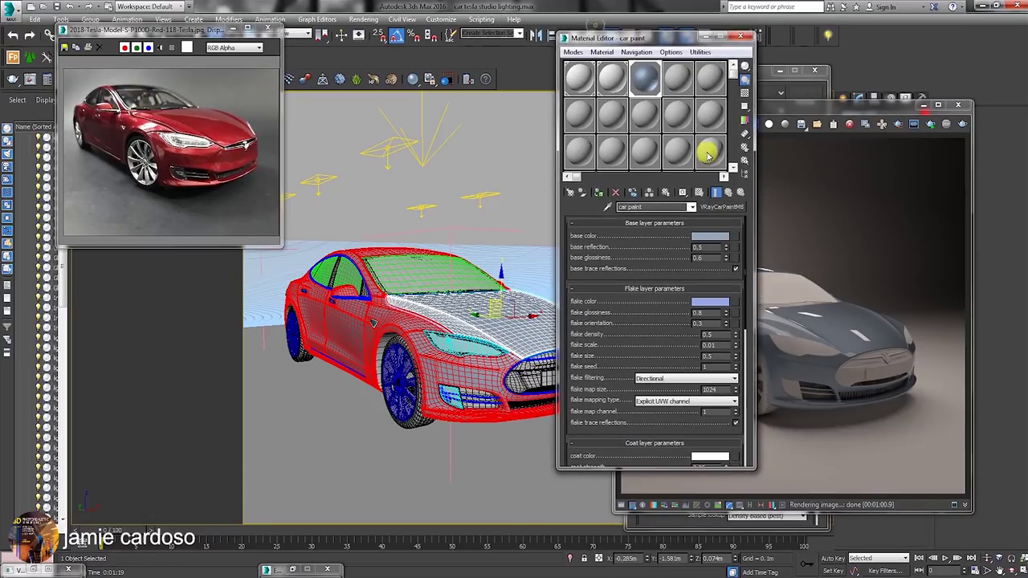
- Set the car paint's base color to dark red with red 86, green 2 and blue 2
click(703, 238)
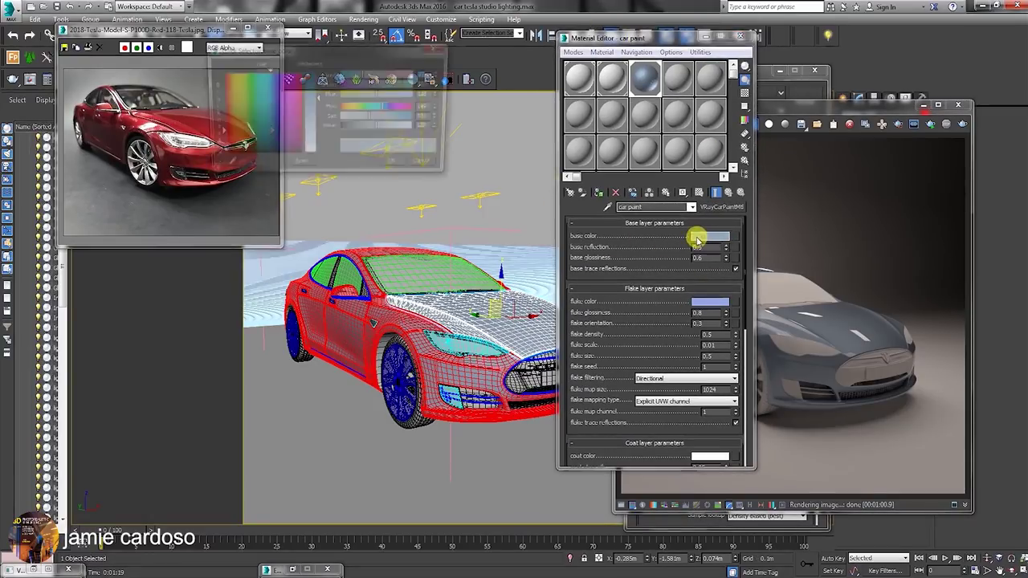
drag(218, 78, 218, 71)
click(313, 76)
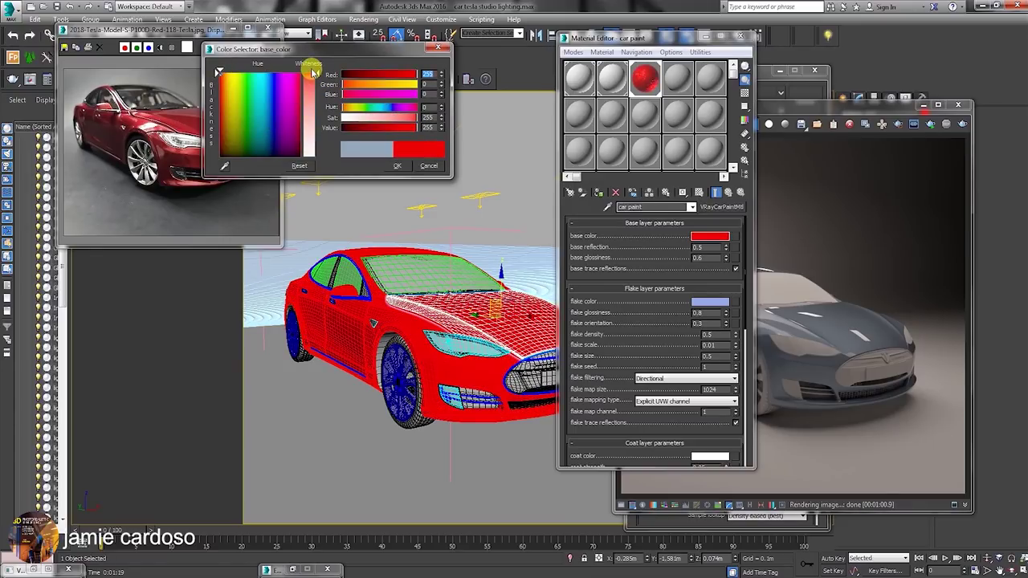
drag(415, 128, 378, 129)
click(399, 88)
drag(428, 94, 371, 102)
text(2)
key(Return)
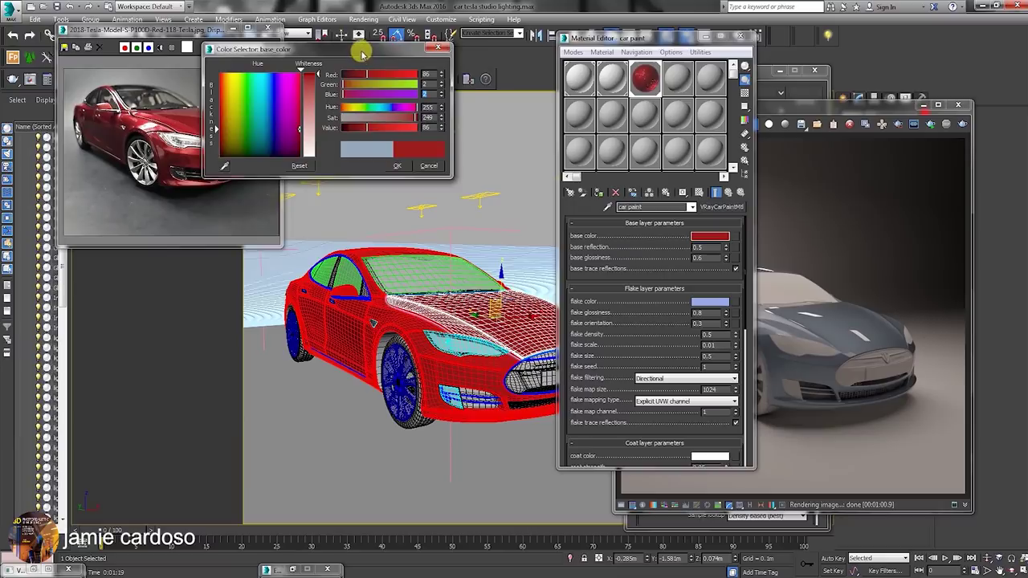
drag(362, 50, 452, 40)
click(484, 157)
click(698, 234)
click(484, 157)
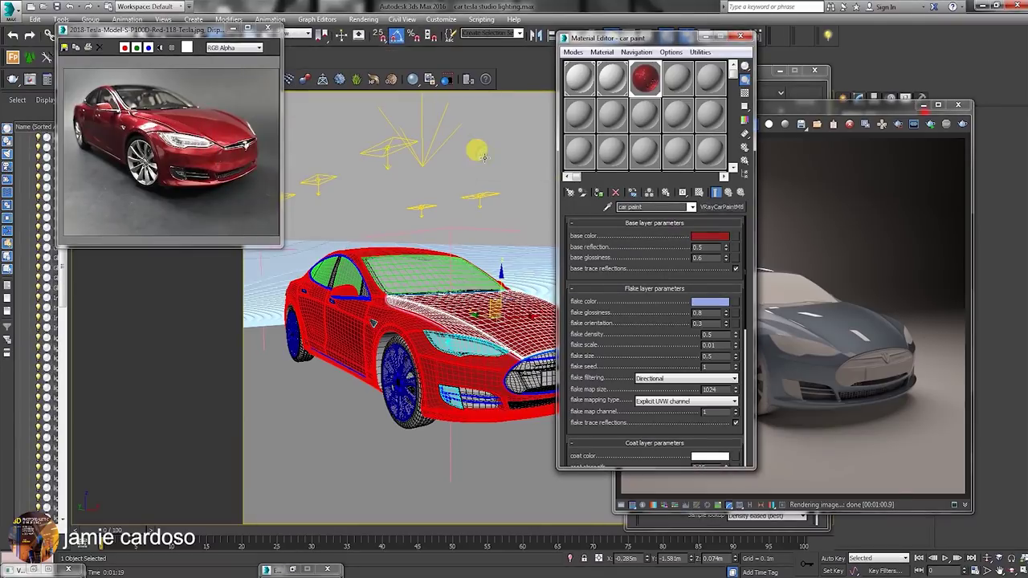
- Try sampling the base color from the car's hood in the reference photo
click(710, 237)
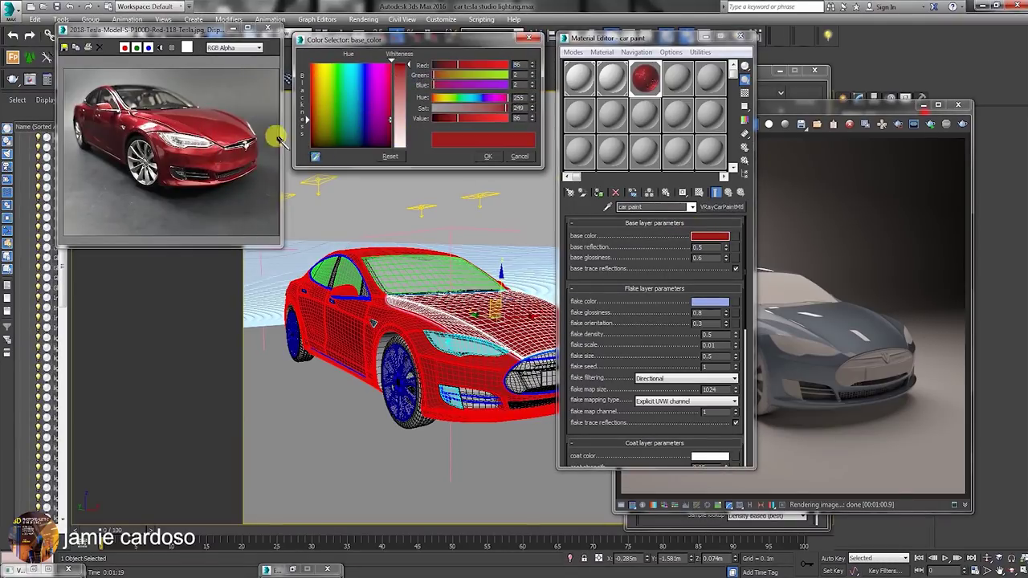
click(186, 111)
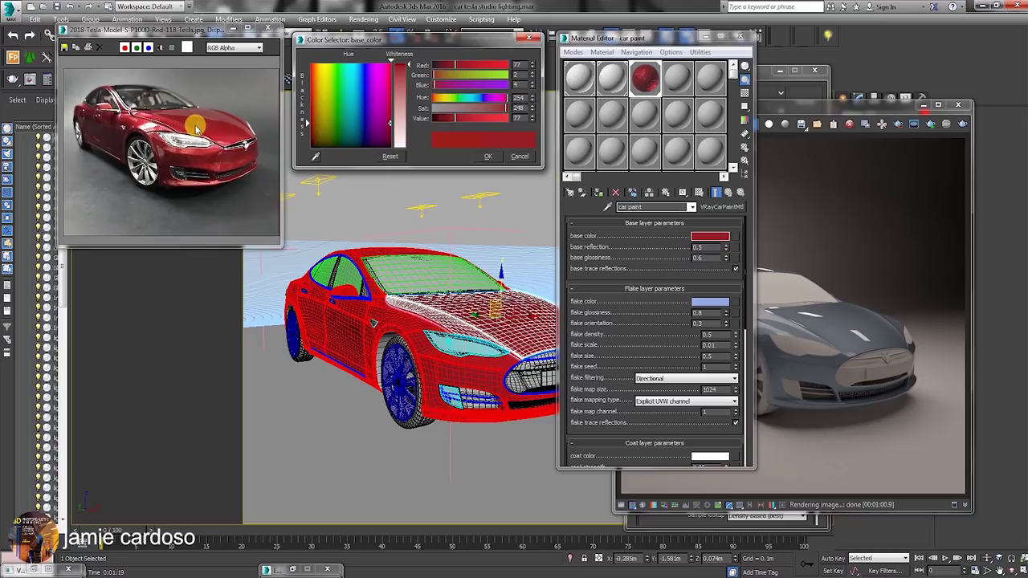
click(520, 155)
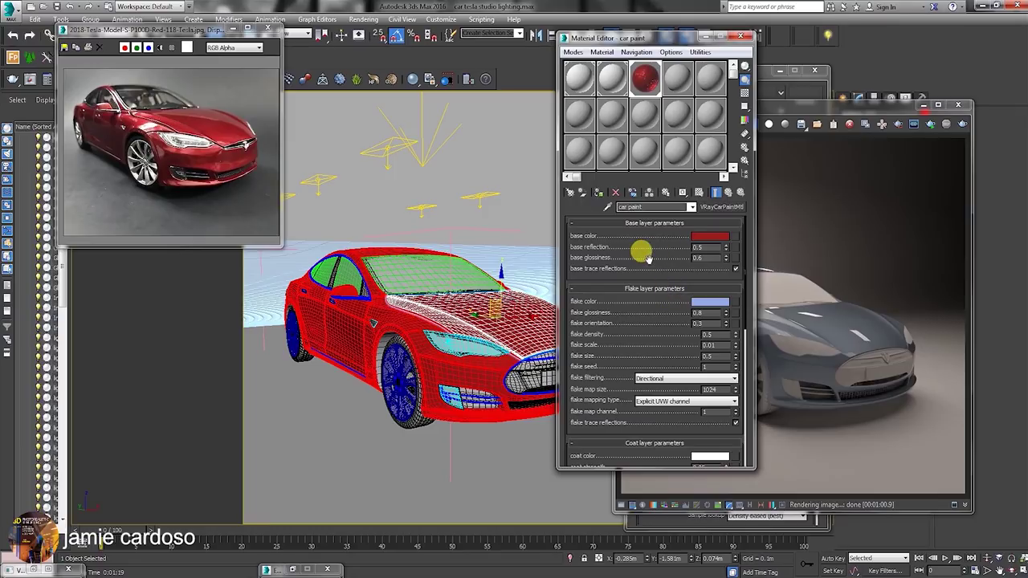
- Copy the car paint's base color to its flake color
right_click(717, 239)
click(740, 243)
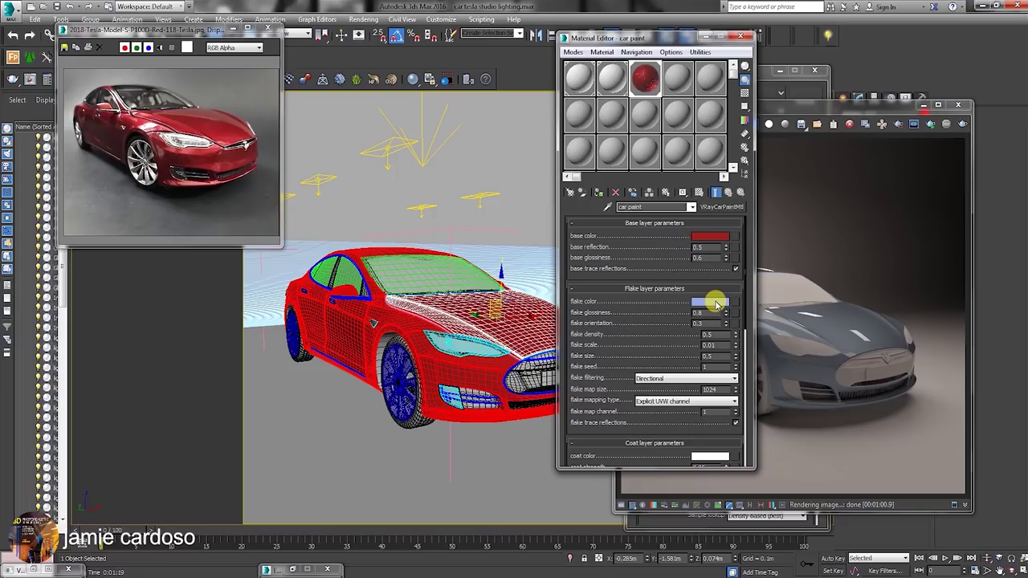
right_click(717, 303)
click(736, 324)
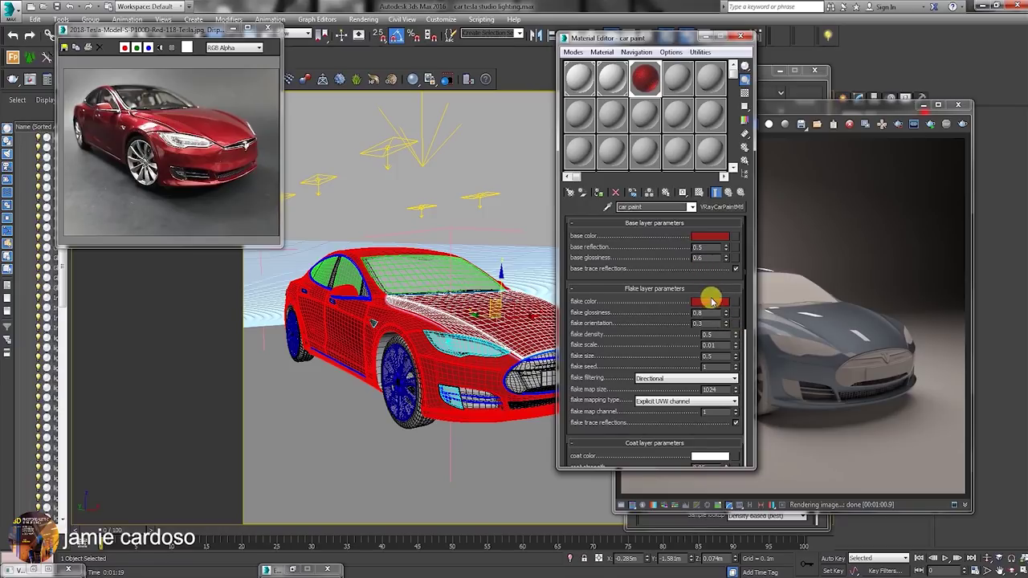
- Change the car paint material's flake color to white and set its flake size to 1.0
click(712, 301)
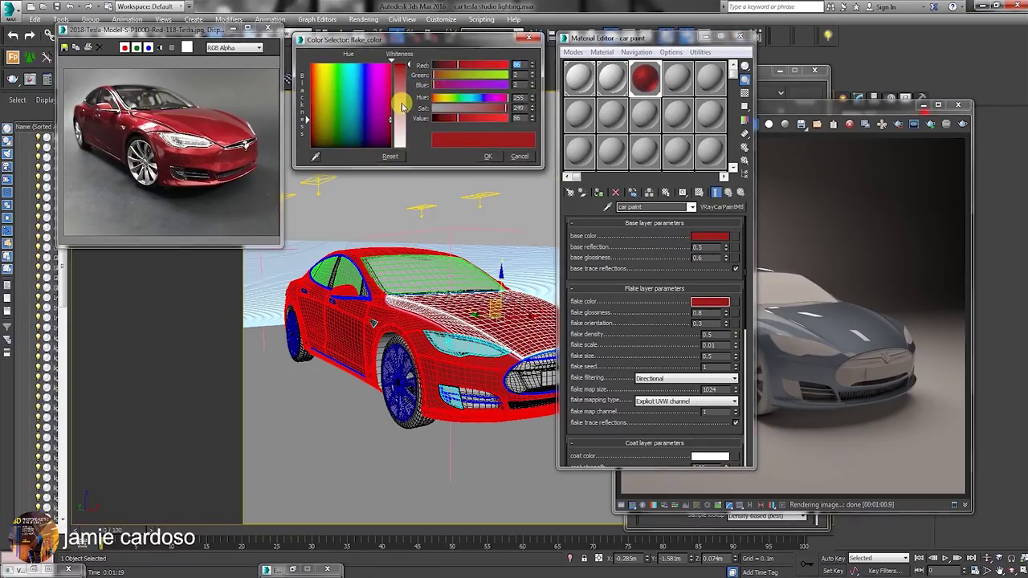
drag(402, 105, 402, 146)
click(488, 156)
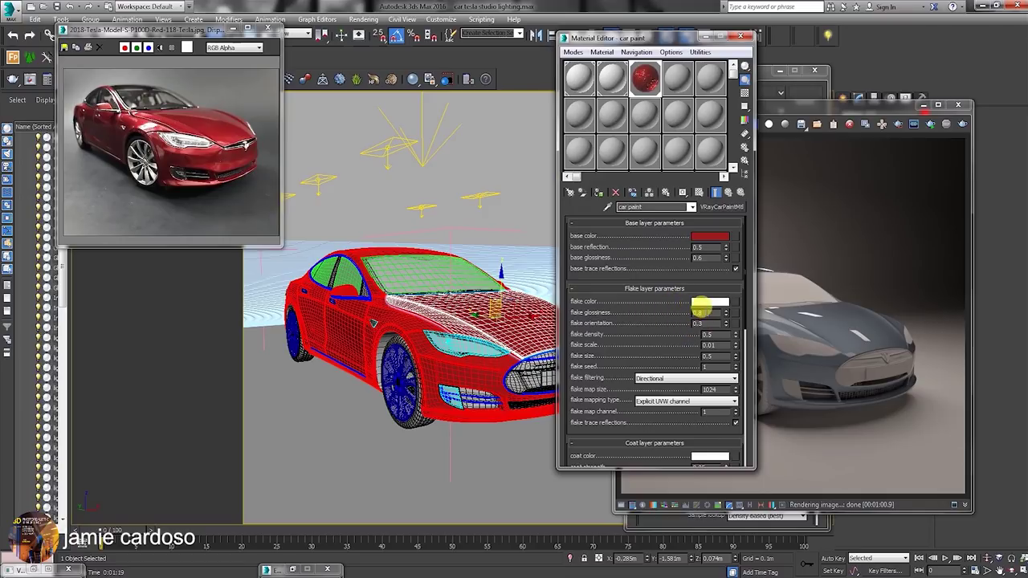
double_click(697, 312)
drag(713, 356, 653, 347)
text(1)
key(Return)
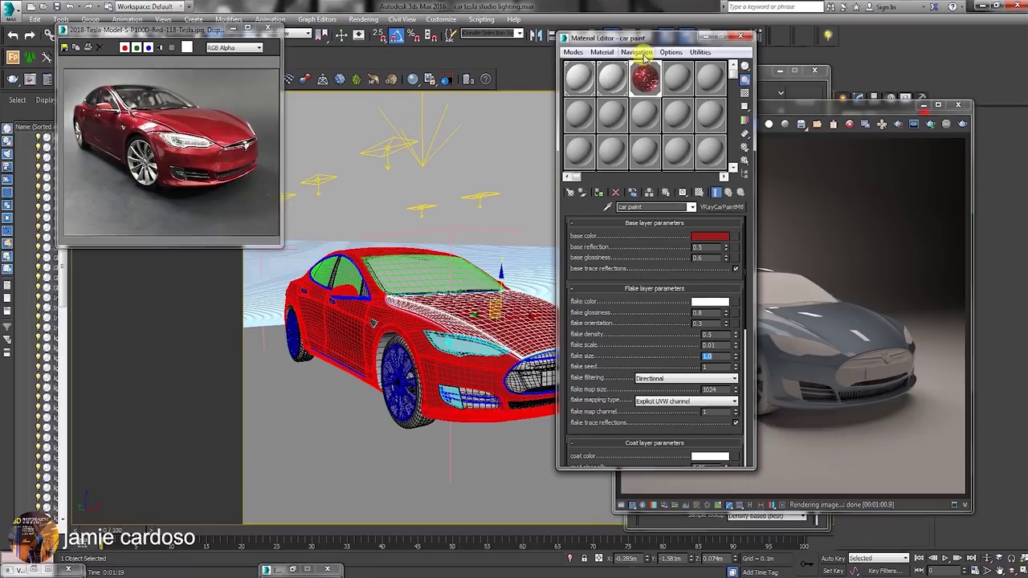
- Render the camera view and inspect the flake effect of the red car paint in the V-Ray frame buffer
drag(643, 39, 709, 61)
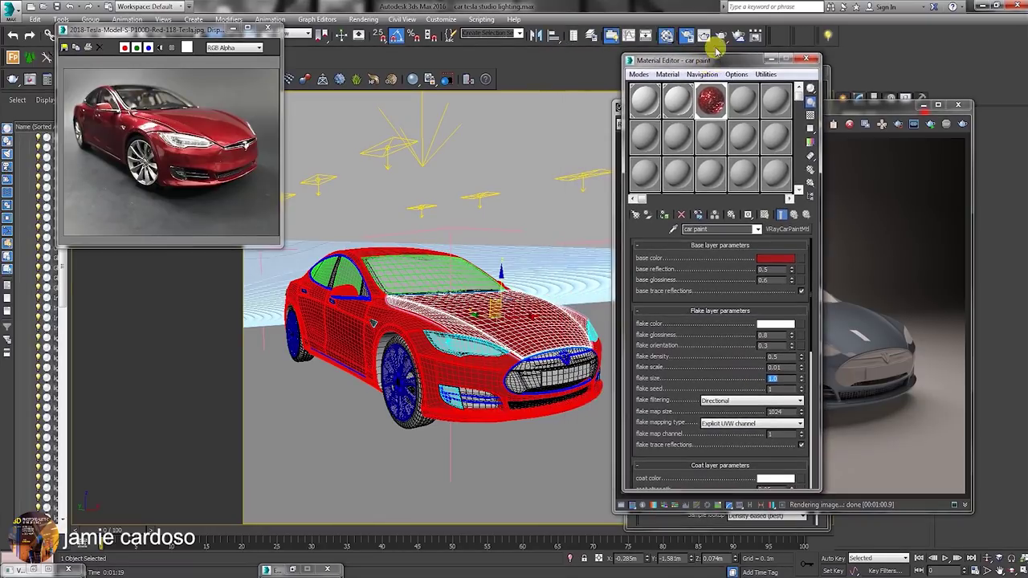
click(715, 37)
drag(763, 106, 382, 42)
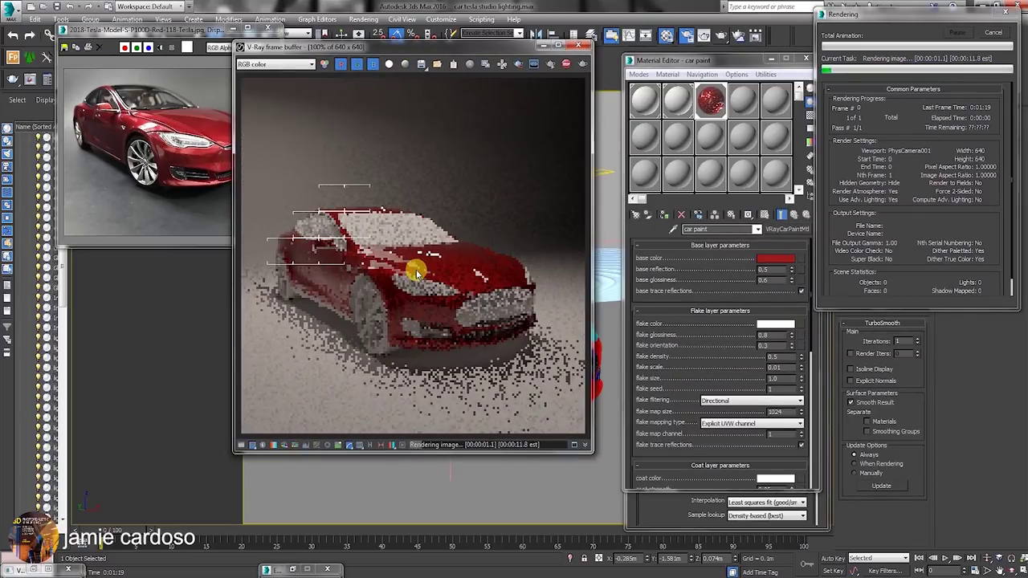
scroll(392, 284, up, 1)
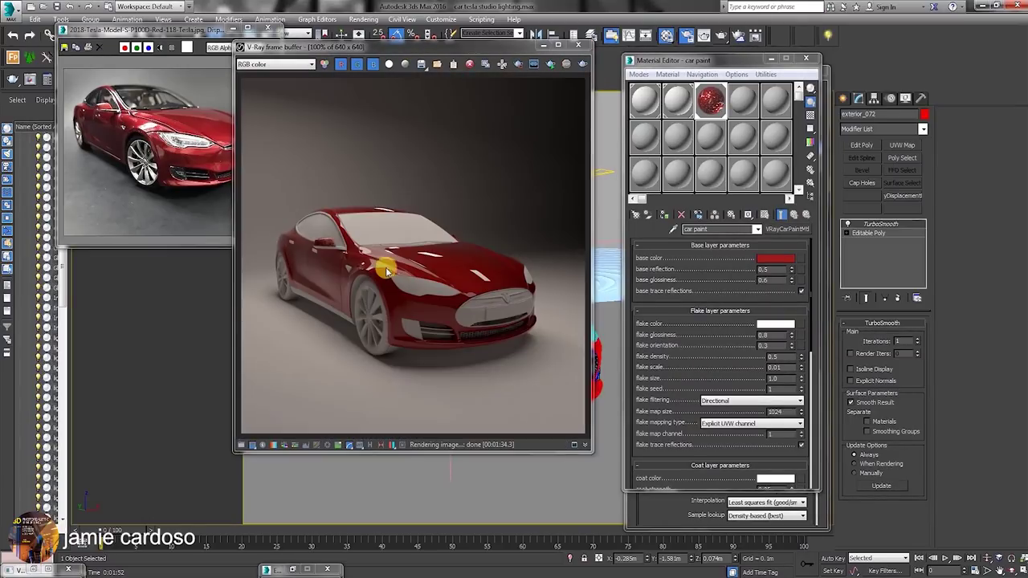
scroll(385, 270, up, 2)
scroll(391, 257, down, 2)
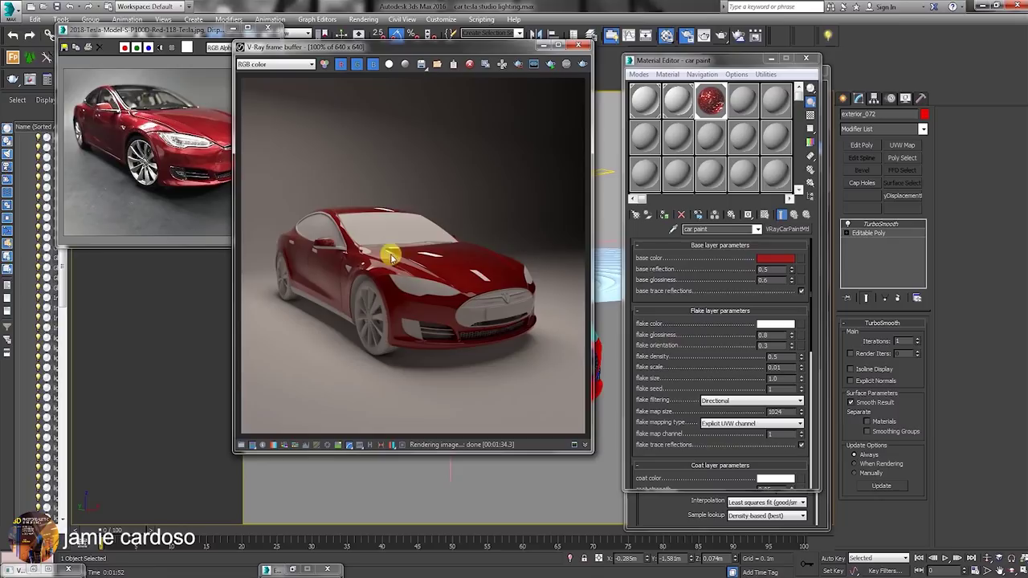
scroll(391, 223, up, 2)
scroll(454, 241, down, 2)
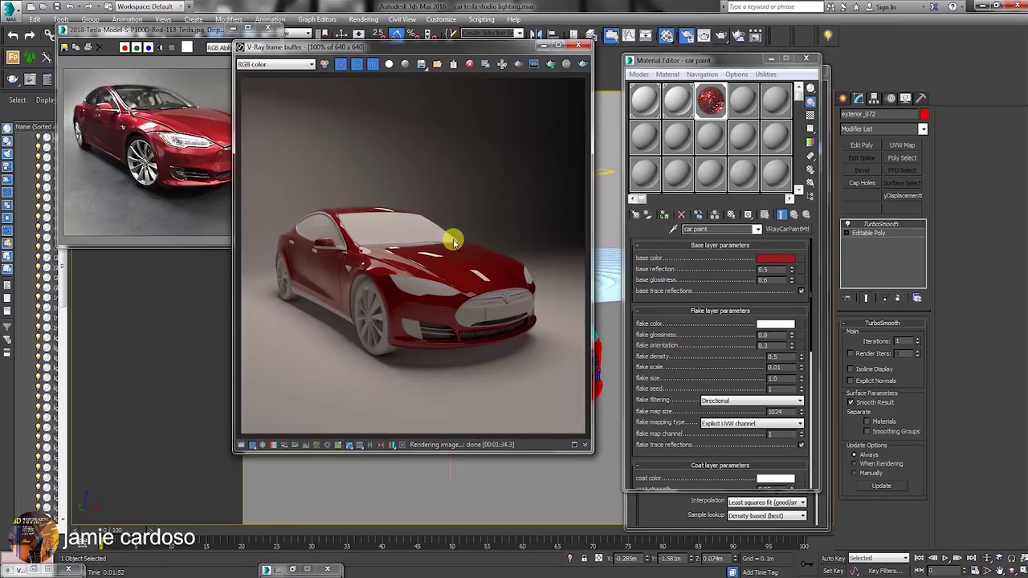
- Arrange the render beside the reference photo and switch to the four-viewport layout with the top view showing the car
drag(471, 53, 579, 59)
drag(206, 31, 280, 258)
click(1021, 569)
right_click(206, 133)
key(t)
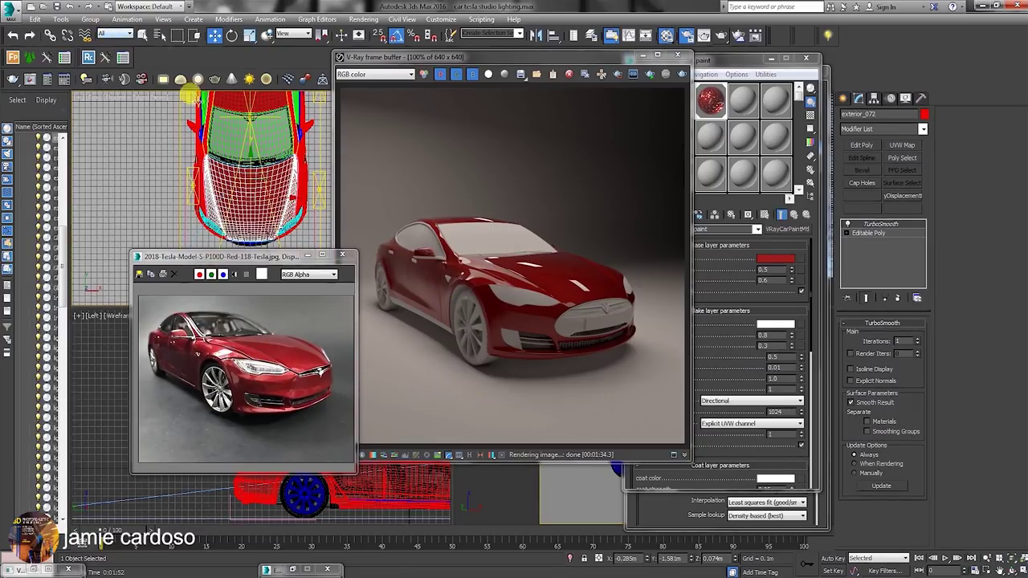
middle_drag(202, 147, 183, 152)
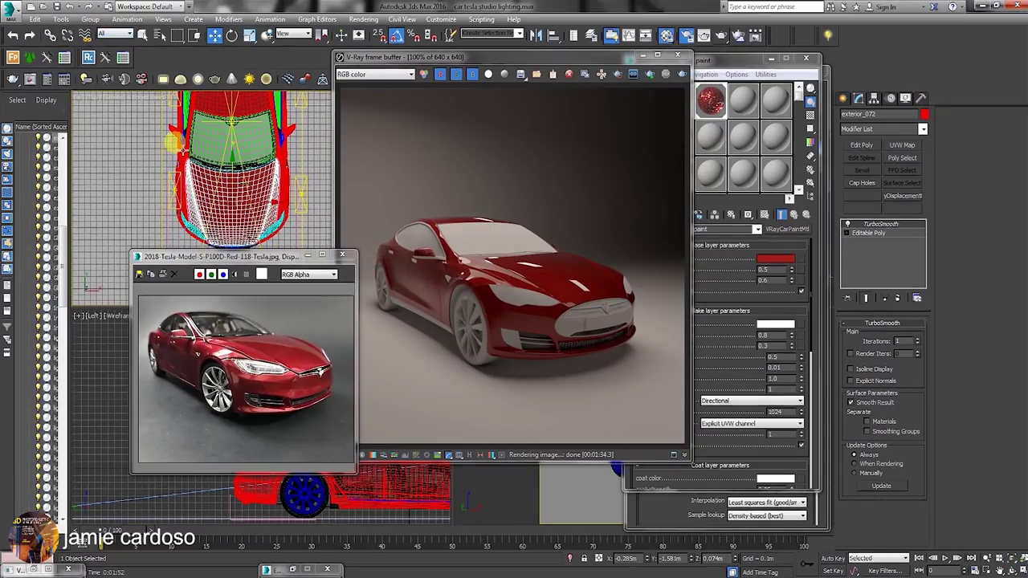
- Limit selection to lights and move the three floodlights left of the car in the top view about 0.65 m outward
click(122, 33)
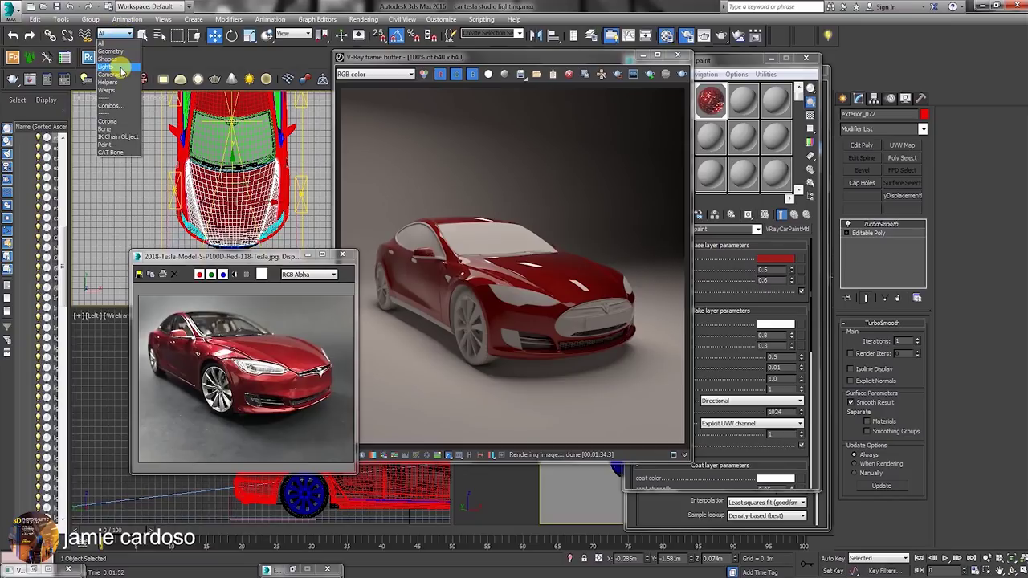
click(121, 69)
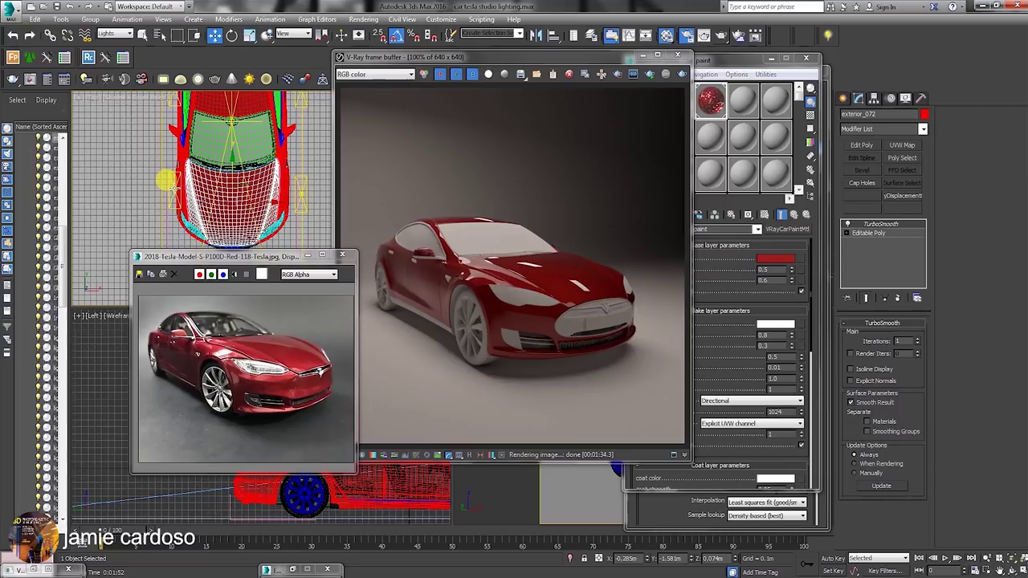
click(167, 179)
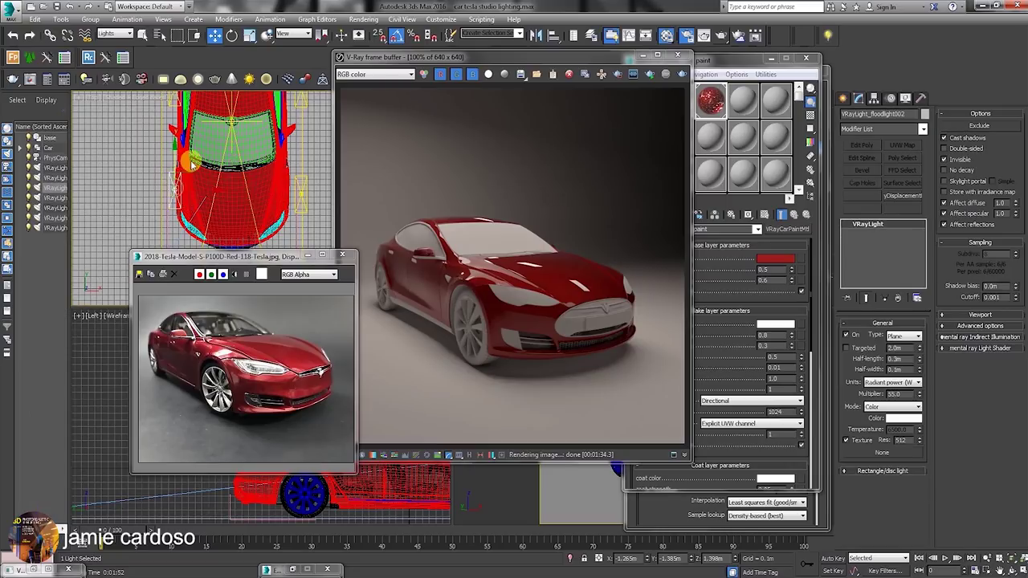
scroll(195, 184, down, 3)
scroll(195, 167, up, 1)
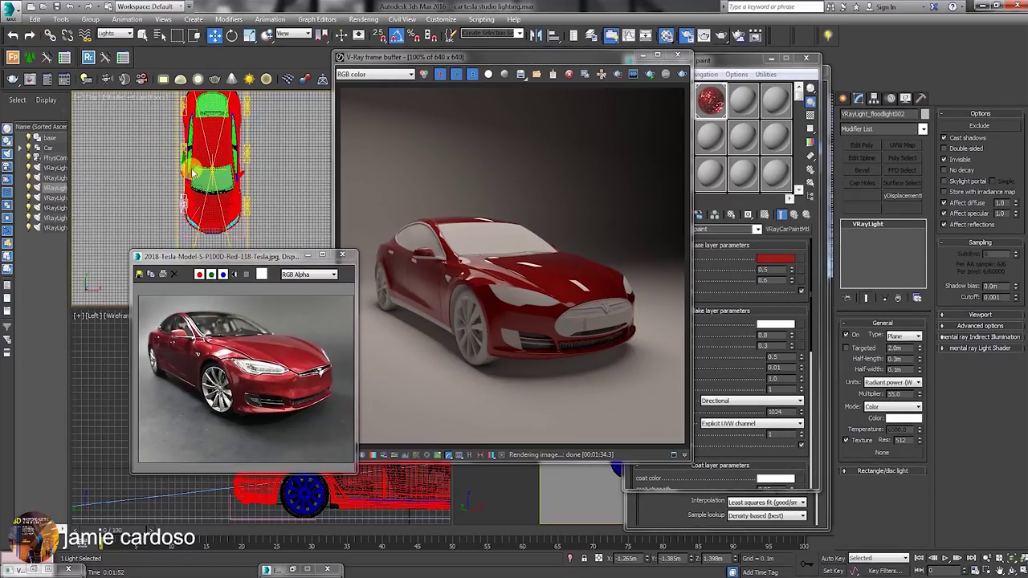
ctrl+click(180, 147)
ctrl+click(181, 106)
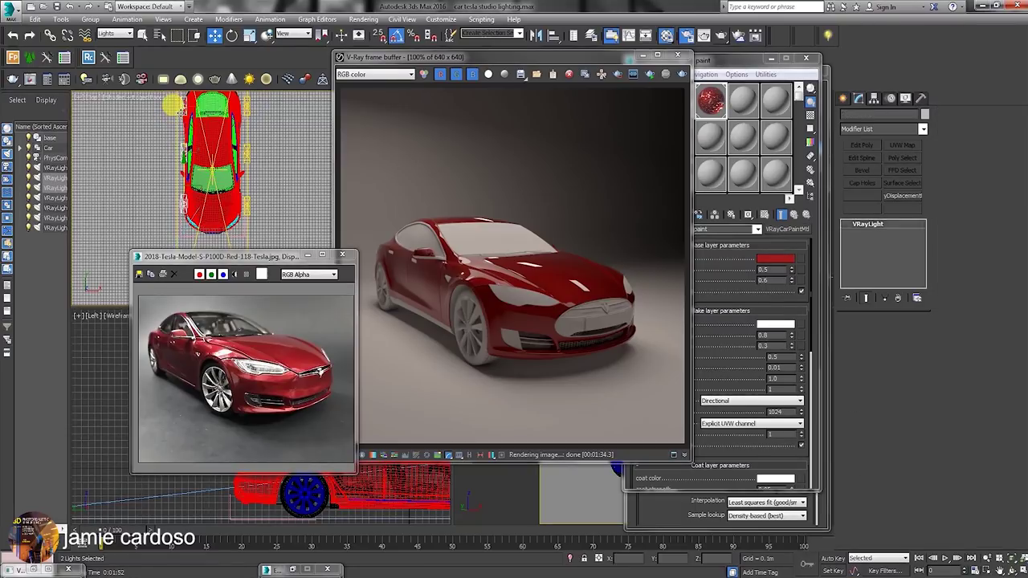
scroll(213, 146, down, 2)
drag(237, 173, 232, 174)
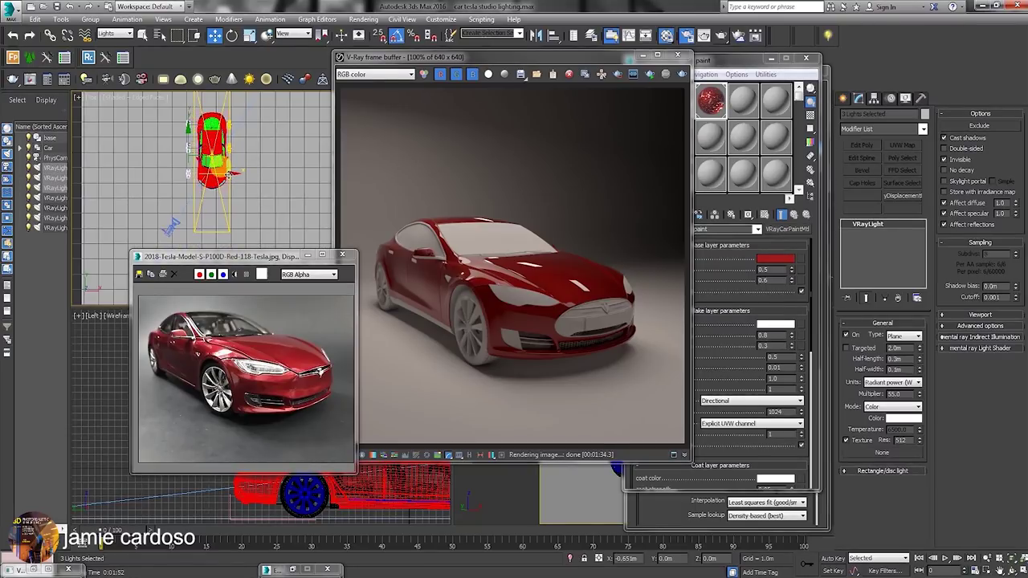
- Select the three floodlights right of the car in the top view and move them outward, away from the body
click(234, 157)
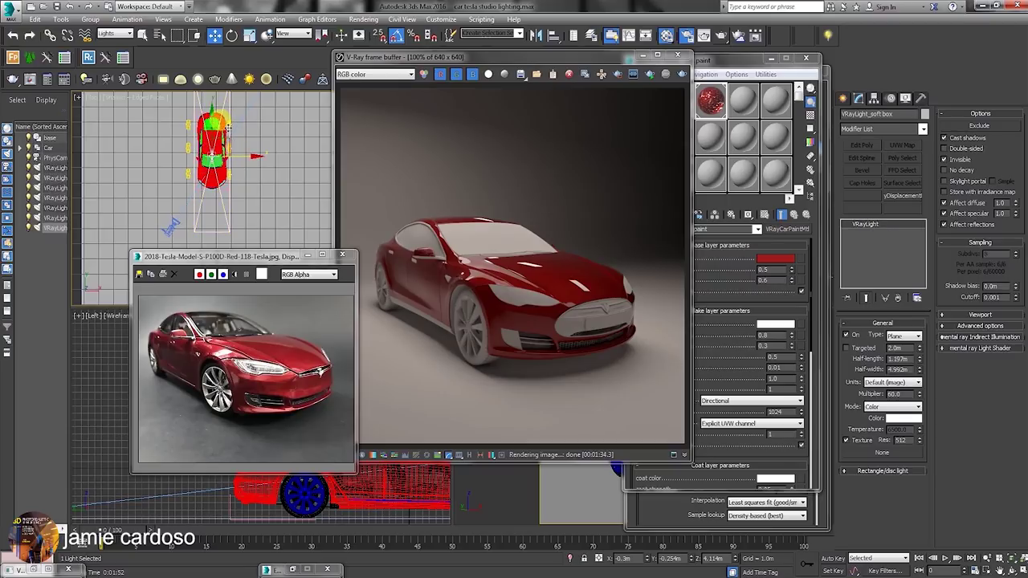
scroll(228, 126, up, 5)
scroll(225, 120, up, 2)
click(228, 121)
ctrl+click(237, 226)
scroll(231, 208, down, 5)
ctrl+click(229, 201)
scroll(233, 149, down, 2)
drag(262, 128, 160, 128)
- Rotate the floodlights on both sides of the car one by one to adjust their angles
right_click(157, 131)
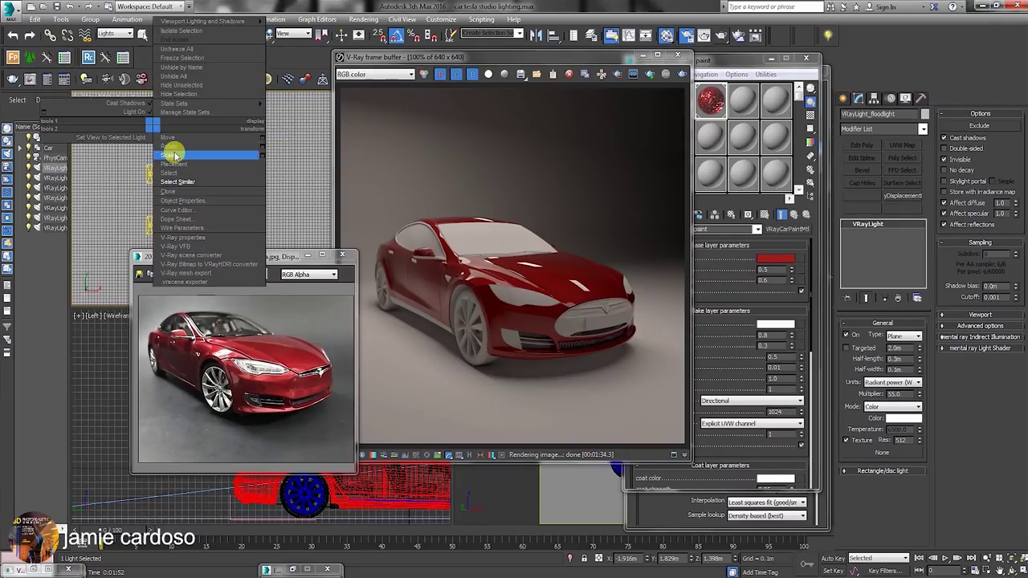
click(172, 145)
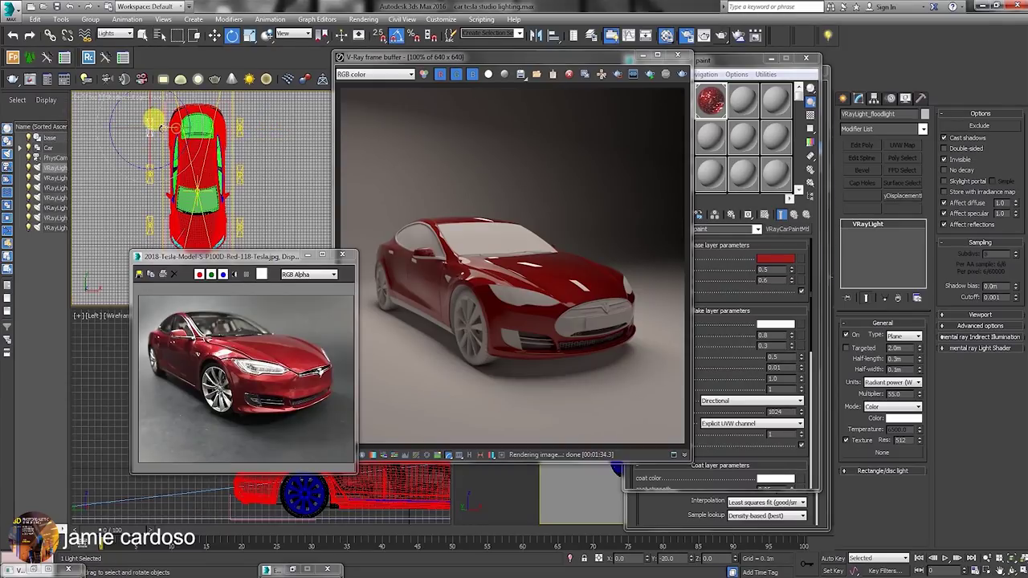
click(148, 174)
drag(148, 174, 191, 178)
click(149, 226)
drag(148, 226, 160, 223)
drag(240, 128, 278, 132)
drag(239, 174, 277, 177)
drag(240, 224, 268, 220)
middle_drag(202, 184, 215, 167)
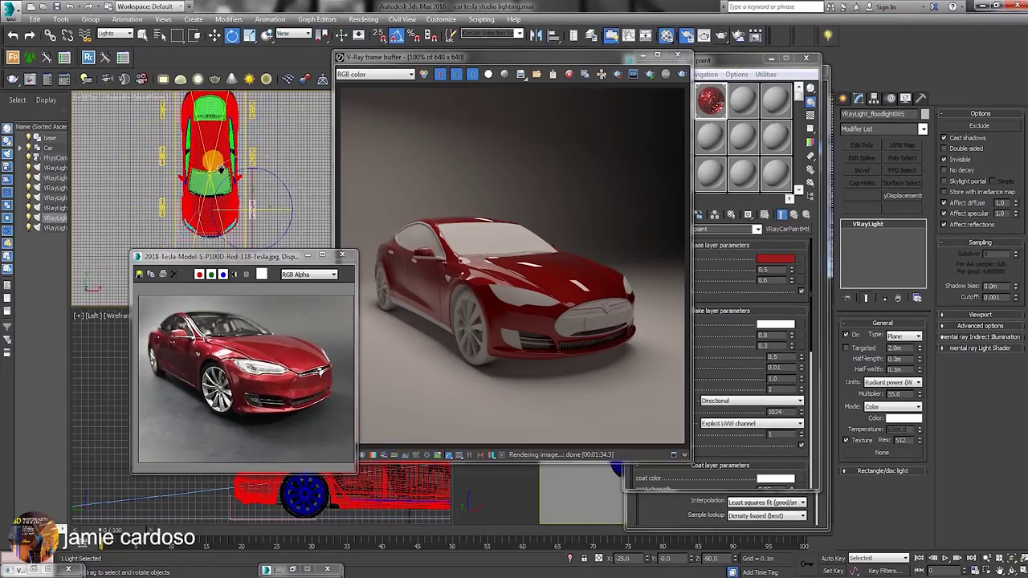
- Run a test render with the repositioned floodlights, check the car's highlights, and minimize the frame buffer
drag(420, 61, 462, 81)
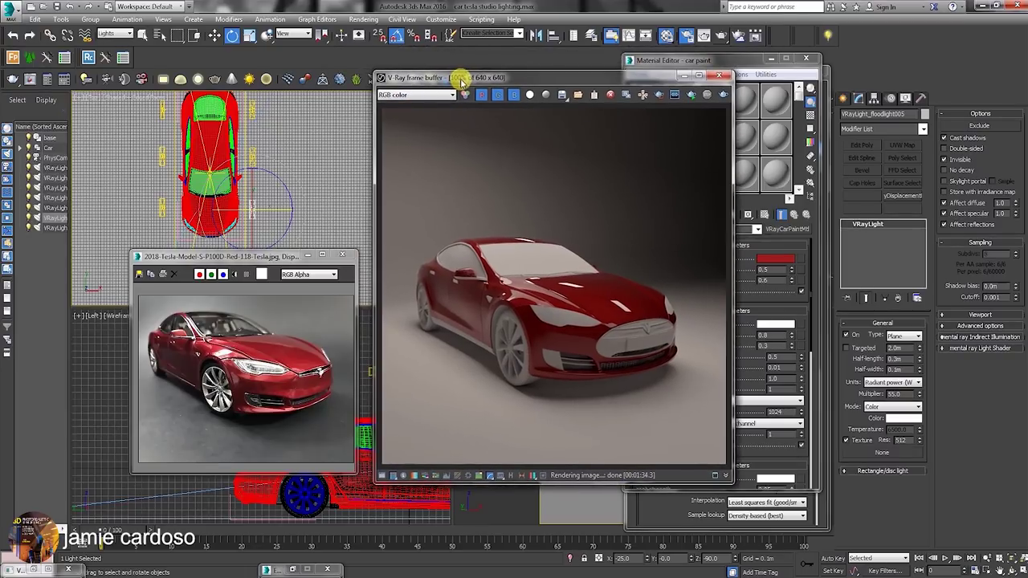
click(714, 35)
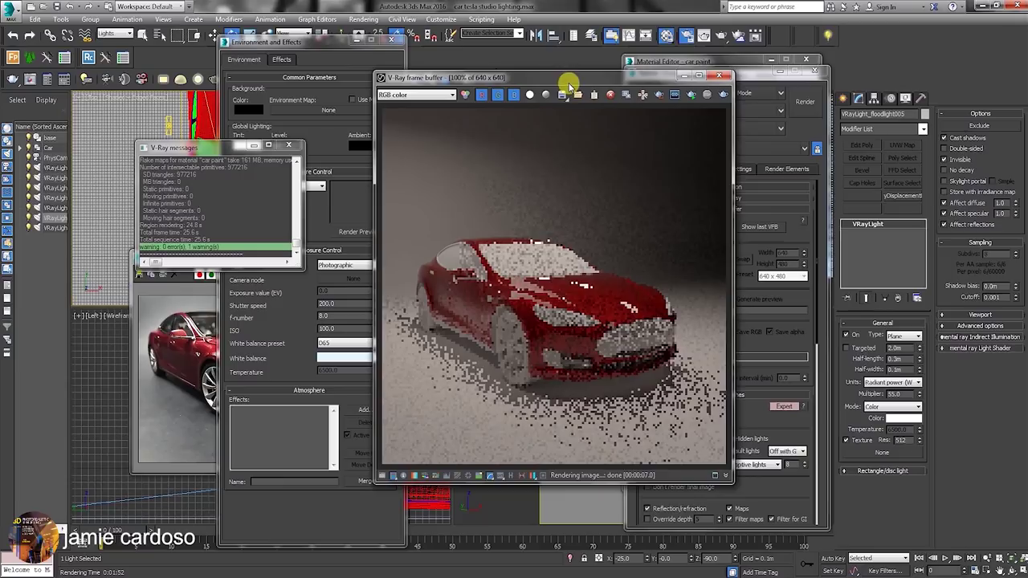
drag(568, 85, 448, 102)
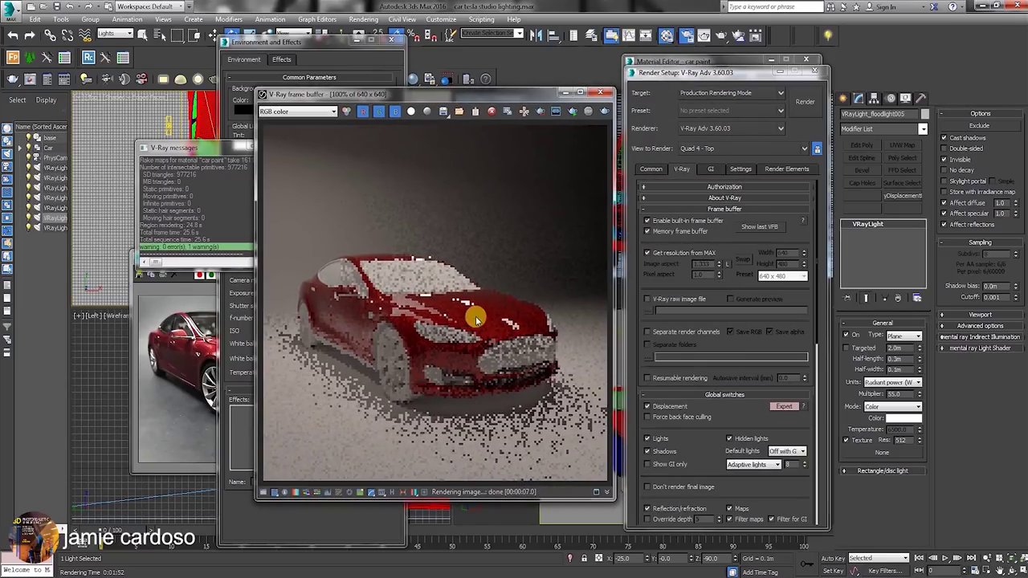
click(566, 92)
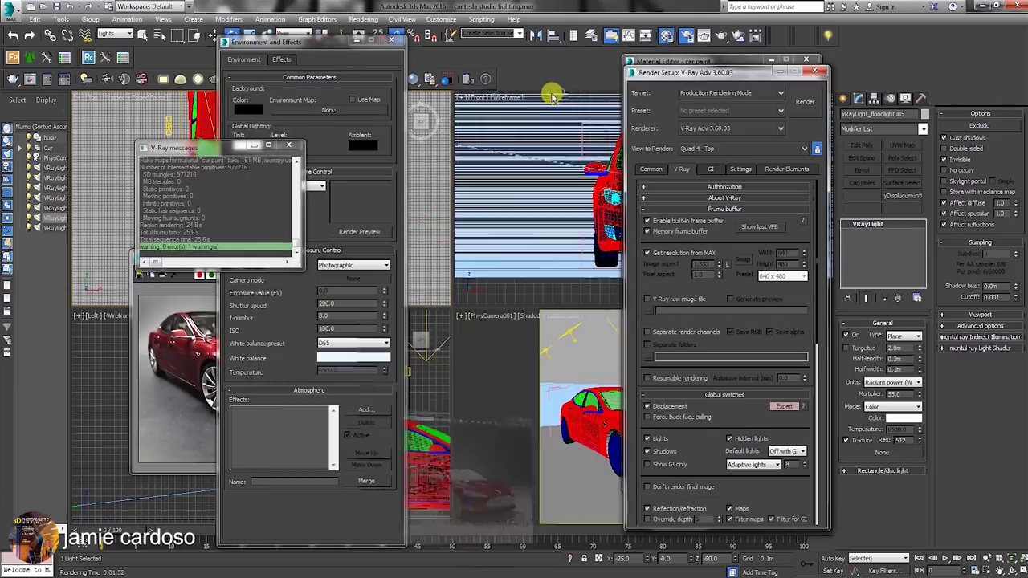
- Close the V-Ray messages and Material Editor windows and move the Environment and Render Setup windows aside
drag(328, 55, 475, 61)
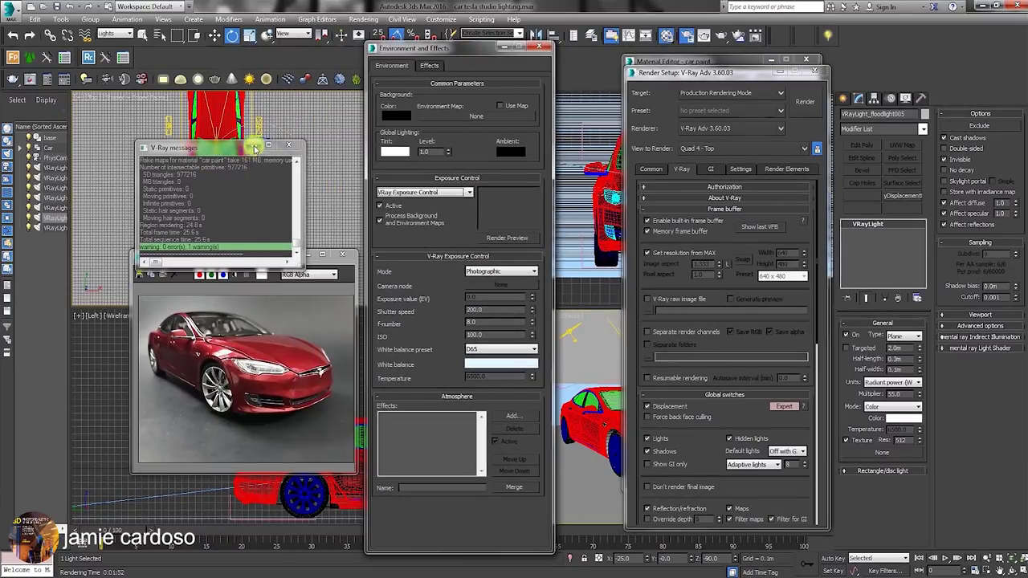
click(288, 145)
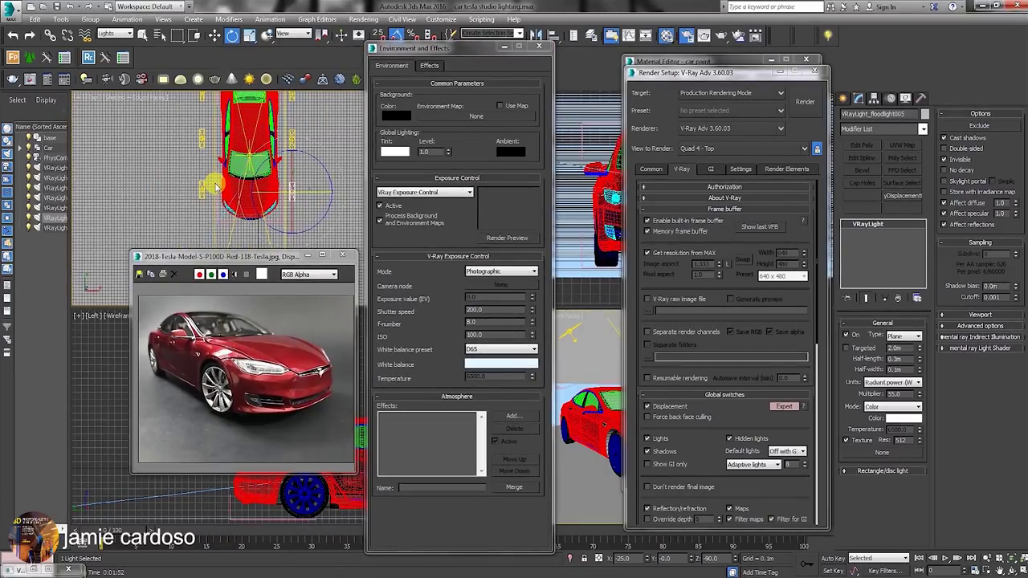
drag(696, 78, 707, 59)
click(815, 60)
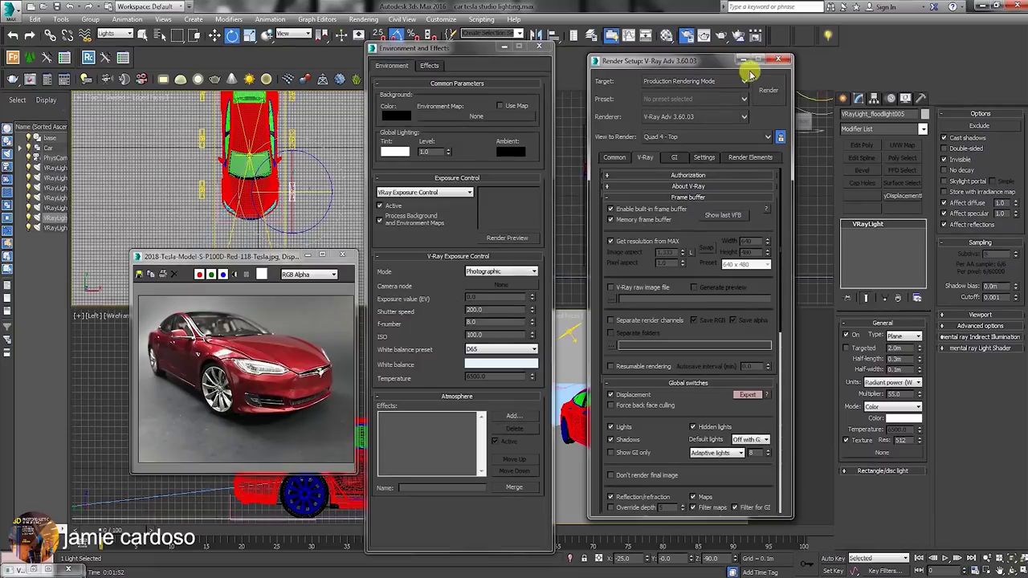
- Assign a VRaySoftbox map as the texture of the selected floodlight
click(843, 100)
click(858, 98)
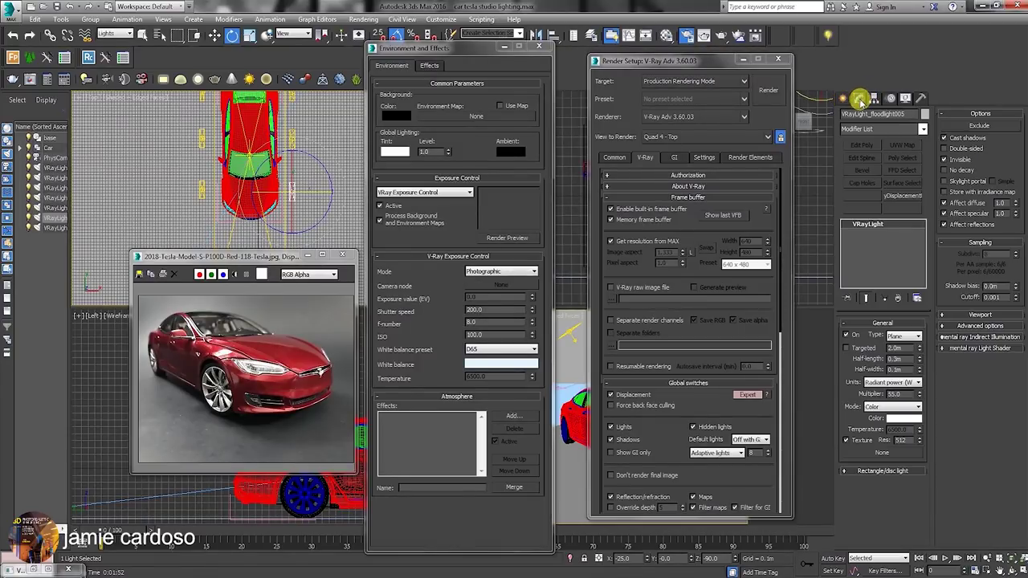
click(880, 452)
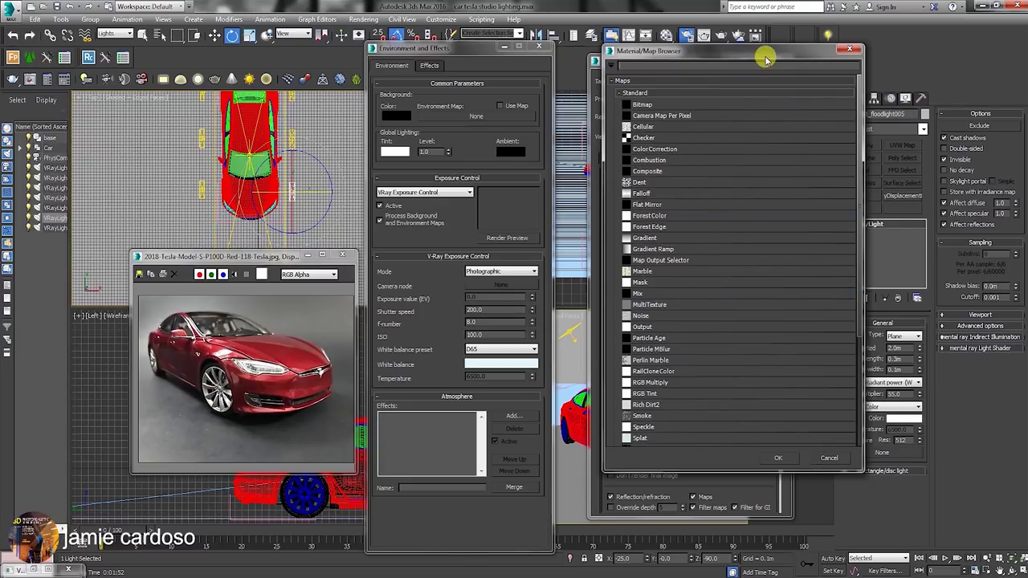
drag(758, 54, 731, 44)
scroll(690, 284, down, 5)
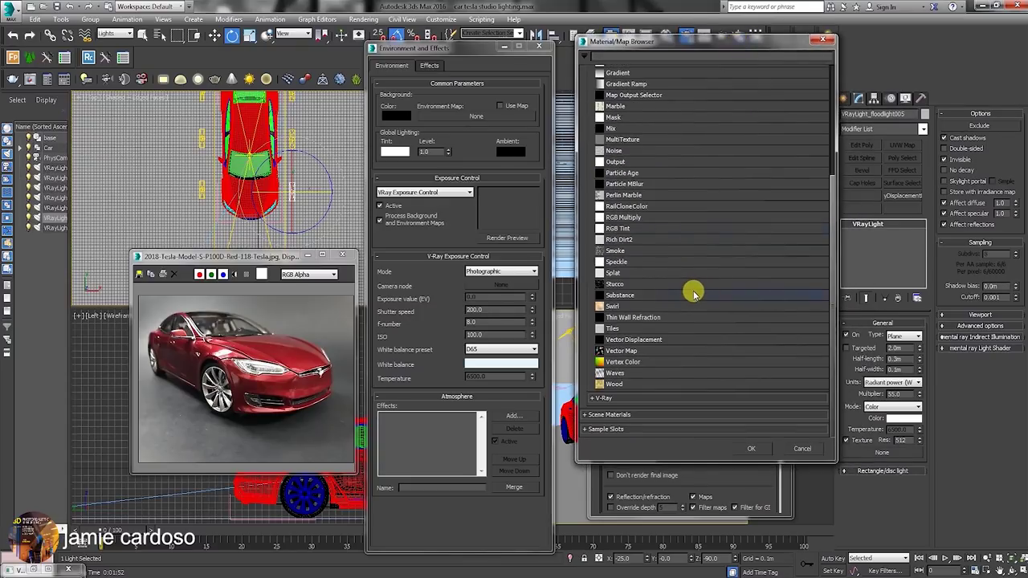
click(652, 397)
scroll(658, 341, down, 7)
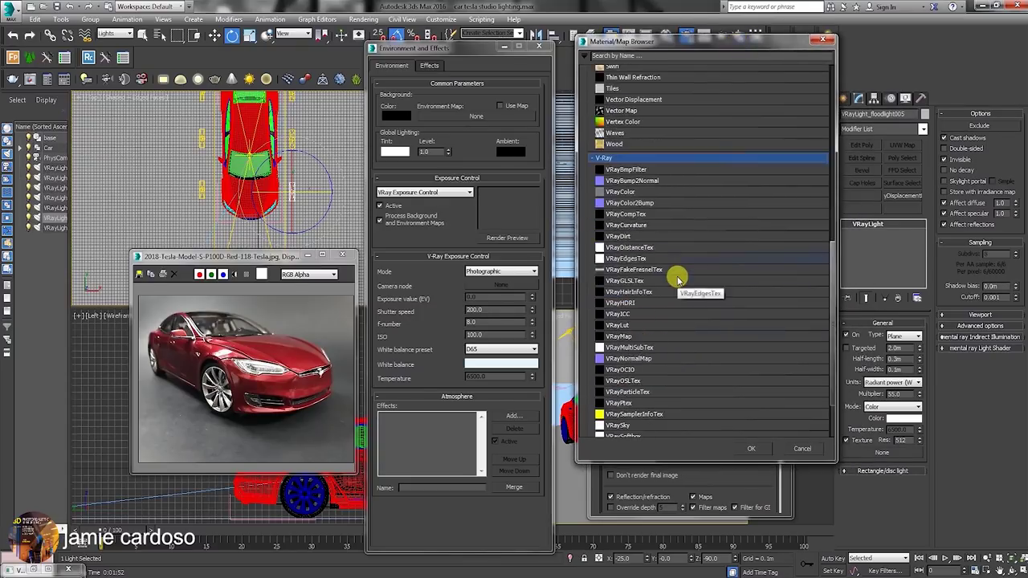
scroll(745, 344, down, 3)
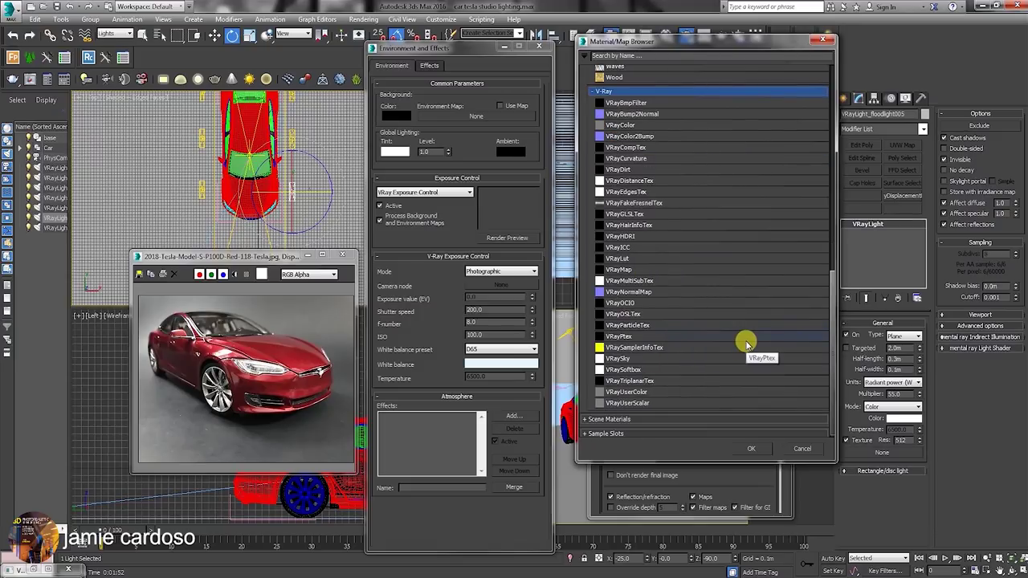
double_click(649, 371)
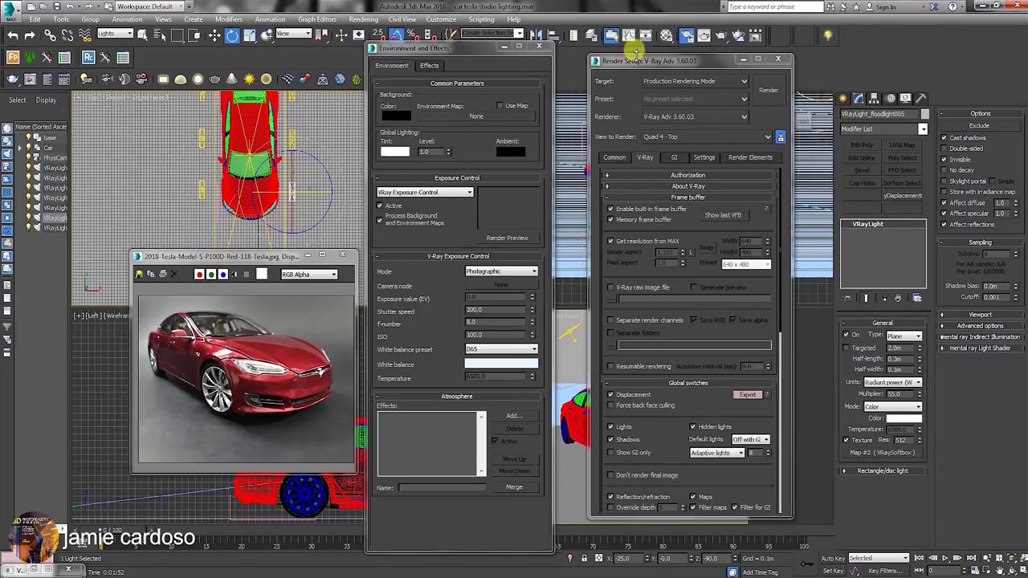
- Load the selected floodlight's VRaySoftbox texture into an empty Material Editor slot as an instance
click(667, 36)
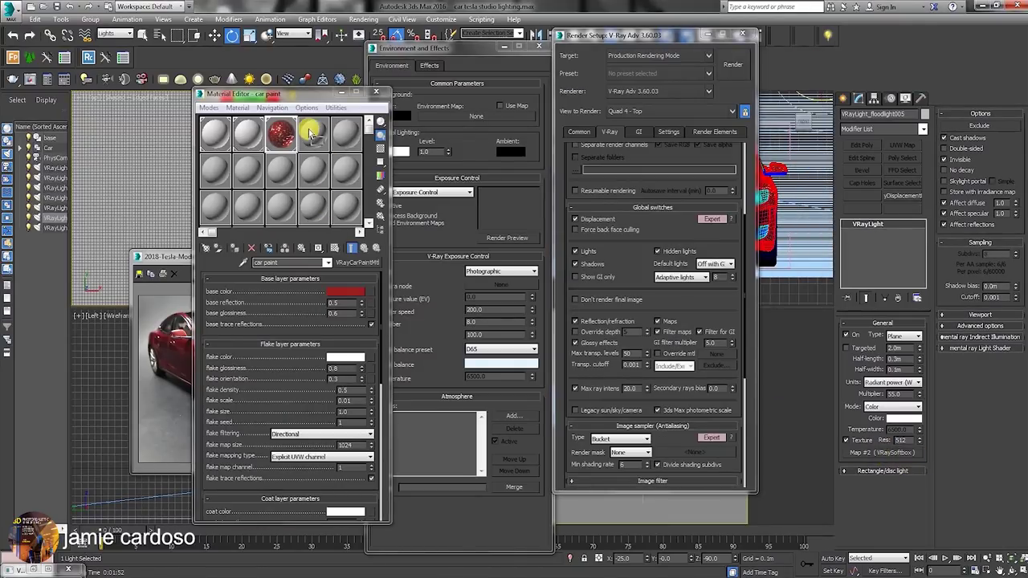
drag(310, 132, 310, 132)
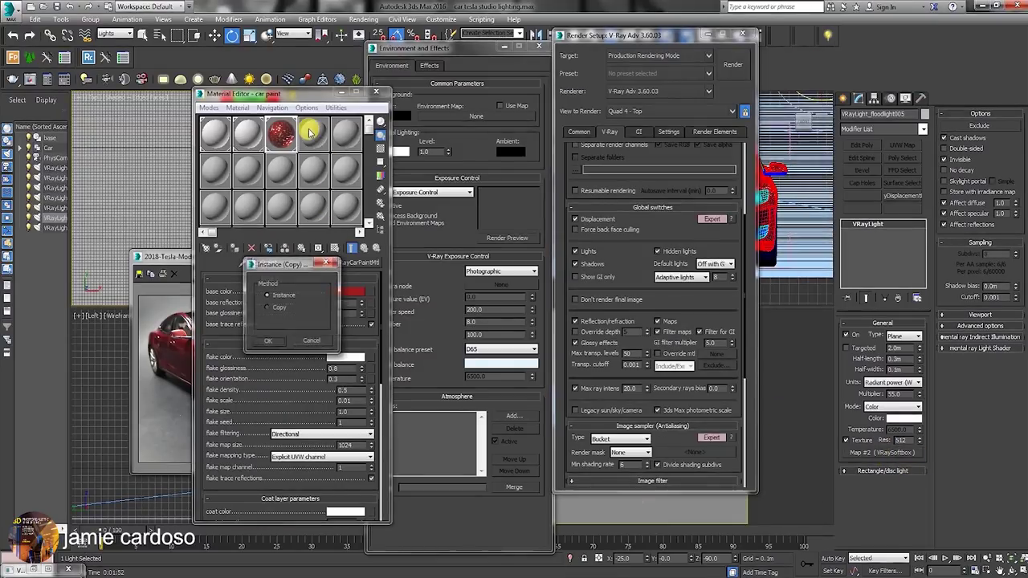
click(270, 342)
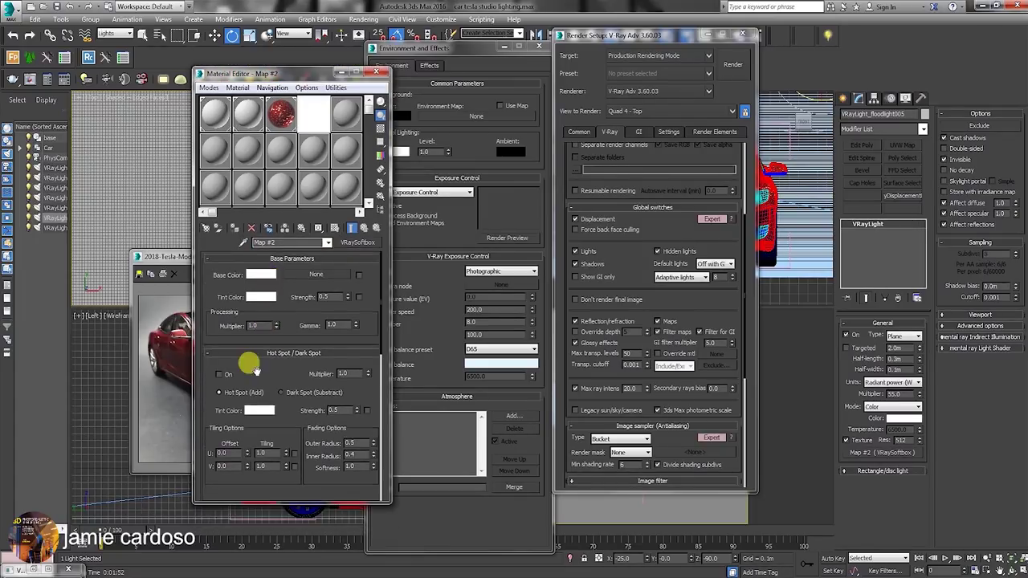
- Use the softbox map's Frame option and shift its gradient marker inward to about the middle for a softer edge falloff
drag(250, 365, 255, 62)
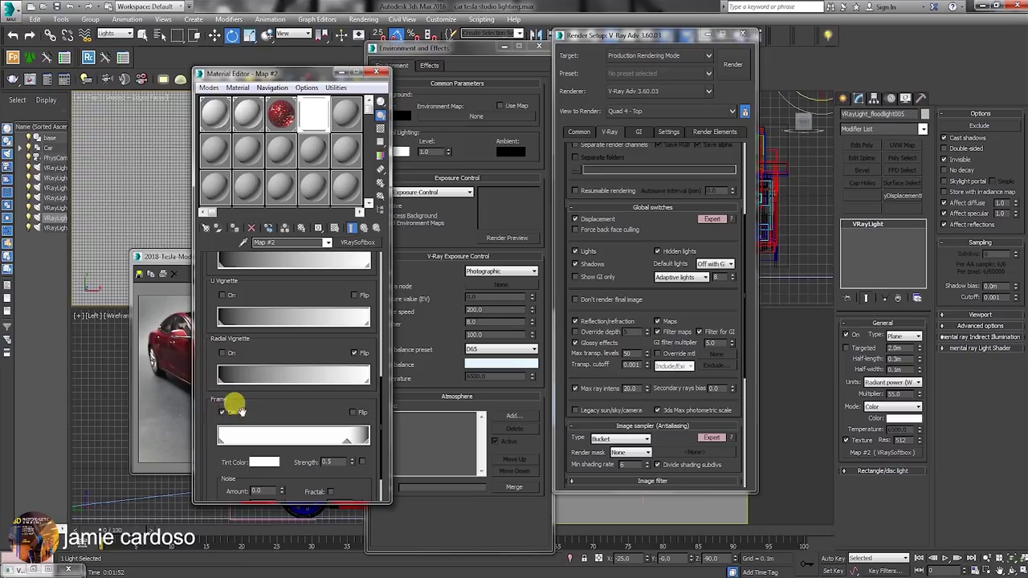
click(222, 414)
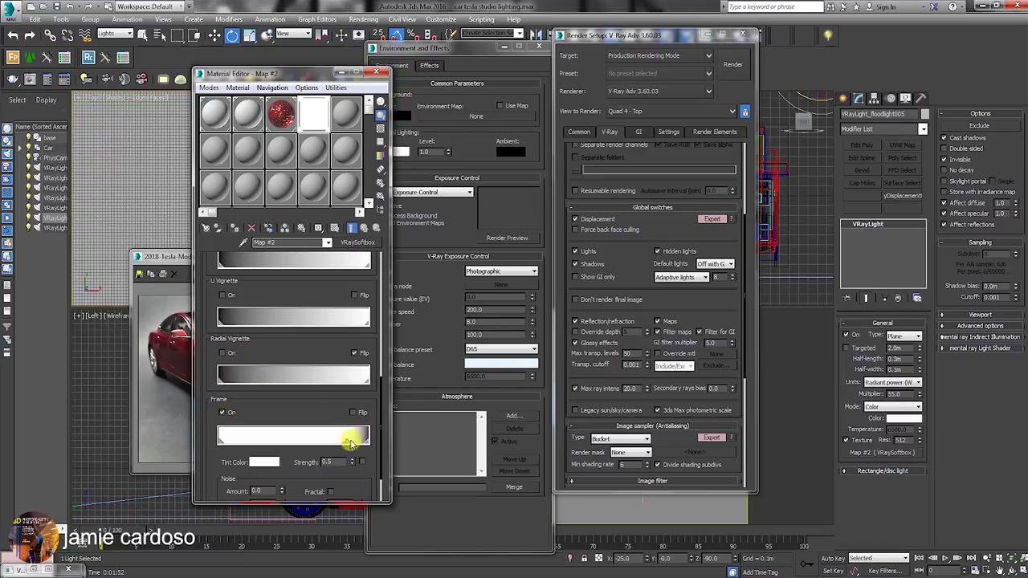
drag(343, 441, 313, 442)
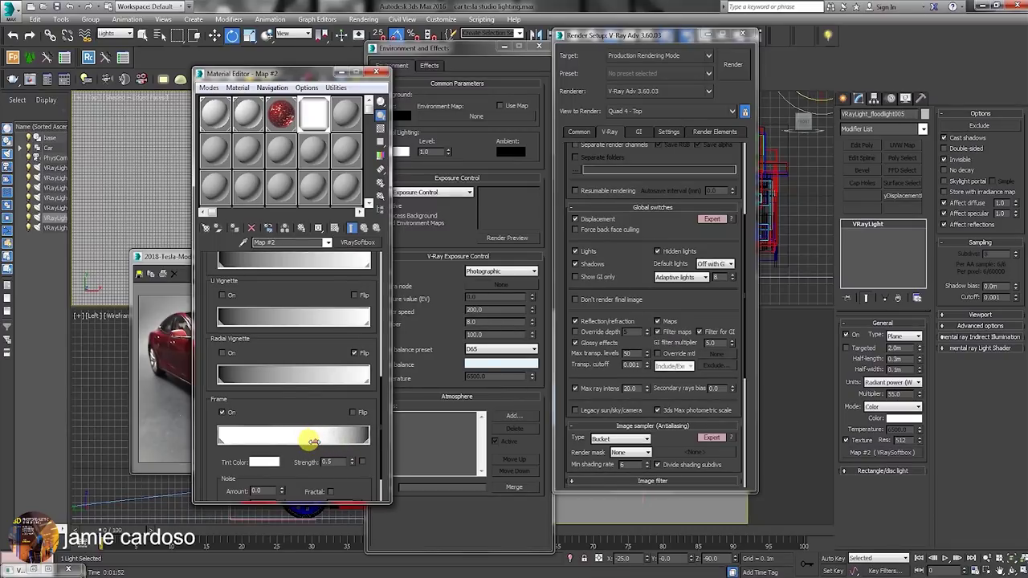
drag(306, 441, 287, 441)
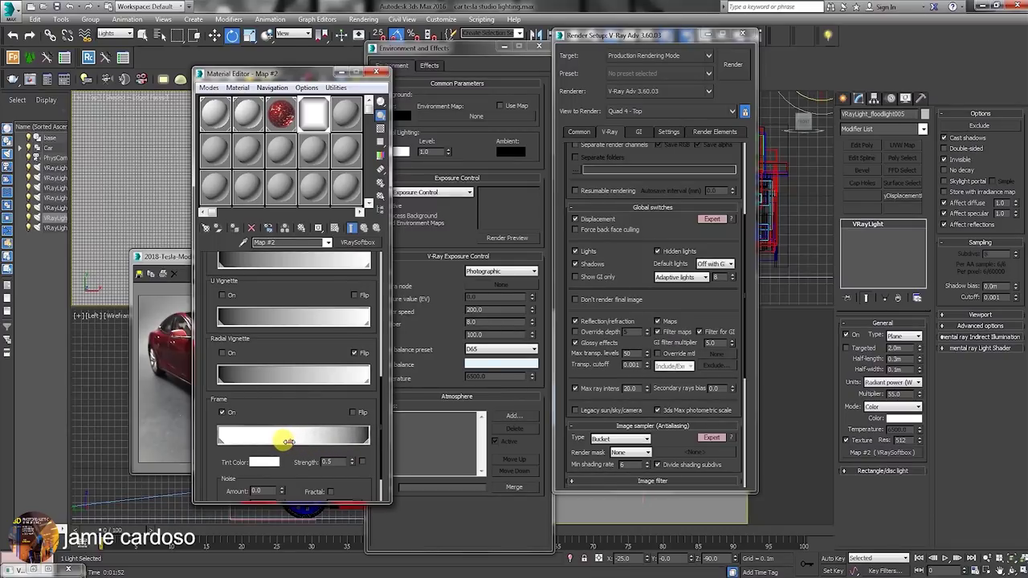
- Spread out the Material Editor, Environment and Effects, and Render Setup windows to uncover the camera view
drag(309, 80, 248, 73)
drag(467, 48, 350, 152)
drag(610, 34, 713, 90)
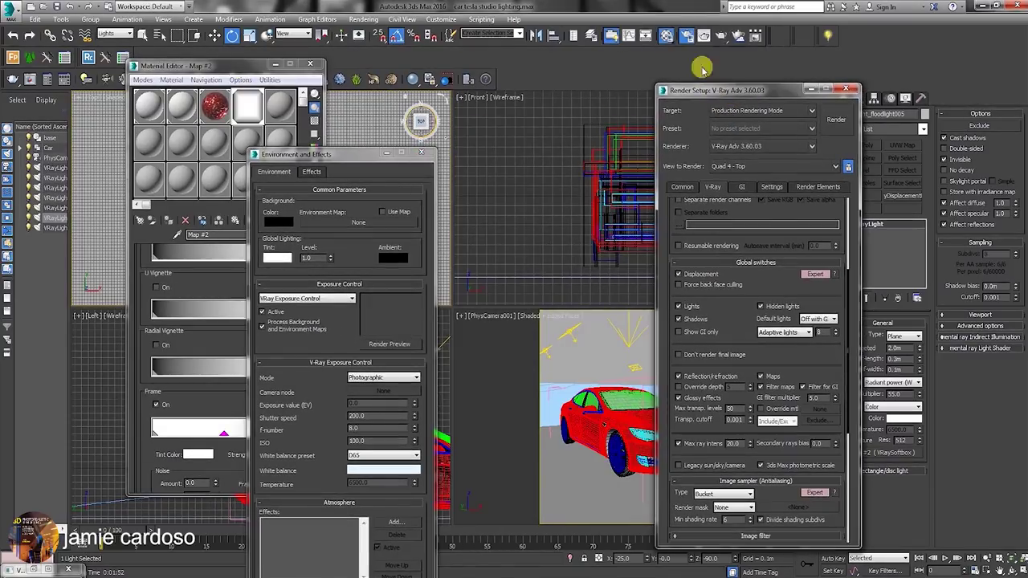
- Run a test render with the softened softbox texture and examine the highlights on the car's hood and front end
click(726, 36)
scroll(508, 333, up, 3)
scroll(492, 290, down, 1)
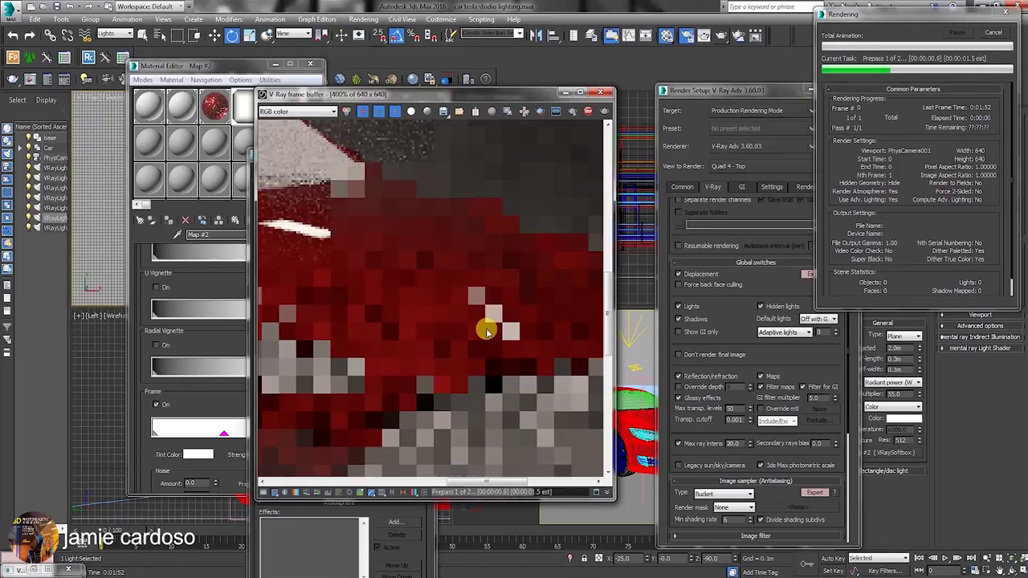
drag(374, 94, 534, 83)
scroll(629, 365, down, 1)
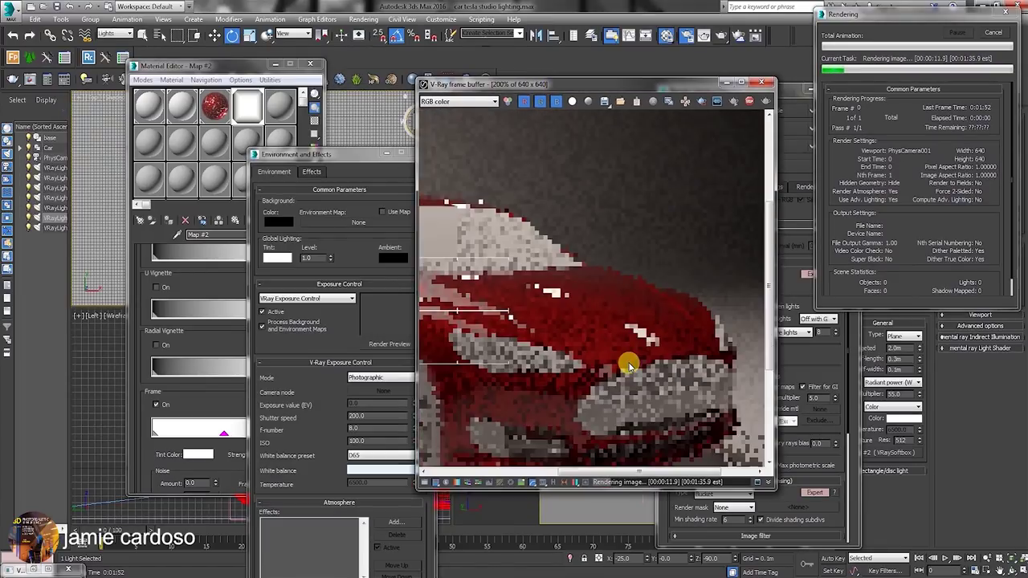
scroll(619, 338, down, 1)
scroll(594, 329, up, 2)
scroll(618, 289, down, 1)
middle_drag(699, 224, 622, 248)
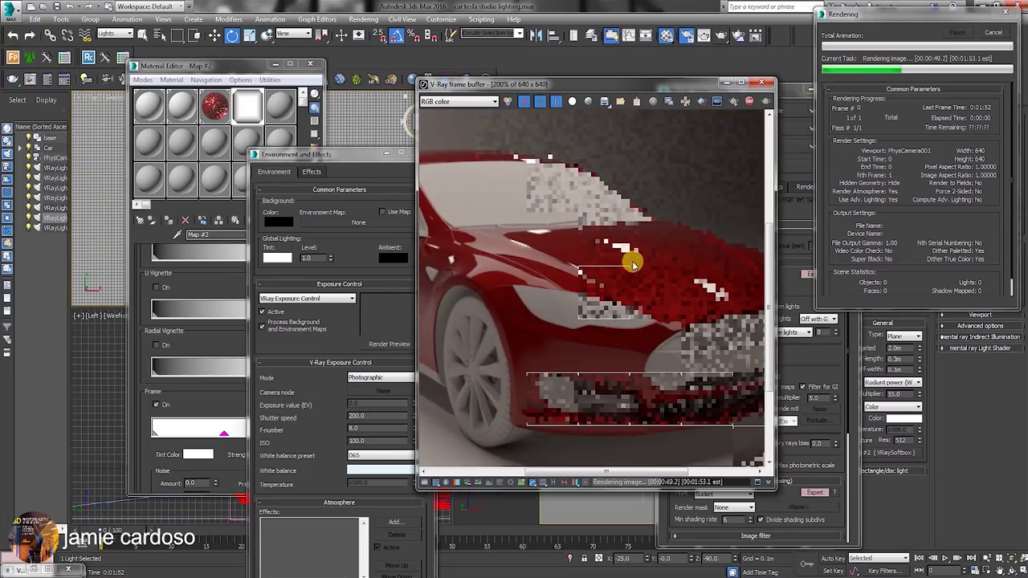
middle_drag(708, 310, 616, 324)
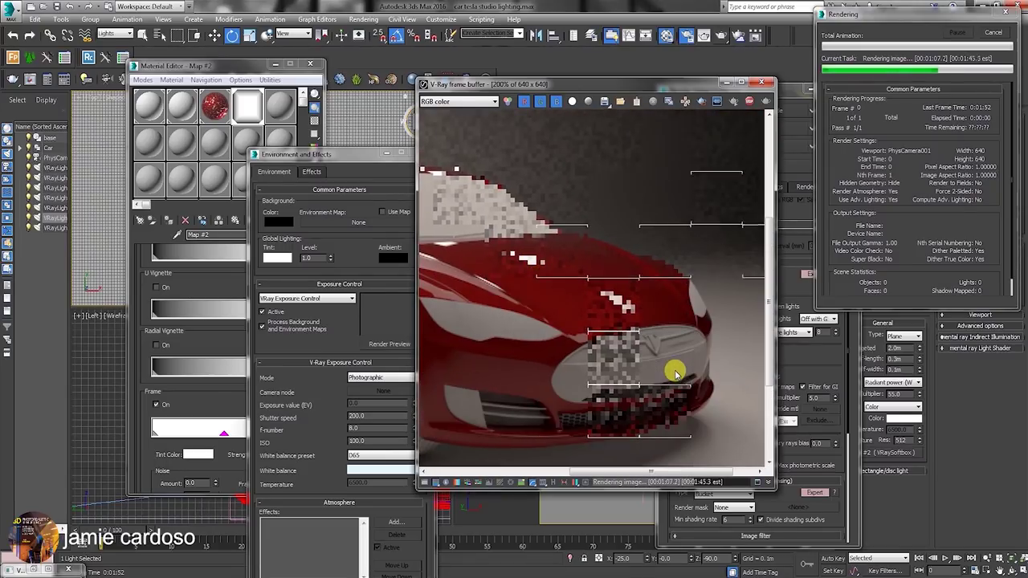
- View the VRaySampleRate channel, return to RGB color, and examine the softbox reflections on the hood up close
click(441, 131)
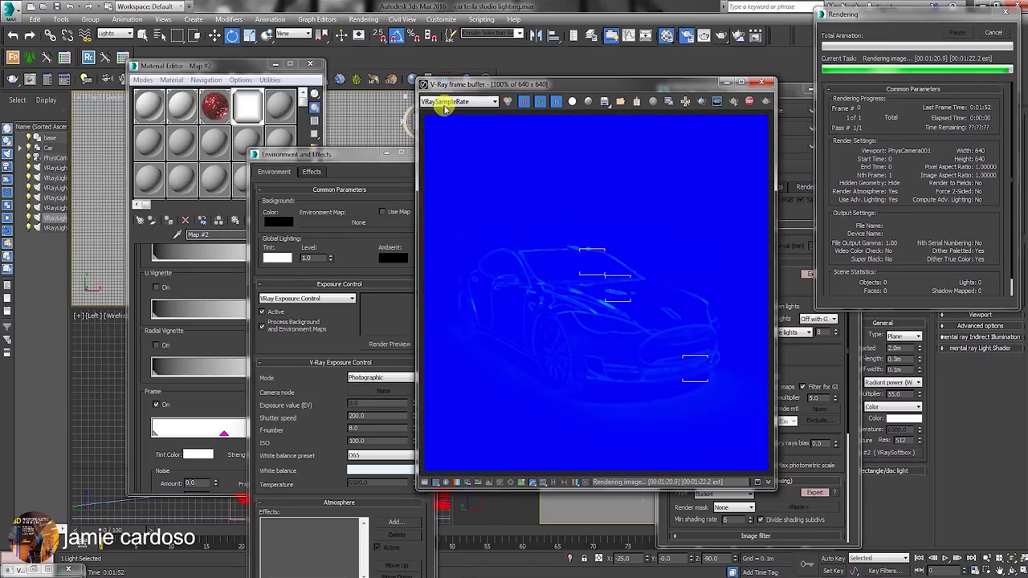
click(460, 102)
click(447, 117)
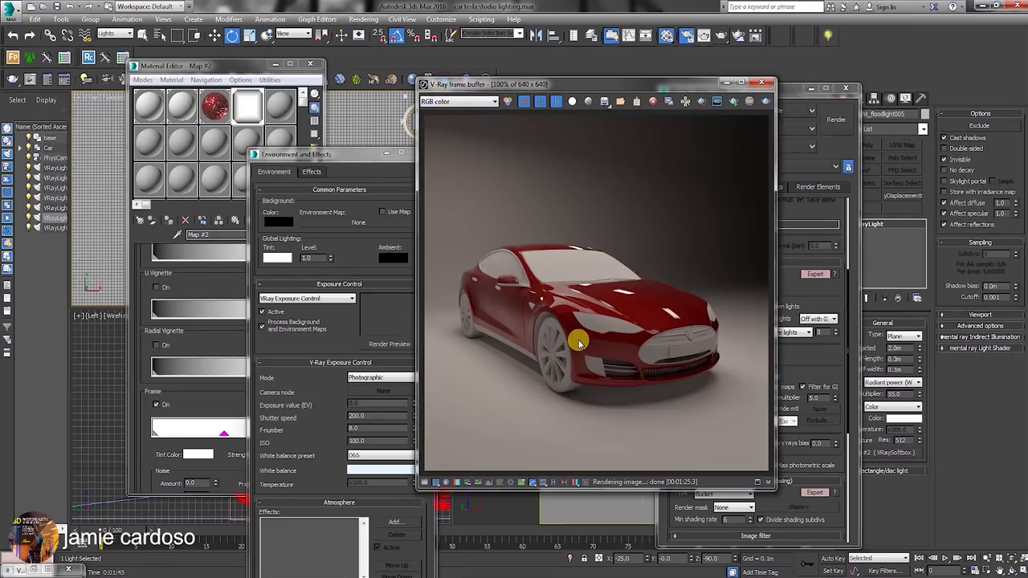
scroll(649, 322, up, 2)
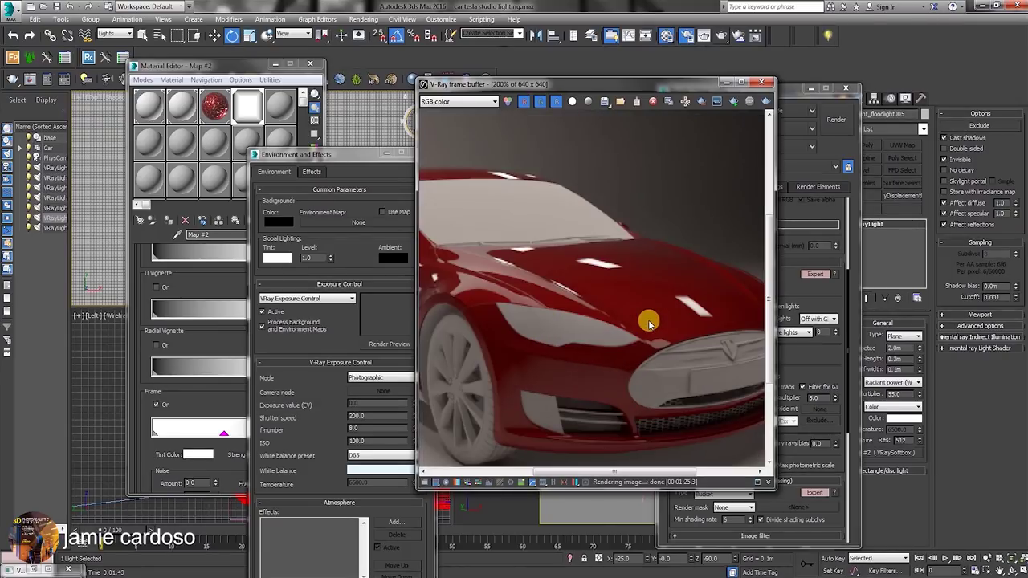
middle_drag(649, 322, 555, 302)
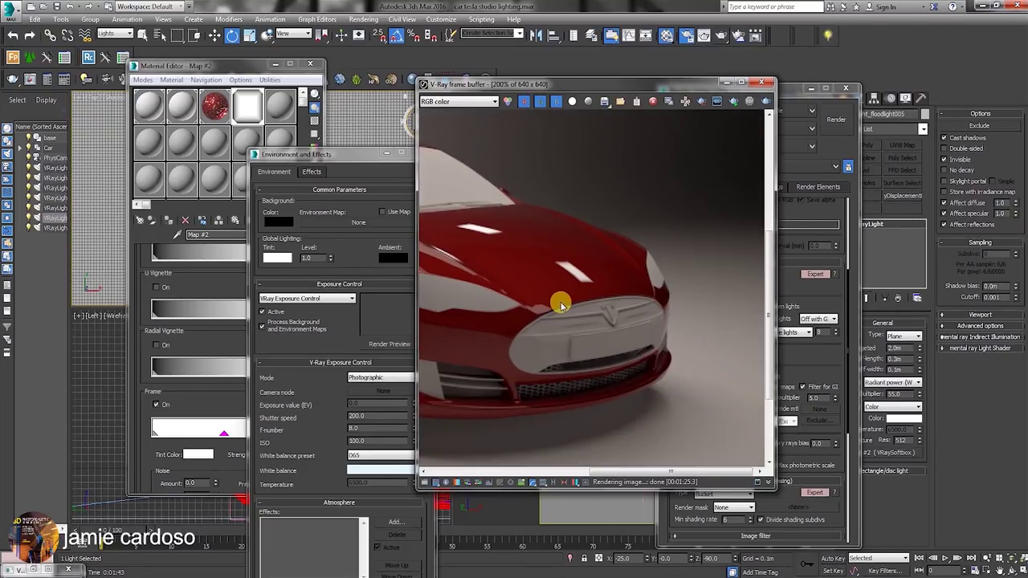
scroll(560, 305, down, 2)
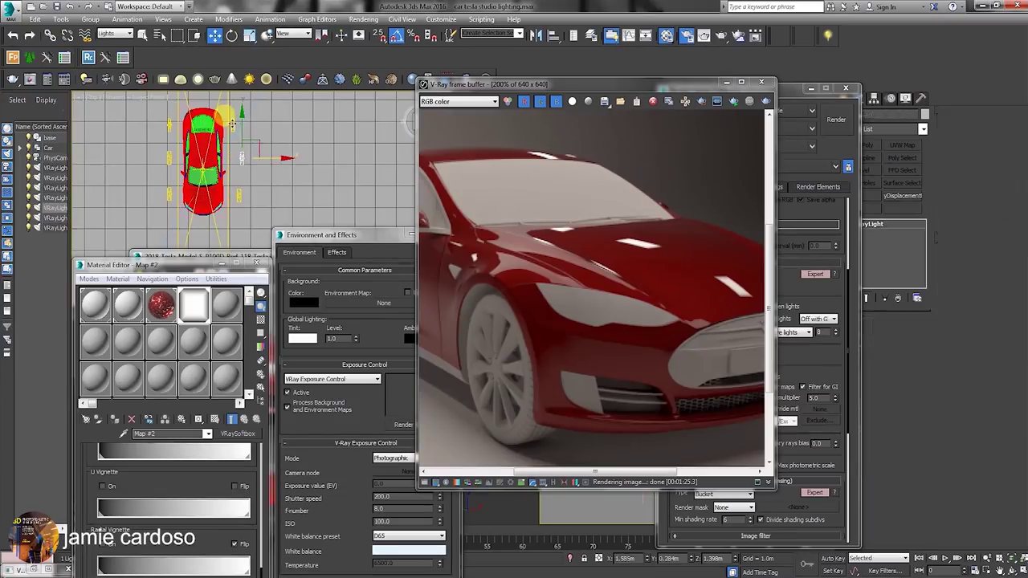
- Adjust the floodlights on both sides of the car in the Top view and select the middle one for moving
key(e)
click(239, 124)
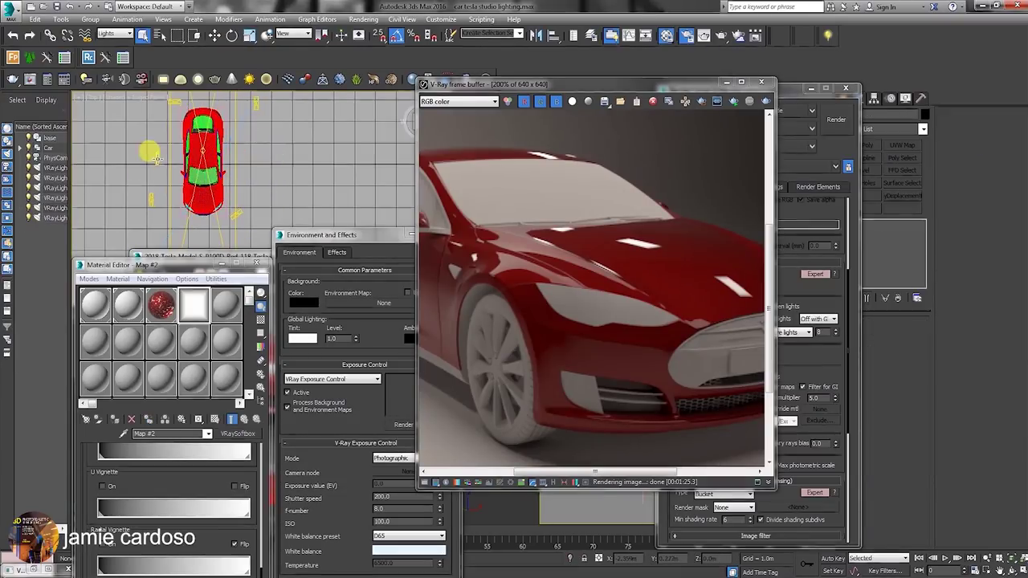
click(167, 158)
click(213, 36)
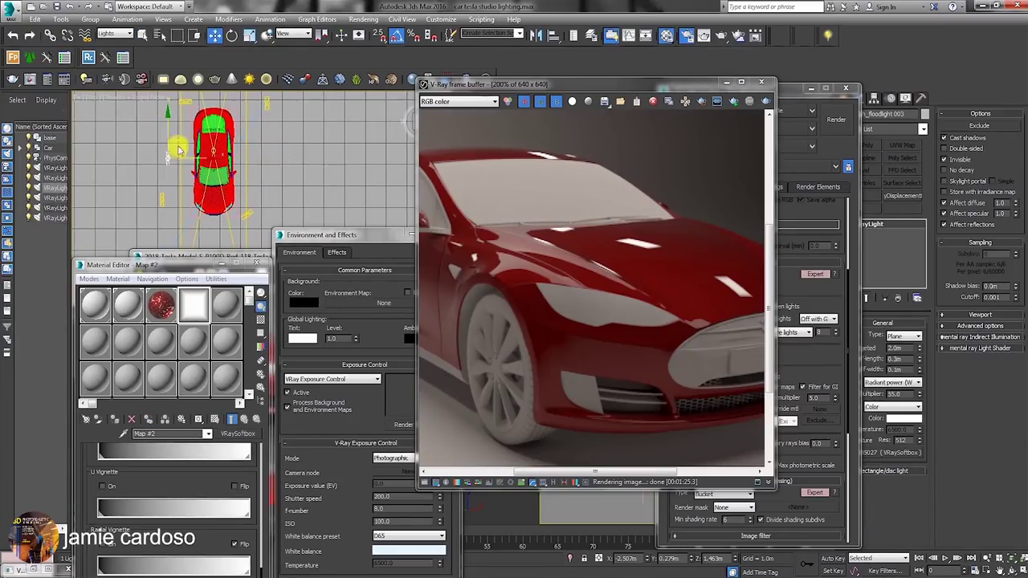
drag(518, 84, 514, 76)
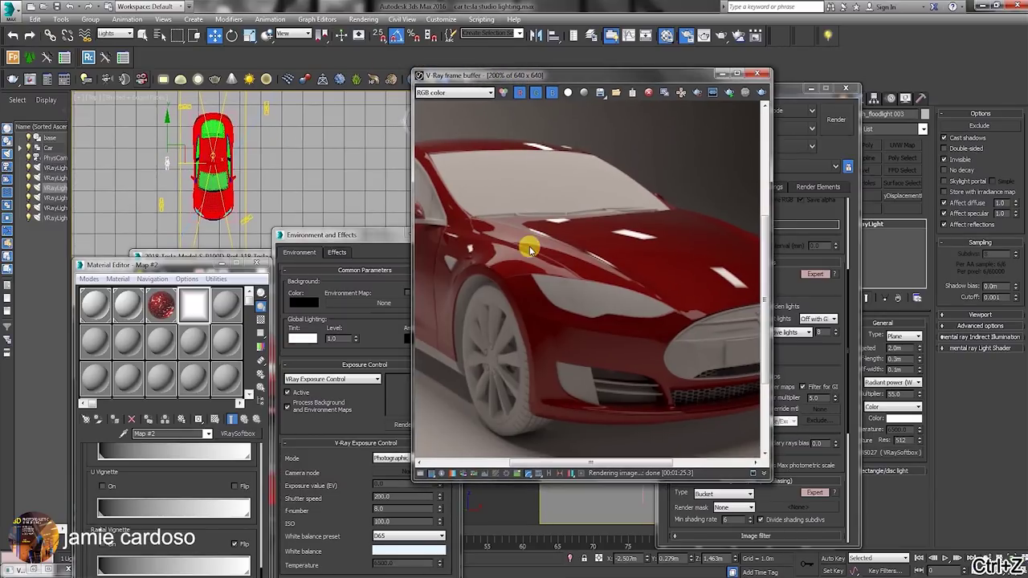
- Run a test render with the adjusted floodlights and examine the car's side and front reflections
scroll(538, 237, down, 1)
click(721, 35)
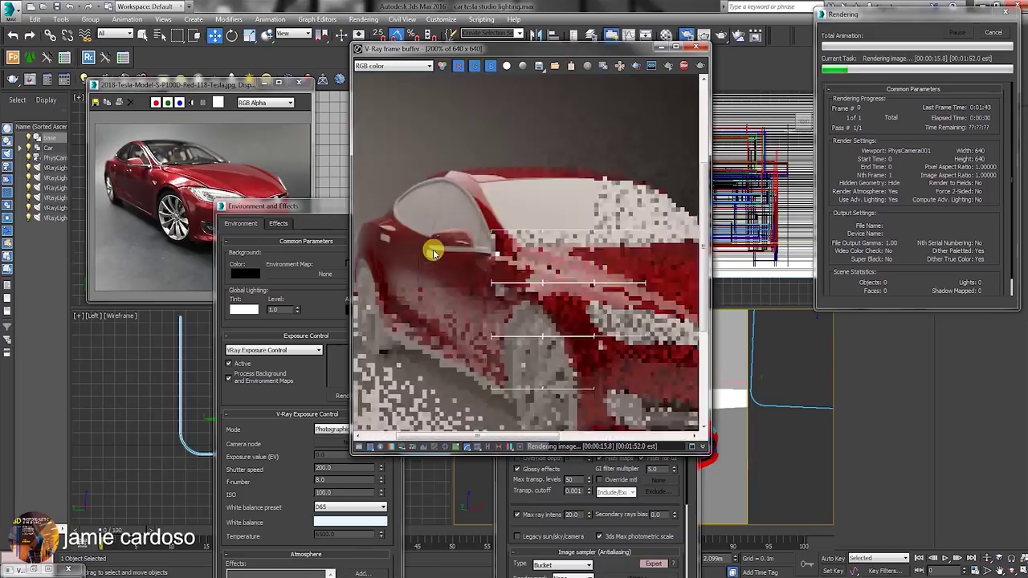
scroll(567, 316, down, 1)
scroll(567, 315, up, 1)
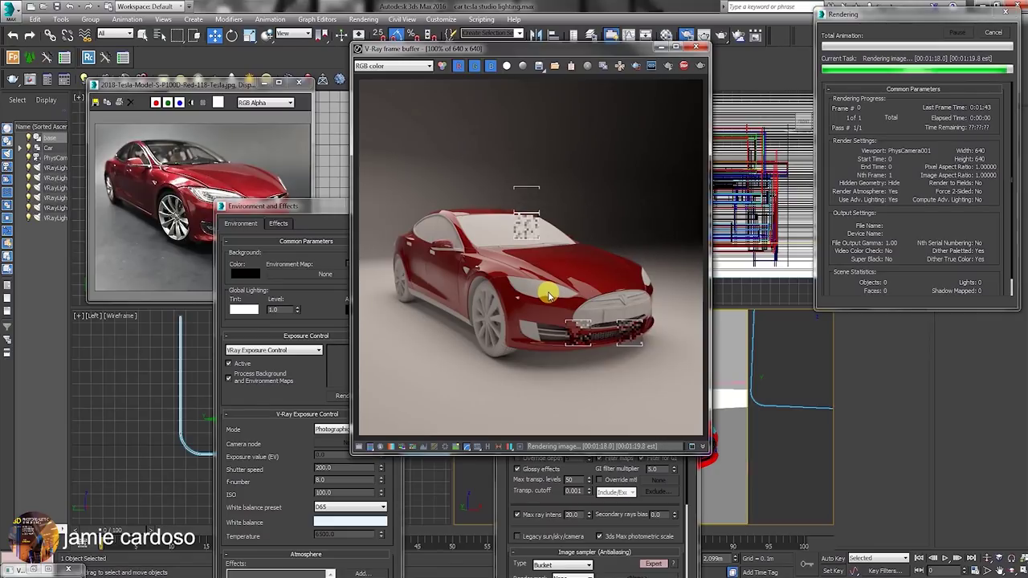
- Switch the frame buffer to another channel and back to RGB color, and compare the car's side with the reference photo
click(389, 65)
click(384, 95)
click(388, 66)
click(386, 76)
scroll(491, 305, up, 1)
scroll(493, 306, down, 1)
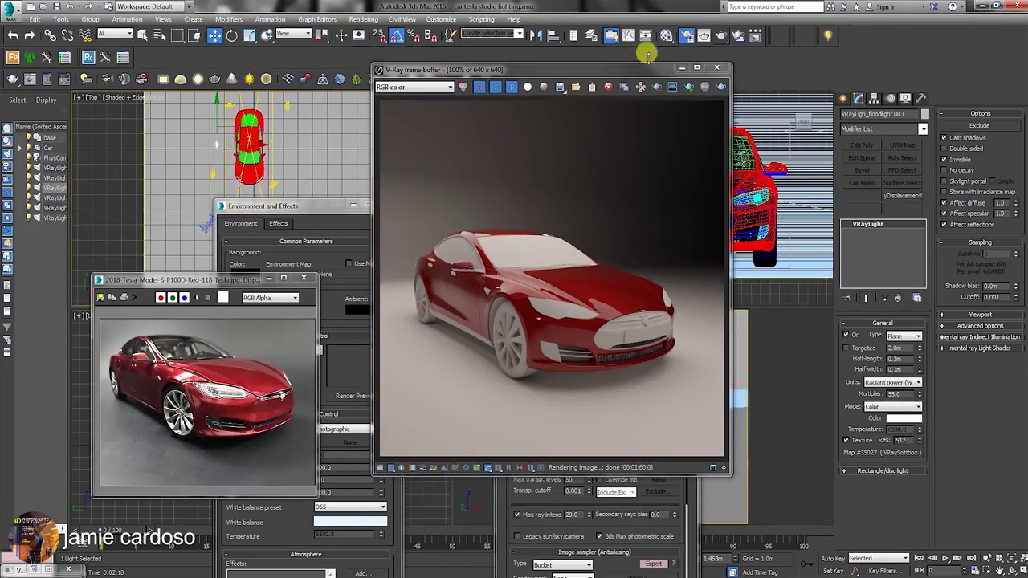
drag(560, 69, 702, 43)
scroll(598, 255, up, 1)
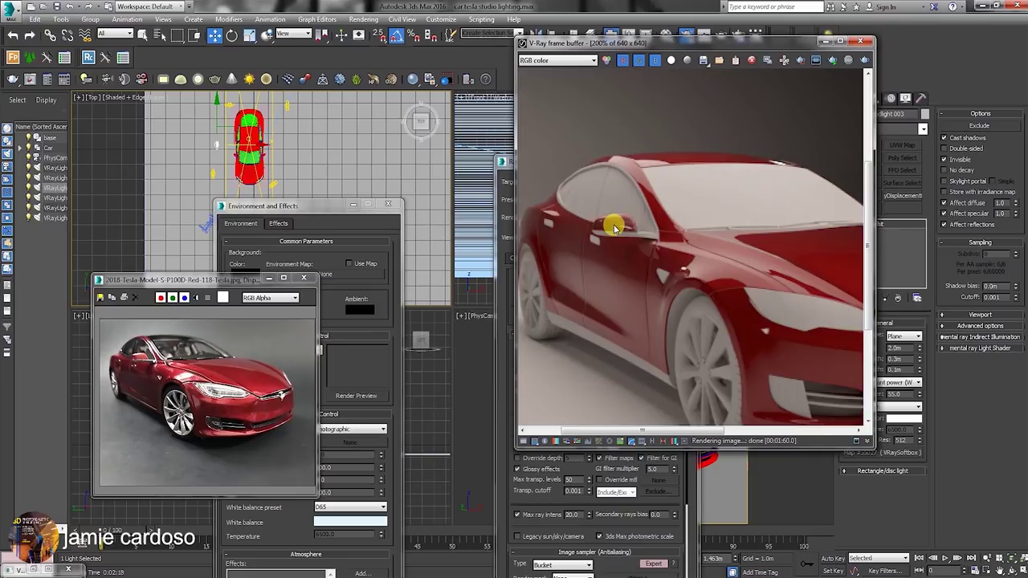
- Set the flake scale of the car paint material to 1.0
drag(651, 50, 675, 53)
key(m)
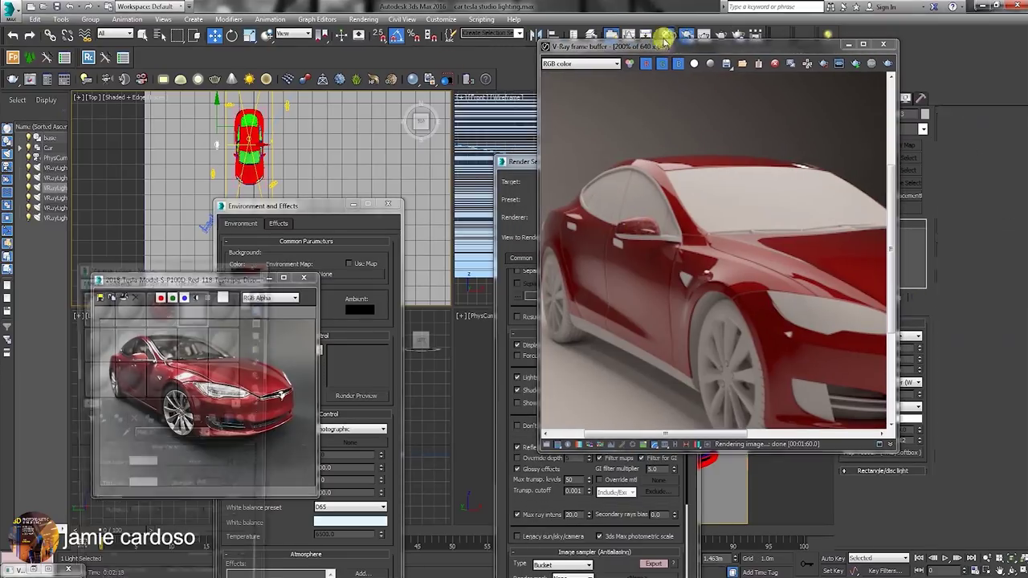
drag(166, 270, 277, 126)
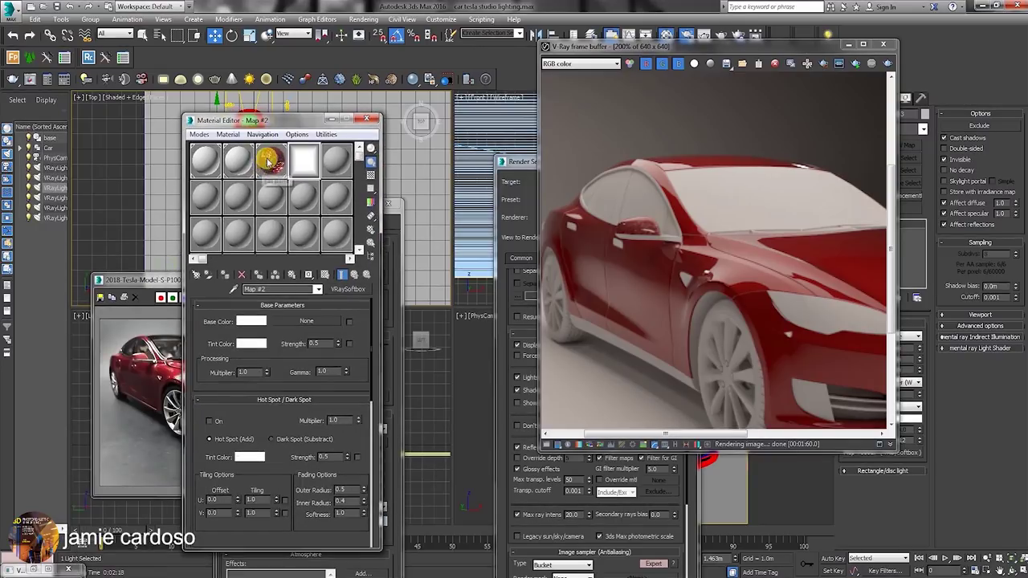
click(270, 160)
scroll(215, 444, down, 2)
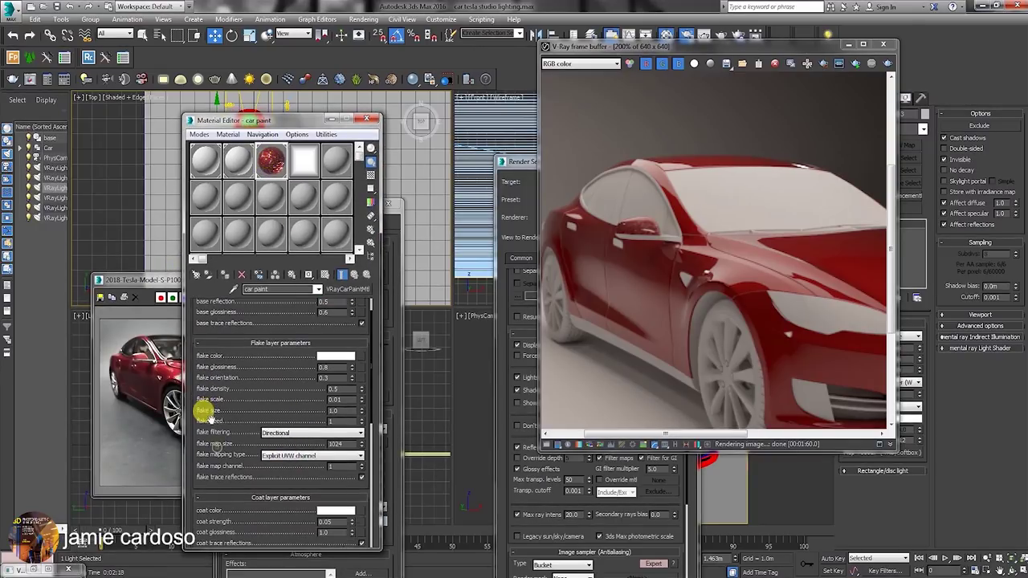
drag(343, 399, 283, 392)
text(1)
key(Return)
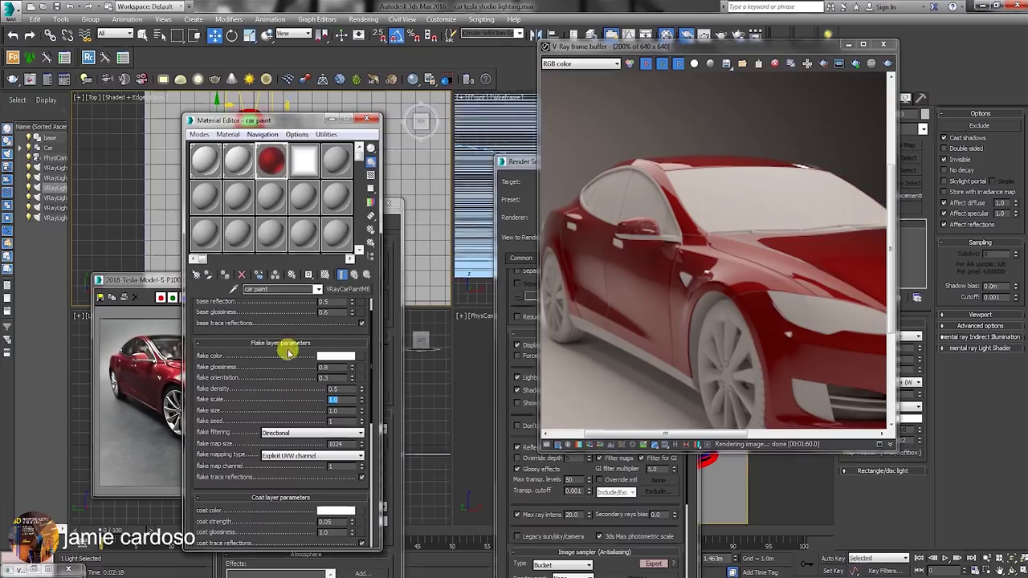
- Region-render the area around the side mirror and front door to test the new flake scale
middle_drag(771, 326, 778, 320)
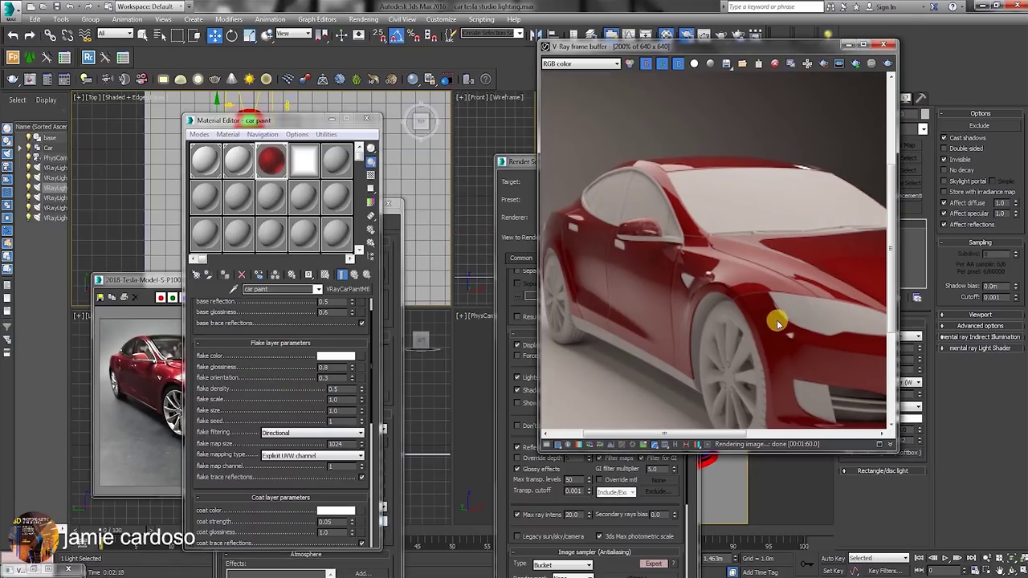
click(823, 64)
drag(595, 195, 674, 264)
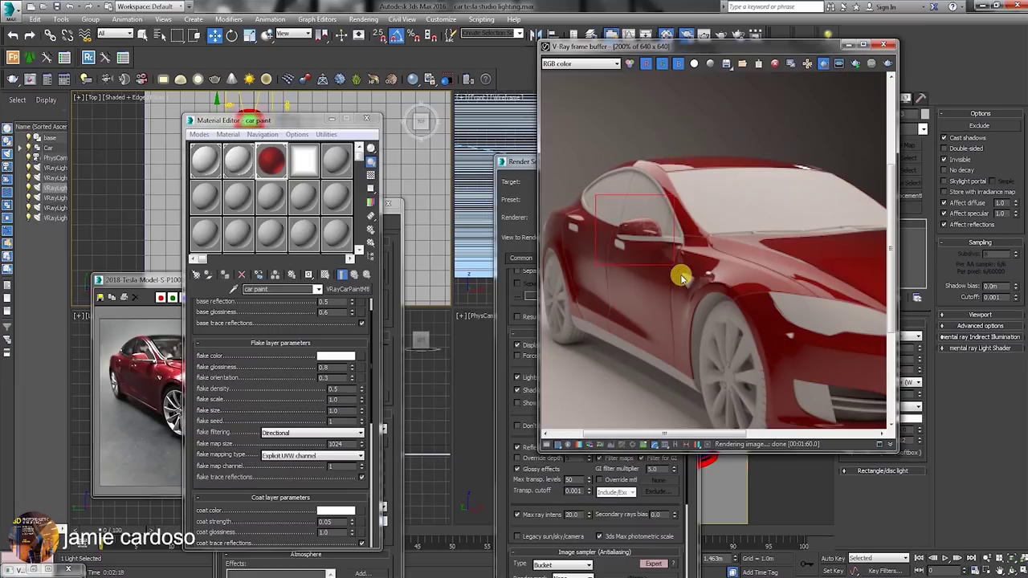
drag(647, 46, 611, 80)
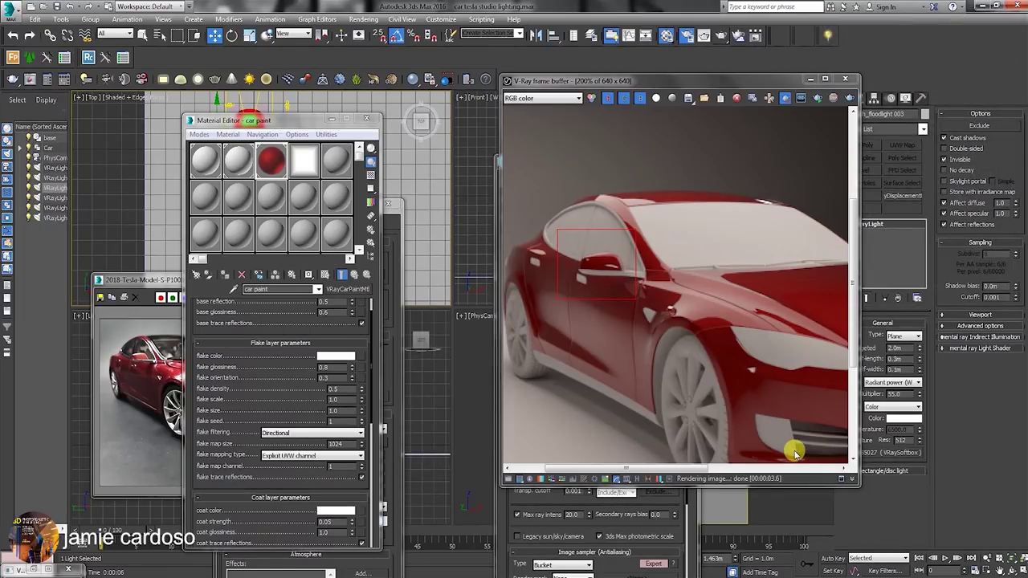
- Turn off region rendering, view the whole car, and clear the viewports by moving the frame buffer and minimizing Render Setup
click(784, 99)
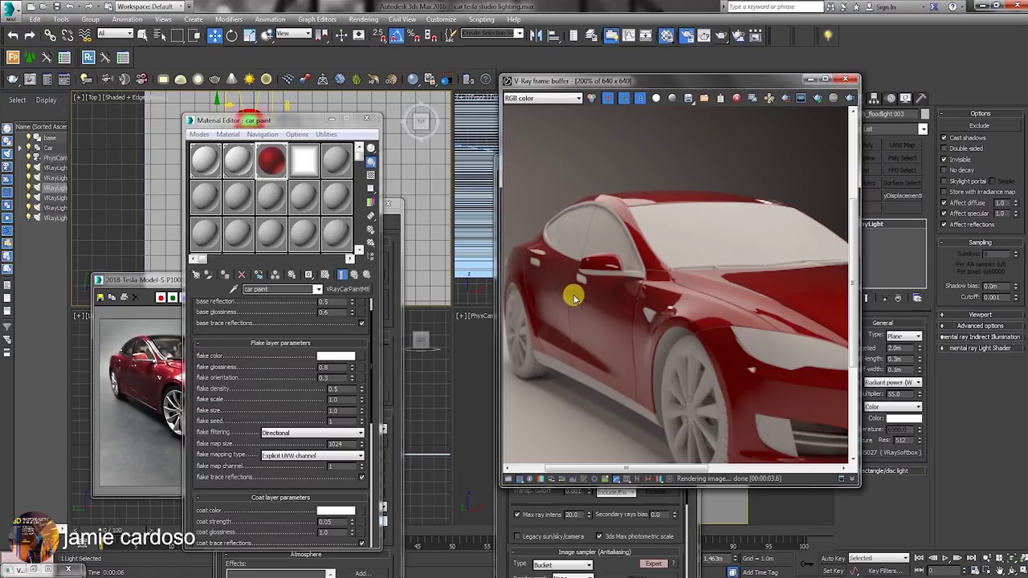
scroll(590, 281, down, 3)
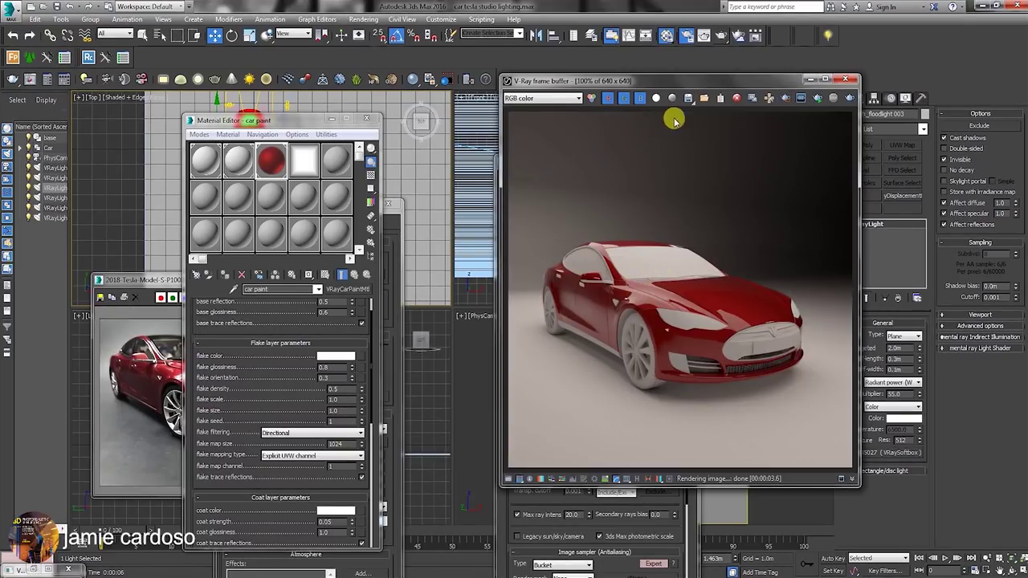
drag(682, 81, 301, 202)
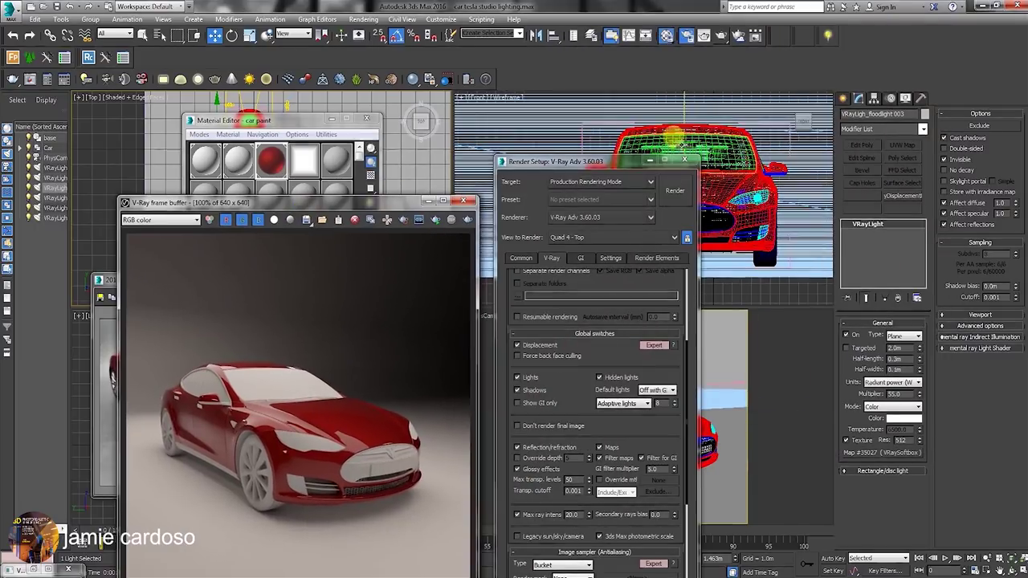
click(650, 160)
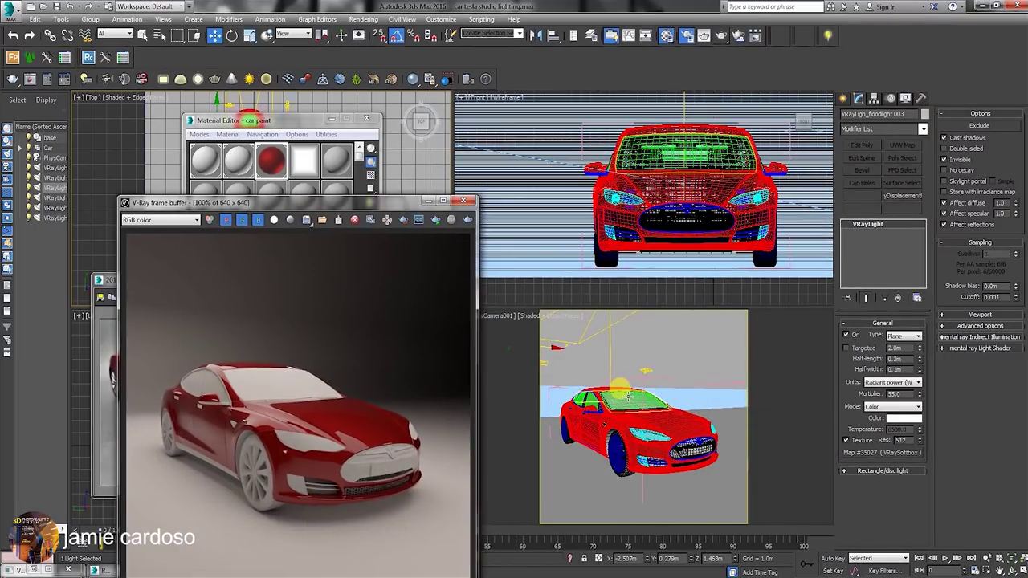
- Select the windshield and set up an unused material slot as a VRayMtl named glass
click(628, 396)
click(336, 159)
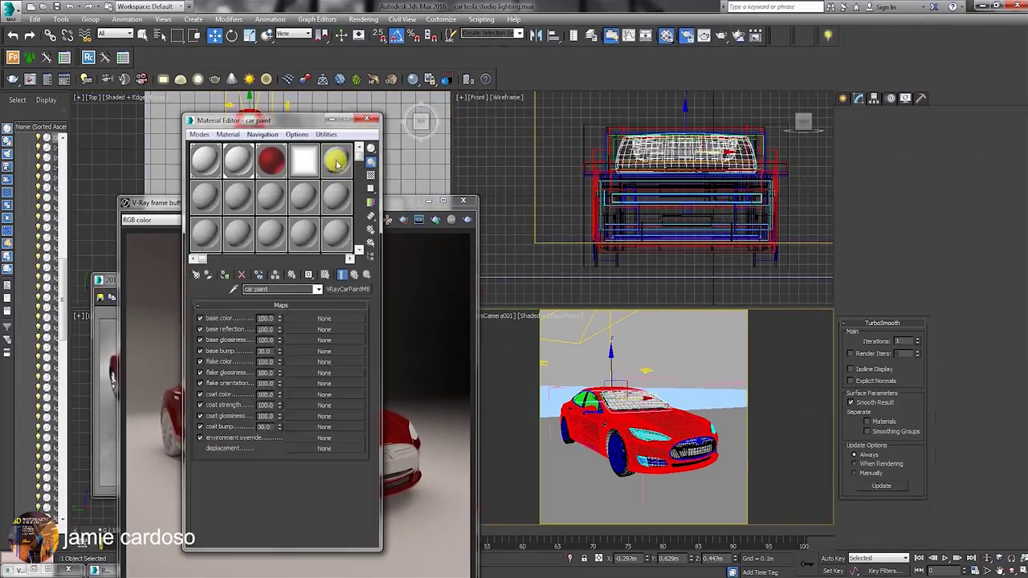
text(glaa)
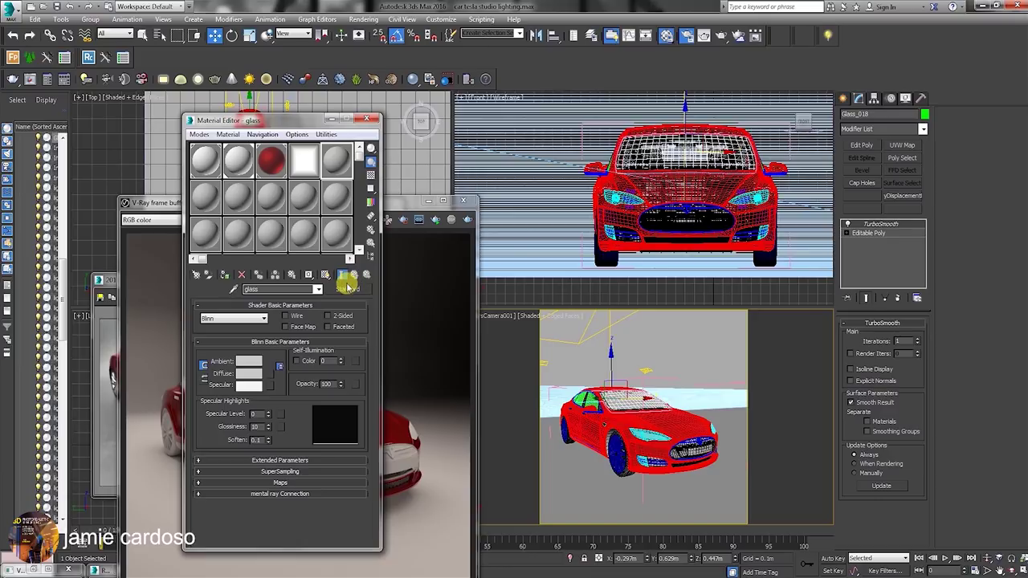
click(347, 289)
double_click(643, 231)
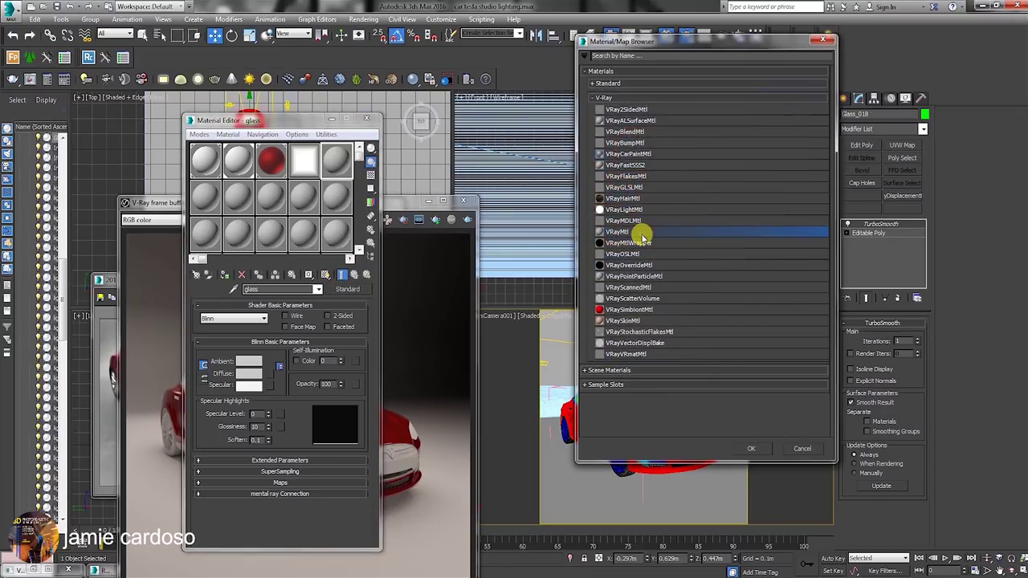
click(342, 274)
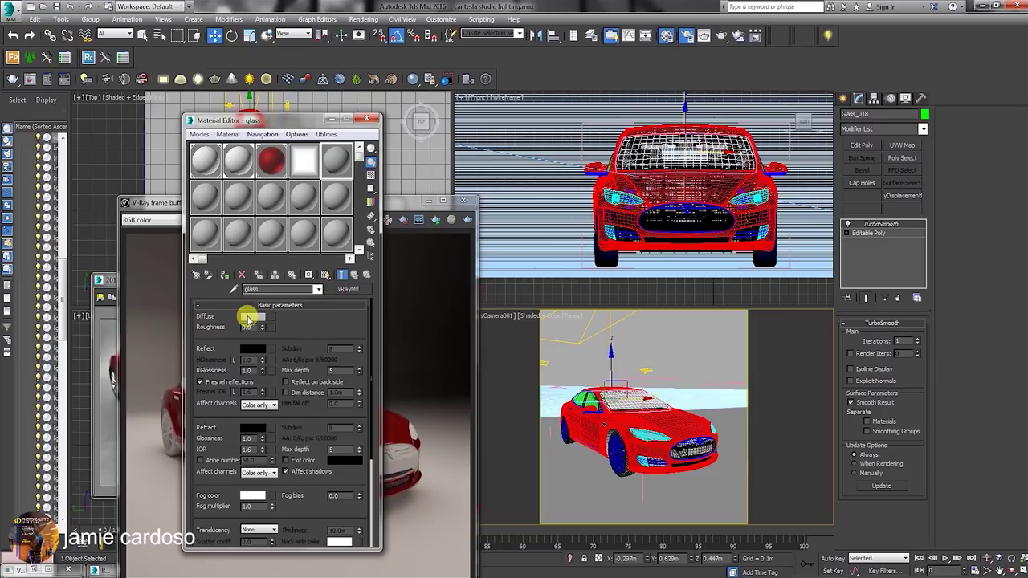
- Set the glass material's diffuse color to black and its refraction color to pure white (255)
click(251, 317)
drag(411, 106, 408, 64)
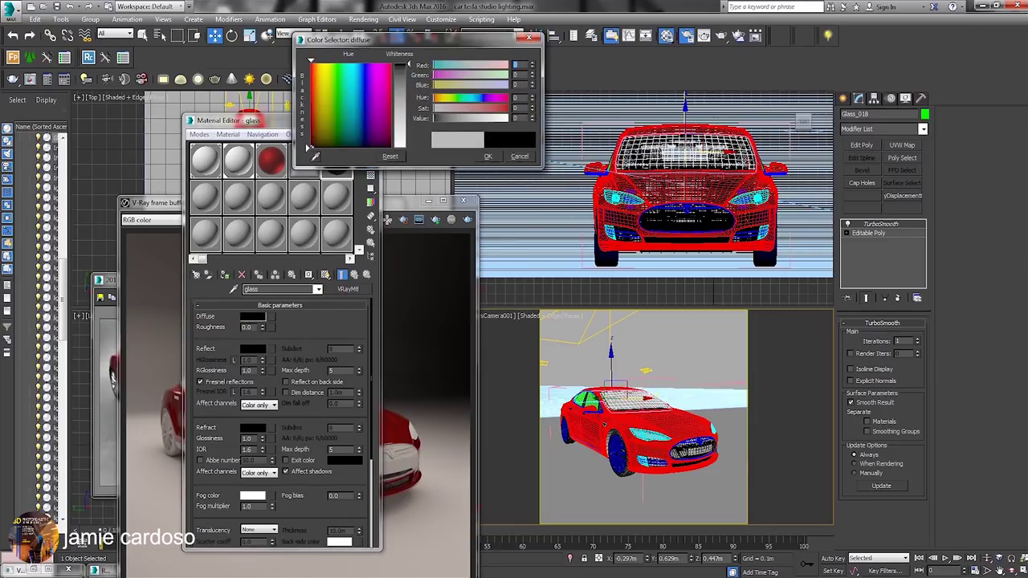
click(492, 156)
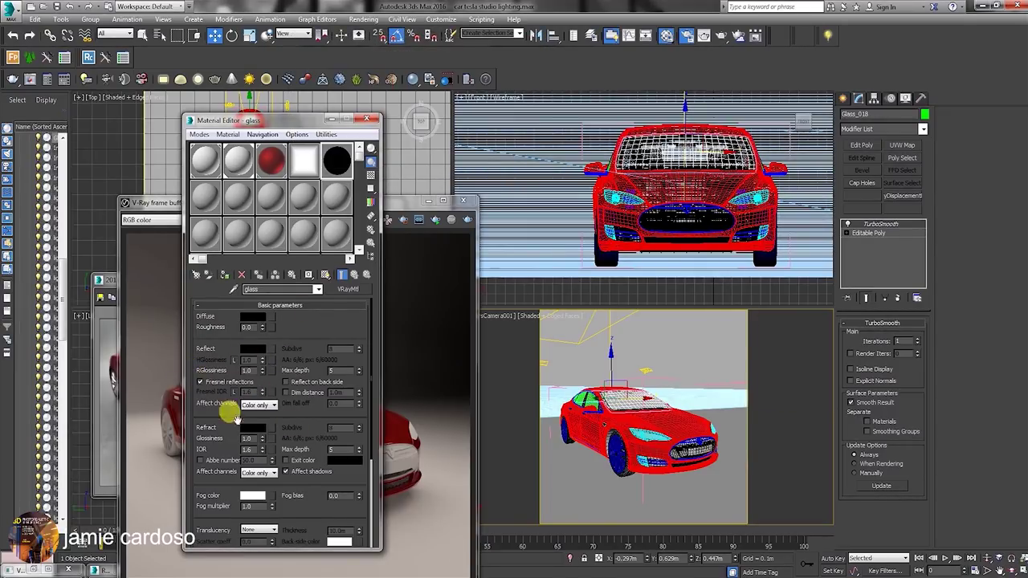
click(252, 427)
drag(417, 72, 413, 149)
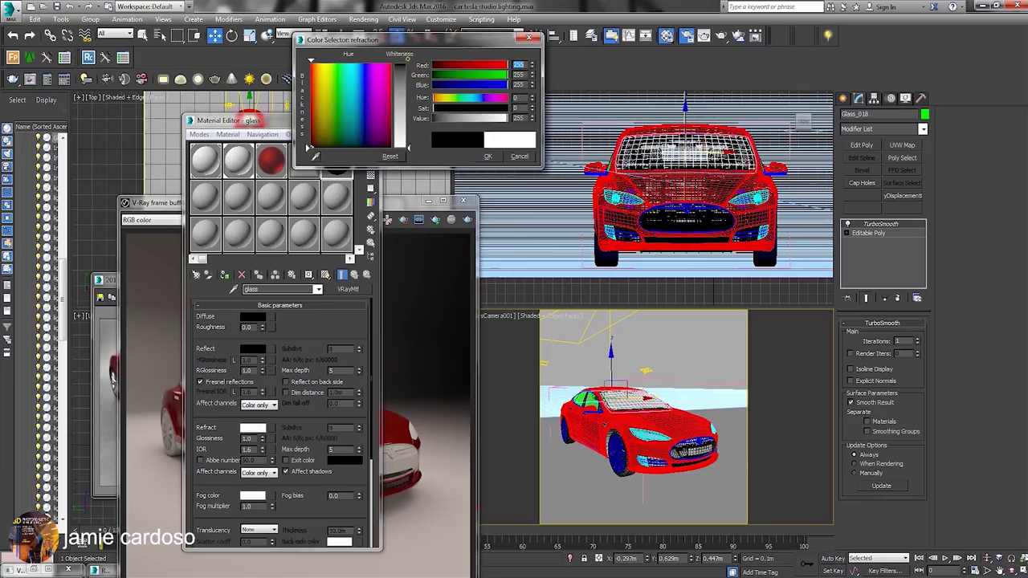
click(492, 158)
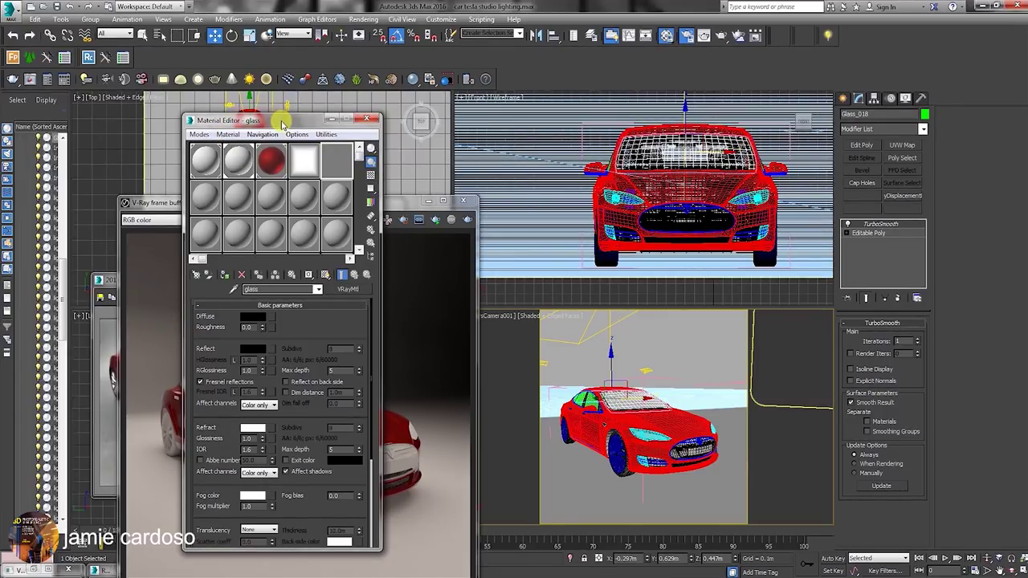
- Show a checkered background behind the glass sample and open its enlarged preview beside the Material Editor
drag(283, 122, 328, 86)
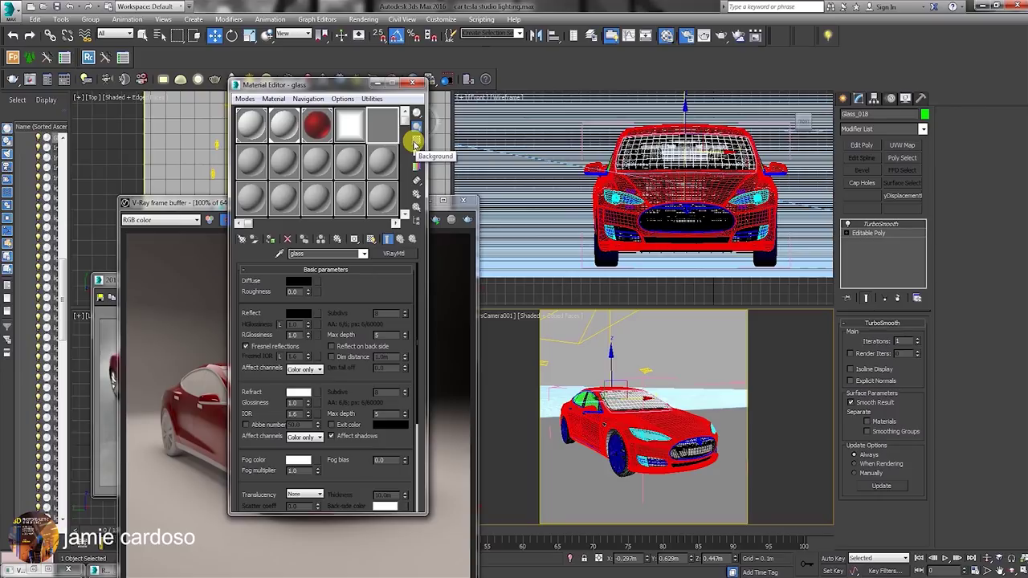
click(415, 143)
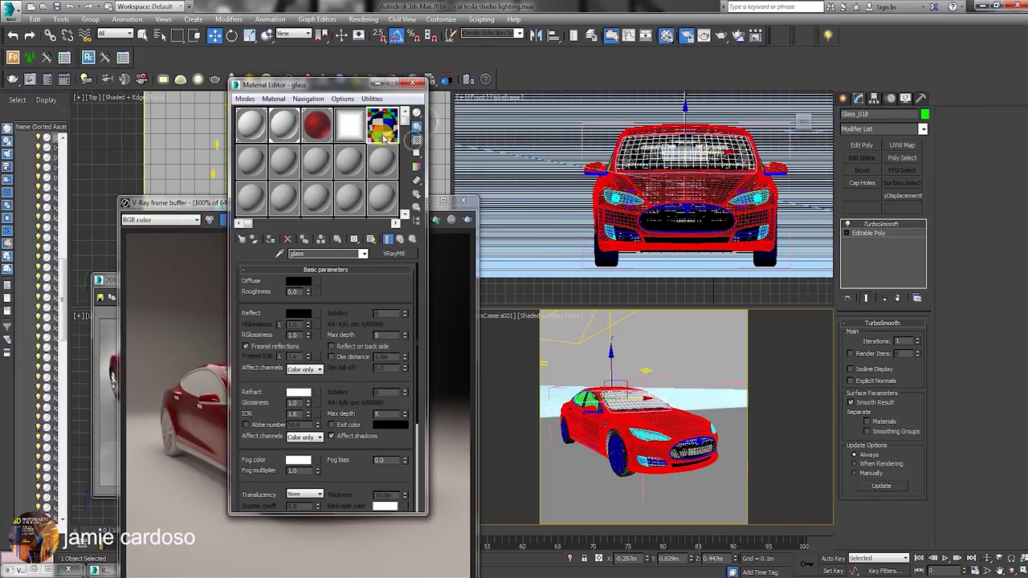
double_click(384, 120)
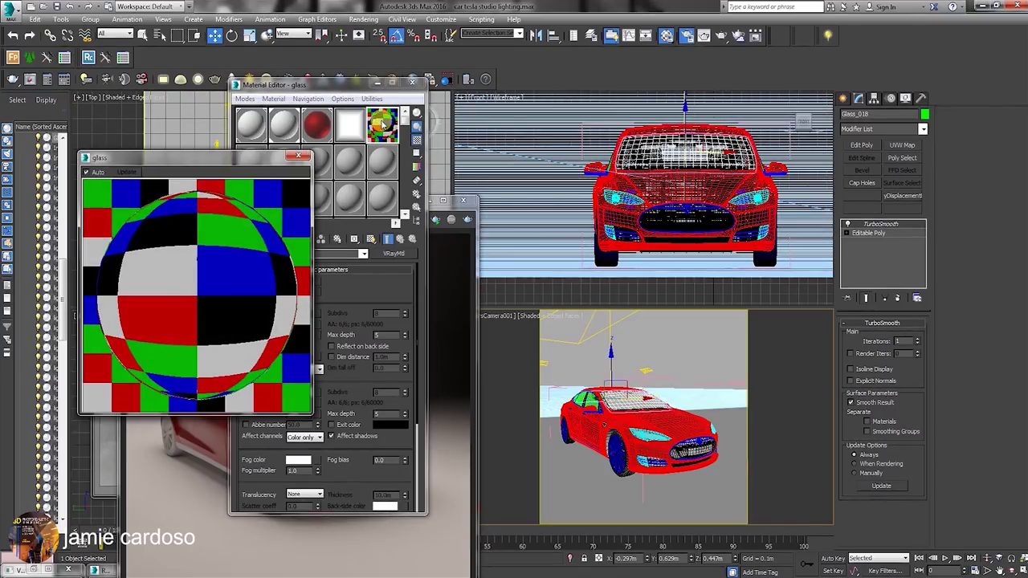
drag(206, 153, 584, 73)
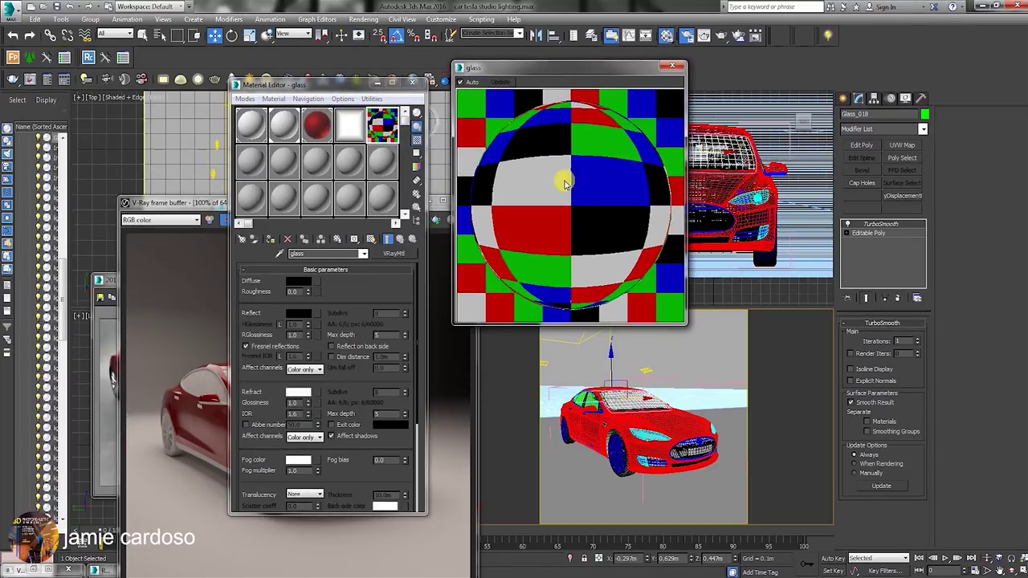
drag(329, 86, 305, 79)
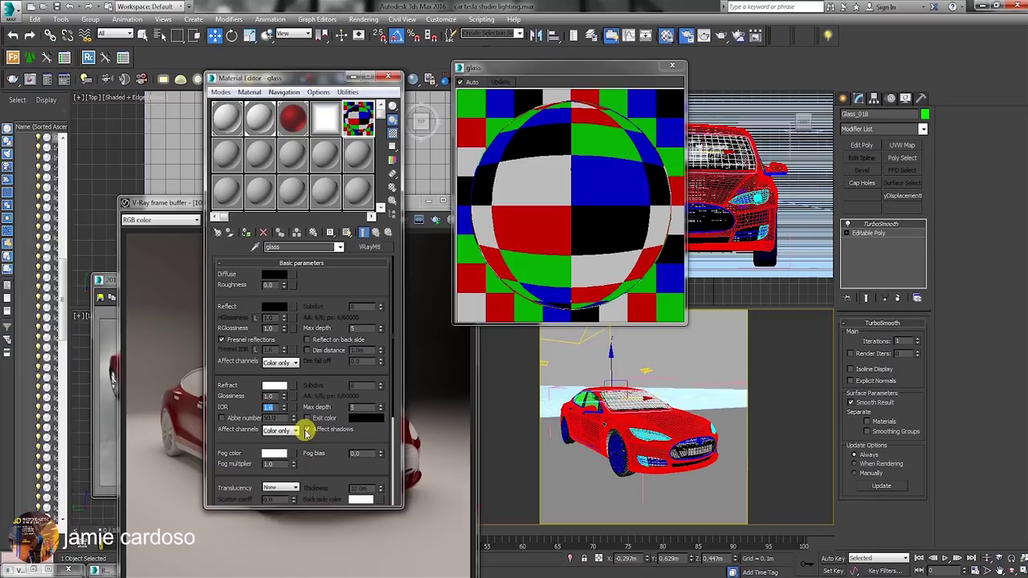
- Set the glass refraction to affect all channels and move the Material Editor clear of the preview
click(275, 431)
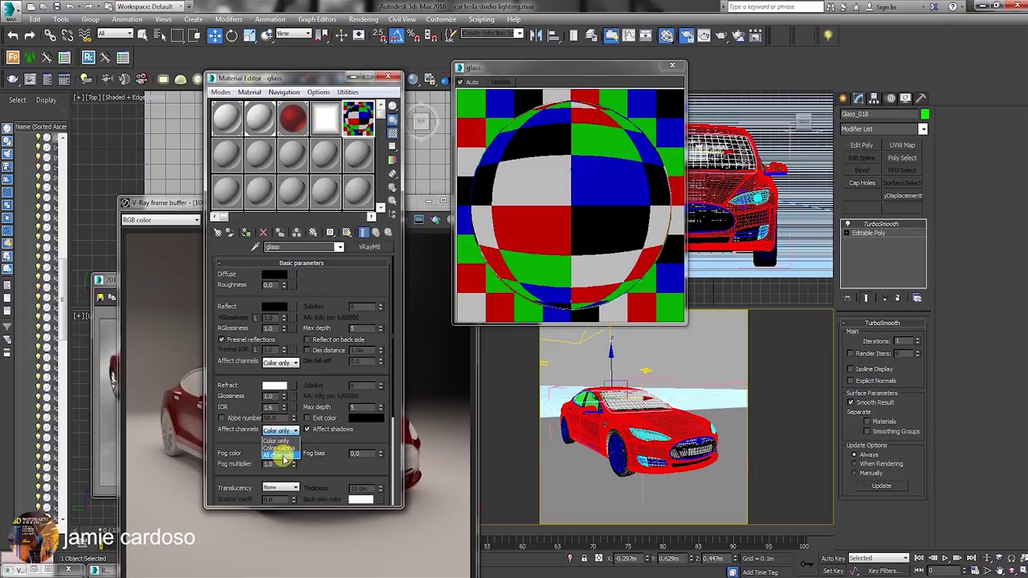
click(281, 456)
drag(291, 82, 319, 37)
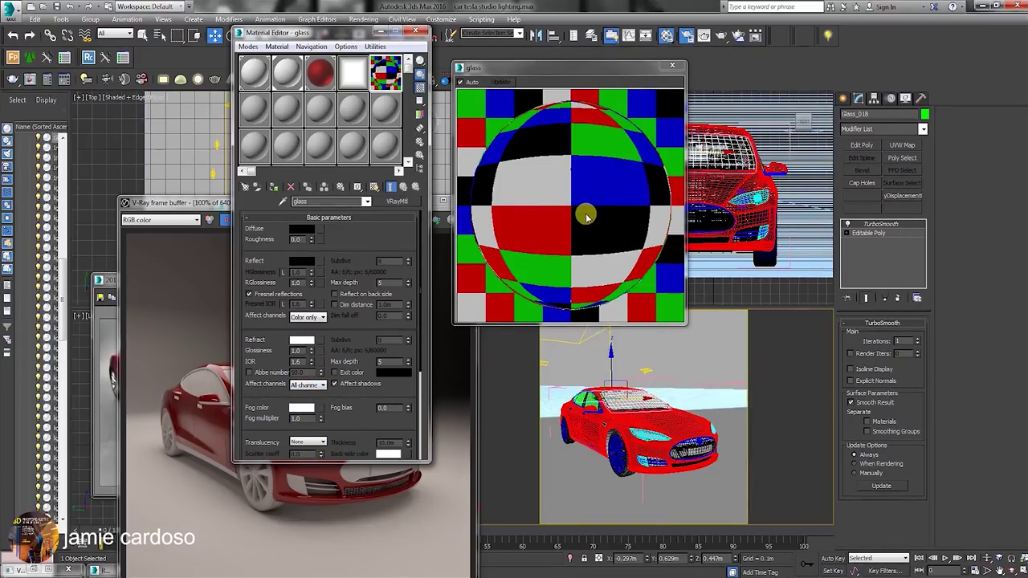
- Set the glass material's reflection color to near white with a value of 250
click(304, 261)
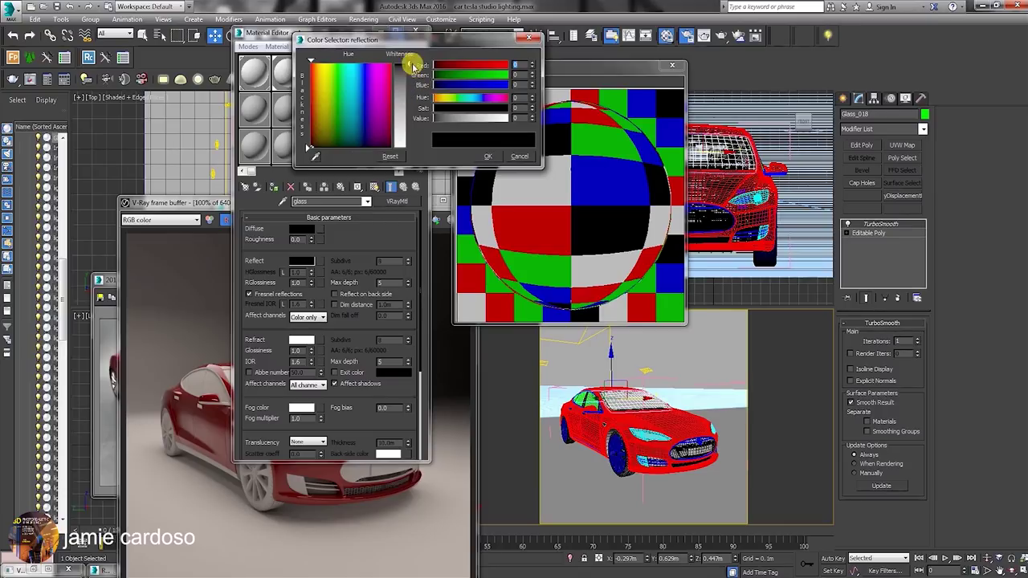
drag(411, 65, 405, 148)
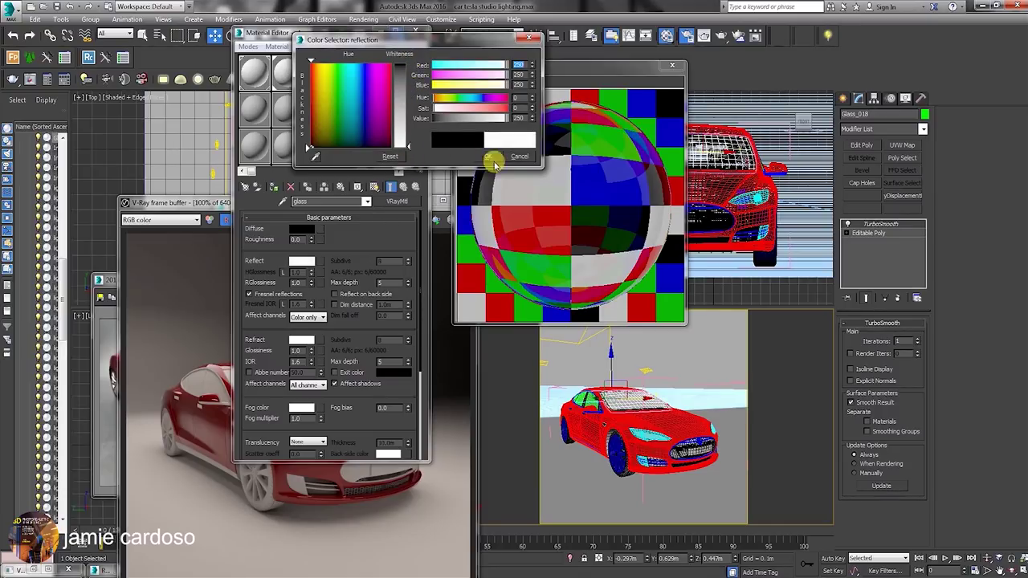
click(487, 156)
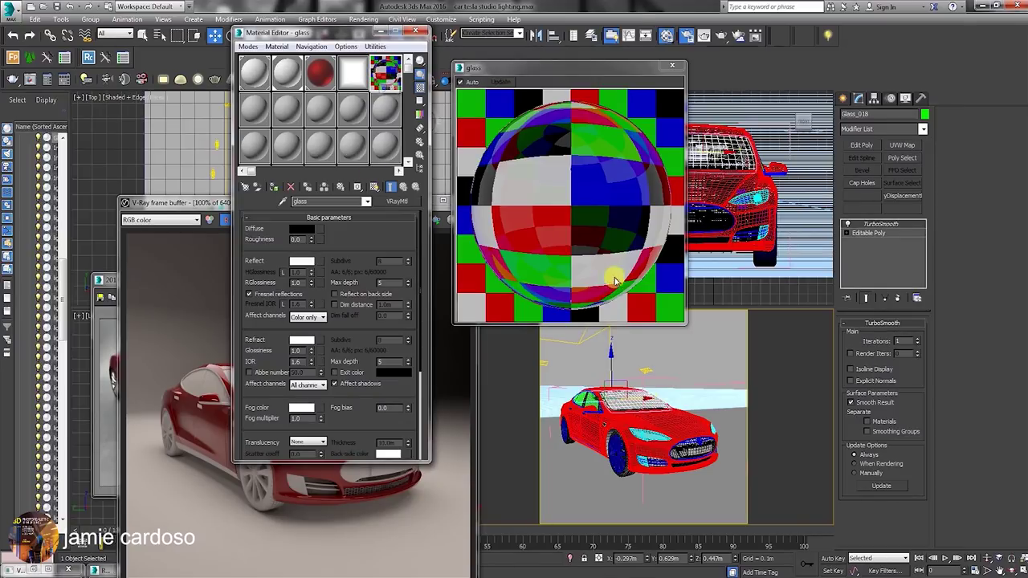
- Assign the glass material to the windshield, the side window and the front light glass
click(272, 187)
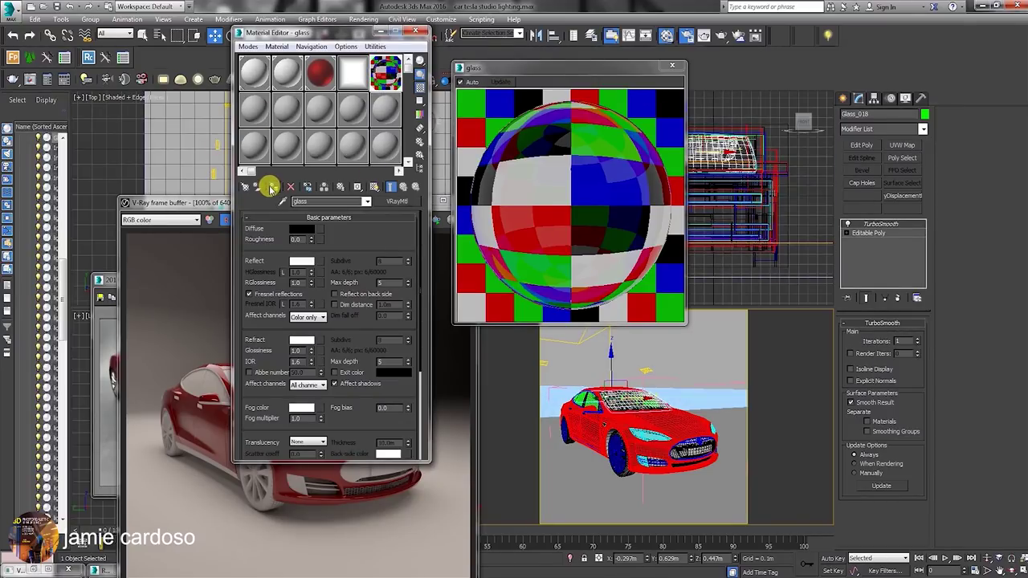
drag(538, 67, 557, 47)
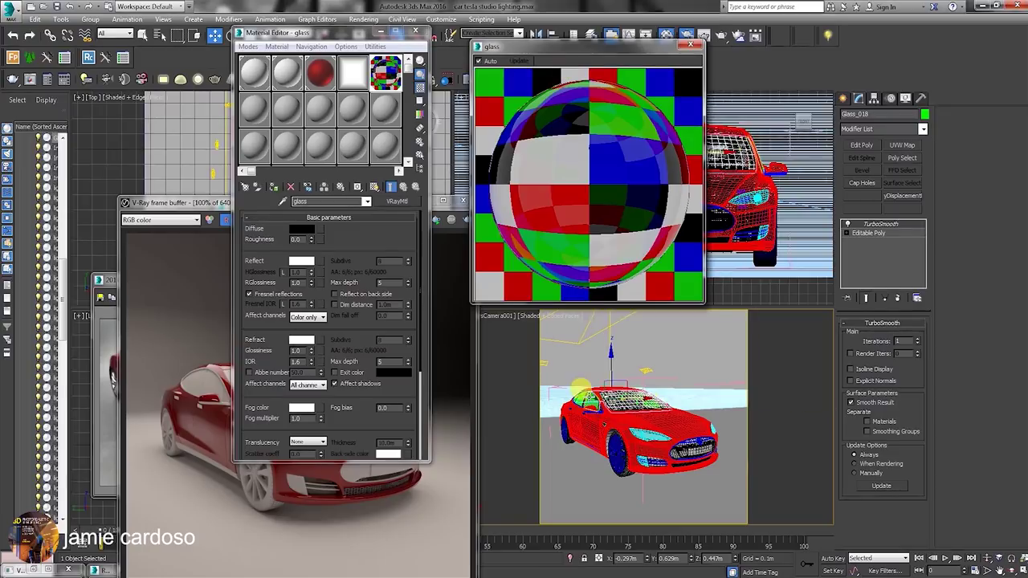
click(580, 388)
click(272, 187)
click(658, 430)
click(272, 187)
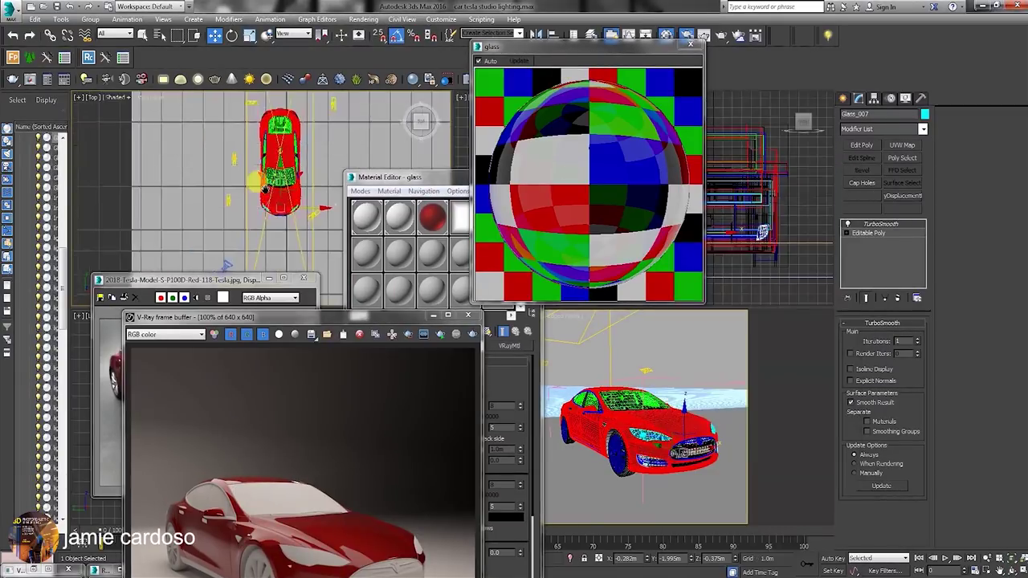
- Examine the headlight and the car's other glass parts up close in the top viewport
middle_drag(257, 182, 179, 211)
scroll(248, 195, up, 5)
click(179, 211)
scroll(180, 211, up, 3)
scroll(182, 211, down, 2)
middle_drag(256, 199, 312, 154)
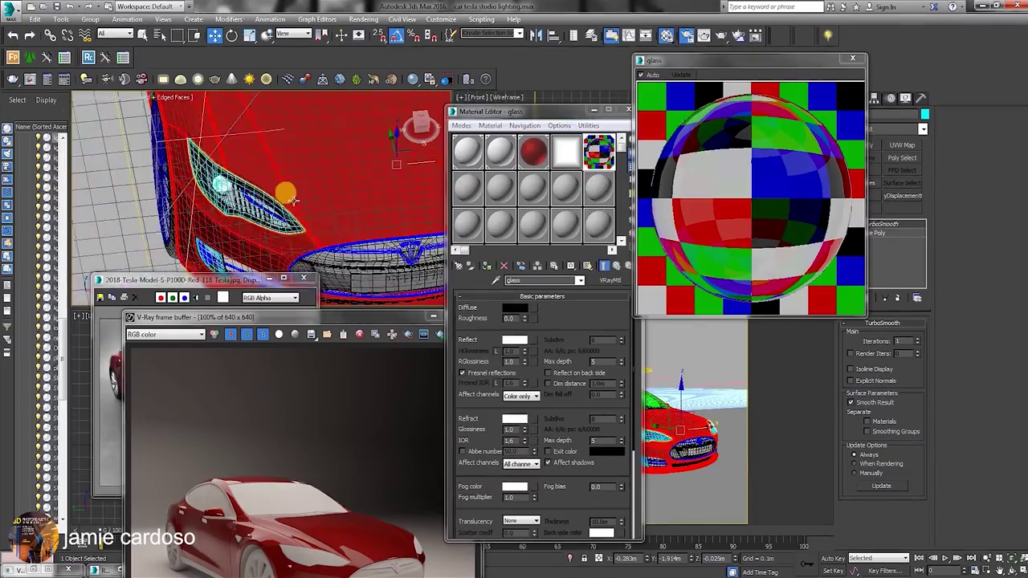
scroll(293, 201, down, 10)
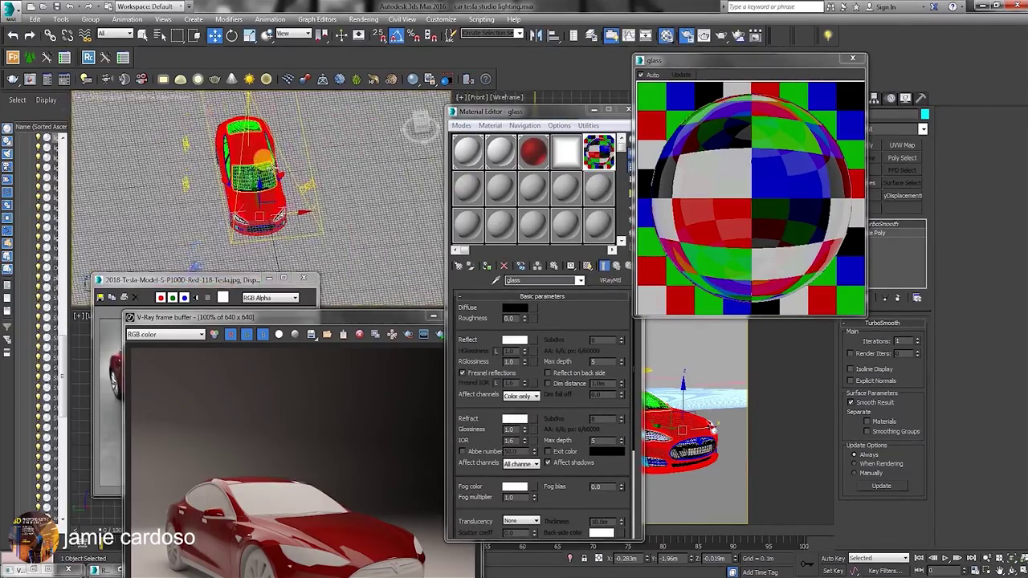
click(264, 166)
scroll(267, 161, up, 7)
middle_drag(259, 100, 330, 101)
scroll(328, 104, down, 4)
middle_drag(318, 153, 350, 210)
scroll(308, 220, up, 5)
click(310, 200)
scroll(310, 200, down, 4)
middle_drag(255, 142, 336, 281)
scroll(253, 152, up, 8)
middle_drag(253, 153, 265, 172)
- Arrange the Material Editor and glass preview side by side and render the camera view to test the glass
drag(555, 114, 331, 66)
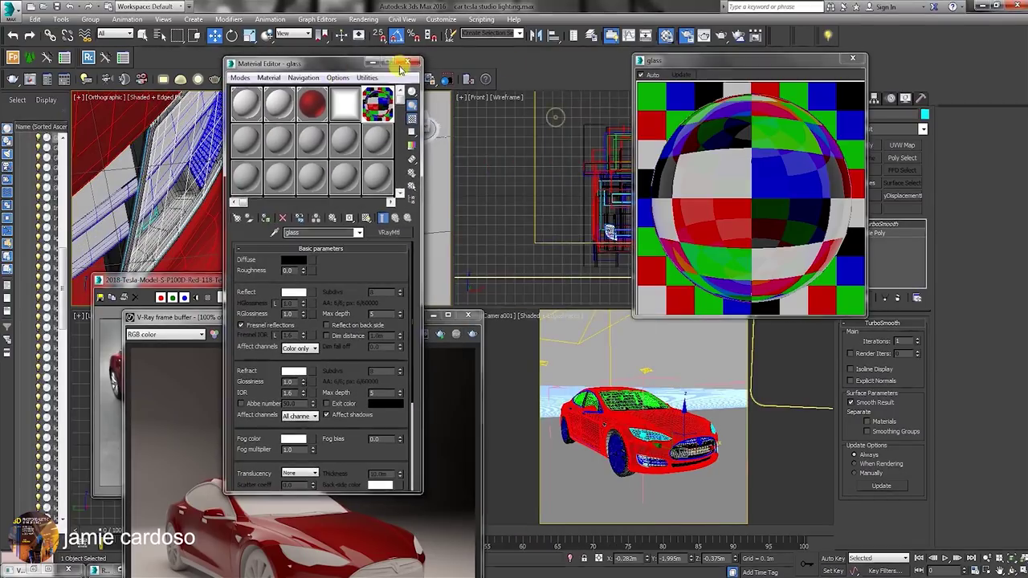
drag(725, 61, 576, 86)
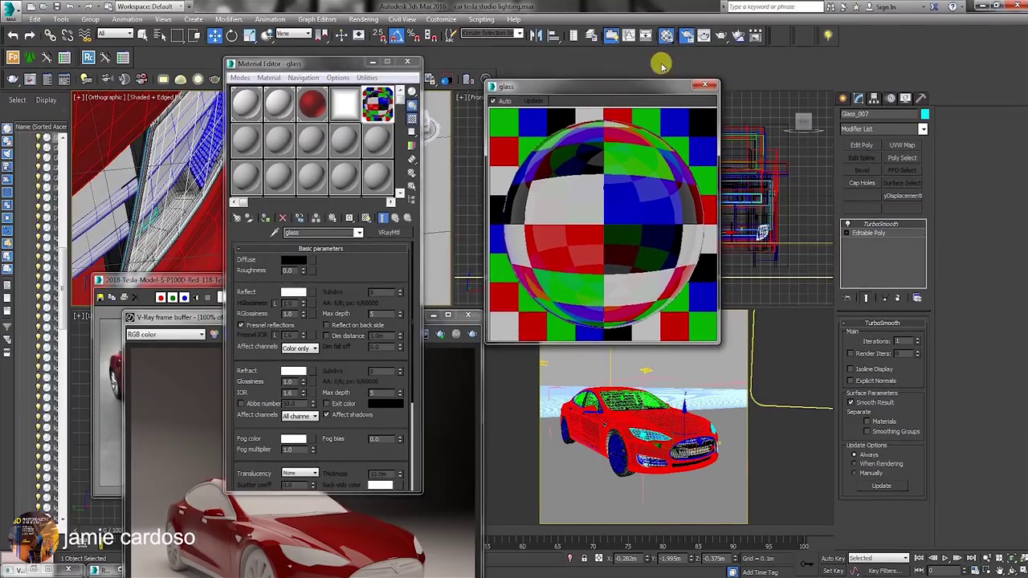
click(726, 36)
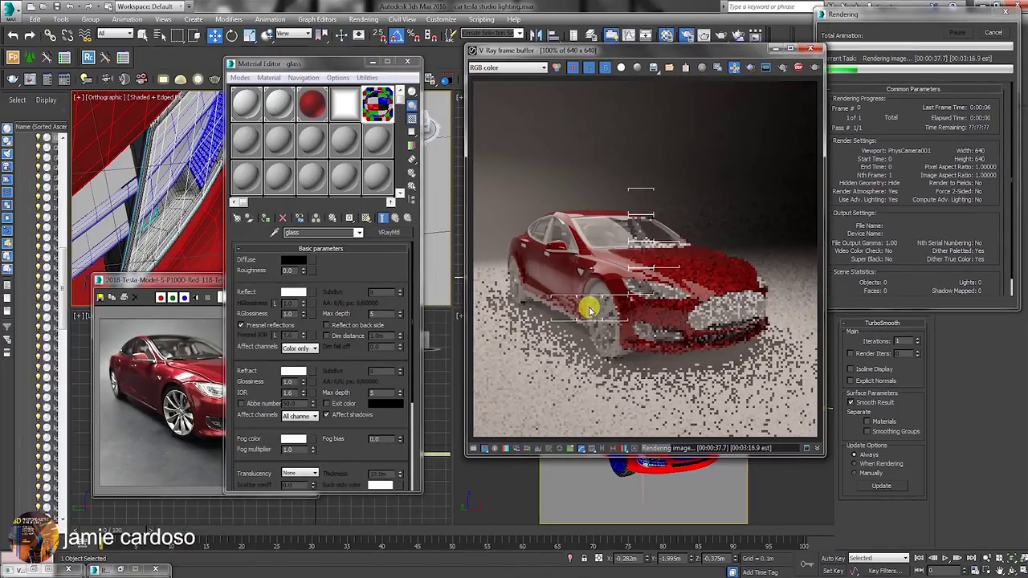
scroll(588, 322, up, 1)
scroll(587, 325, down, 1)
- Switch the frame buffer to another channel and back to RGB color, and cancel the running render
click(506, 68)
click(502, 95)
click(506, 68)
click(507, 78)
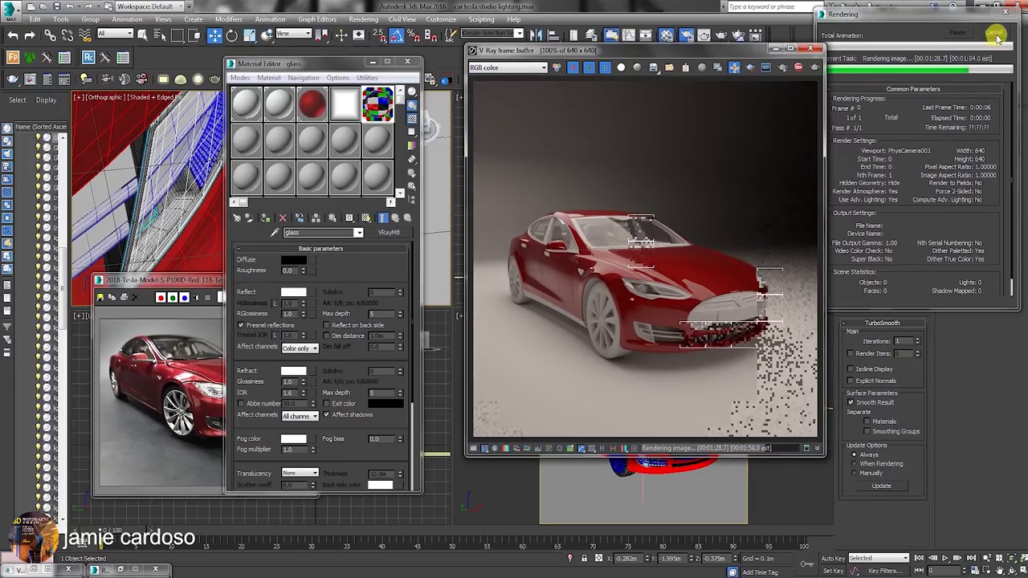
click(994, 34)
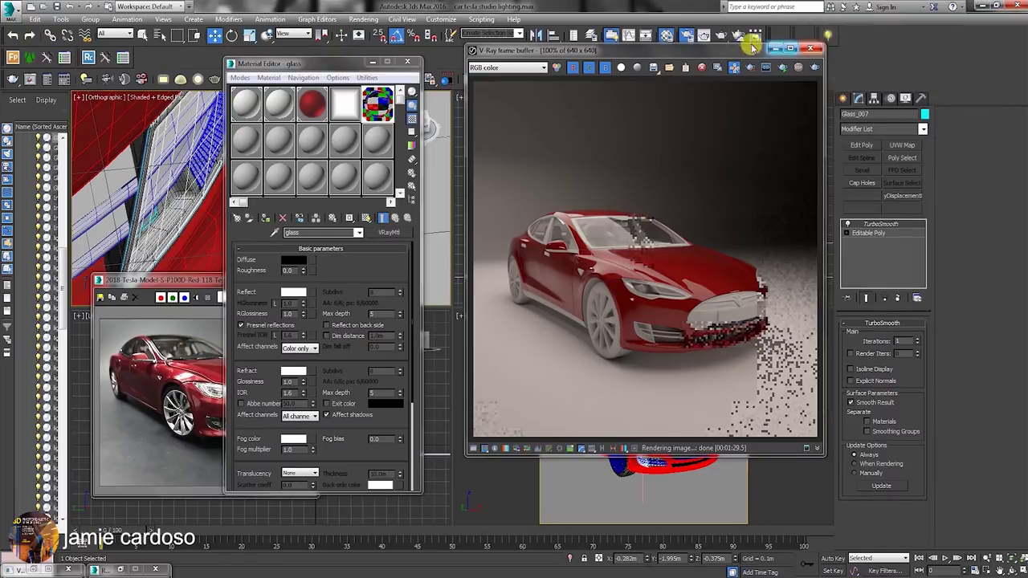
- Move the frame buffer away from the Material Editor and close the enlarged glass preview
drag(709, 51, 877, 34)
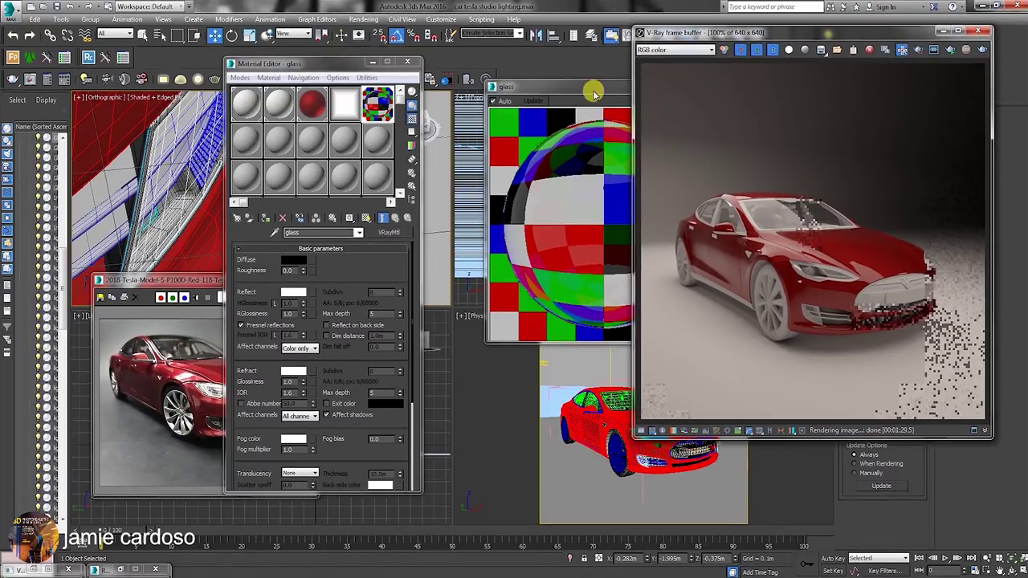
drag(593, 90, 554, 84)
click(664, 80)
click(668, 80)
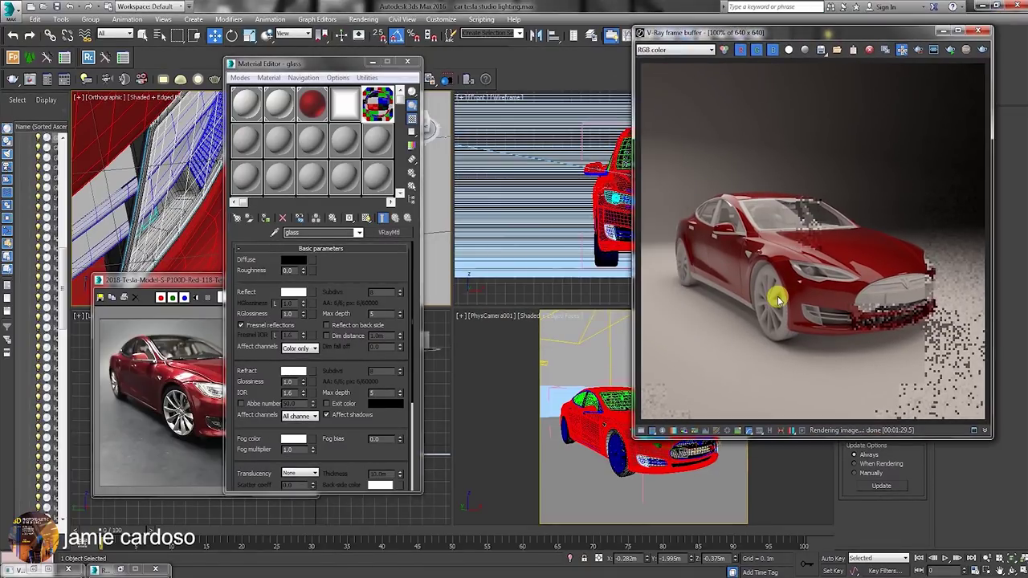
- Inspect the front wheel, headlight, side mirror and windows in the partial render at 200% zoom
scroll(782, 310, up, 2)
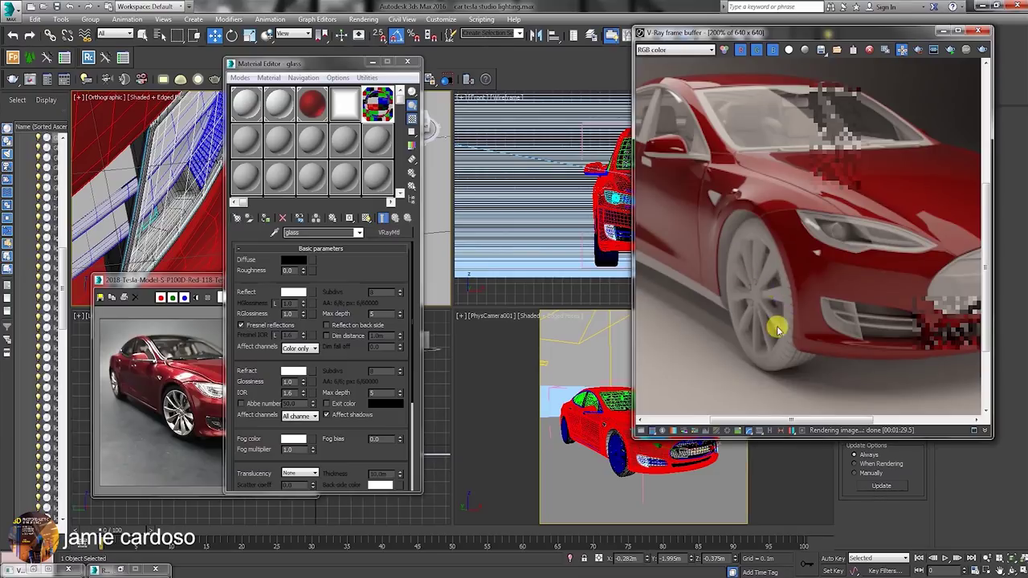
middle_drag(774, 291, 773, 260)
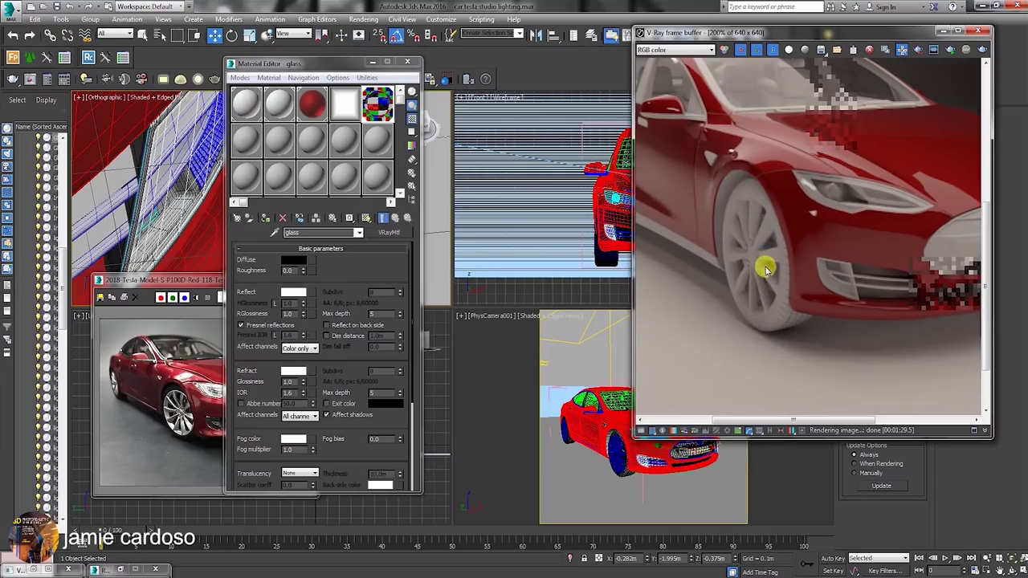
middle_drag(755, 255, 827, 273)
middle_drag(773, 70, 775, 126)
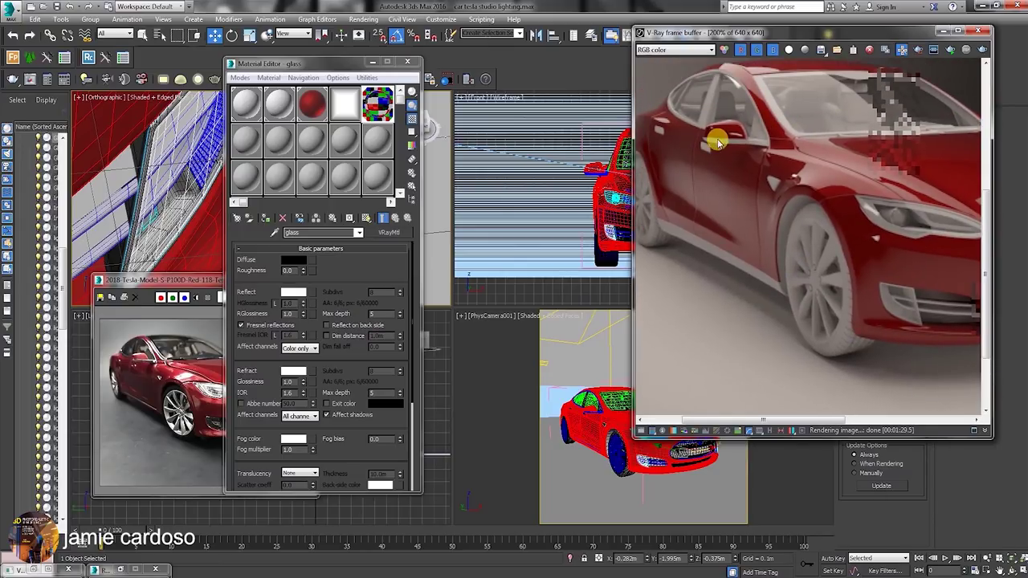
middle_drag(938, 275, 817, 294)
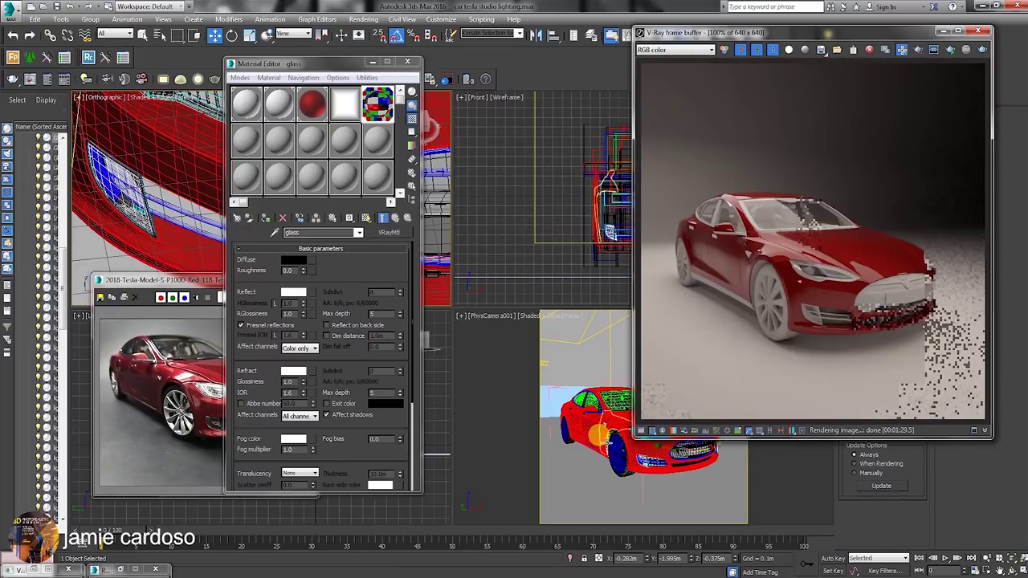
- Select the car's front wheel, name an unused material slot Rim and change its type to VRayMtl
click(606, 437)
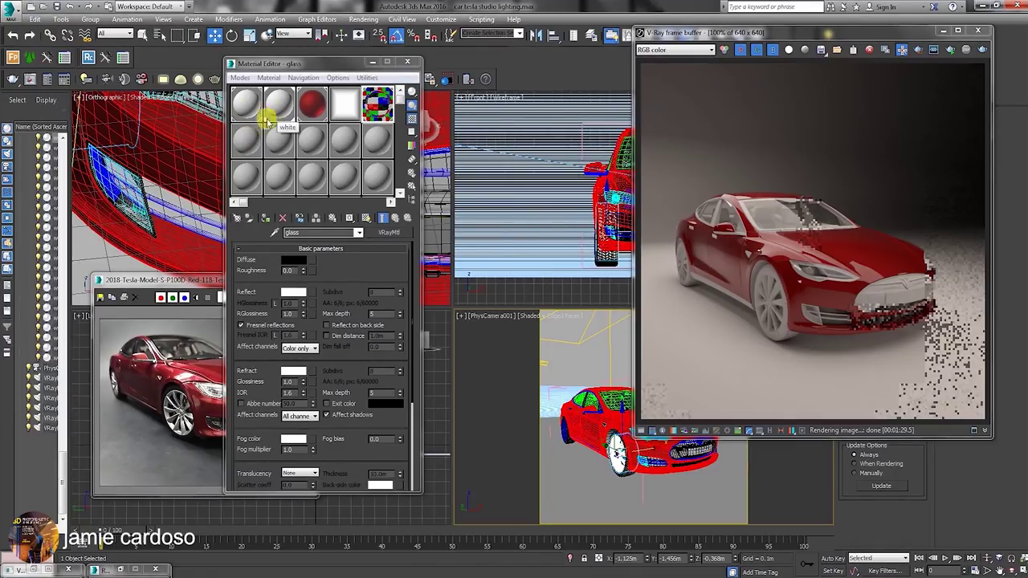
click(243, 142)
click(317, 231)
text(Rim)
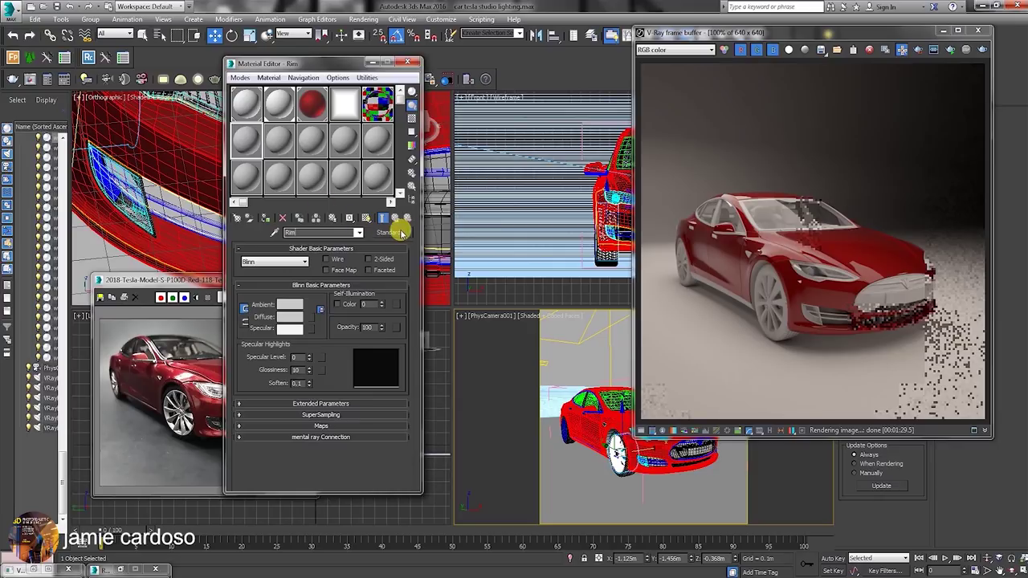
click(400, 233)
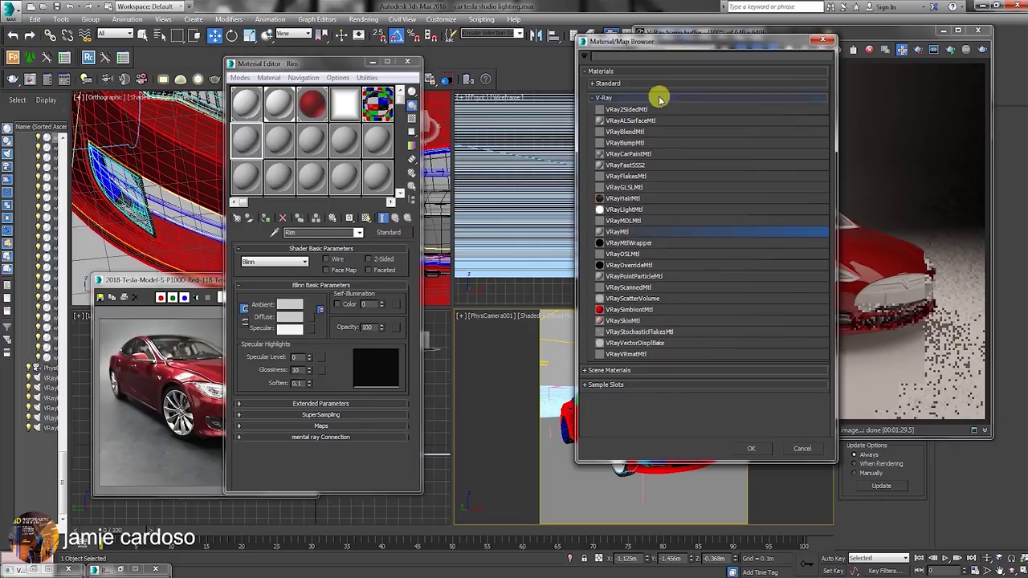
double_click(625, 231)
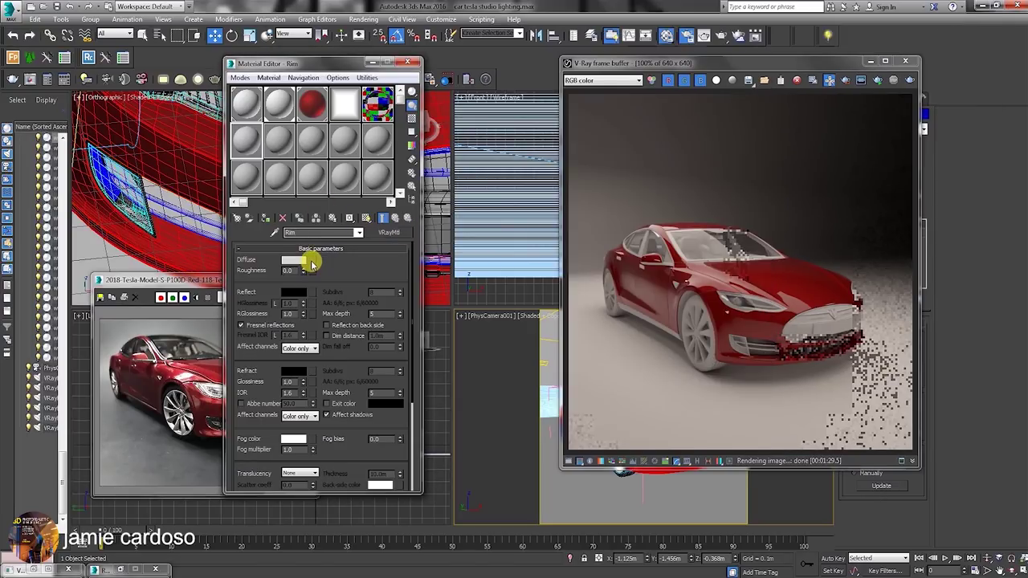
- Add a Falloff map to the Rim material's diffuse, with the front color at value 193 and the side color at 247
click(310, 262)
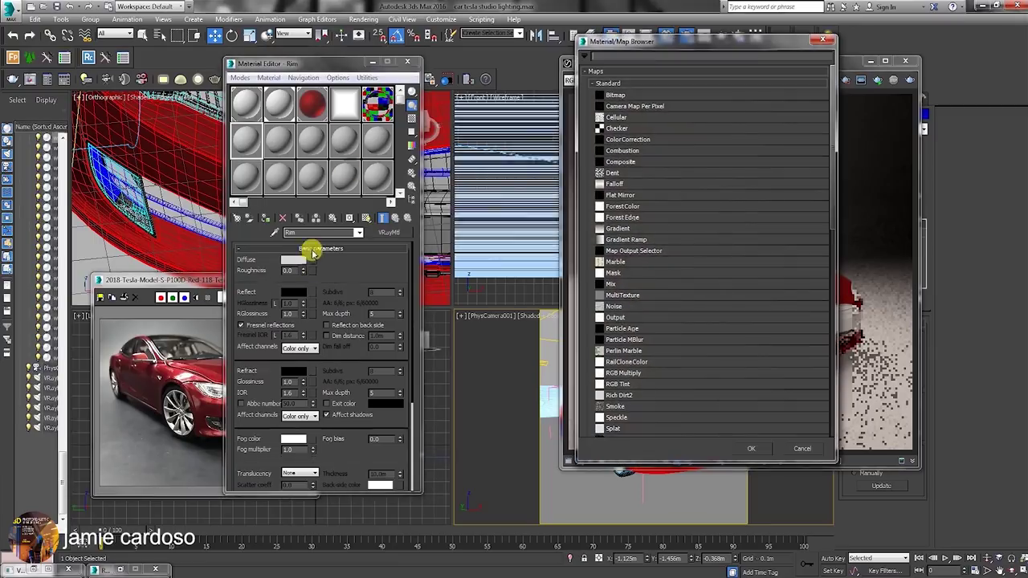
double_click(633, 184)
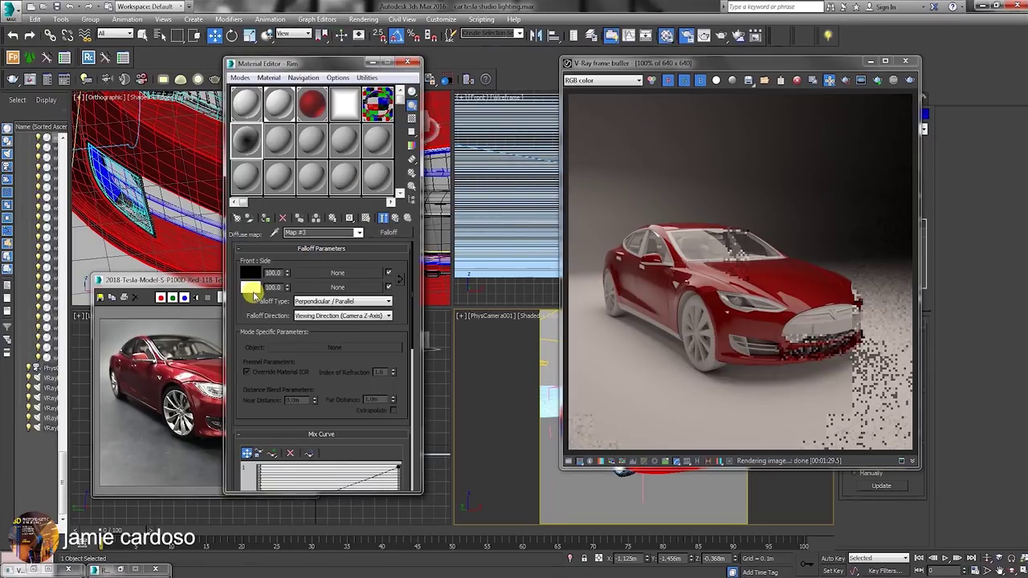
click(258, 274)
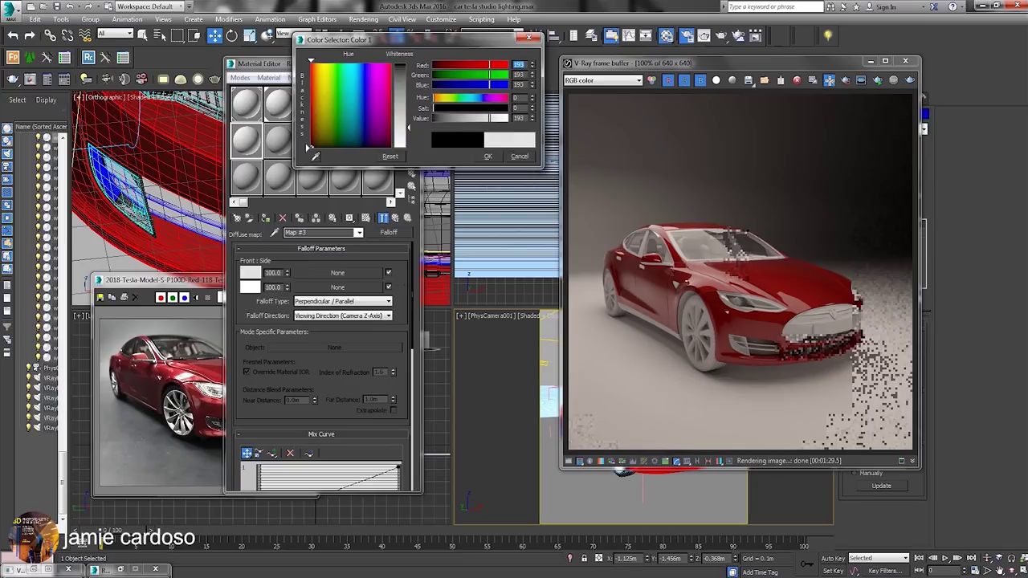
click(487, 156)
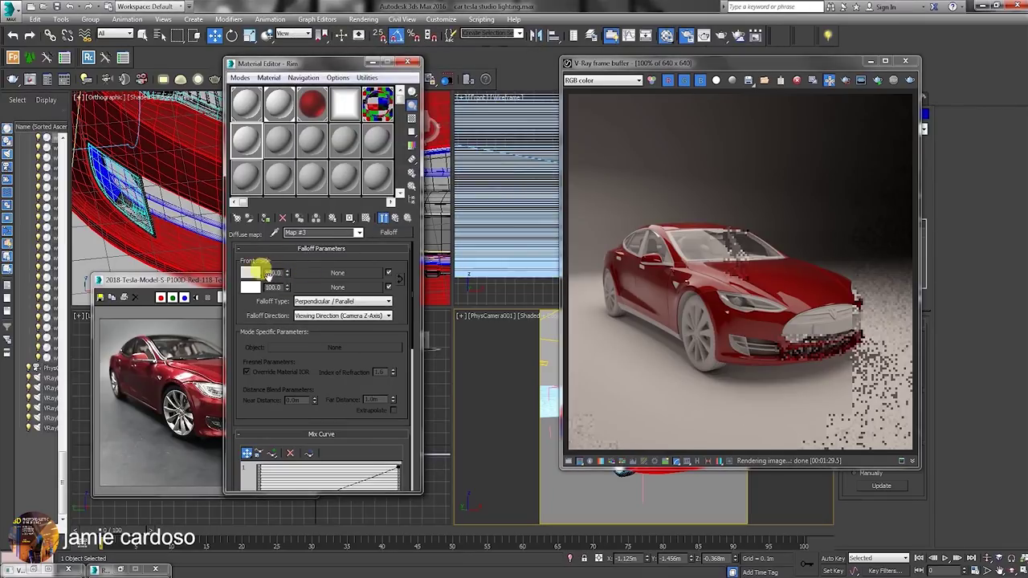
click(251, 286)
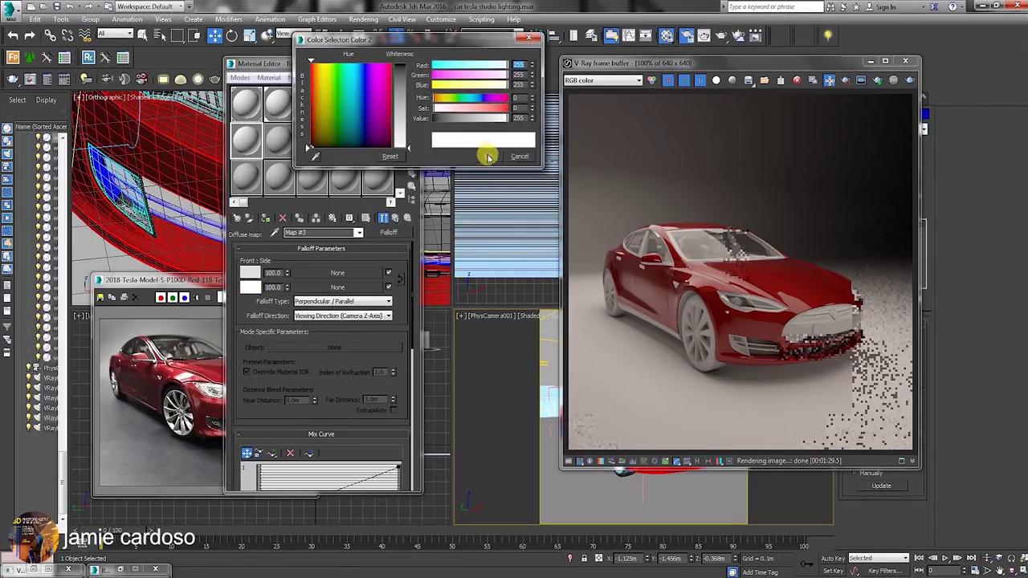
drag(408, 151, 408, 146)
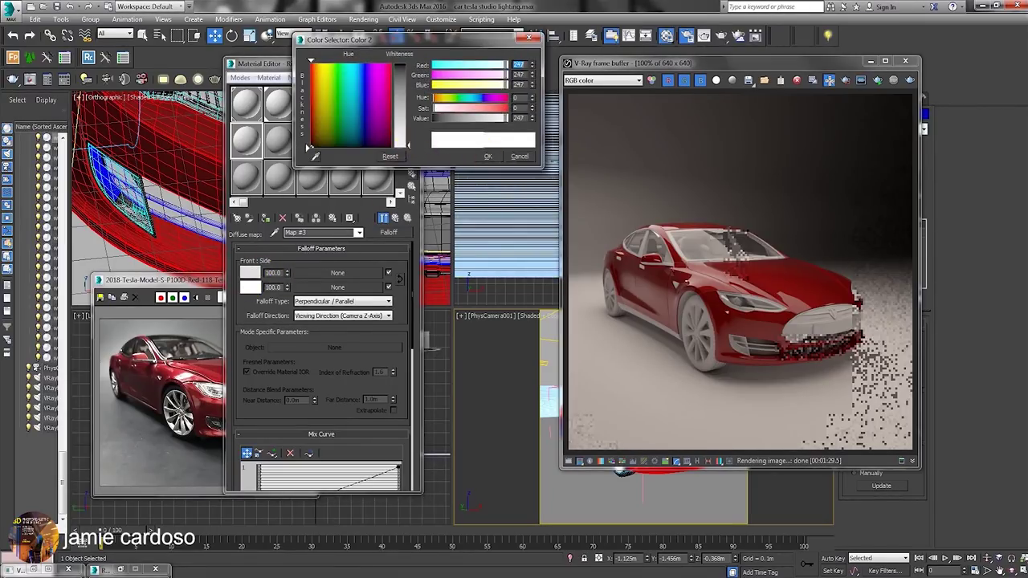
click(487, 155)
click(394, 218)
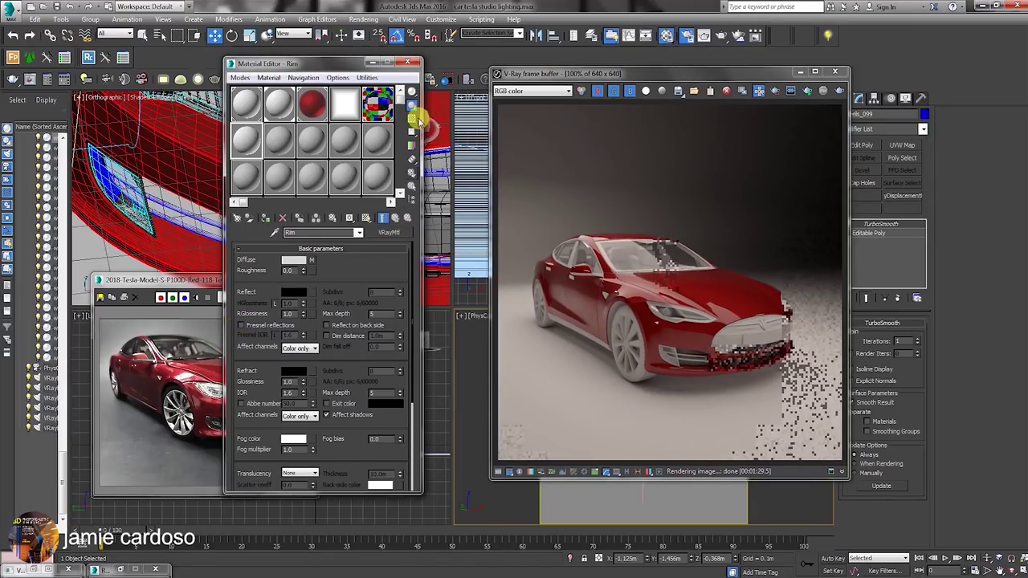
- Show the Rim material on a checkered background in an enlarged preview and reposition the frame buffer beside the Material Editor
click(412, 121)
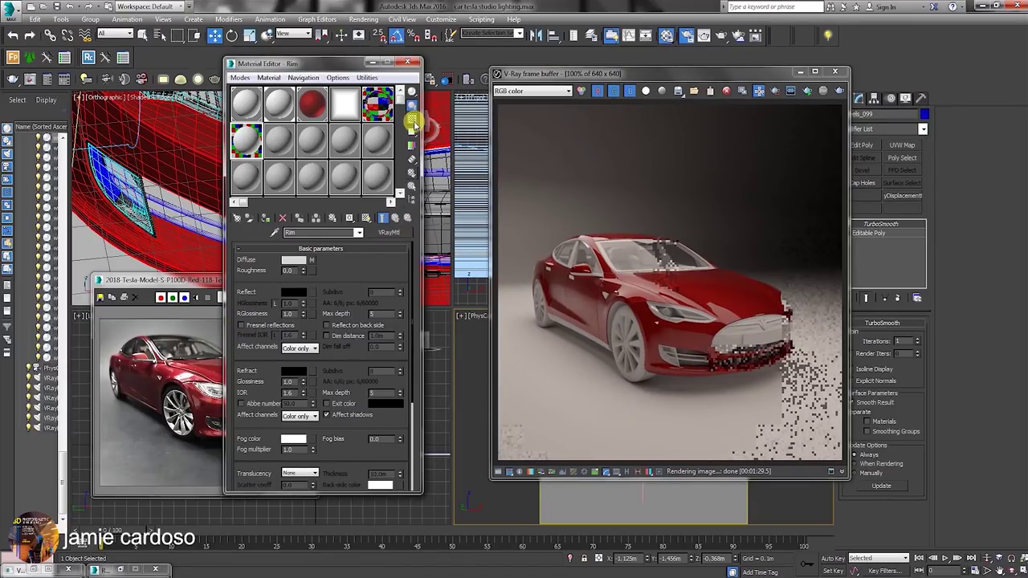
double_click(246, 141)
drag(513, 83, 660, 166)
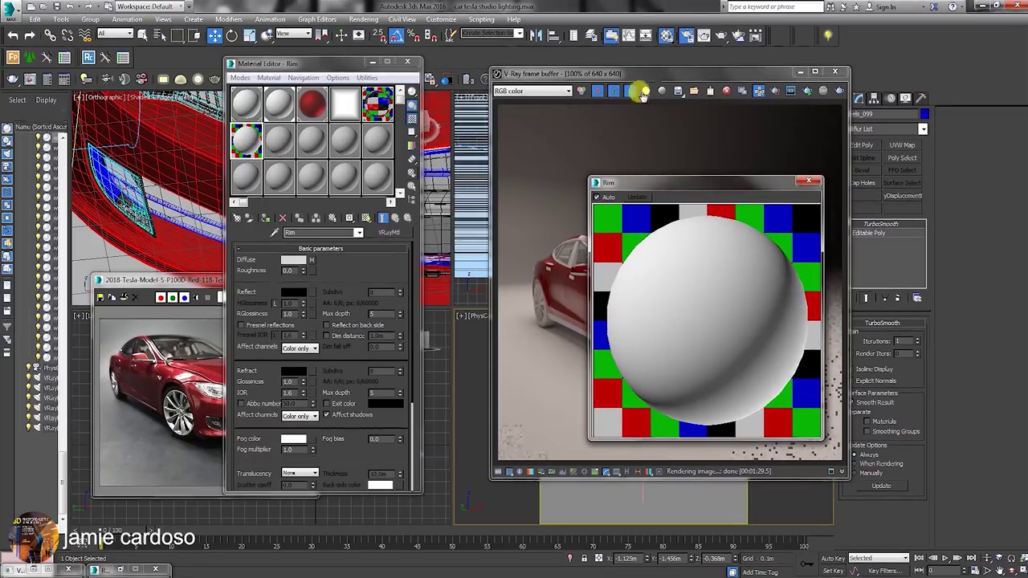
click(663, 72)
drag(663, 72, 634, 49)
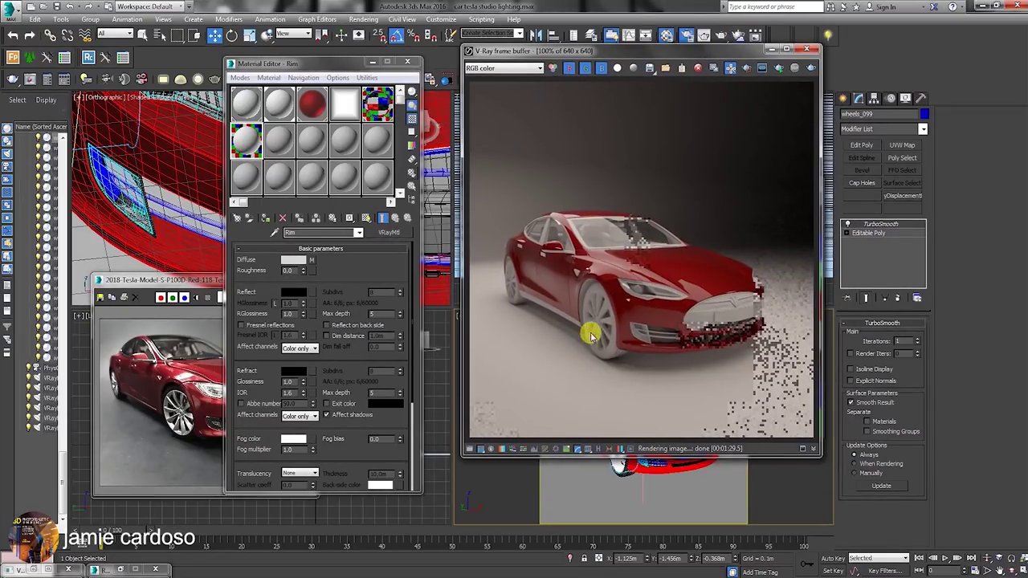
drag(649, 52, 657, 87)
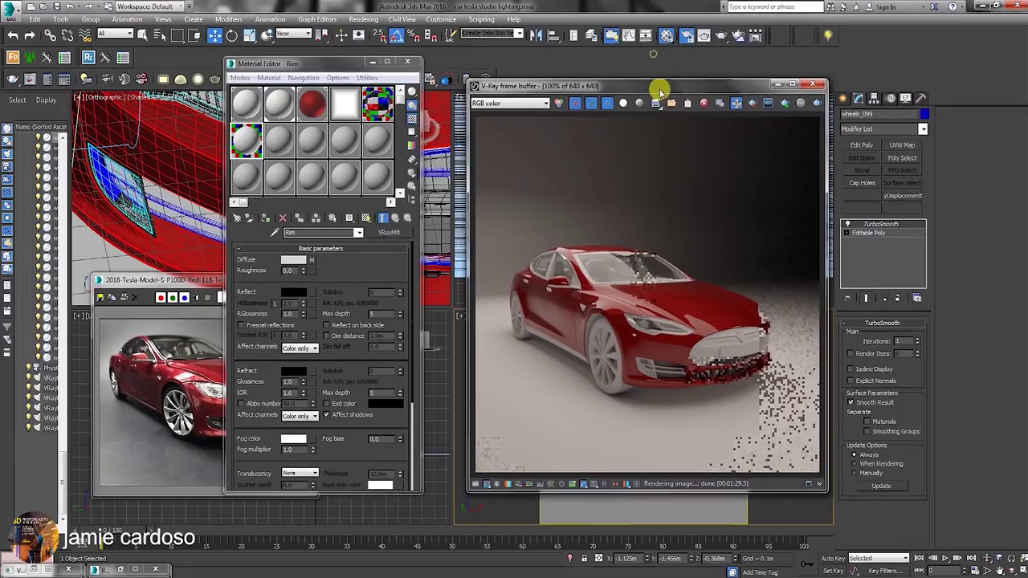
- Open the render setup's render elements and add VRaySpecular
click(685, 38)
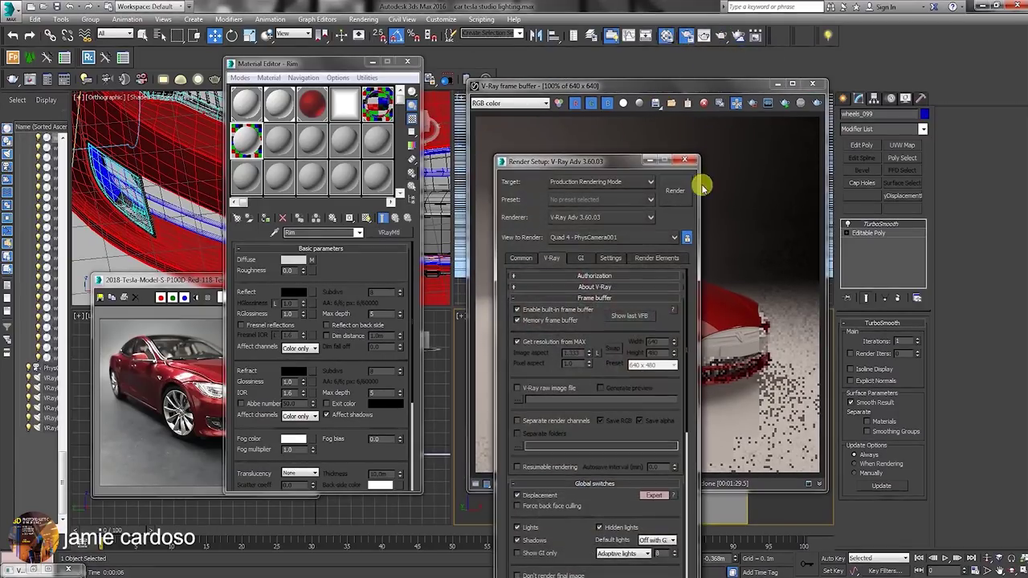
click(652, 258)
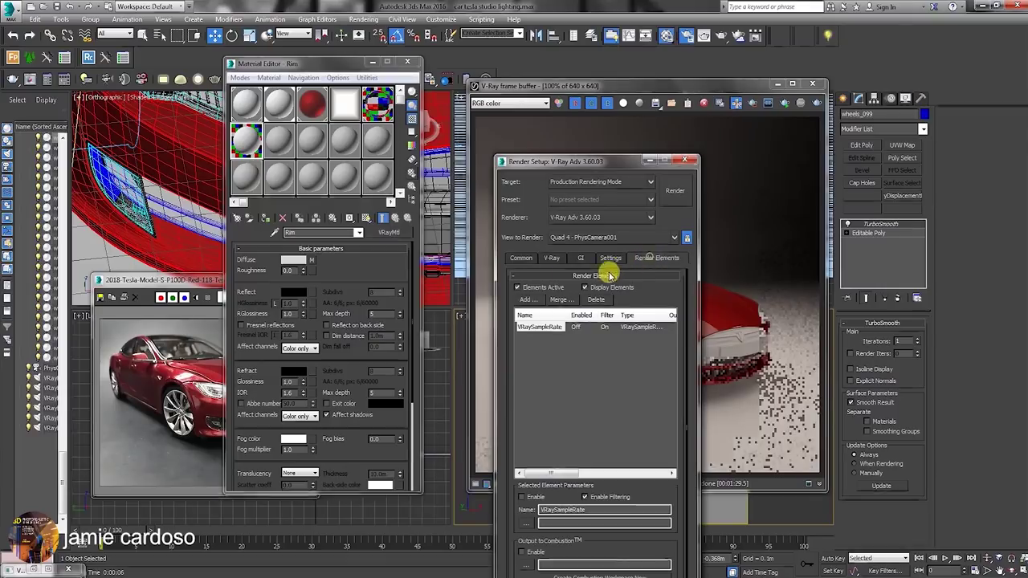
click(529, 301)
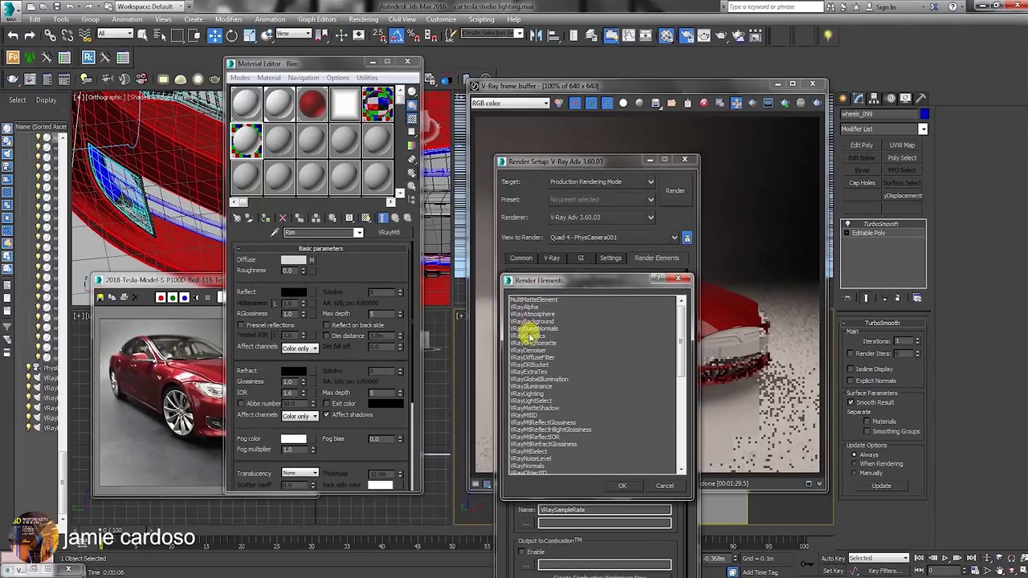
scroll(546, 401, down, 5)
click(534, 451)
click(623, 485)
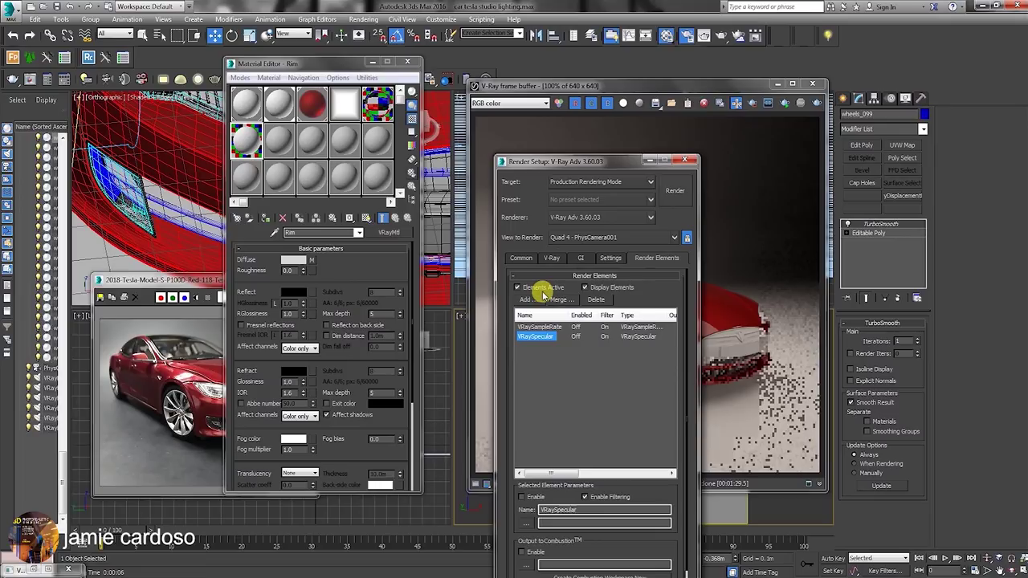
- Add the VRayRawReflection, VRayRawRefraction, VRayReflection and VRayRefraction render elements together
click(525, 300)
click(554, 401)
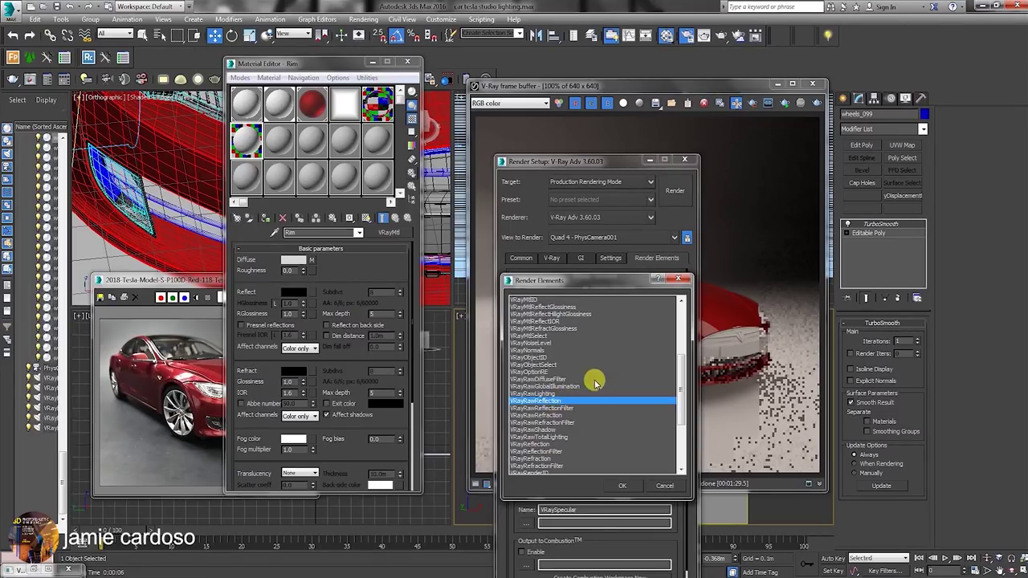
scroll(595, 384, down, 2)
ctrl+click(548, 415)
scroll(578, 394, down, 2)
ctrl+click(545, 401)
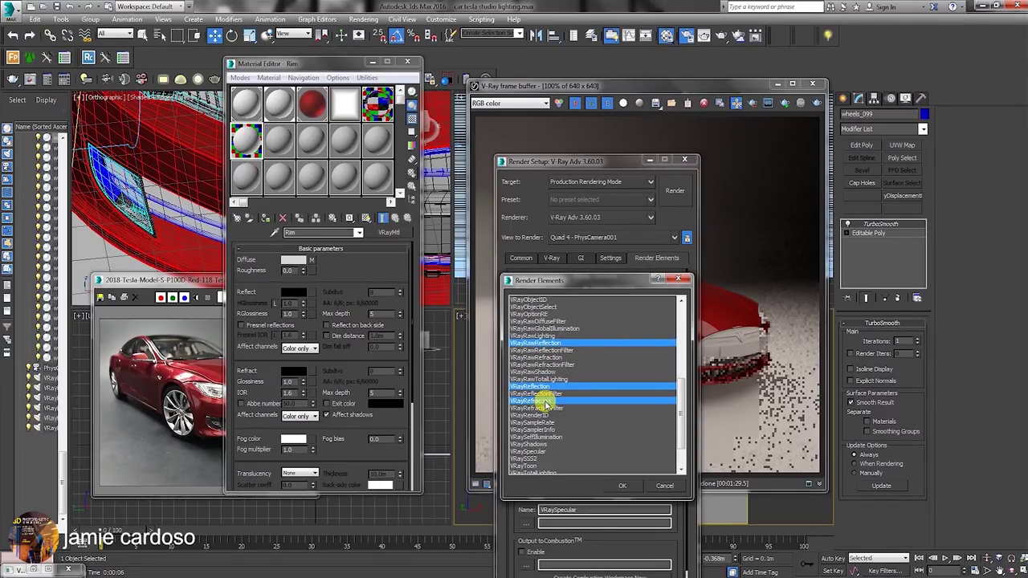
ctrl+click(553, 358)
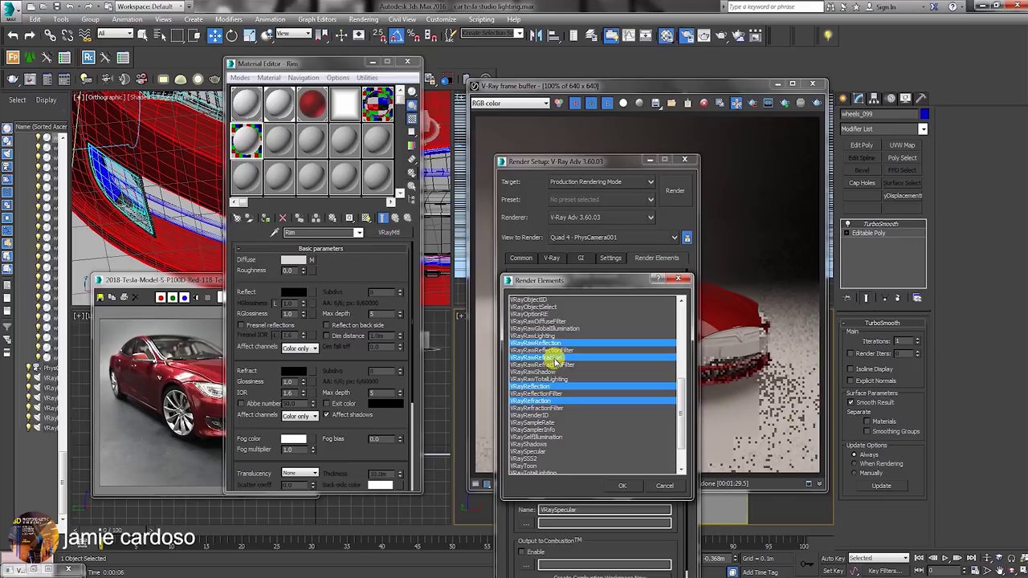
click(620, 485)
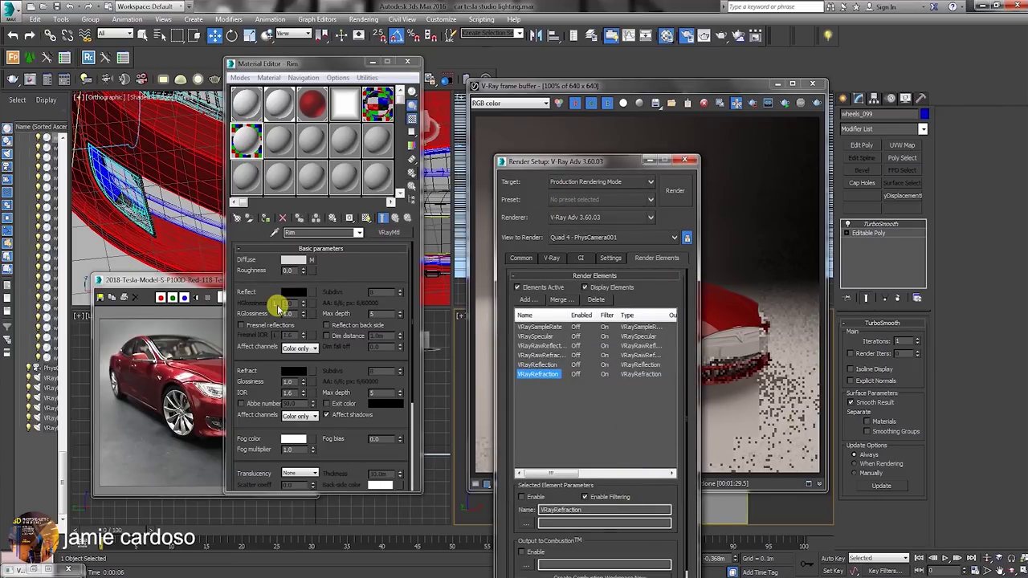
- Unlock the Rim material's highlight glossiness and set its reflection color to a near-white with value 240
click(277, 308)
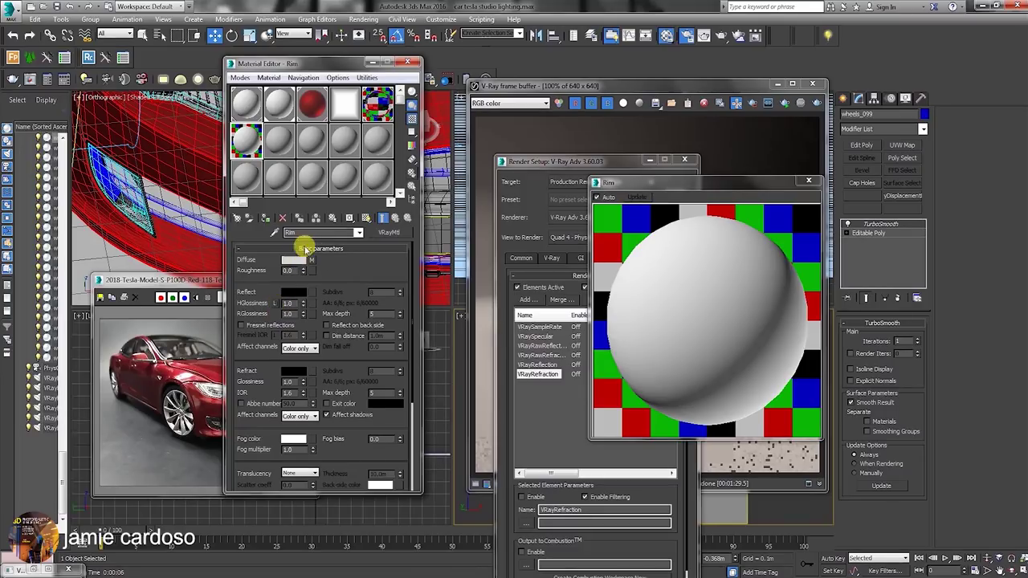
click(294, 292)
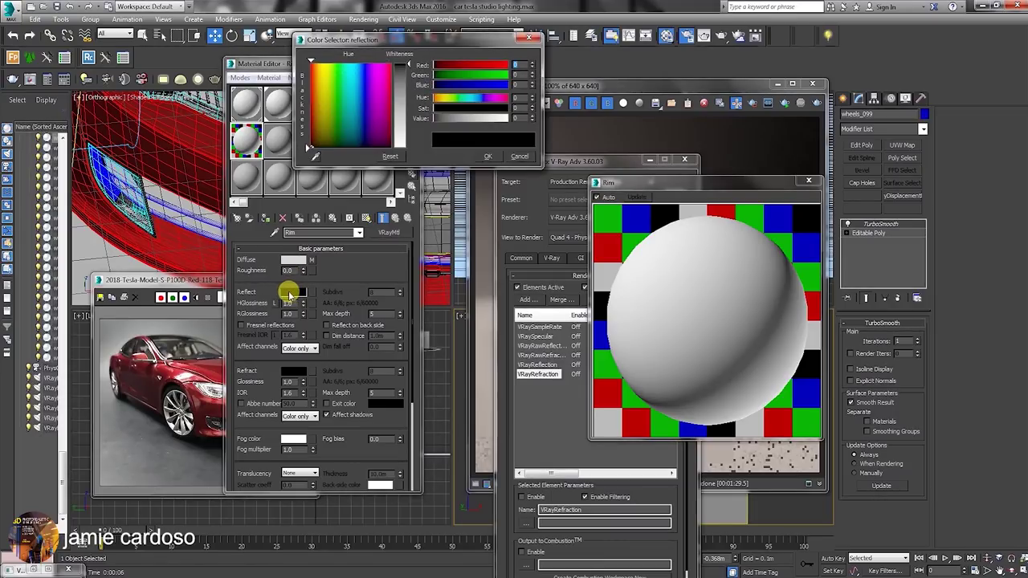
drag(408, 65, 408, 143)
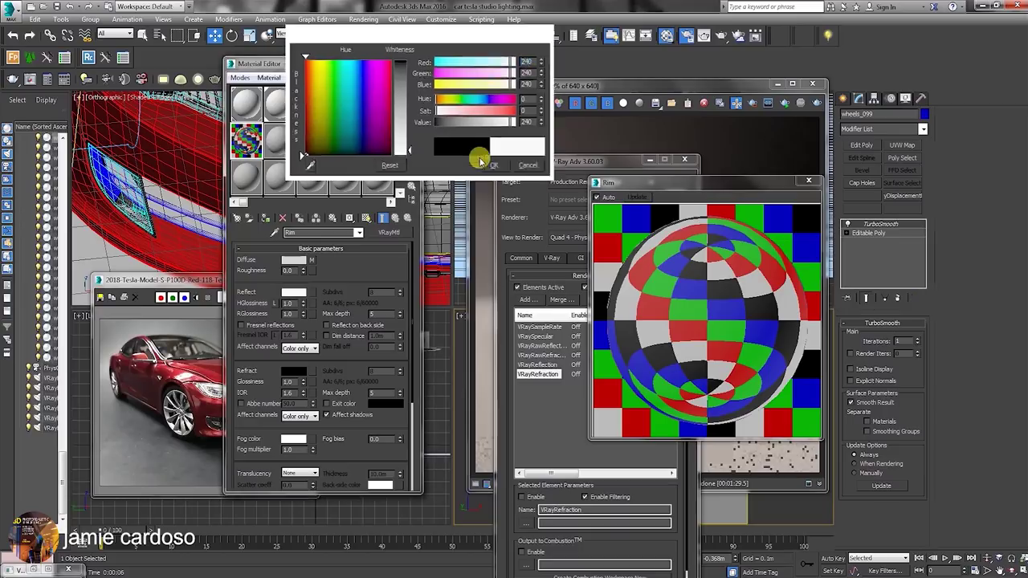
click(488, 157)
- Set the Rim material's BRDF to Ward and its highlight glossiness to 0.7
scroll(337, 313, down, 5)
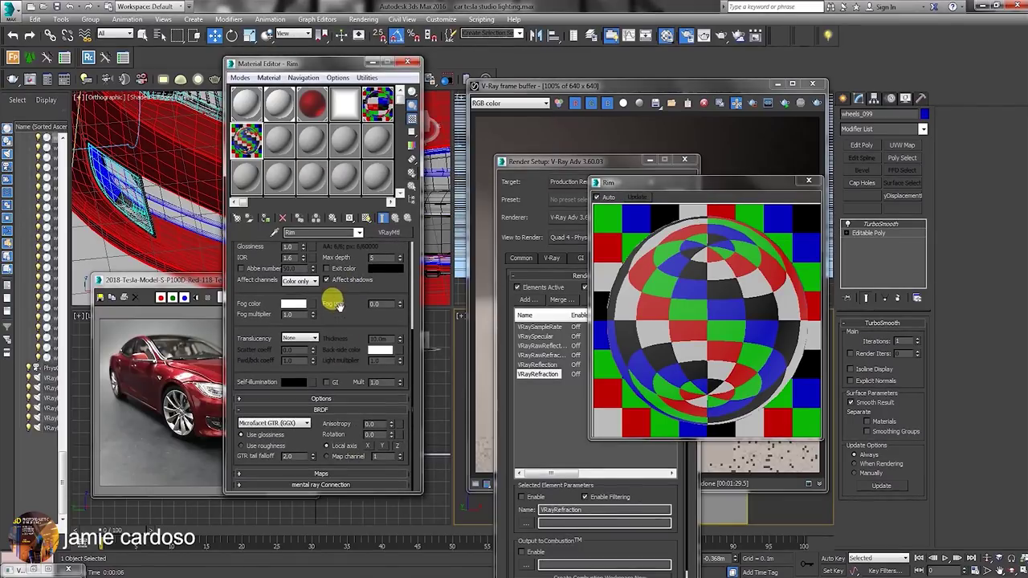
click(277, 425)
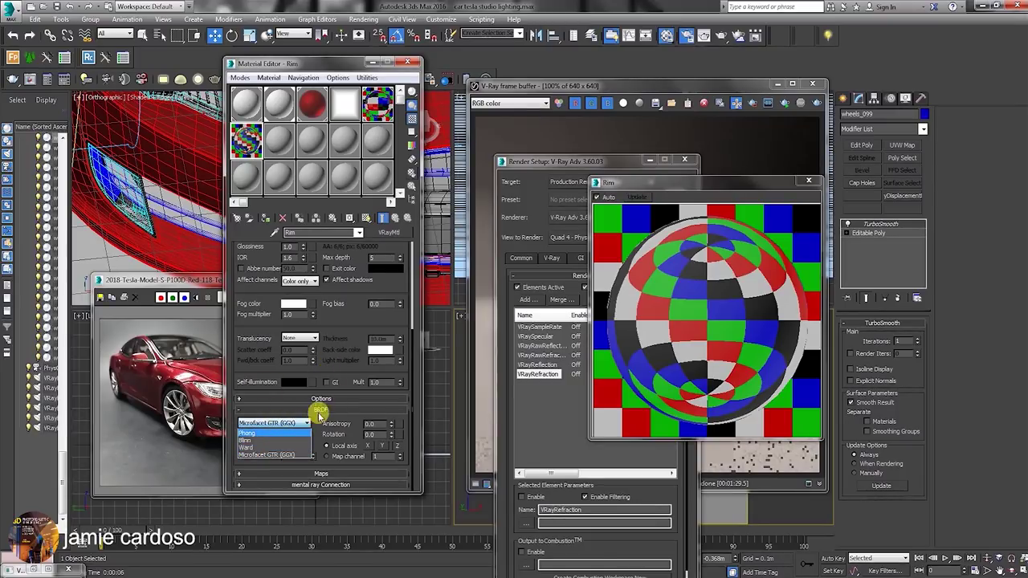
click(255, 449)
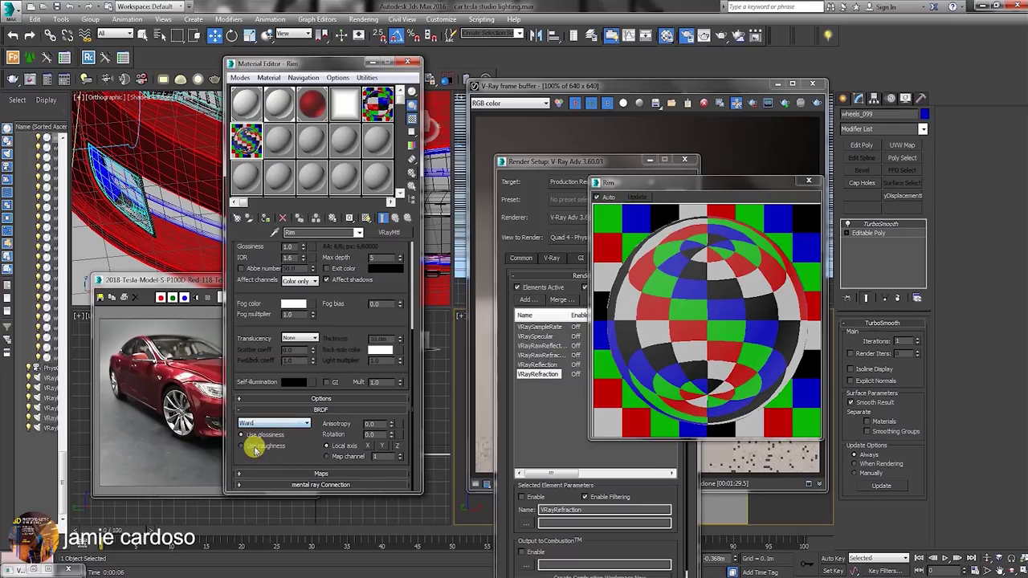
click(253, 146)
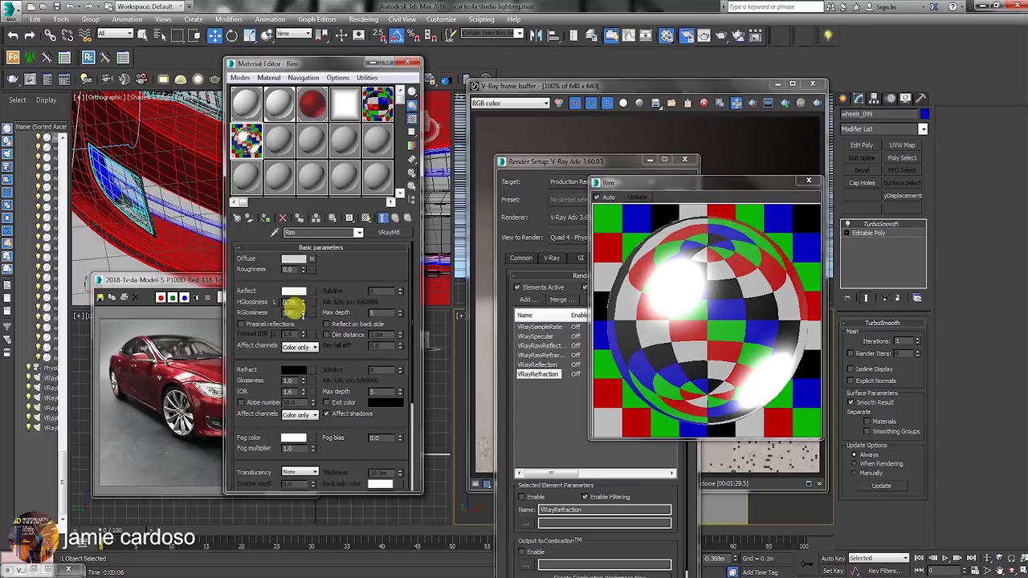
drag(302, 311, 302, 314)
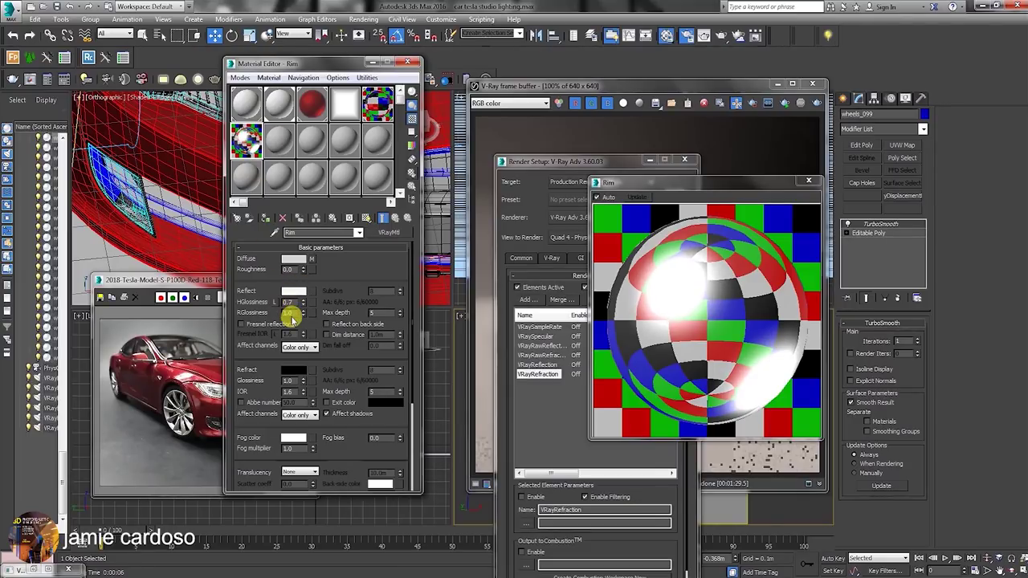
- Lower the Rim material's reflection glossiness to blur its reflections
double_click(289, 312)
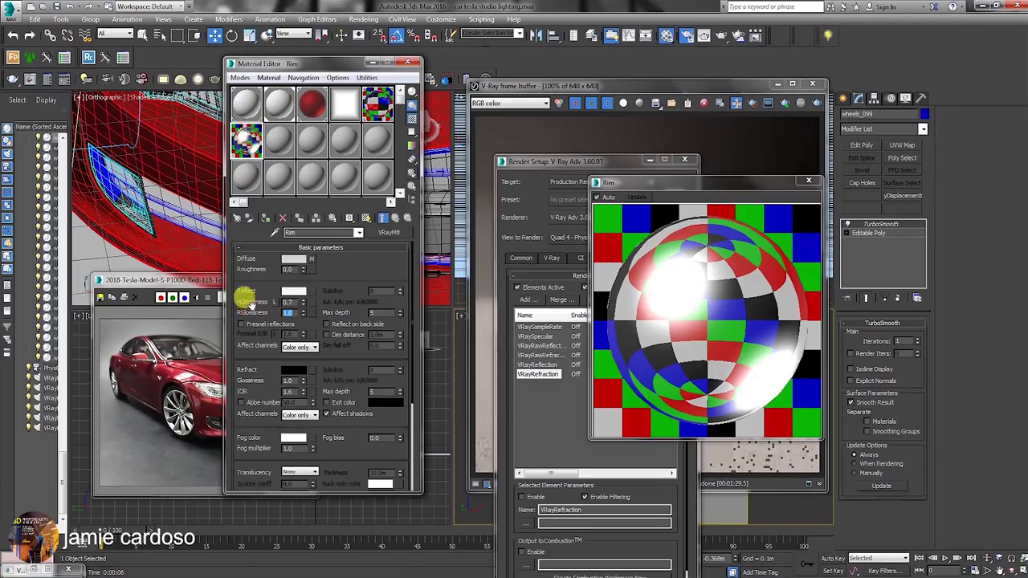
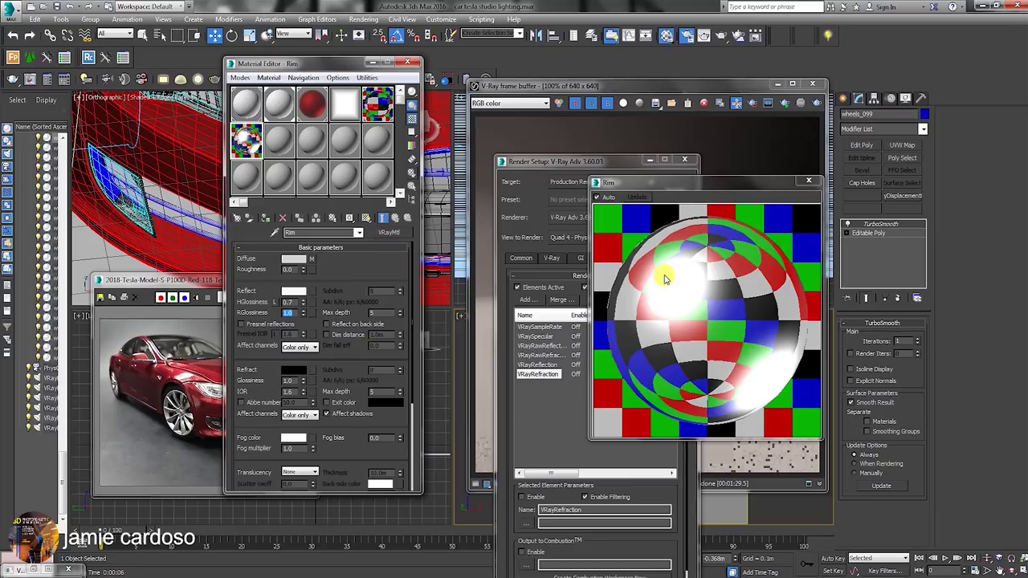
click(303, 313)
click(303, 313)
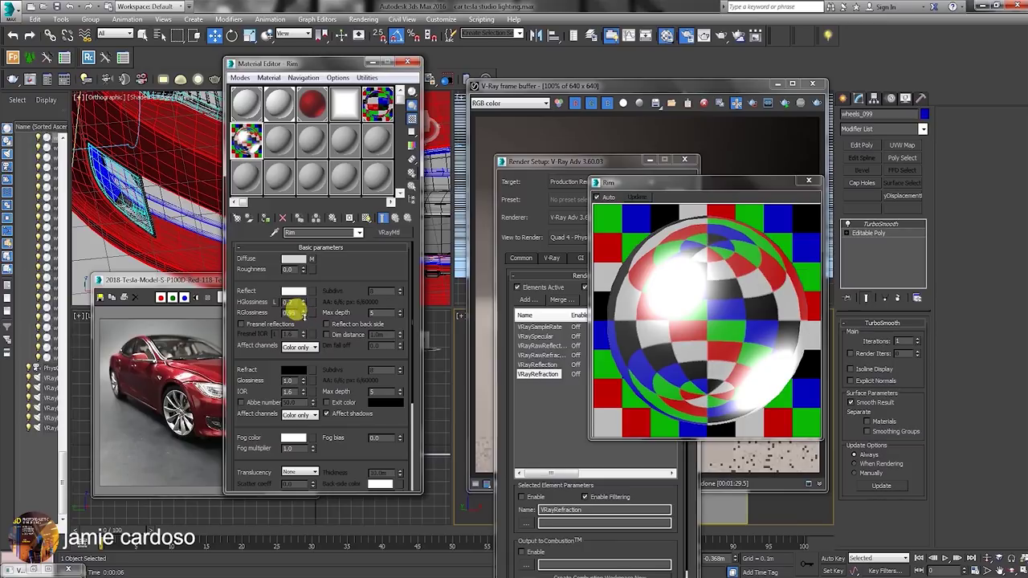
click(304, 315)
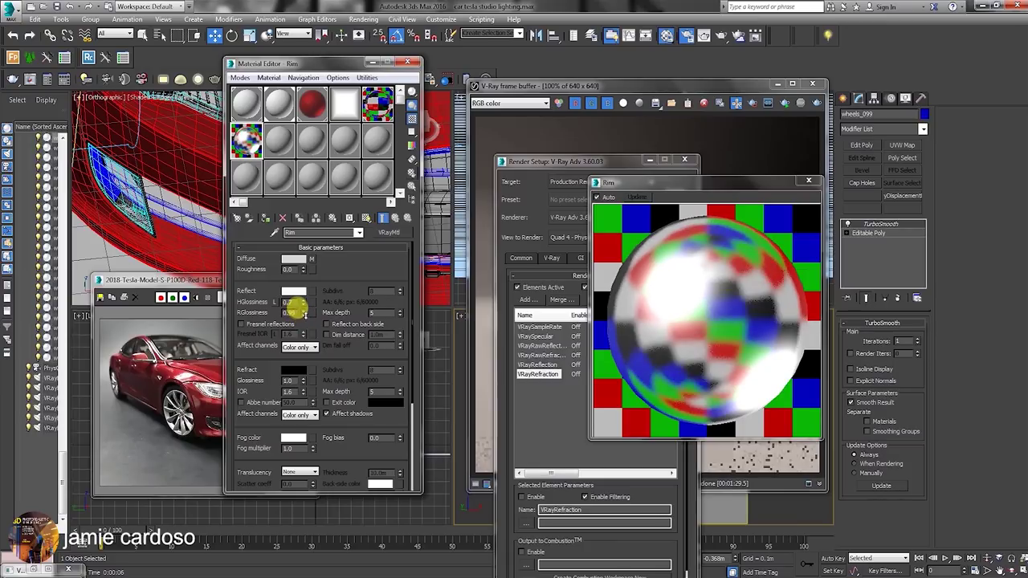
- Set the Rim material's reflection glossiness to 0.96
click(304, 315)
click(305, 316)
click(305, 315)
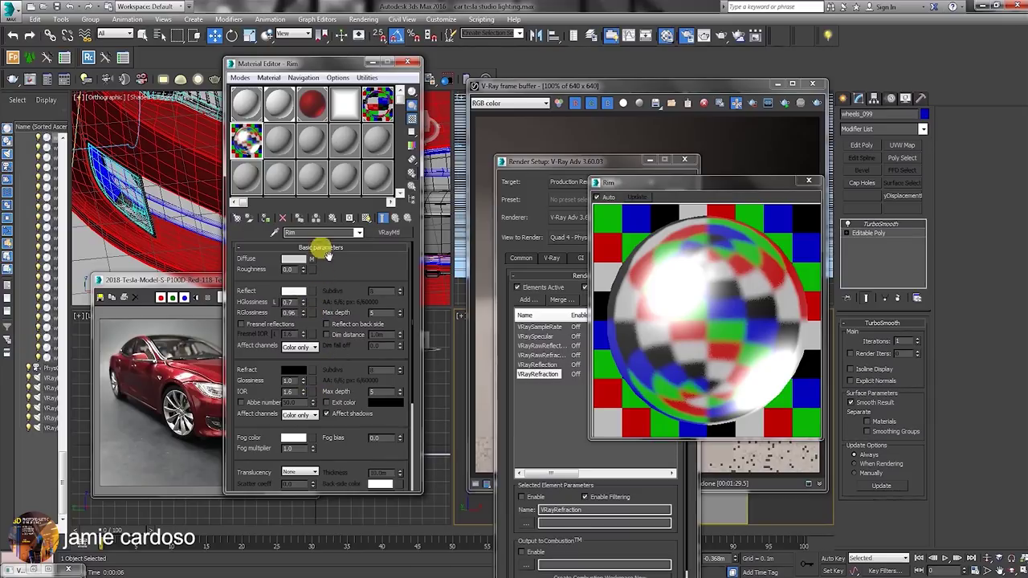
drag(320, 65, 298, 46)
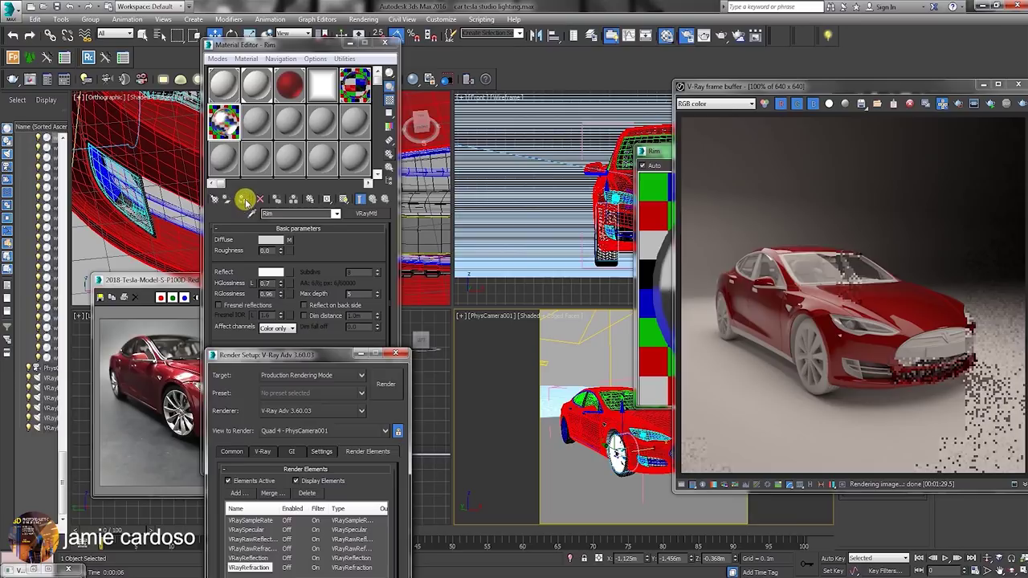
- Assign the Rim material to the selected front wheel and to the rear wheel in the camera view
click(246, 201)
click(558, 430)
click(243, 199)
- Render the camera view and examine the front wheel up close
drag(757, 151, 646, 85)
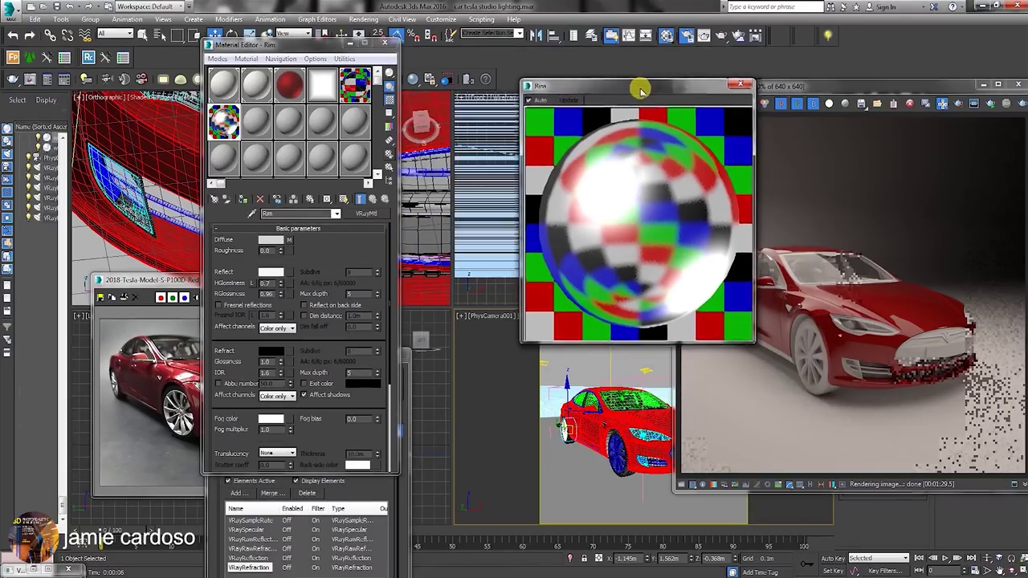
click(747, 36)
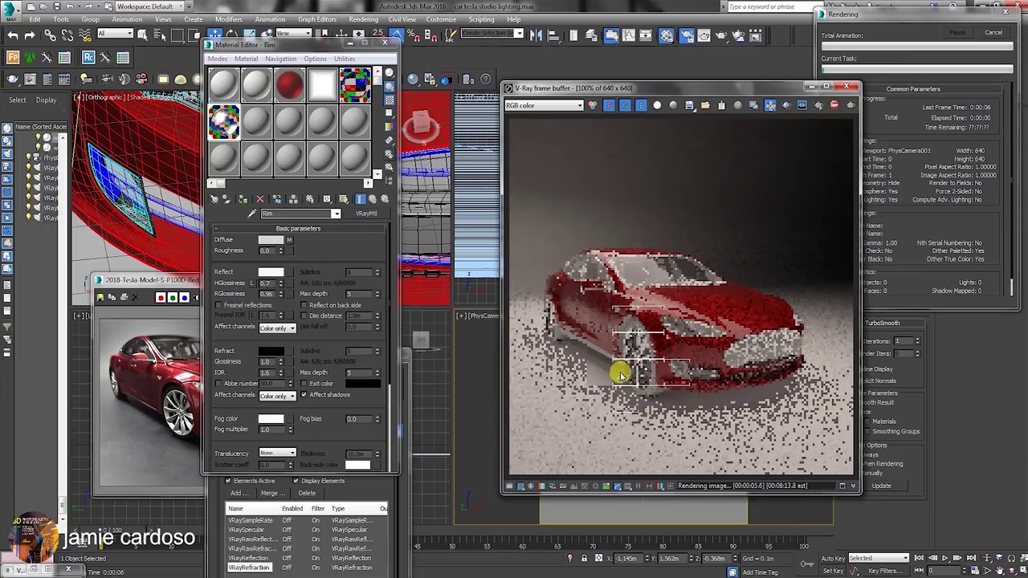
scroll(635, 344, up, 2)
scroll(661, 383, down, 1)
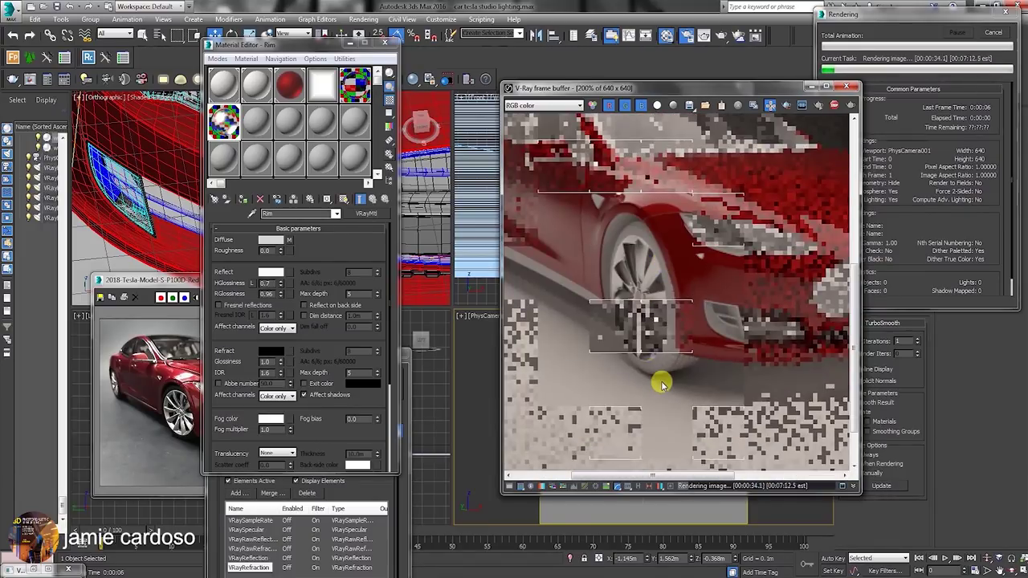
- Examine the VRaySpecular, VRayRawReflection and VRayRawRefraction passes around the front wheel and headlight
click(531, 106)
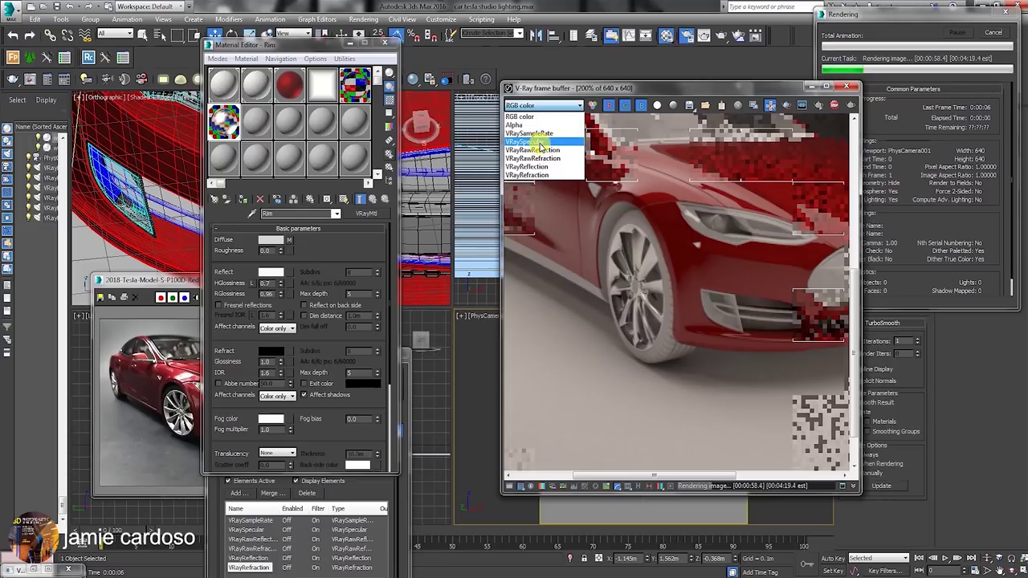
click(540, 142)
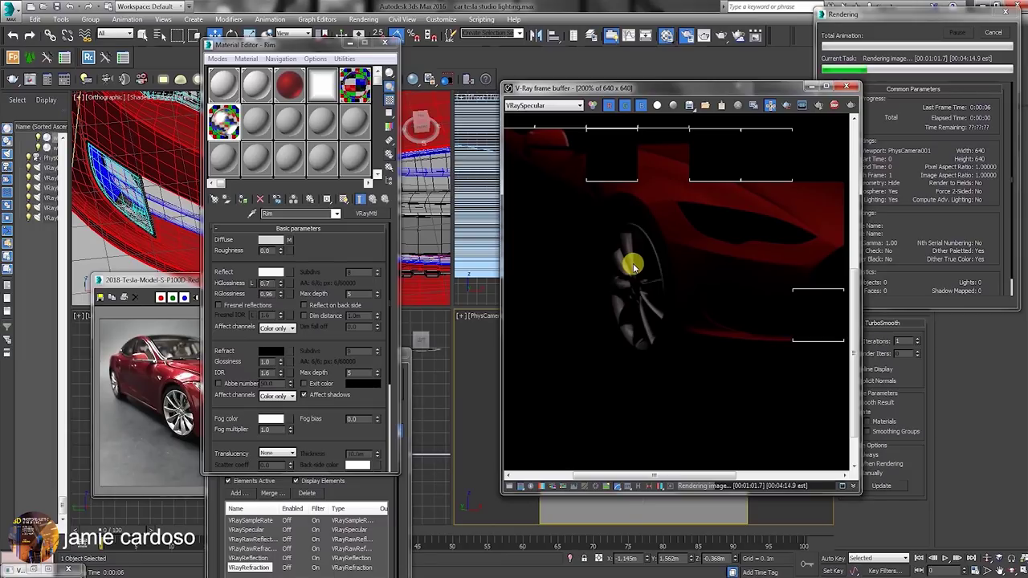
click(562, 106)
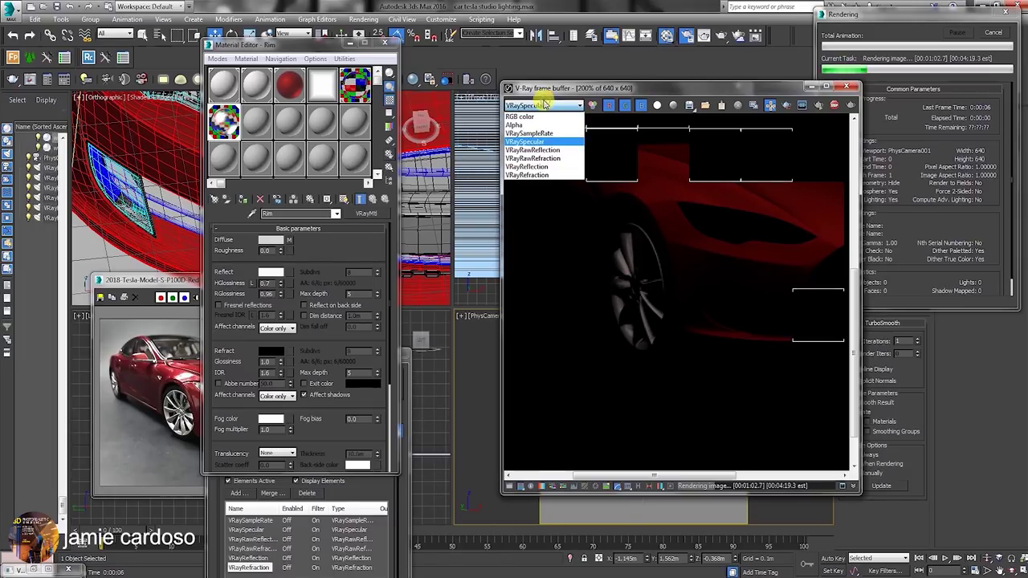
click(542, 152)
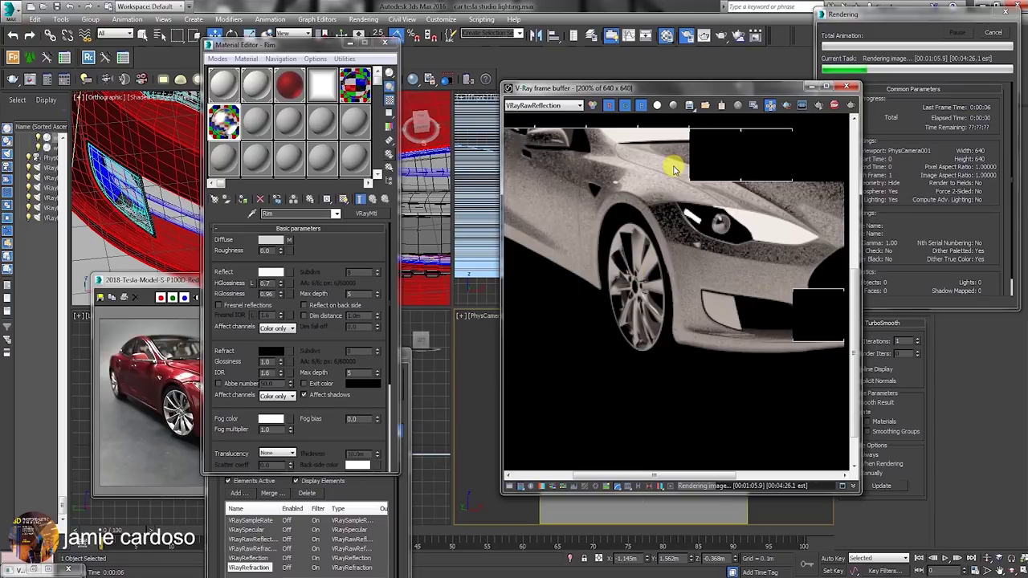
click(536, 105)
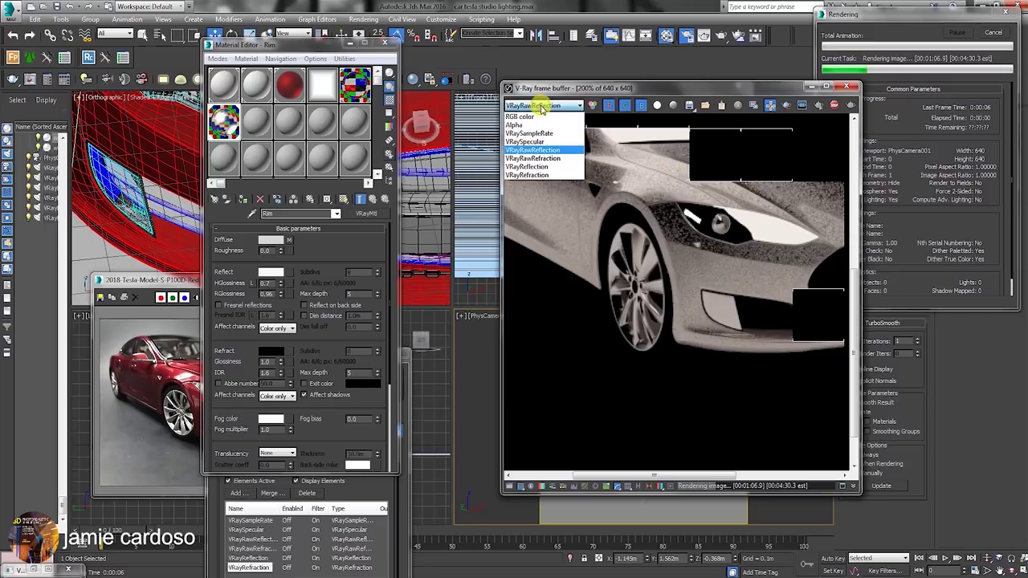
click(532, 159)
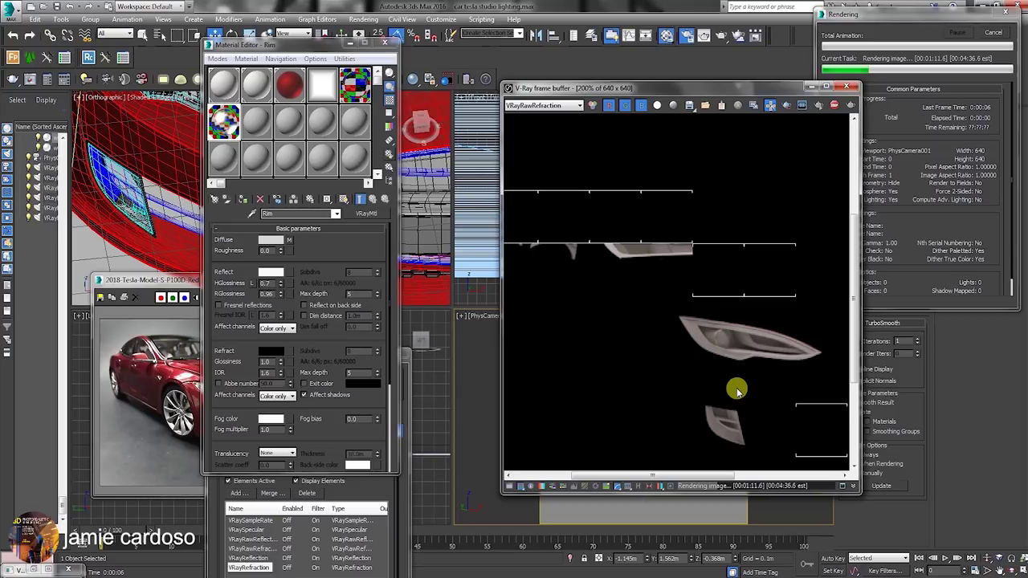
middle_drag(707, 336, 714, 318)
- Examine the VRayReflection and VRayRefraction passes of the car's front
click(558, 106)
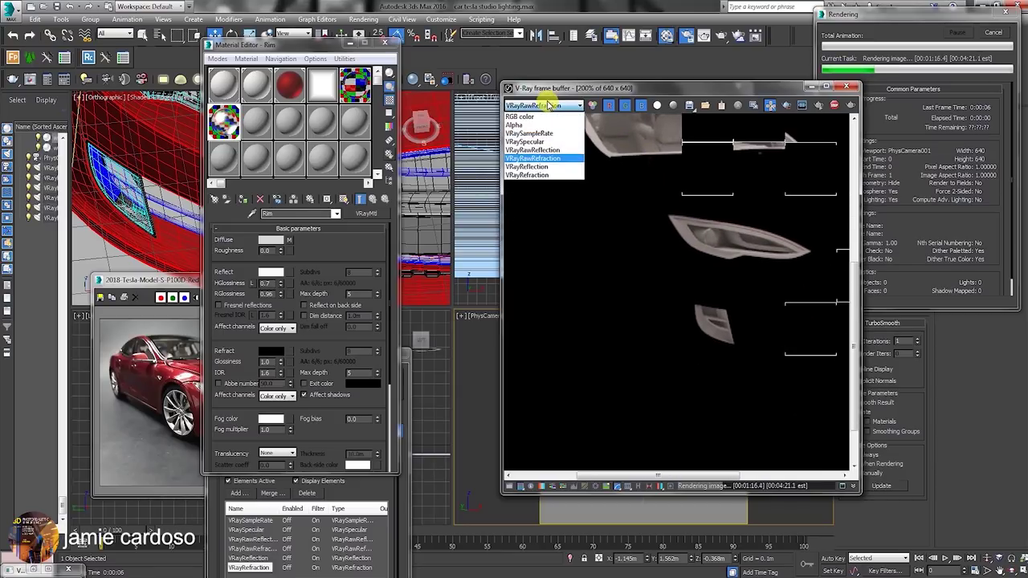
click(562, 170)
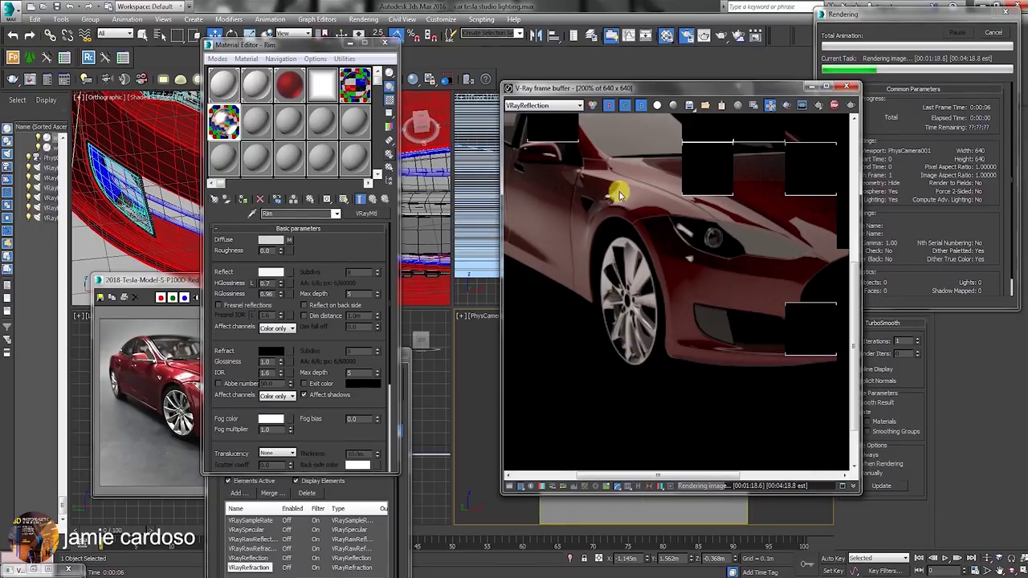
click(520, 106)
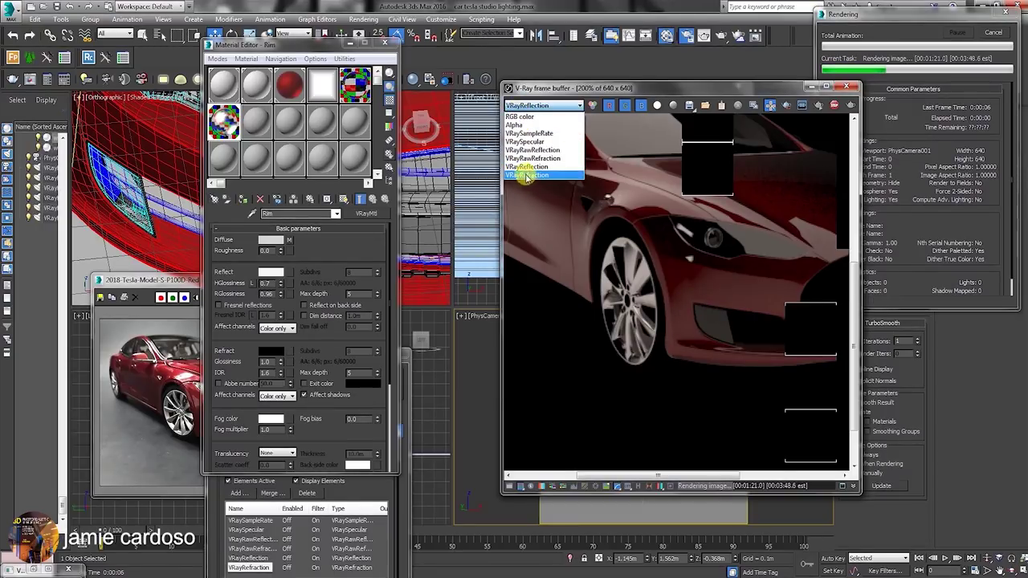
click(527, 175)
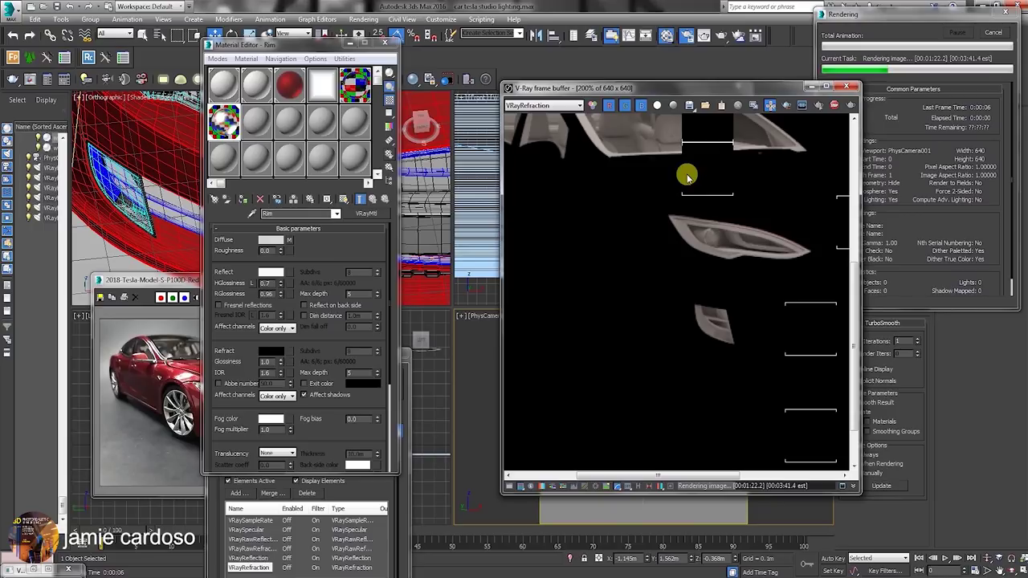
- Check the rim highlights in the VRaySpecular pass once more and cancel the running render
click(528, 105)
click(540, 138)
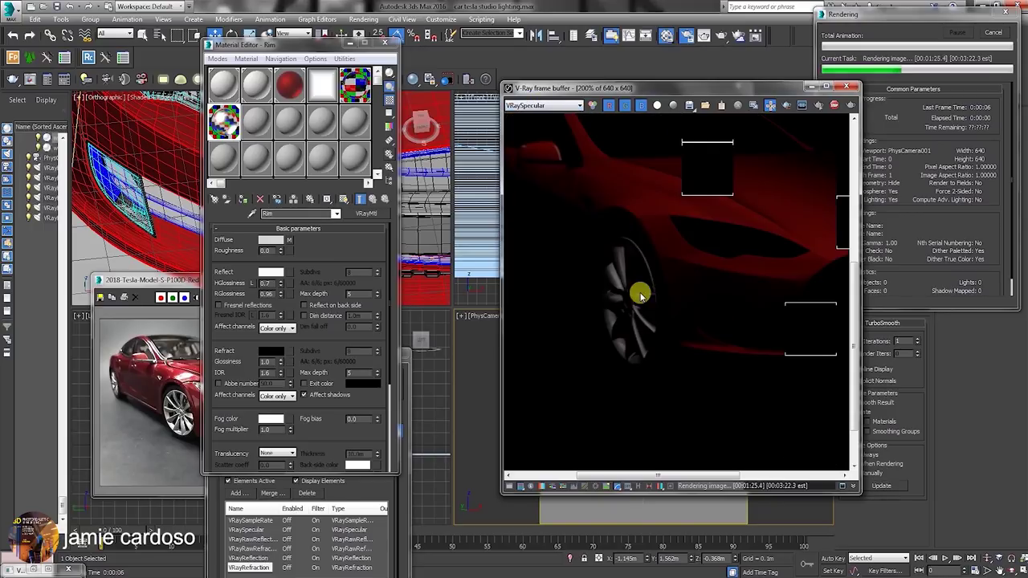
scroll(622, 288, down, 2)
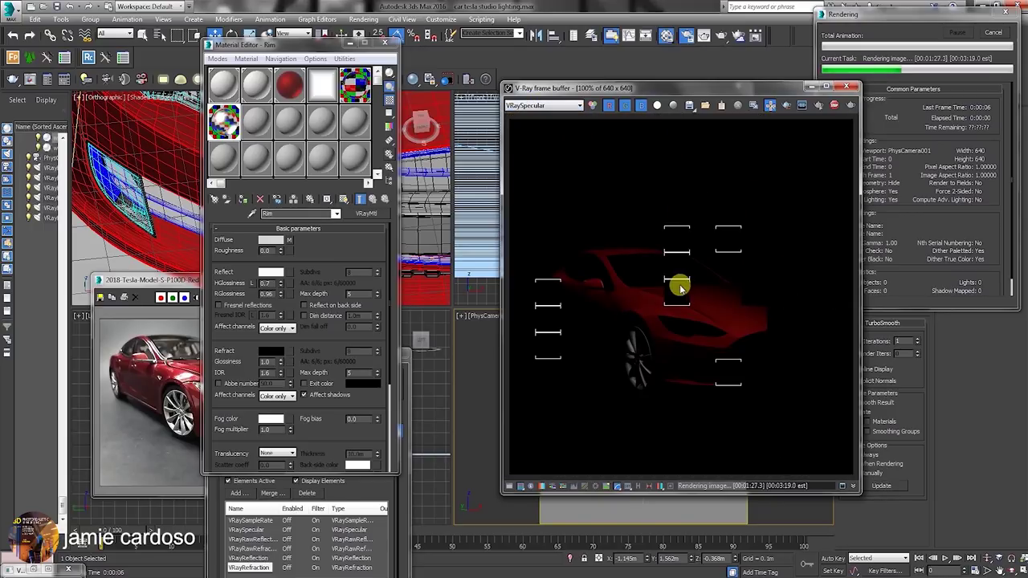
click(994, 39)
click(994, 39)
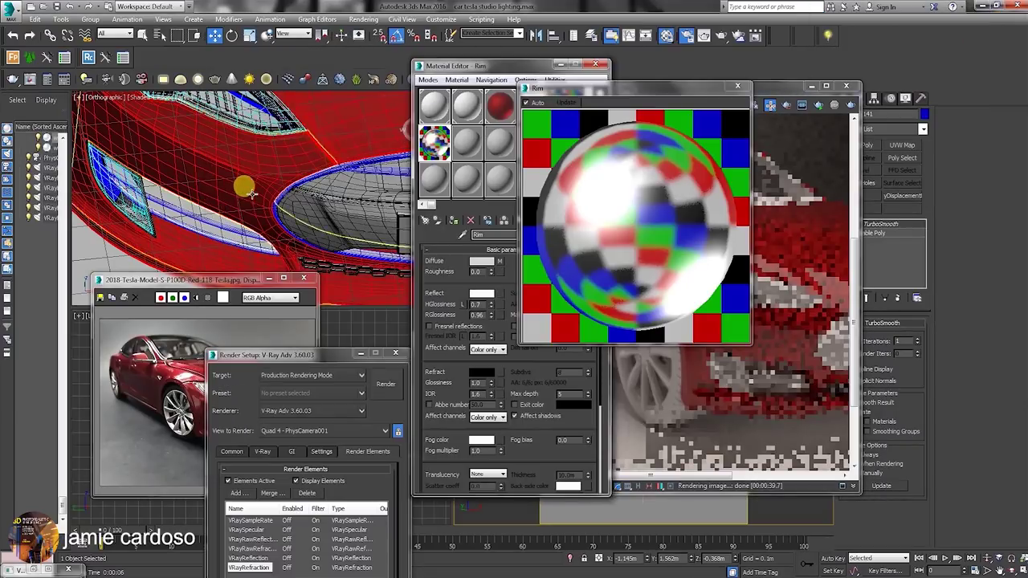
- Examine the wheel's spokes, hub and bolts closely in the orthographic view, selecting the rim
scroll(254, 186, up, 2)
key(ctrl+r)
mouse_move(265, 197)
mouse_down()
mouse_move(329, 187)
mouse_move(201, 232)
mouse_move(252, 183)
mouse_move(271, 202)
mouse_move(218, 191)
mouse_up()
scroll(337, 186, up, 5)
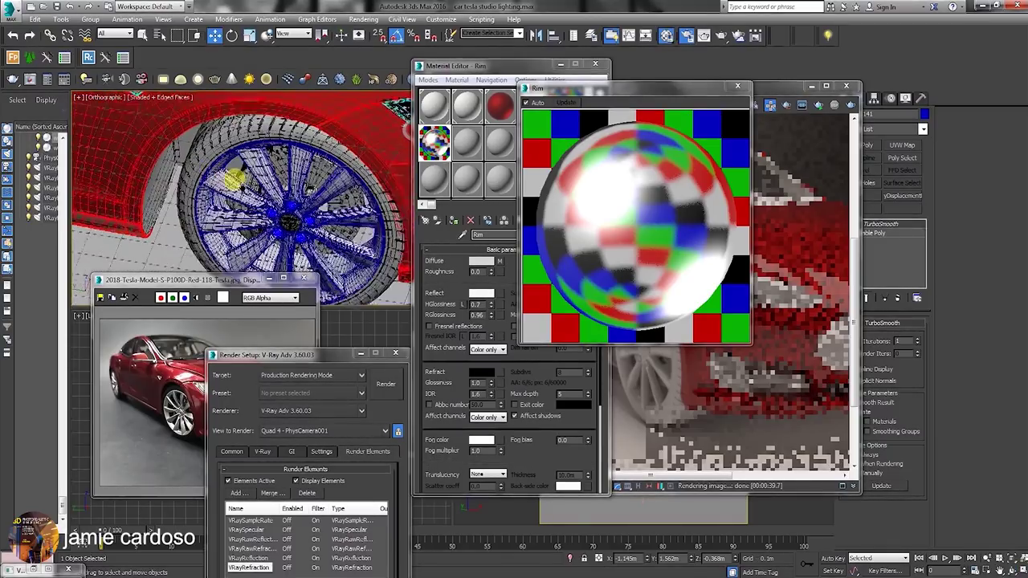
right_click(238, 181)
click(265, 207)
drag(532, 66, 519, 126)
scroll(257, 207, up, 3)
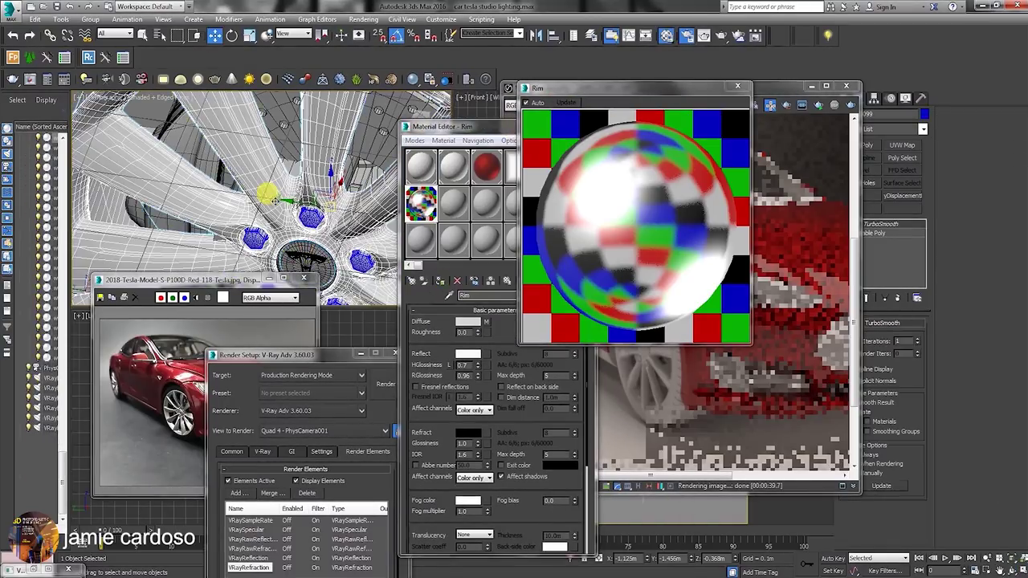
scroll(280, 179, down, 5)
click(228, 167)
click(487, 167)
scroll(256, 243, up, 6)
- Compare the front bumper with the reference photo and assign the Rim material to the trim slat beside the fog light
click(420, 204)
click(190, 168)
scroll(190, 168, down, 8)
scroll(218, 176, up, 2)
alt+middle_drag(273, 204, 248, 161)
scroll(195, 214, up, 4)
click(195, 214)
click(219, 427)
scroll(219, 427, up, 2)
middle_drag(232, 422, 186, 381)
scroll(191, 382, down, 2)
scroll(270, 436, up, 1)
middle_drag(270, 436, 256, 434)
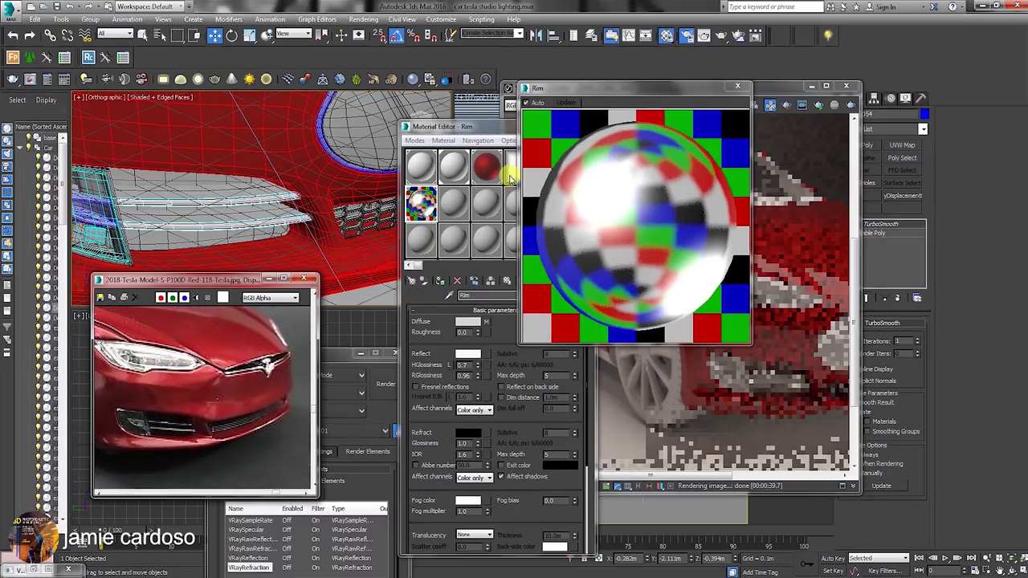
click(440, 281)
- Assign the Rim material to a further trim part on the car's front
scroll(370, 225, up, 4)
click(308, 176)
scroll(308, 176, down, 5)
scroll(249, 161, up, 3)
click(265, 161)
click(440, 281)
scroll(291, 150, up, 3)
alt+middle_drag(290, 151, 257, 129)
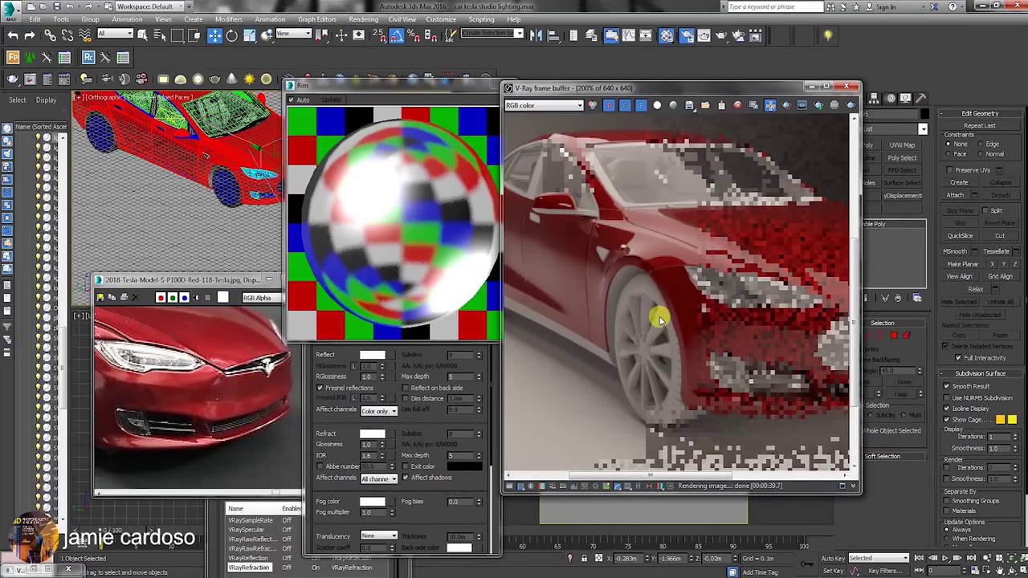
- Close the enlarged Rim preview and examine the side windows, mirror and door in the partial render
scroll(661, 314, down, 5)
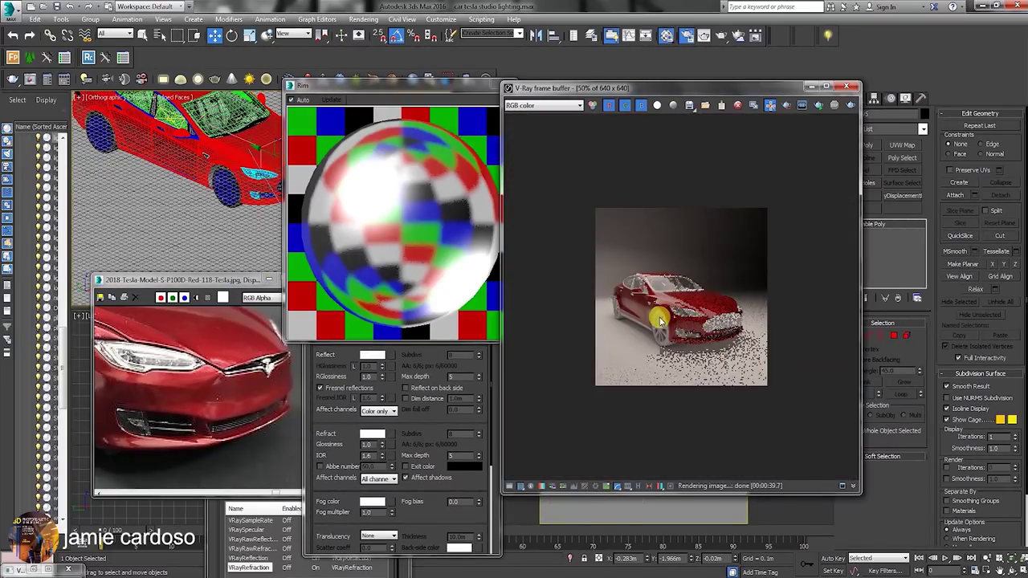
scroll(659, 320, up, 5)
middle_drag(592, 276, 699, 299)
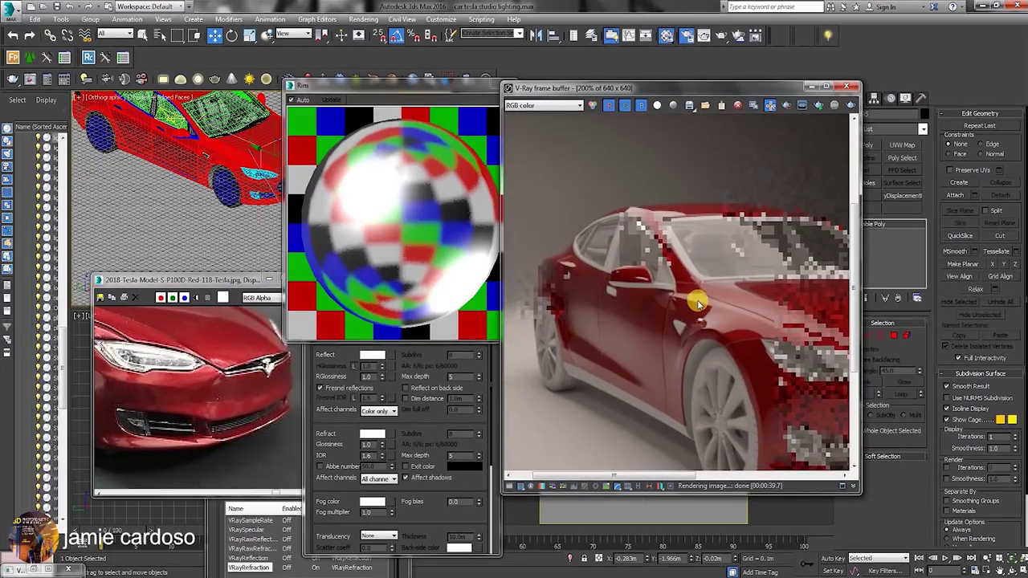
click(453, 95)
click(502, 84)
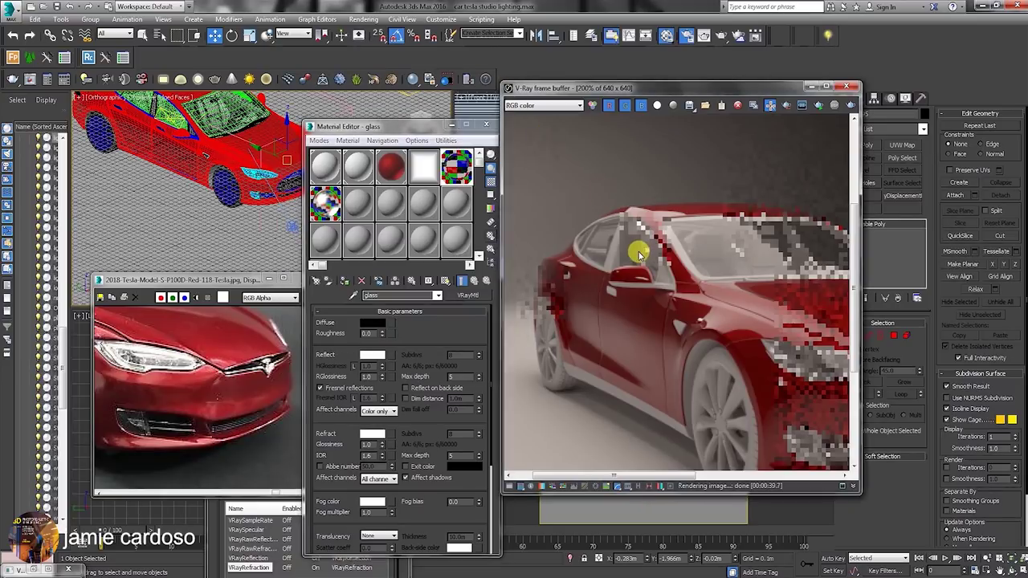
middle_drag(637, 245, 651, 227)
scroll(619, 231, up, 4)
scroll(624, 231, down, 4)
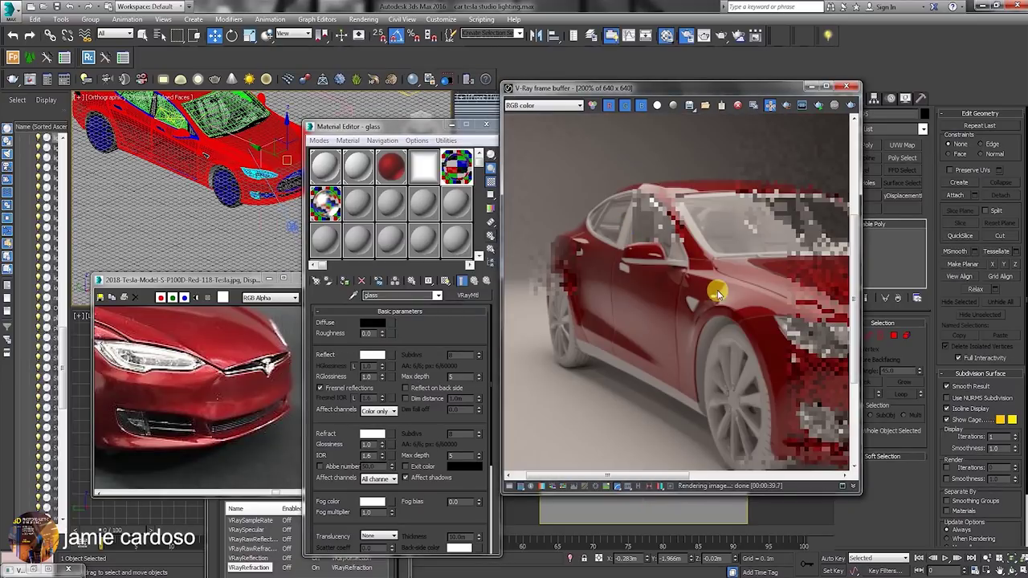
middle_drag(717, 291, 702, 320)
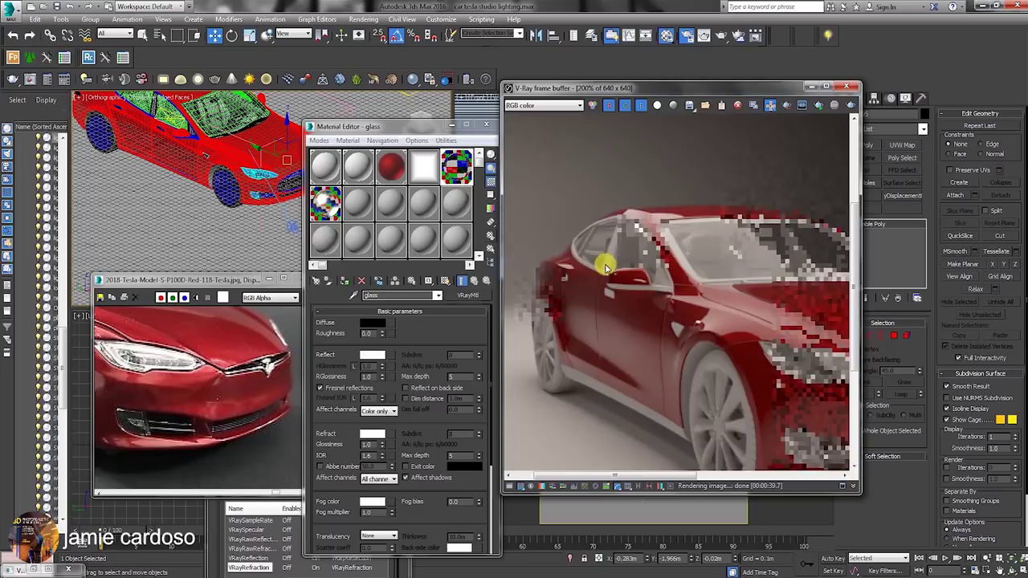
scroll(606, 267, up, 2)
middle_drag(619, 252, 660, 201)
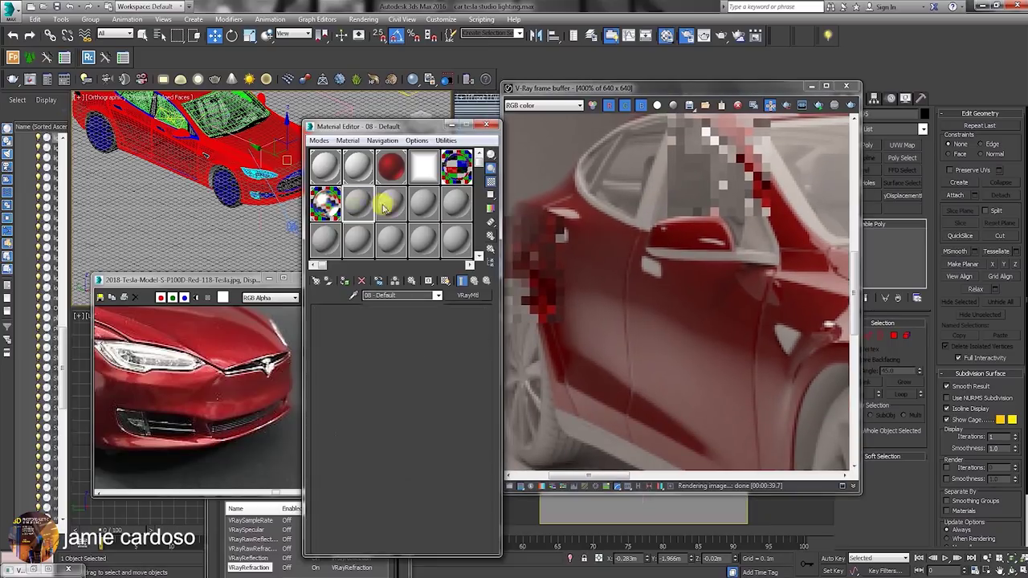
- Set up the unused 08 - Default material slot as a VRayMtl
click(364, 205)
drag(422, 126, 606, 67)
click(650, 238)
double_click(629, 232)
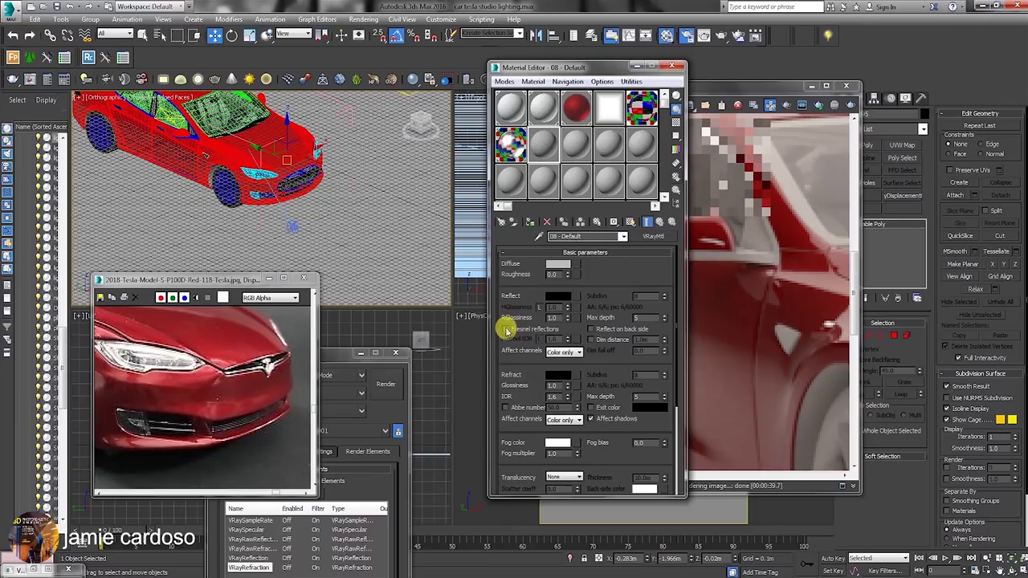
- Turn off the new material's Fresnel reflections, unlock its highlight glossiness and set its reflection color to a gray with value 109
click(555, 297)
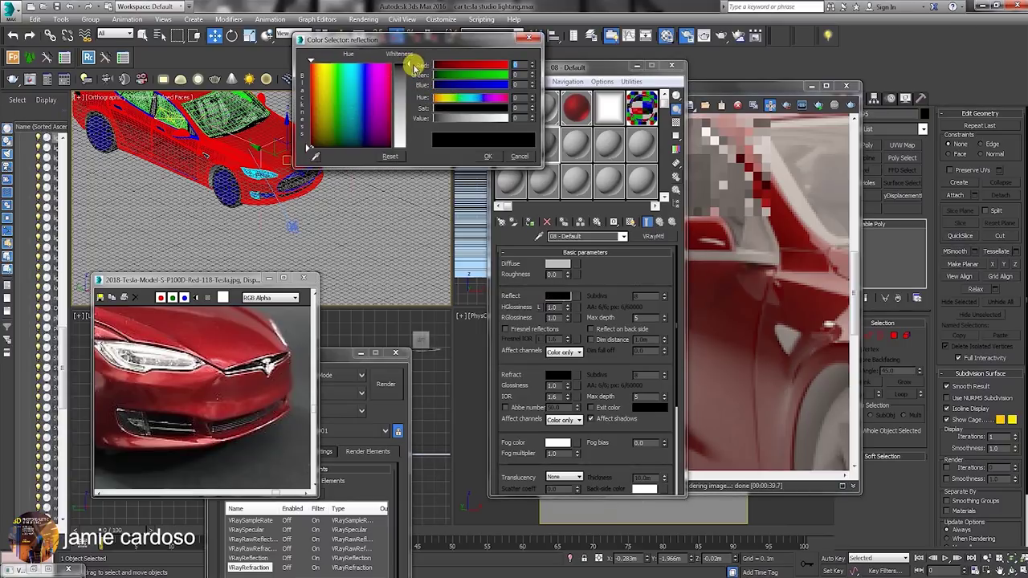
drag(407, 66, 403, 64)
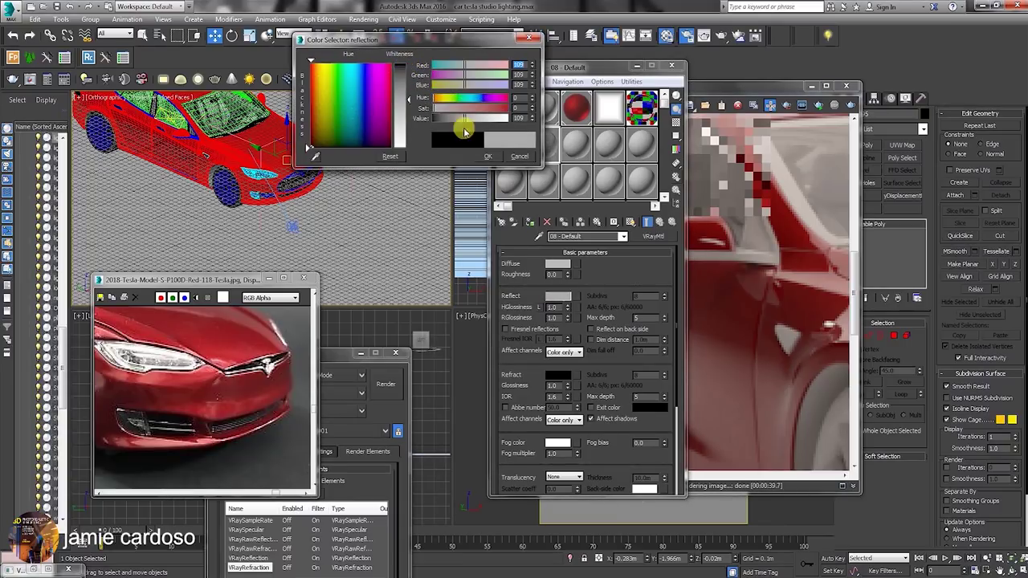
click(488, 156)
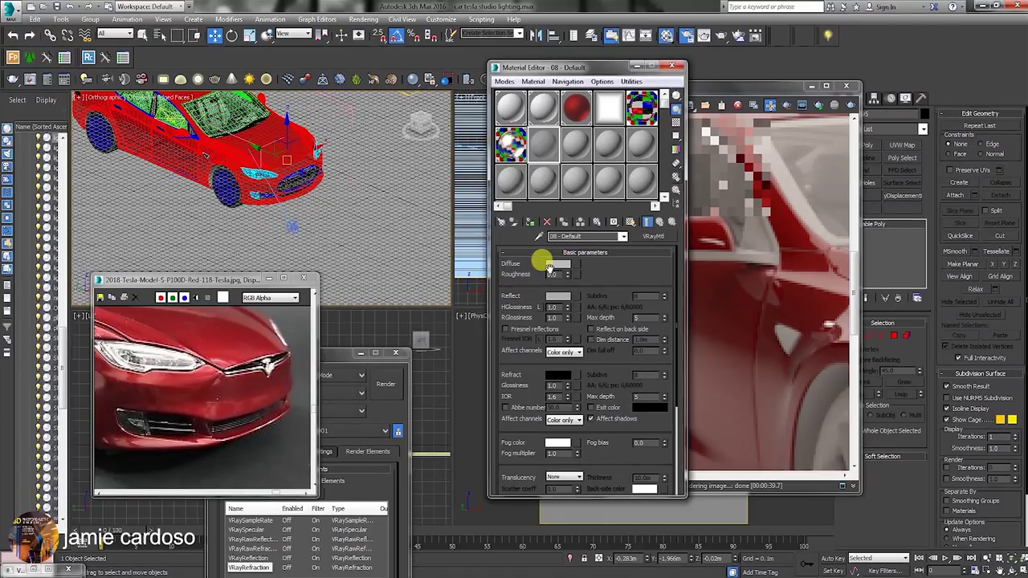
- Add a Falloff map to the 08 - Default material's diffuse channel and copy its black front color to the side color
click(568, 263)
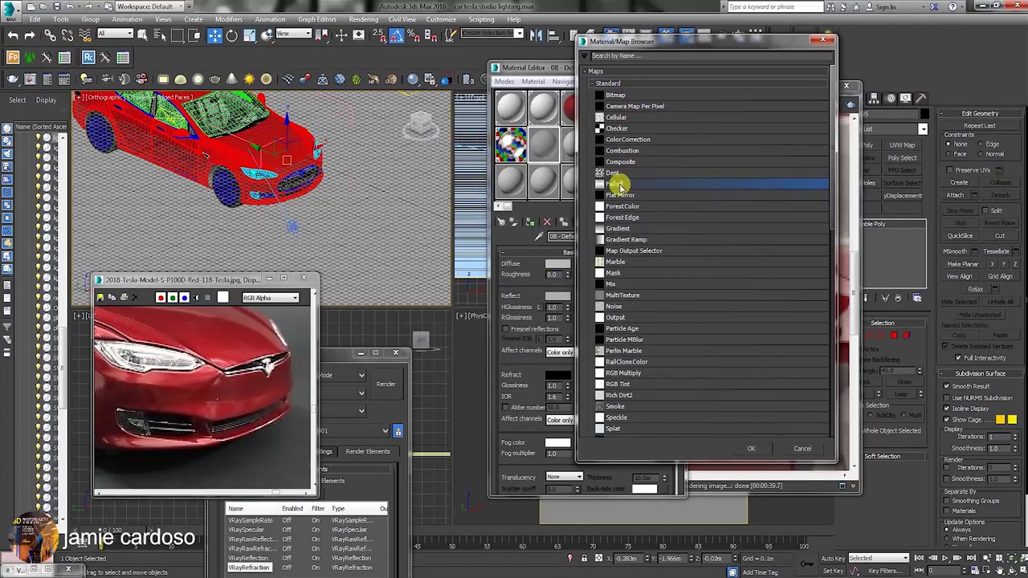
double_click(617, 183)
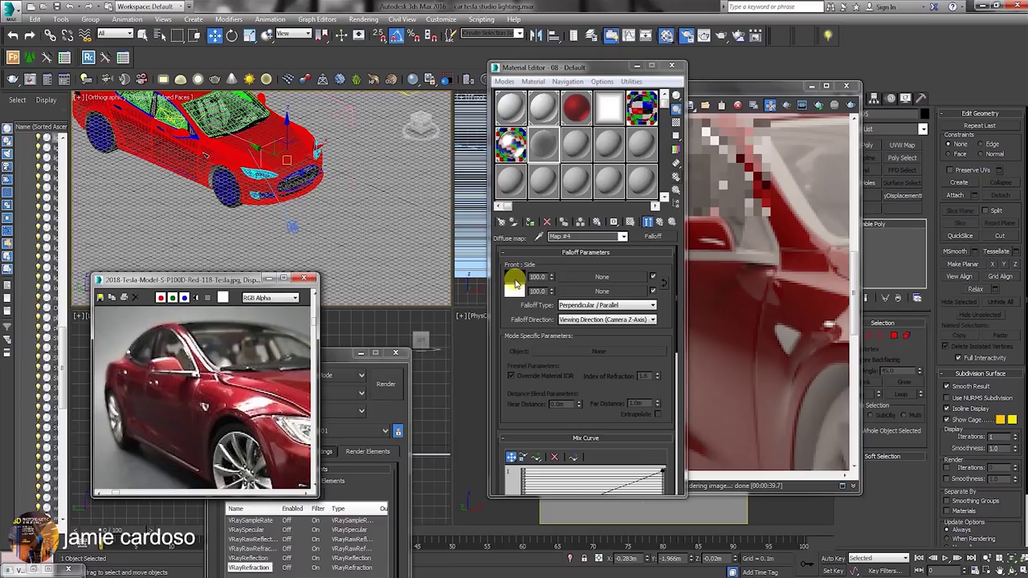
drag(515, 282, 514, 291)
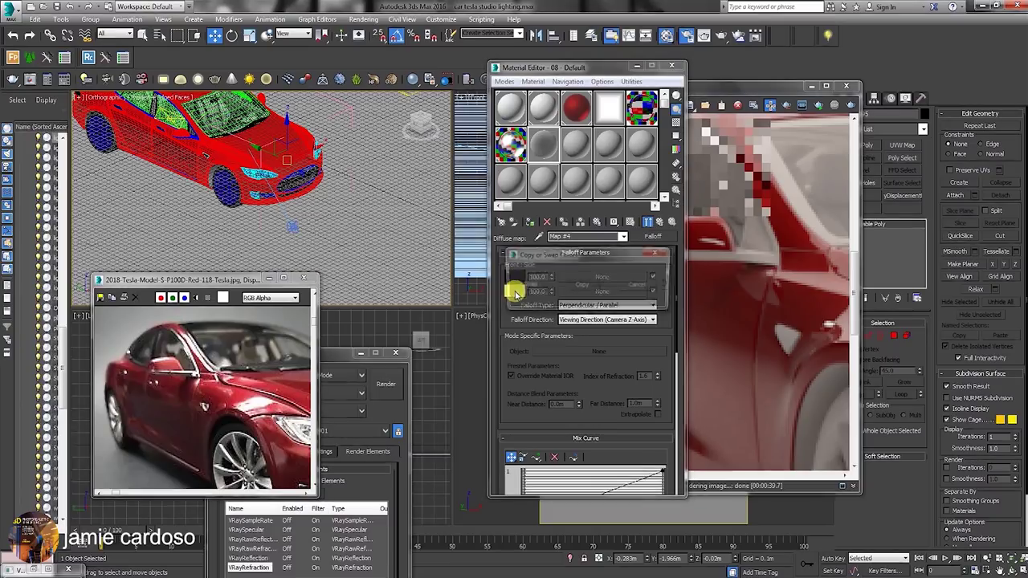
click(586, 287)
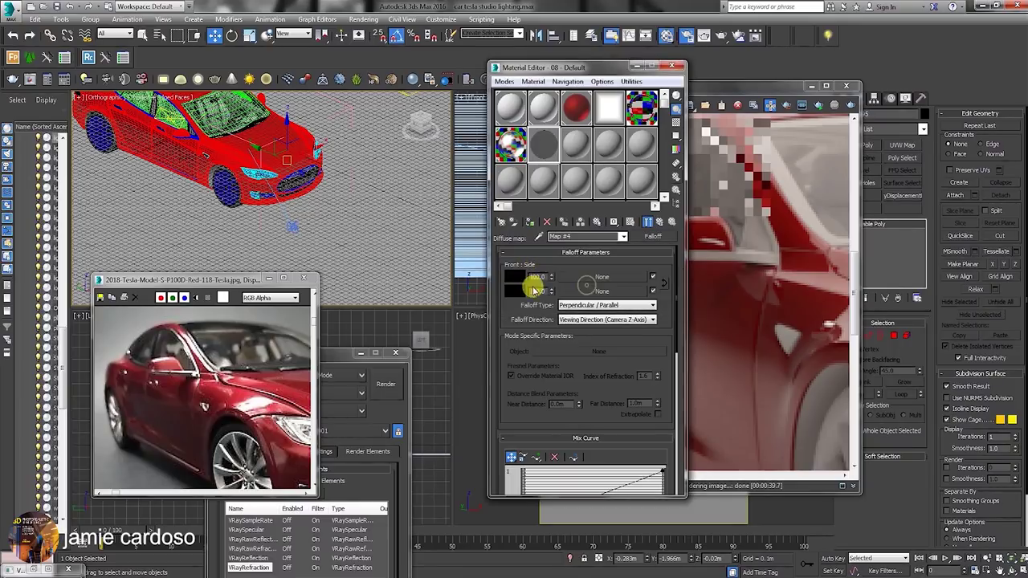
- Set the Falloff map's side color to a dark gray with value 25 and return to the parent material
click(516, 290)
click(402, 68)
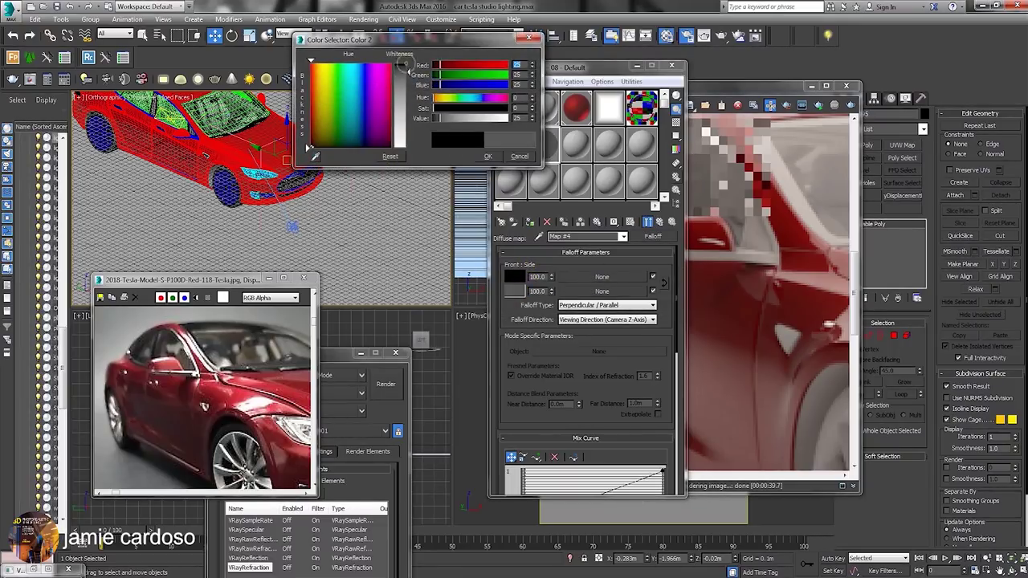
click(485, 156)
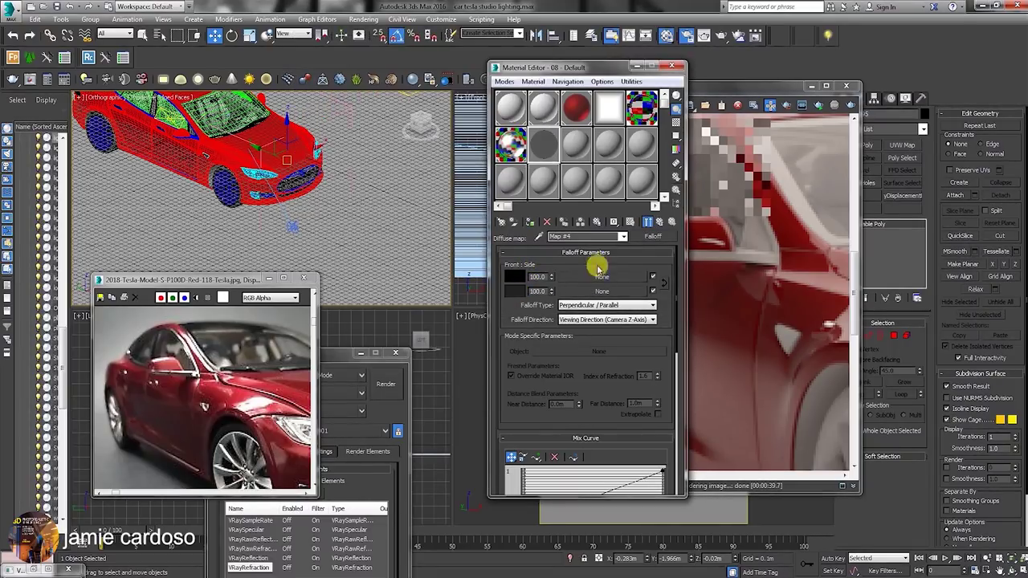
click(658, 222)
click(646, 222)
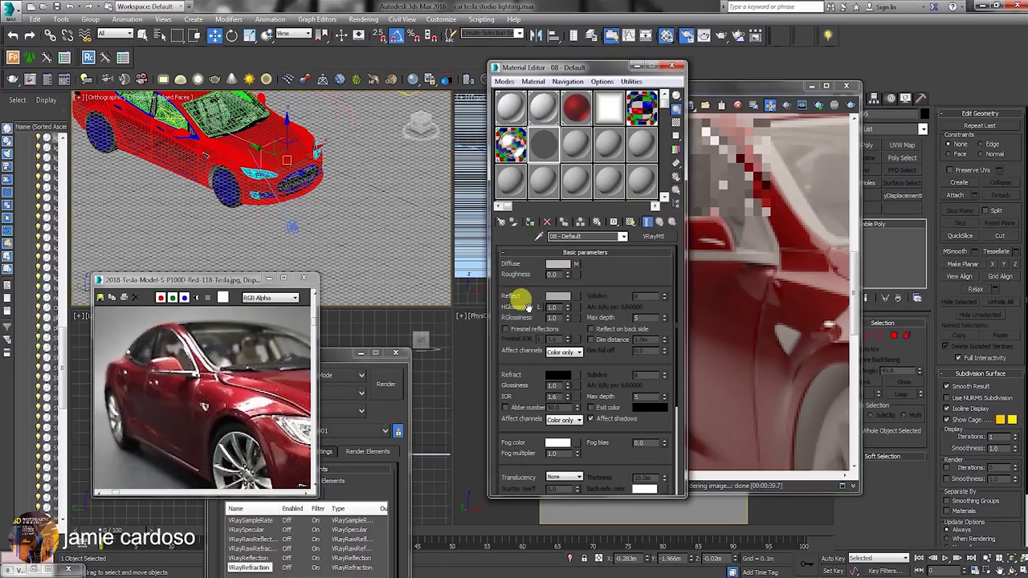
- Enlarge the material's sample preview, show the checkered background behind it and lower the highlight glossiness to 0.83
double_click(546, 154)
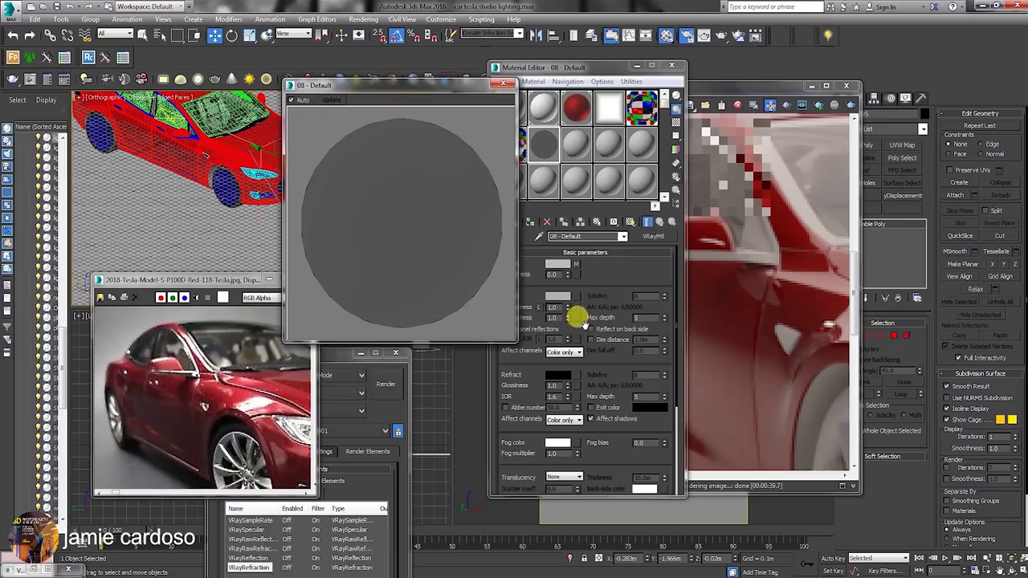
drag(569, 69, 642, 52)
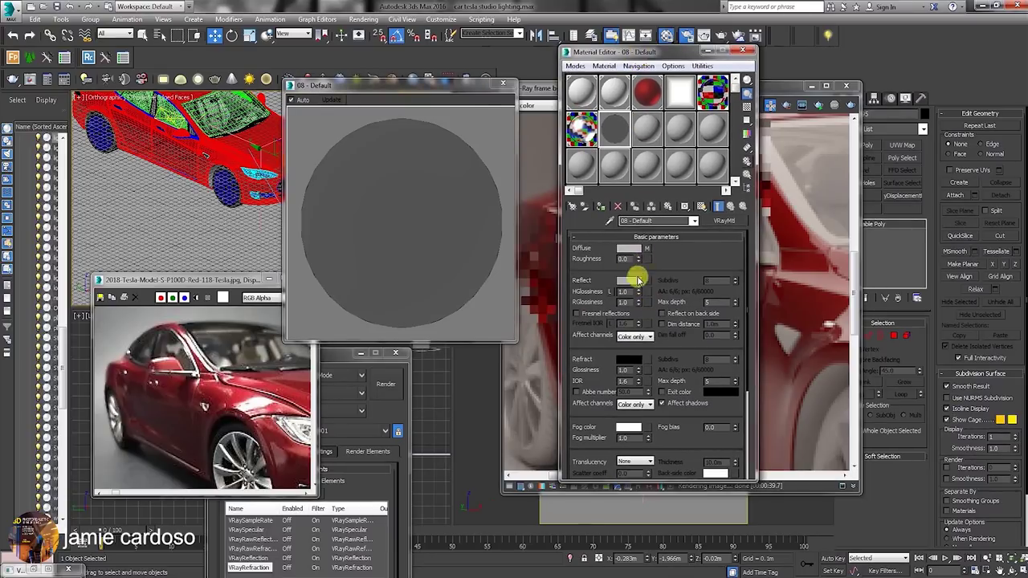
drag(637, 294, 640, 300)
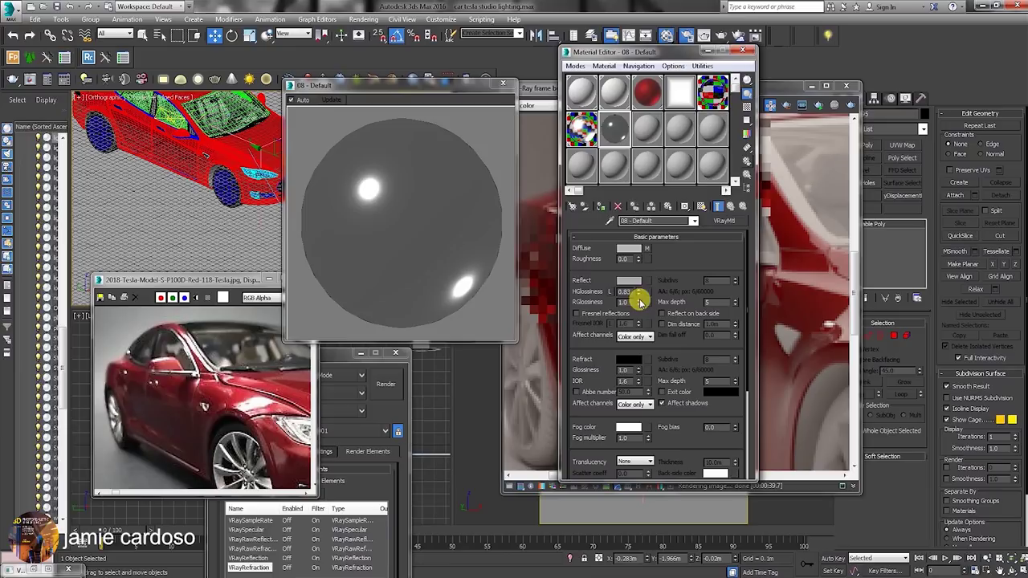
click(747, 109)
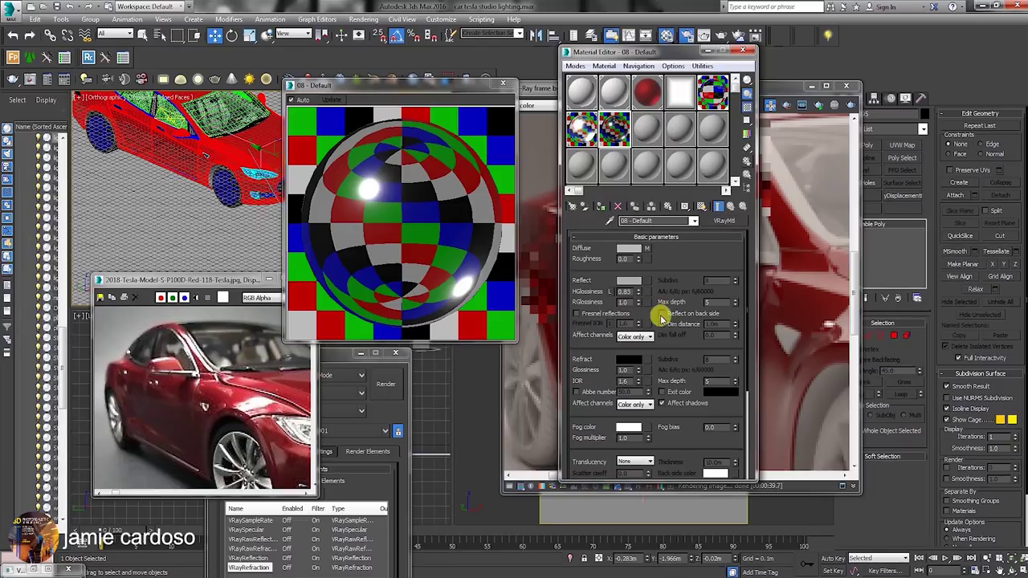
- Set the material's highlight glossiness to 0.44 and its reflection glossiness to 0.57
drag(640, 297, 638, 301)
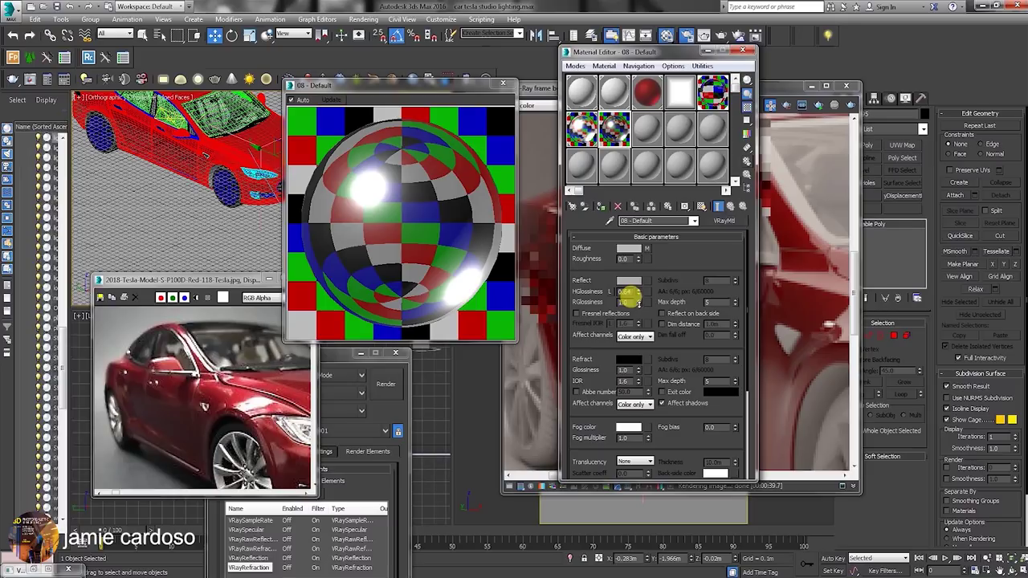
drag(638, 305, 638, 307)
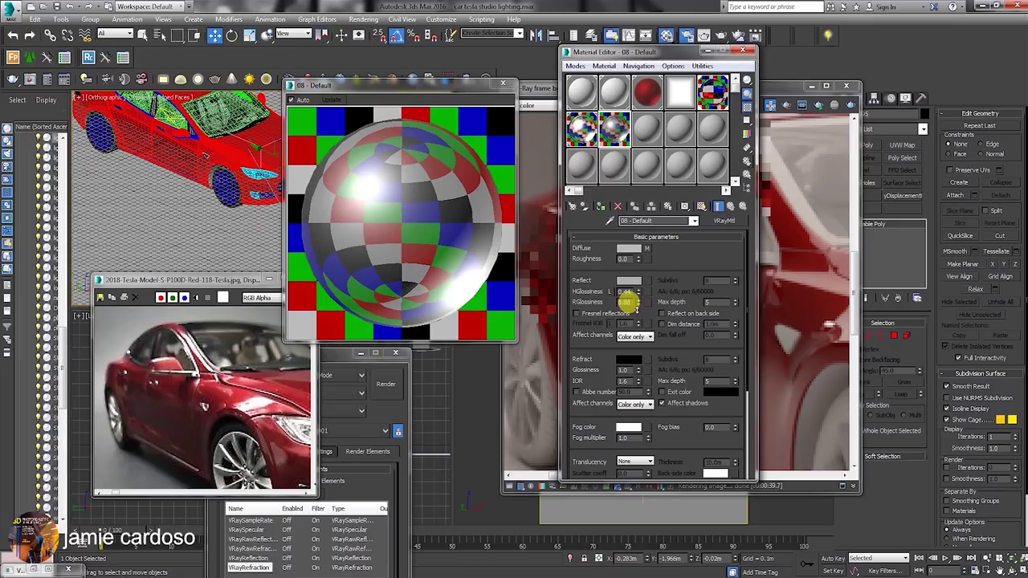
drag(636, 318, 631, 317)
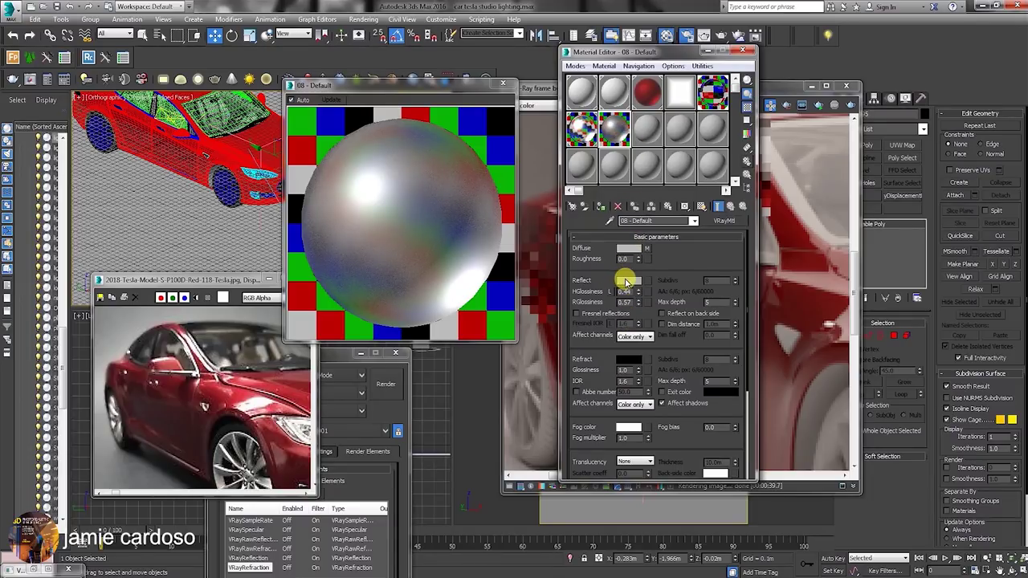
- Darken the material's reflection color to a near-black gray
click(627, 280)
drag(409, 98, 408, 65)
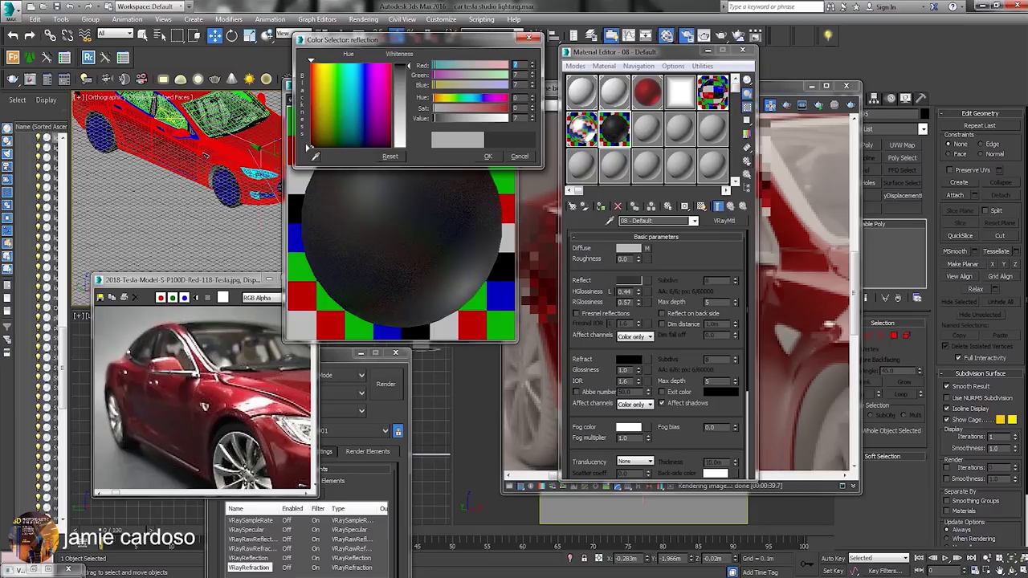
drag(408, 64, 408, 66)
click(488, 155)
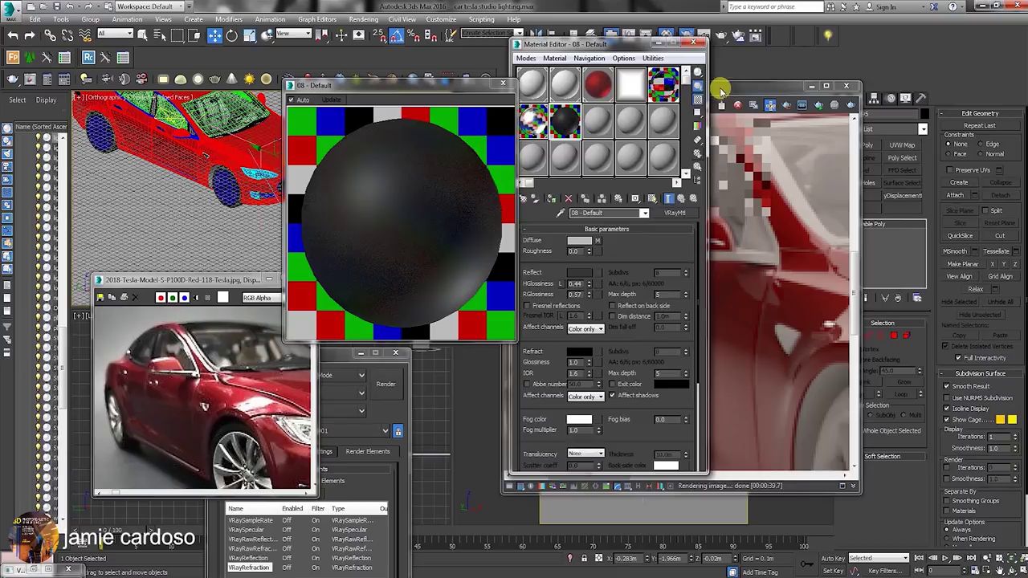
- Move the render window clear of the material settings and raise the material's highlight glossiness to 0.62
drag(720, 88, 840, 65)
drag(602, 46, 622, 52)
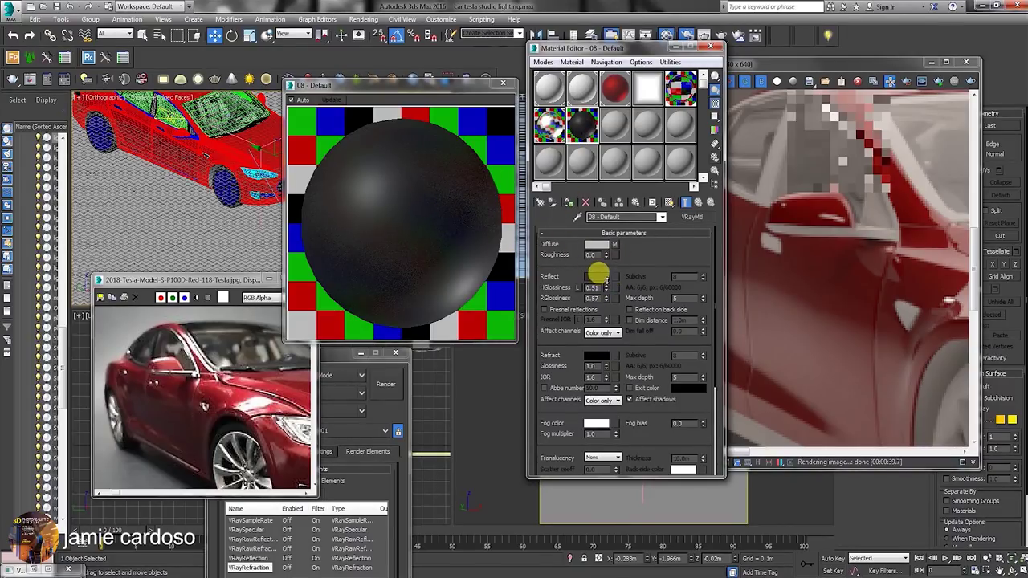
drag(606, 274, 607, 274)
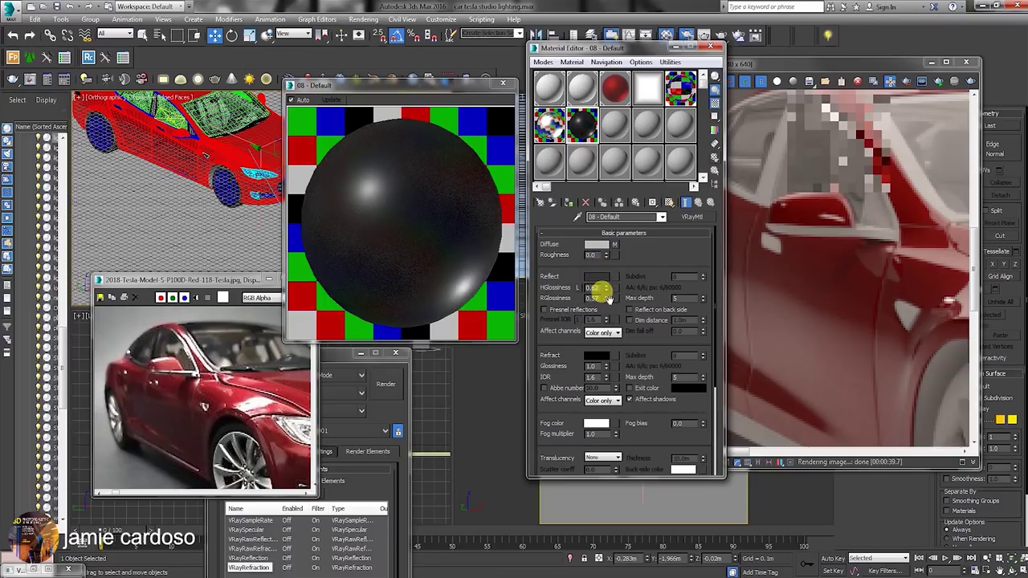
- Bring the car's side windows into close view and rename the material as Plastic
scroll(245, 237, up, 10)
middle_drag(197, 159, 245, 208)
drag(625, 217, 551, 156)
text(Plastic)
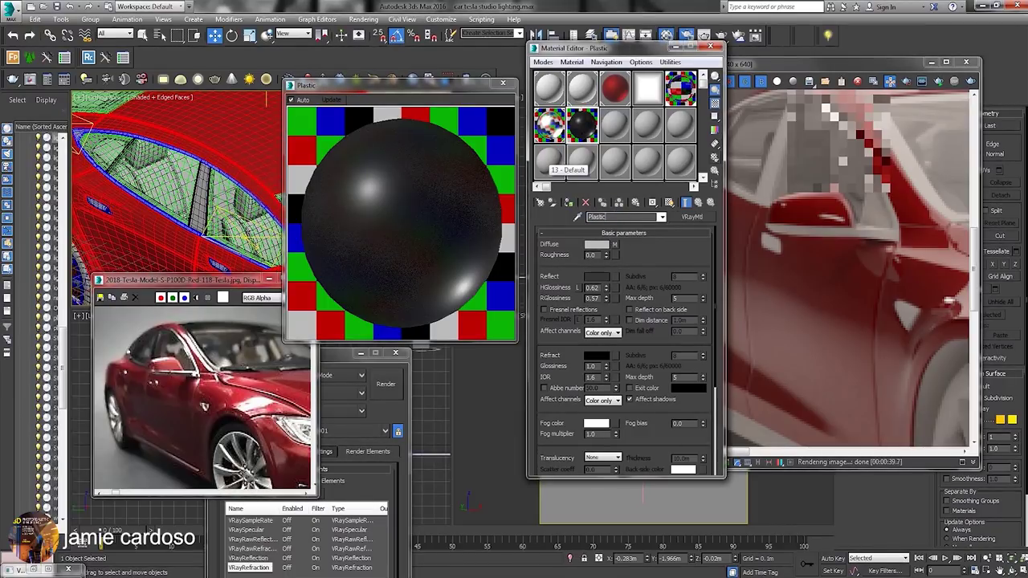
- Assign the Plastic material to the pillar between the side windows
scroll(216, 128, up, 5)
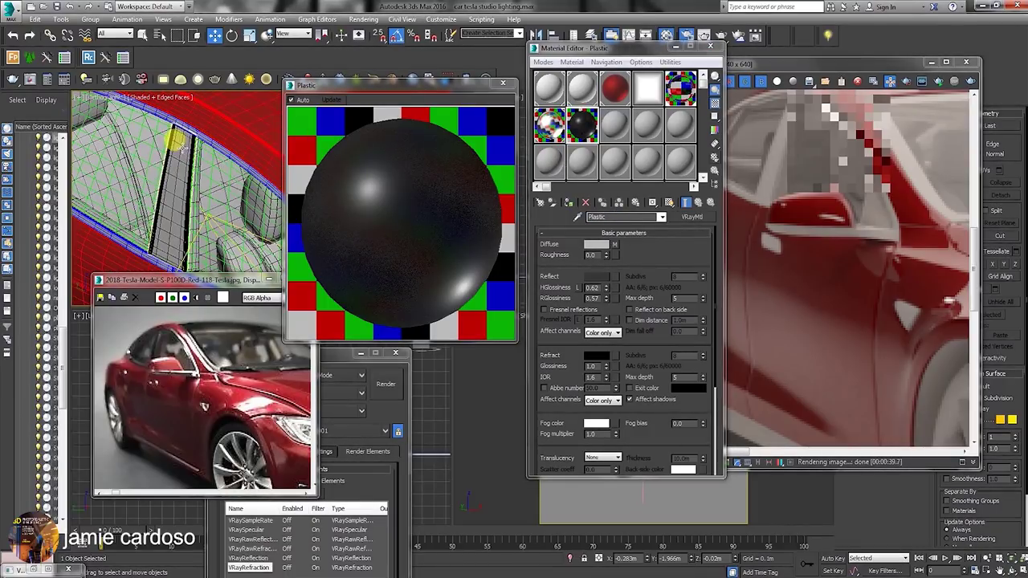
click(177, 141)
click(567, 203)
alt+middle_drag(201, 142, 155, 171)
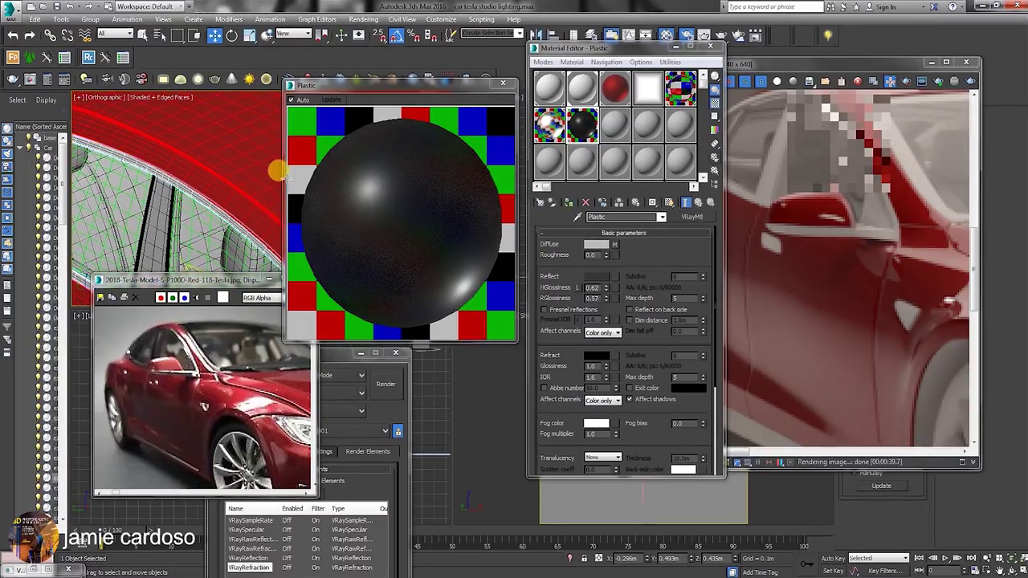
- Assign the Rim material to the trim surrounding the side windows
scroll(241, 161, down, 5)
scroll(183, 204, up, 4)
scroll(184, 204, down, 4)
scroll(211, 217, up, 4)
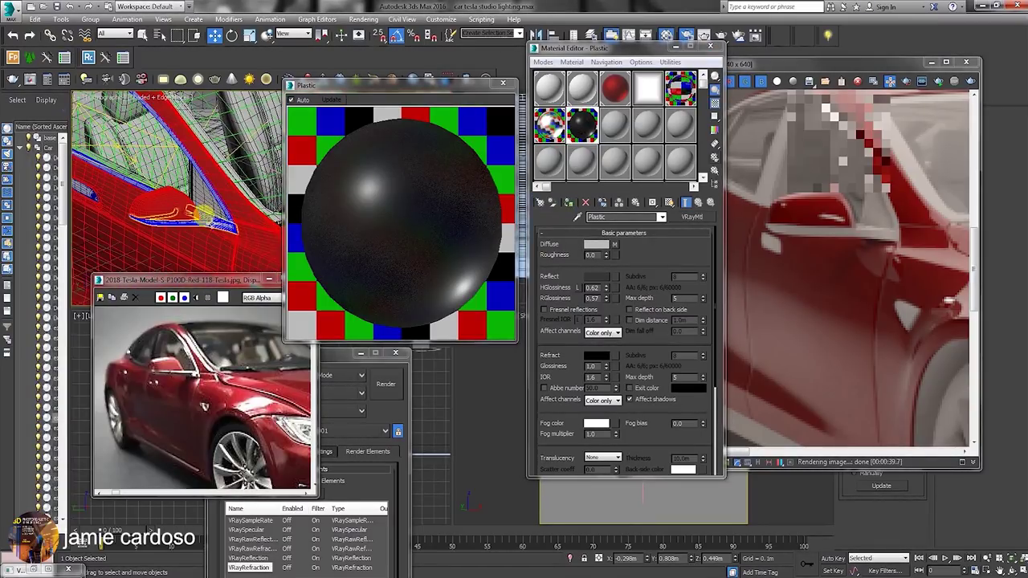
click(549, 124)
click(187, 154)
scroll(214, 197, down, 4)
click(567, 204)
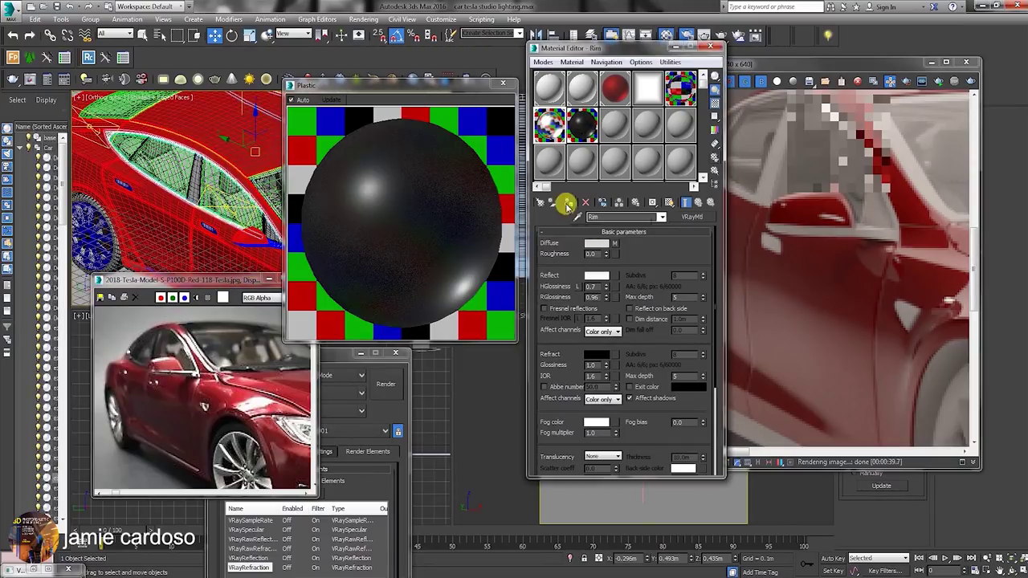
- Assign the Plastic material to the trim part at the base of the windshield
click(582, 124)
scroll(236, 166, up, 4)
alt+middle_drag(120, 161, 192, 138)
click(193, 138)
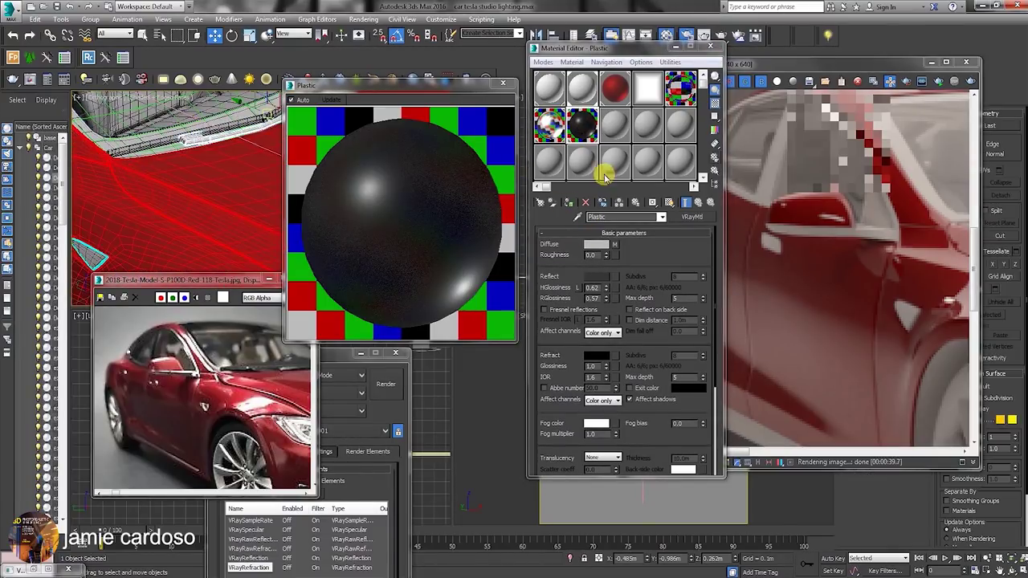
alt+middle_drag(257, 177, 184, 170)
click(567, 204)
- Assign the Rim material to a further trim part on the car's side
scroll(176, 180, down, 3)
scroll(200, 174, up, 3)
scroll(200, 174, down, 3)
scroll(184, 169, up, 4)
click(176, 161)
scroll(176, 161, down, 3)
click(551, 128)
scroll(213, 133, down, 2)
click(214, 132)
middle_drag(214, 132, 172, 160)
click(567, 203)
- Select the front wheel's tyre and duplicate the Plastic material into the next free sample slot
mouse_move(165, 201)
middle_down()
mouse_move(193, 169)
mouse_move(184, 169)
mouse_move(202, 179)
mouse_move(202, 166)
mouse_move(128, 132)
mouse_move(161, 173)
mouse_move(183, 173)
mouse_move(171, 181)
middle_up()
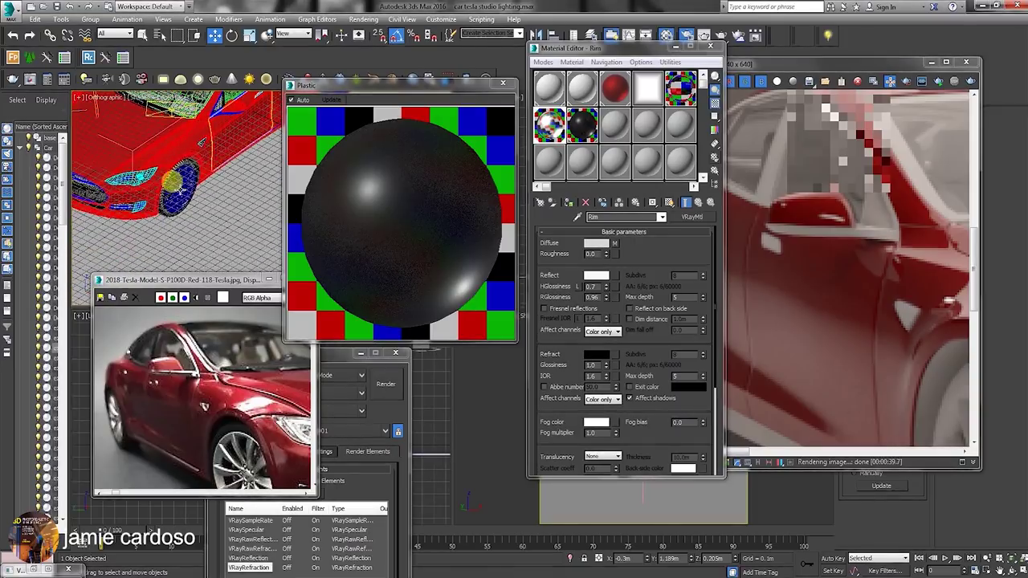
scroll(155, 229, up, 5)
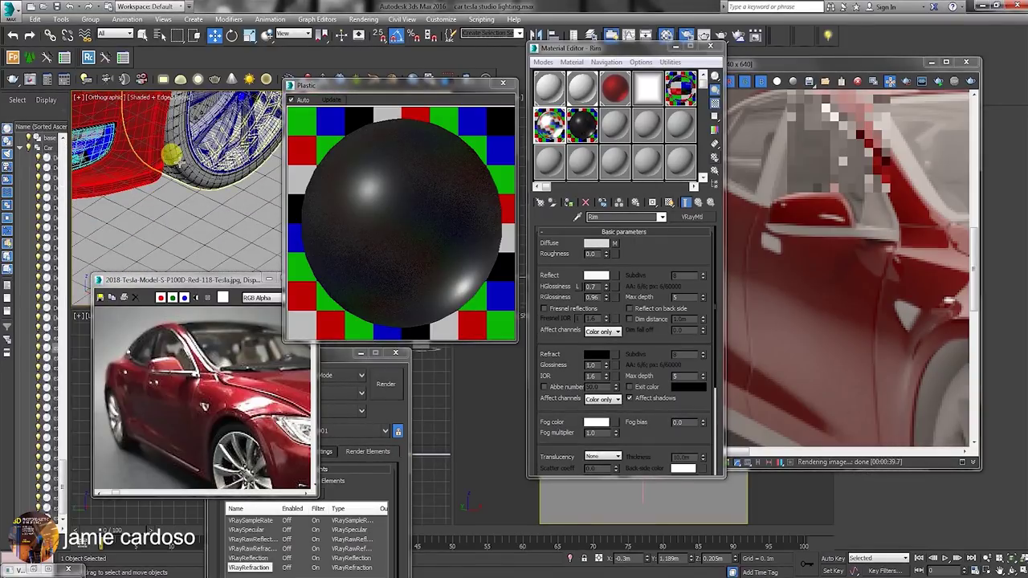
alt+middle_drag(172, 155, 171, 152)
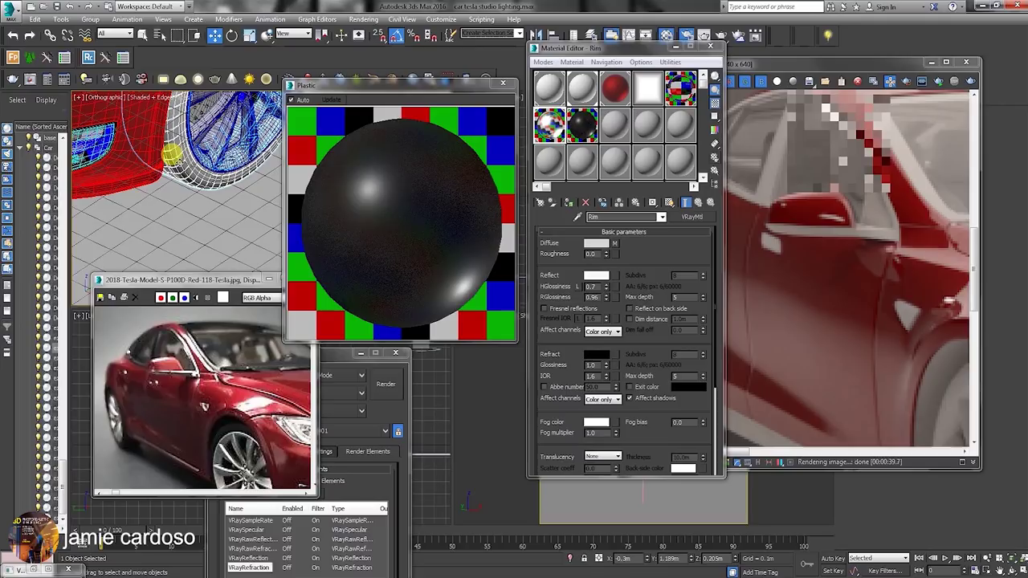
click(171, 155)
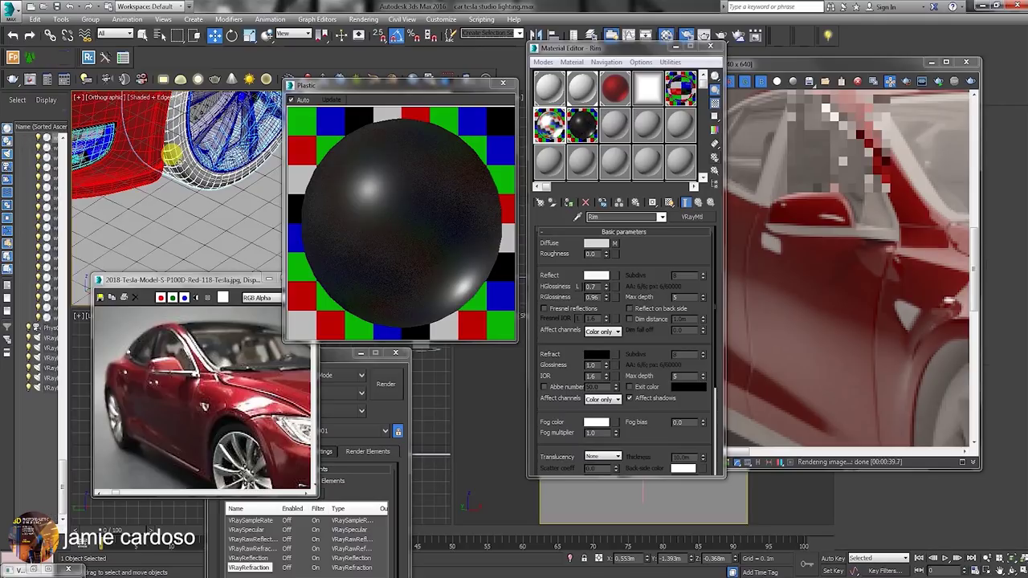
click(584, 122)
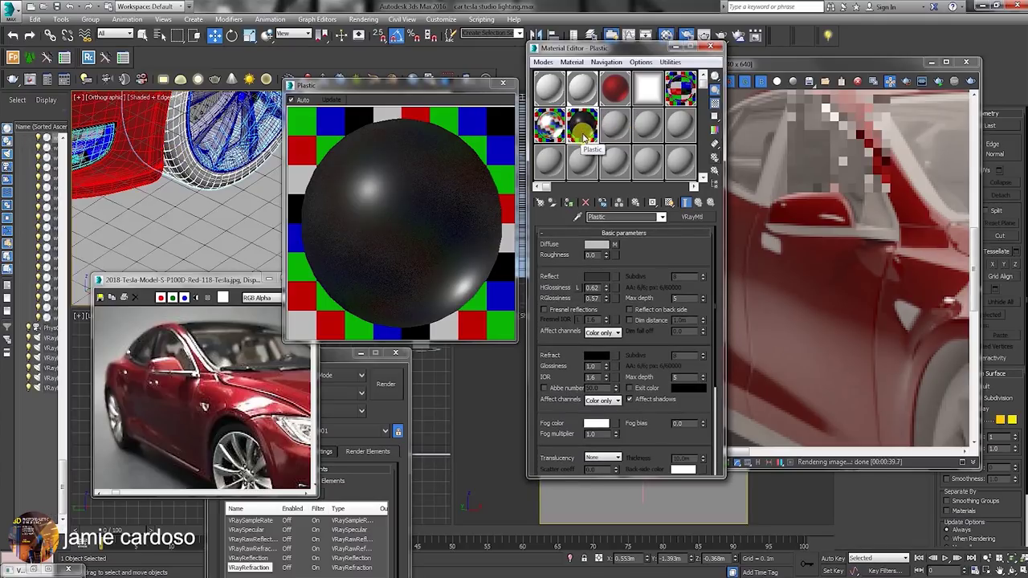
drag(617, 133, 615, 131)
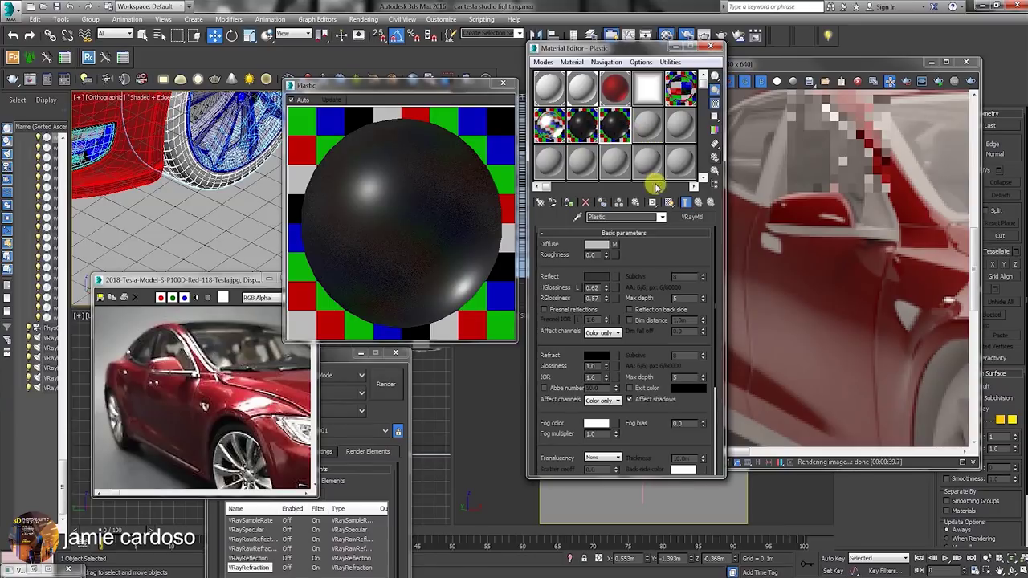
- Rename the duplicated material as Tyres and assign it to the selected tyre
double_click(611, 216)
text(Tyres)
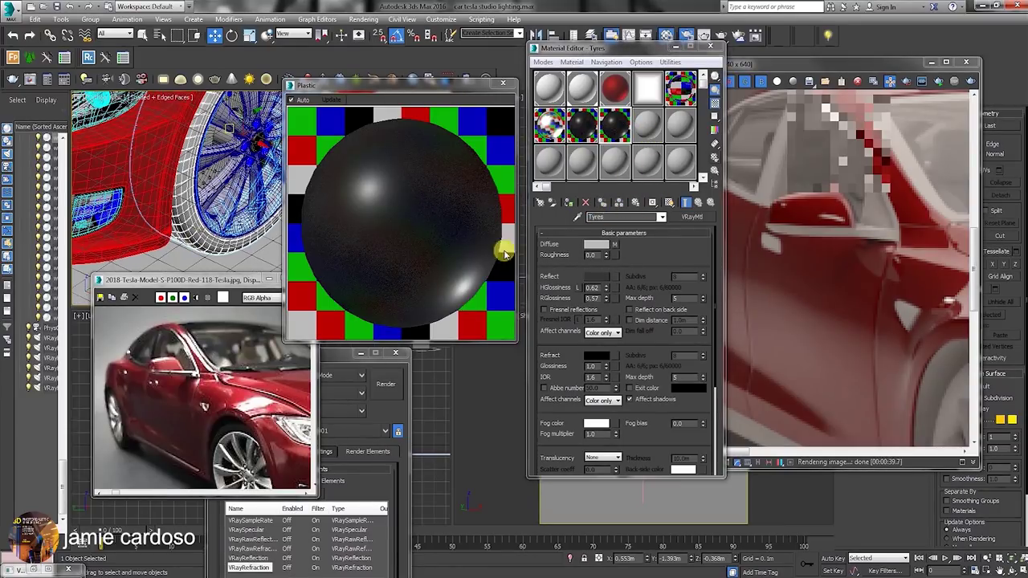
click(568, 203)
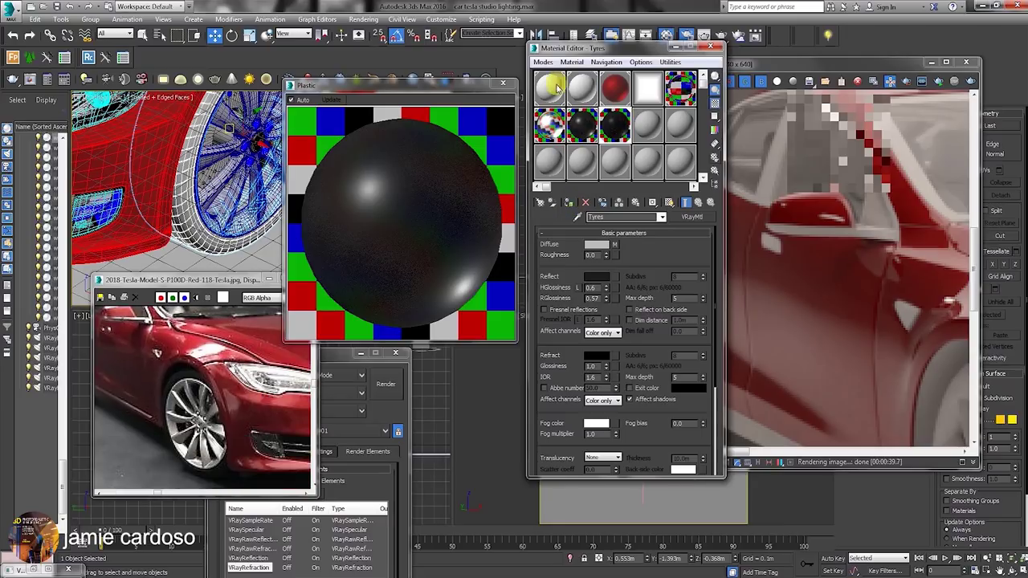
- Replace the enlarged Plastic preview with one of Tyres and set the Tyres highlight glossiness to 0.61
click(502, 84)
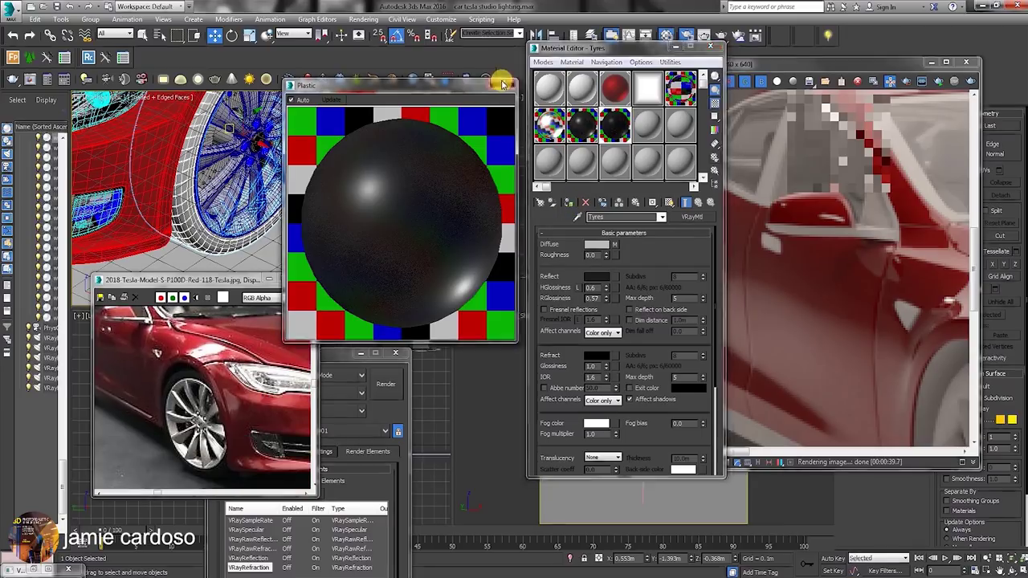
double_click(614, 127)
double_click(614, 126)
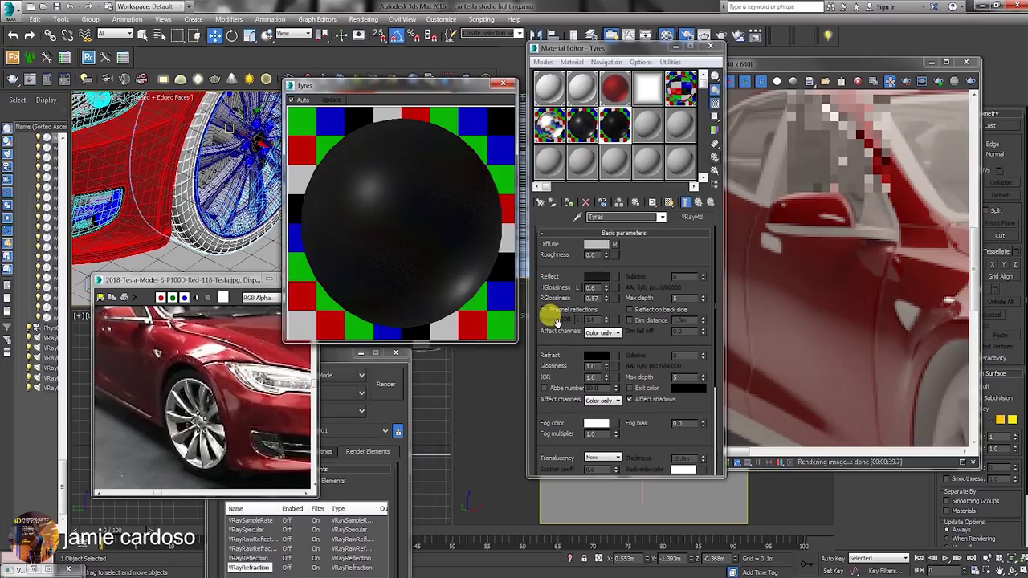
click(606, 290)
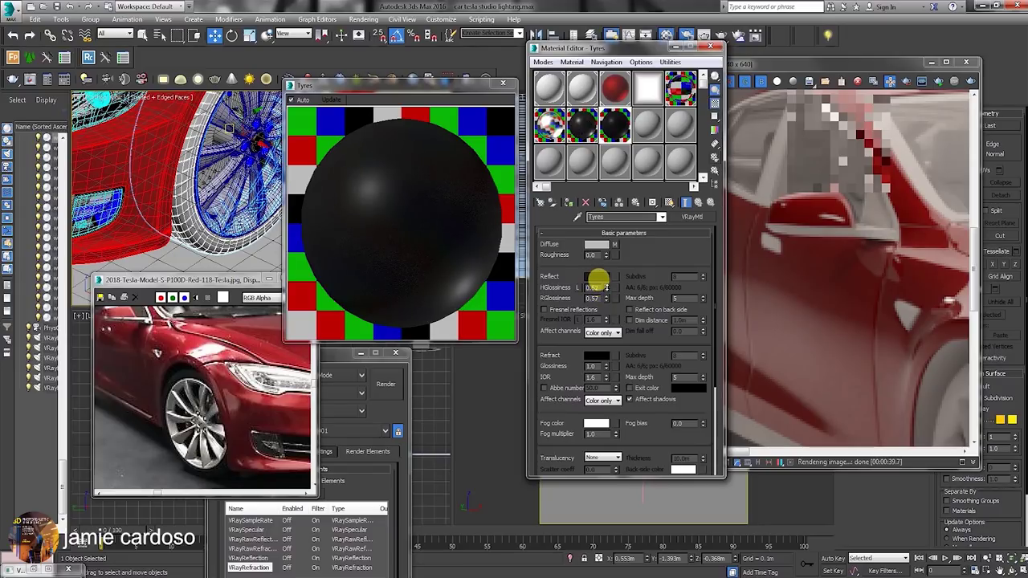
- Open the enlarged Plastic sample preview and fine-tune the Plastic material's reflection colour to a dark grey
key(Return)
click(589, 126)
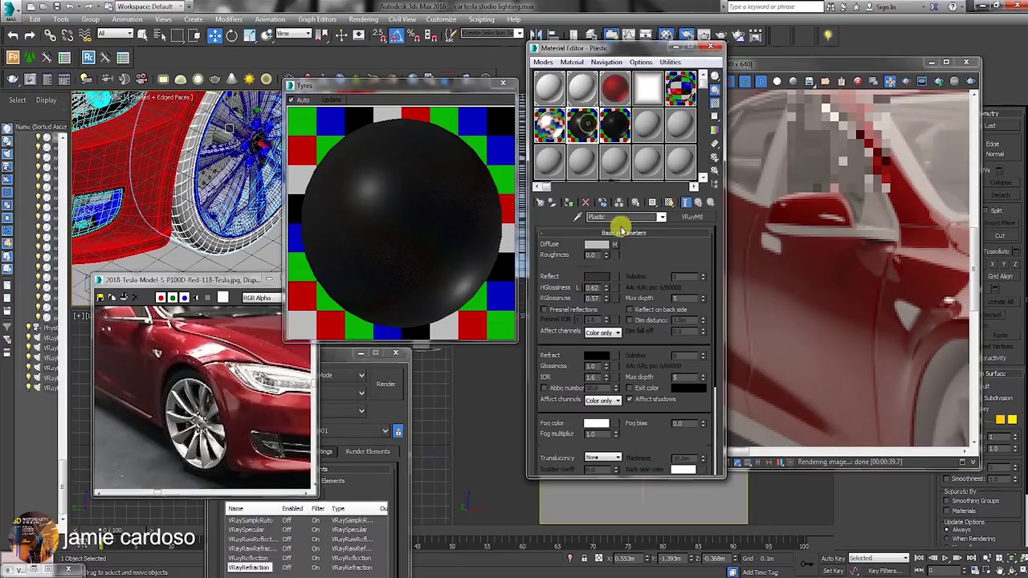
click(594, 277)
double_click(581, 125)
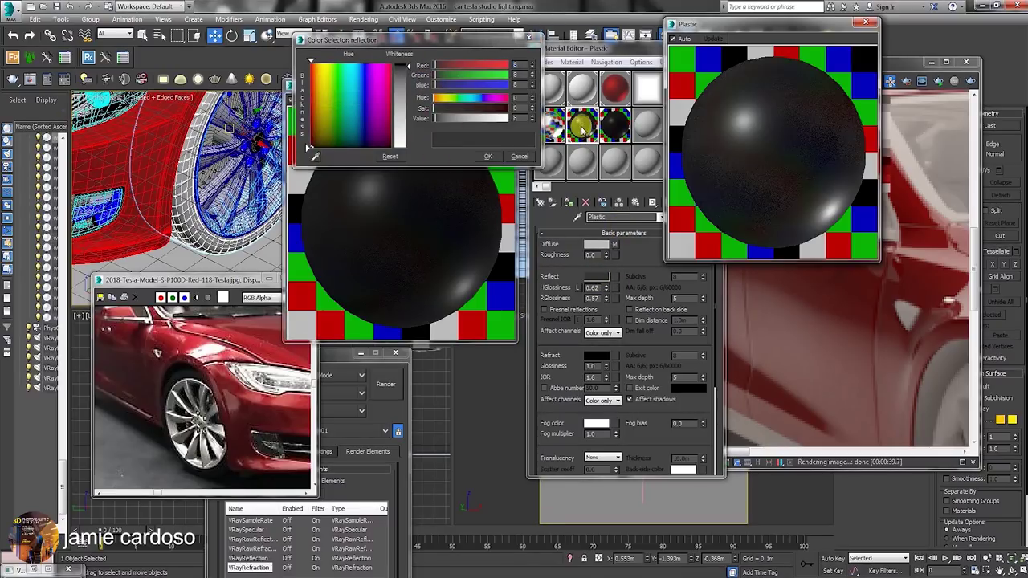
drag(409, 66, 408, 66)
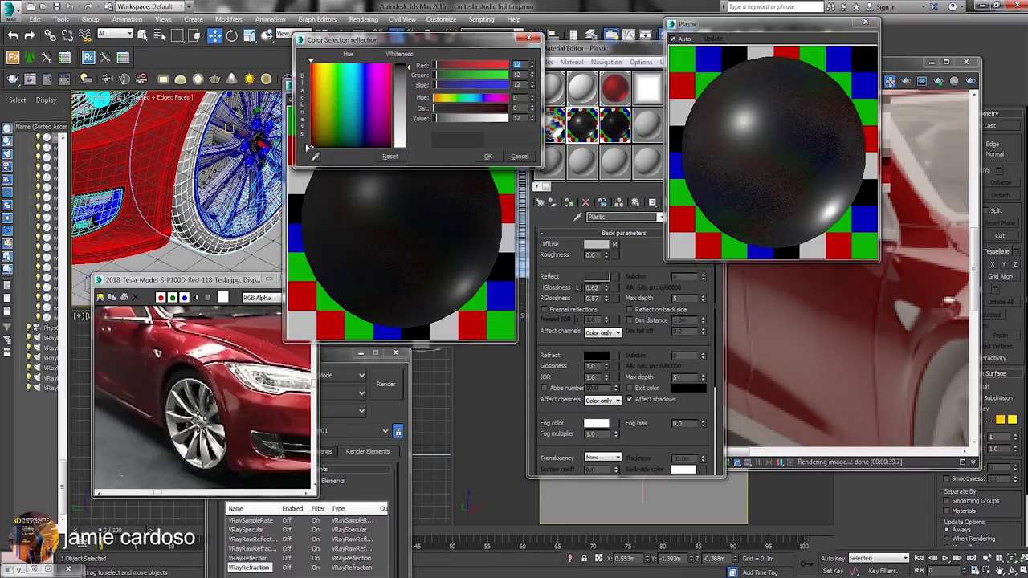
- Compare the enlarged Tyres sample with the Plastic one and close the Tyres preview
click(392, 230)
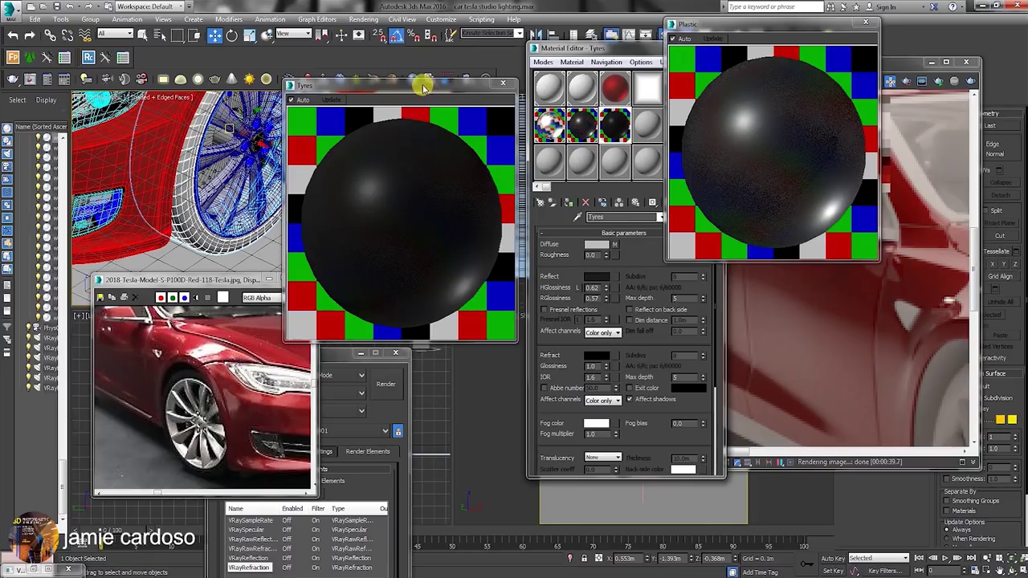
drag(423, 85, 423, 55)
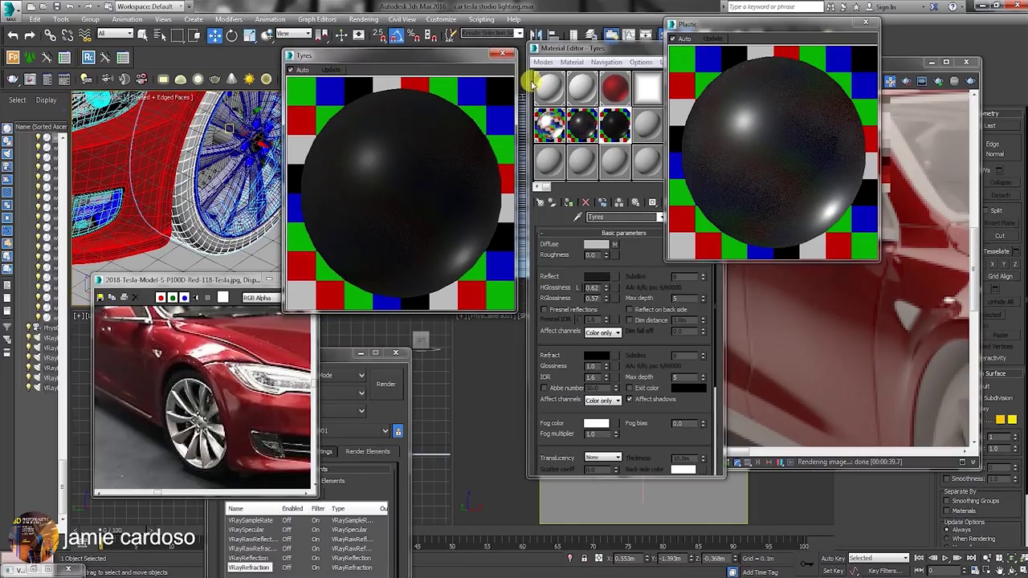
click(503, 54)
- Examine the wheels, body and side trims of the car against the car paint, Tyres and Rim sample materials
middle_drag(225, 186, 276, 210)
scroll(266, 176, up, 2)
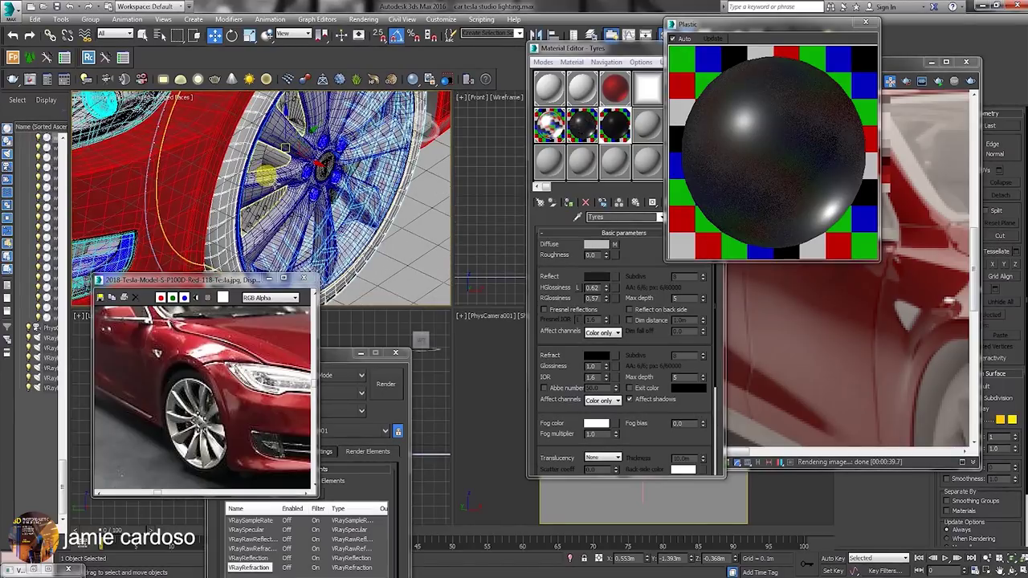
alt+middle_drag(248, 153, 176, 195)
click(614, 87)
scroll(241, 142, down, 3)
mouse_move(241, 142)
middle_down()
mouse_move(249, 121)
mouse_move(112, 153)
middle_up()
scroll(256, 126, down, 3)
click(372, 161)
click(611, 126)
mouse_move(410, 169)
middle_down()
mouse_move(167, 204)
mouse_move(464, 197)
middle_up()
middle_drag(274, 224, 143, 213)
middle_drag(202, 234, 289, 185)
click(289, 185)
click(549, 124)
middle_drag(191, 180, 280, 186)
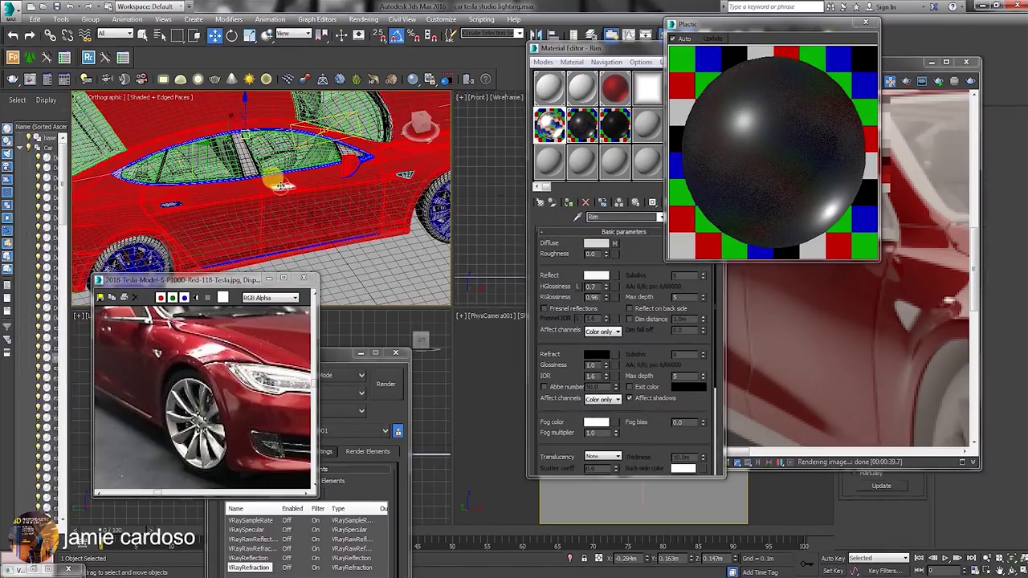
- Select the front grille part of the car and assign the Plastic material to it
scroll(160, 171, down, 4)
scroll(273, 345, down, 2)
drag(603, 49, 426, 31)
key(ctrl+r)
drag(265, 180, 155, 185)
right_click(155, 184)
scroll(225, 249, up, 4)
click(223, 168)
click(405, 108)
click(392, 186)
middle_drag(265, 184, 184, 188)
click(289, 191)
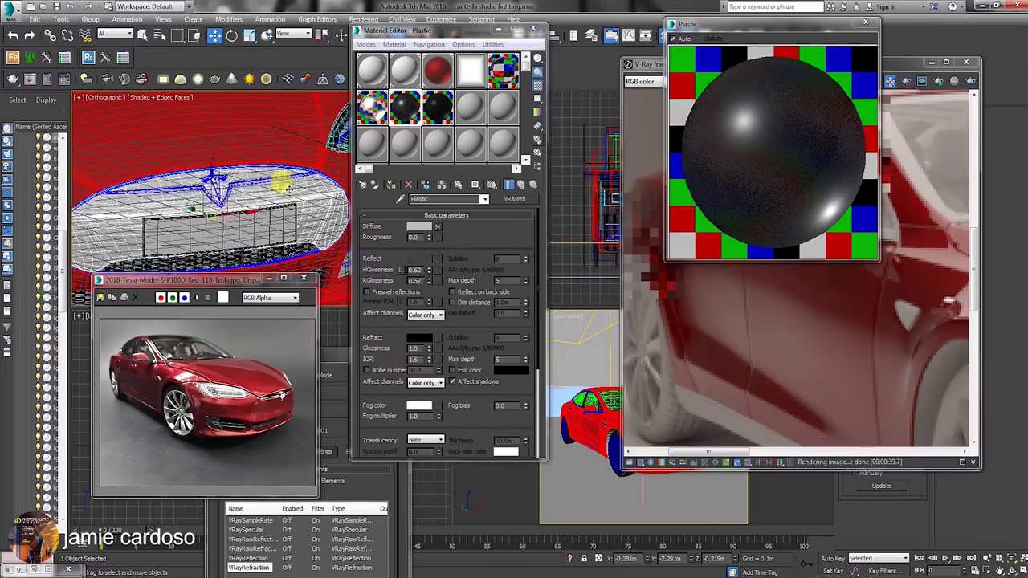
click(11, 10)
click(32, 132)
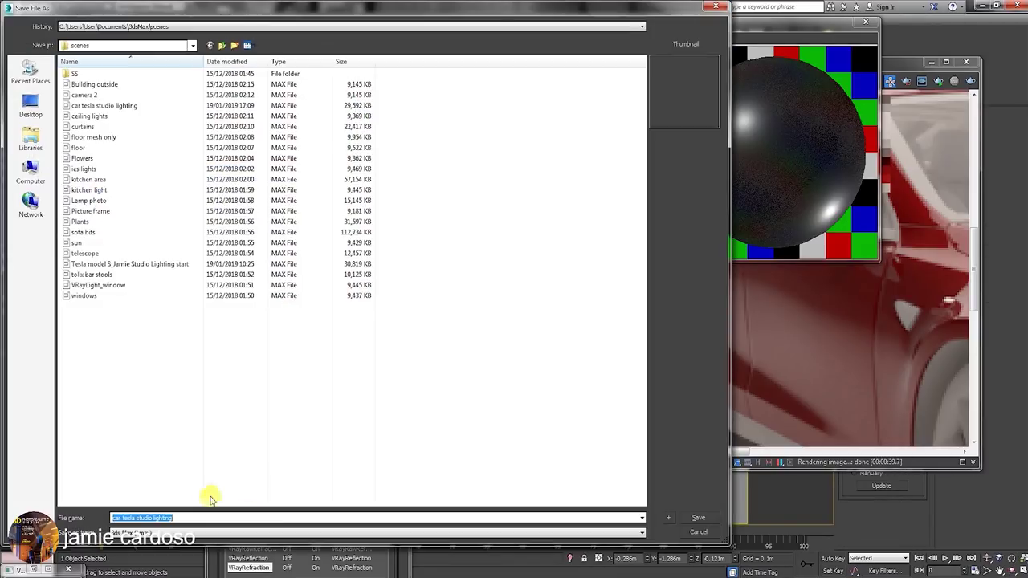
click(697, 532)
- Close the enlarged Plastic preview and render the full camera view of the car
drag(745, 22, 702, 109)
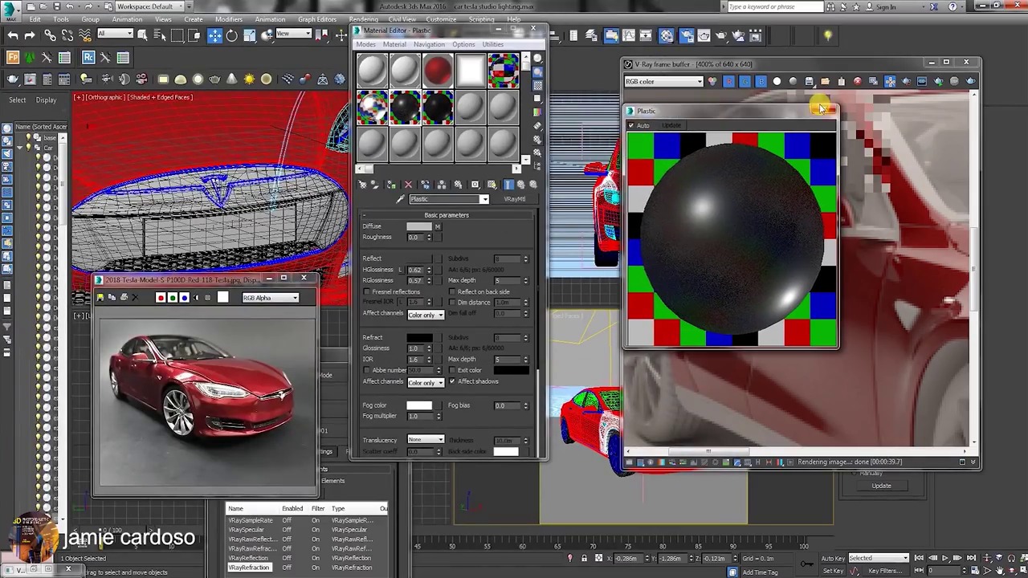
click(822, 106)
scroll(770, 259, down, 1)
click(705, 36)
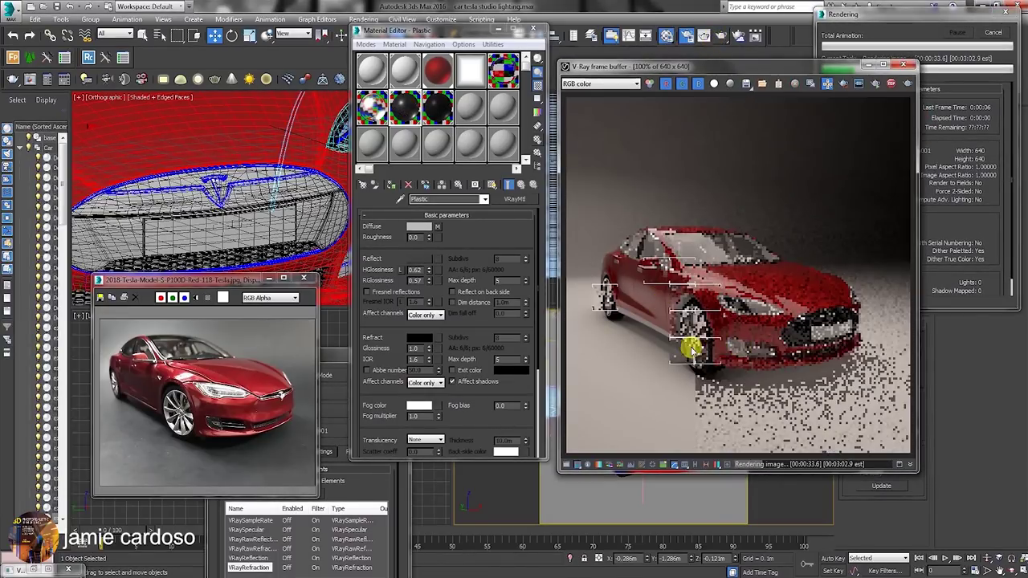
- Inspect the VRayRawReflection and VRaySampleRate channels of the running render and return to the RGB color channel
scroll(689, 344, up, 1)
click(601, 84)
click(600, 135)
click(600, 84)
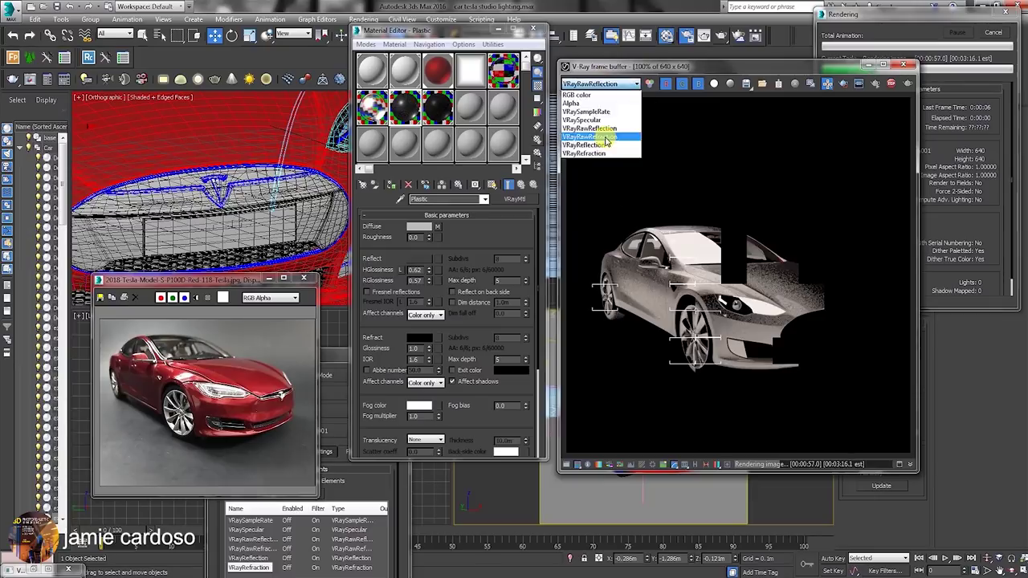
click(594, 94)
scroll(711, 269, down, 1)
click(601, 83)
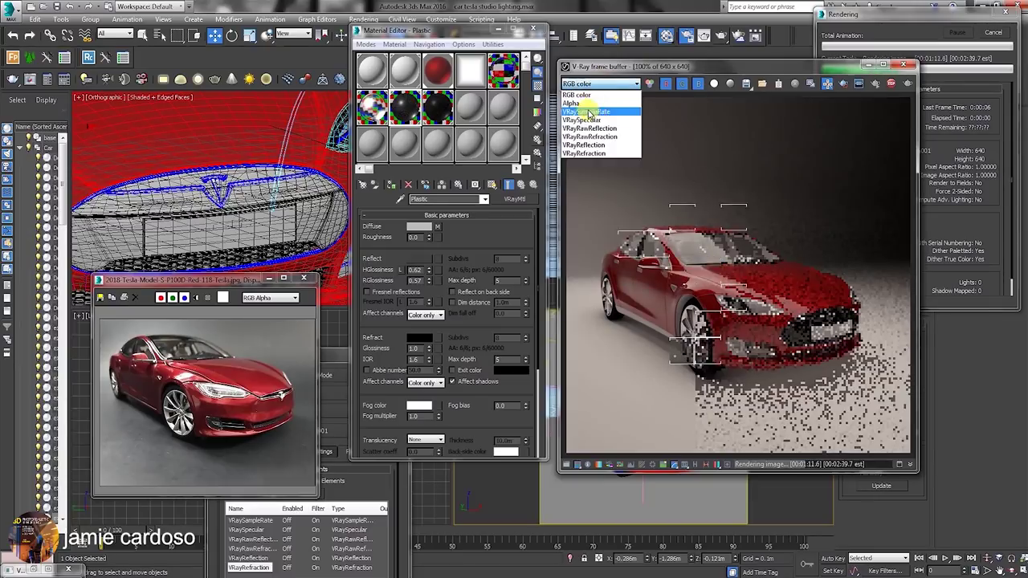
click(611, 111)
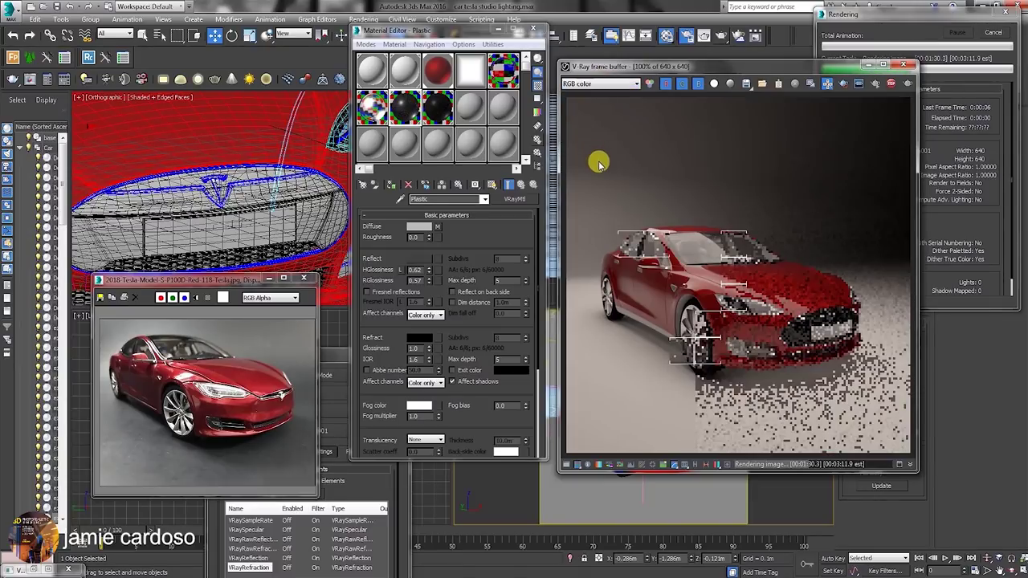
- Examine the front wheel and bodywork in the VRaySpecular and RGB color channels, and cancel the render
scroll(626, 260, up, 1)
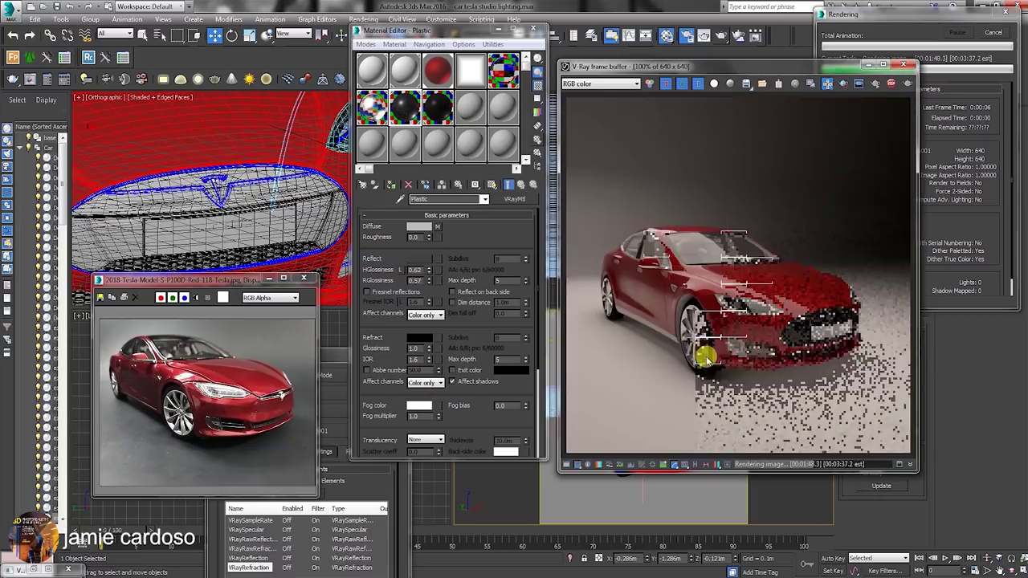
scroll(688, 298, up, 1)
scroll(689, 297, up, 1)
scroll(689, 297, down, 1)
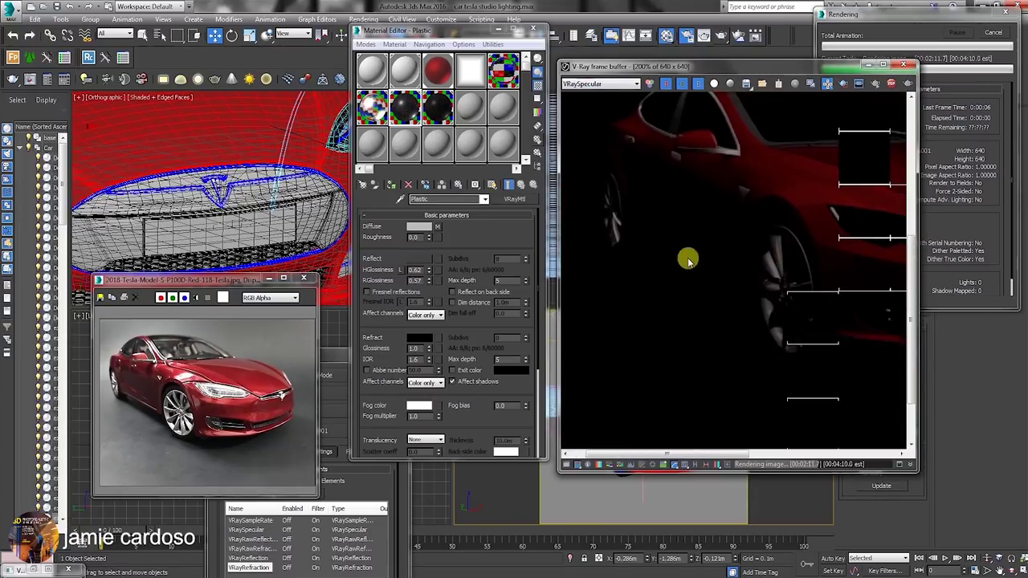
scroll(829, 341, down, 1)
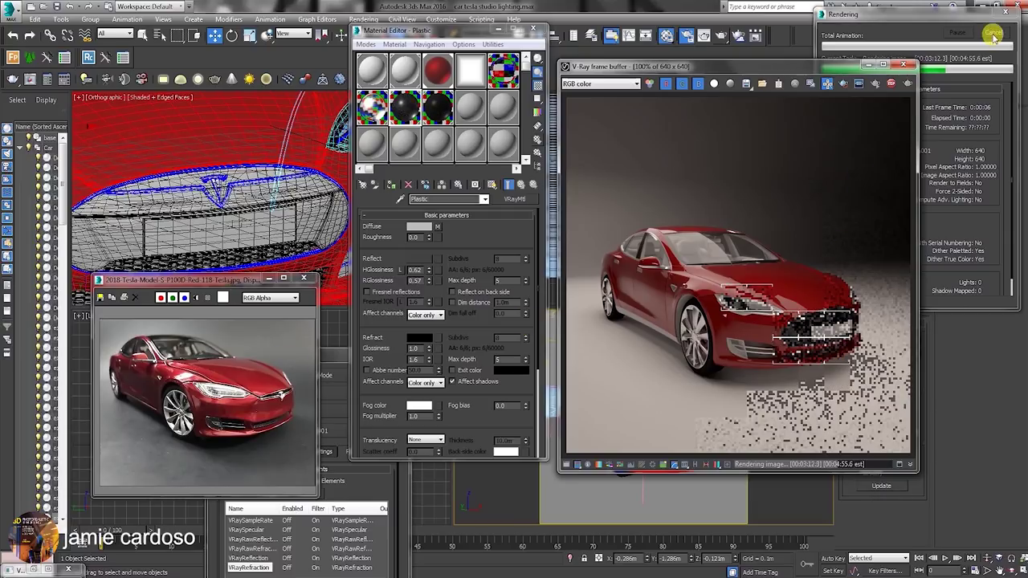
click(993, 32)
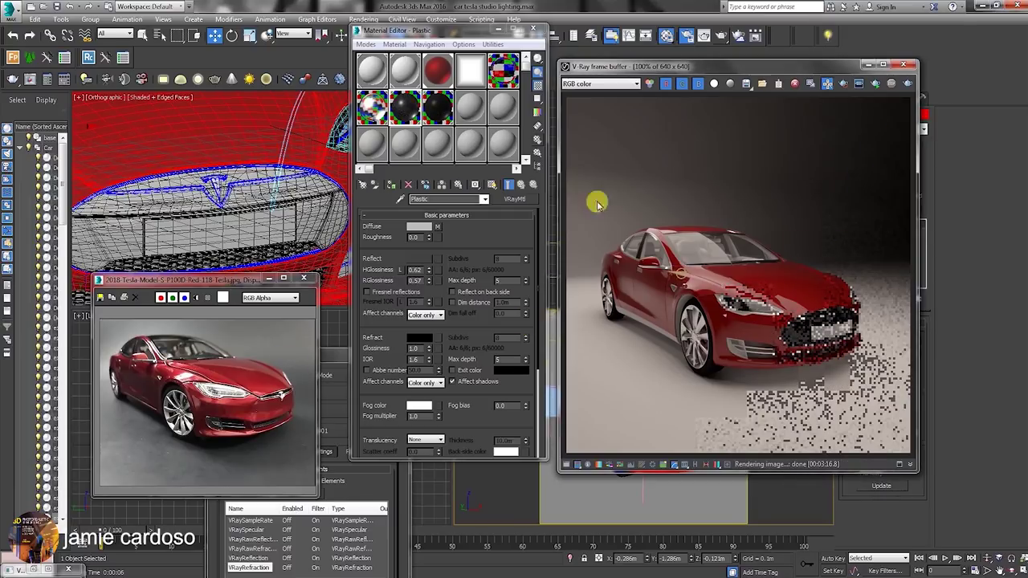
- Add a Falloff map to the diffuse colour of the glass material
click(503, 70)
click(438, 226)
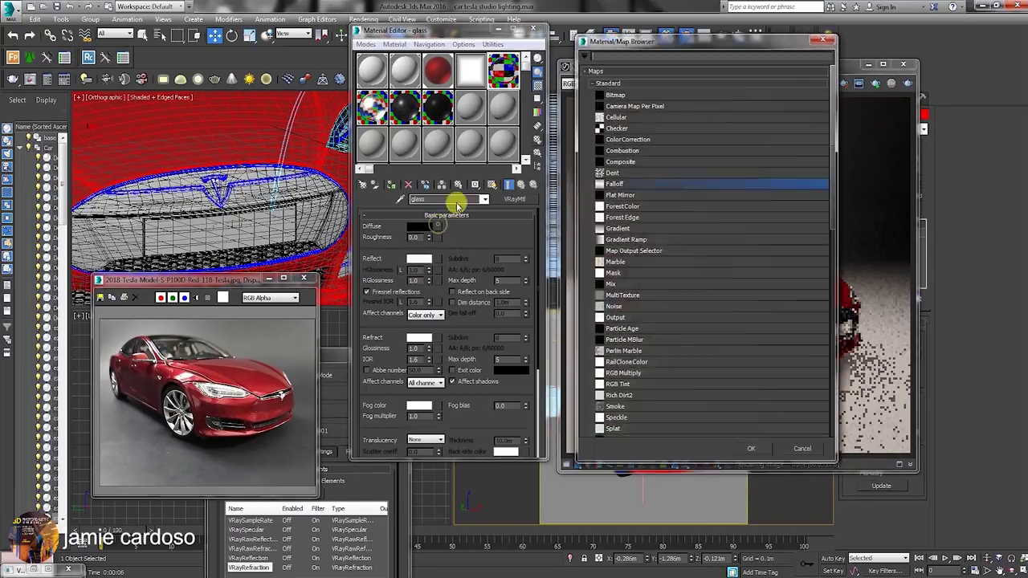
double_click(633, 185)
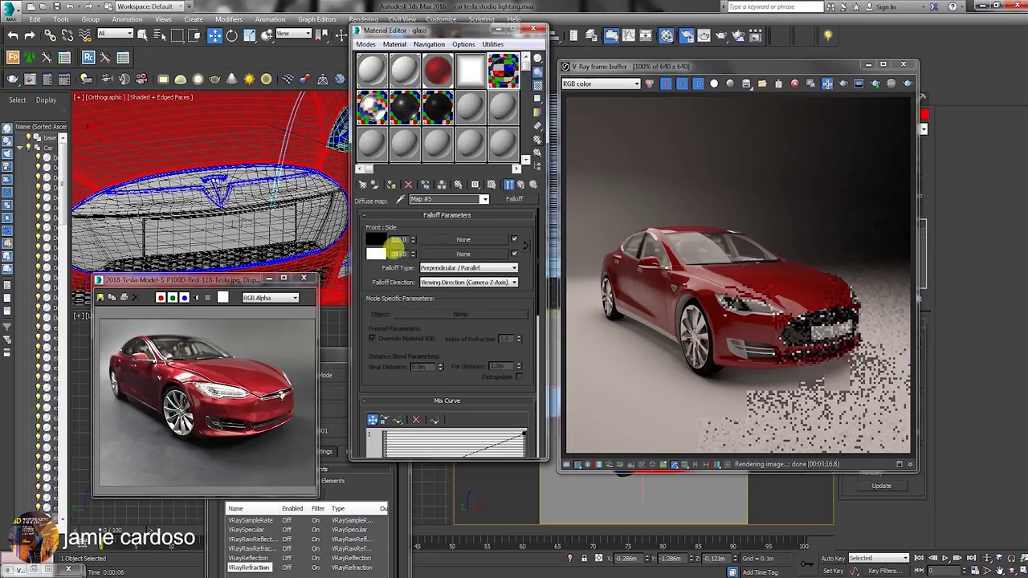
- Set the side colour of the glass Falloff map to a pale green
click(378, 255)
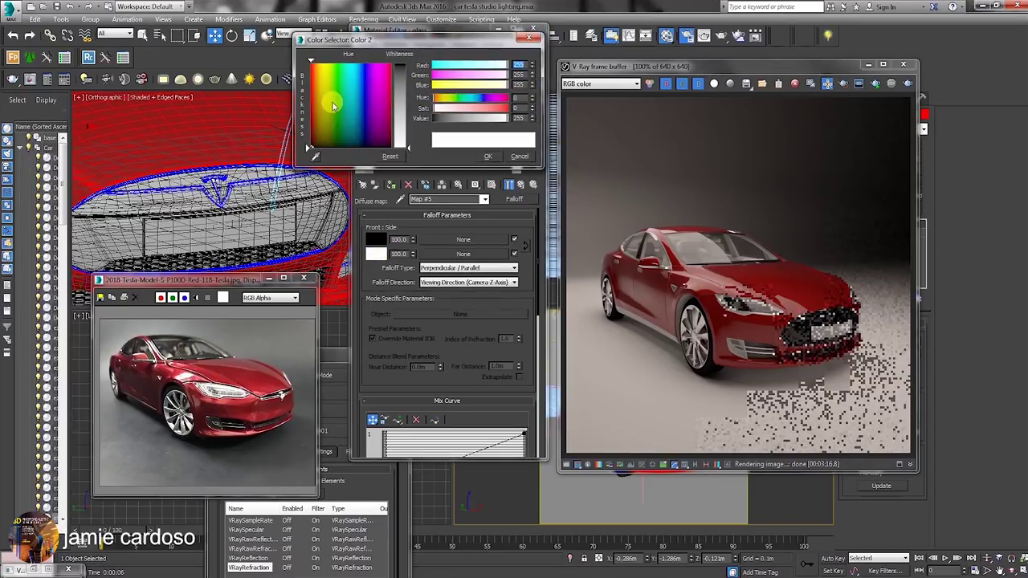
click(331, 102)
click(400, 131)
click(487, 157)
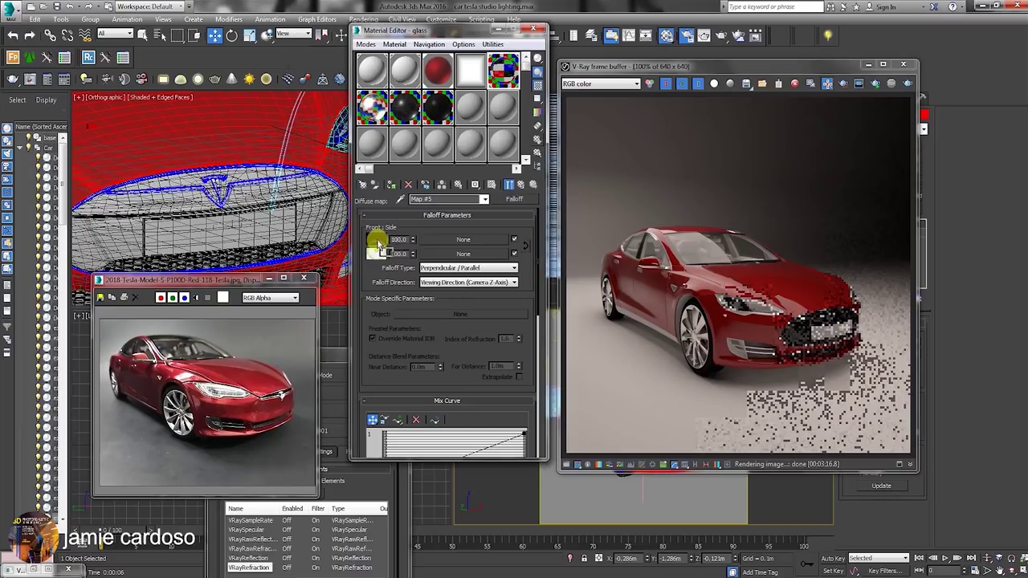
- Set the front colour of the glass Falloff map to a dark green
click(375, 239)
click(333, 134)
drag(334, 134, 334, 146)
click(489, 157)
- Copy the Falloff map's front colour onto the side colour and lighten the copy to a medium green
drag(377, 240, 377, 254)
click(392, 264)
click(375, 255)
drag(408, 65, 446, 75)
click(472, 158)
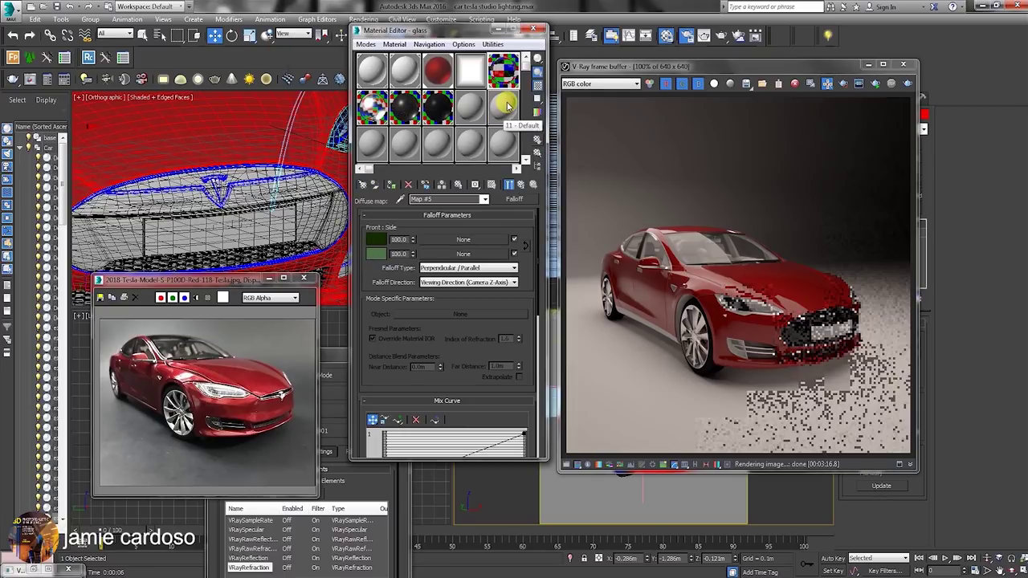
- Minimise the Material Editor and open the Environment and Effects settings beside the rendered image
click(498, 29)
drag(691, 67, 459, 74)
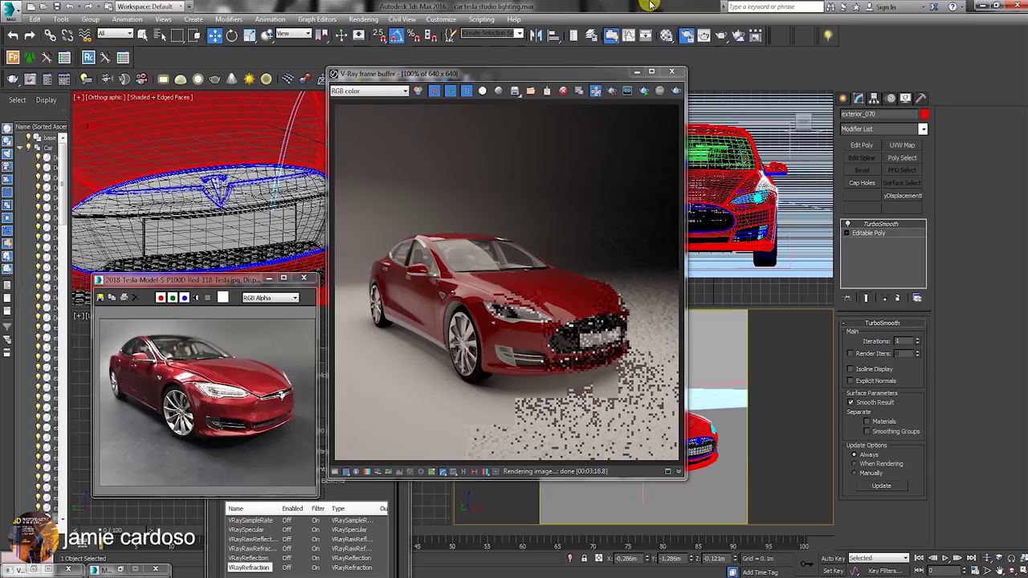
key(8)
drag(759, 178, 522, 58)
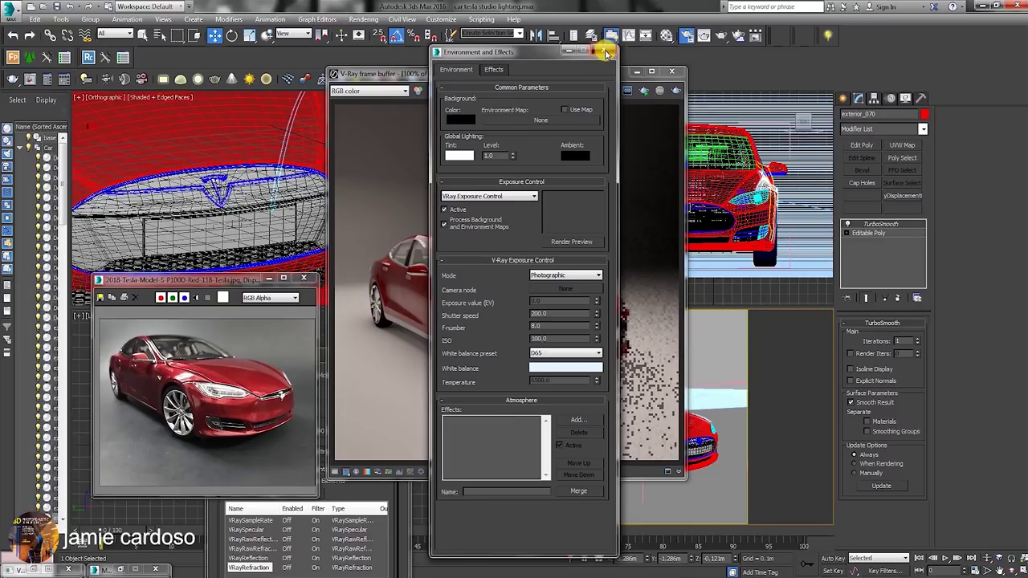
drag(516, 57, 249, 84)
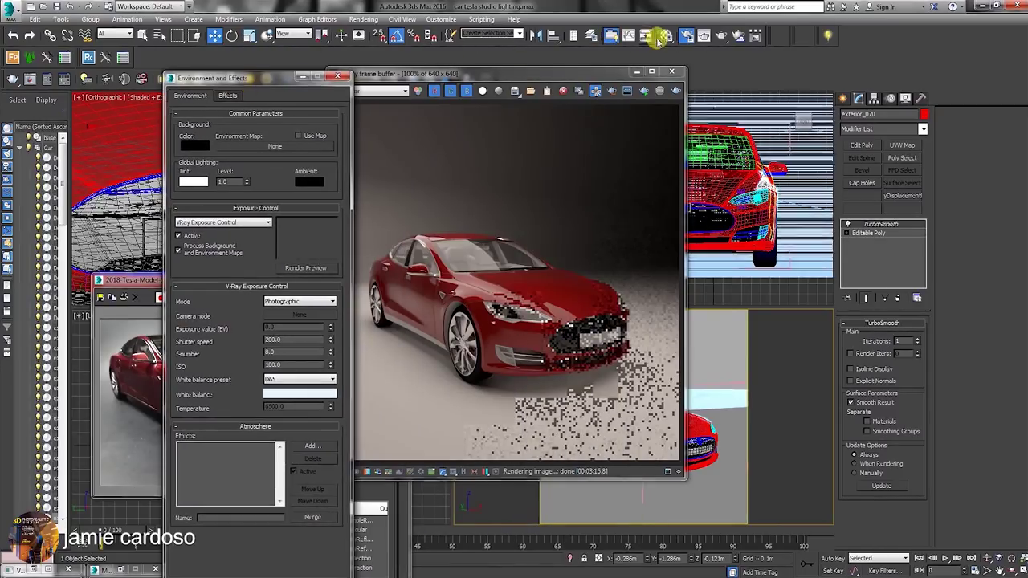
- Open the V-Ray render settings and set the image filter type to Area
click(686, 33)
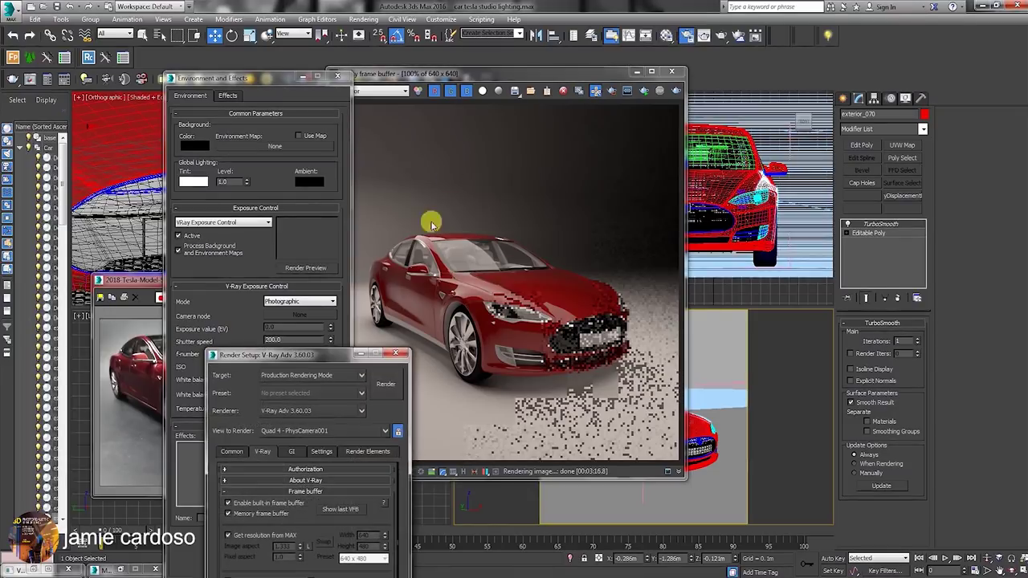
drag(304, 352, 711, 42)
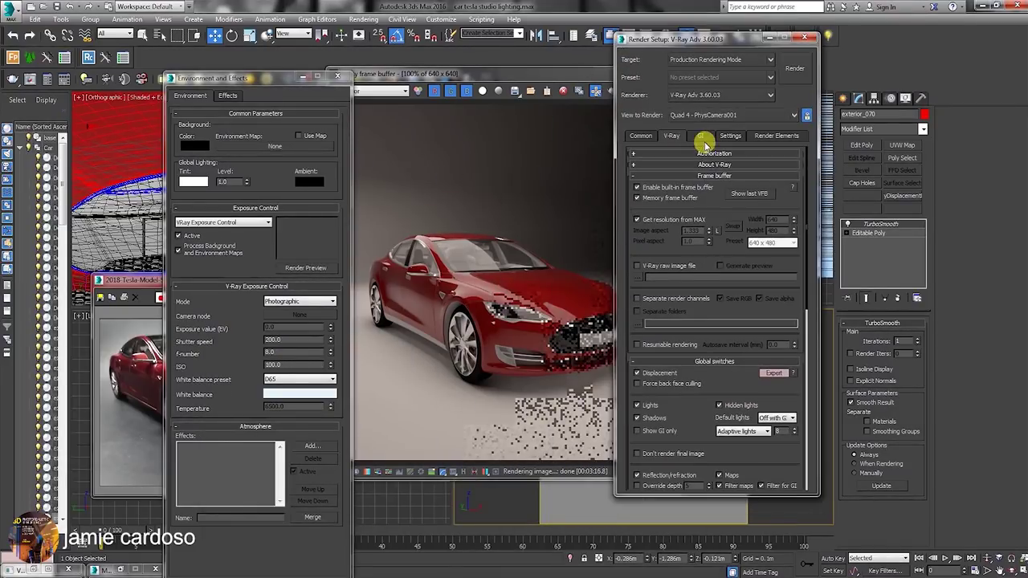
drag(734, 310, 713, 41)
drag(656, 415, 652, 174)
click(709, 259)
click(731, 270)
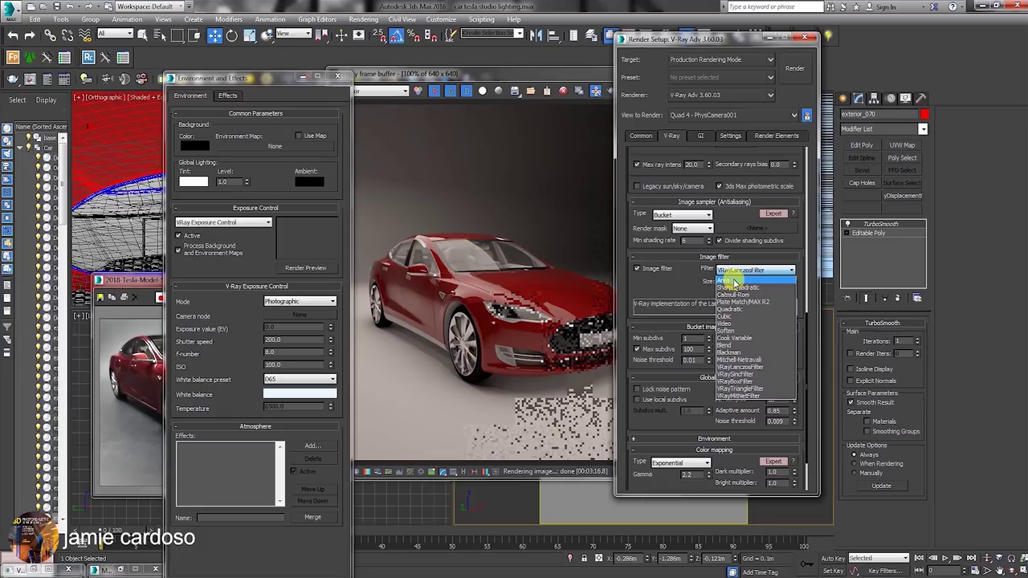
click(733, 283)
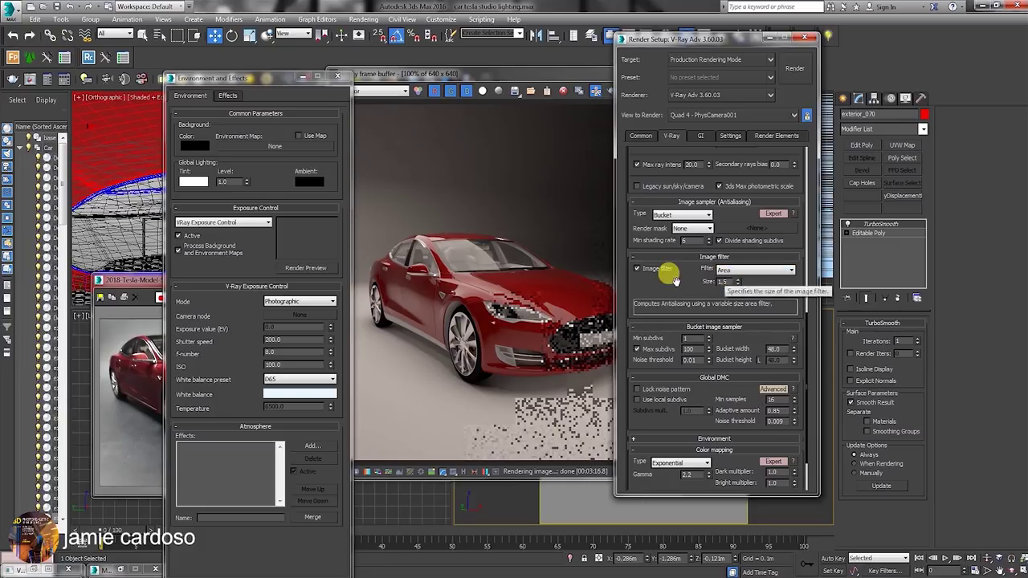
- Enable the V-Ray reflection/refraction environment override and assign a VRayHDRI map to it
scroll(665, 271, down, 2)
click(714, 381)
drag(650, 340, 661, 207)
click(638, 298)
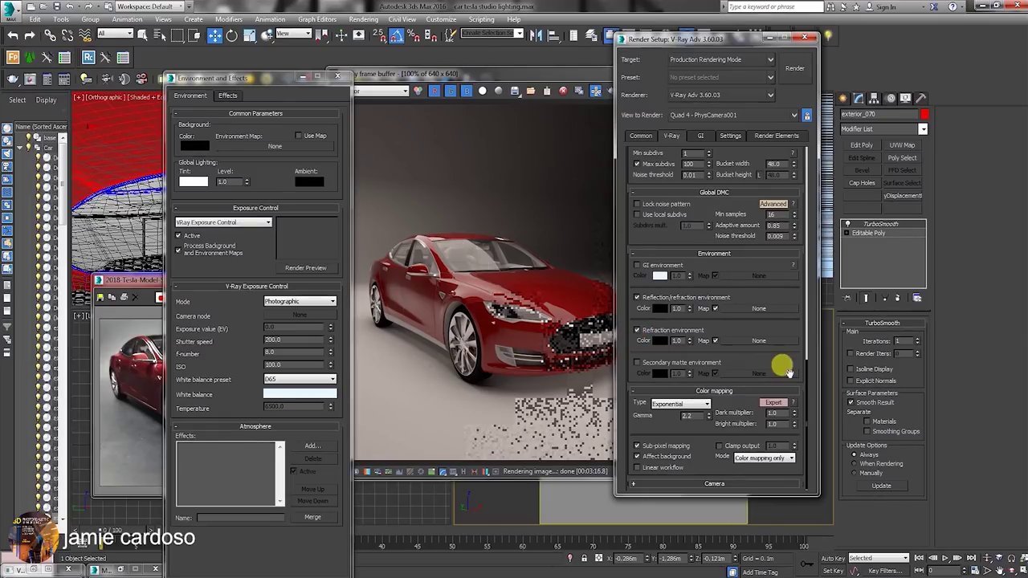
click(742, 310)
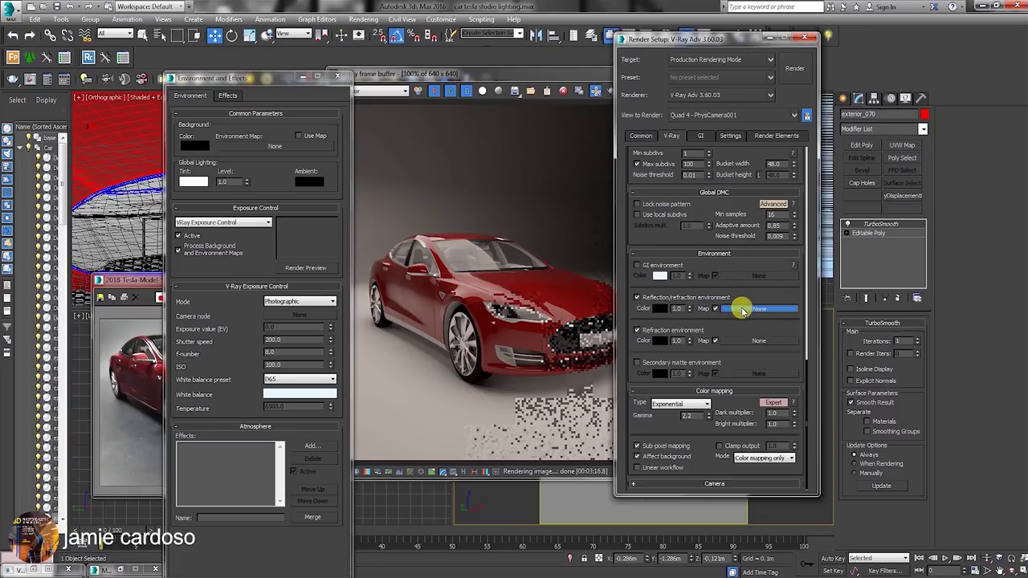
scroll(643, 252, down, 10)
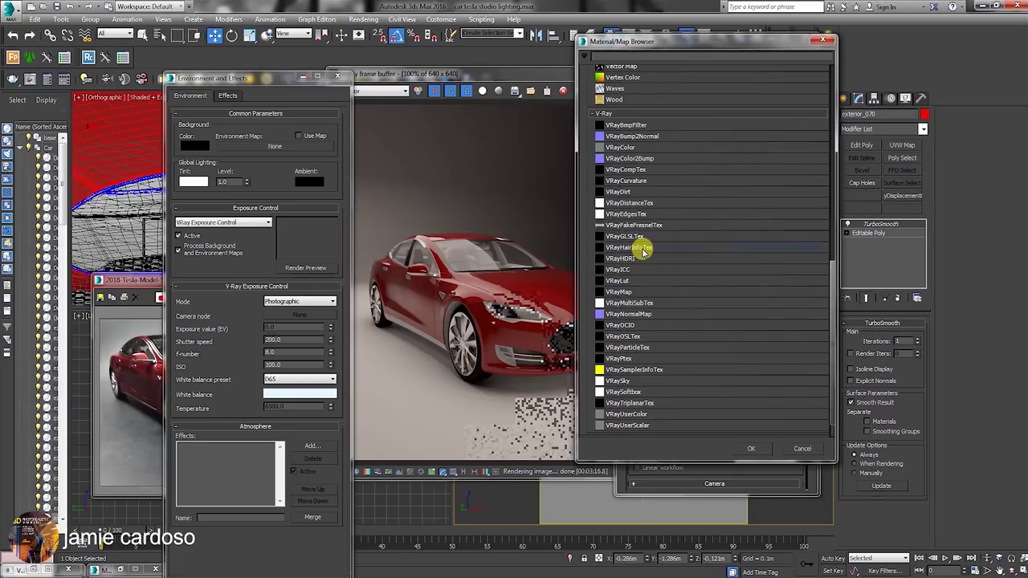
double_click(639, 258)
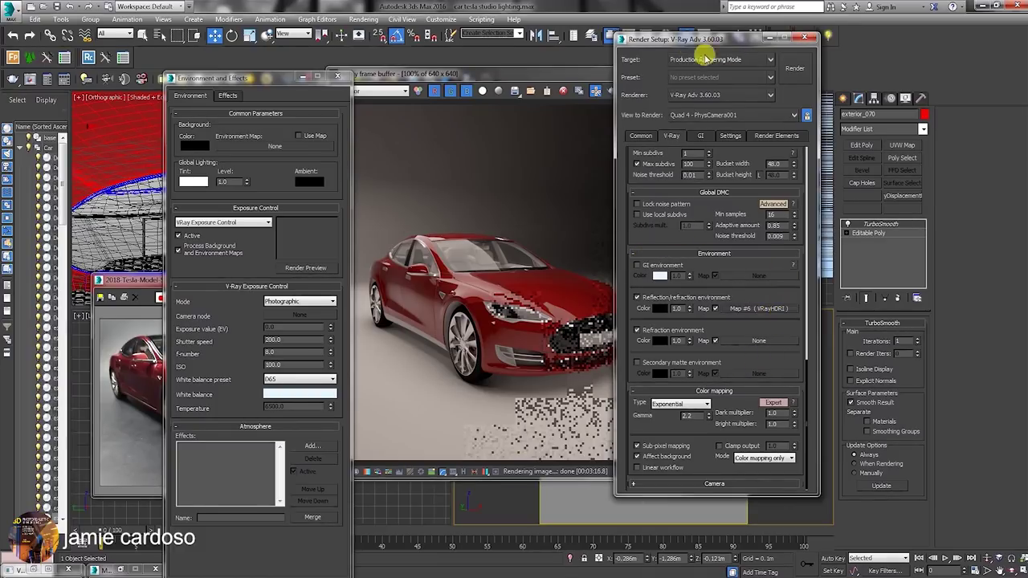
- Instance the reflection environment's VRayHDRI map into an empty Material Editor slot and name it Reflection
drag(695, 41, 756, 51)
click(665, 36)
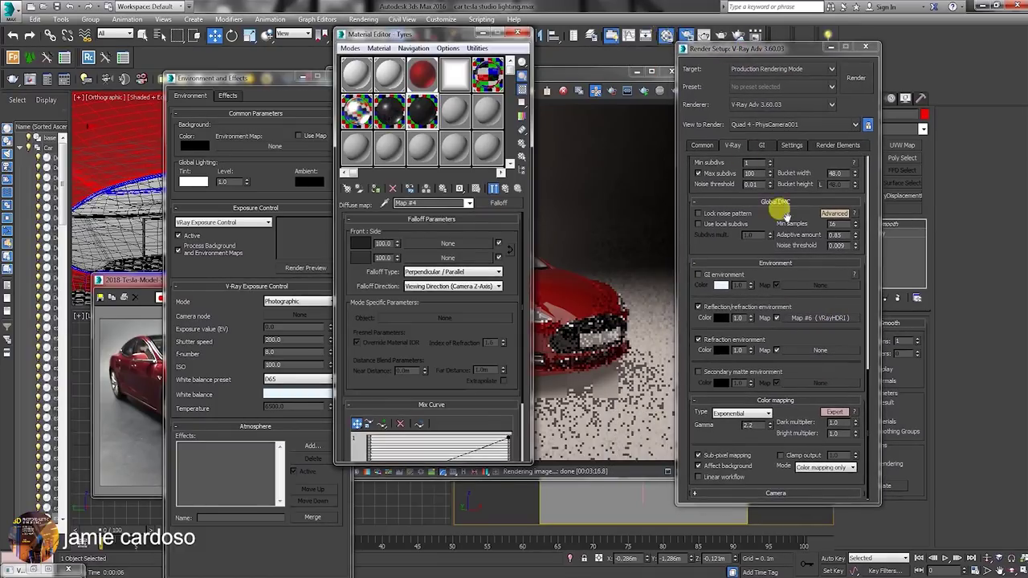
drag(820, 321, 454, 119)
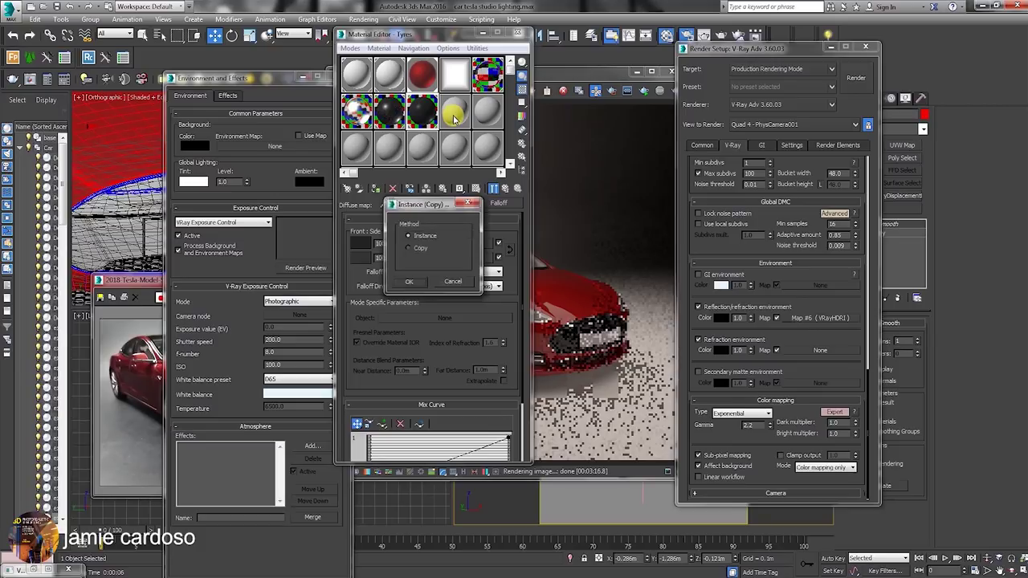
click(409, 281)
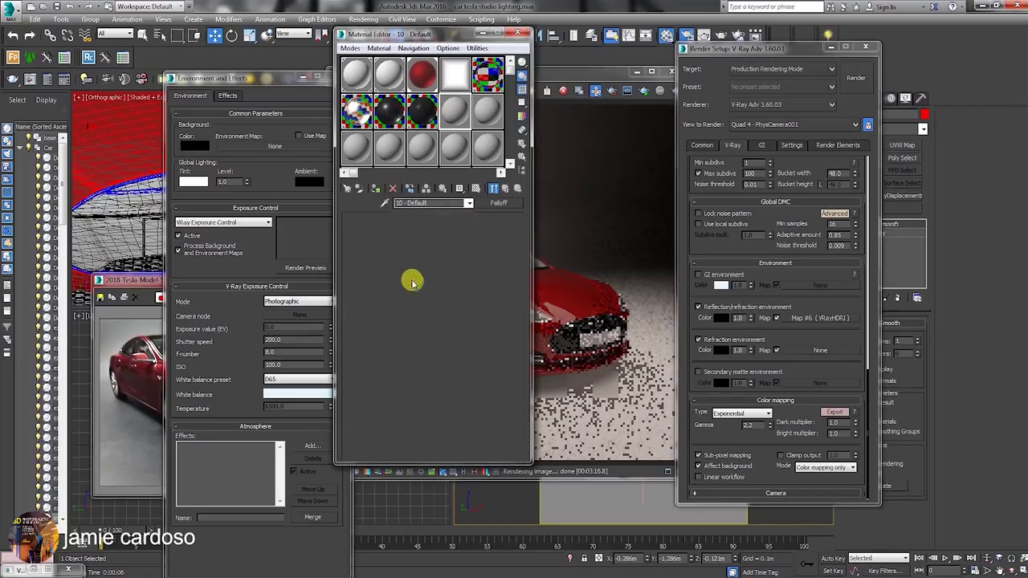
text(Reflection)
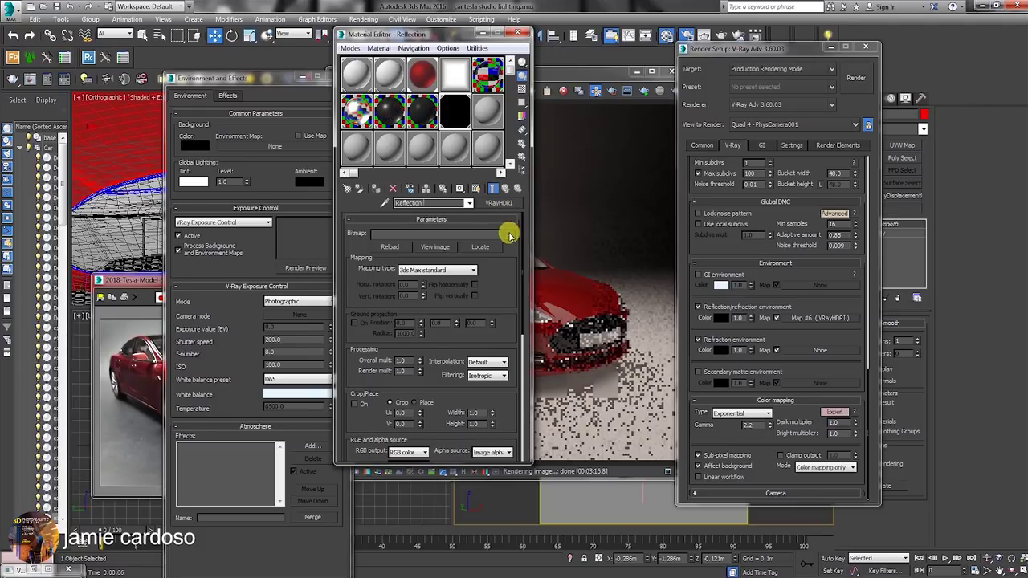
- Load the TexturesCom_HDRPanorama0022_trainstation_hallway_16K_hdri_sphere EXR as the Reflection map's bitmap, previewing it at exposure 5
click(509, 232)
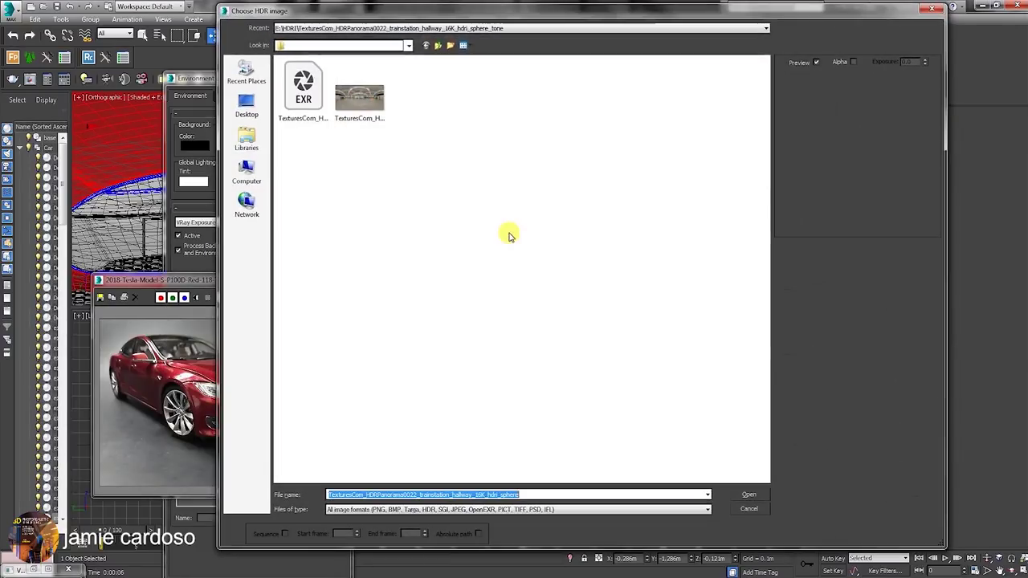
click(303, 86)
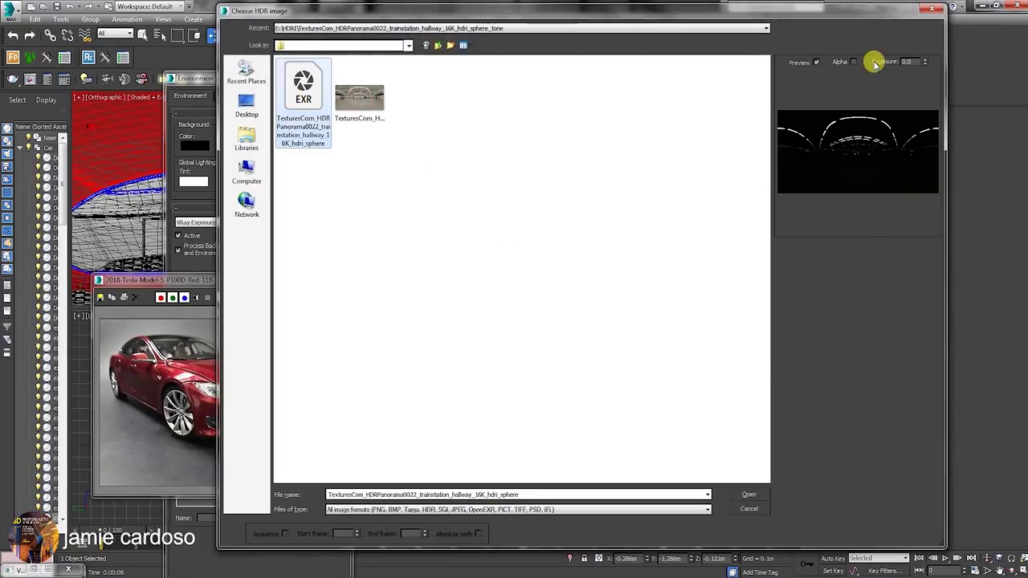
double_click(906, 61)
text(5)
key(Return)
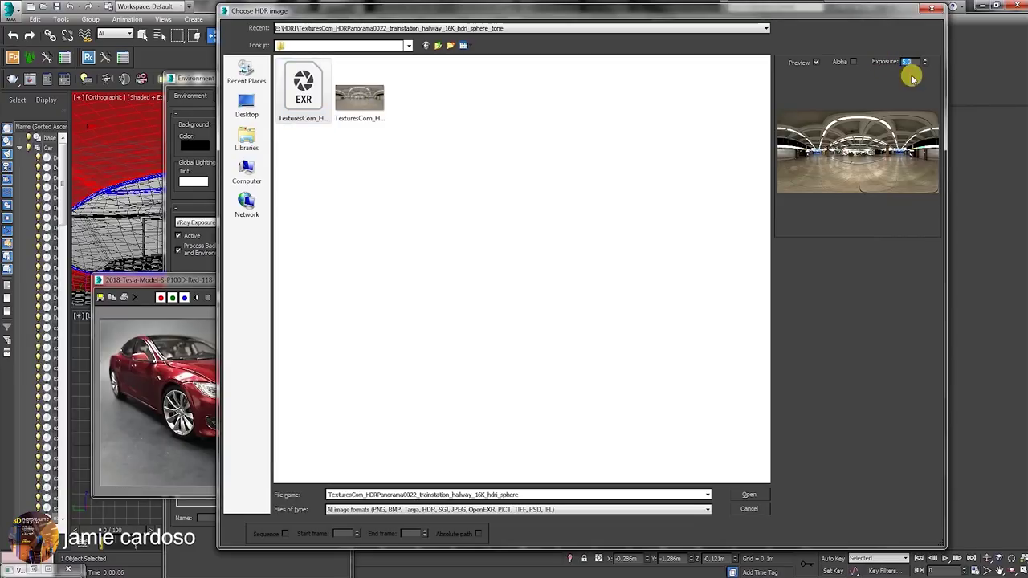
click(755, 495)
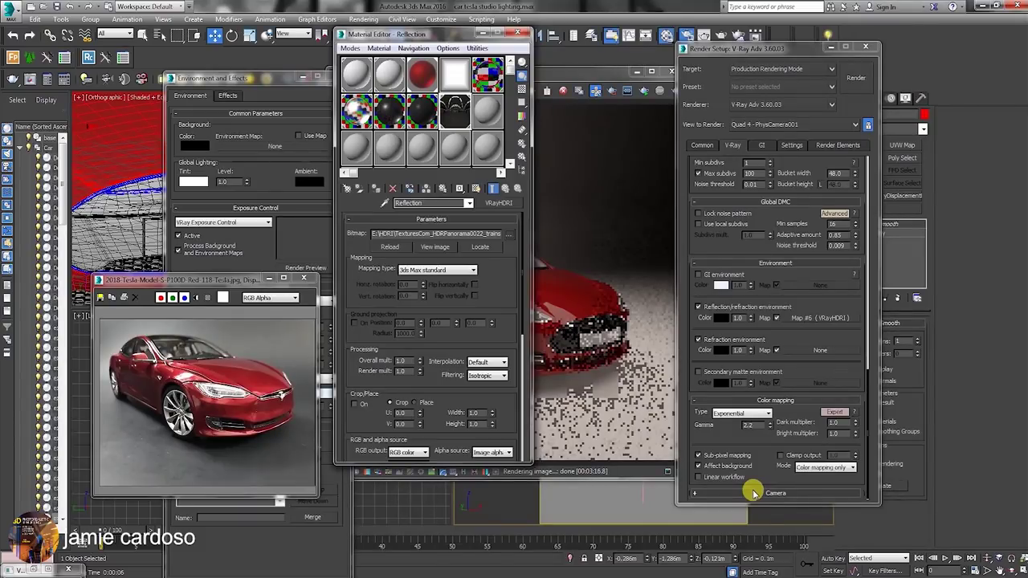
- Set the Reflection map's mapping type to Spherical and its overall multiplier to 30
click(425, 271)
click(425, 293)
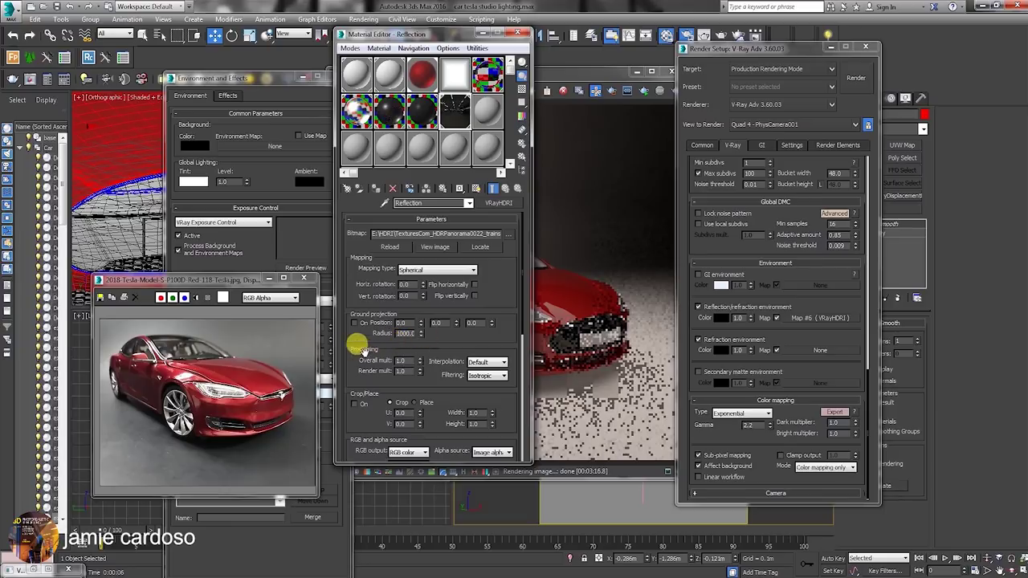
drag(411, 361, 340, 358)
text(30)
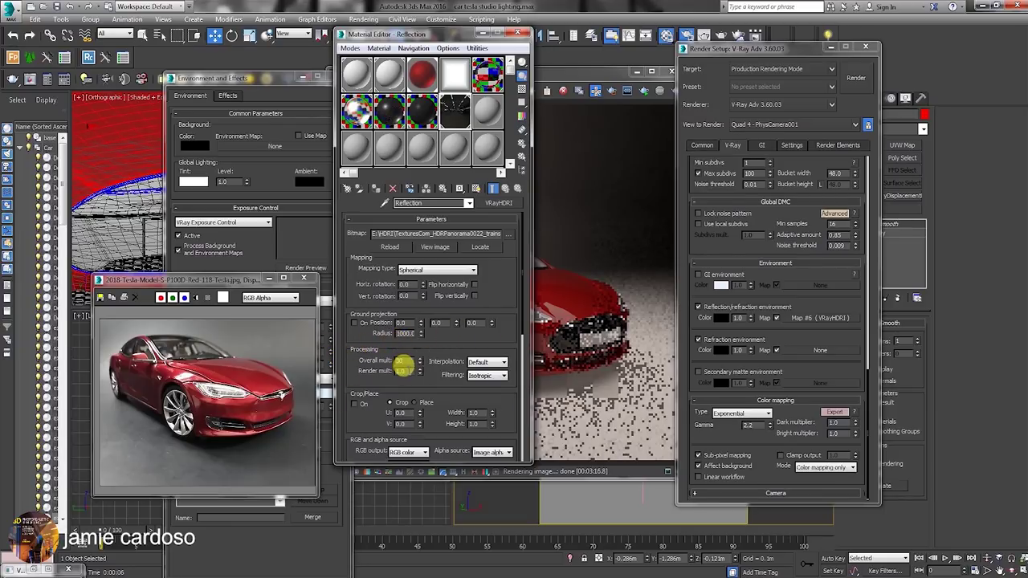
key(Tab)
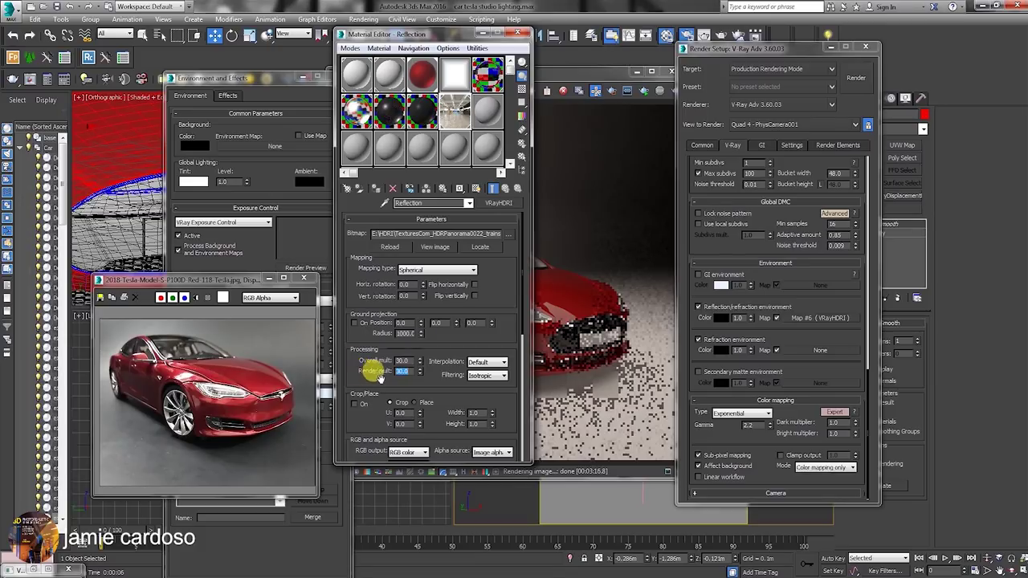
- Assign the Reflection VRayHDRI map to the refraction environment override and render the car
drag(449, 32, 532, 32)
drag(827, 318, 827, 357)
click(751, 302)
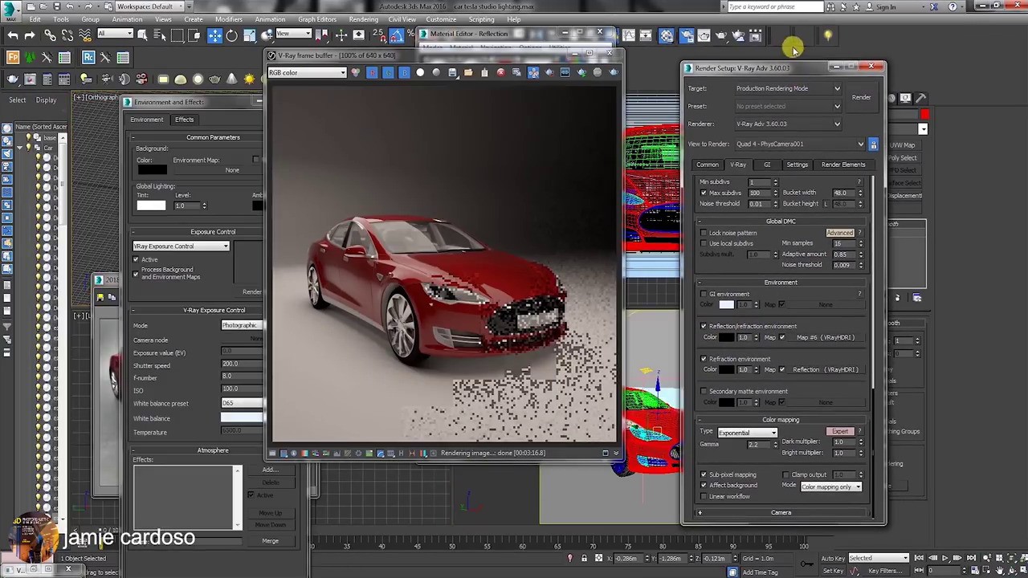
click(723, 35)
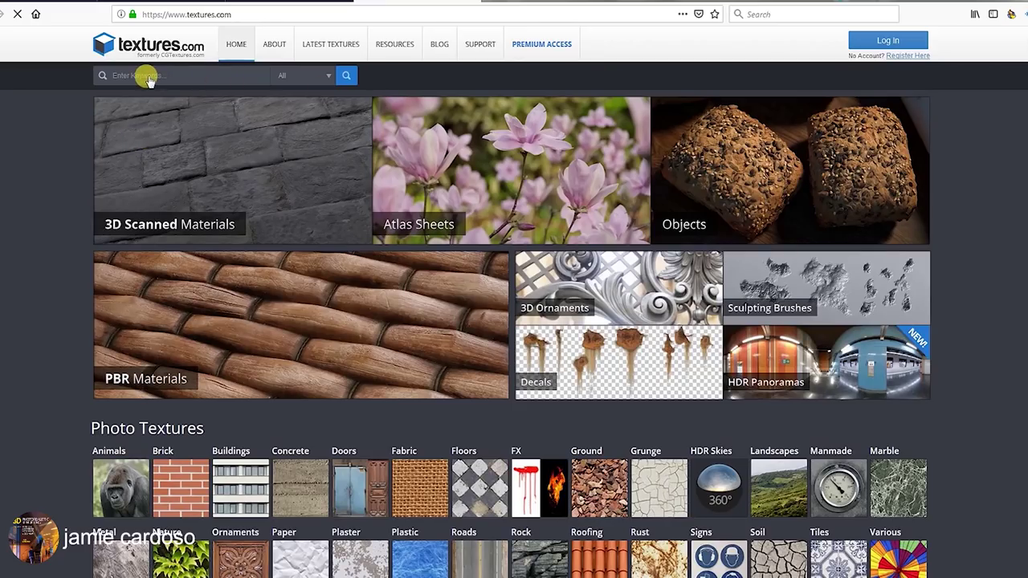
- Browse the HDR panoramas on textures.com and examine the image formats and sizes offered for HDR Panorama 022, Trainstation Hallway
click(776, 359)
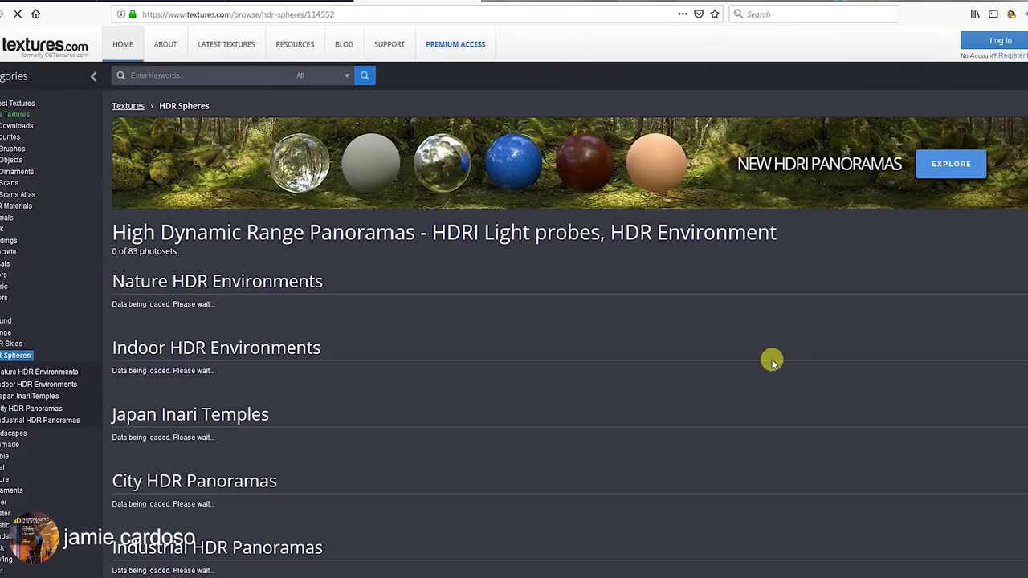
scroll(542, 449, down, 3)
scroll(542, 449, down, 15)
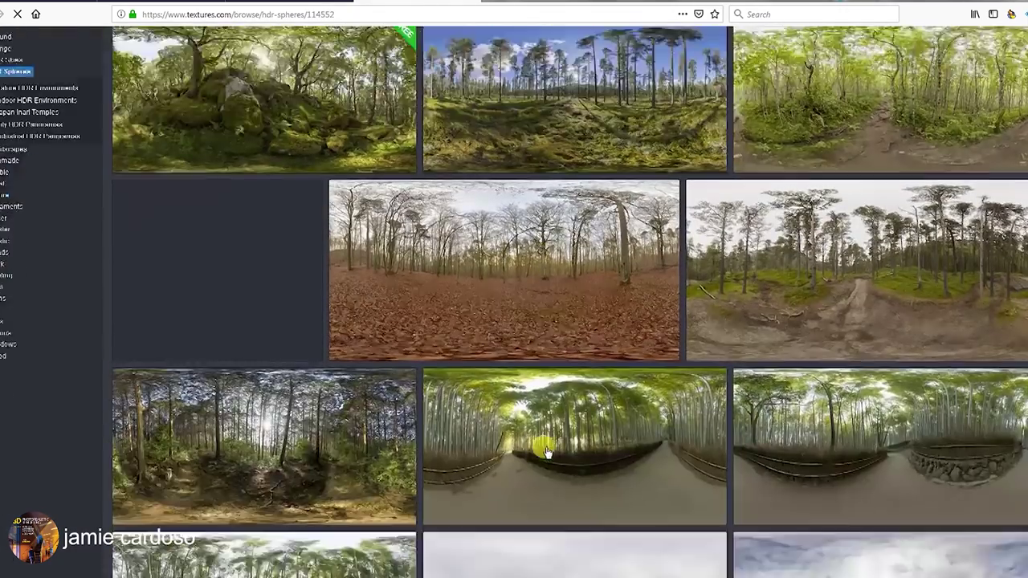
scroll(564, 458, down, 15)
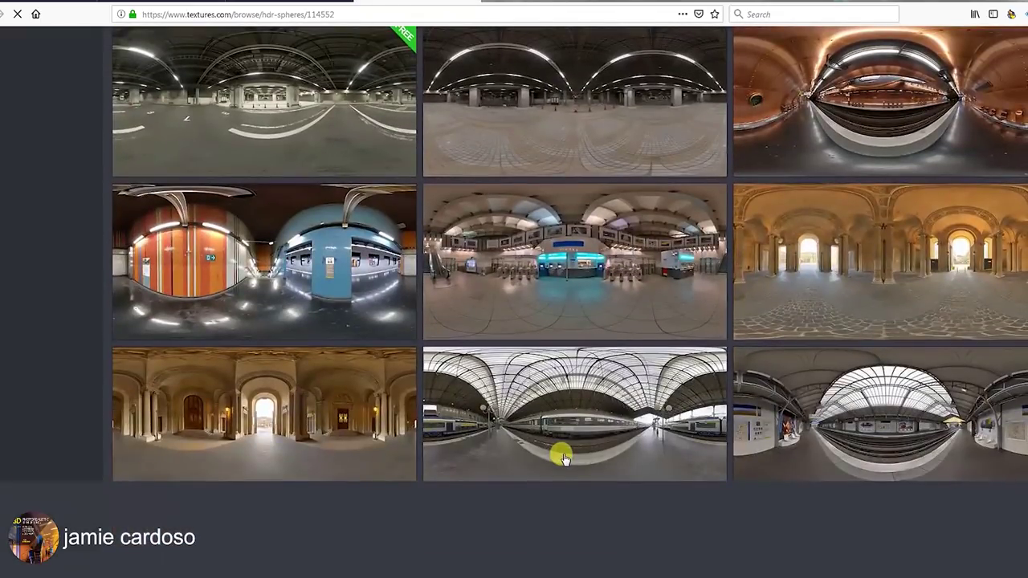
scroll(563, 458, down, 4)
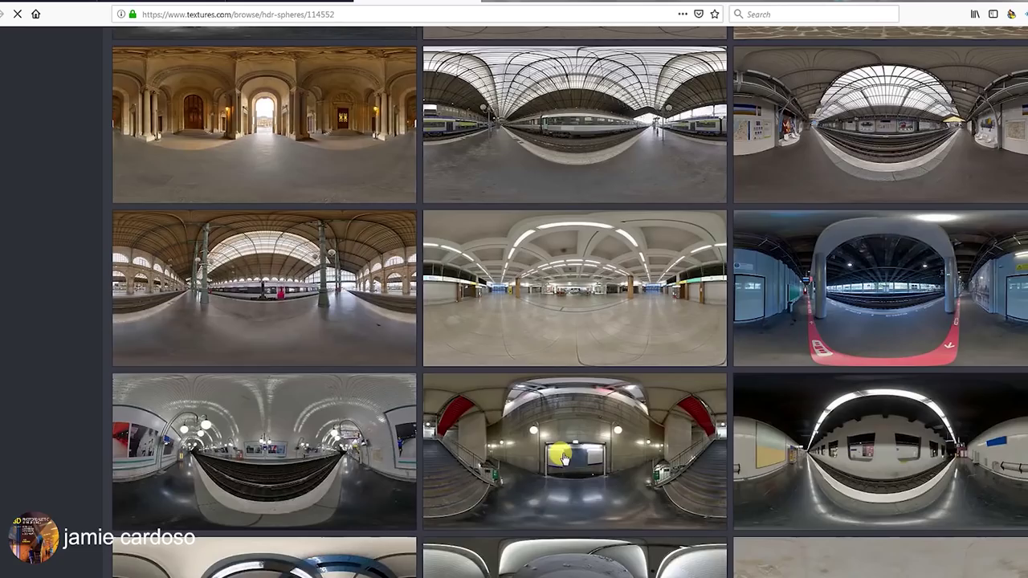
click(554, 266)
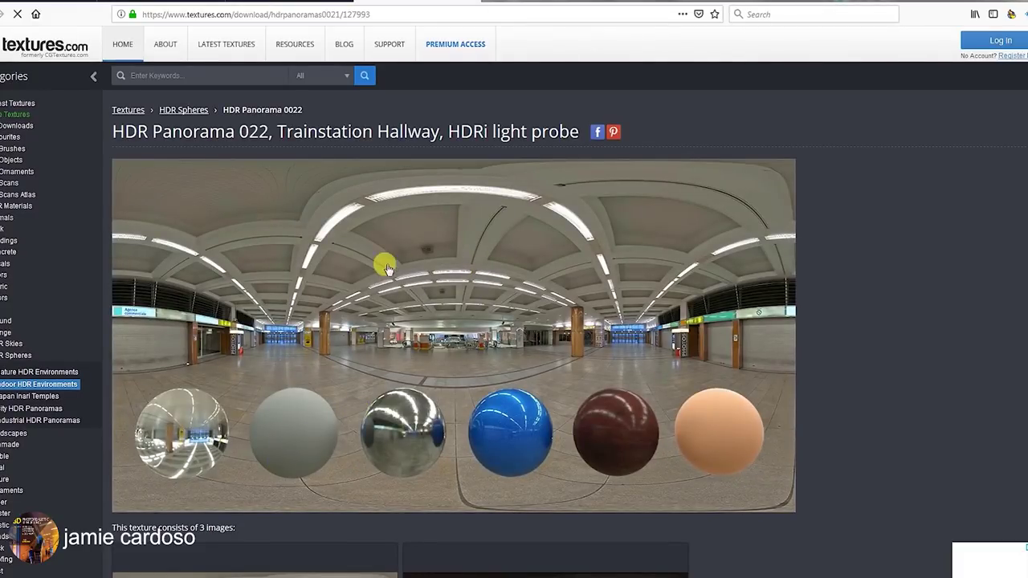
scroll(385, 268, down, 6)
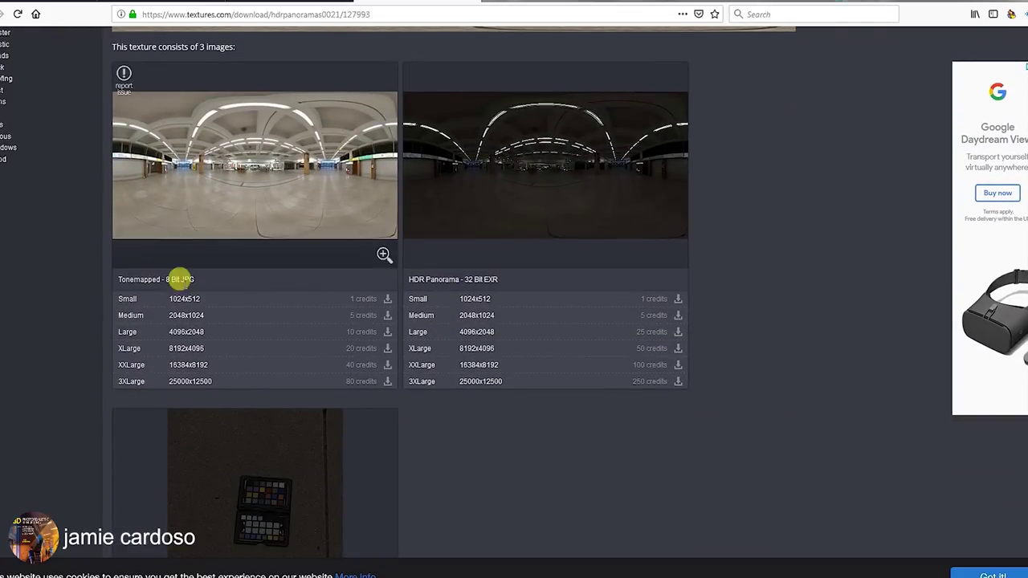
scroll(183, 365, up, 1)
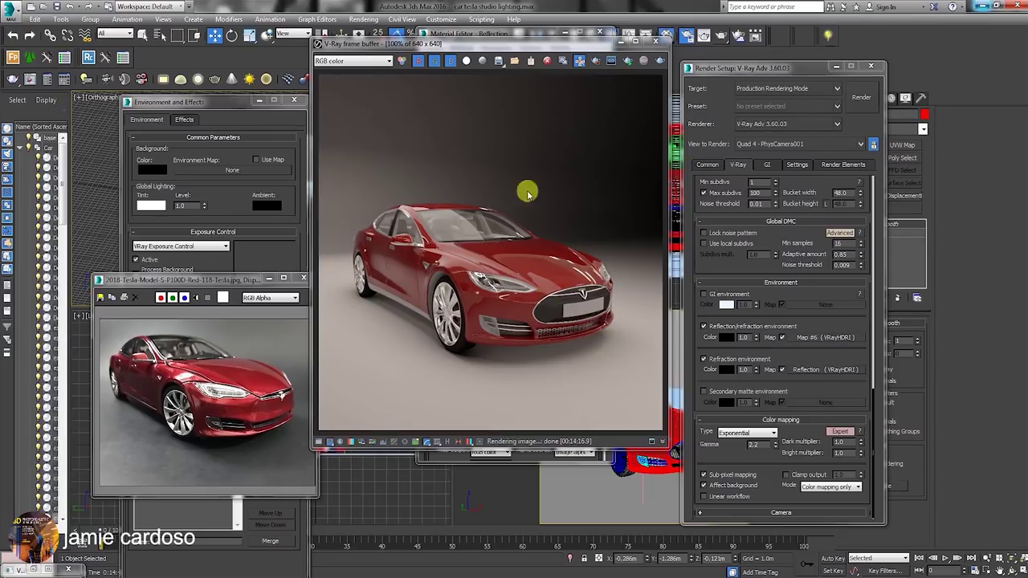
- Bring the Material Editor beside the finished render and turn the next unused sample slot into a VRayMtl
drag(537, 44, 663, 57)
click(522, 36)
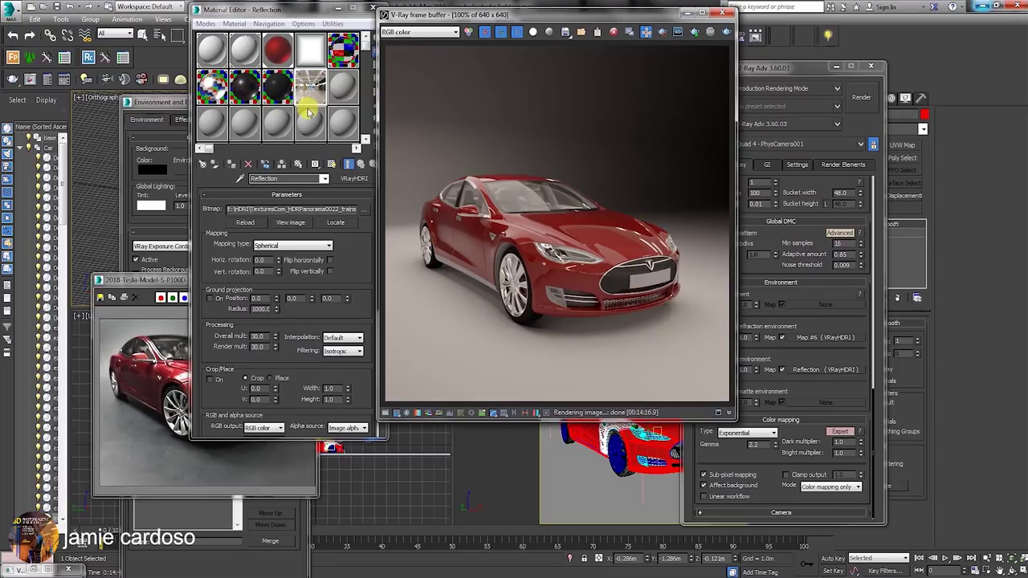
click(347, 119)
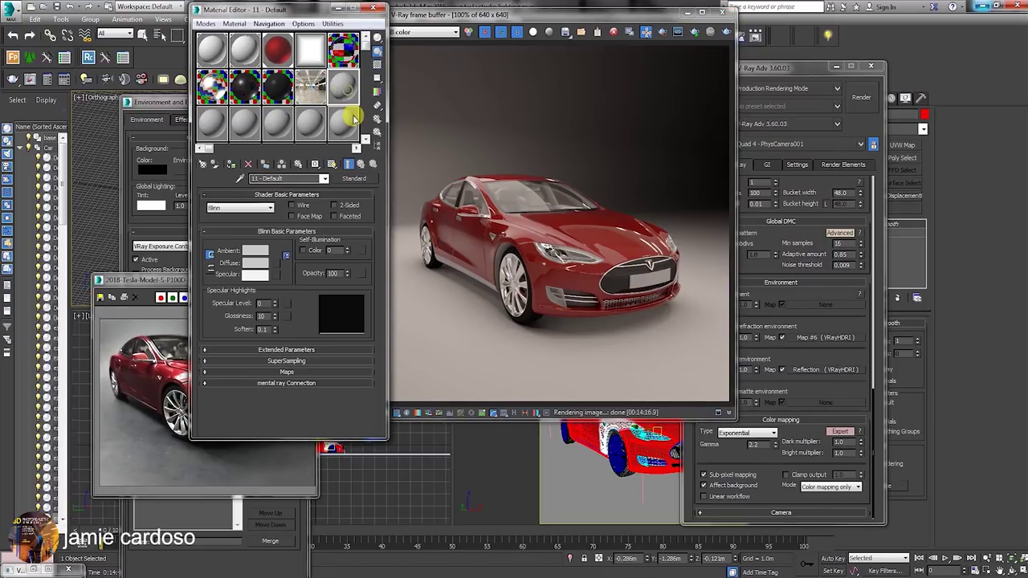
click(354, 178)
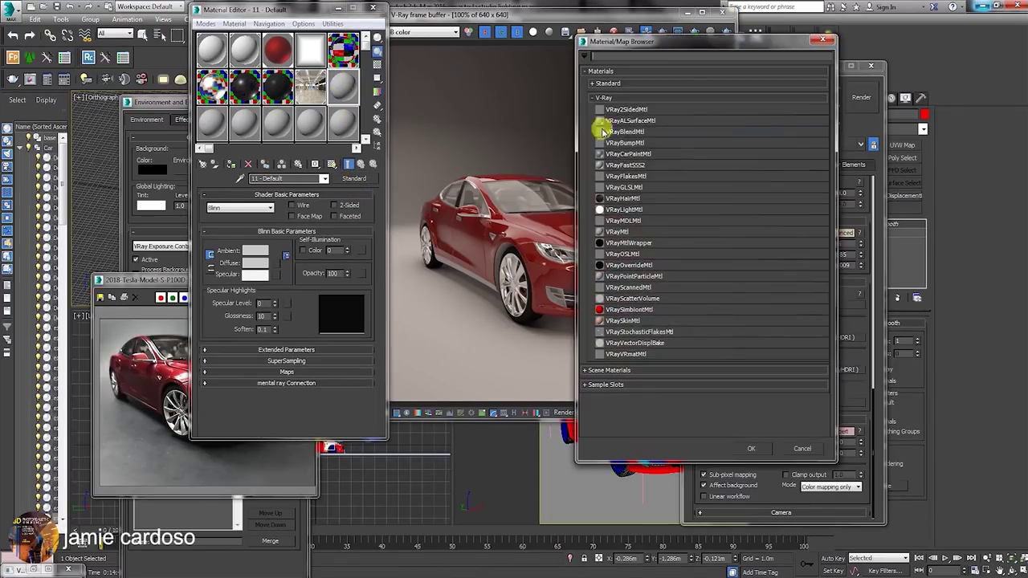
double_click(621, 232)
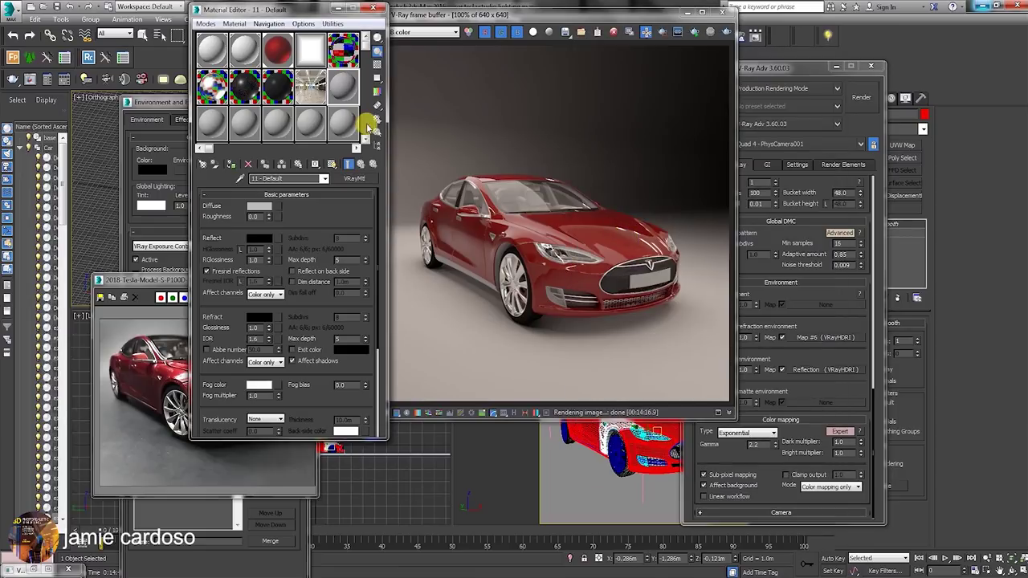
- Turn off Fresnel reflections on the new VRayMtl and set its BRDF type to Ward
click(206, 270)
drag(282, 383, 284, 284)
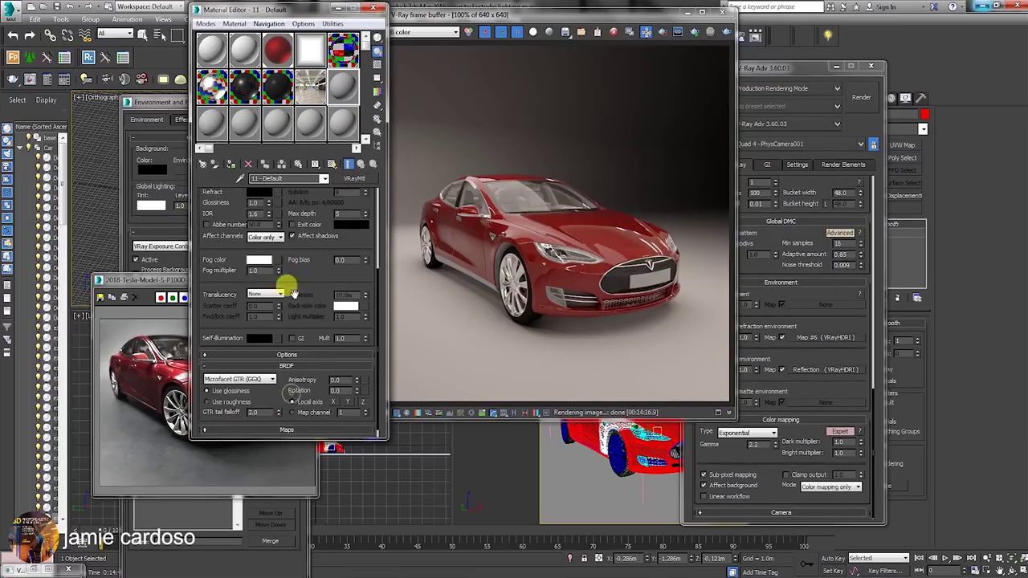
click(238, 382)
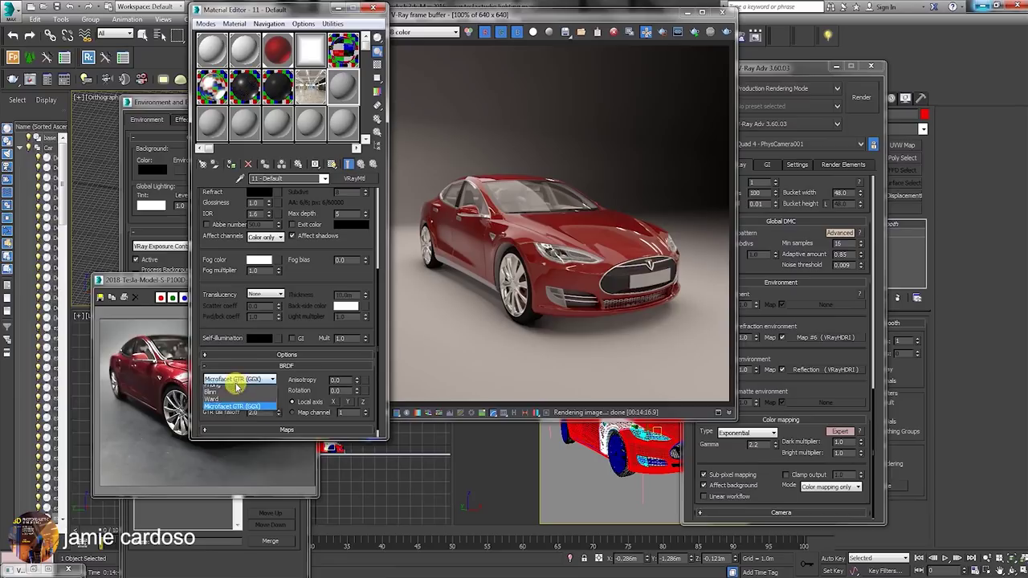
click(224, 406)
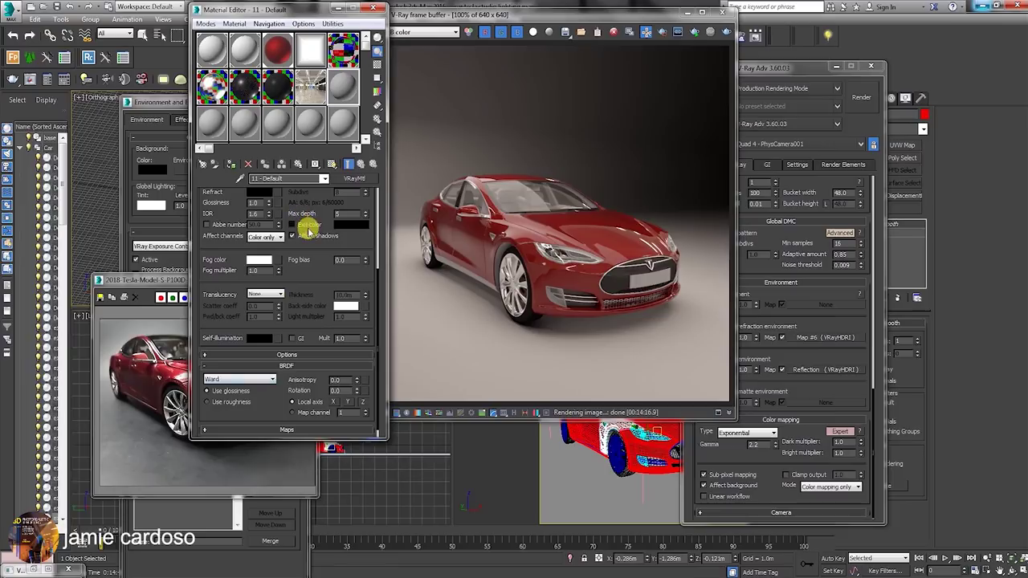
- Set the material's reflection colour to dark grey, its highlight glossiness to 0.84 and its reflection glossiness to 0.91
scroll(305, 201, up, 5)
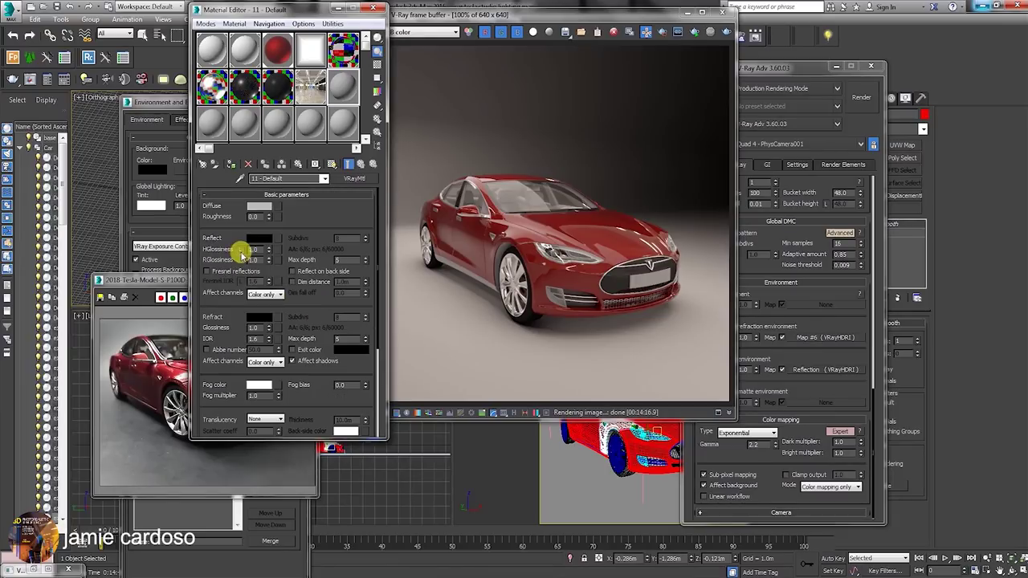
click(258, 238)
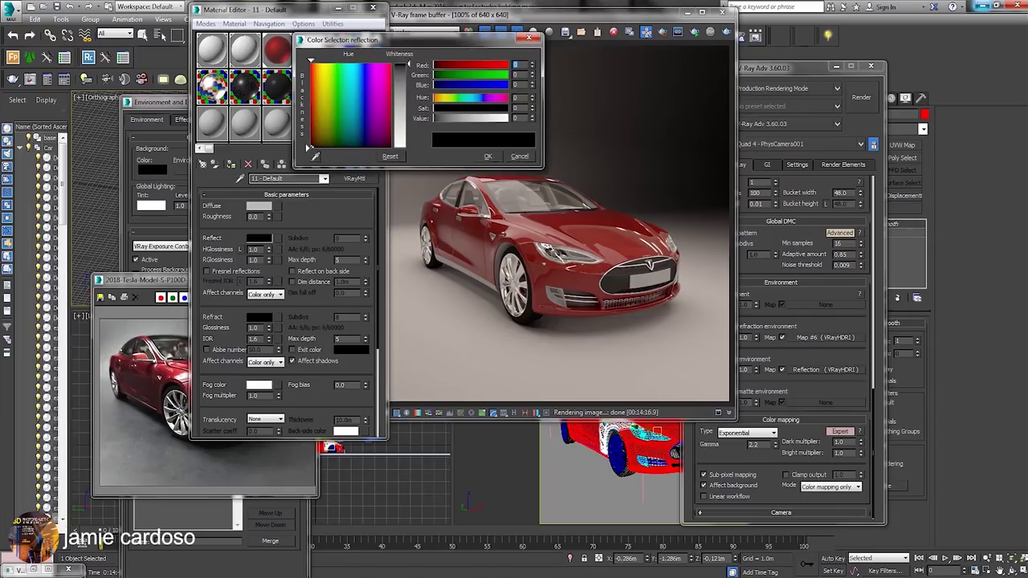
drag(435, 118, 435, 118)
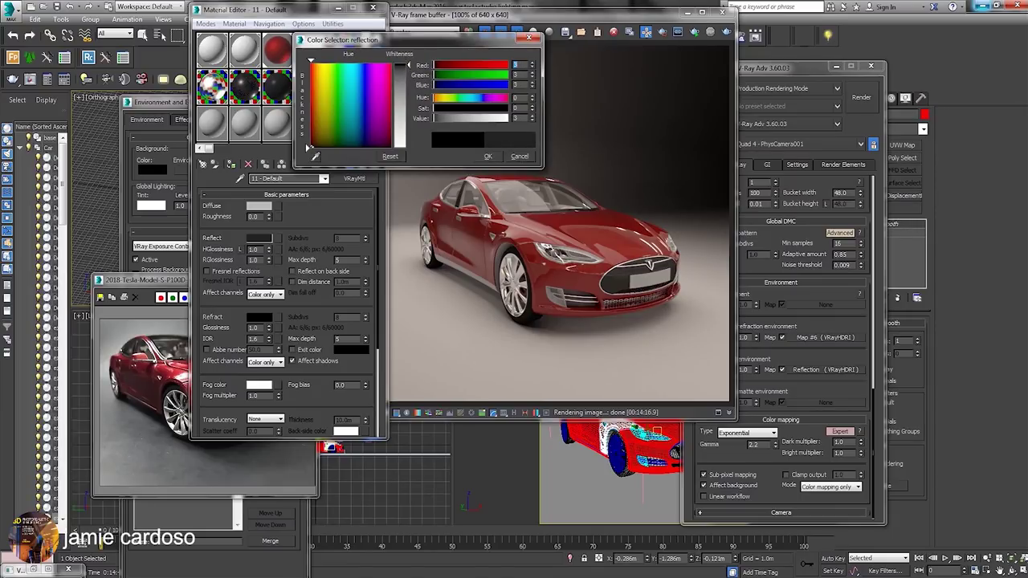
click(486, 156)
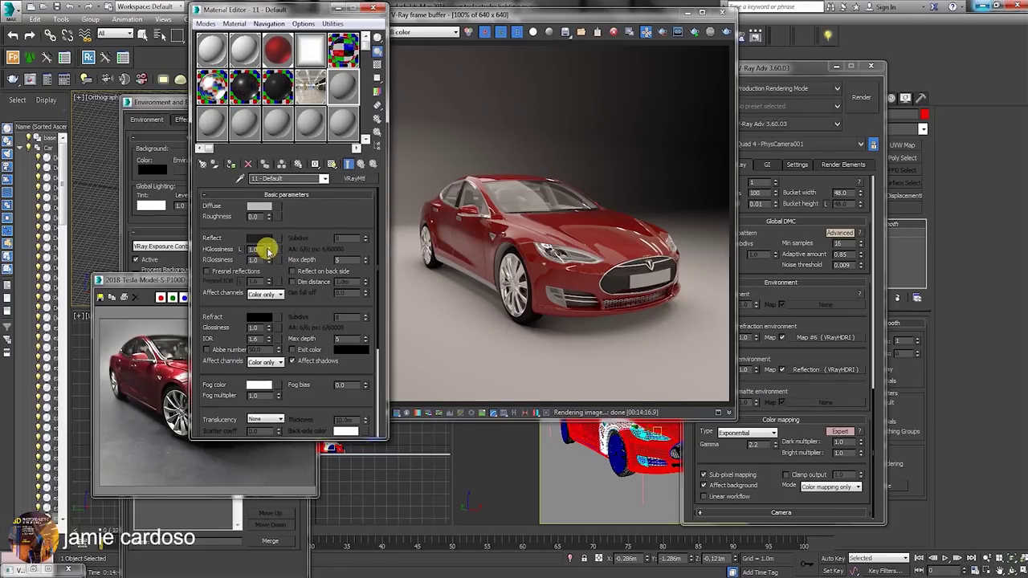
drag(270, 253, 269, 257)
drag(269, 261, 268, 264)
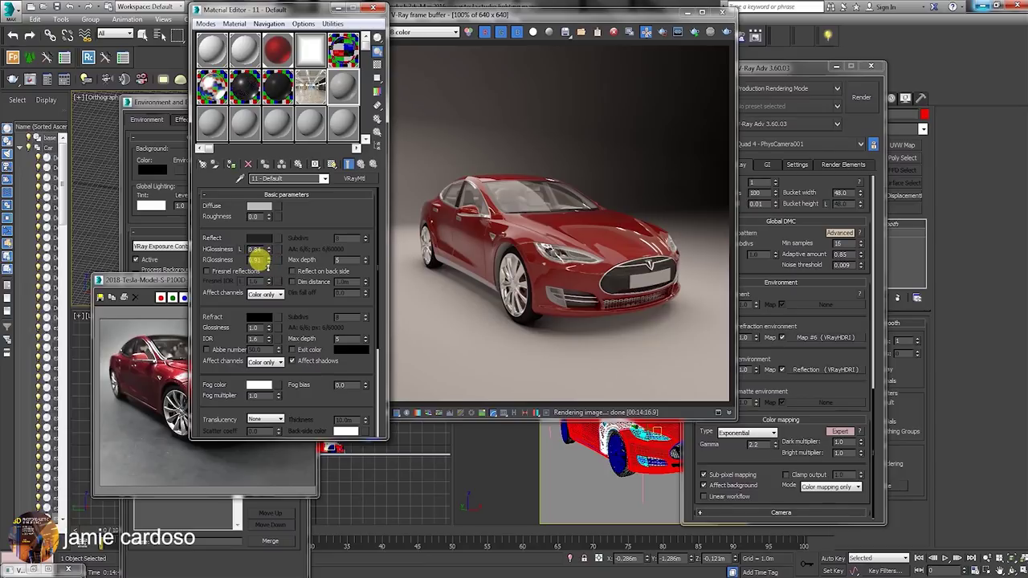
- Preview the material in an enlarged window with a checkered background and raise its reflection glossiness to 0.95
double_click(344, 83)
drag(379, 60, 514, 56)
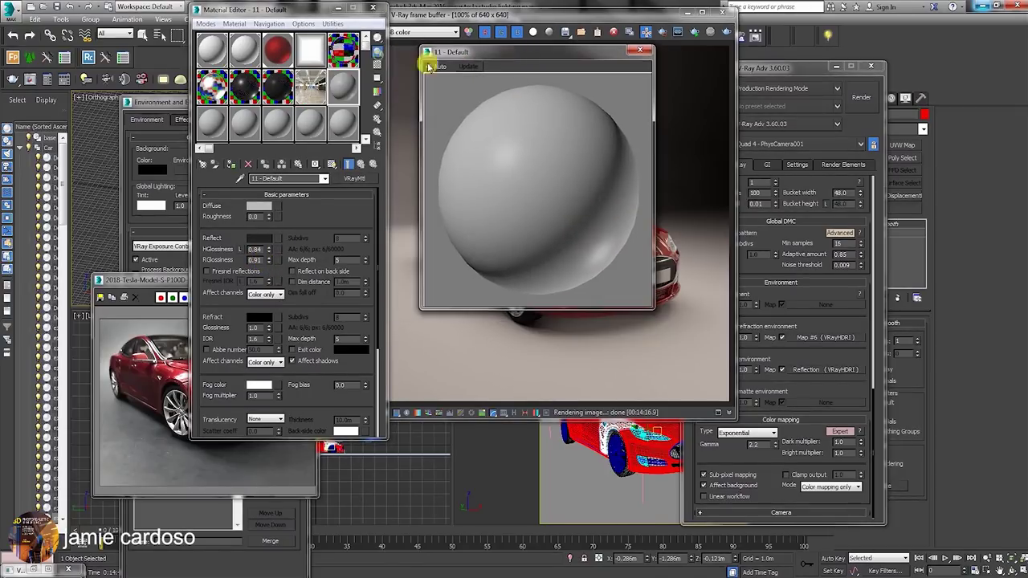
click(377, 66)
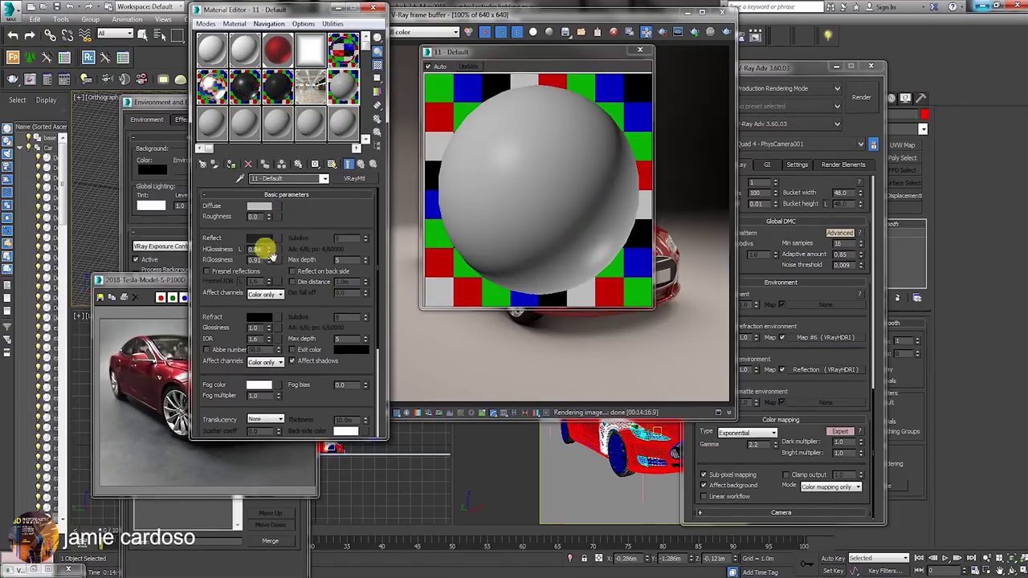
drag(268, 261, 267, 260)
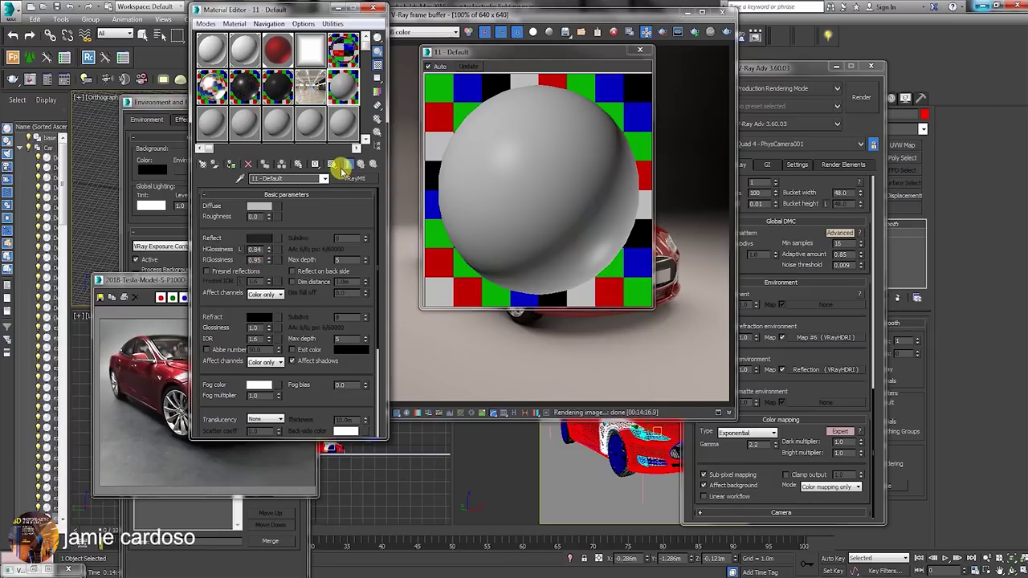
- Lighten the material's reflection colour to grey value 109, with reflection glossiness 0.78 and highlight glossiness 0.98
click(259, 239)
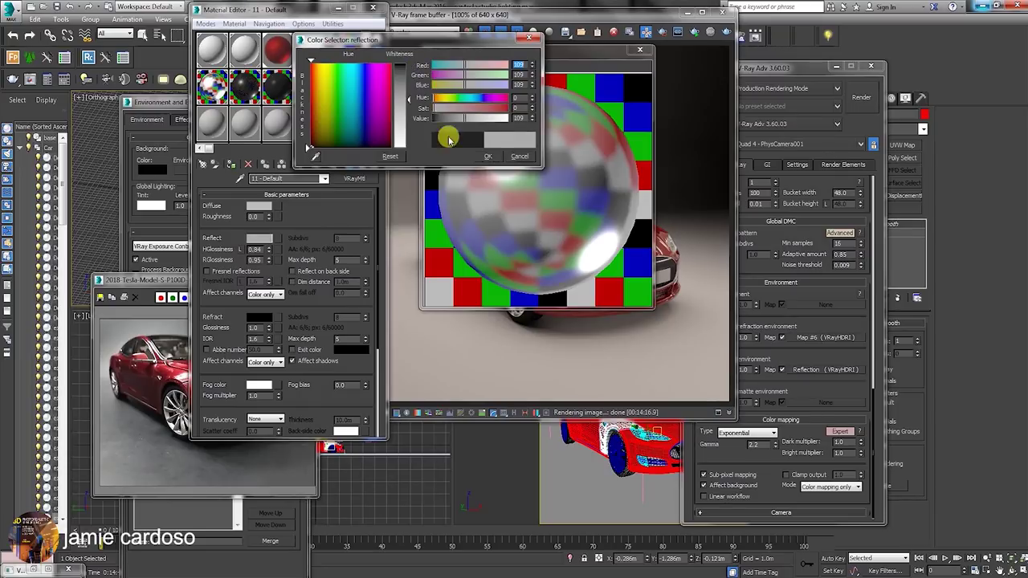
click(488, 155)
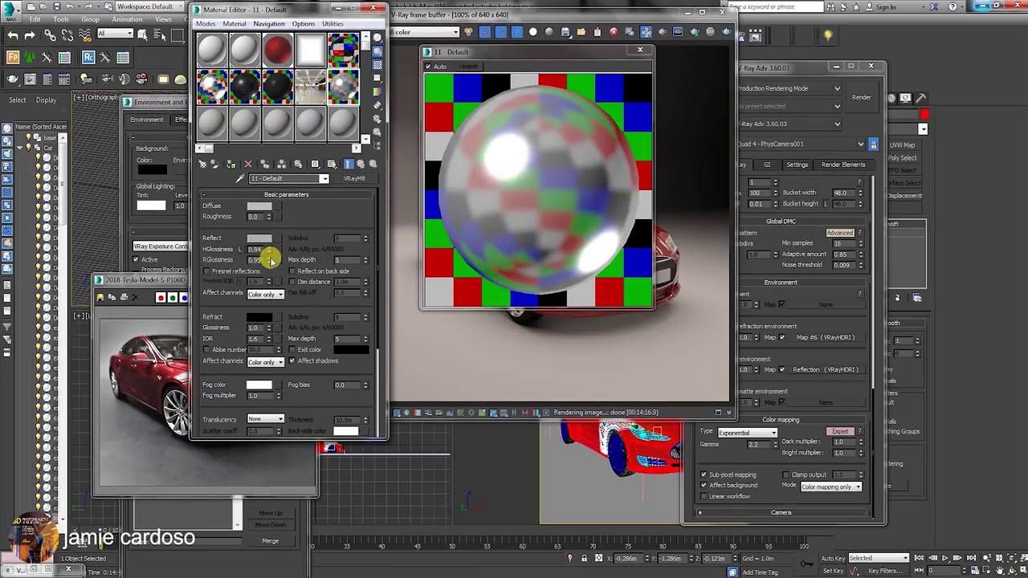
drag(270, 256, 267, 273)
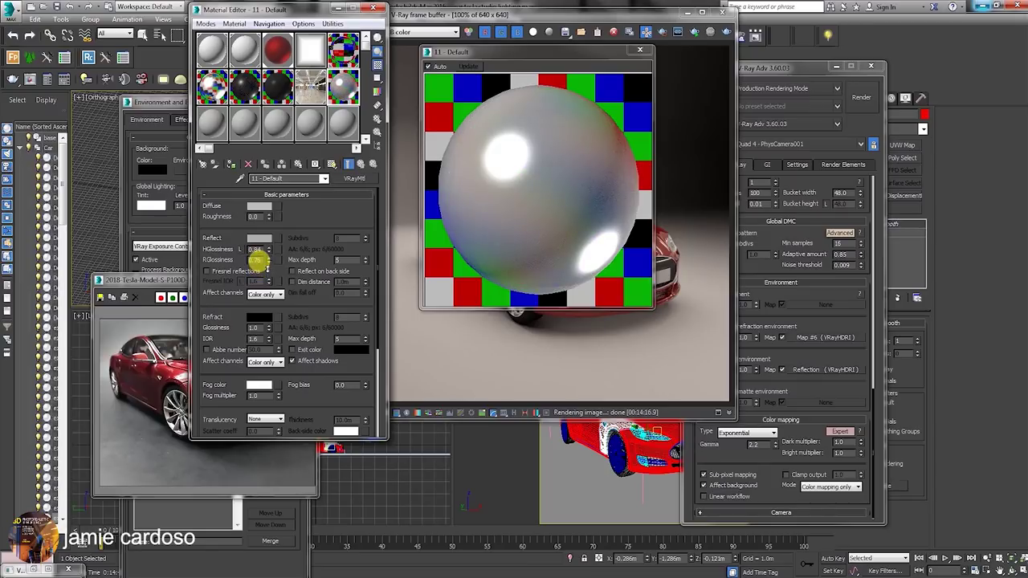
drag(267, 267, 262, 238)
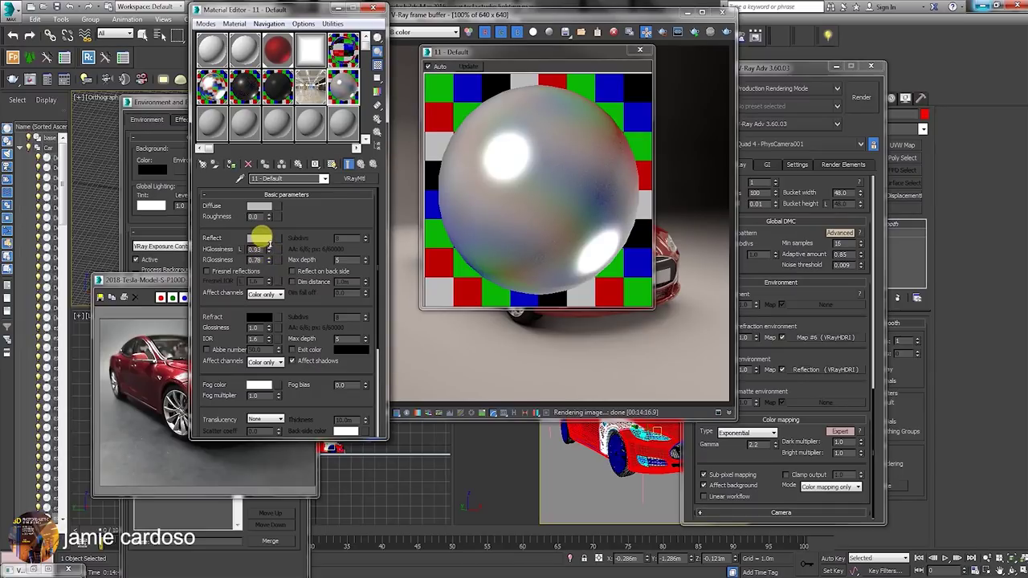
drag(270, 249, 269, 246)
- Load the Number 2 image as the diffuse bitmap, show it shaded in the viewport and view the full image
click(278, 213)
click(275, 208)
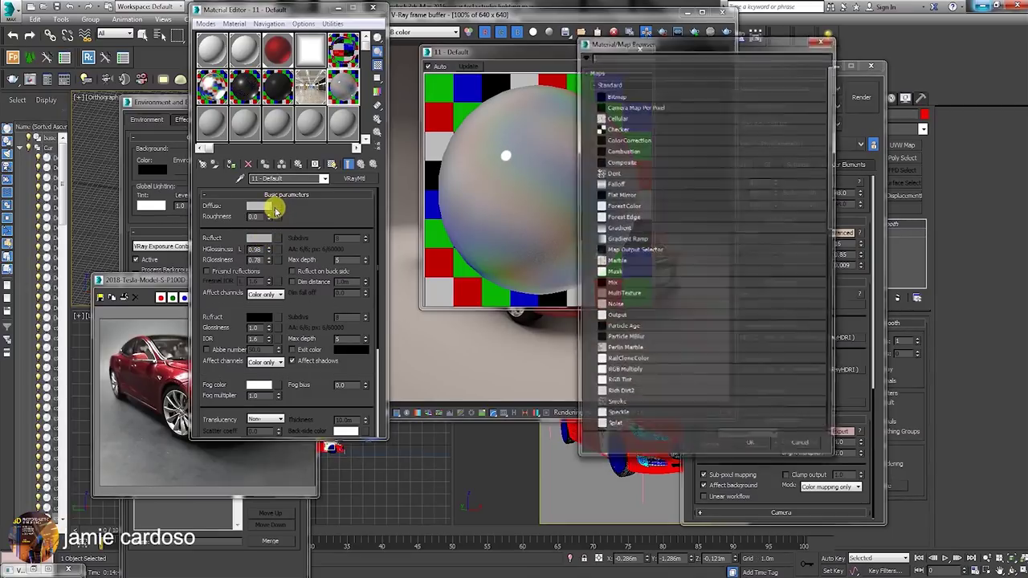
double_click(623, 96)
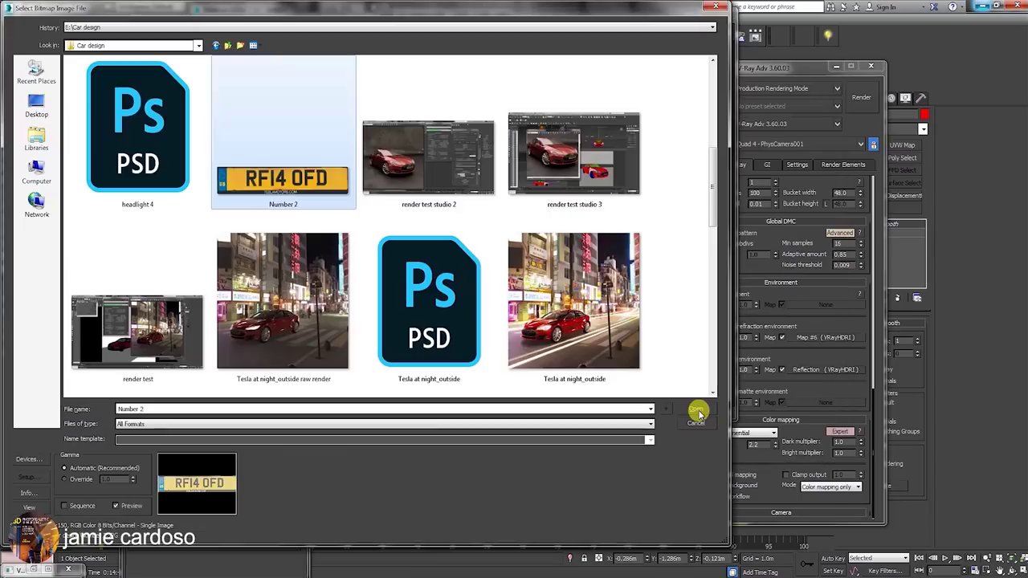
click(695, 411)
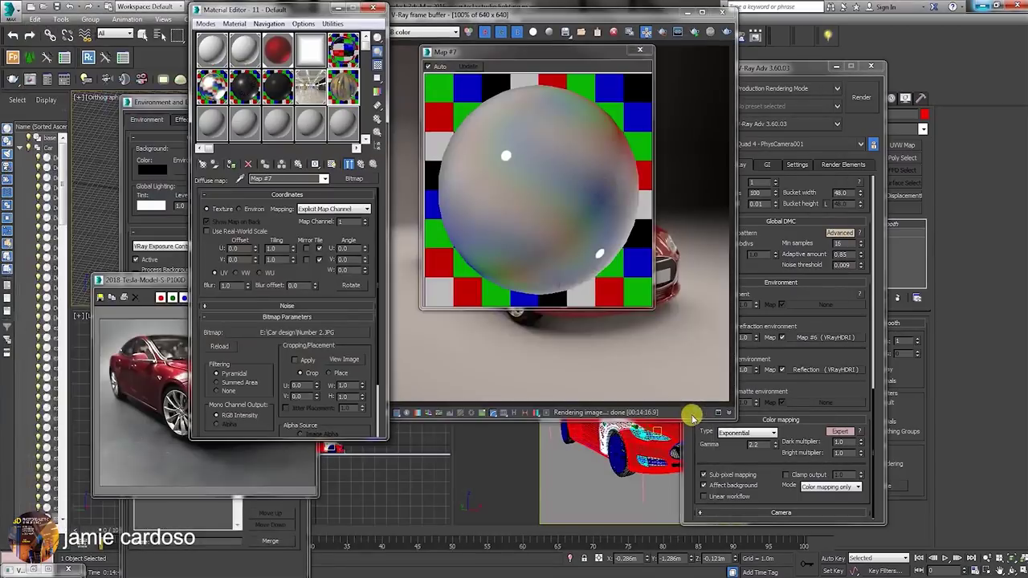
click(330, 164)
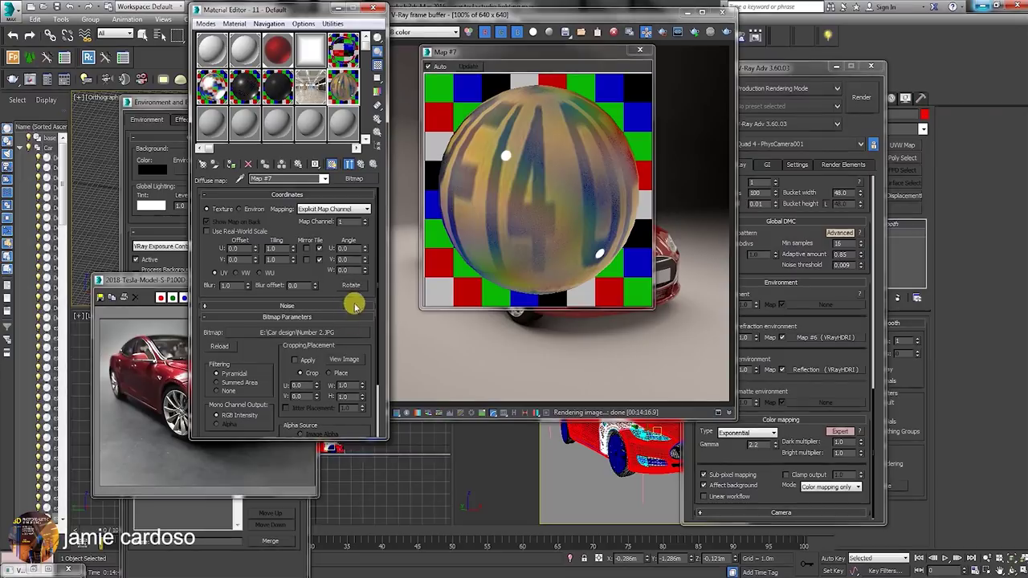
click(351, 361)
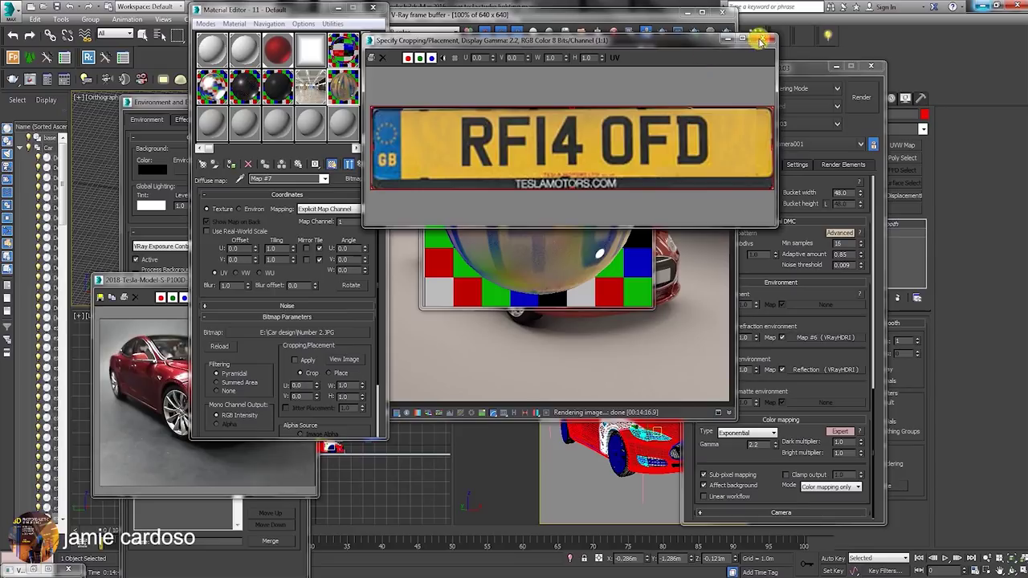
click(763, 38)
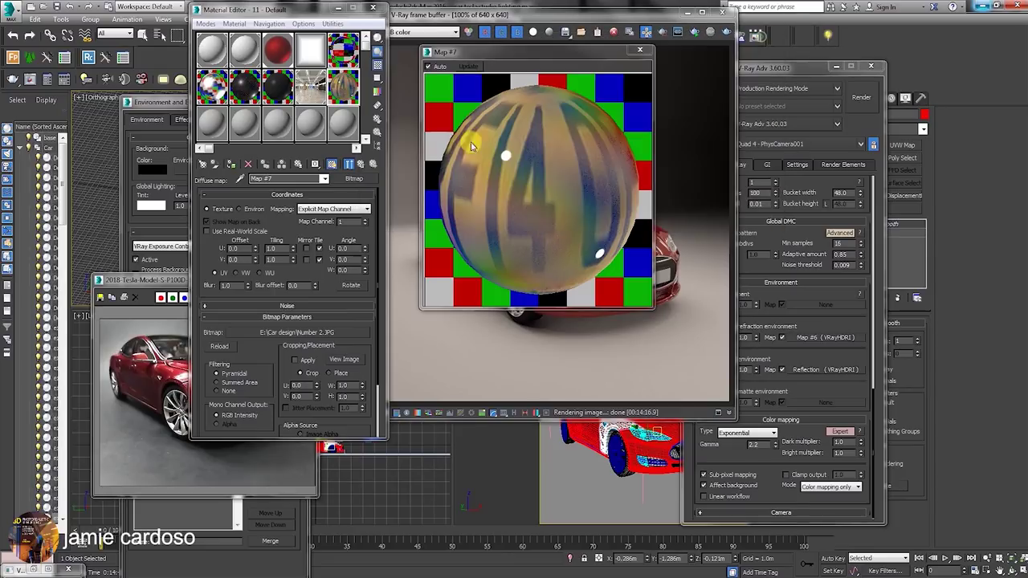
- Set the diffuse bitmap's blur to 0.01 and the parent material's highlight glossiness to 0.65
right_click(248, 287)
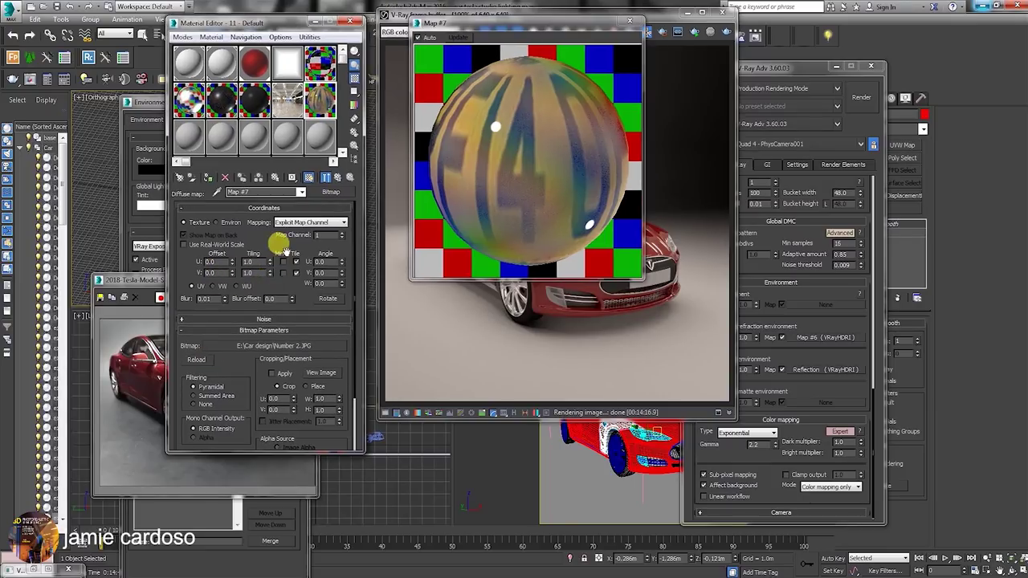
click(337, 175)
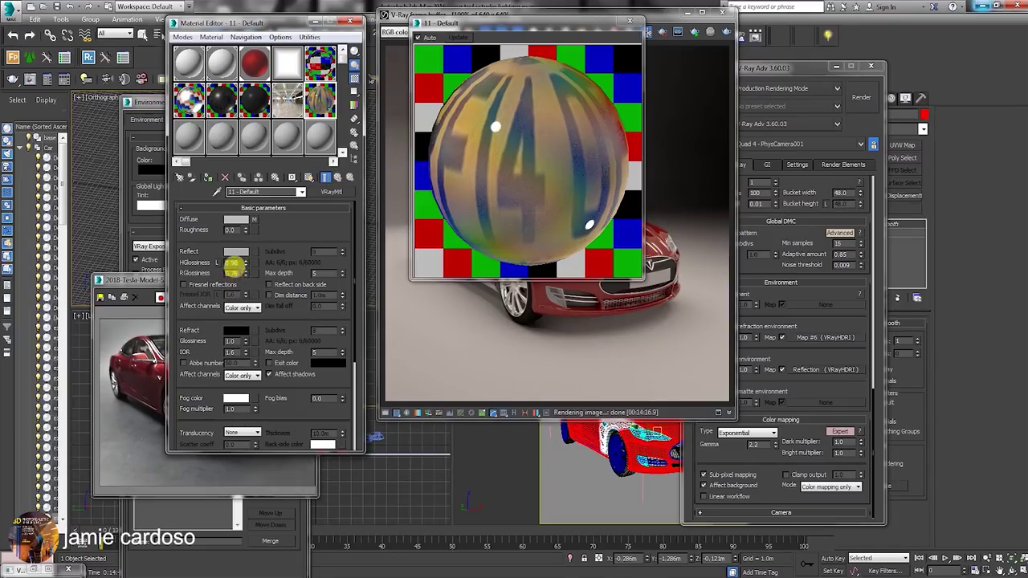
drag(246, 265, 250, 281)
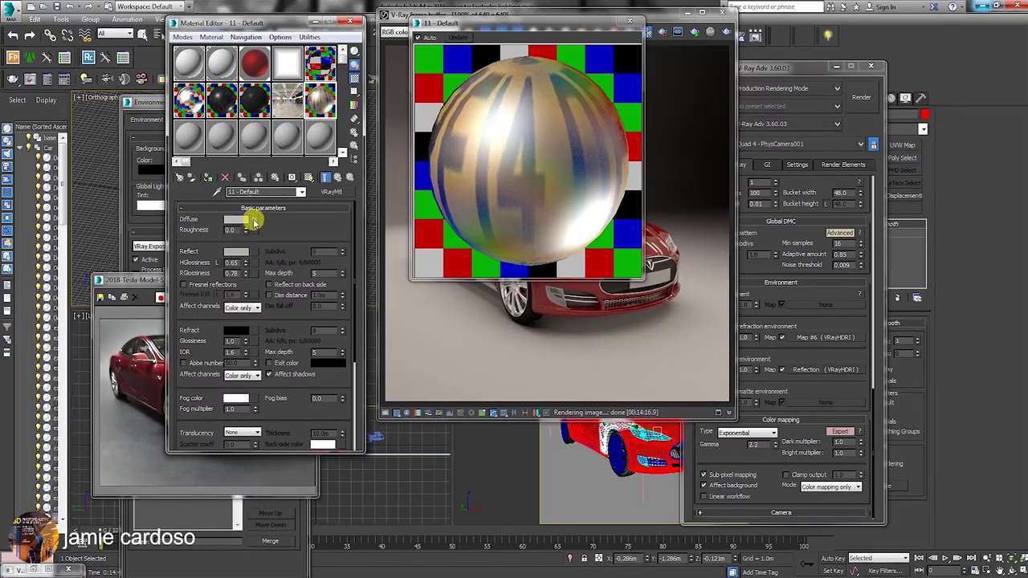
- Paste the diffuse map as an independent copy into the Bump slot and set the bump amount to 7.0
right_click(253, 221)
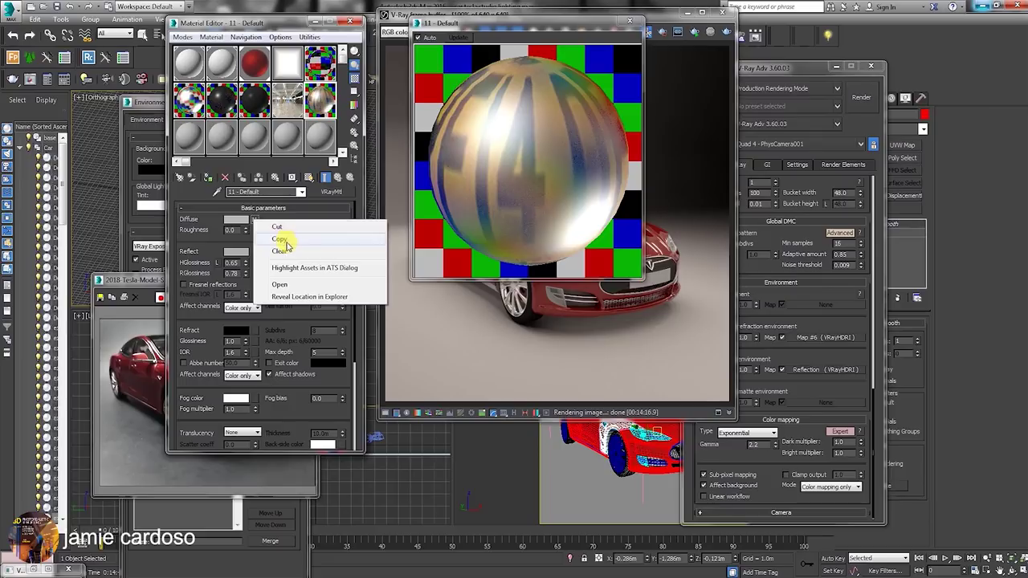
click(280, 238)
scroll(288, 427, down, 4)
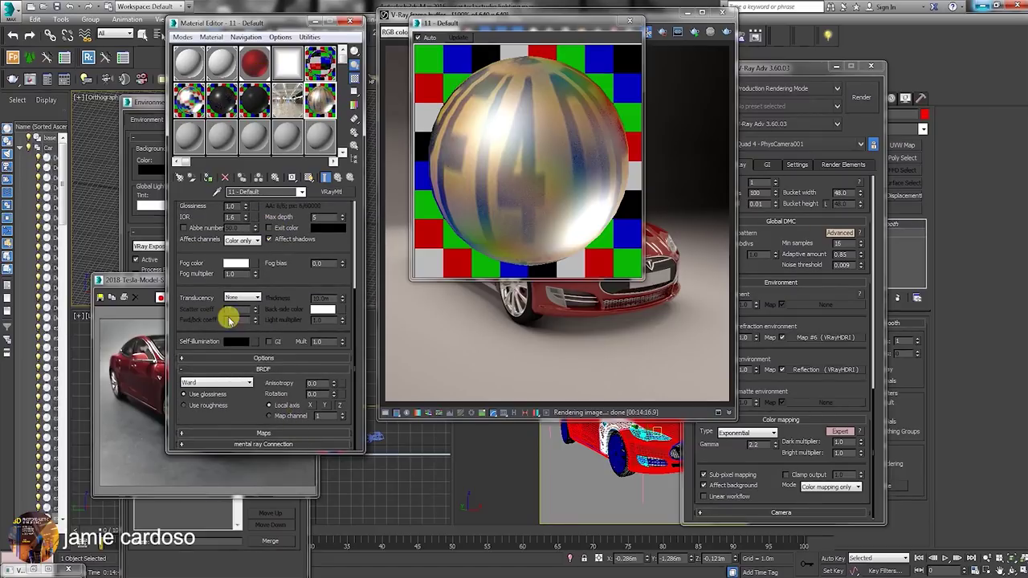
click(224, 434)
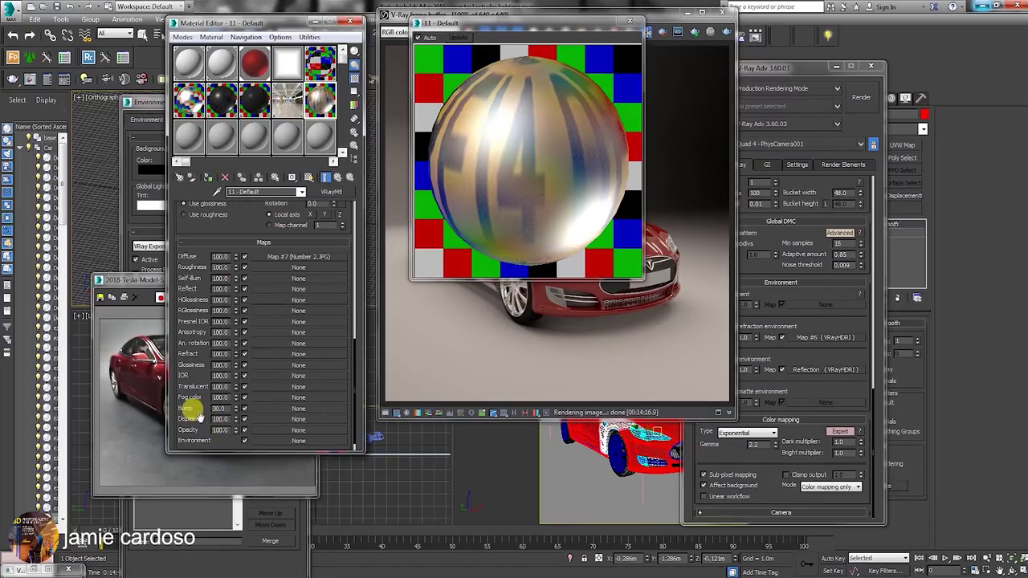
right_click(255, 410)
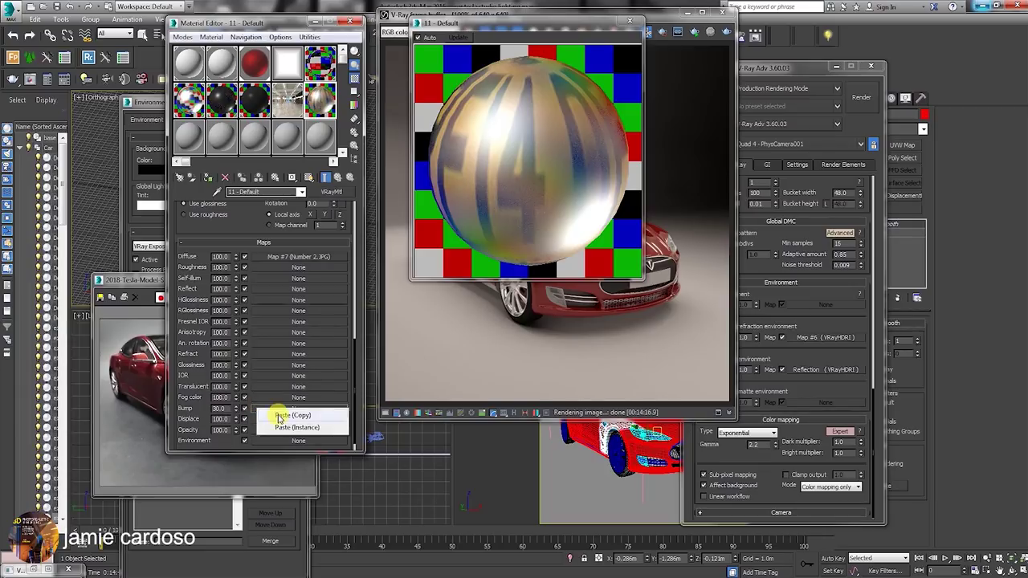
click(272, 412)
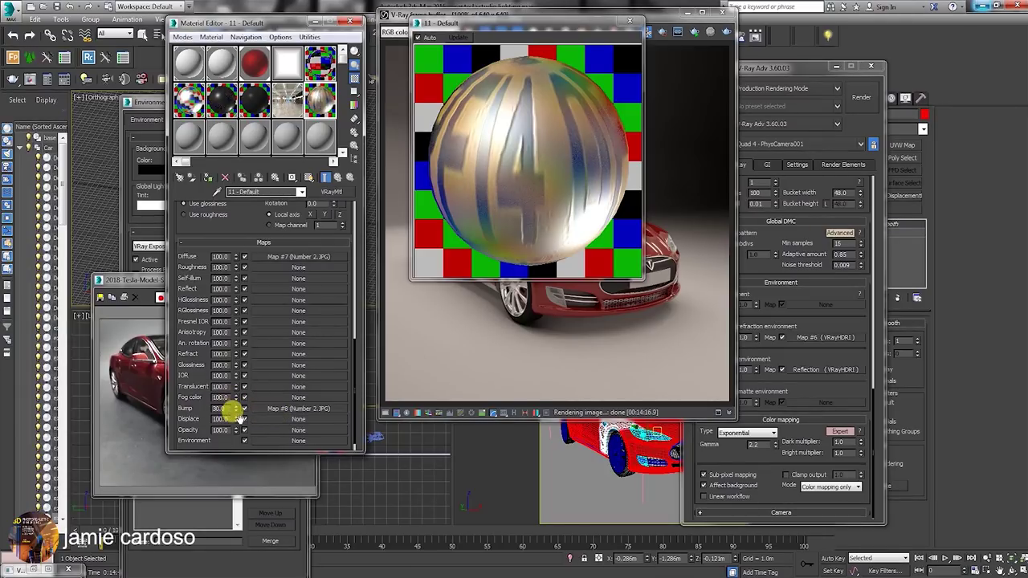
text(7.0)
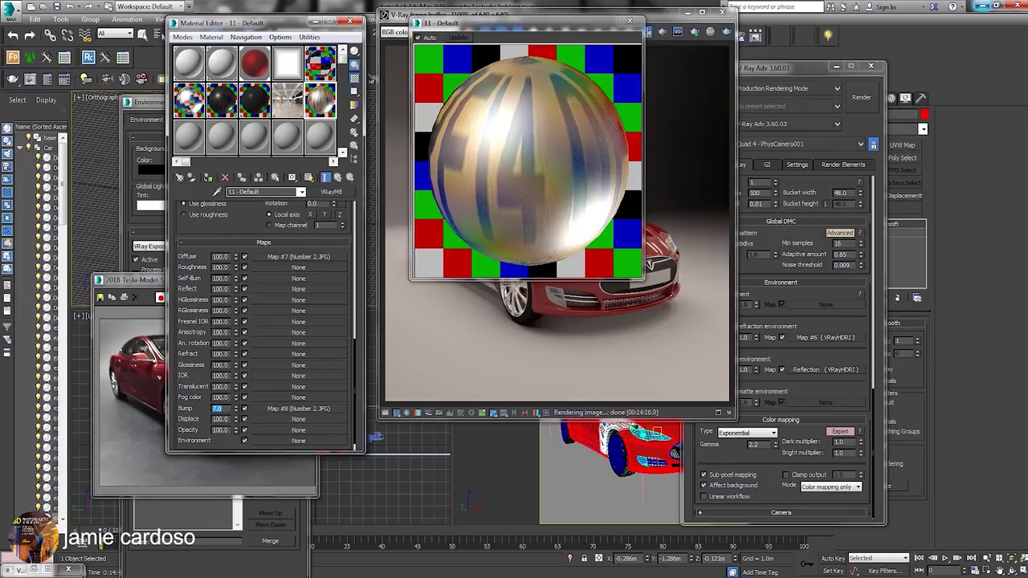
- Clear the preview, frame buffer and Render Setup windows away from the viewports and rename the material car plate
drag(516, 23, 302, 174)
click(647, 34)
drag(608, 246, 684, 296)
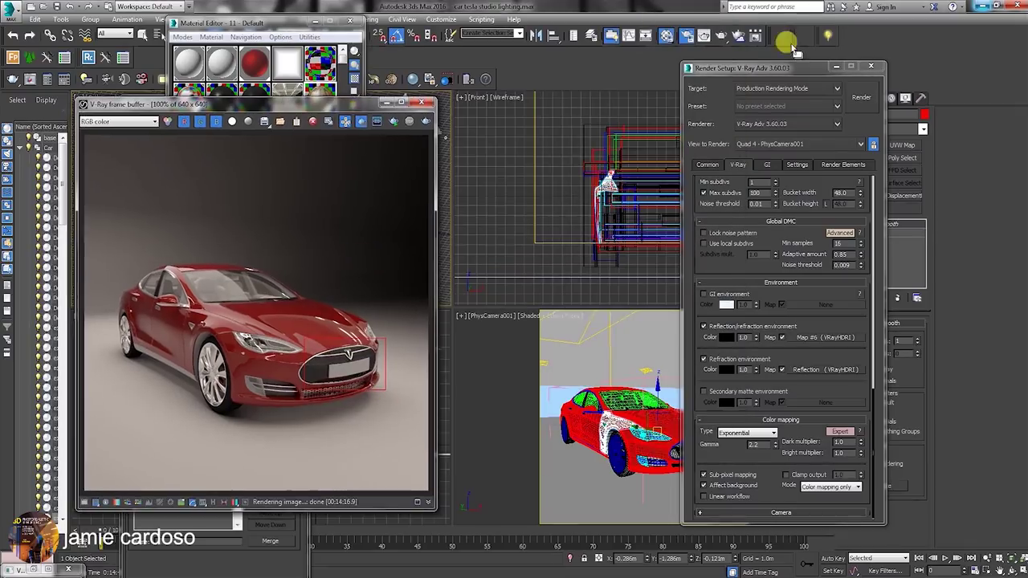
drag(787, 67, 294, 236)
click(288, 107)
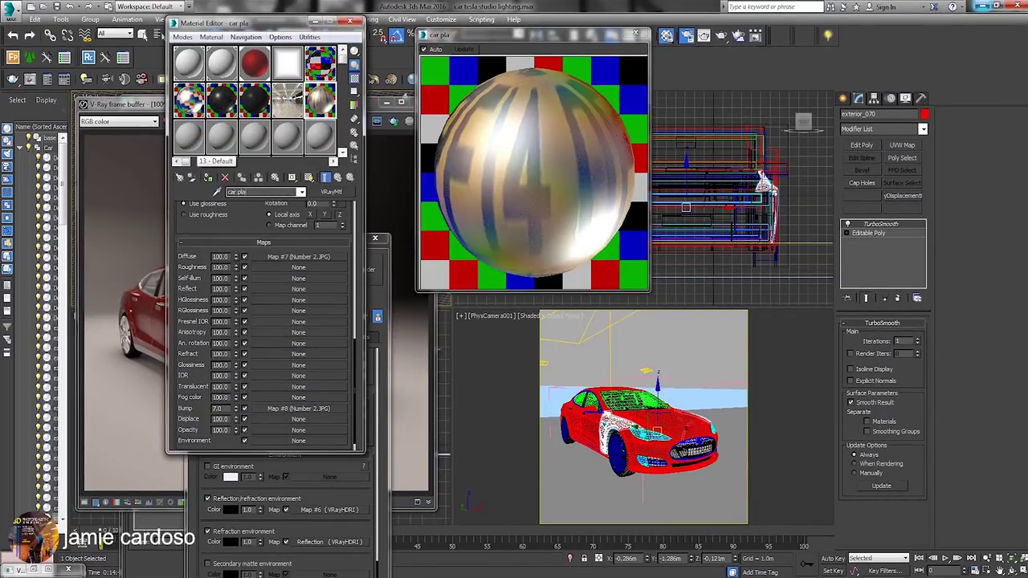
- Isolate the number plate object at the car's front and set the Front viewport to Shaded display
click(689, 437)
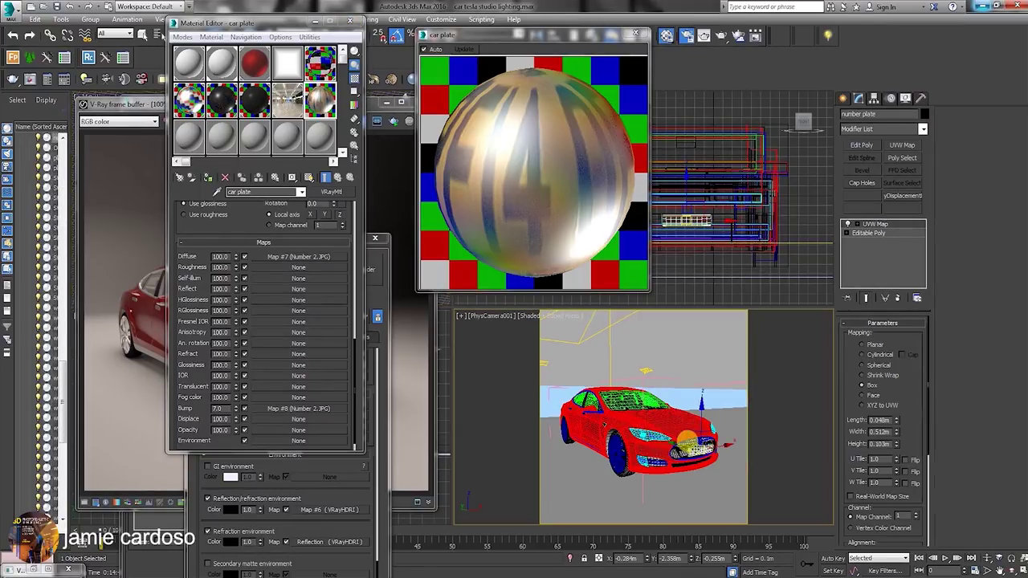
click(875, 224)
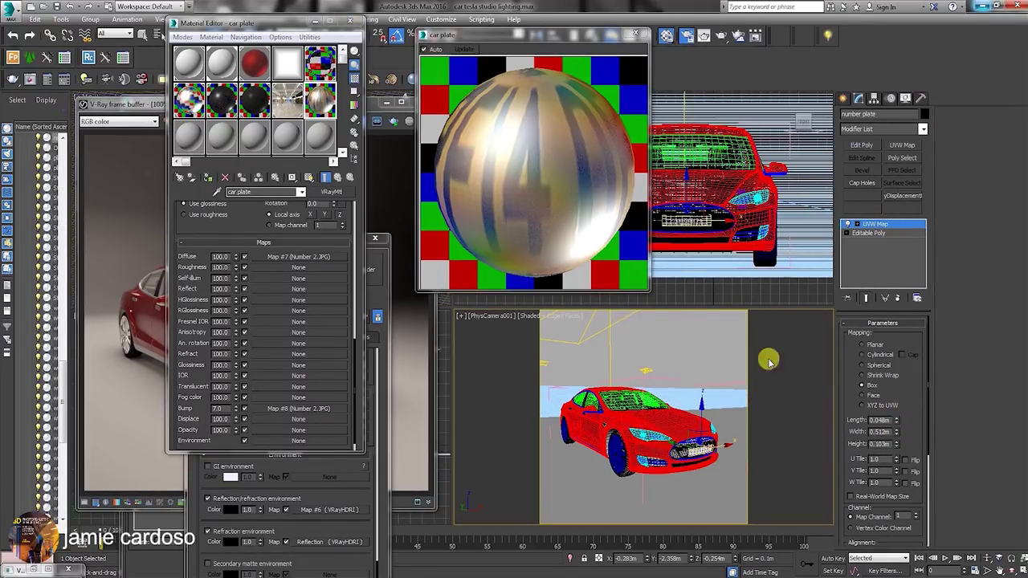
click(569, 555)
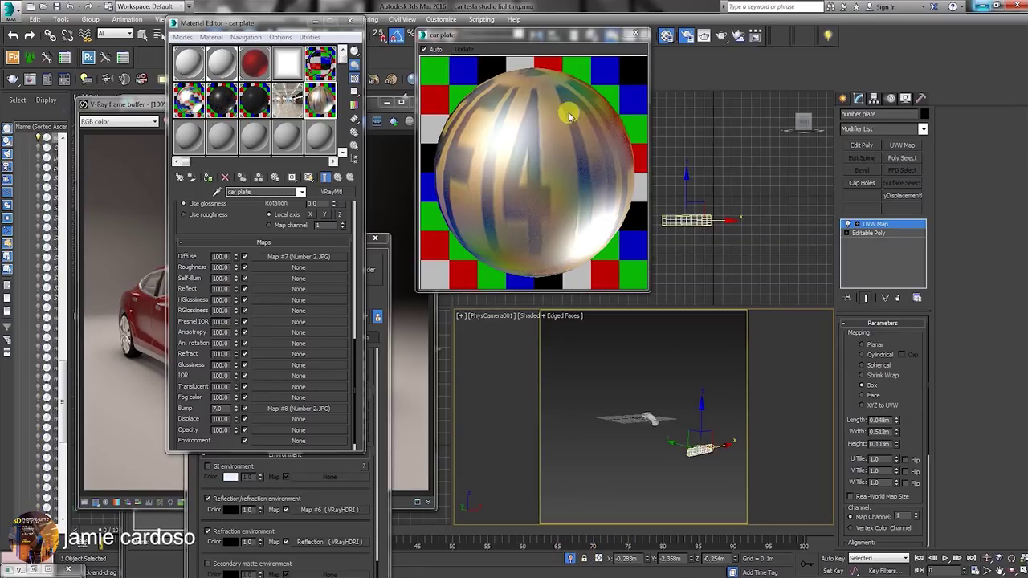
drag(549, 35, 399, 208)
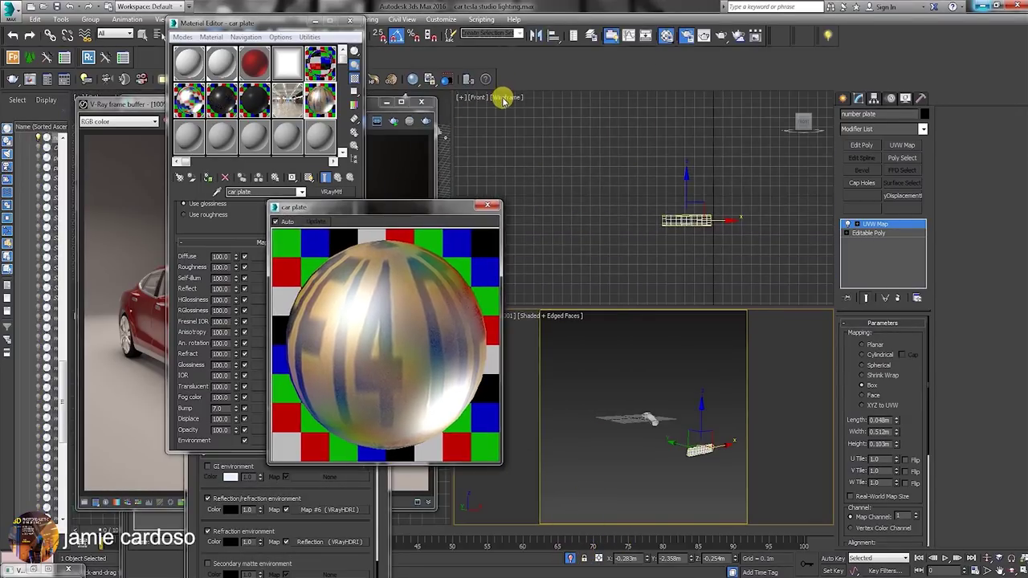
click(506, 97)
click(530, 119)
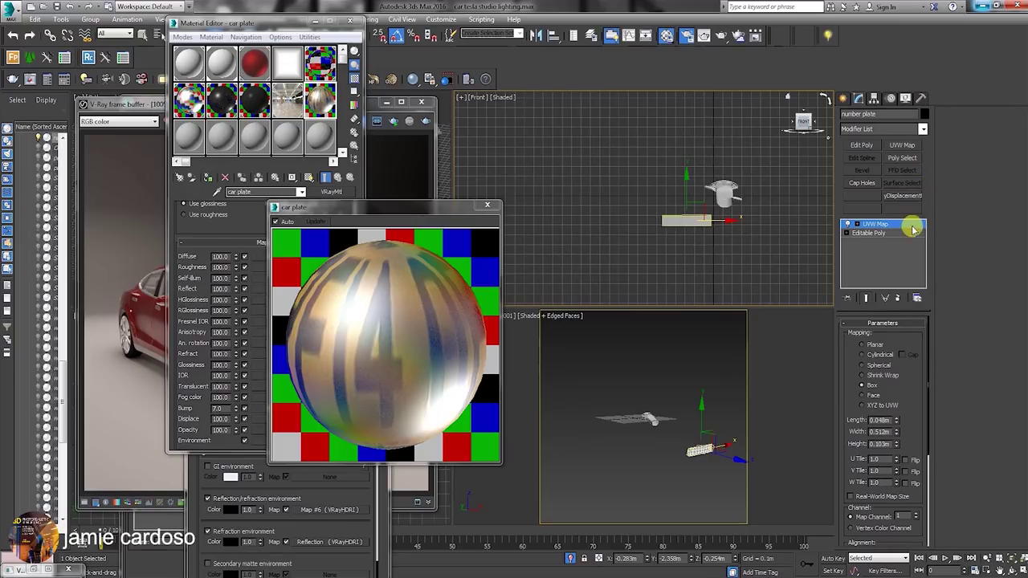
- Replace the number plate's existing UVW Map modifier with a new one using Box mapping
click(899, 297)
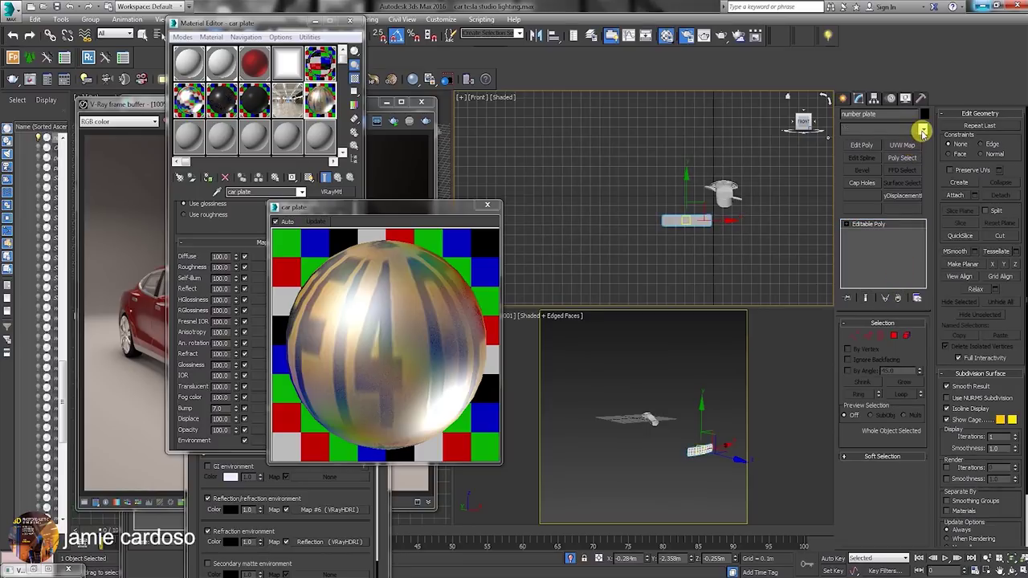
click(923, 129)
key(u)
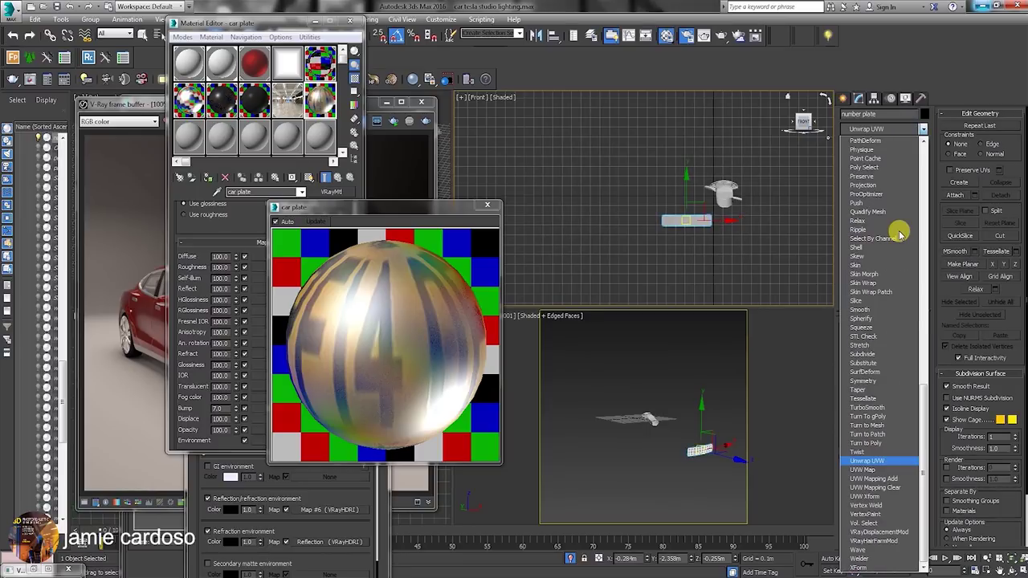
click(864, 470)
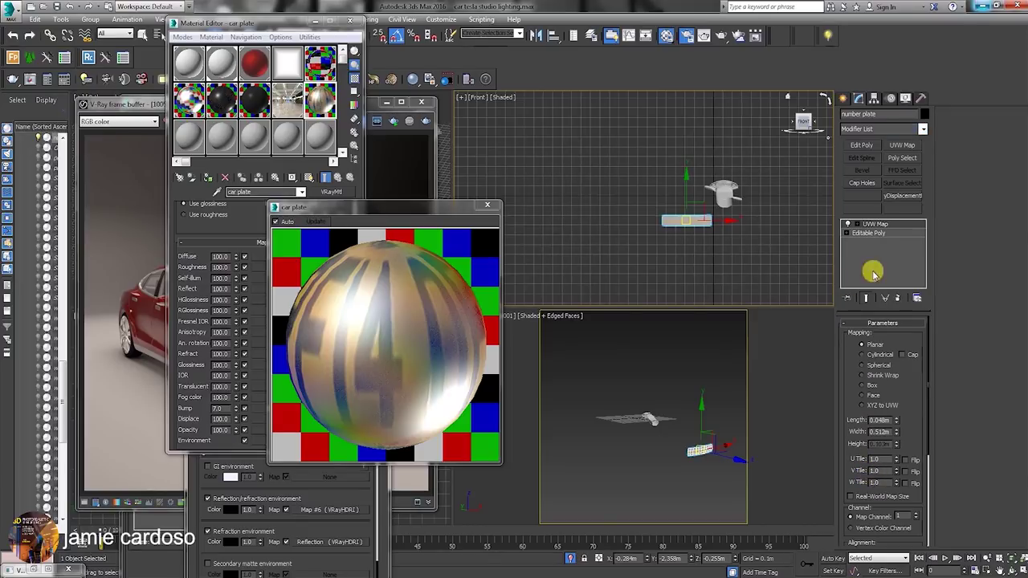
click(862, 385)
scroll(696, 233, up, 3)
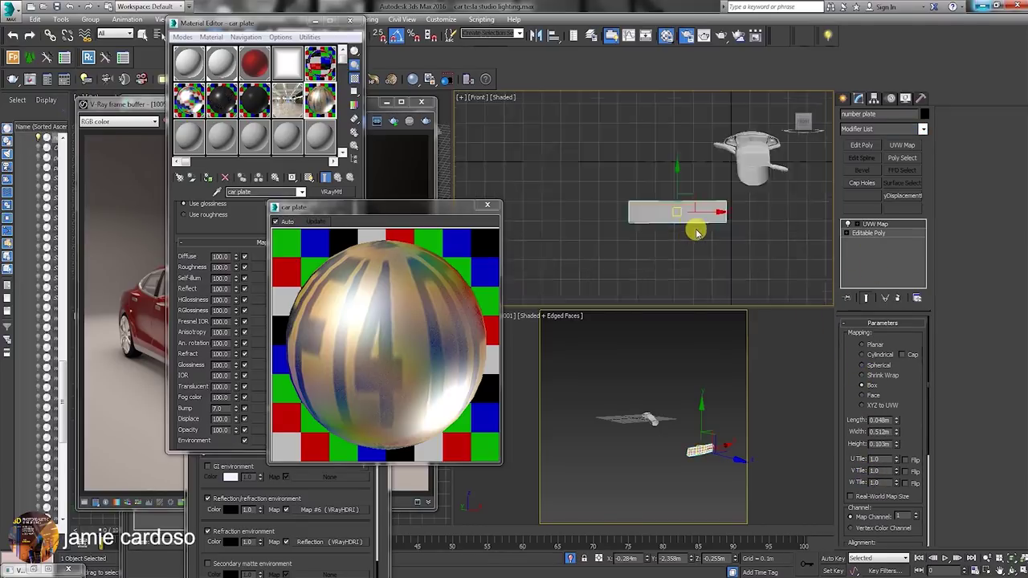
scroll(696, 233, up, 3)
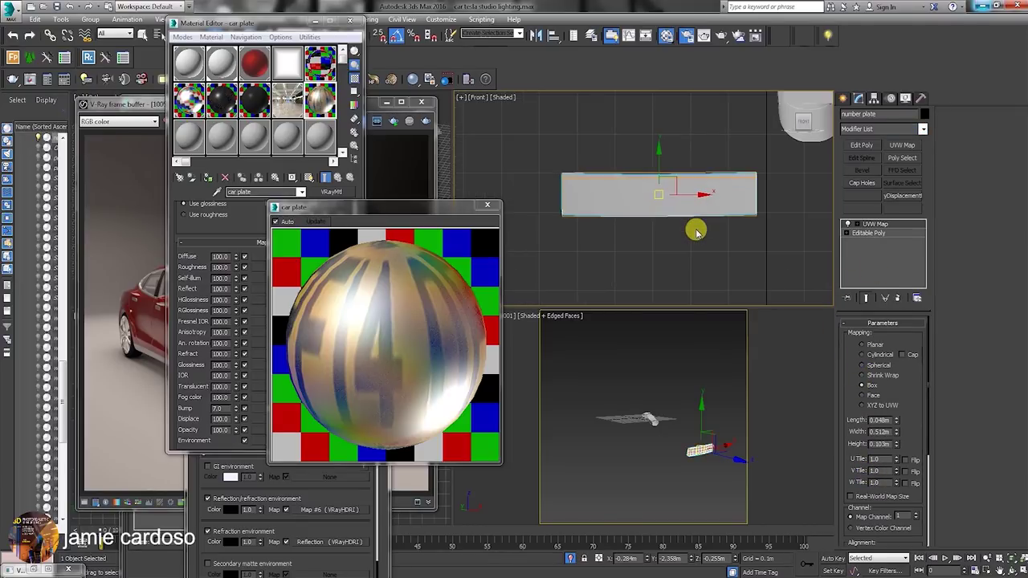
- Switch to the Rotate tool, fit the UVW box mapping to the number plate and move the Material Editor aside
click(875, 224)
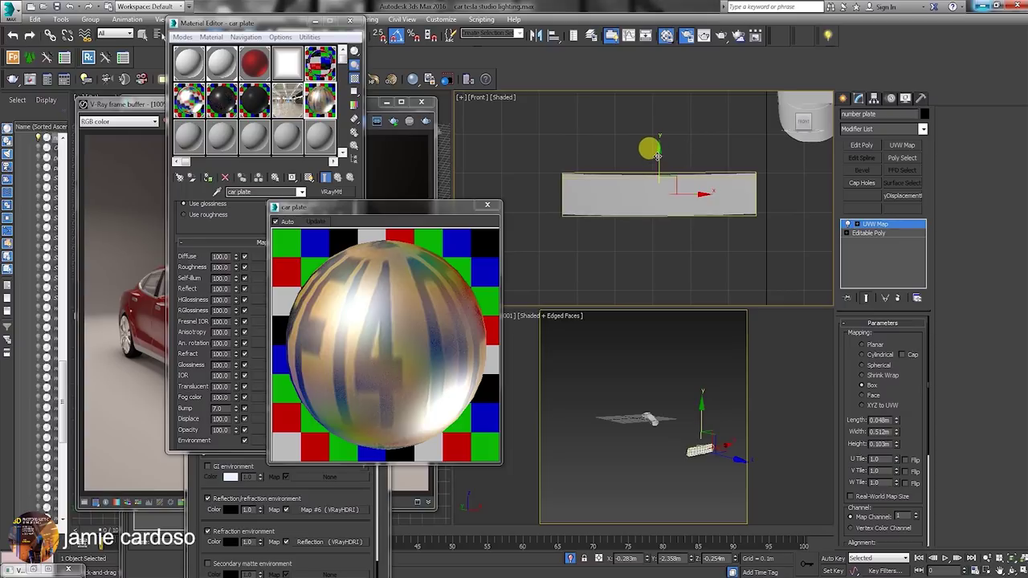
drag(657, 156, 657, 156)
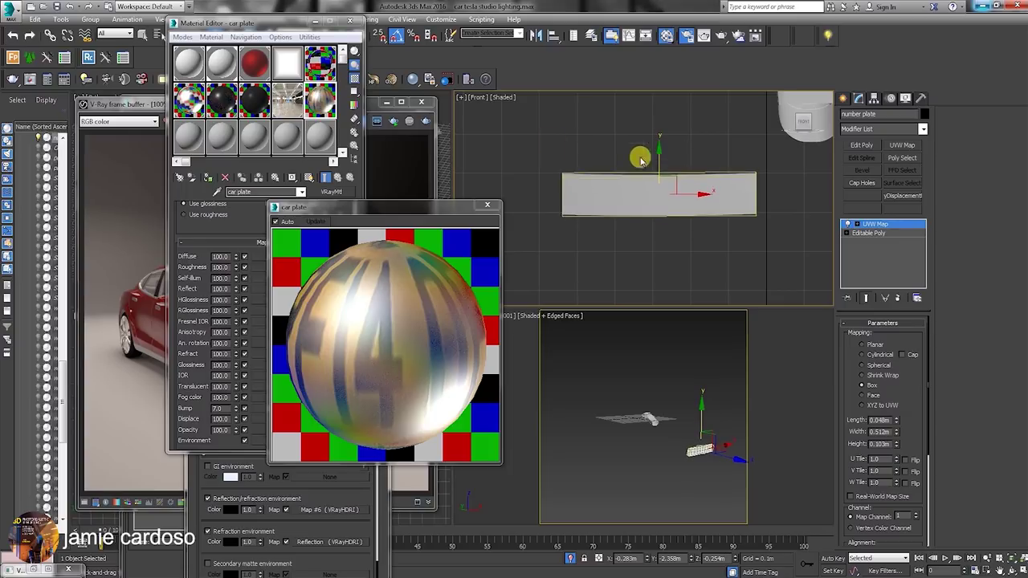
drag(238, 22, 216, 92)
middle_drag(595, 165, 666, 192)
right_click(667, 193)
click(696, 214)
scroll(904, 379, down, 3)
click(863, 510)
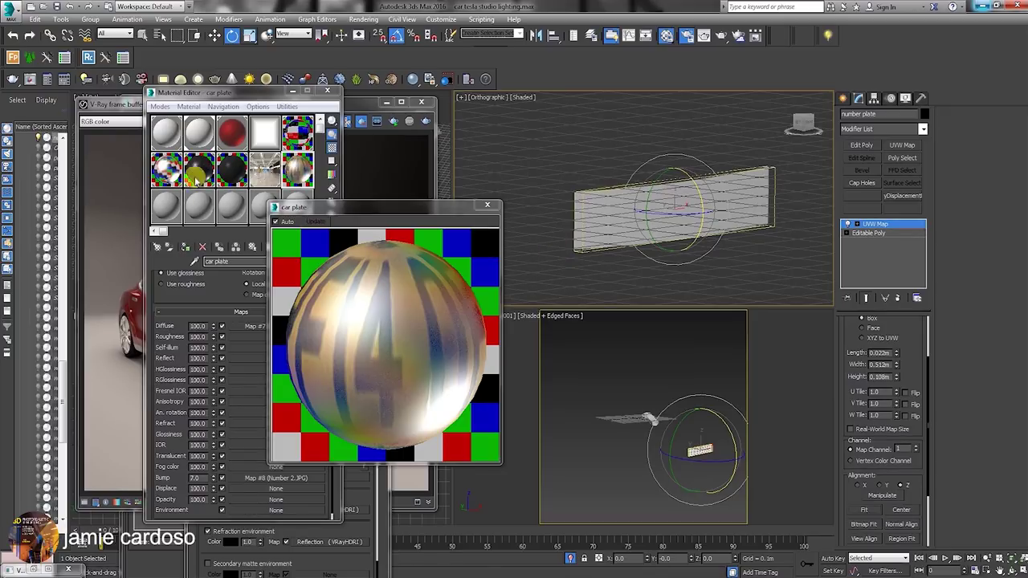
drag(213, 96, 185, 54)
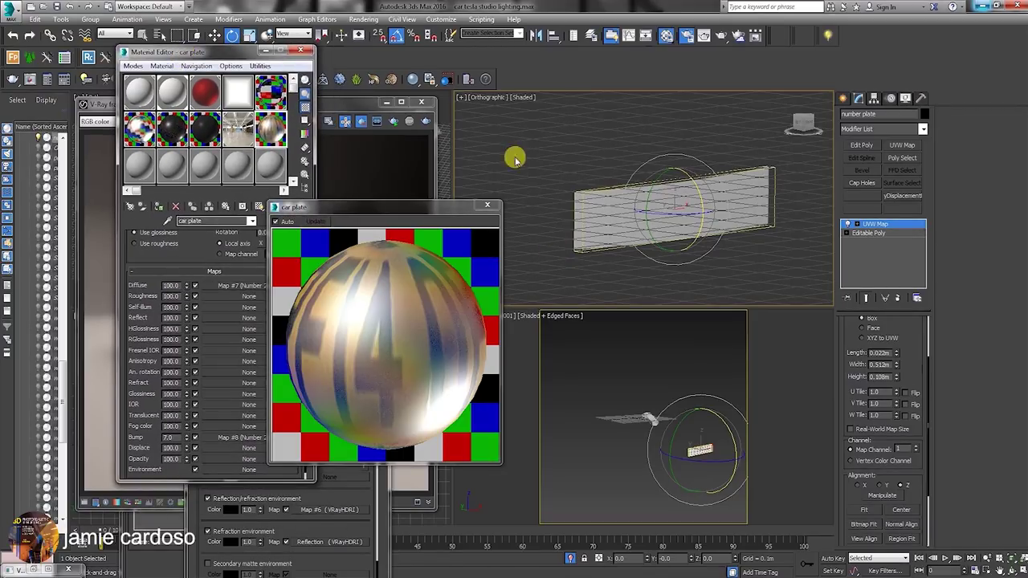
- Assign the car plate material to the isolated number plate and check how the texture sits on it
click(158, 207)
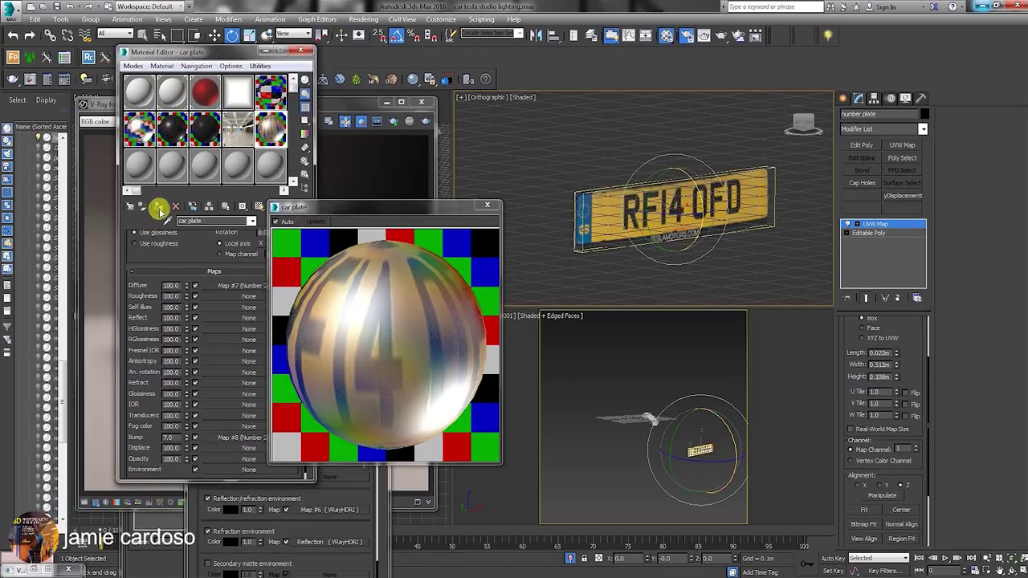
scroll(653, 210, up, 3)
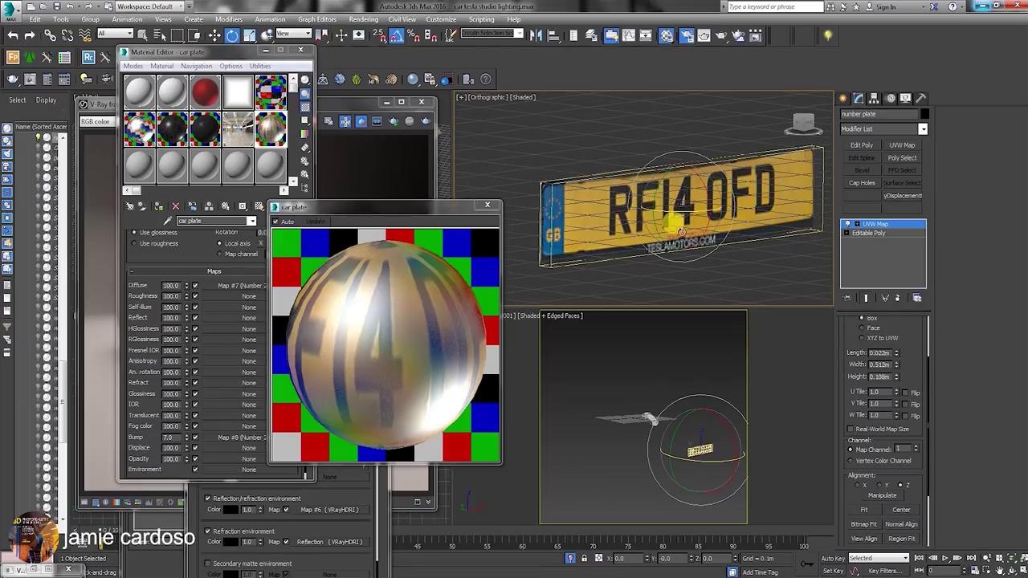
click(1009, 569)
mouse_move(642, 248)
mouse_down()
mouse_move(604, 200)
mouse_move(541, 214)
mouse_move(583, 204)
mouse_up()
- Return the upper viewport to a Front view in Wireframe display and end the number plate's isolation
key(f)
click(507, 98)
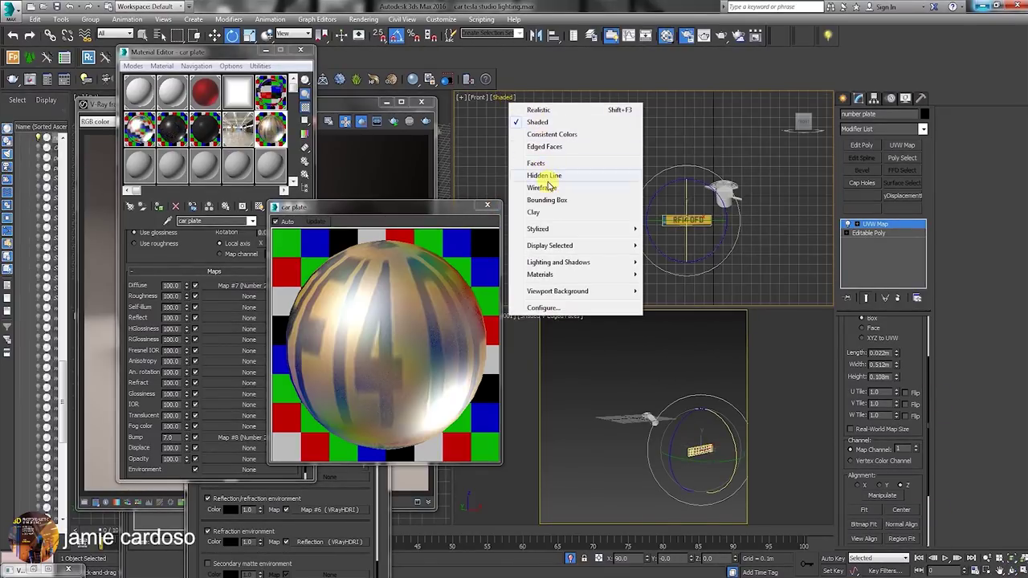
click(556, 187)
click(842, 98)
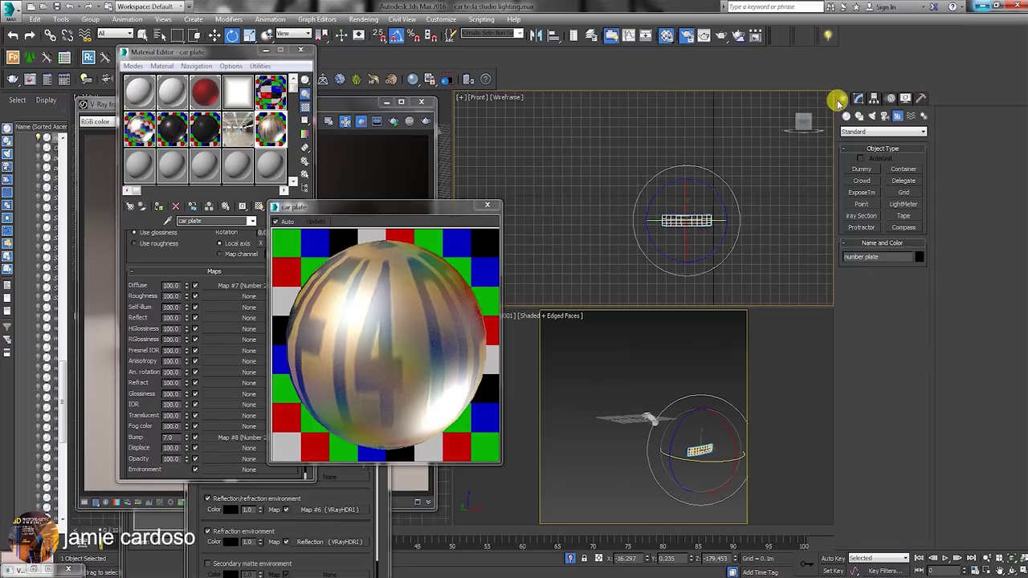
click(570, 558)
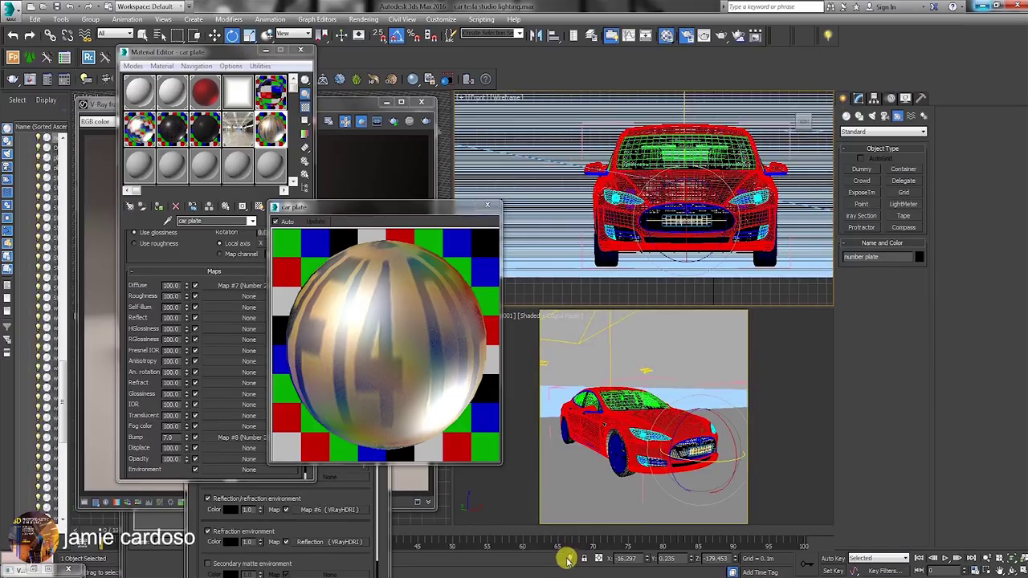
- Close the enlarged car plate material preview and the Render Setup window
drag(391, 204, 551, 58)
click(646, 58)
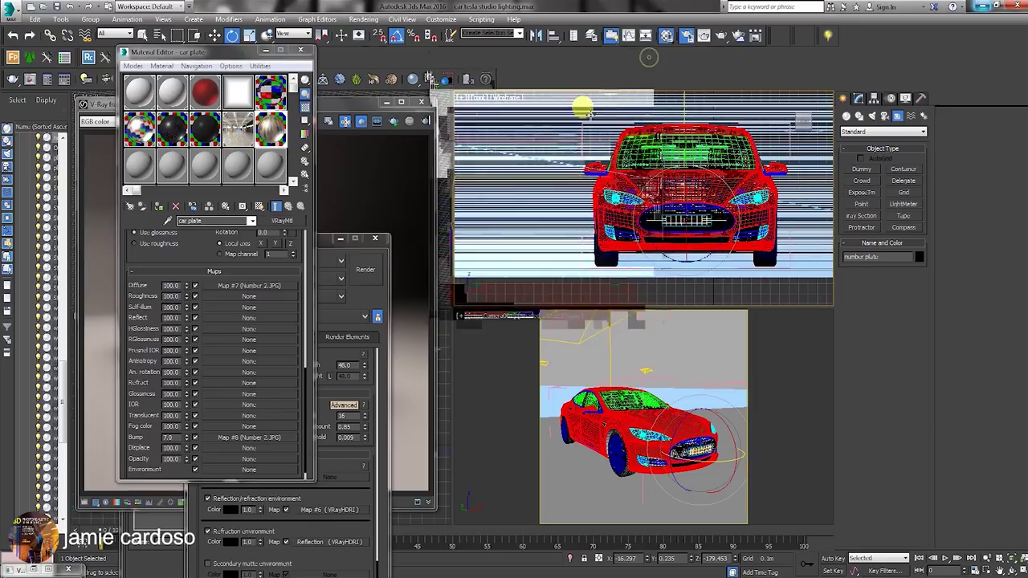
click(375, 238)
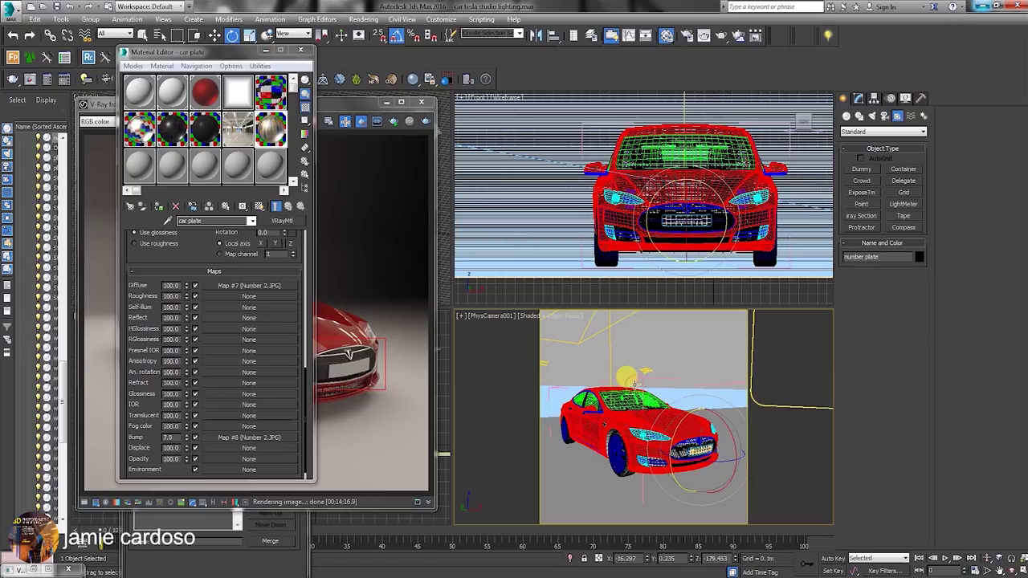
- Select the base object and add a Color Correction map named Dark to the front slot of its material's diffuse Falloff
click(585, 462)
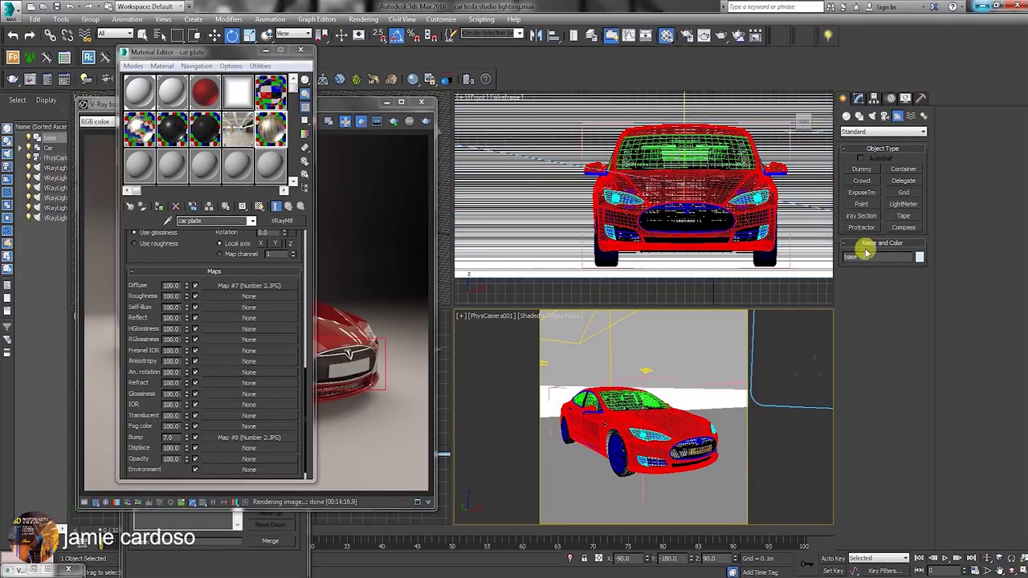
click(139, 92)
click(206, 247)
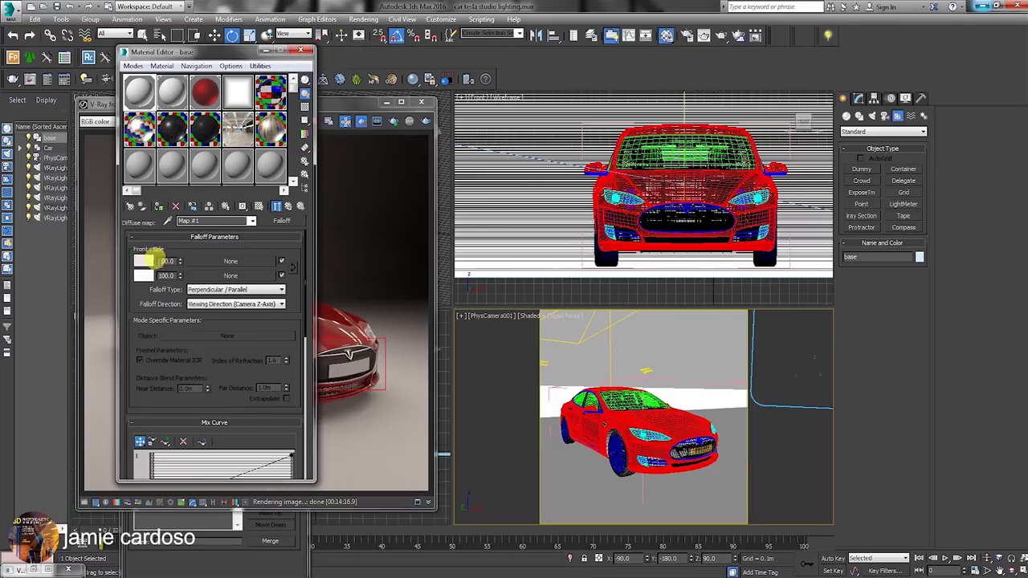
click(225, 261)
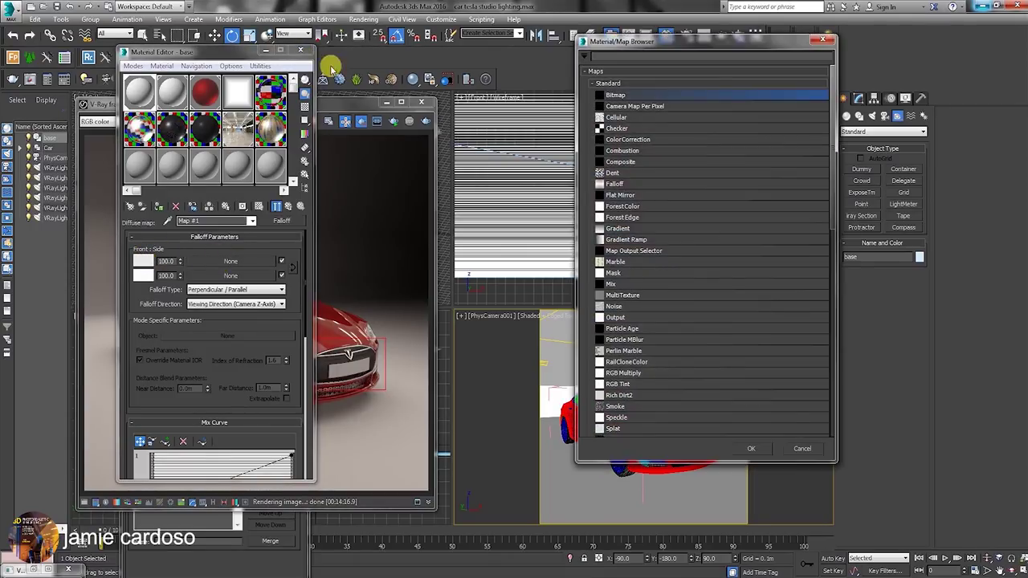
double_click(643, 140)
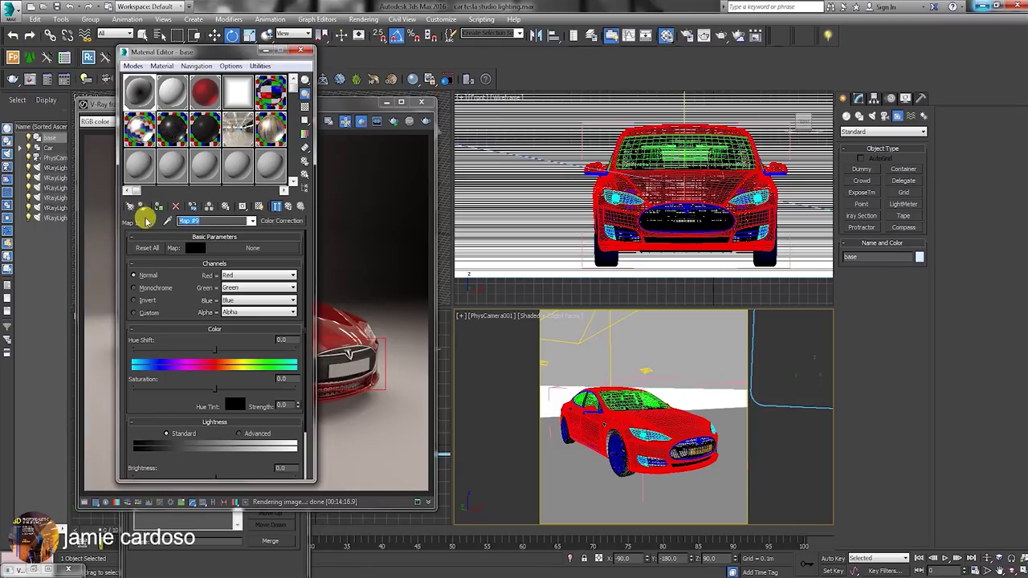
text(Dark)
click(291, 207)
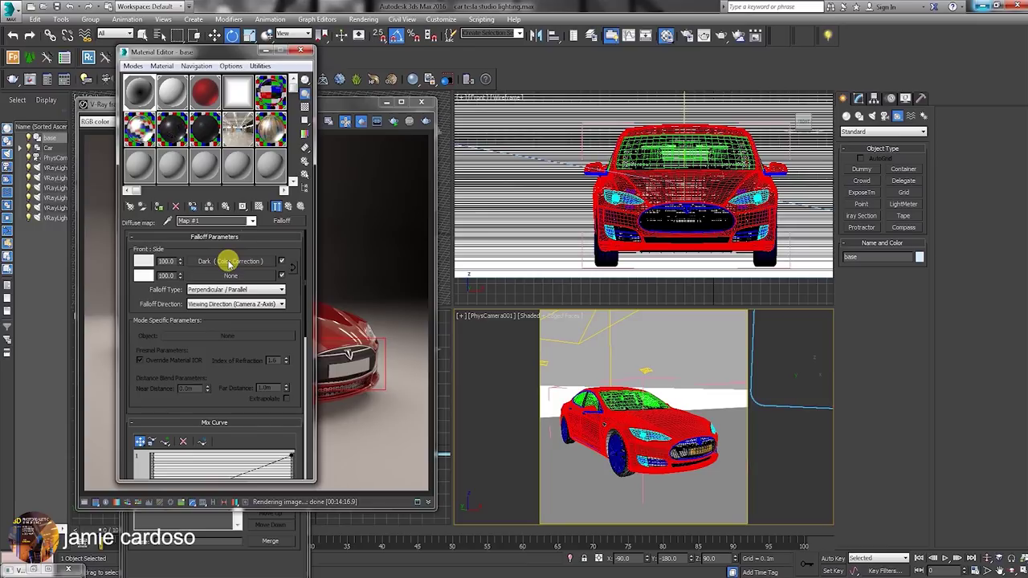
- Copy the Dark Color Correction into the Falloff's side slot as a Copy and rename it Bright
drag(229, 264, 231, 274)
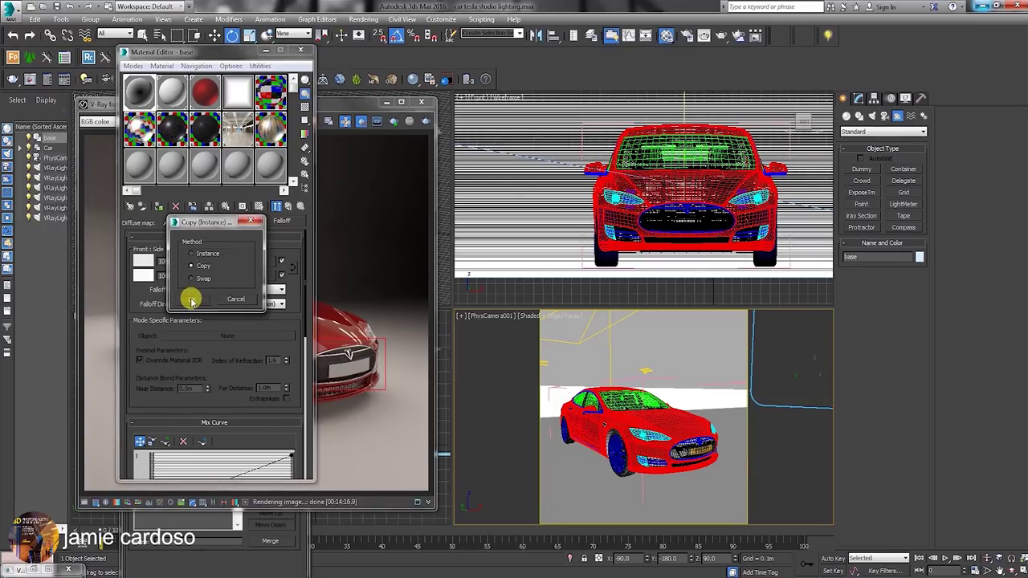
click(193, 299)
click(195, 266)
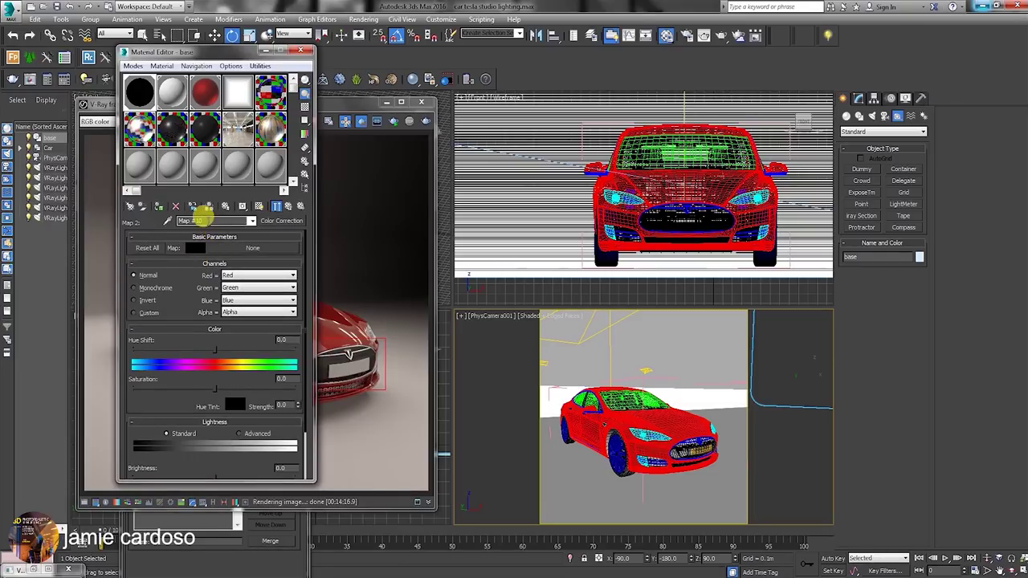
text(Bright)
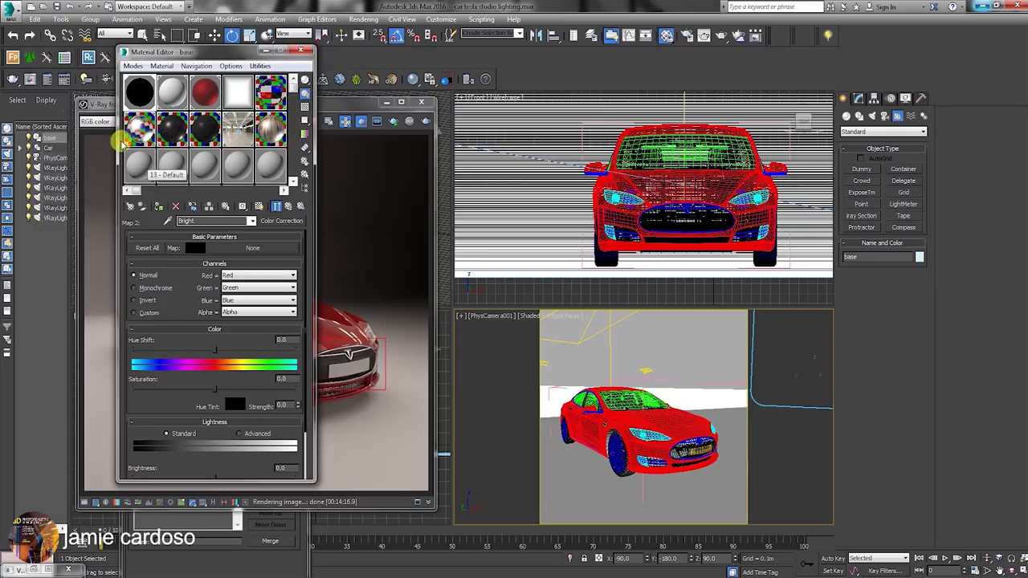
click(278, 206)
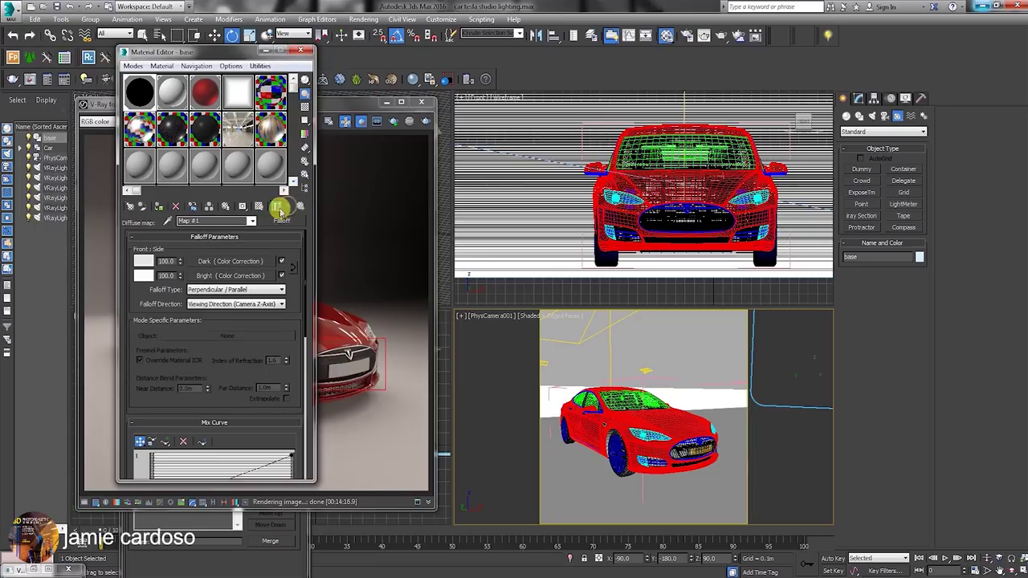
- Load the JPEG TexturesCom_Concrete_FloorPolished_4K_albedo as a Bitmap in the Dark Color Correction and show it shaded in the viewport
click(244, 267)
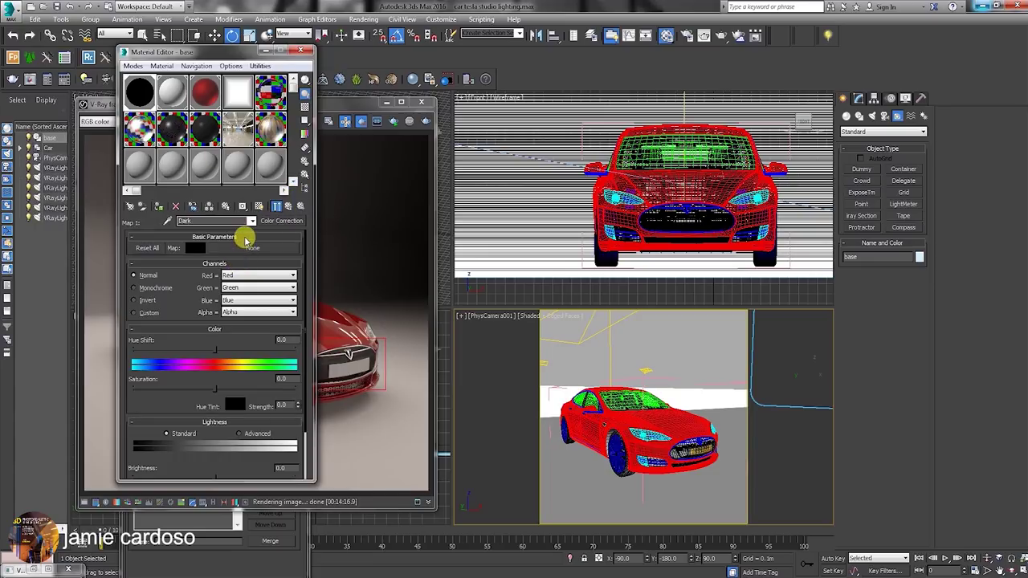
click(247, 245)
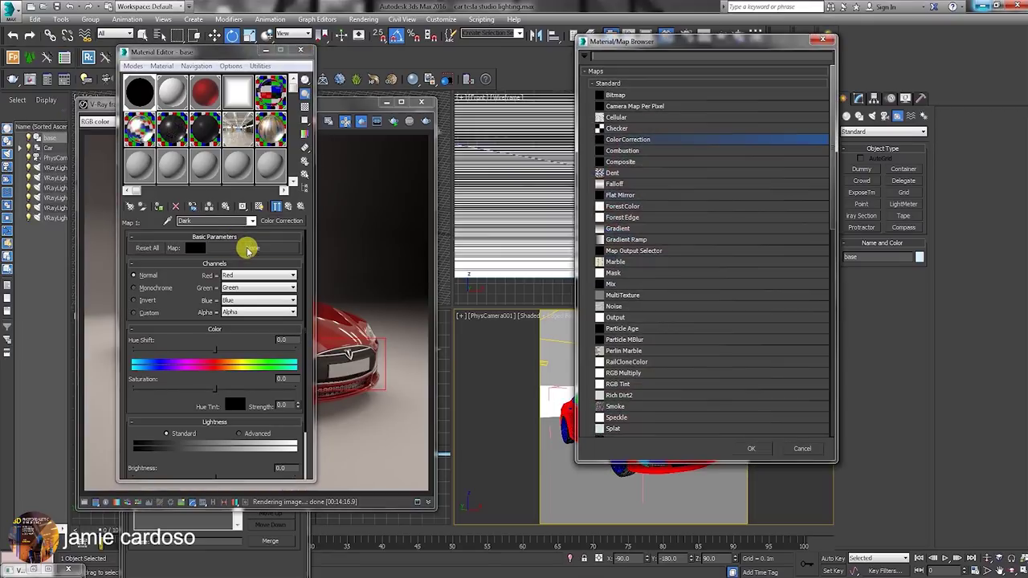
click(617, 97)
double_click(618, 96)
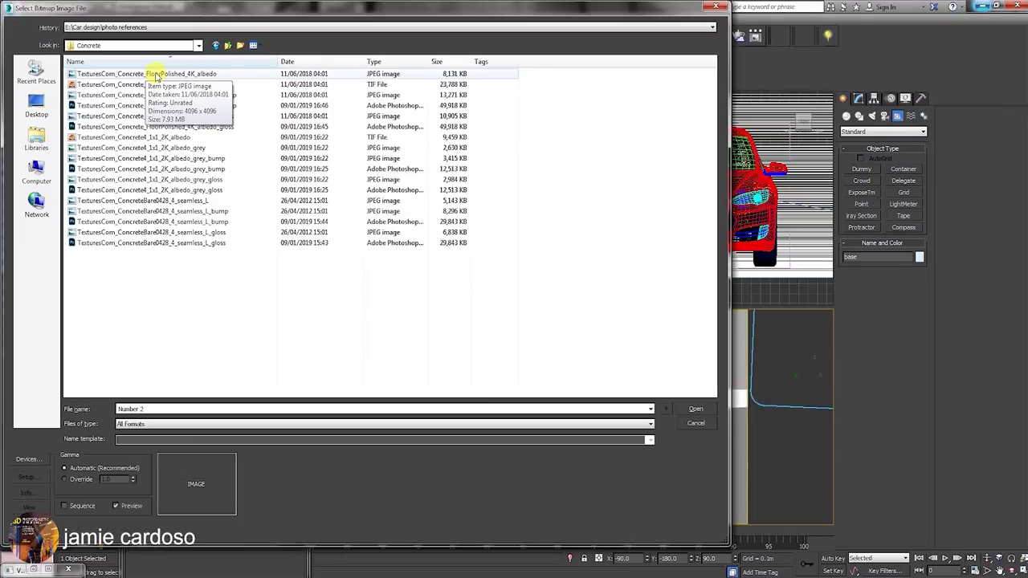
click(155, 74)
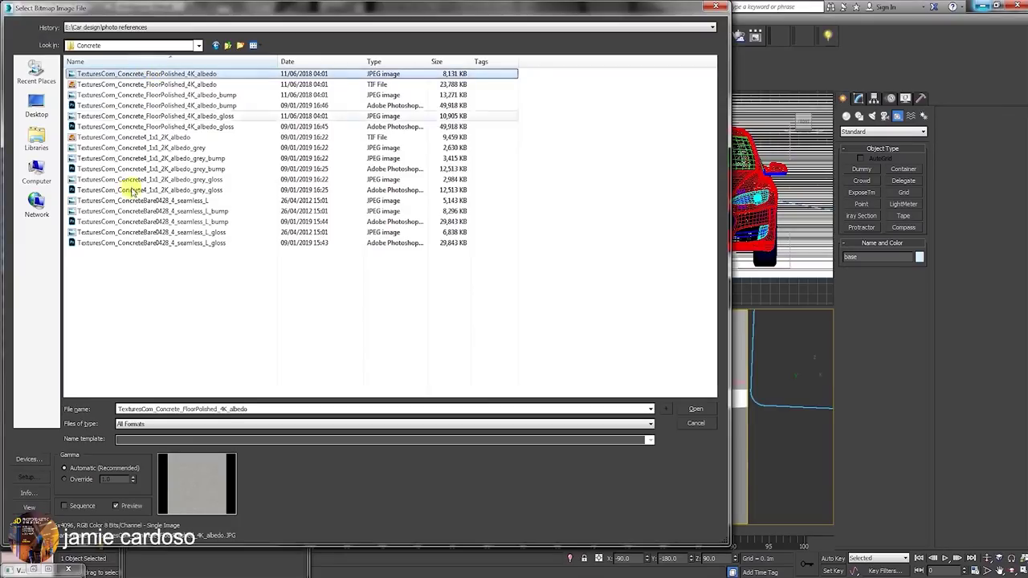
click(26, 506)
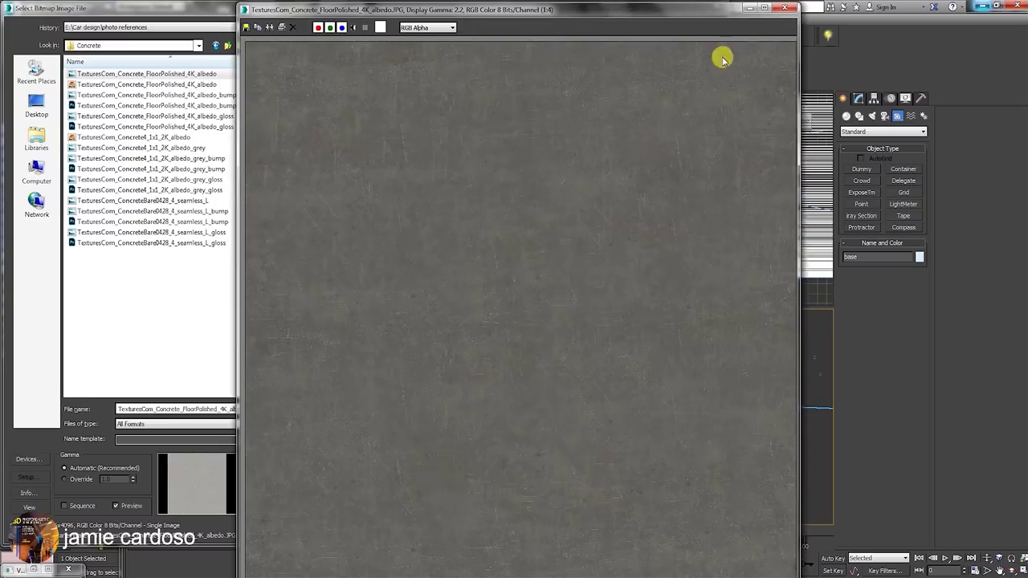
click(791, 11)
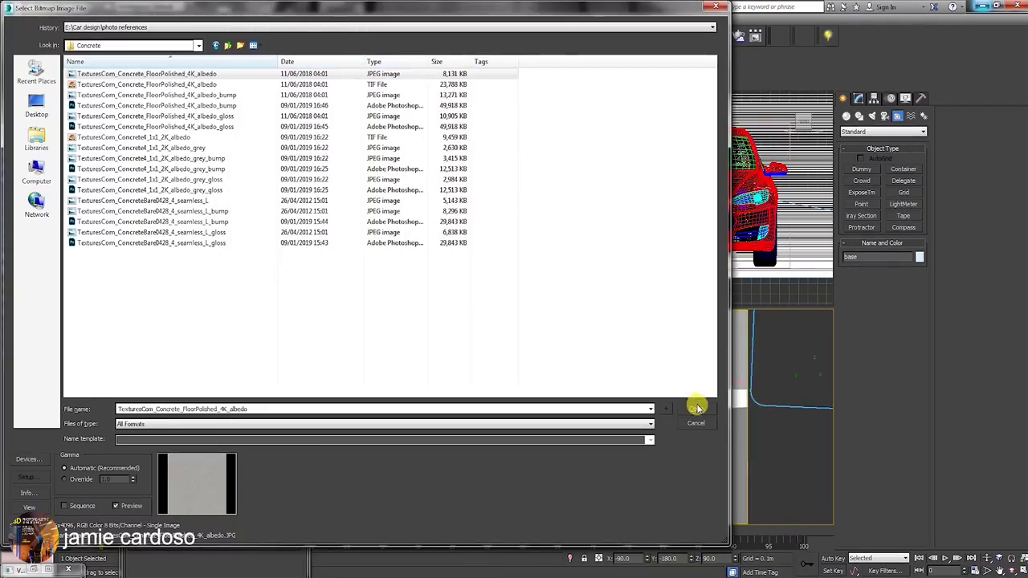
click(705, 408)
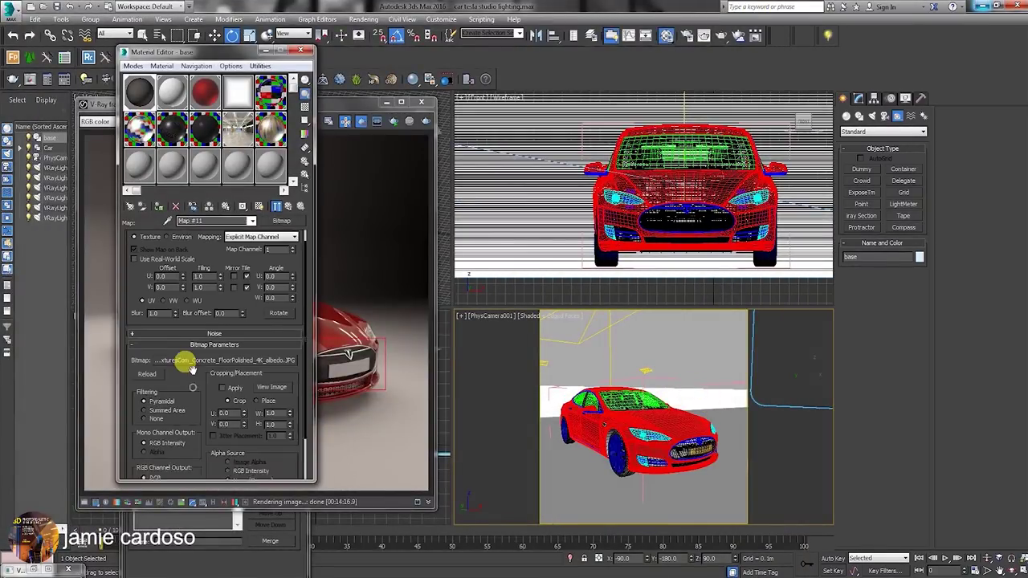
click(258, 207)
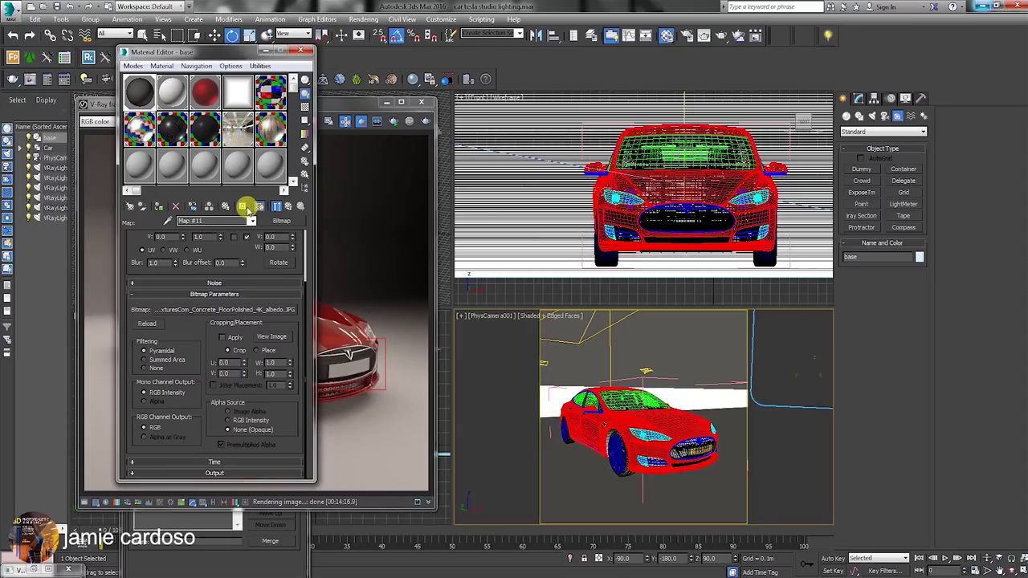
- Add a UVW Map modifier with Box mapping to the base and set its length, width and height to 3 m
click(859, 100)
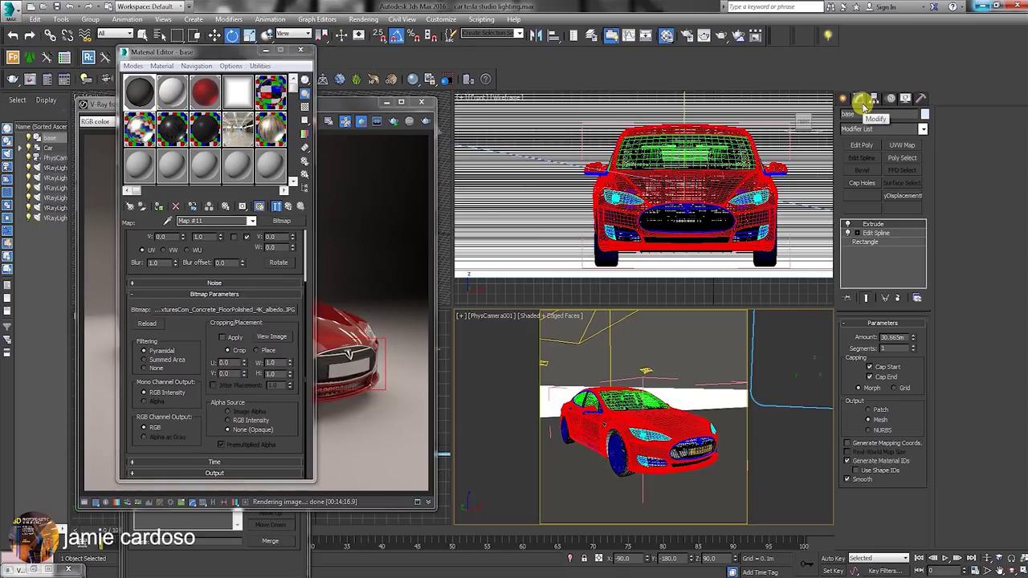
click(903, 145)
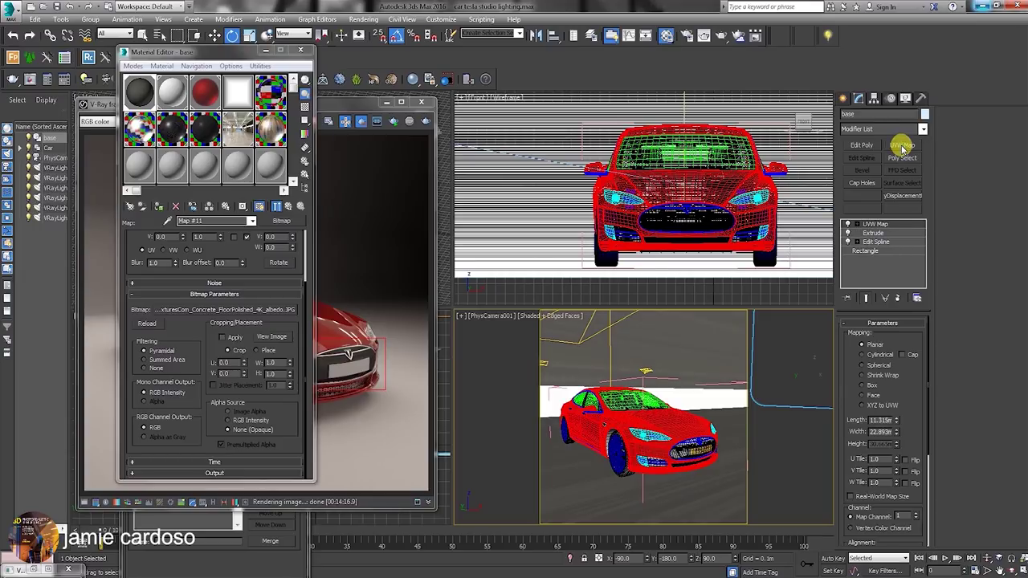
click(863, 386)
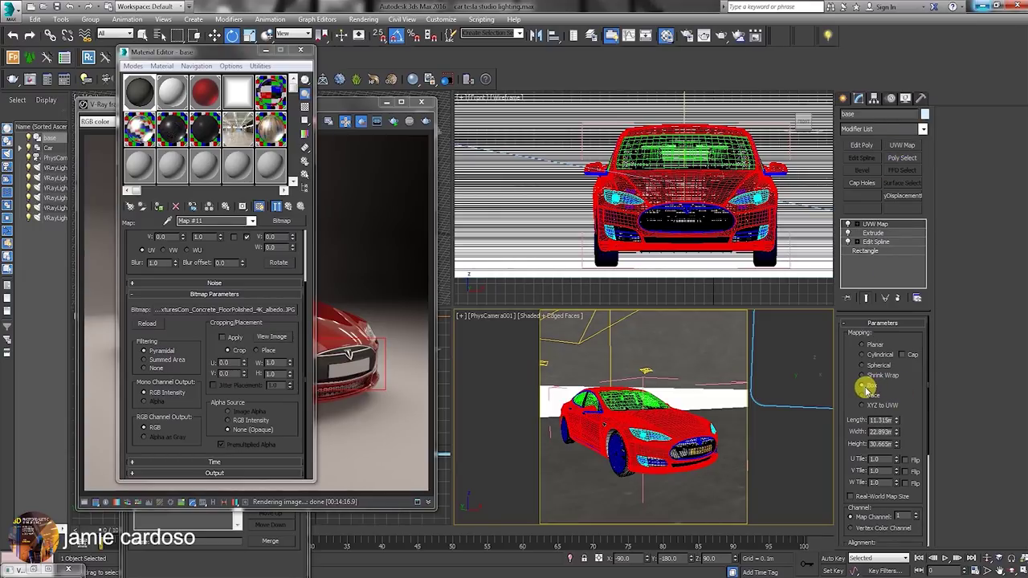
scroll(892, 377, down, 3)
click(859, 450)
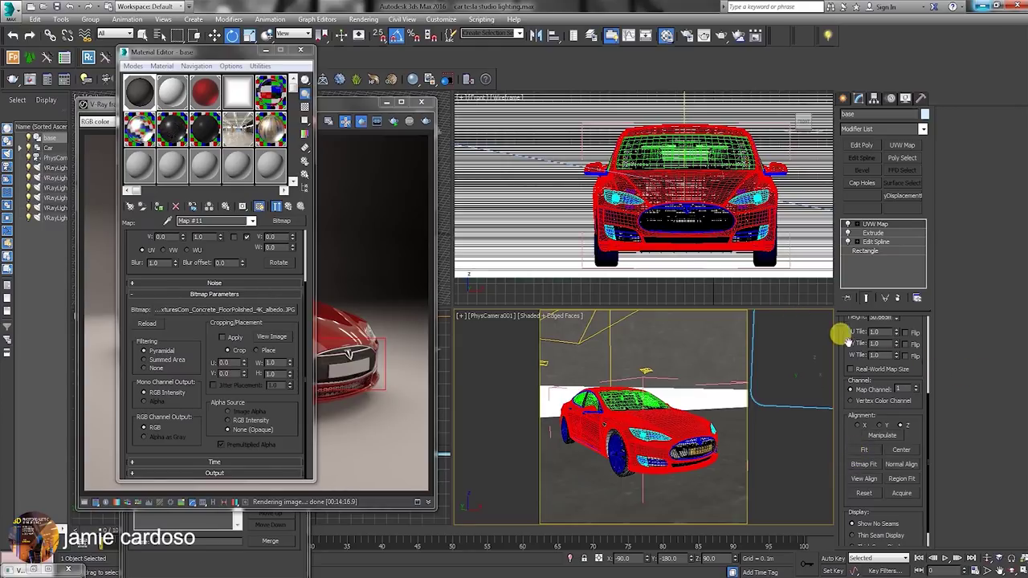
scroll(876, 434, up, 3)
text(3)
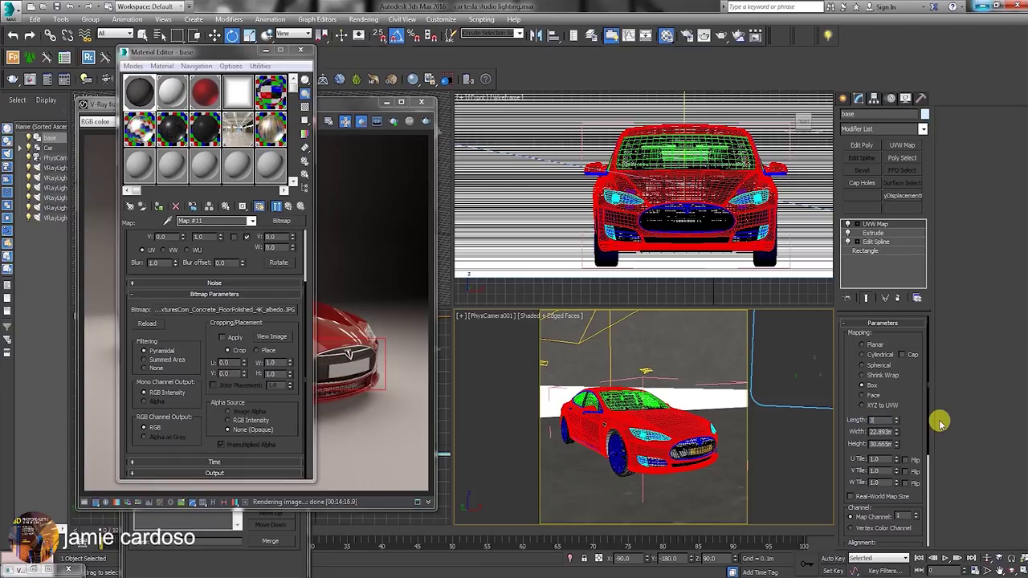
key(Tab)
text(3)
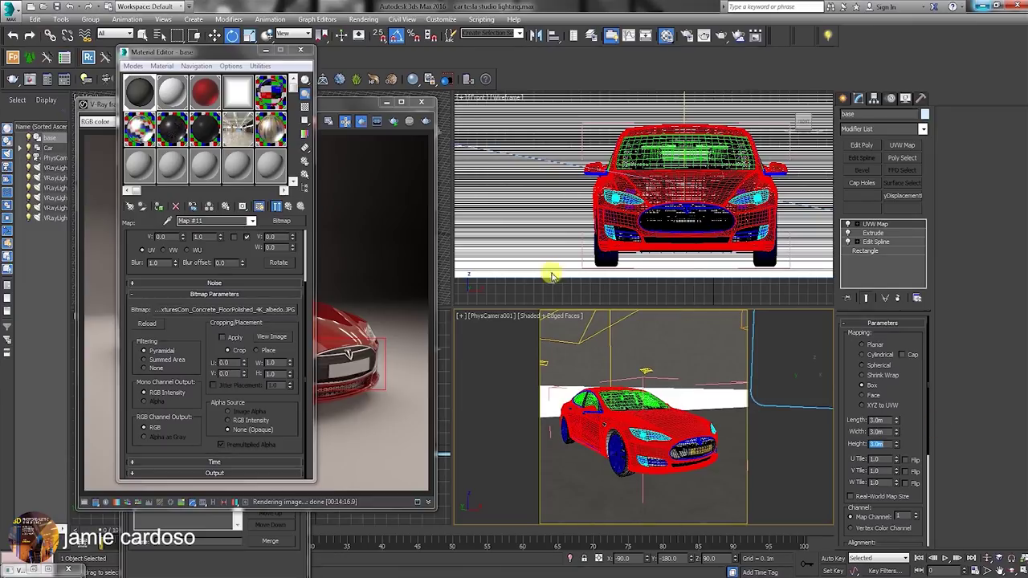
- Copy the concrete bitmap from the Dark Color Correction into the Bright one and return to the Falloff map
click(288, 206)
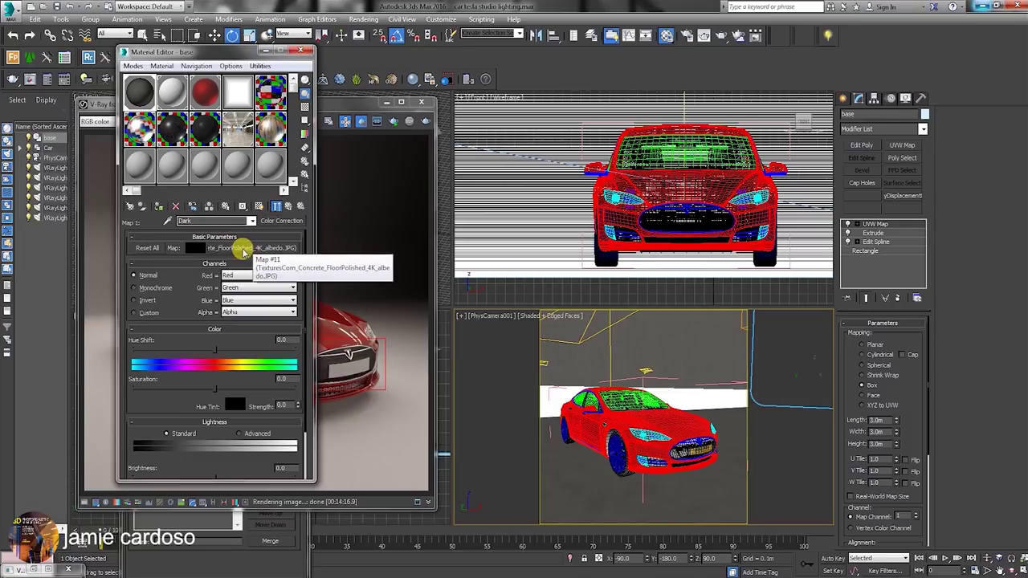
right_click(243, 250)
click(270, 268)
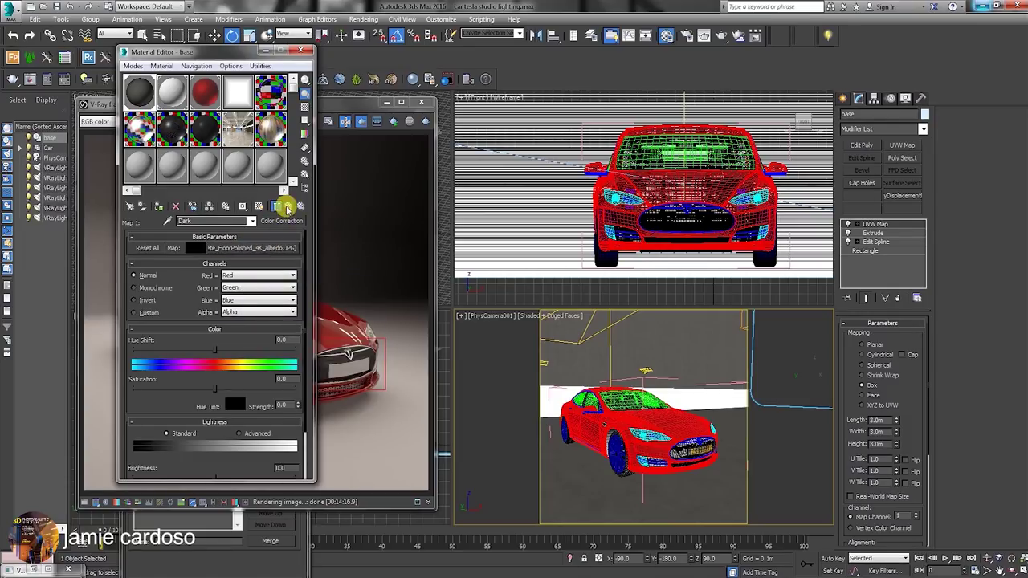
click(288, 206)
click(221, 275)
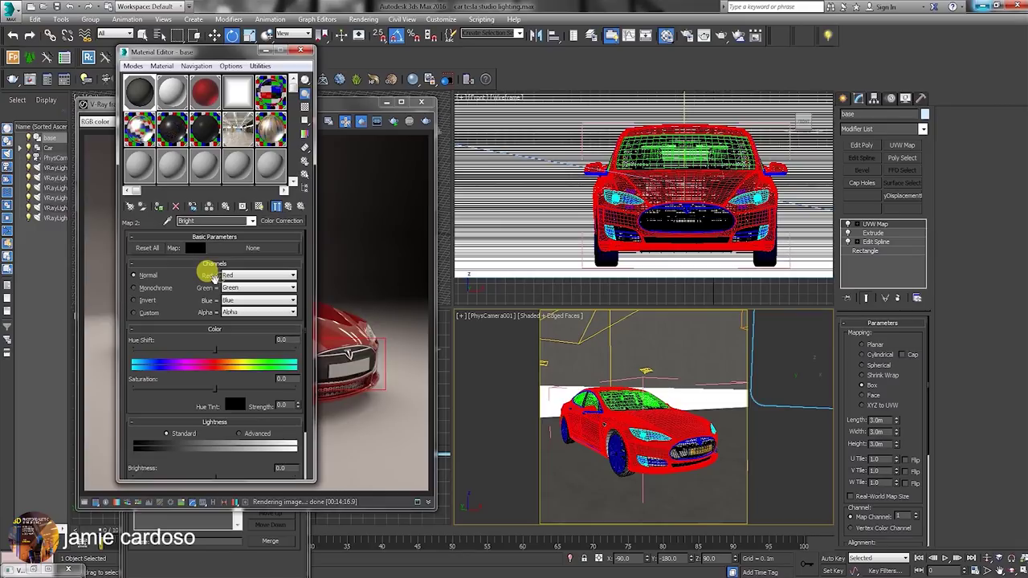
right_click(238, 247)
click(277, 264)
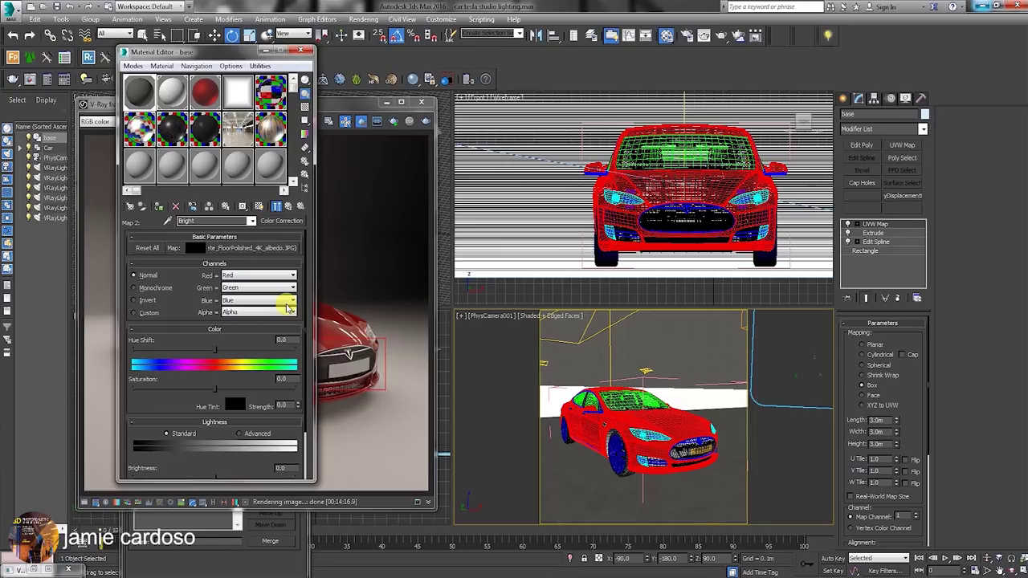
click(287, 207)
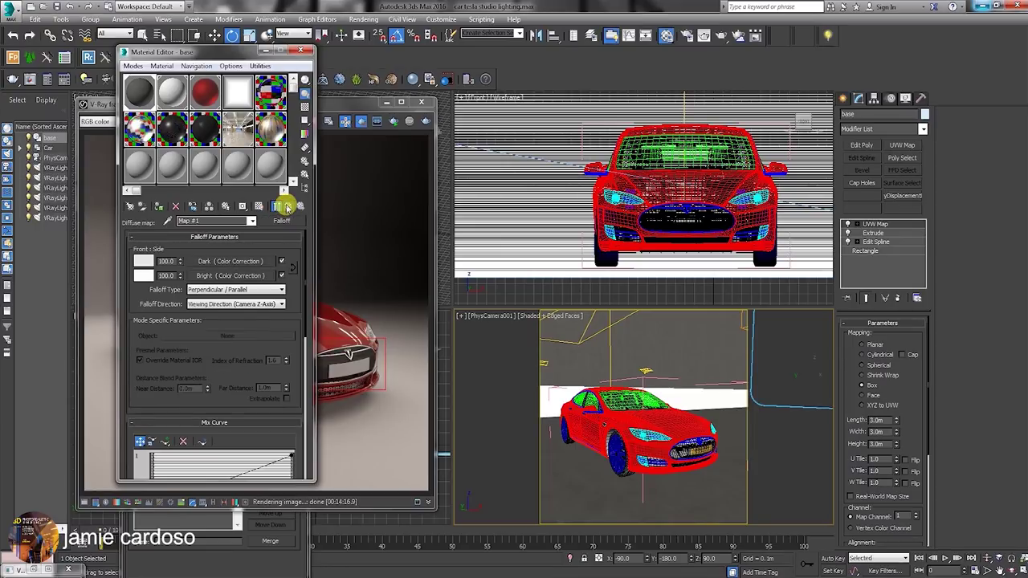
- Check the coordinates of the Dark Color Correction's concrete bitmap and set the Dark map's saturation to -100
click(221, 262)
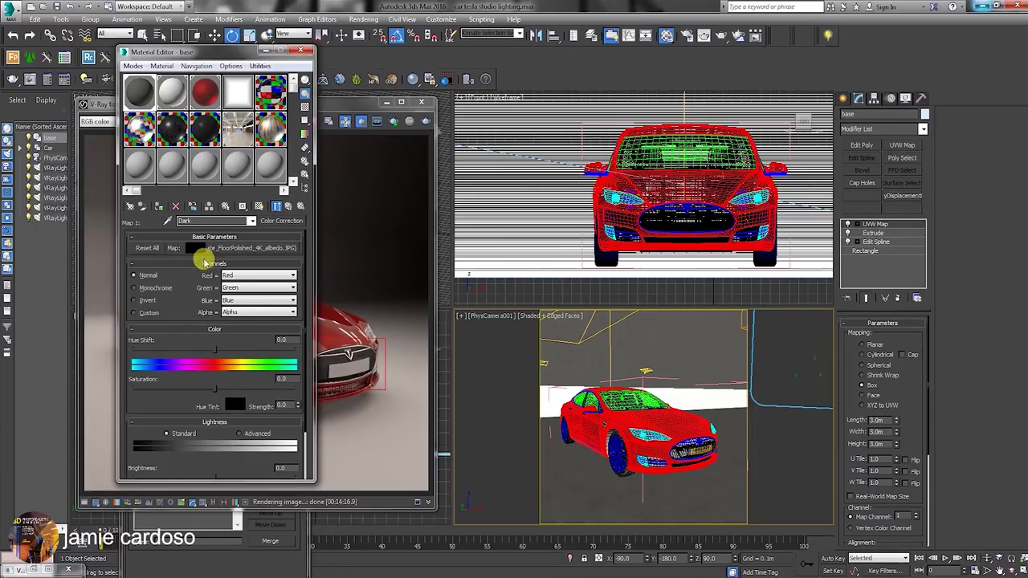
click(256, 248)
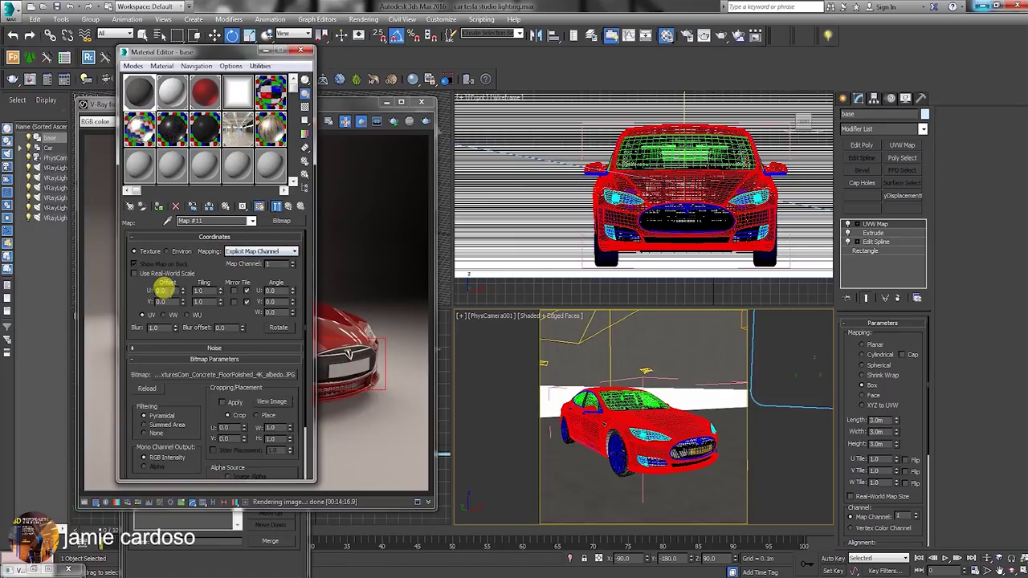
click(162, 290)
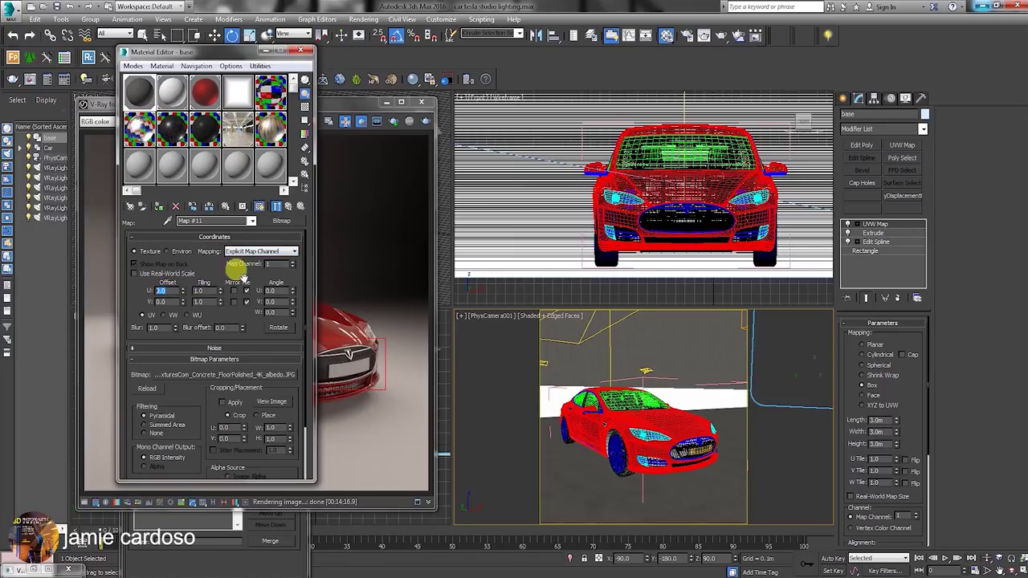
click(288, 206)
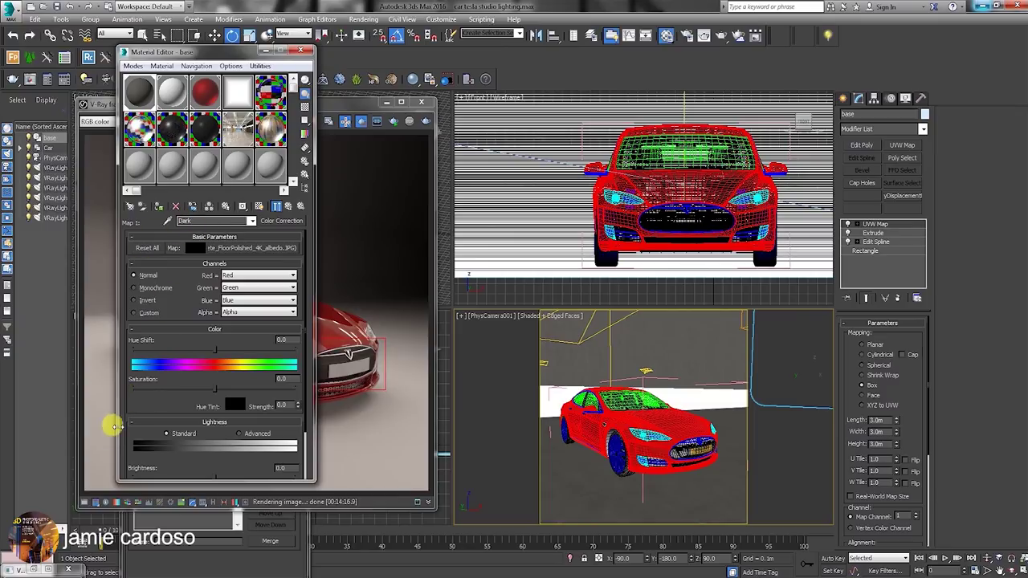
drag(135, 402, 133, 337)
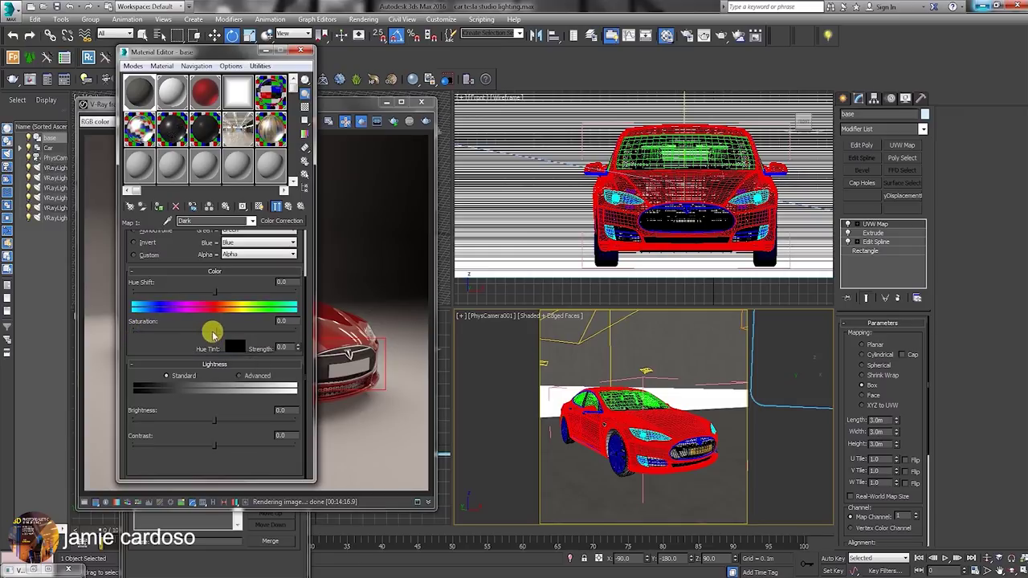
drag(202, 324, 11, 324)
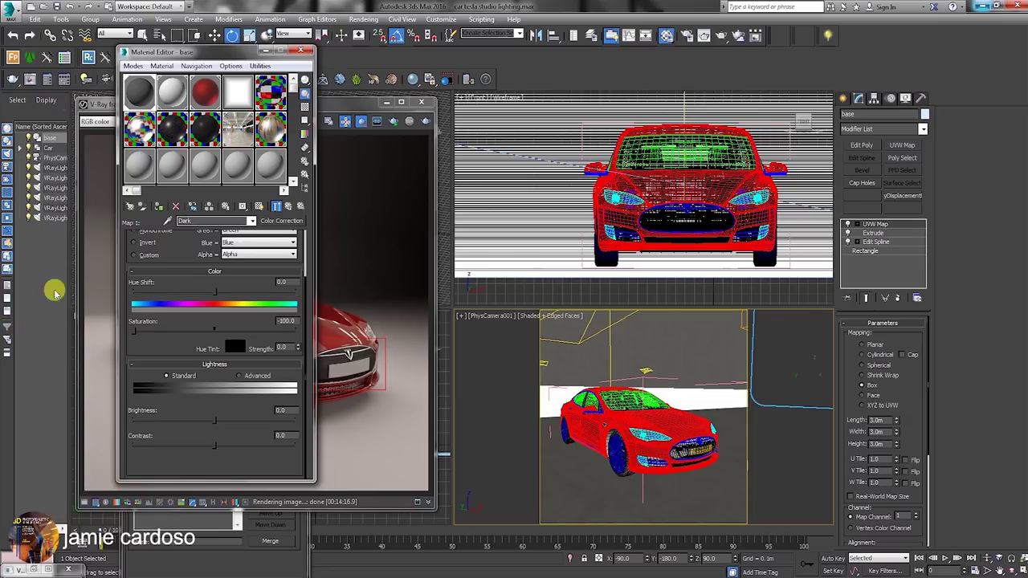
- Check the enlarged material sample and set the Dark Color Correction's brightness to -20
double_click(133, 94)
click(651, 62)
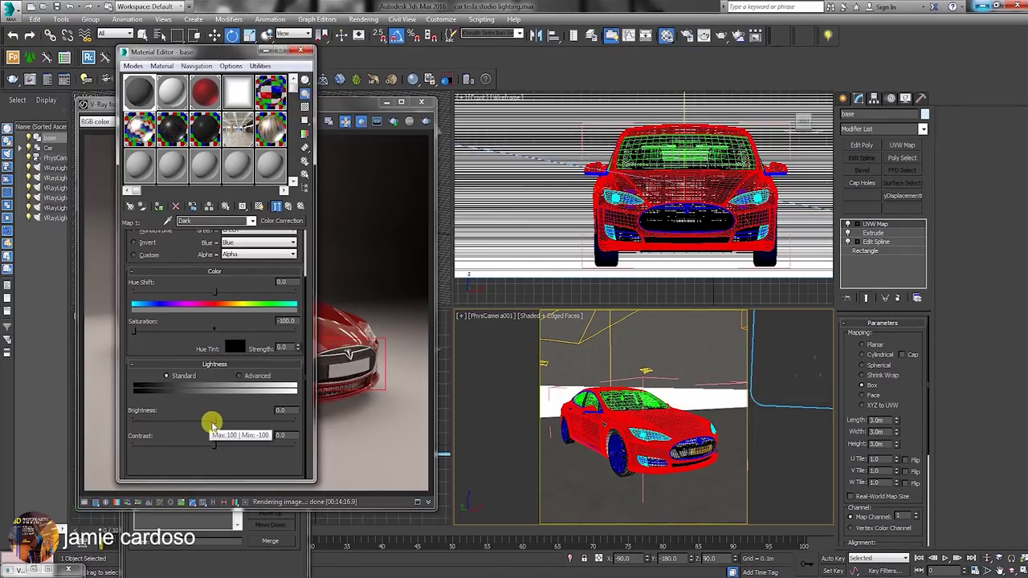
drag(206, 420, 202, 416)
double_click(283, 410)
text(-20)
key(Return)
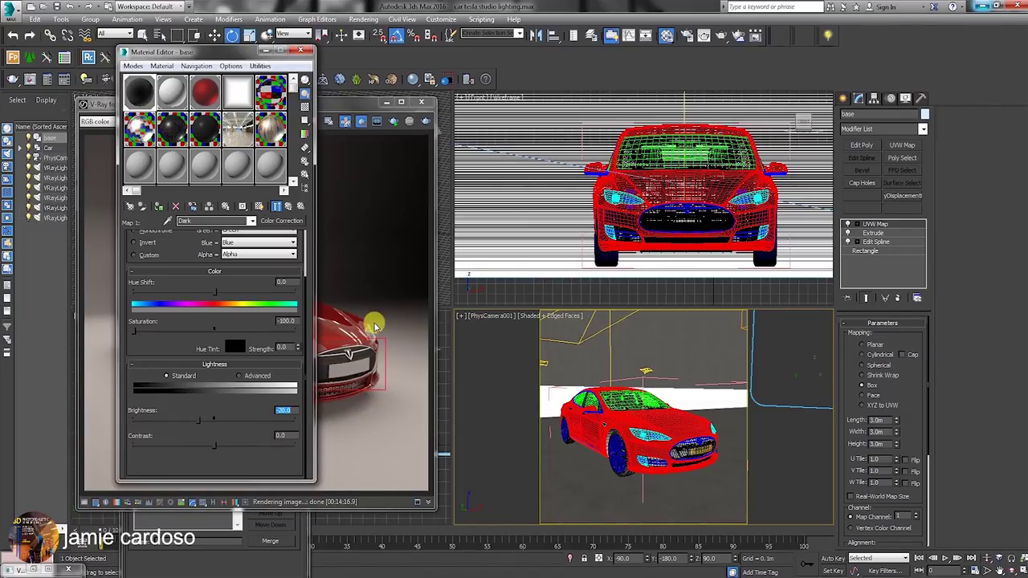
- Set the Bright Color Correction's saturation to -100 and brightness to 10, checking the enlarged sample
click(291, 206)
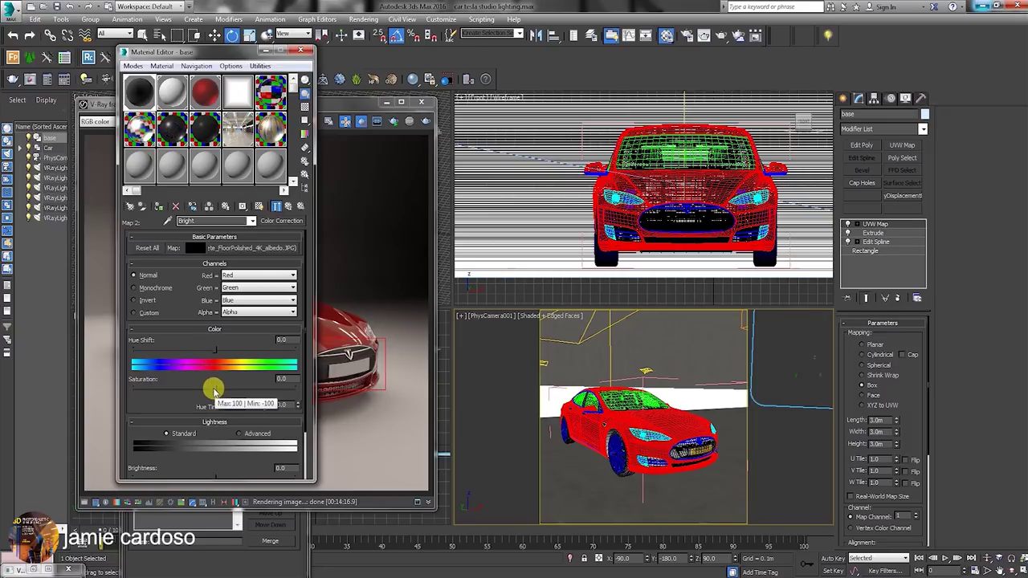
drag(214, 391, 41, 389)
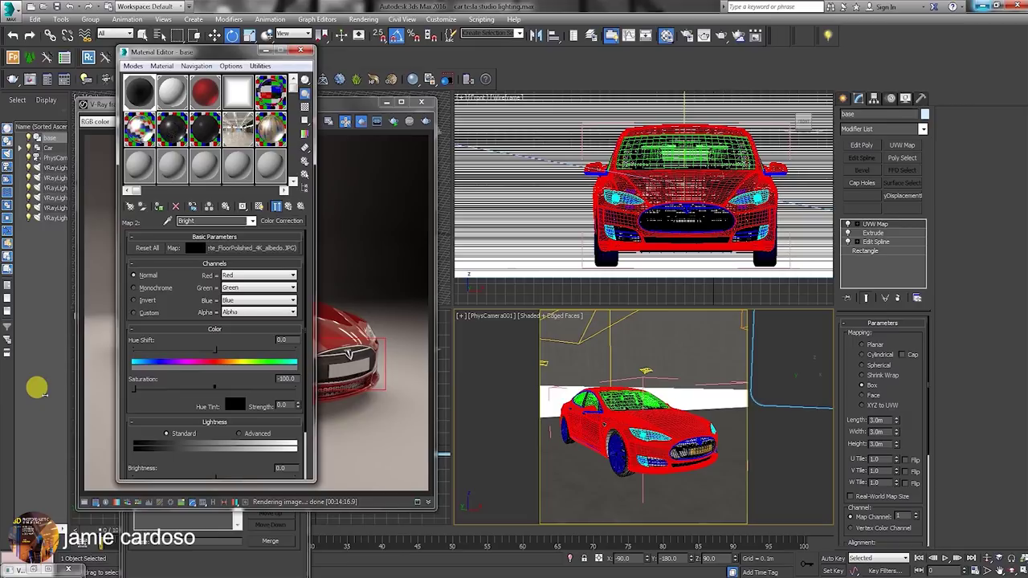
drag(126, 401, 106, 287)
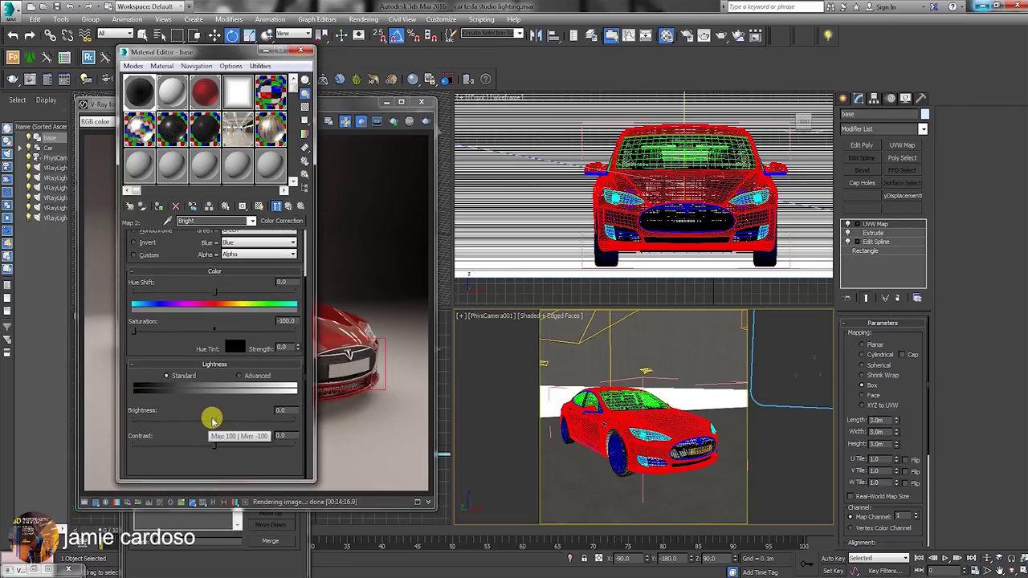
drag(290, 410, 220, 403)
text(10)
key(Return)
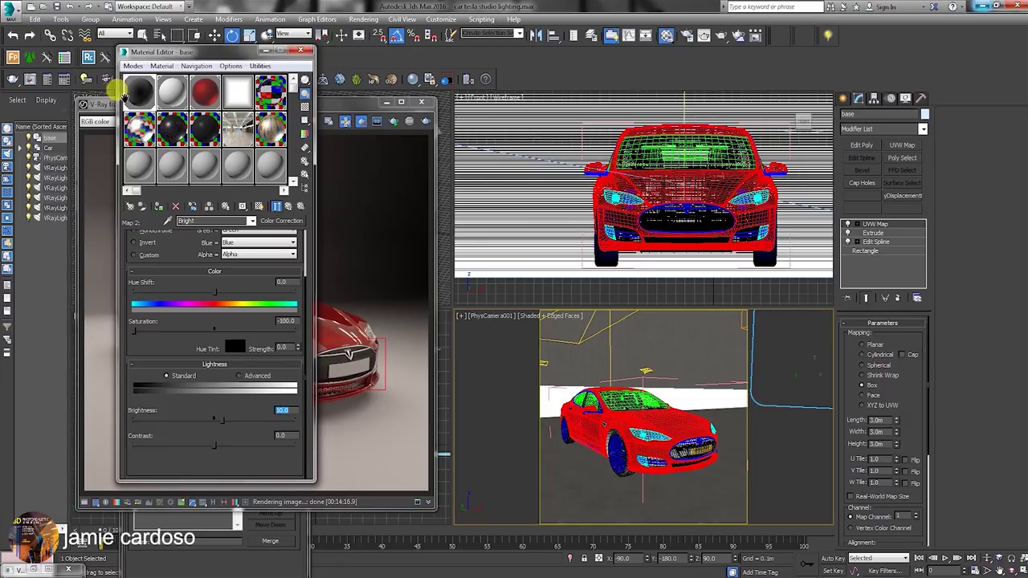
double_click(130, 94)
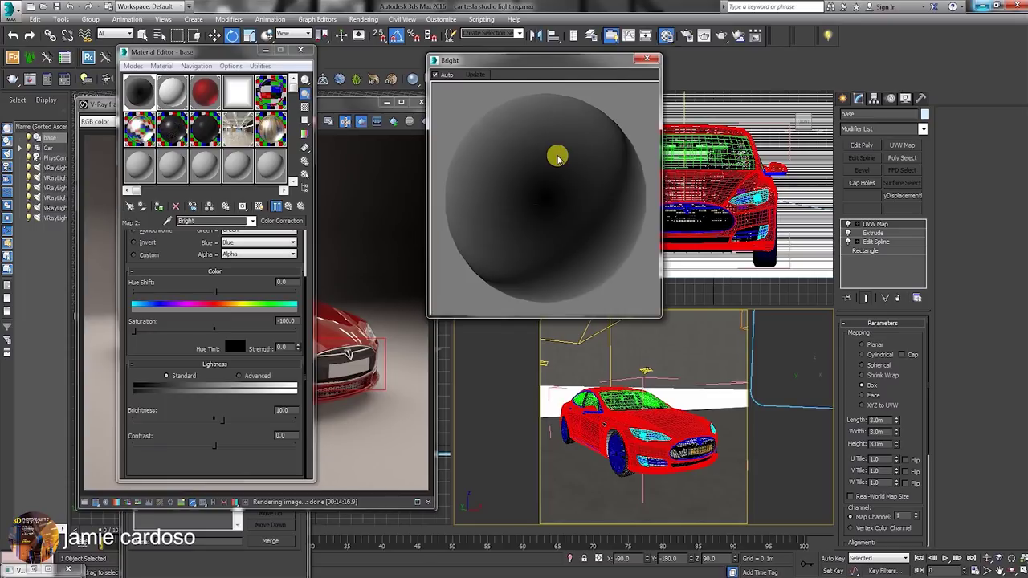
click(647, 58)
- On the base material, disable Fresnel reflections, unlock the highlight glossiness and set the reflect color to RGB 15
click(291, 207)
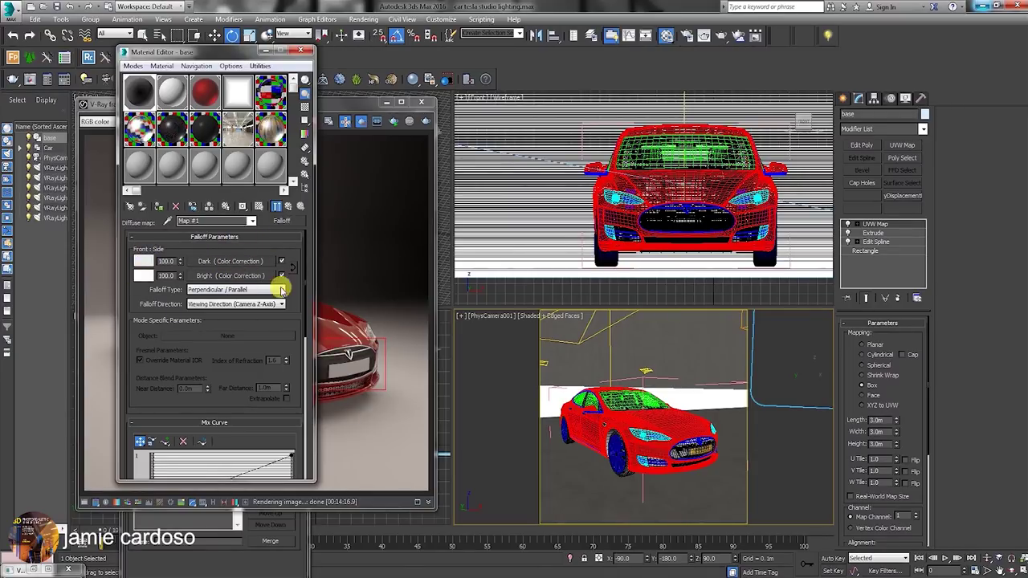
click(290, 208)
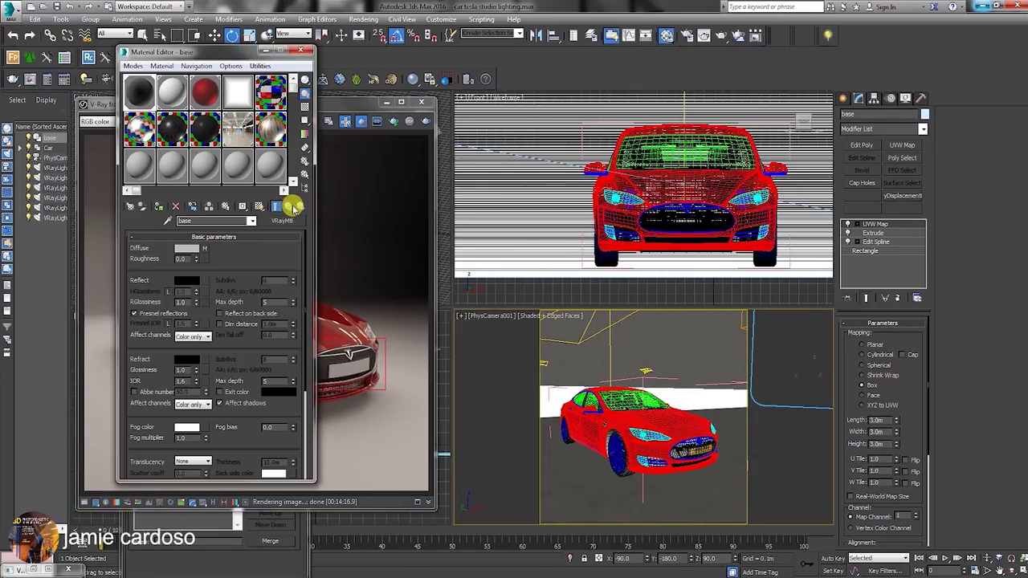
double_click(139, 91)
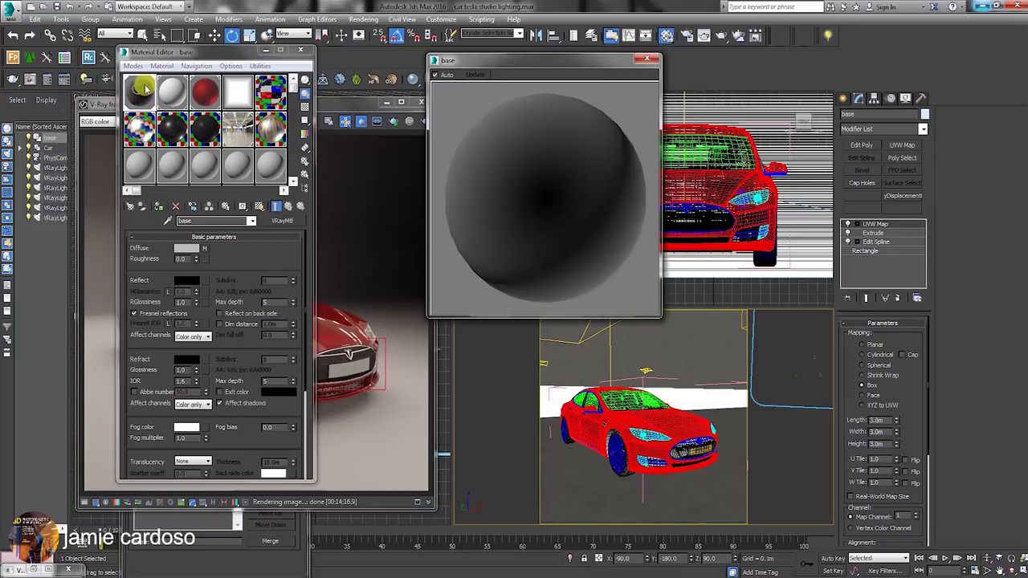
click(133, 313)
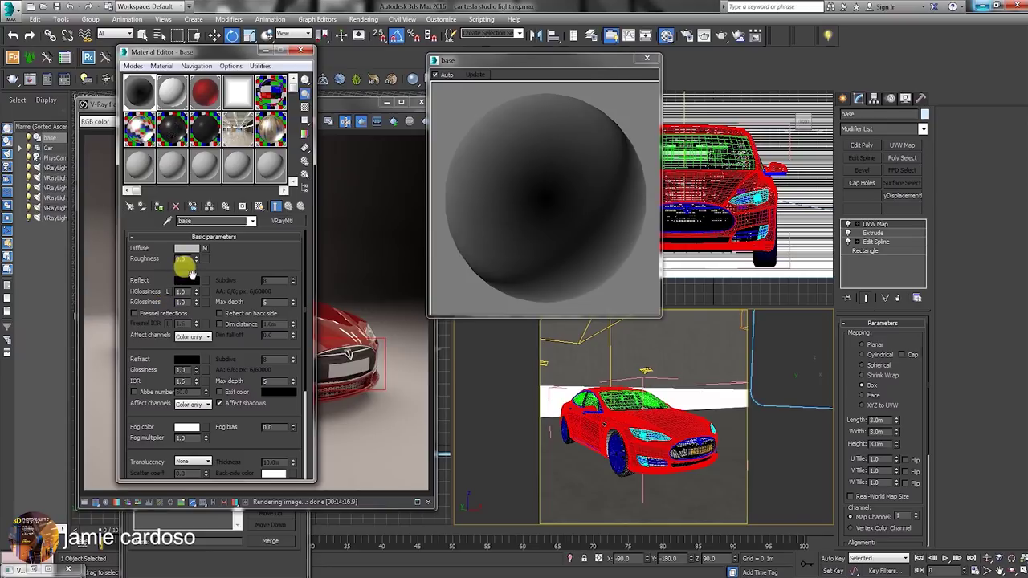
click(186, 280)
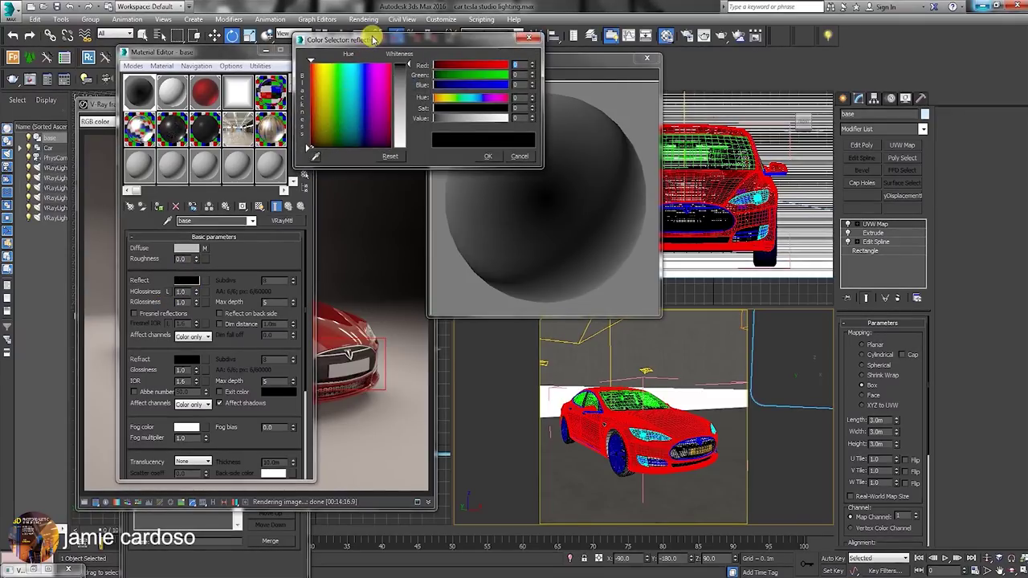
drag(374, 39, 781, 37)
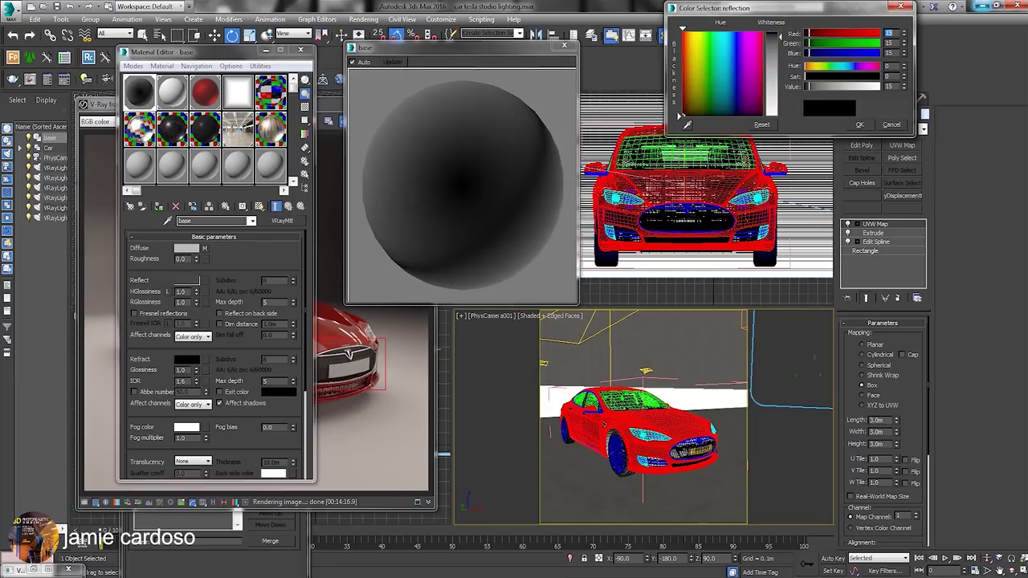
click(858, 125)
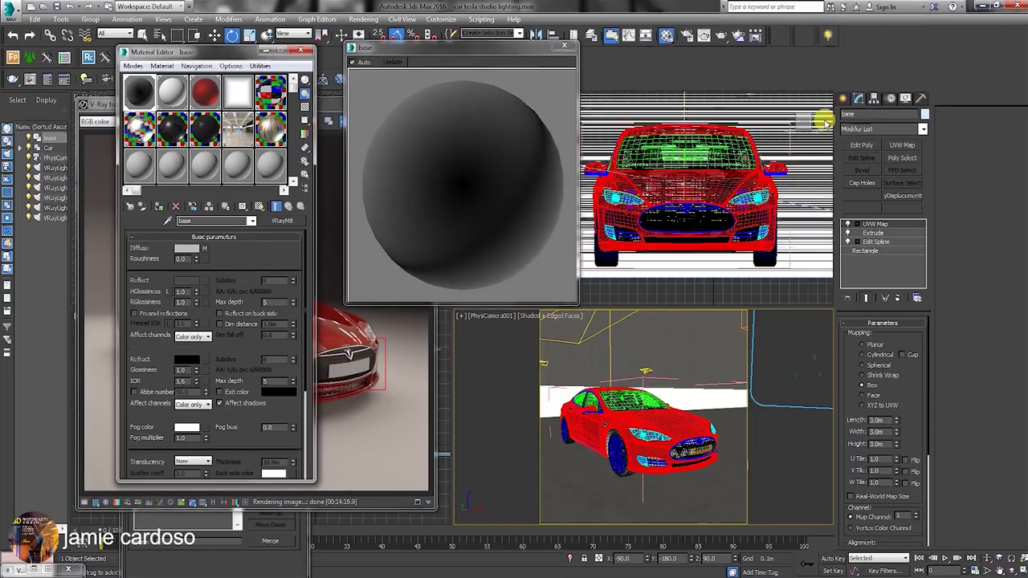
- Lower the base material's highlight glossiness to 0.58 for a broader highlight
drag(195, 294, 196, 301)
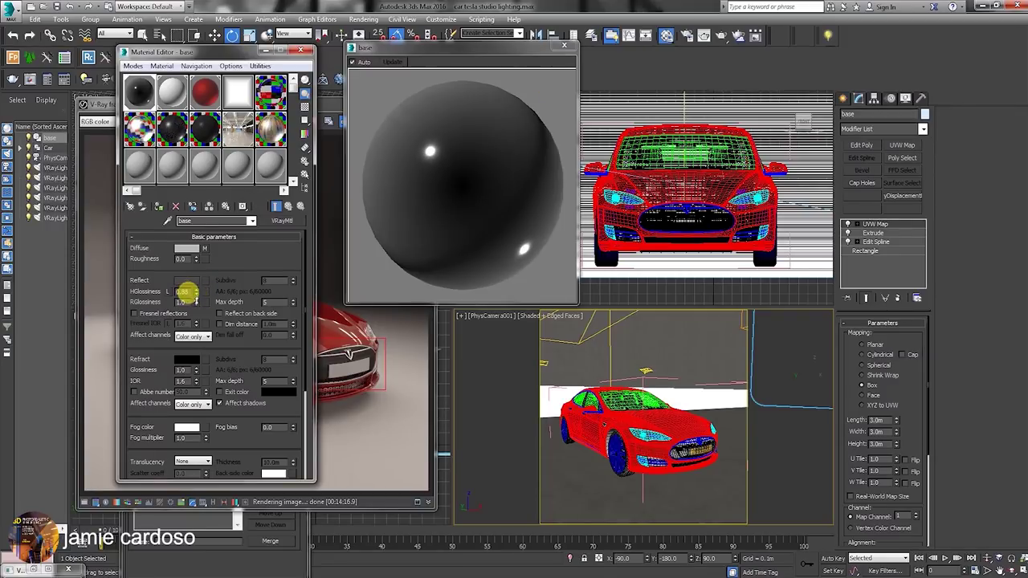
click(195, 301)
drag(200, 311, 201, 313)
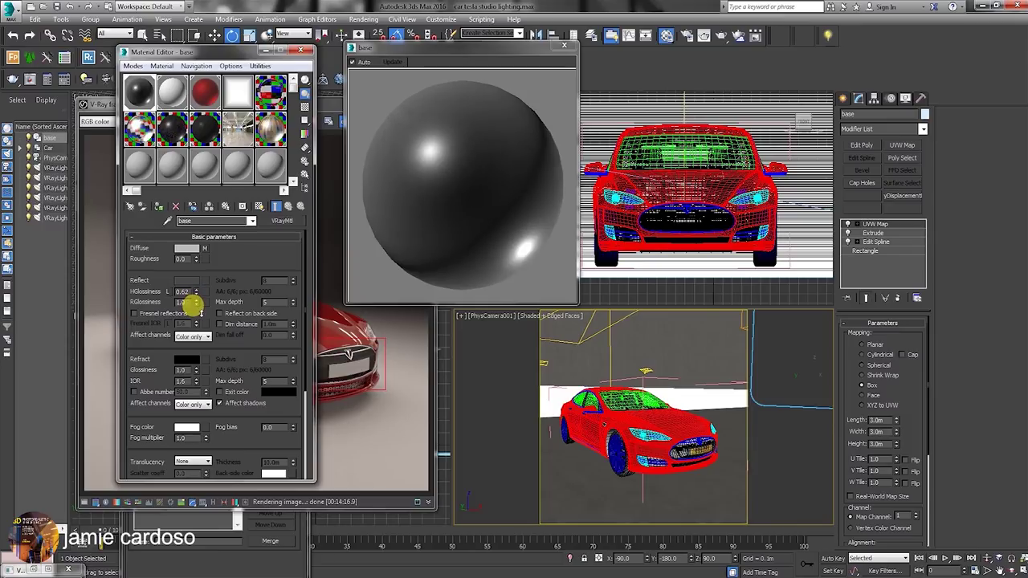
drag(200, 313, 201, 316)
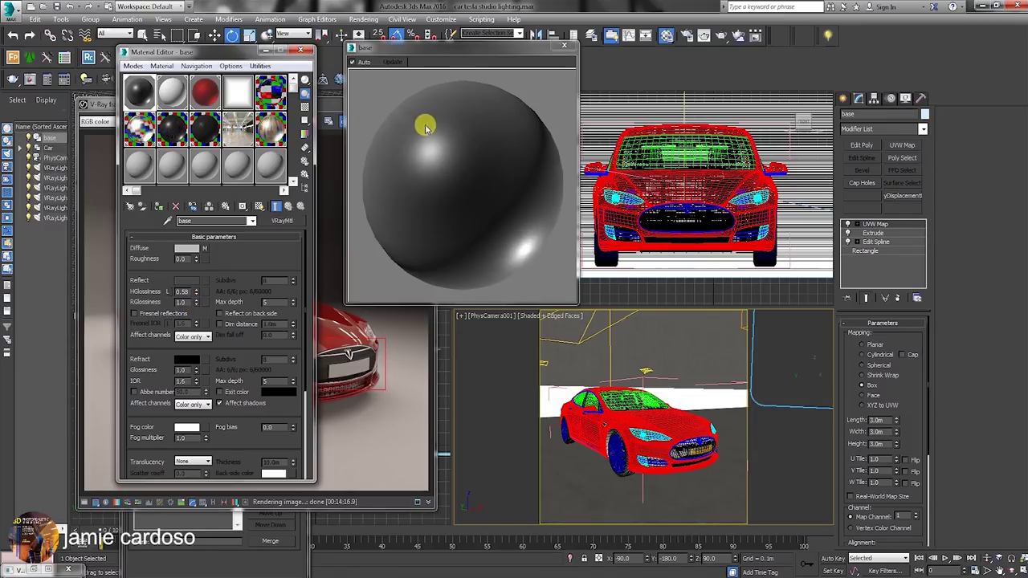
- Set the base material's reflection glossiness to 0.9
double_click(188, 302)
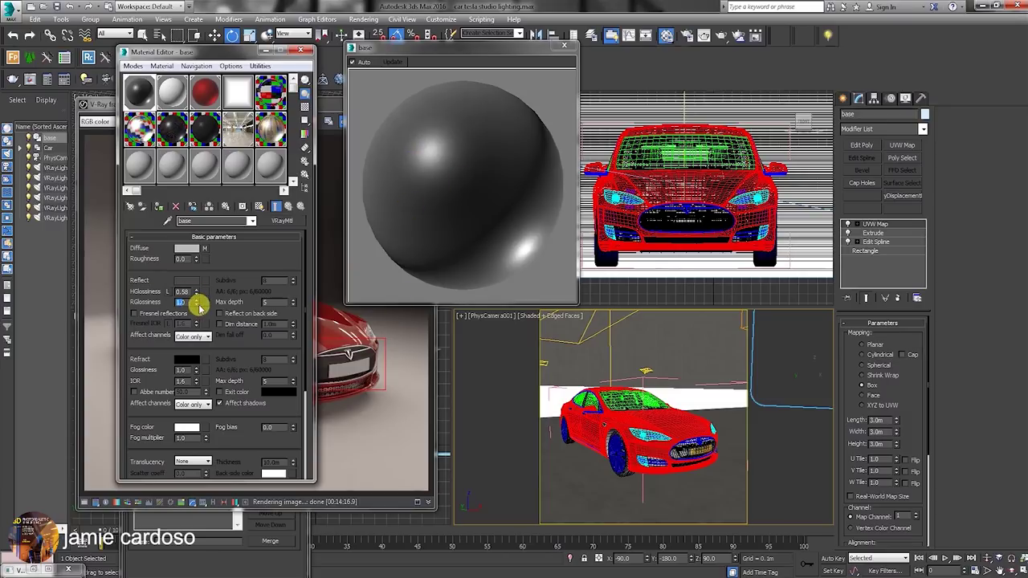
text(0.9)
key(Return)
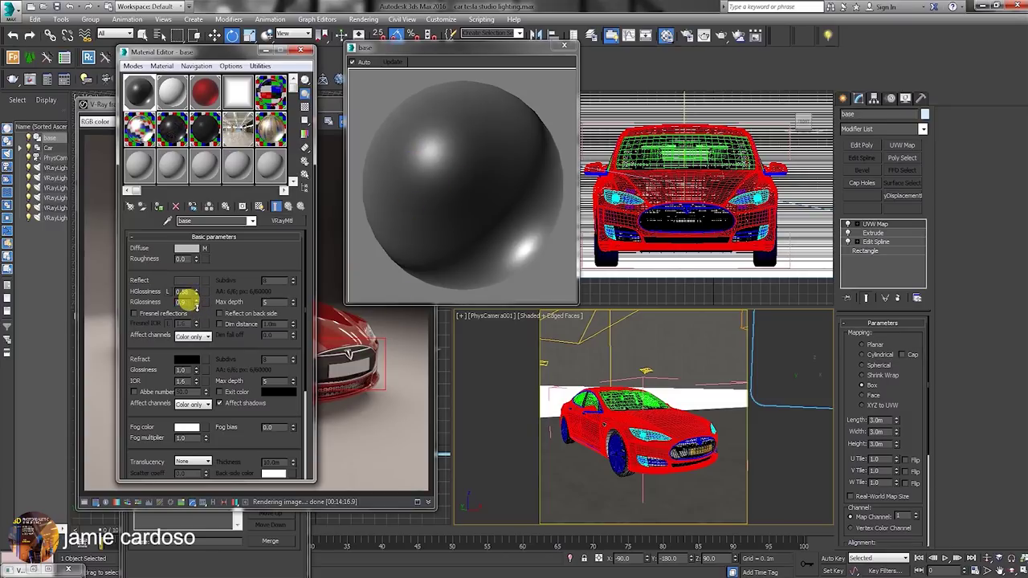
- Show the checkered background behind the base material sample and set its reflection glossiness to 0.7
click(306, 107)
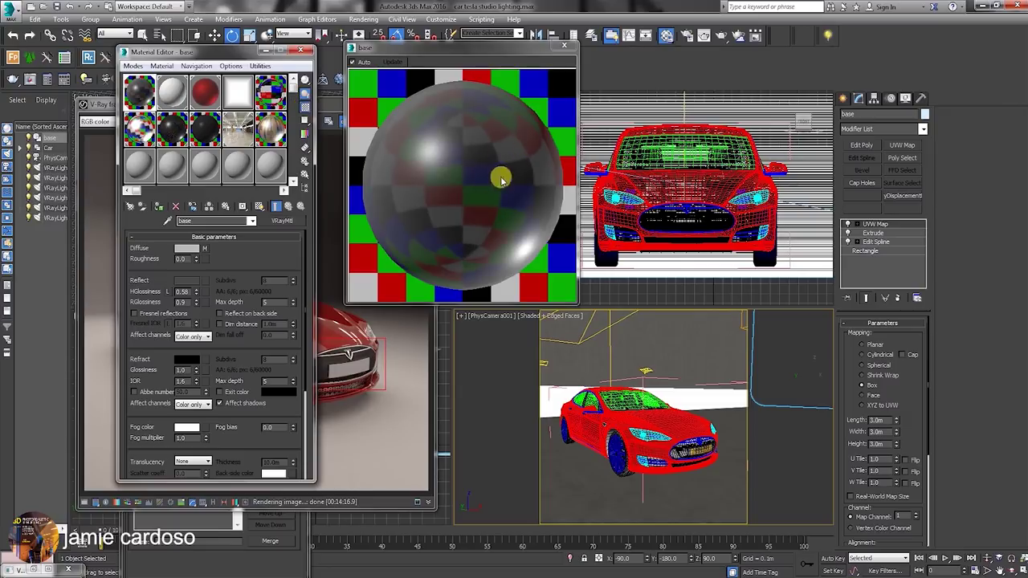
double_click(183, 302)
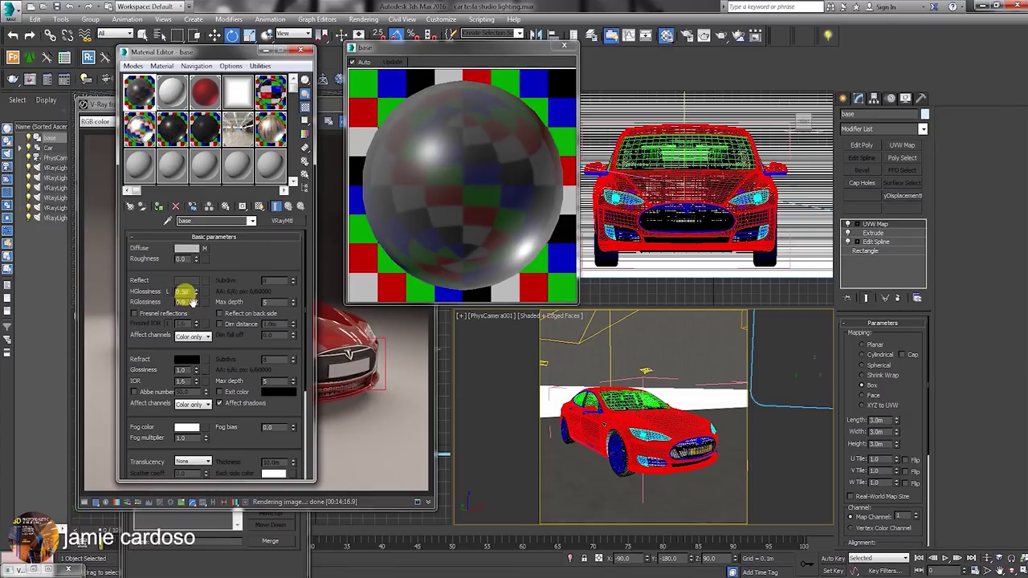
drag(195, 306, 196, 316)
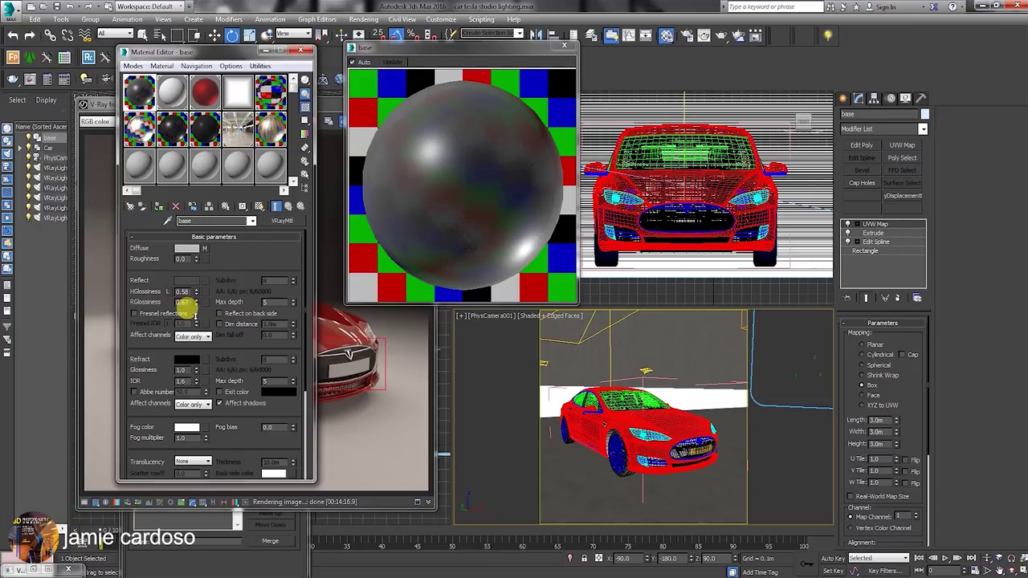
double_click(176, 301)
text(0.7)
key(Return)
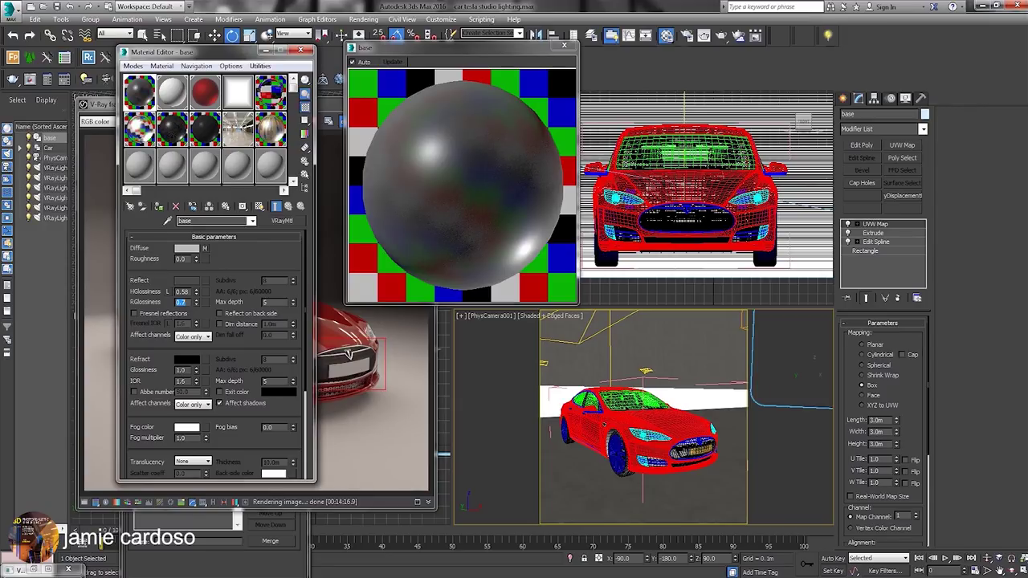
- Open the Dark Color Correction's bitmap file, TexturesCom_Concrete_FloorPolished_4K_albedo.JPG, in Photoshop
click(204, 248)
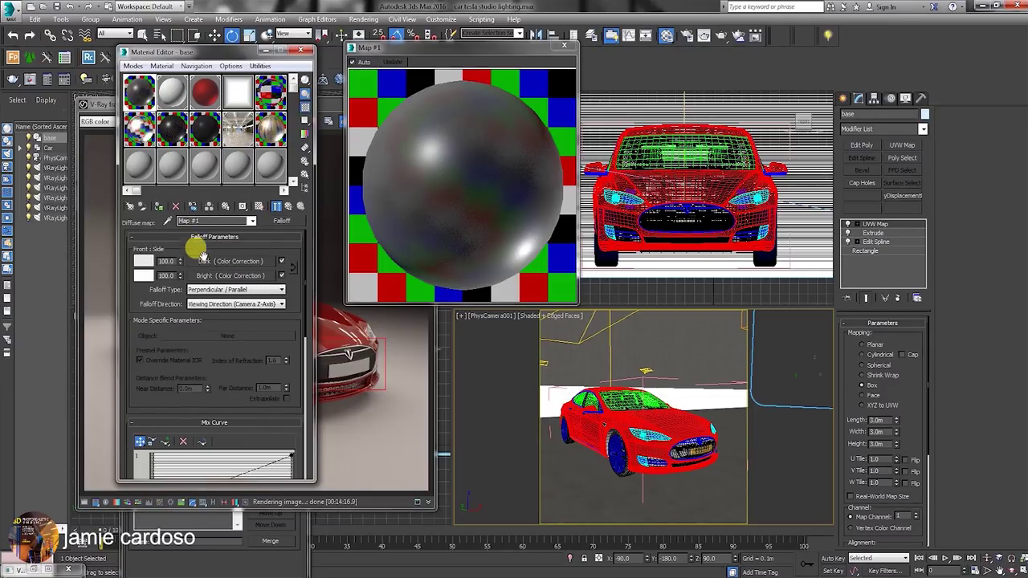
click(219, 263)
click(256, 256)
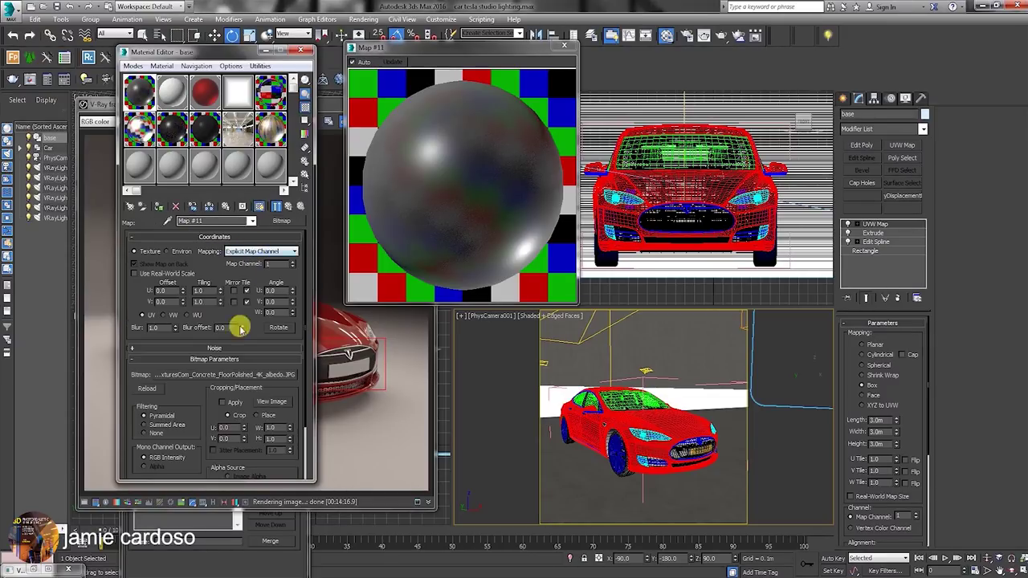
click(244, 375)
click(246, 103)
right_click(310, 104)
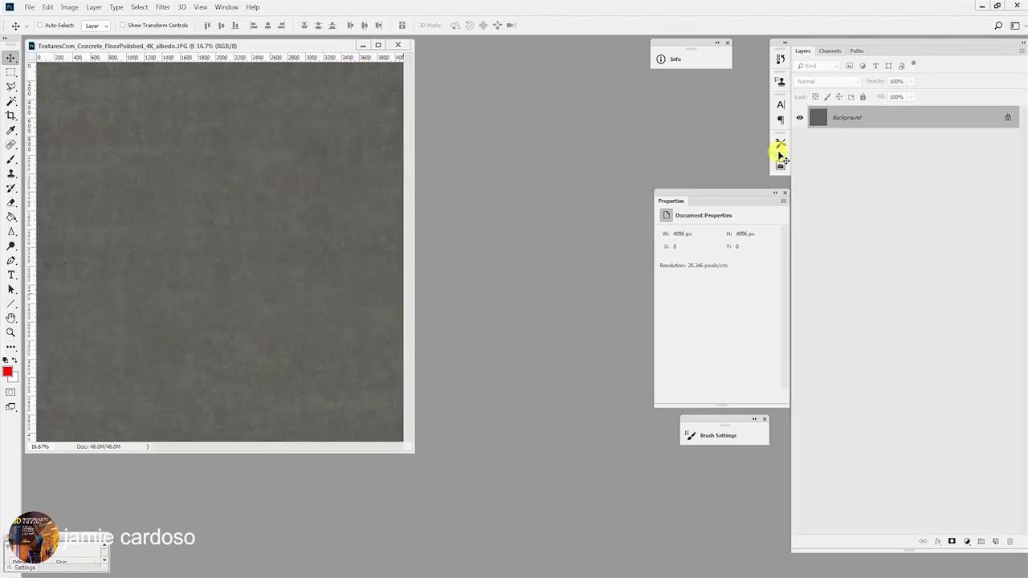
- Add a Hue/Saturation adjustment layer above the concrete texture and set its saturation to -100
drag(197, 46, 260, 66)
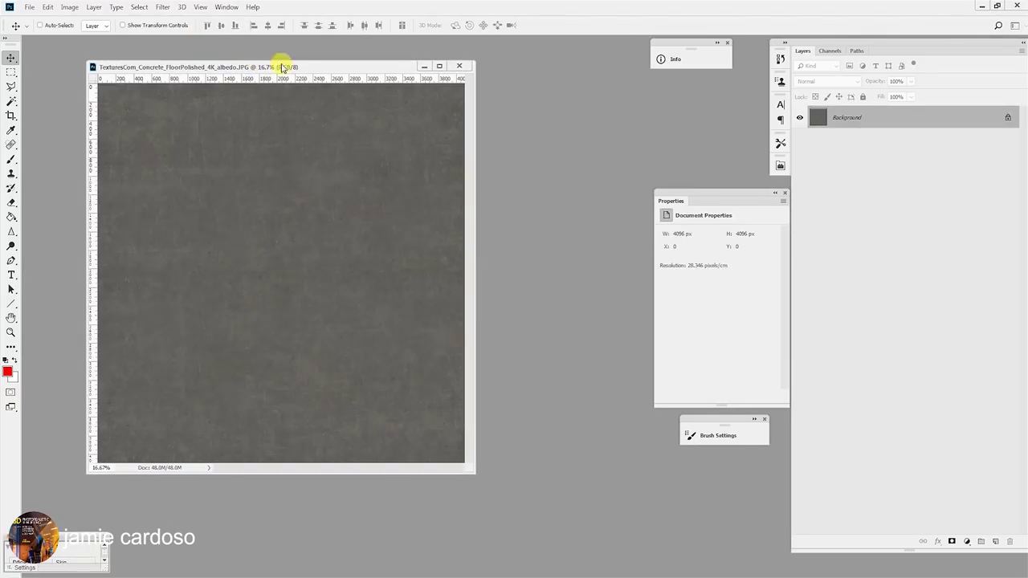
click(967, 544)
click(956, 432)
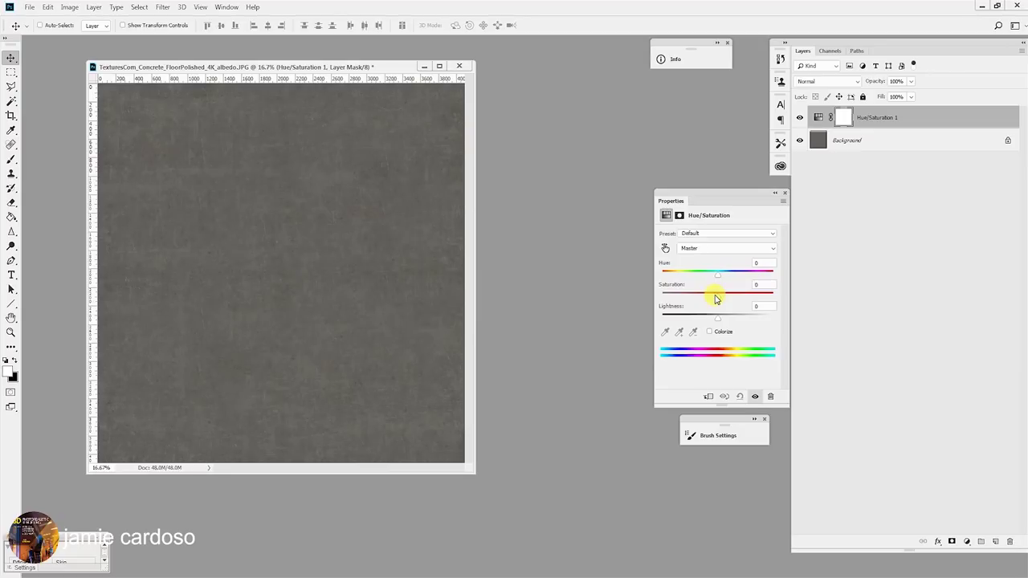
drag(716, 297, 556, 303)
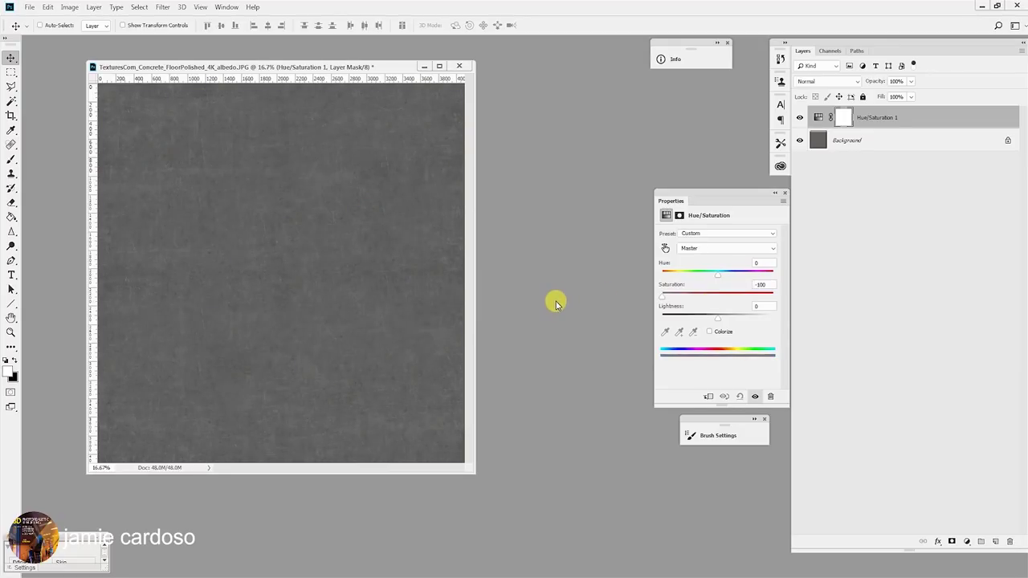
- Open the choice of adjustment layers to add another one above the Hue/Saturation layer
click(964, 543)
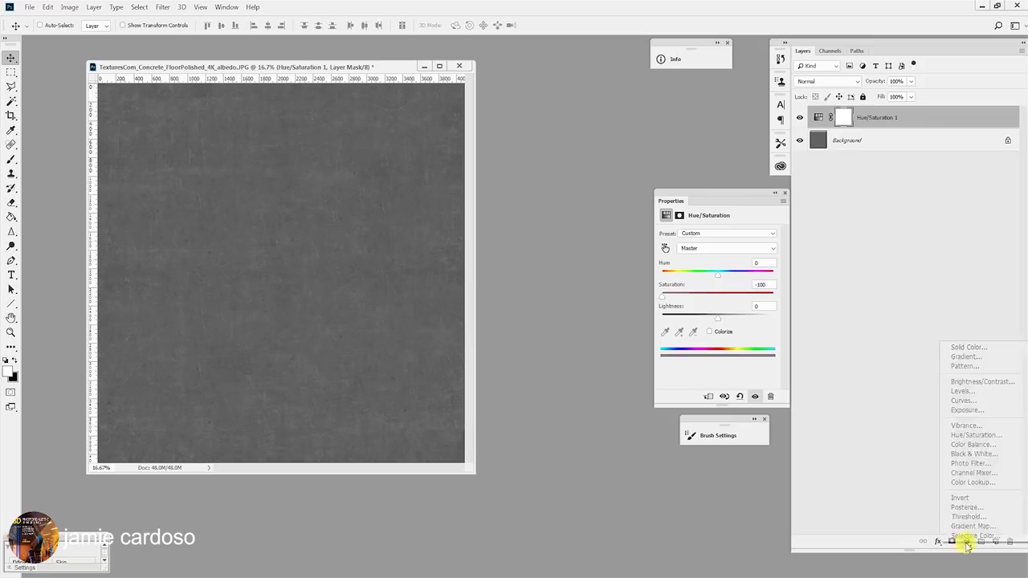
- Add a Levels adjustment layer above Hue/Saturation 1 with input midtone 0.15 and white point 97
click(974, 394)
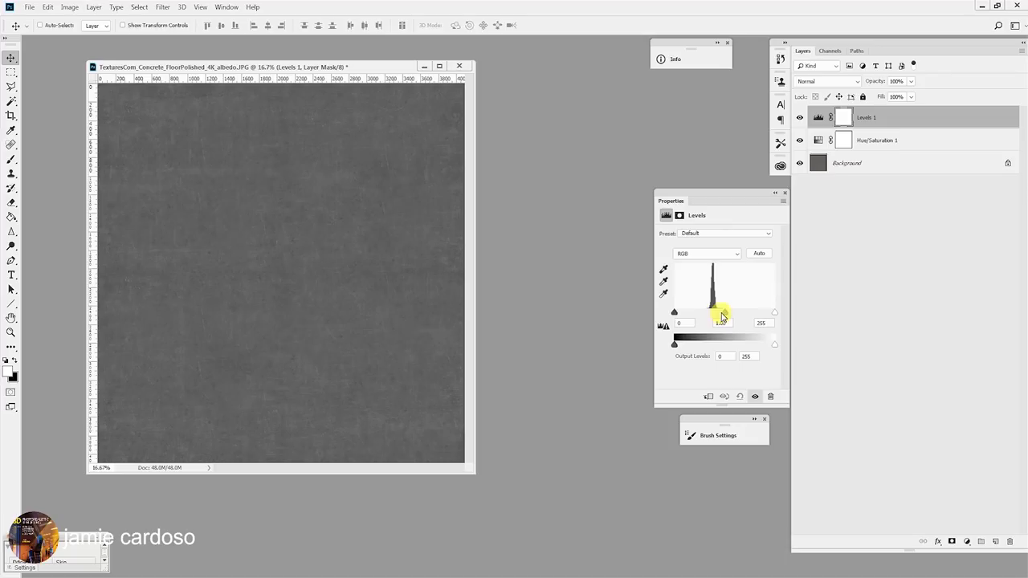
drag(720, 314, 700, 319)
drag(771, 313, 720, 319)
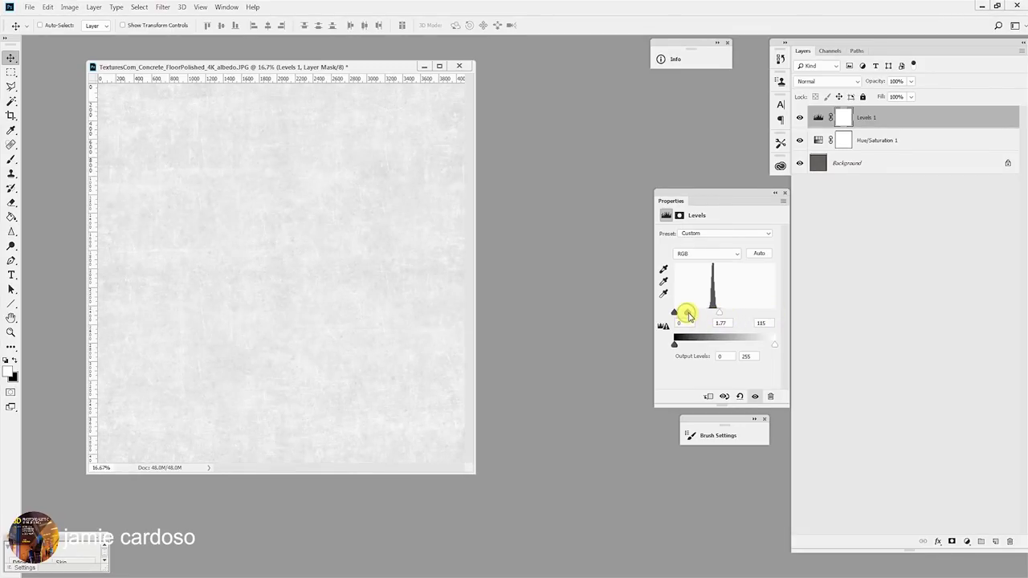
drag(687, 312, 715, 316)
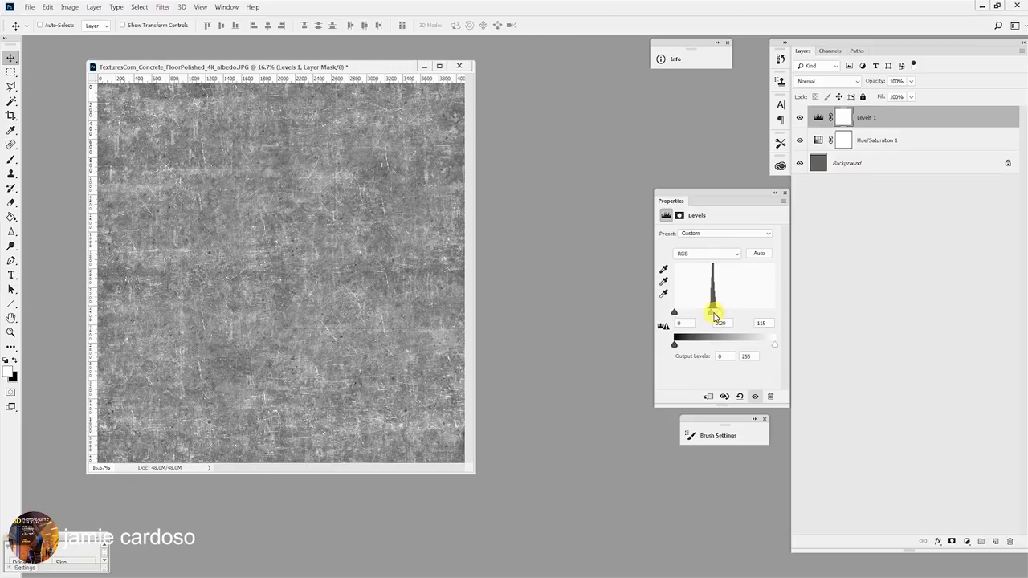
drag(714, 316, 713, 318)
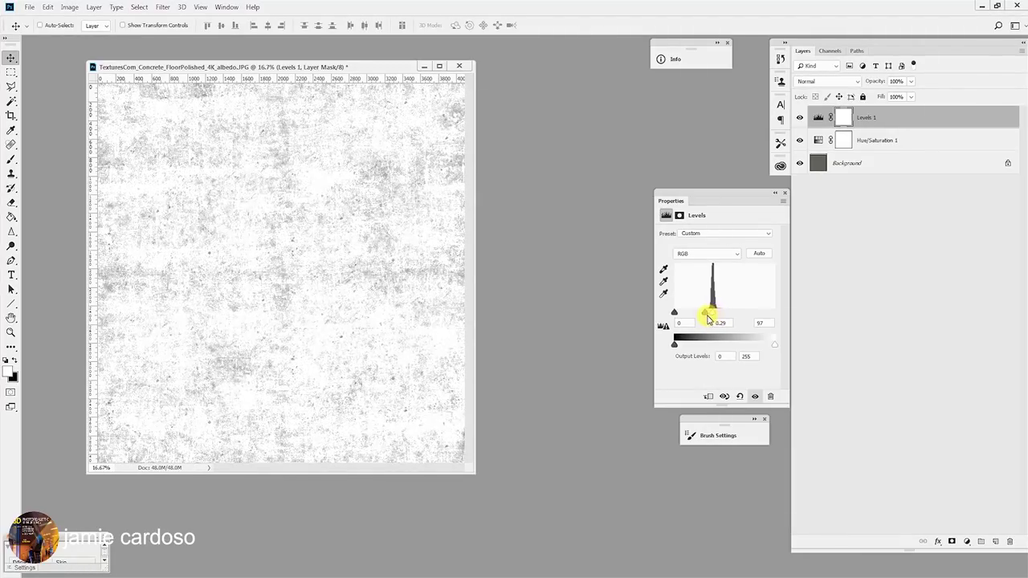
drag(704, 317, 708, 316)
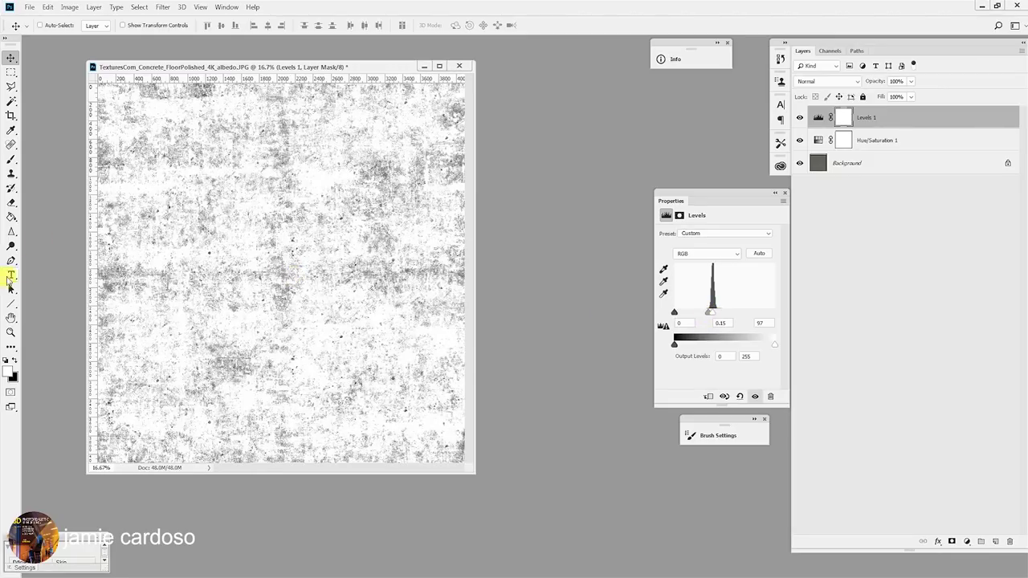
- Strengthen the dark concrete detail by setting the Levels midtone input to 0.09
click(11, 319)
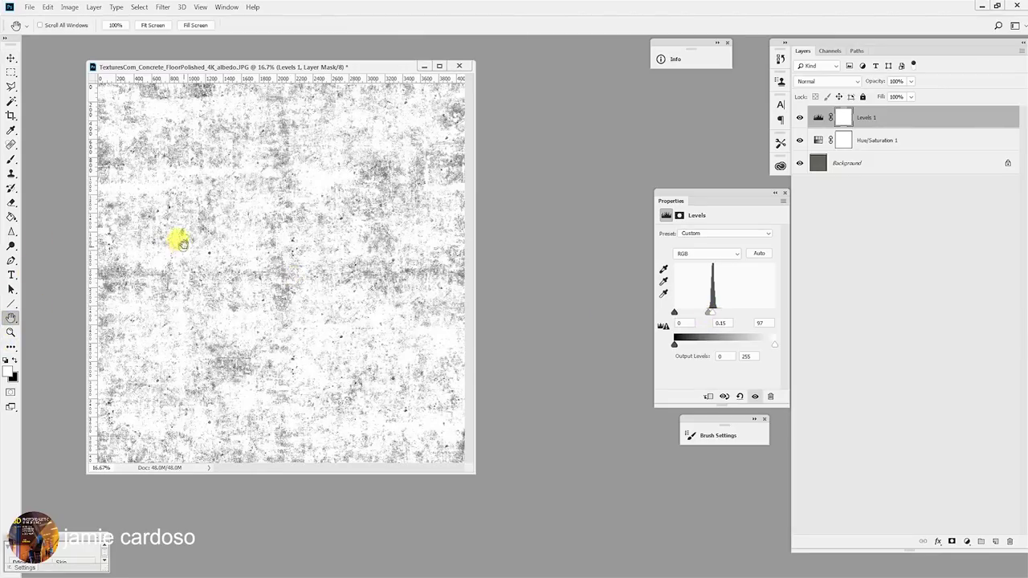
click(11, 333)
click(126, 211)
click(126, 212)
click(239, 202)
click(241, 204)
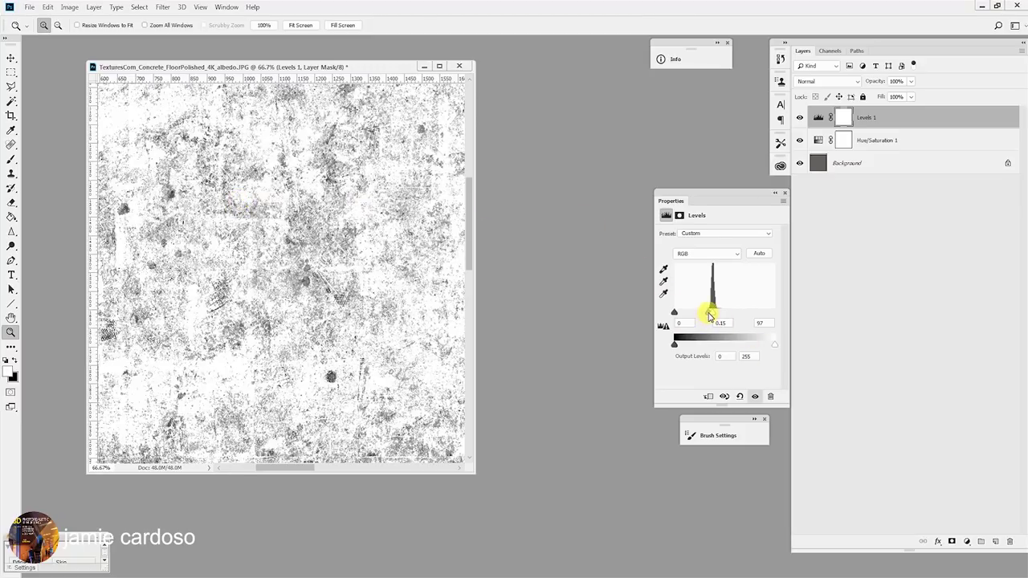
drag(710, 316, 712, 313)
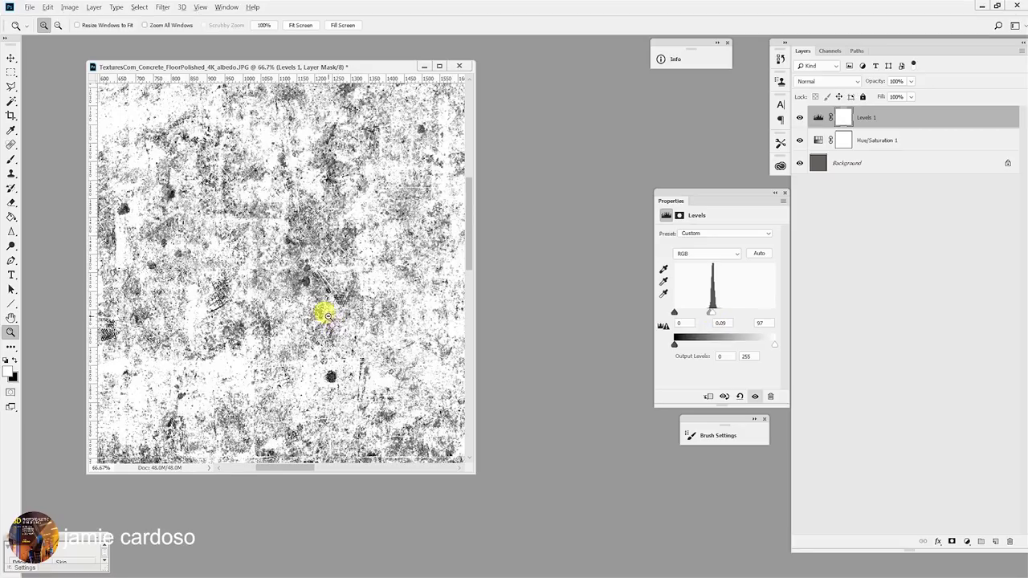
alt+click(327, 316)
alt+click(327, 316)
alt+click(328, 315)
alt+click(328, 313)
alt+click(327, 311)
click(330, 288)
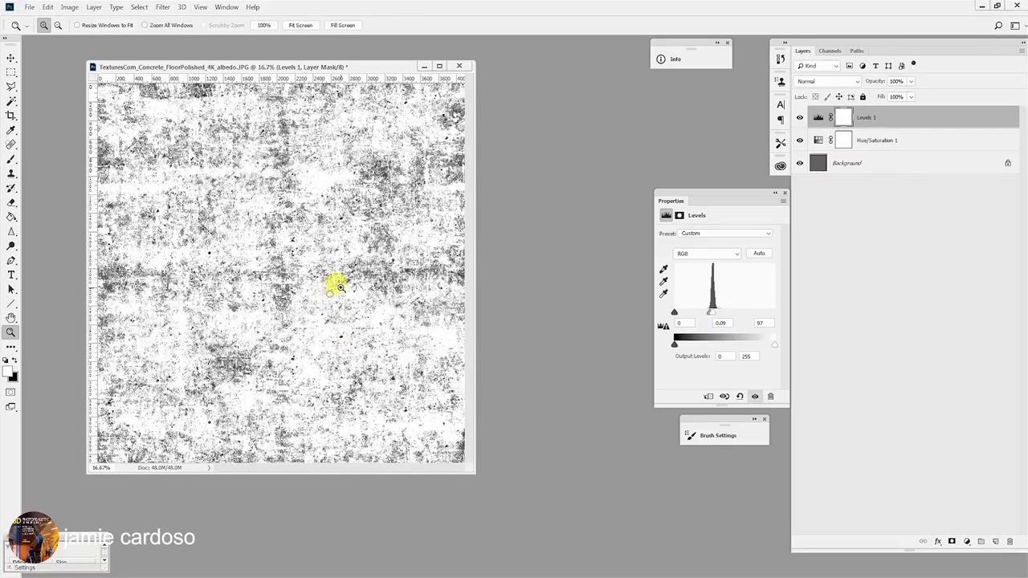
click(29, 6)
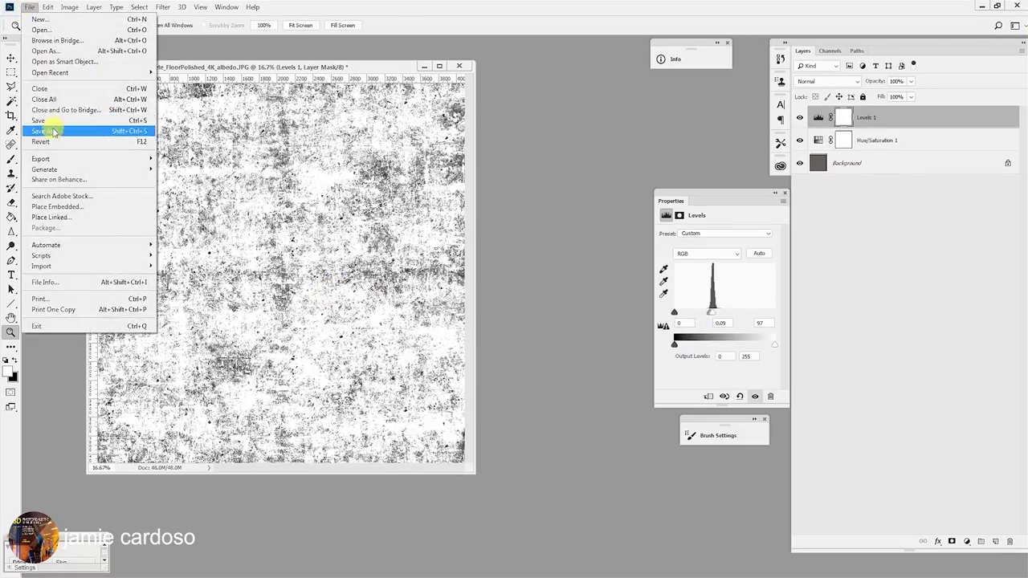
click(45, 132)
click(264, 441)
click(185, 338)
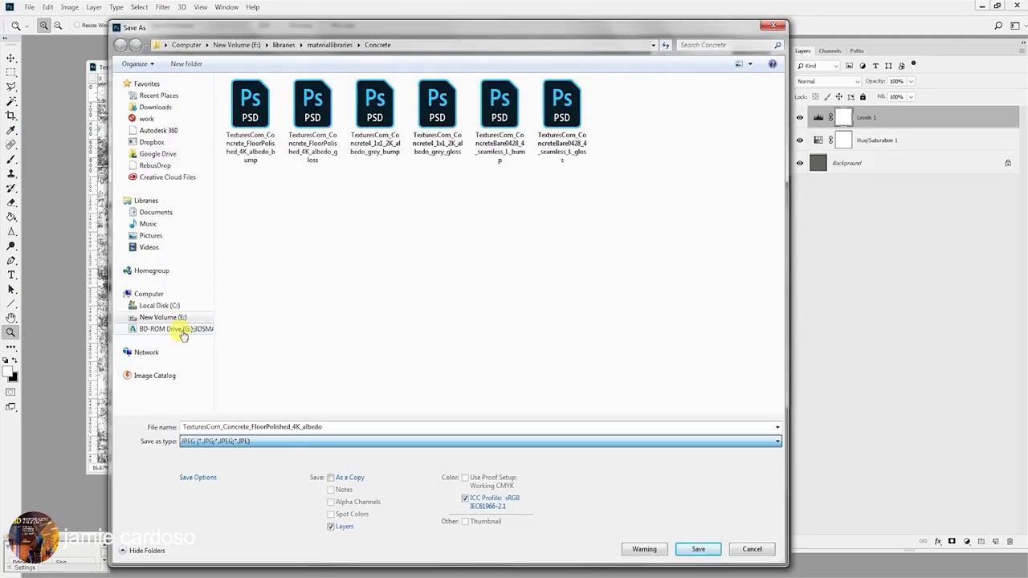
double_click(324, 427)
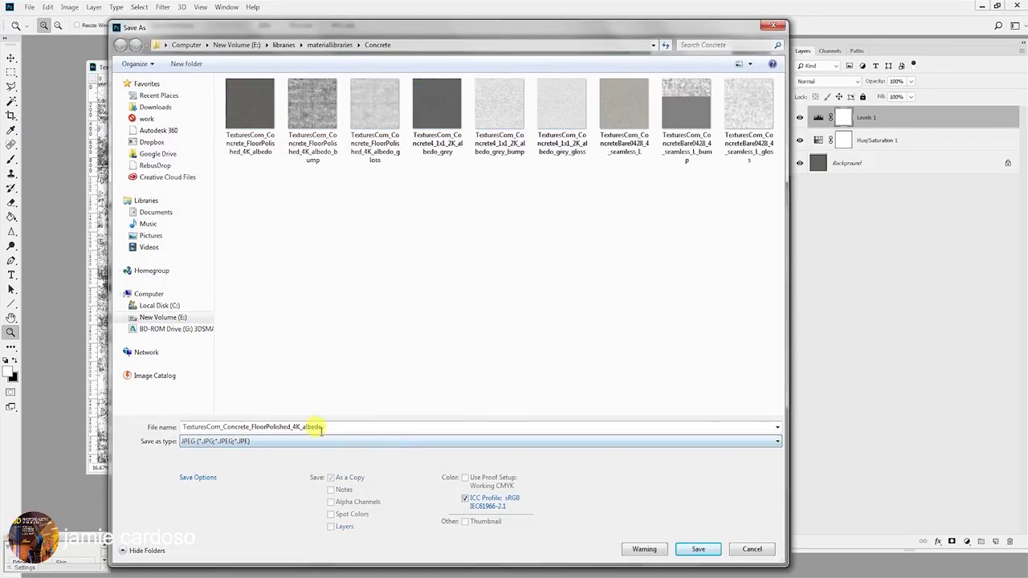
click(323, 427)
text(_bump)
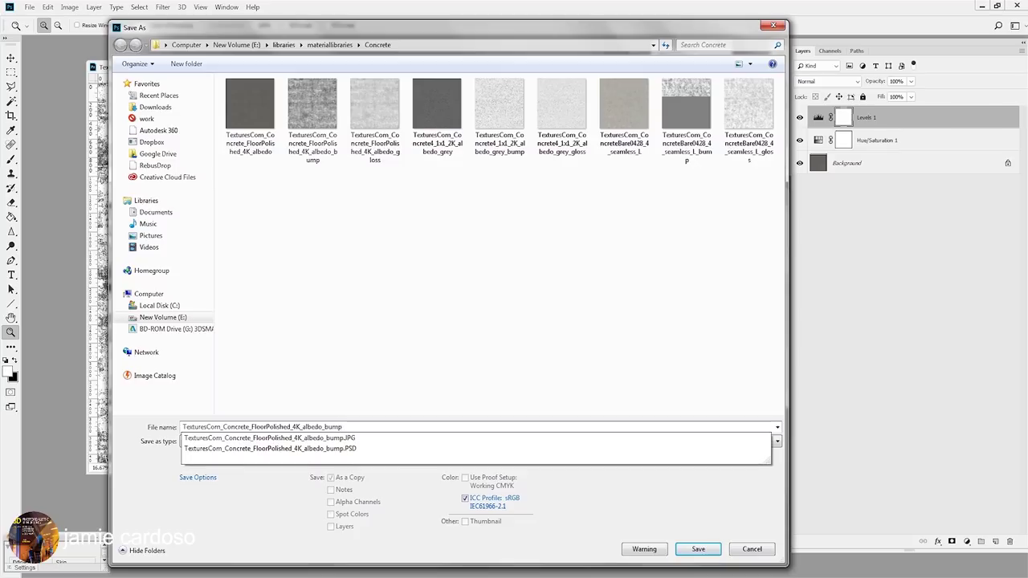
click(754, 550)
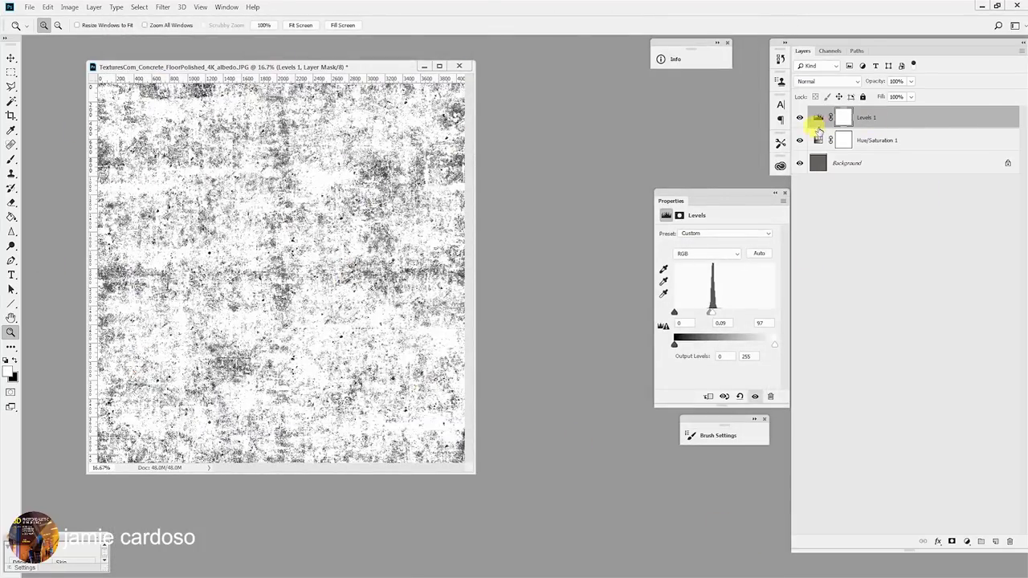
- Switch to 3ds Max, load the TexturesCom_Concrete_FloorPolished_4K_albedo JPEG as the bitmap, and return to the base material's top level
click(819, 117)
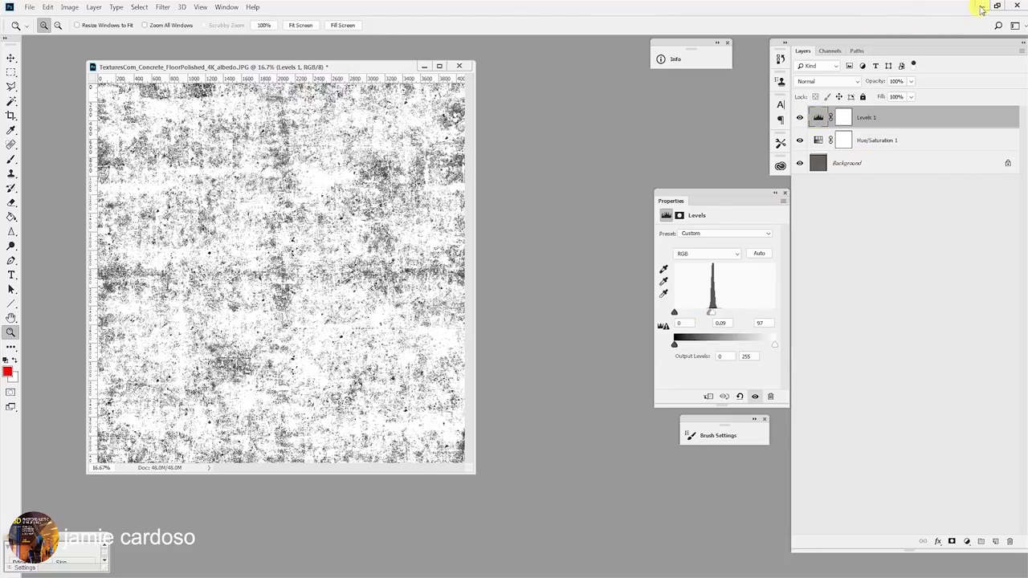
click(982, 7)
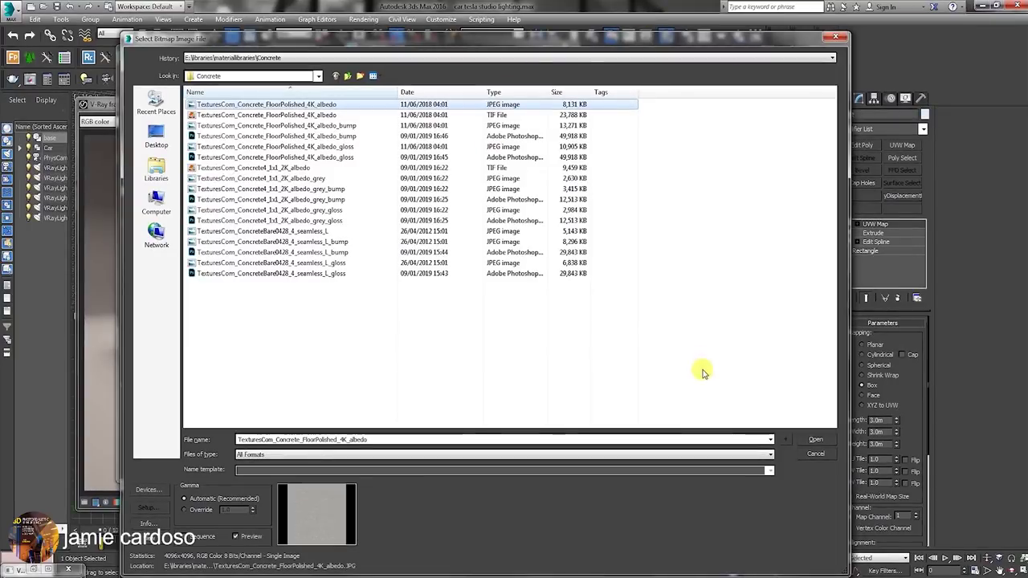
click(813, 441)
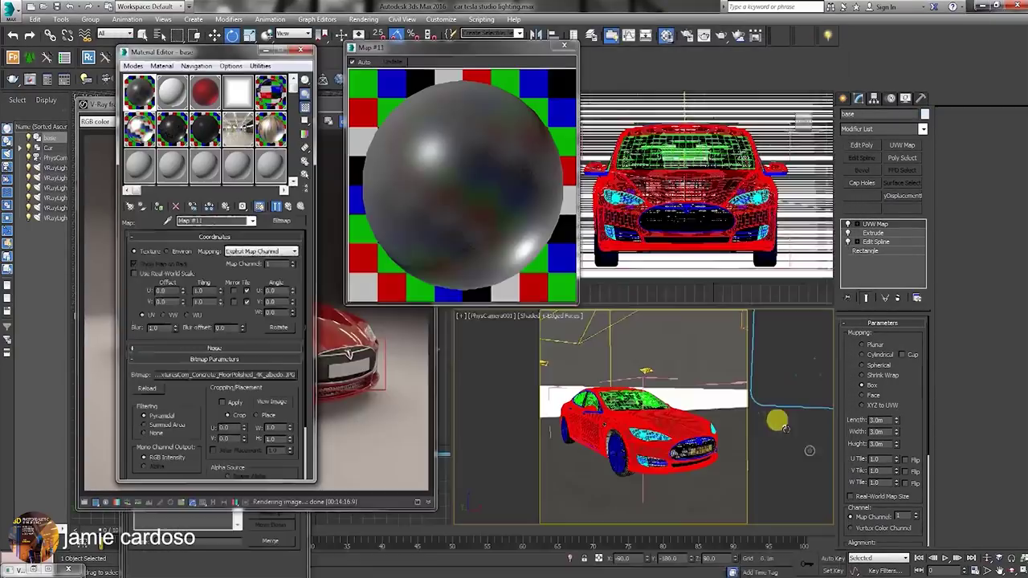
click(291, 206)
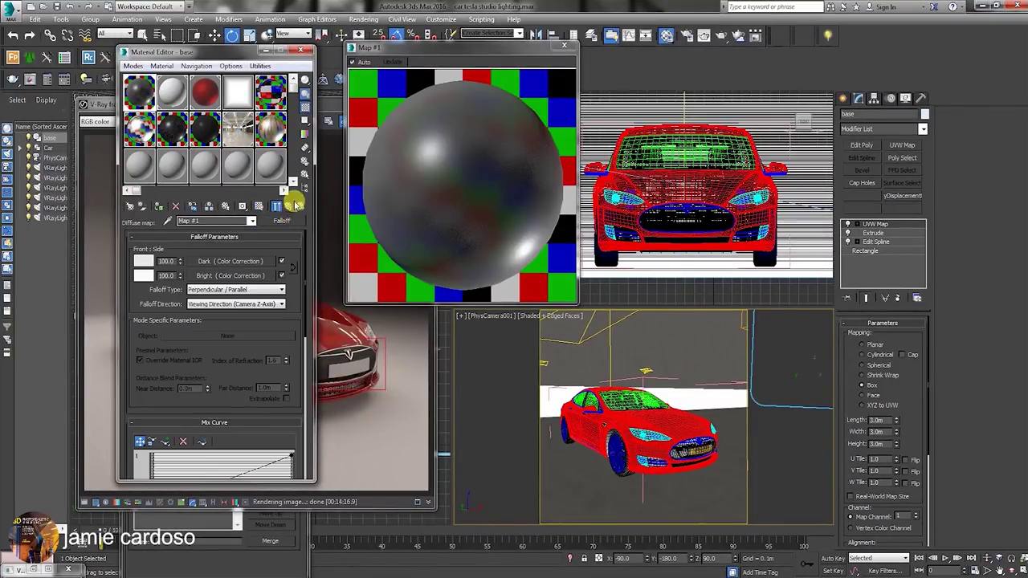
click(290, 206)
- Assign the TexturesCom_Concrete_FloorPolished_4K_albedo_bump JPEG as a Bitmap in the base material's Bump slot
scroll(238, 427, down, 5)
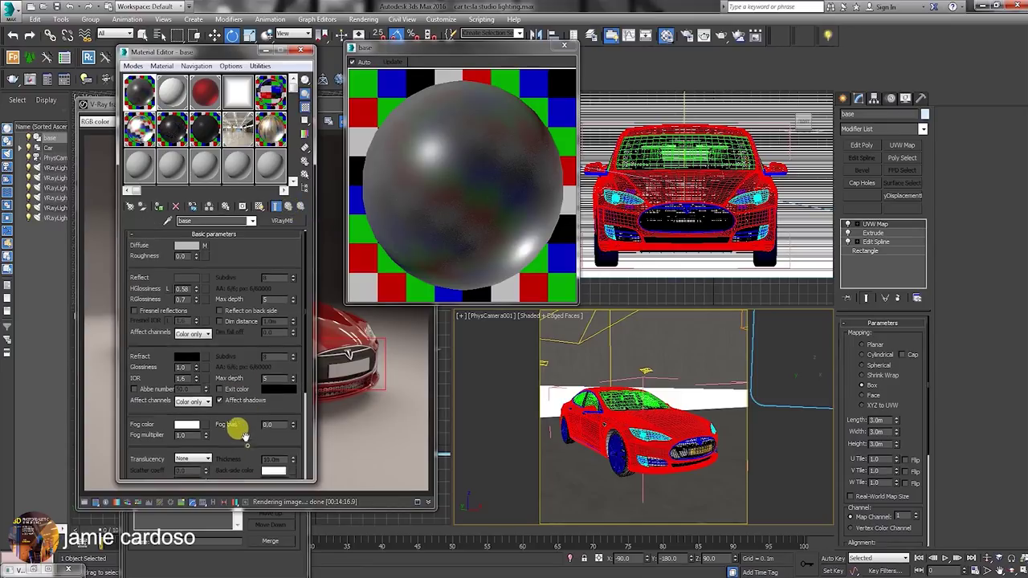
click(227, 462)
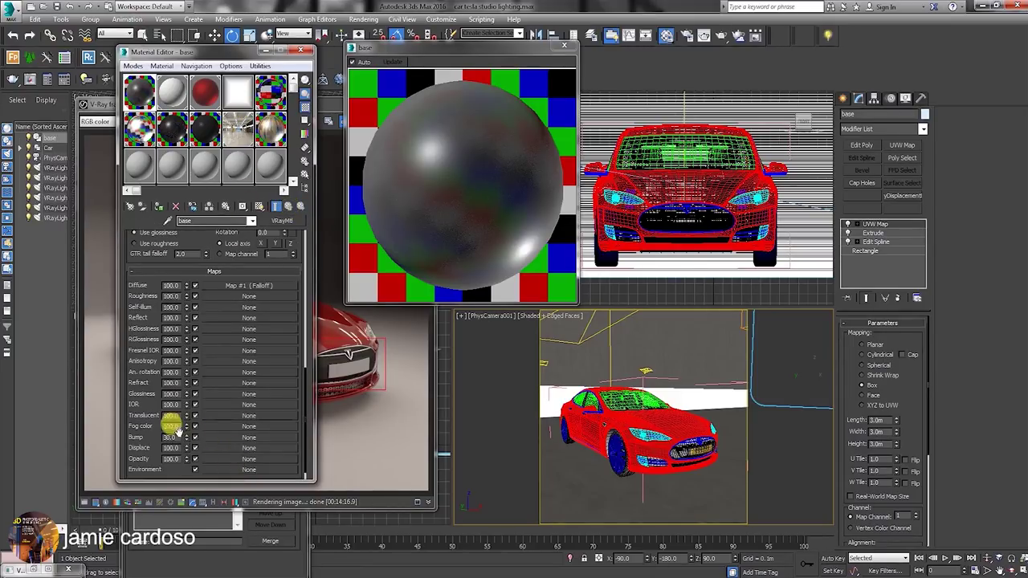
click(217, 436)
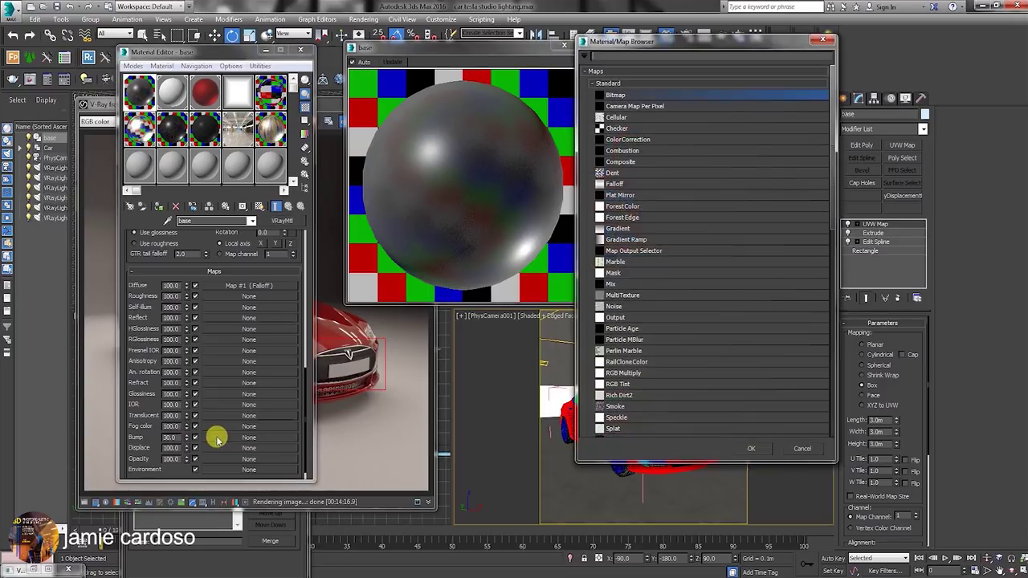
double_click(615, 95)
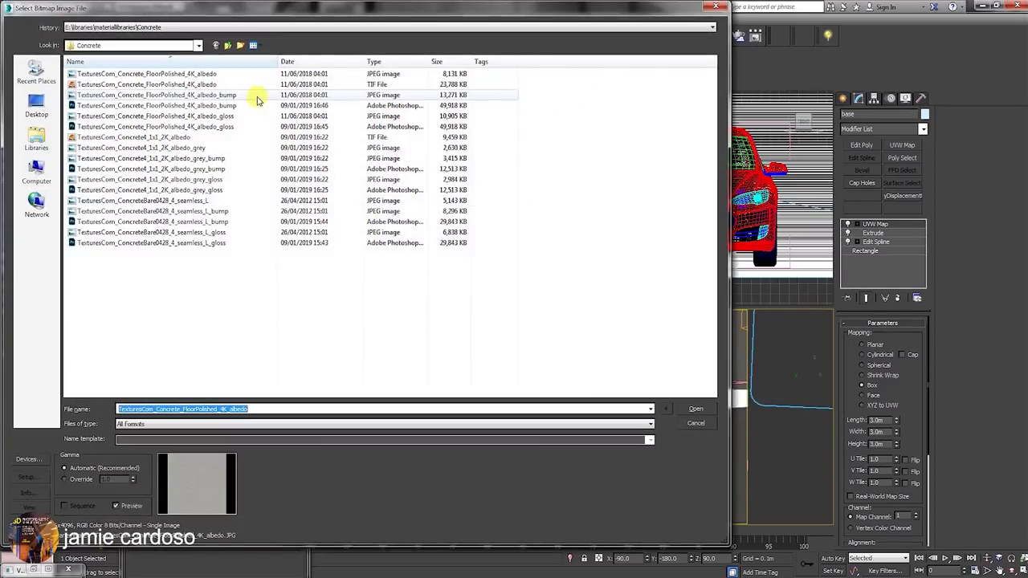
click(228, 96)
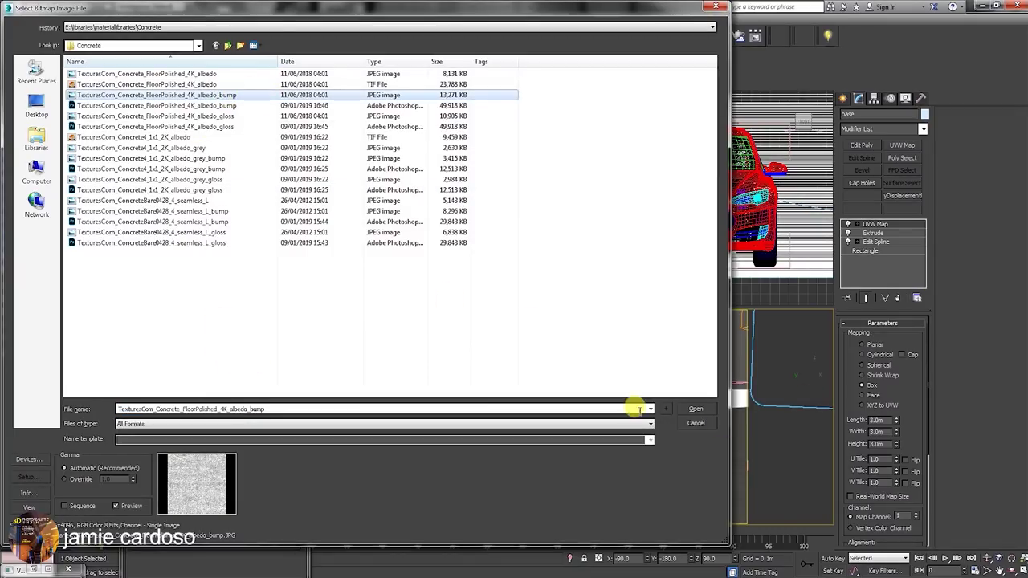
click(696, 409)
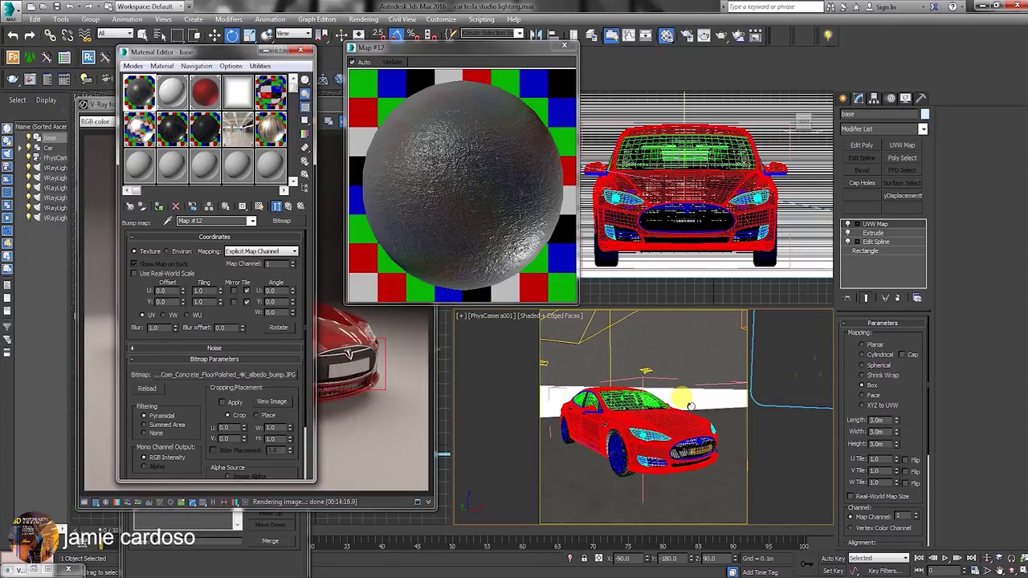
- Set the base material's bump amount to 7.0
click(287, 207)
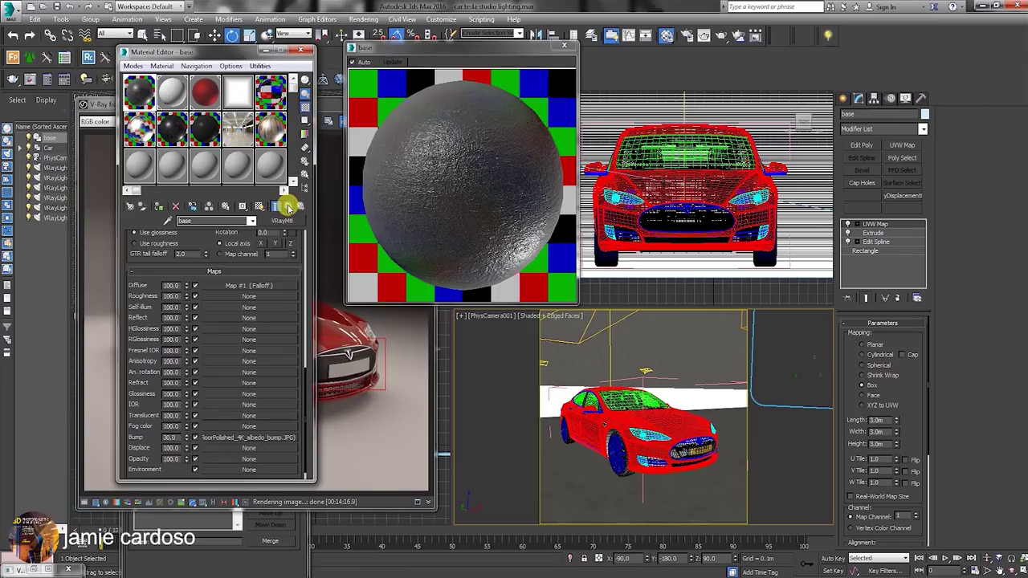
double_click(170, 437)
key(Return)
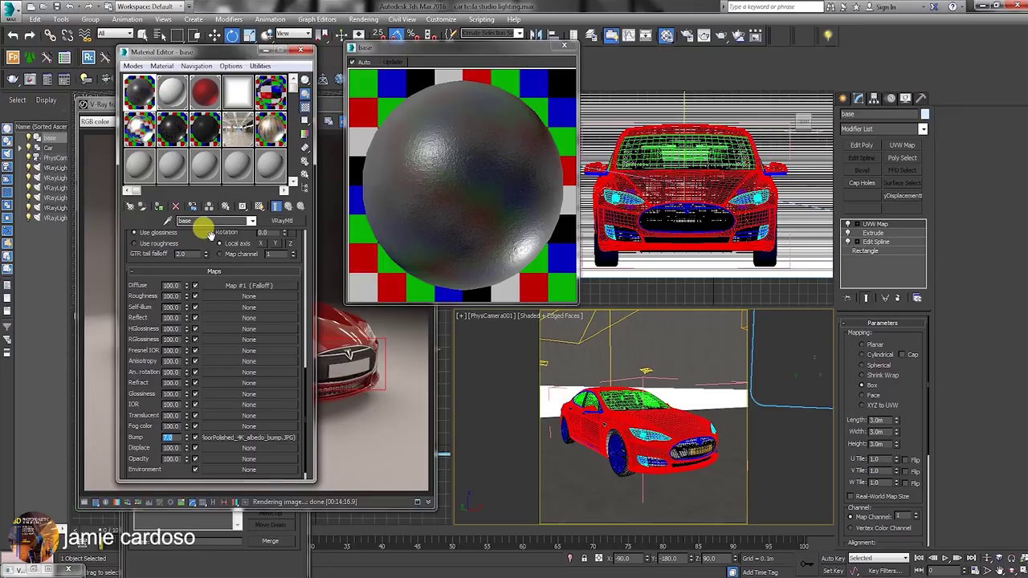
- Preview the TexturesCom_Concrete_FloorPolished_4K_albedo_gloss JPEG and assign it as a Bitmap to the base material's Reflect slot
scroll(205, 239, up, 15)
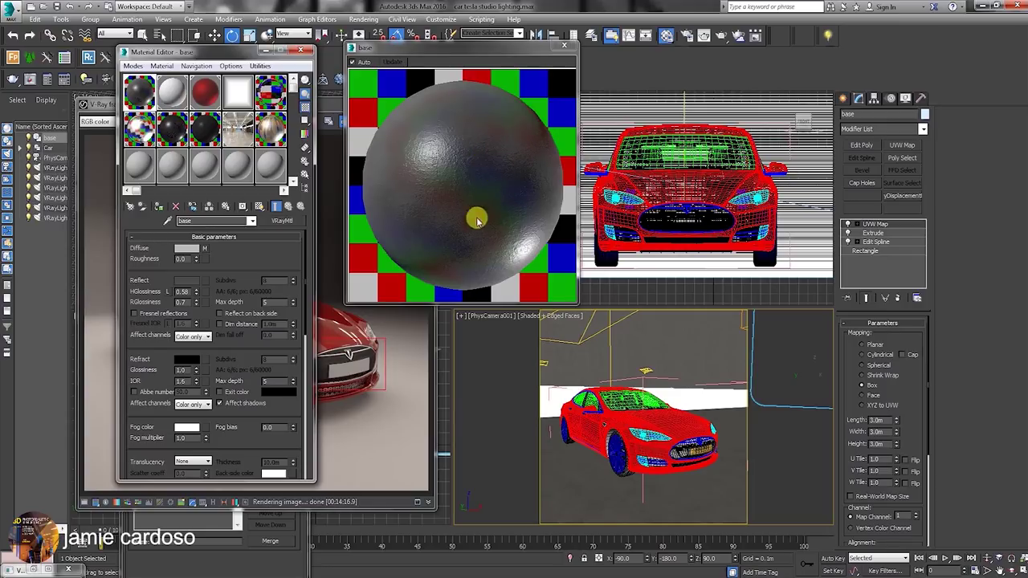
click(219, 276)
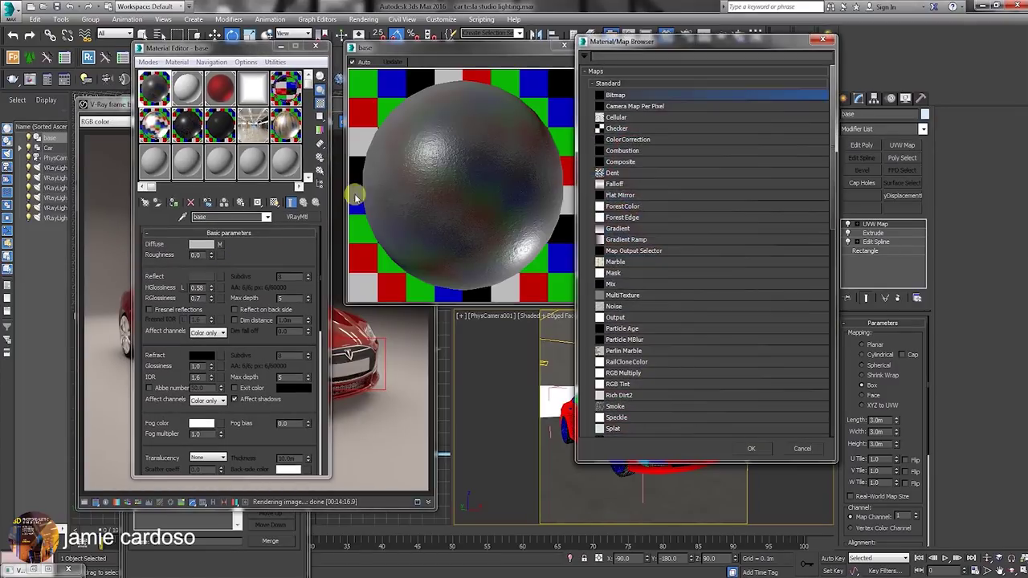
double_click(634, 96)
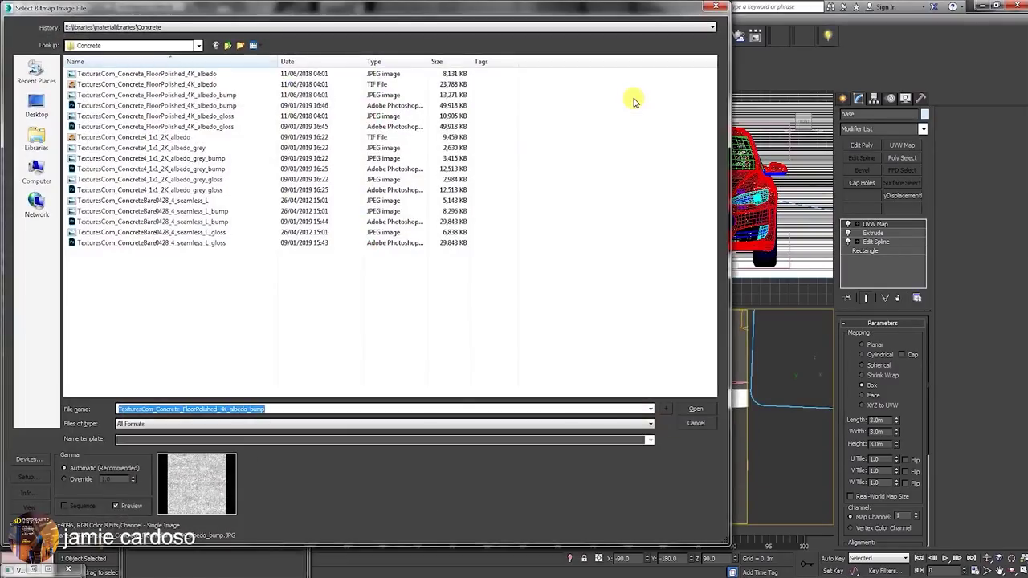
click(212, 116)
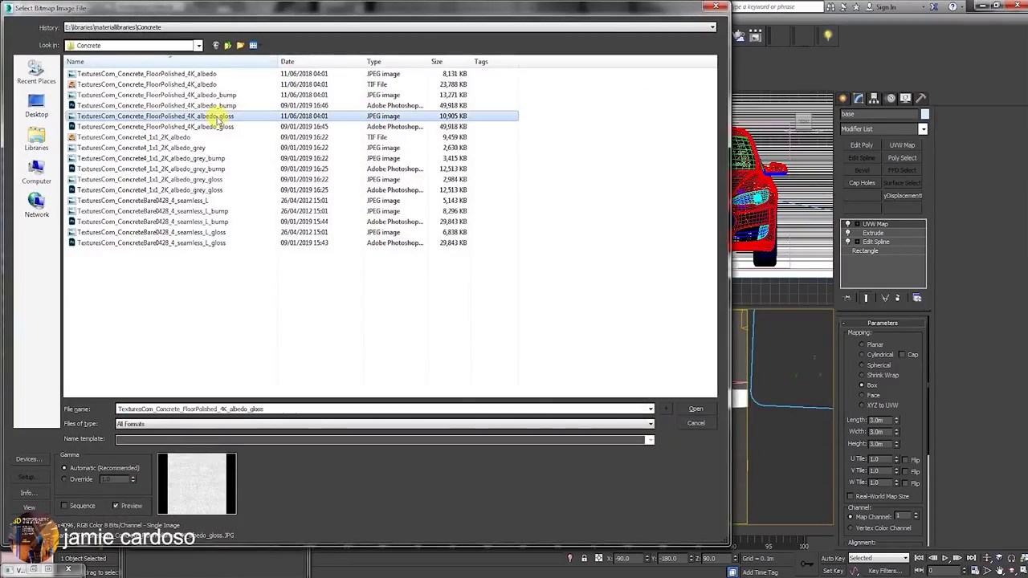
click(26, 505)
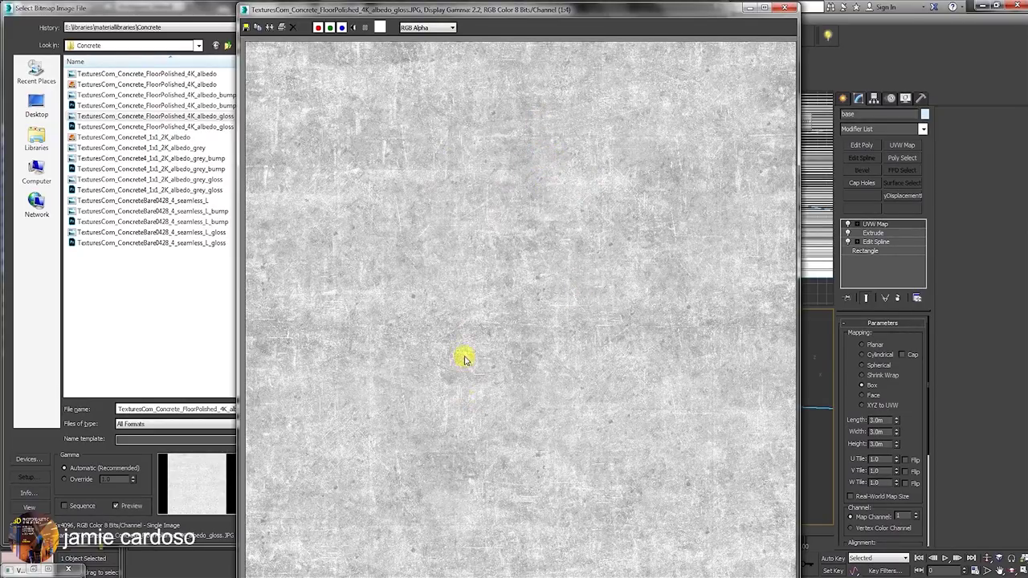
scroll(464, 357, up, 2)
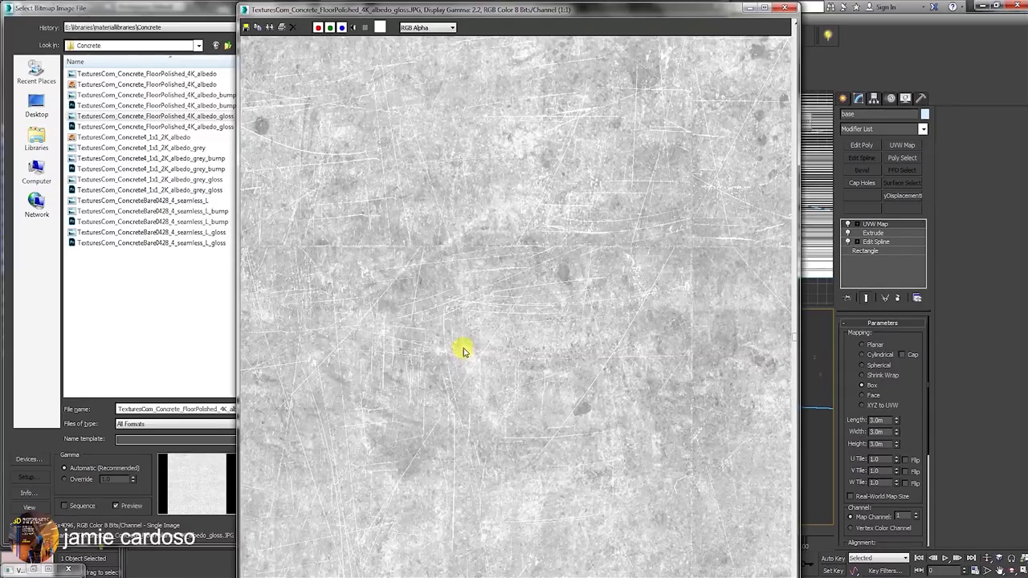
click(784, 8)
click(689, 409)
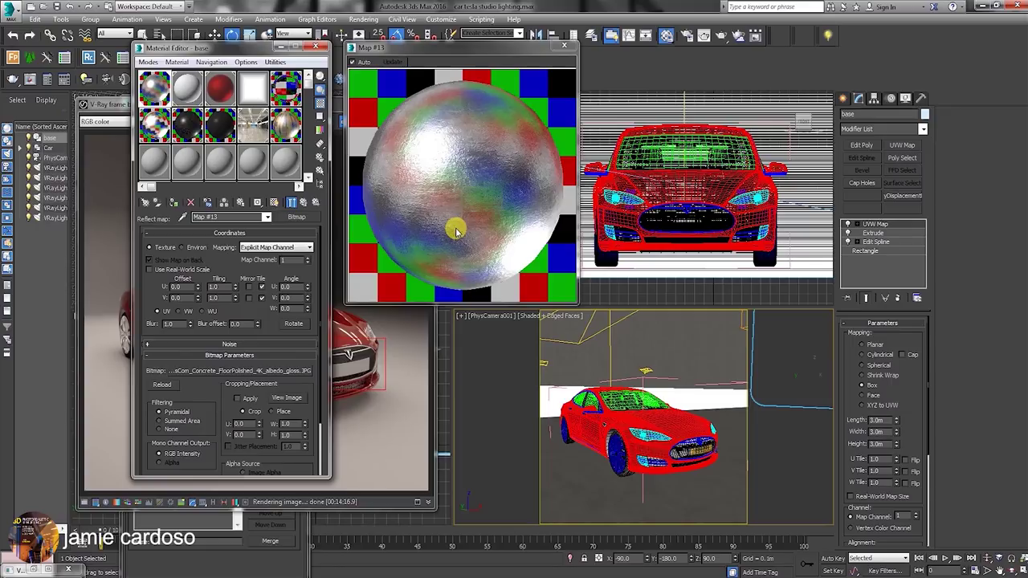
click(303, 202)
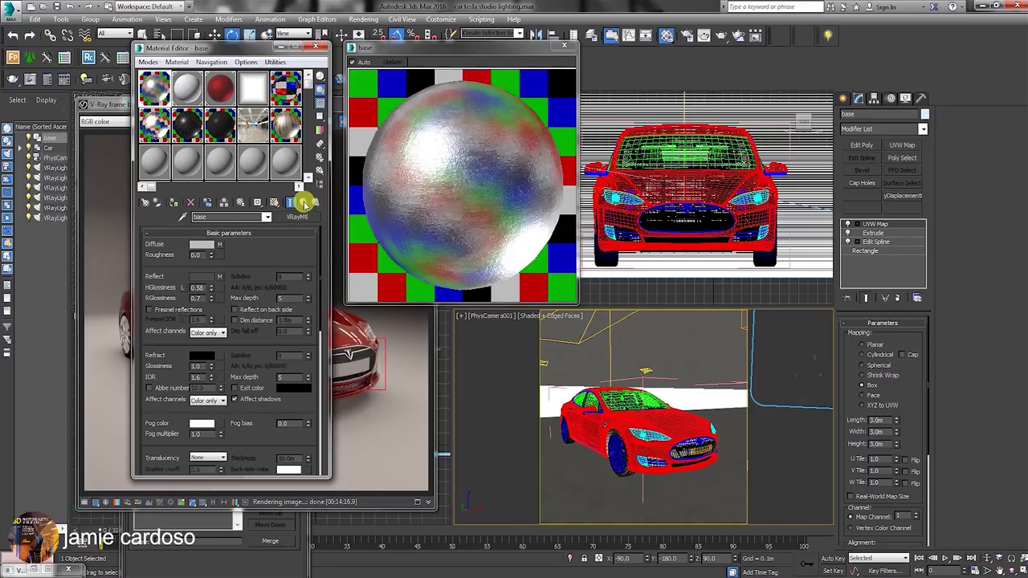
- Wrap the base material's Reflect gloss bitmap in a Color Correction map, keeping the old map as a sub-map
click(219, 276)
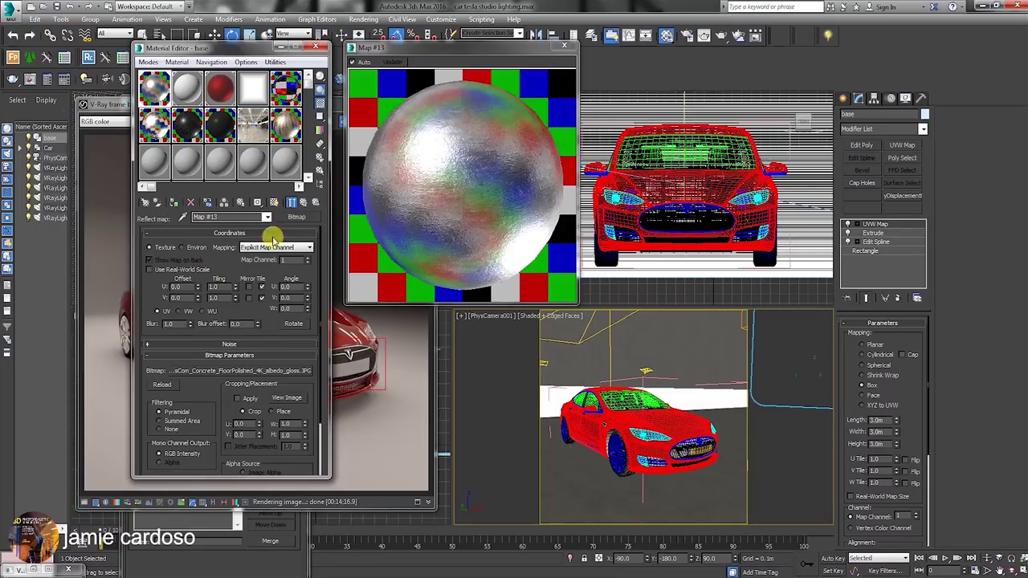
click(290, 217)
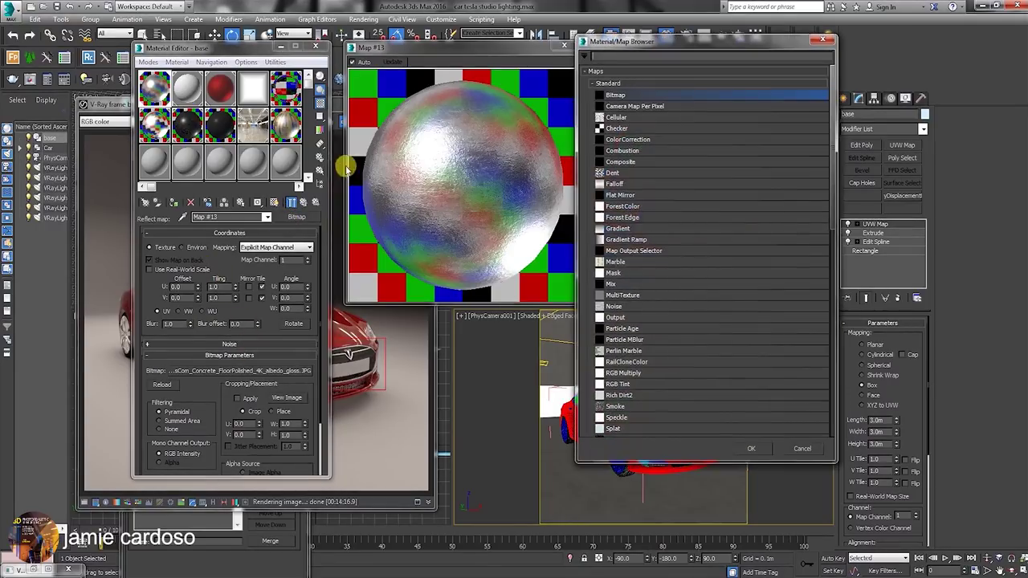
double_click(639, 140)
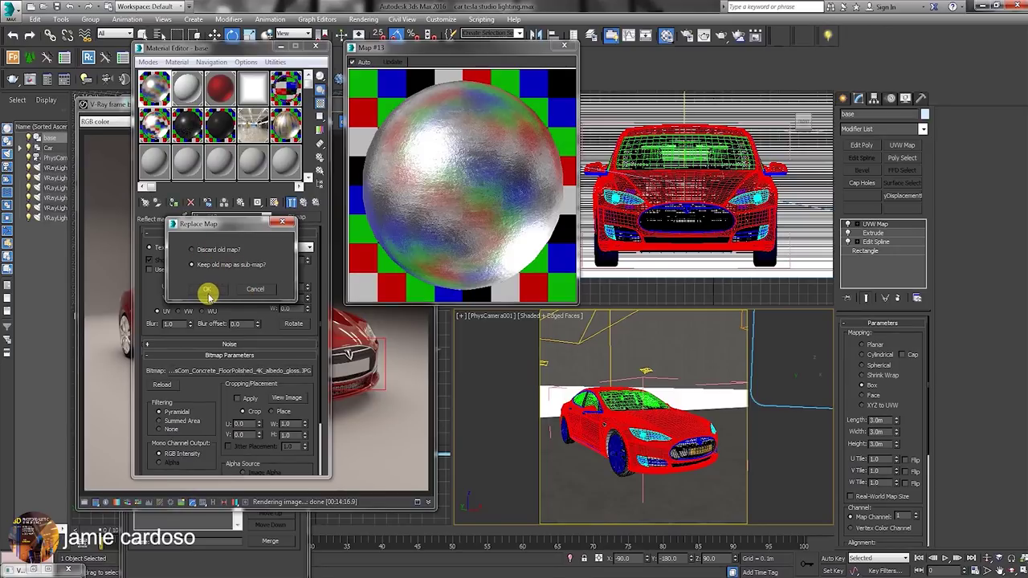
click(207, 290)
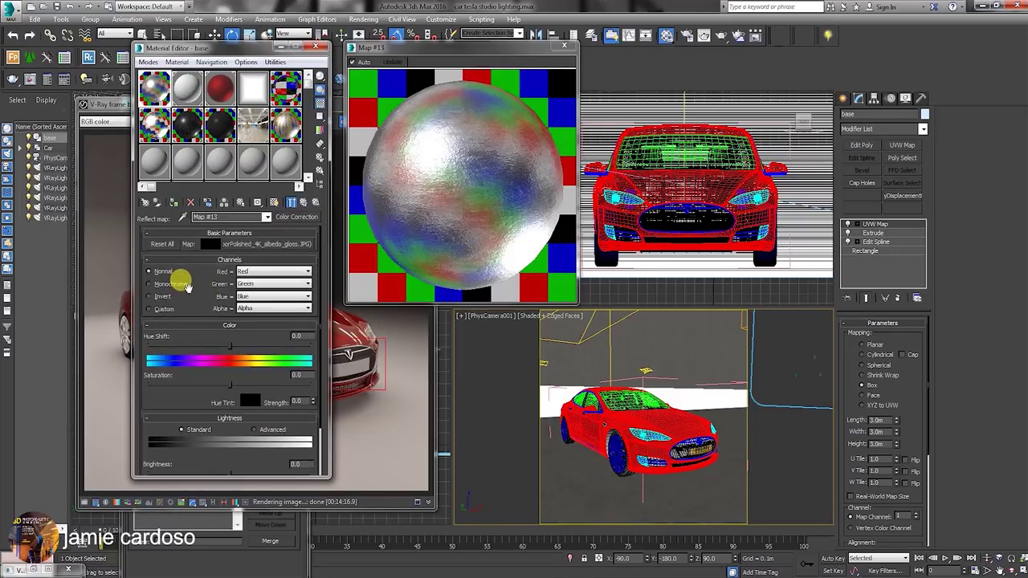
- Set the Reflect Color Correction's brightness to 20 and contrast to 12, and return to the base material's top level
drag(181, 401, 171, 334)
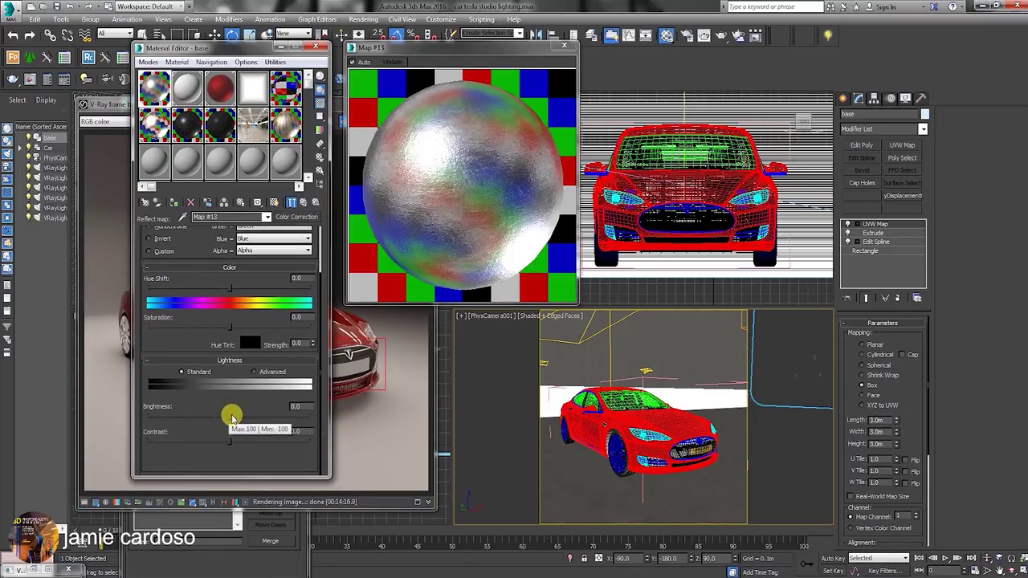
drag(230, 419, 244, 441)
double_click(295, 431)
text(12)
key(Return)
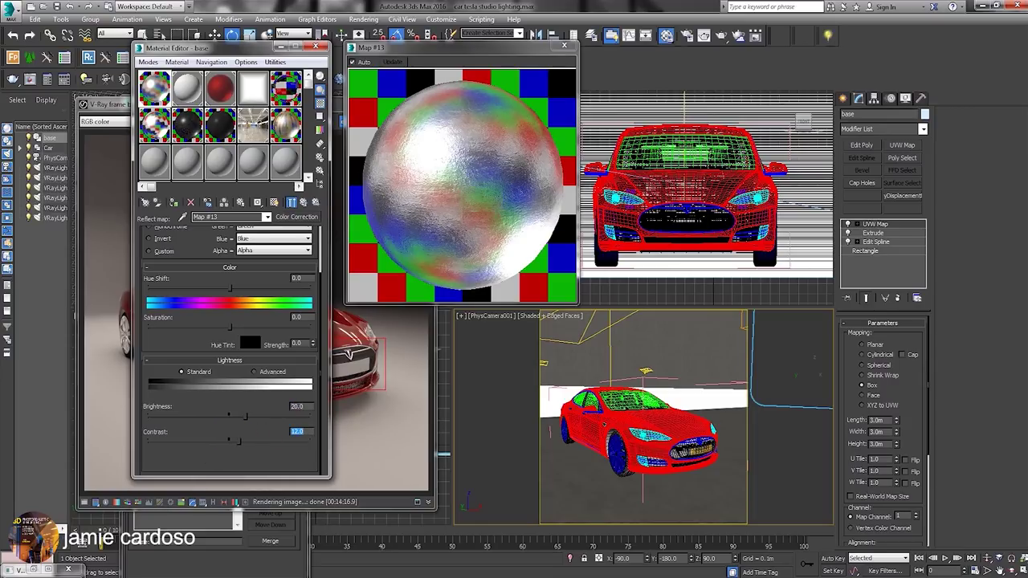
click(305, 201)
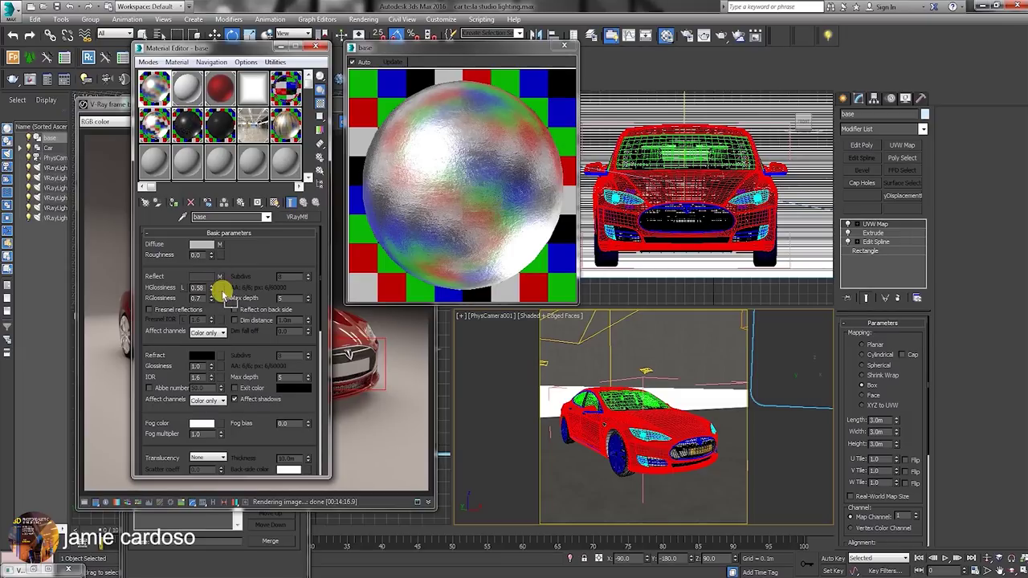
- Copy the Reflect Color Correction map to the HGlossiness slot and raise the copy's brightness to about 26.2 and contrast to about 18.9
drag(221, 290, 222, 291)
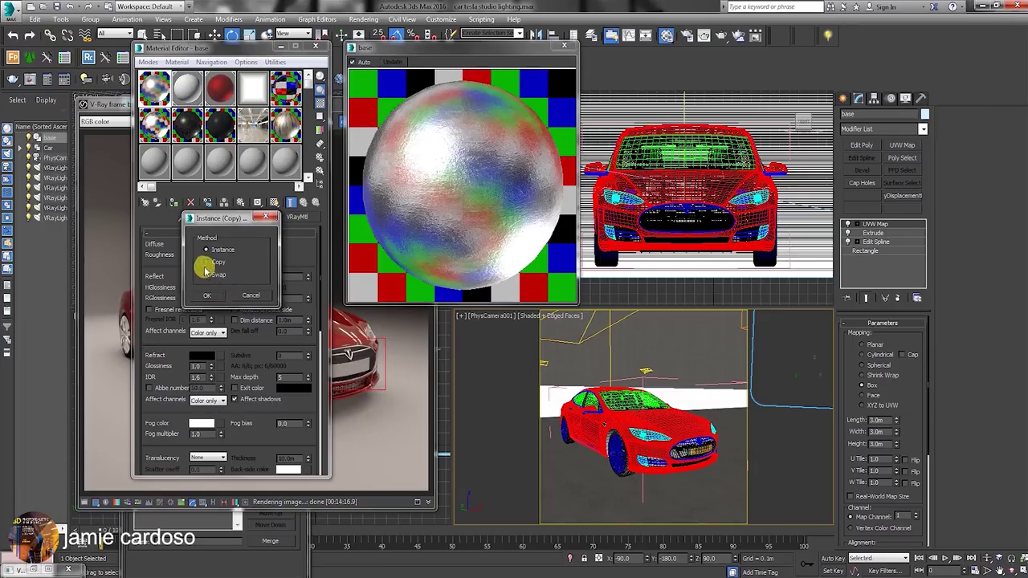
click(207, 295)
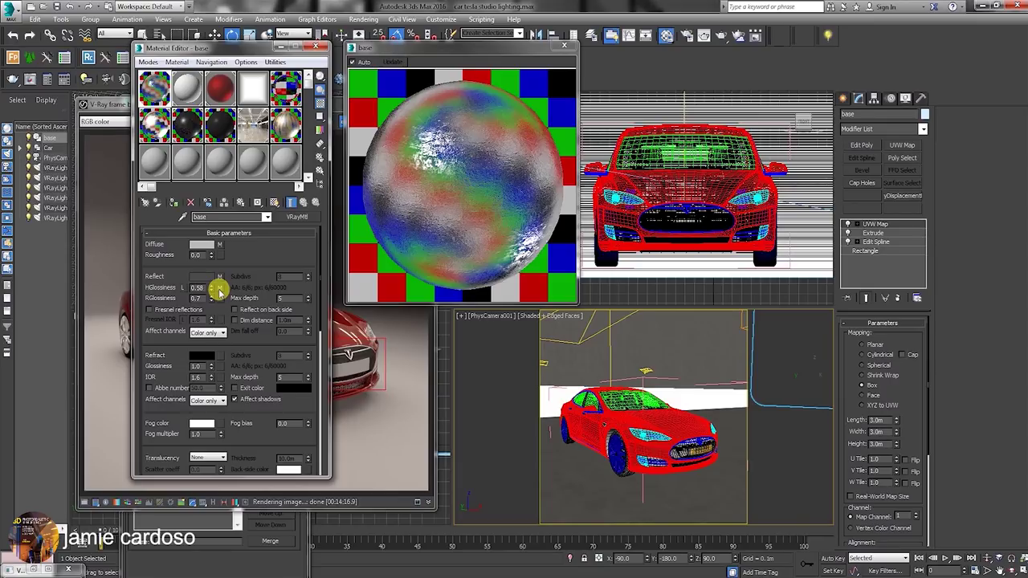
click(219, 289)
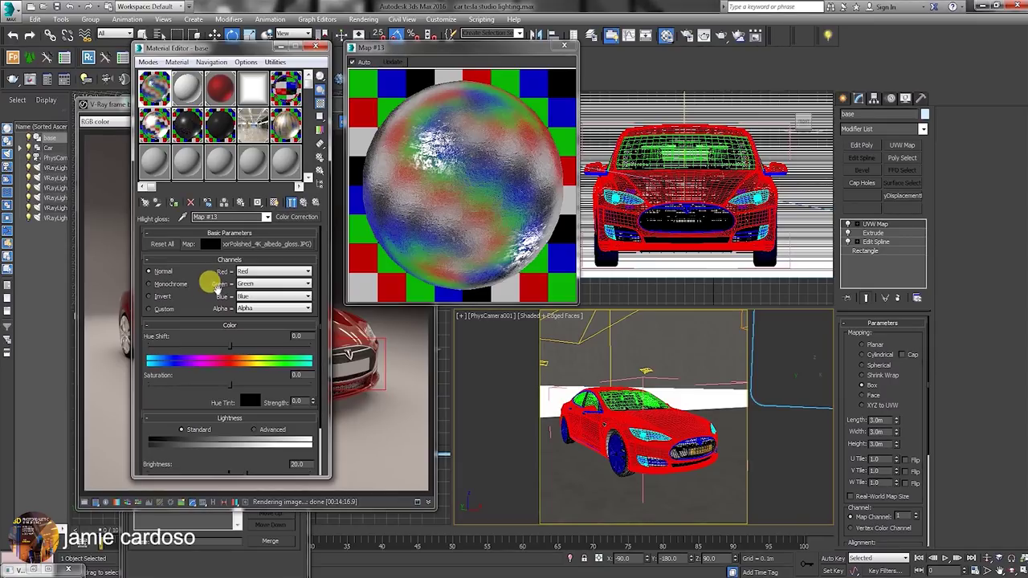
drag(161, 384, 156, 340)
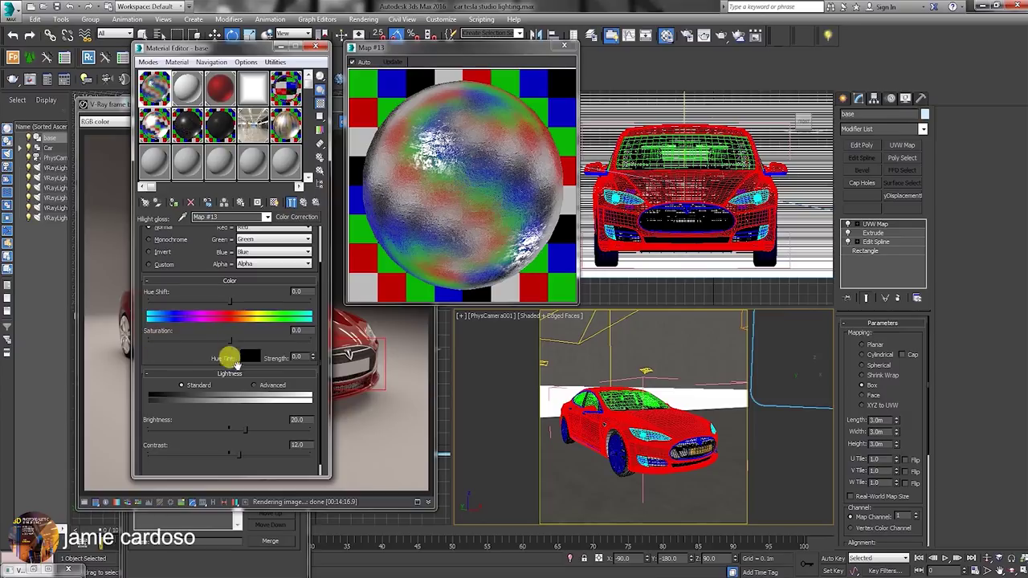
mouse_move(240, 431)
mouse_down()
mouse_move(211, 426)
mouse_move(241, 455)
mouse_move(249, 428)
mouse_up()
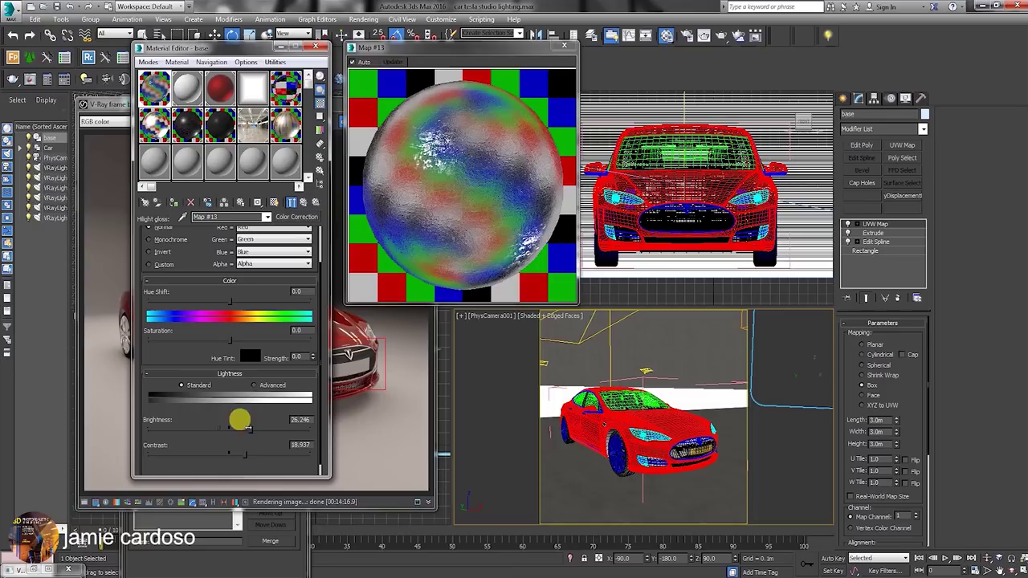
click(302, 204)
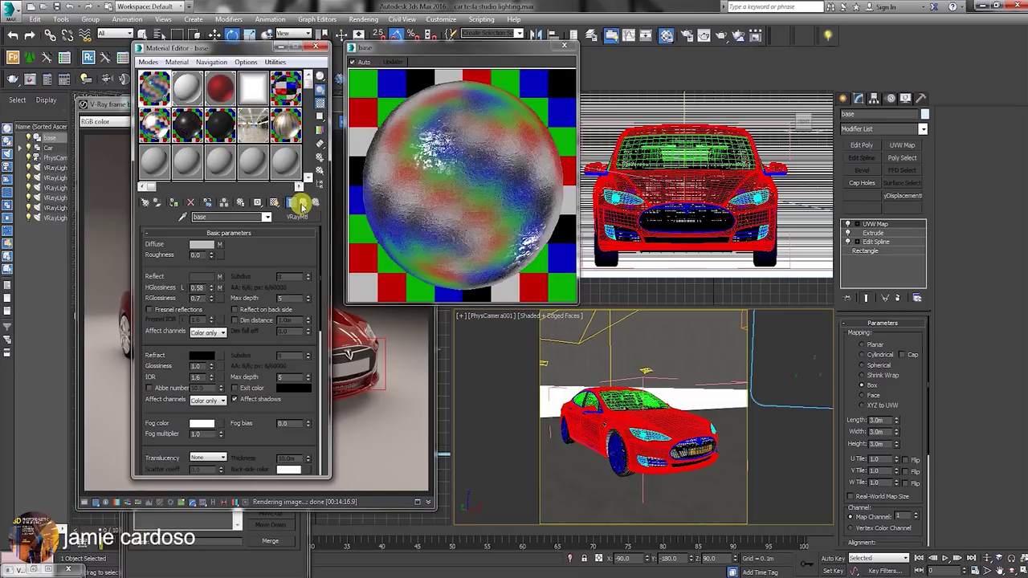
- Copy the Reflect Color Correction map to the RGlossiness slot and lower the copy's brightness to about -14.3
drag(221, 297, 221, 298)
click(210, 299)
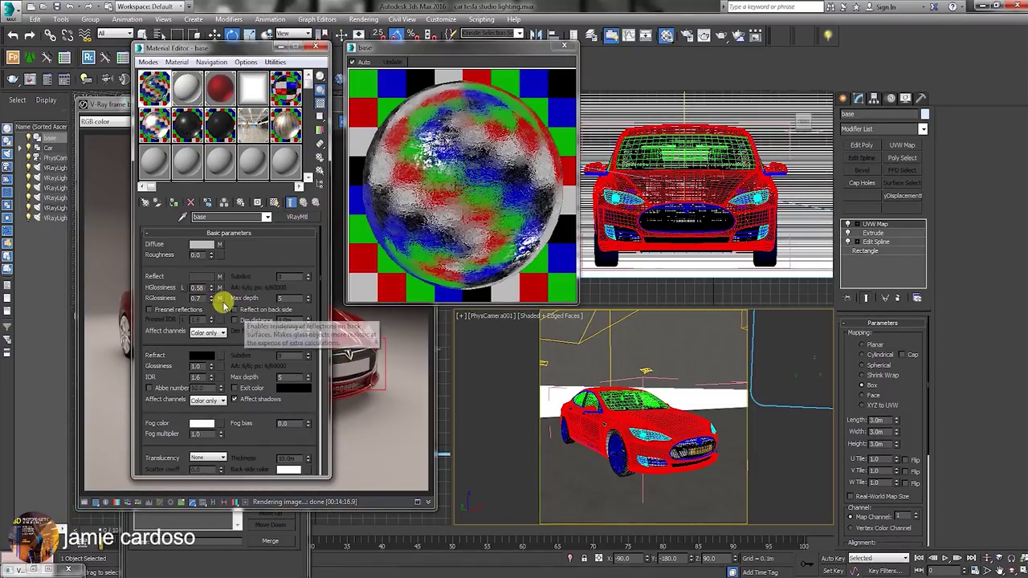
click(219, 298)
scroll(161, 394, down, 2)
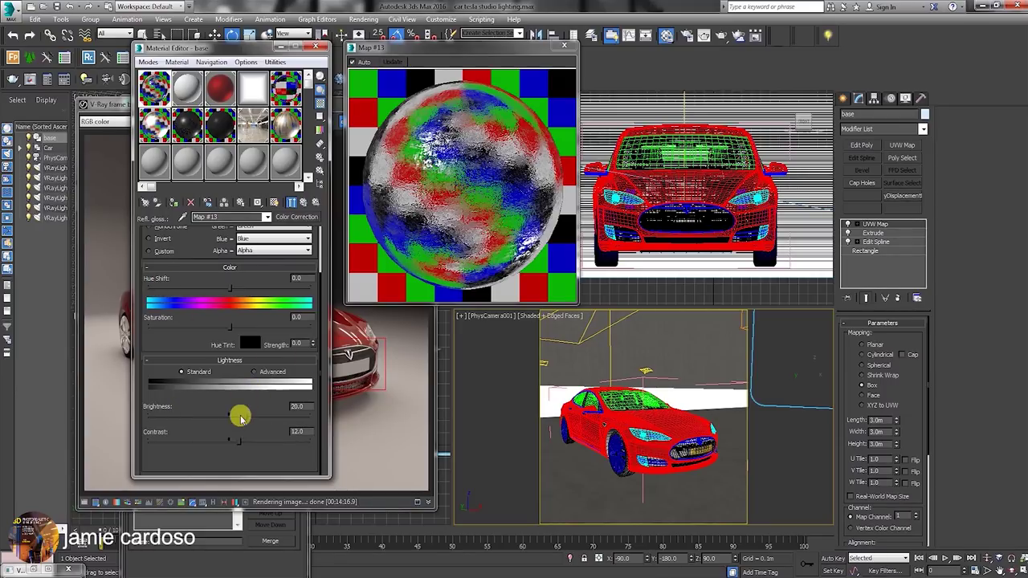
drag(245, 417, 207, 409)
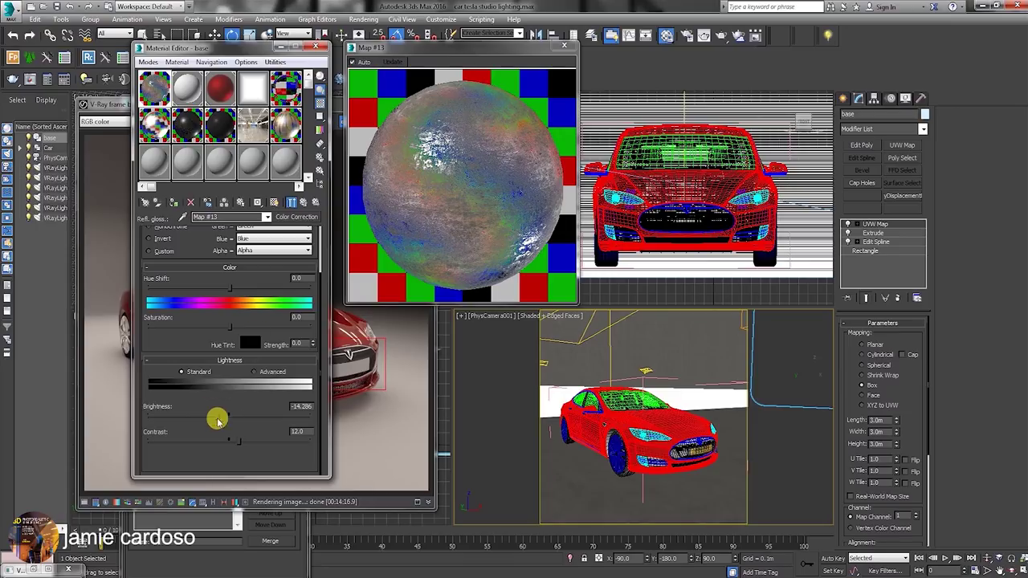
click(303, 202)
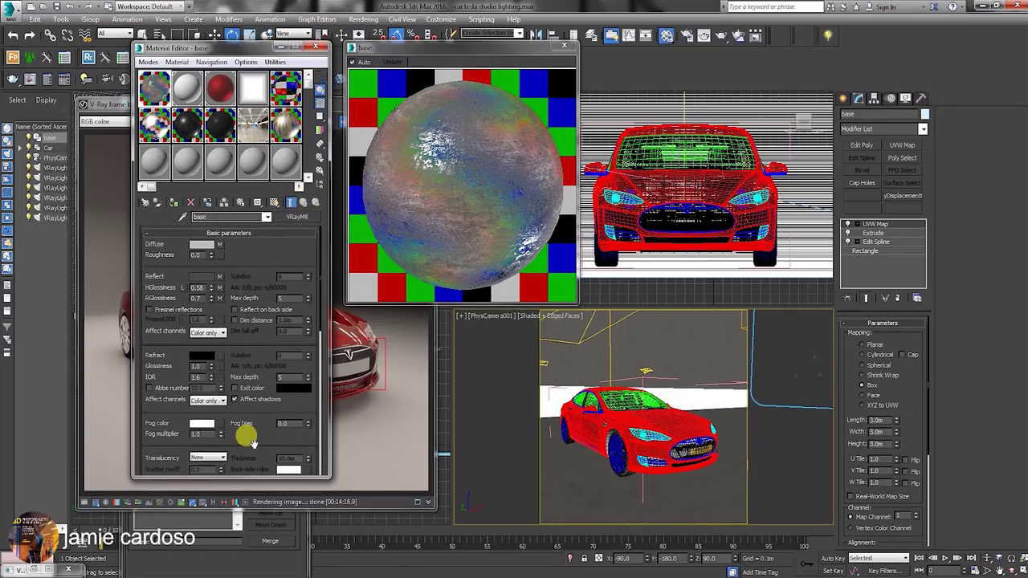
- Set the base material's Reflect map amount to 10, comparing the material preview with the full amount of 100
scroll(246, 426, down, 10)
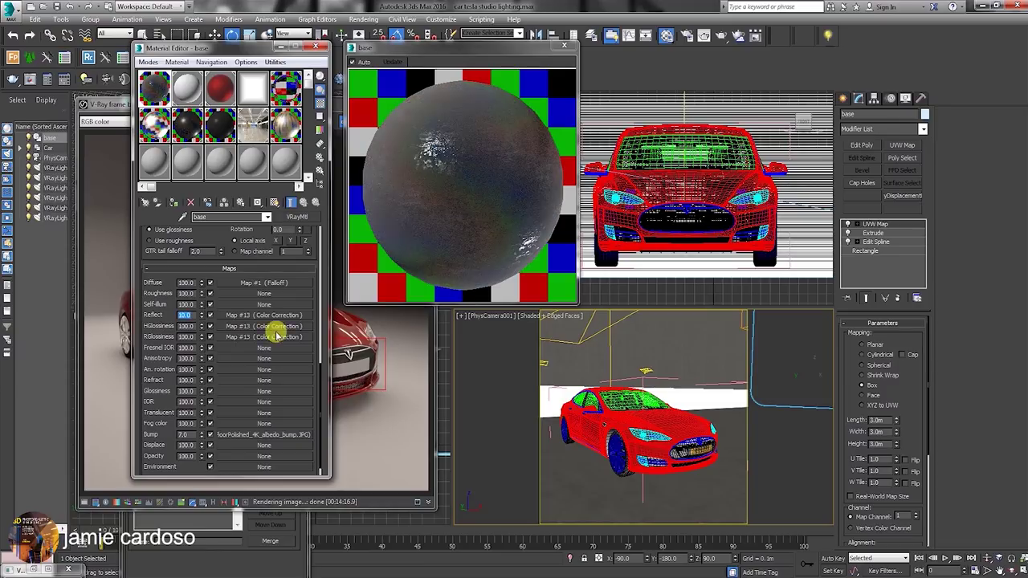
drag(216, 230, 216, 232)
scroll(221, 236, up, 10)
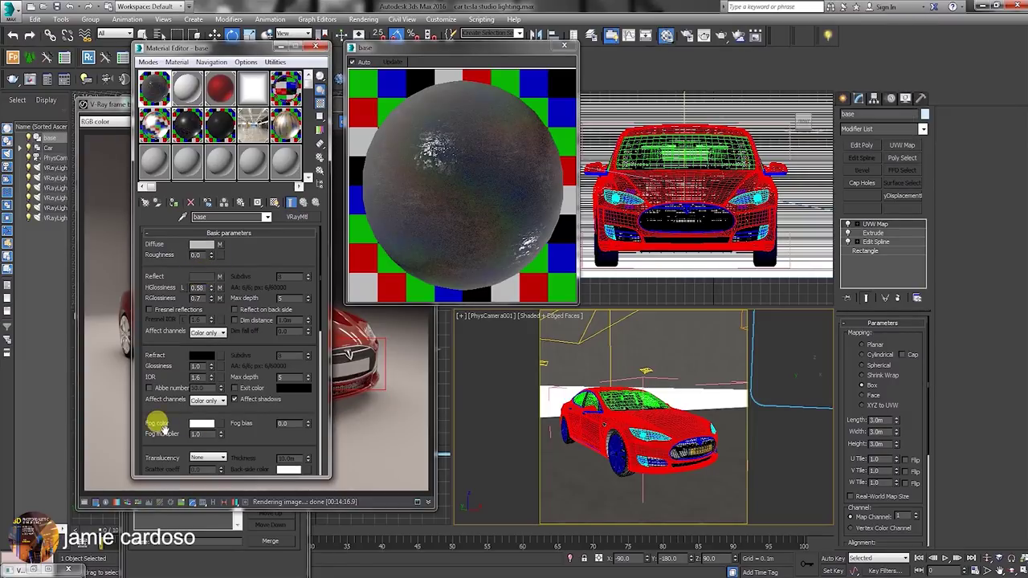
scroll(210, 286, down, 10)
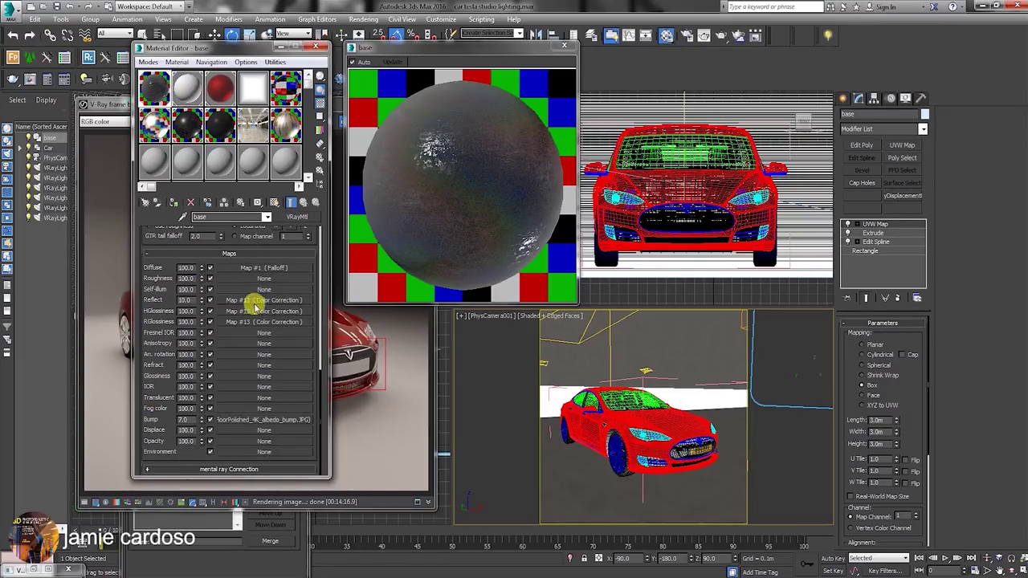
drag(201, 298, 201, 207)
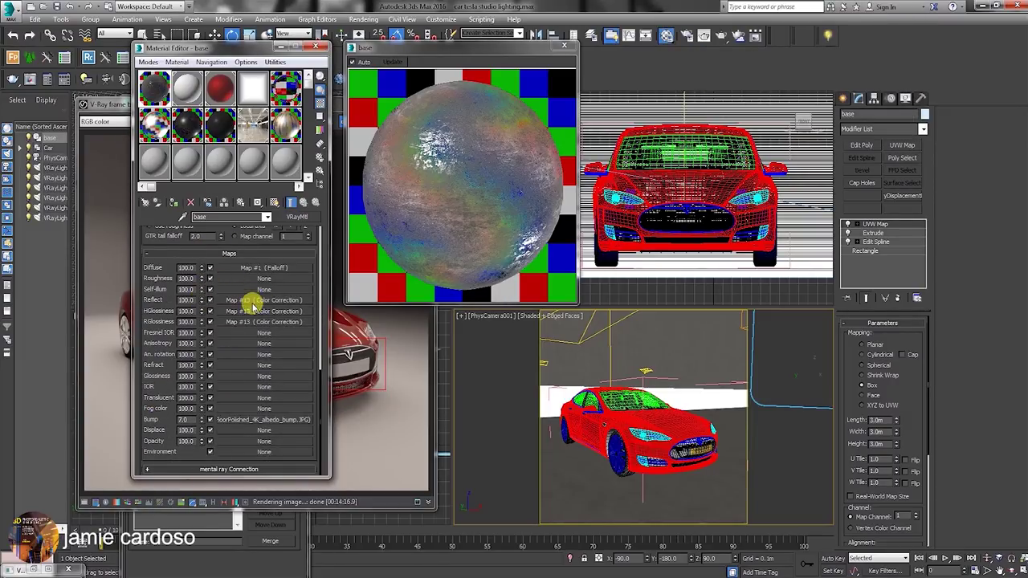
drag(192, 300, 145, 295)
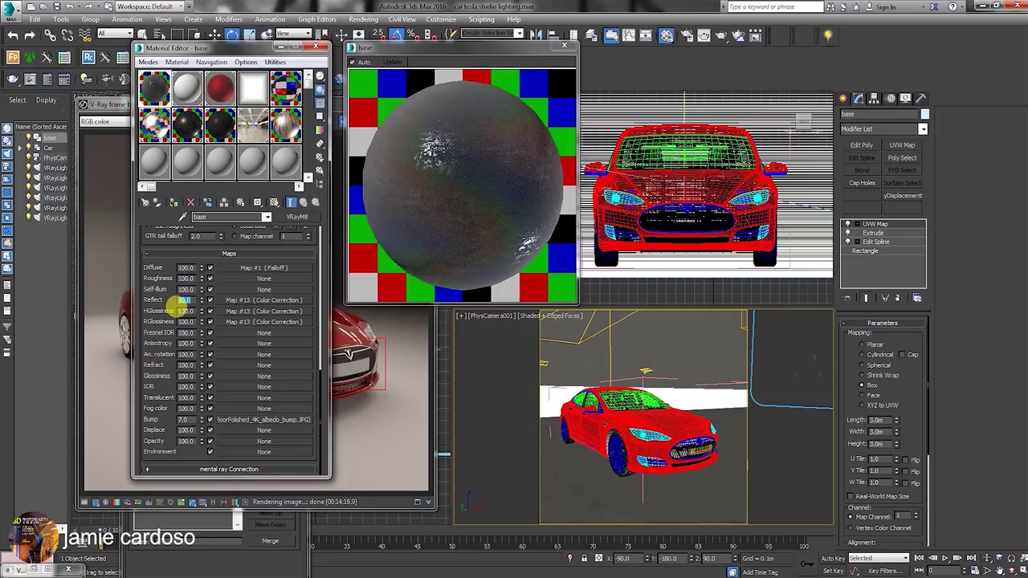
- Set the base material's HGlossiness map amount to 35 and its RGlossiness map amount to 73
drag(194, 312, 168, 309)
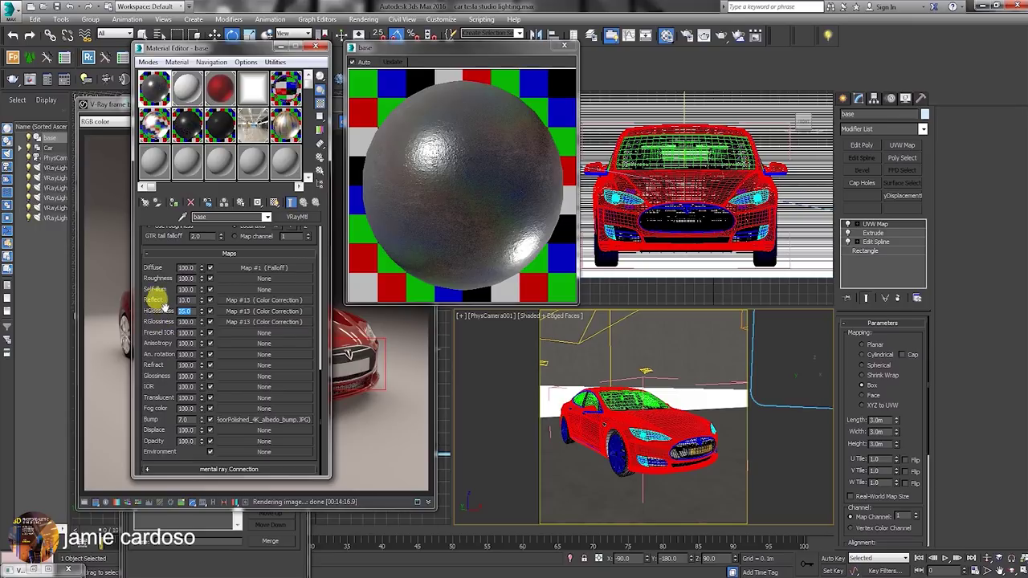
scroll(161, 309, up, 10)
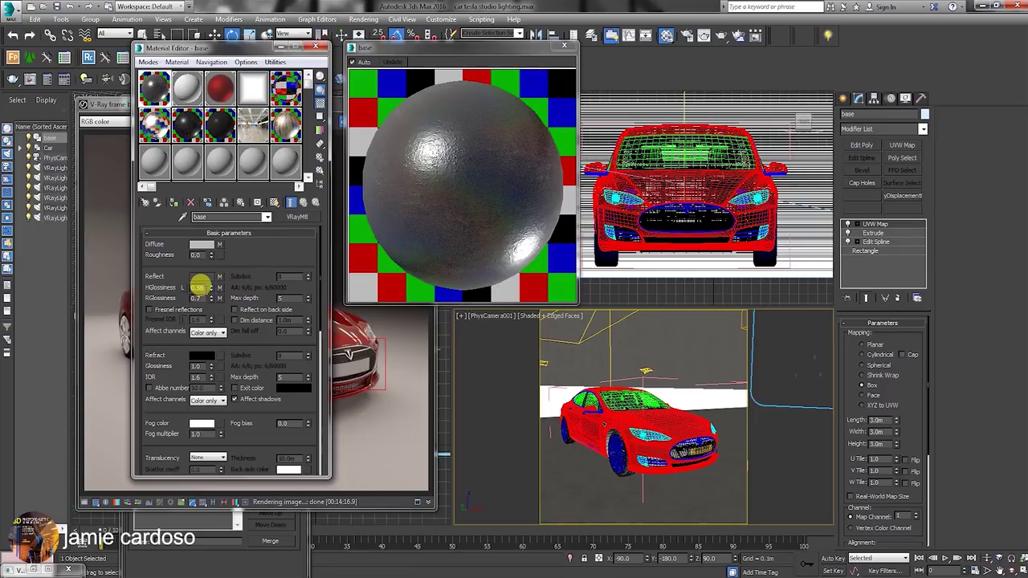
scroll(241, 434, down, 10)
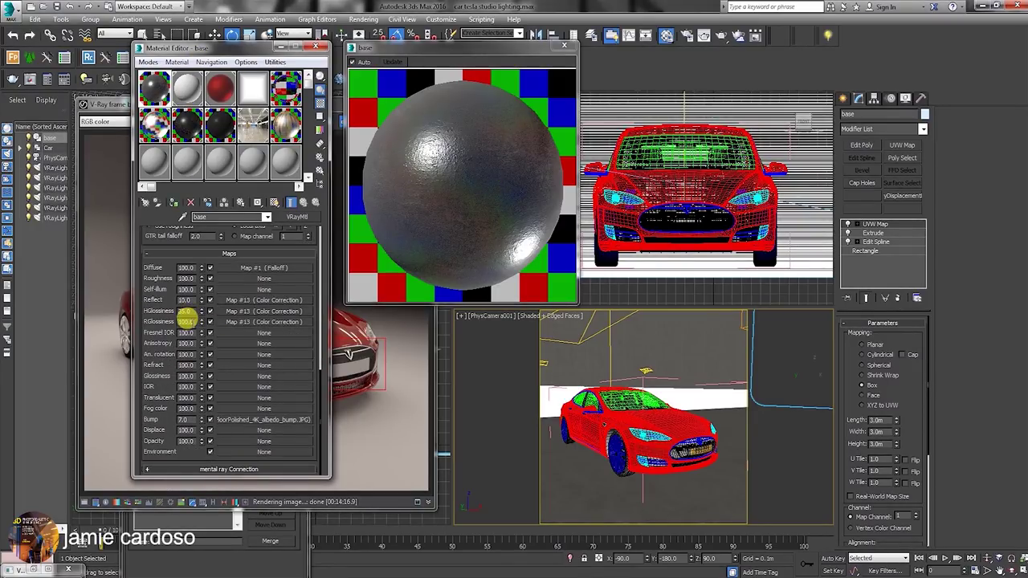
double_click(186, 322)
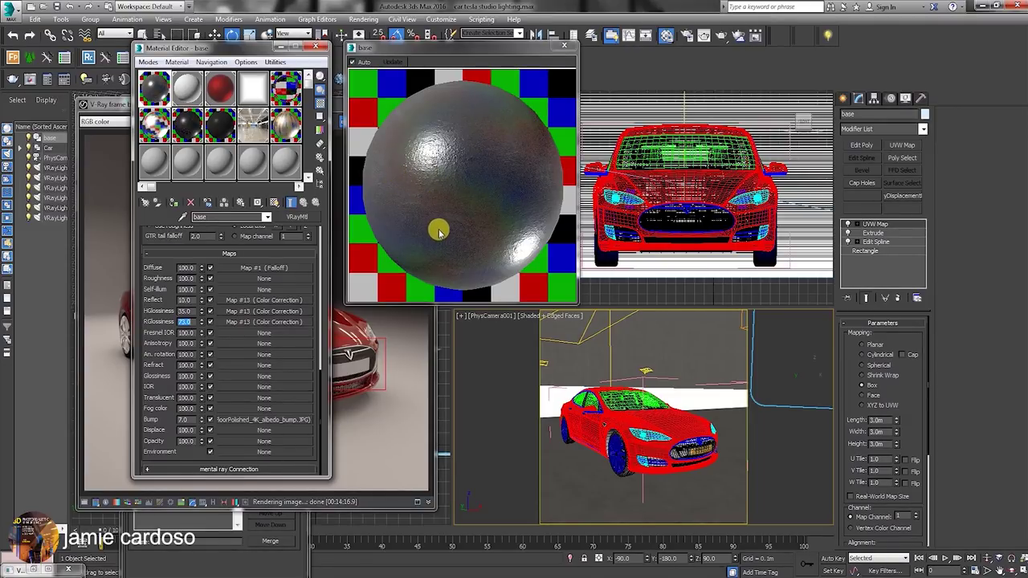
- Close the material preview and Material Editor, and start a full-frame test render through PhysCamera001
click(565, 46)
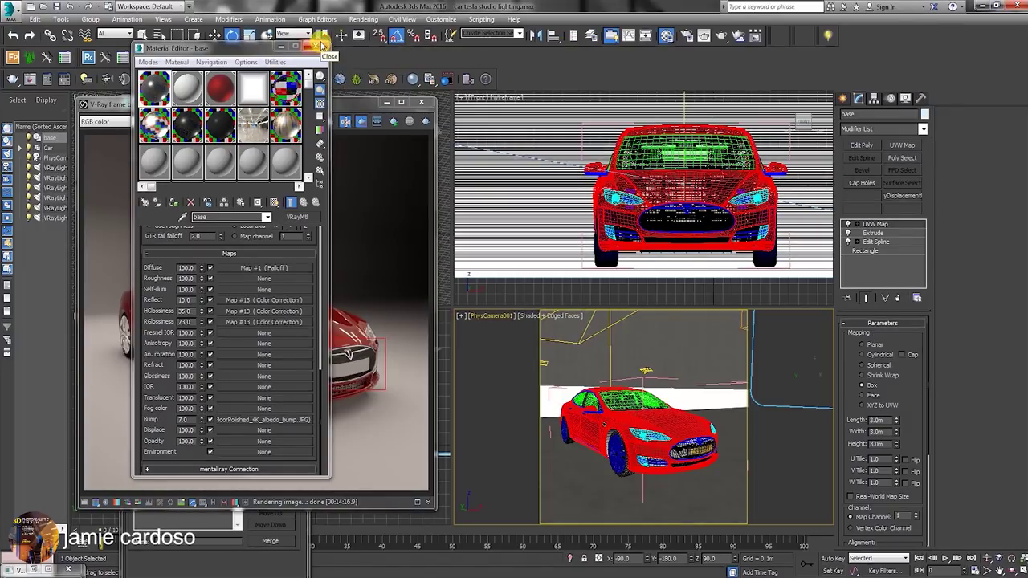
click(323, 47)
click(705, 37)
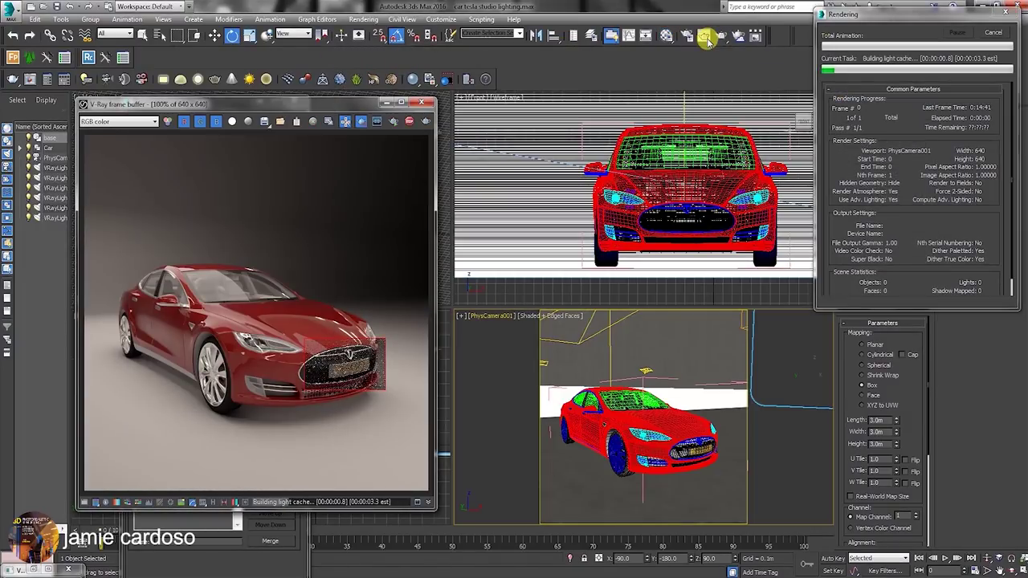
scroll(337, 381, up, 1)
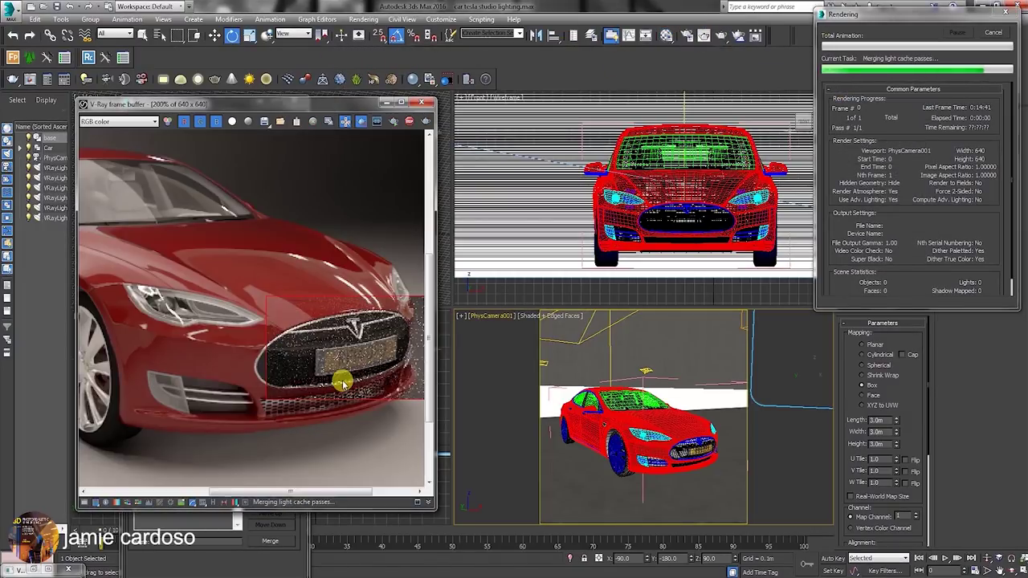
middle_drag(342, 378, 247, 317)
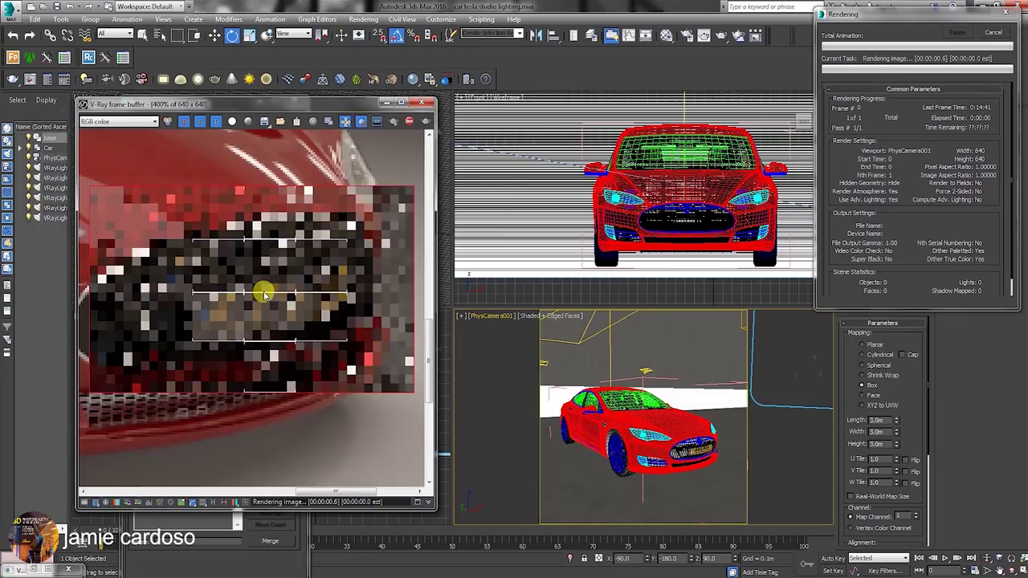
scroll(263, 294, down, 2)
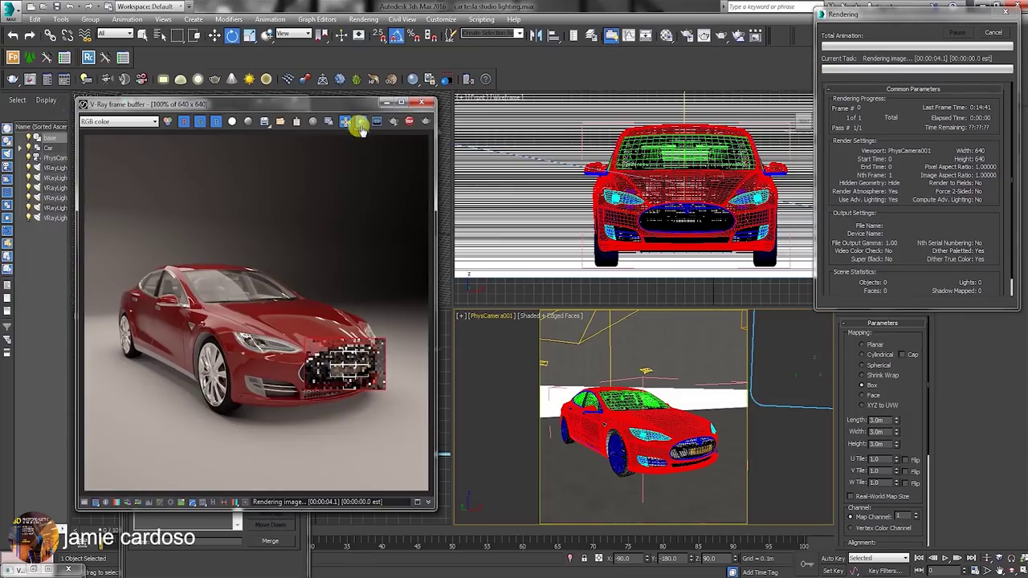
click(735, 30)
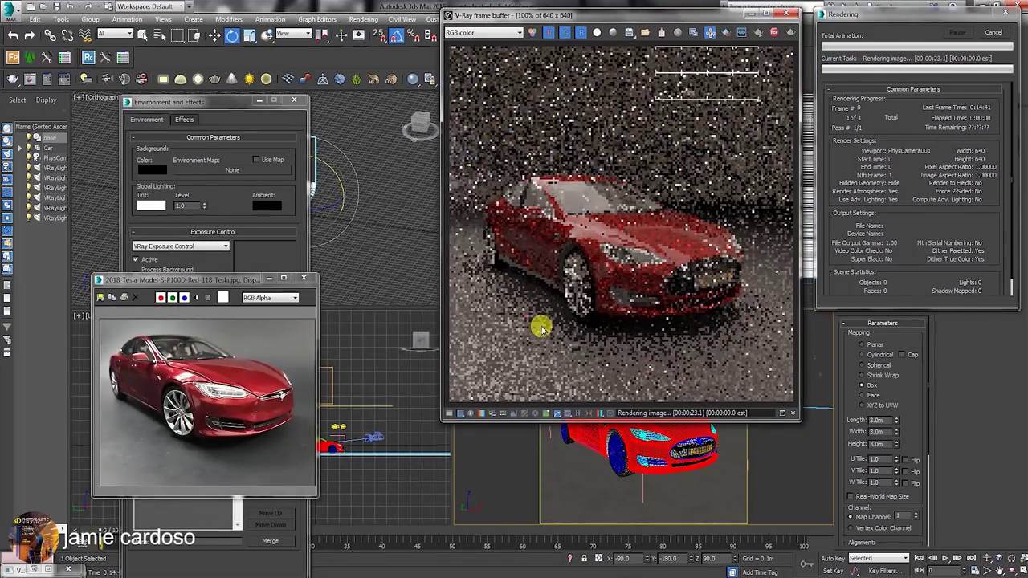
- Mark a render region over the lower-left floor area of the image in the V-Ray frame buffer and render it
click(721, 37)
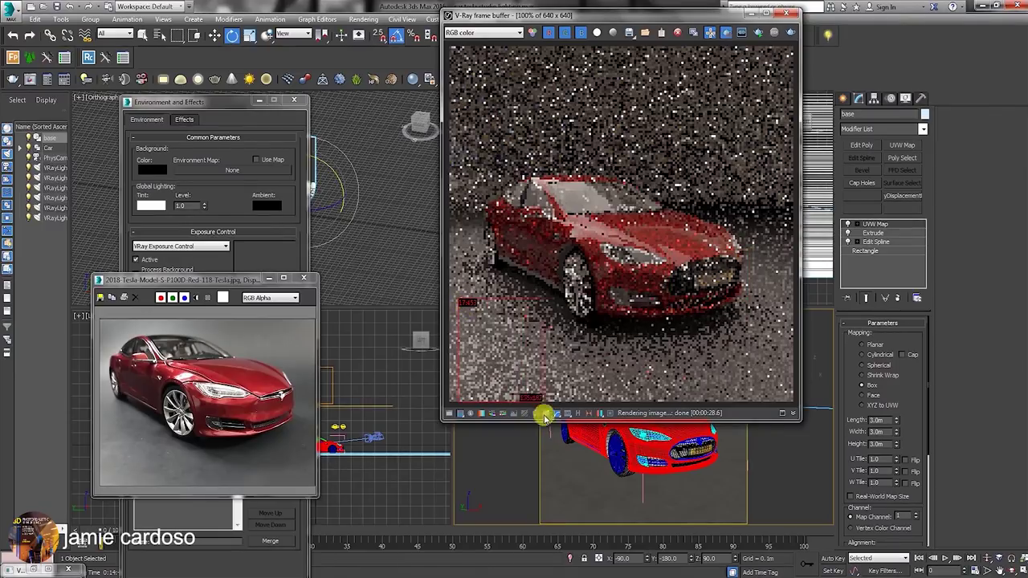
mouse_move(586, 401)
mouse_down()
mouse_move(451, 299)
mouse_move(583, 402)
mouse_up()
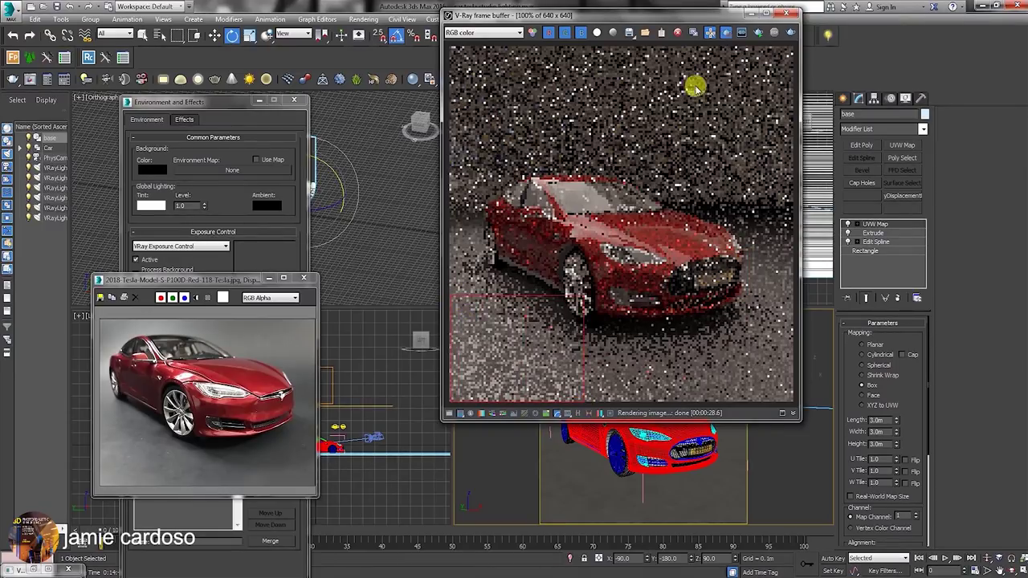
drag(711, 18, 704, 75)
click(721, 35)
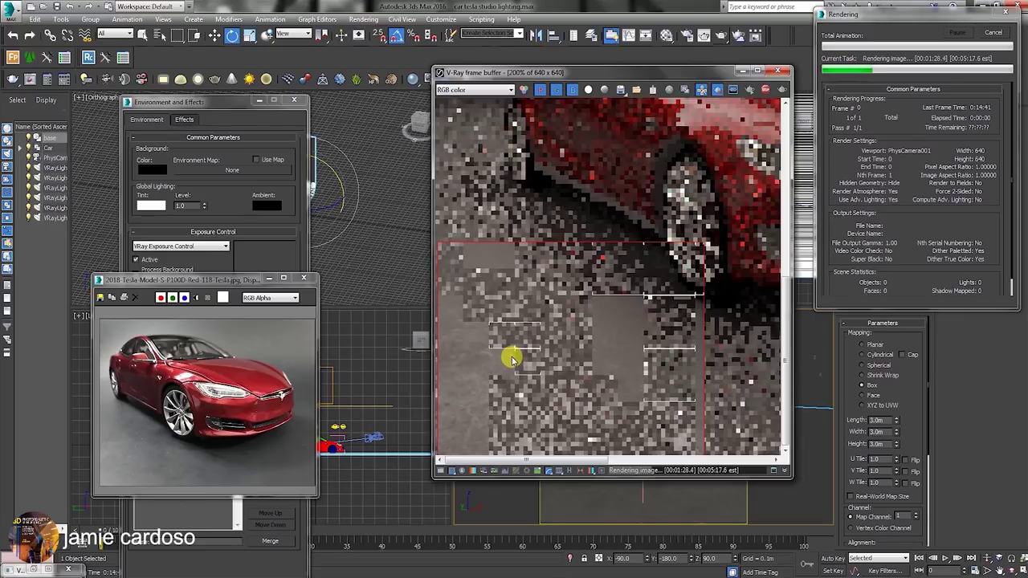
- Examine the floor surface inside the render region up close and at full view, and stop the render
scroll(503, 422, down, 1)
scroll(519, 385, up, 1)
scroll(559, 343, down, 1)
scroll(560, 341, up, 1)
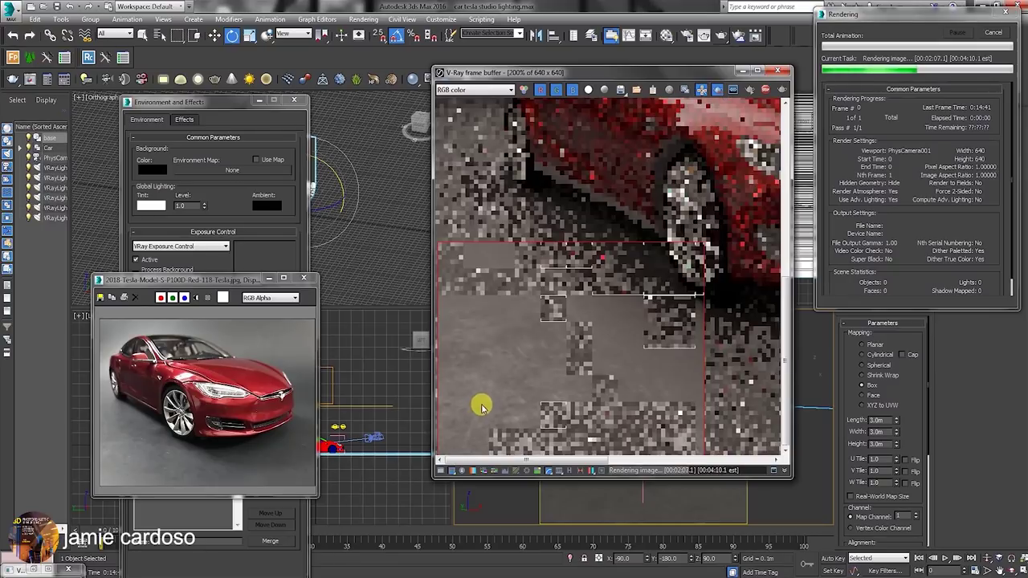
scroll(482, 399, down, 1)
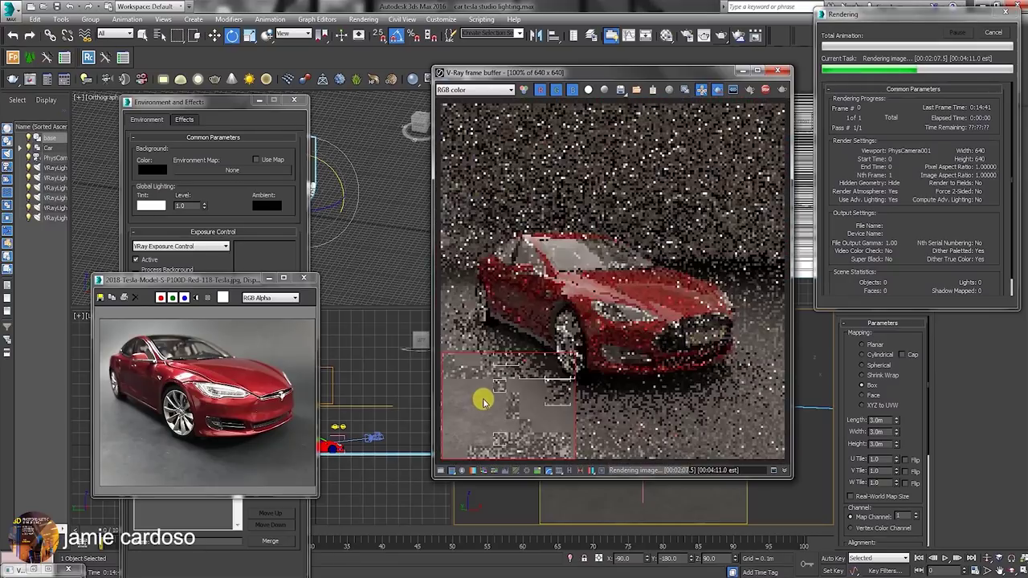
click(993, 32)
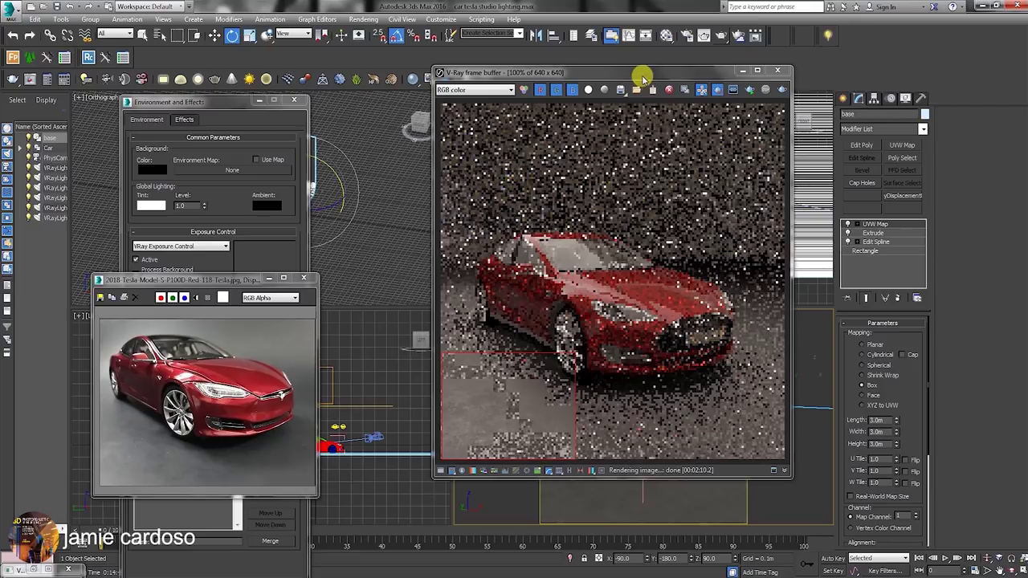
- Bring up the base material's maps in the Material Editor and add a VRayDisplacementMod modifier to the base object
drag(645, 78, 503, 82)
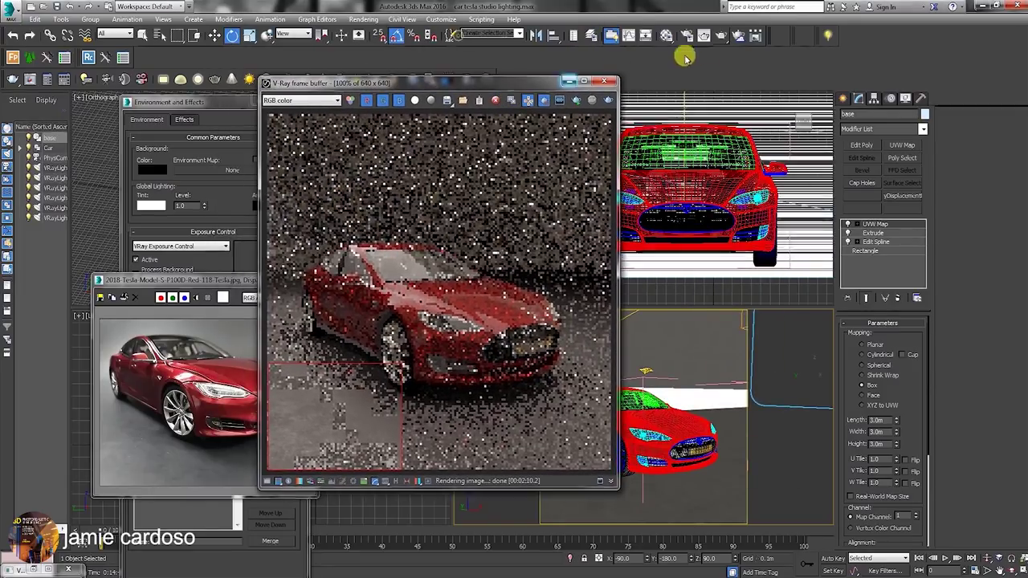
click(666, 35)
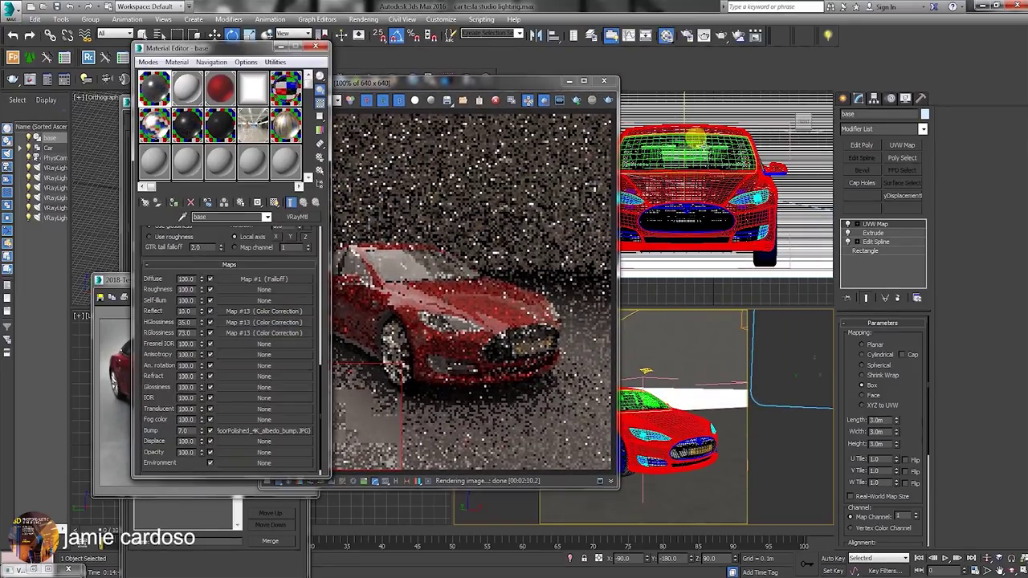
click(922, 129)
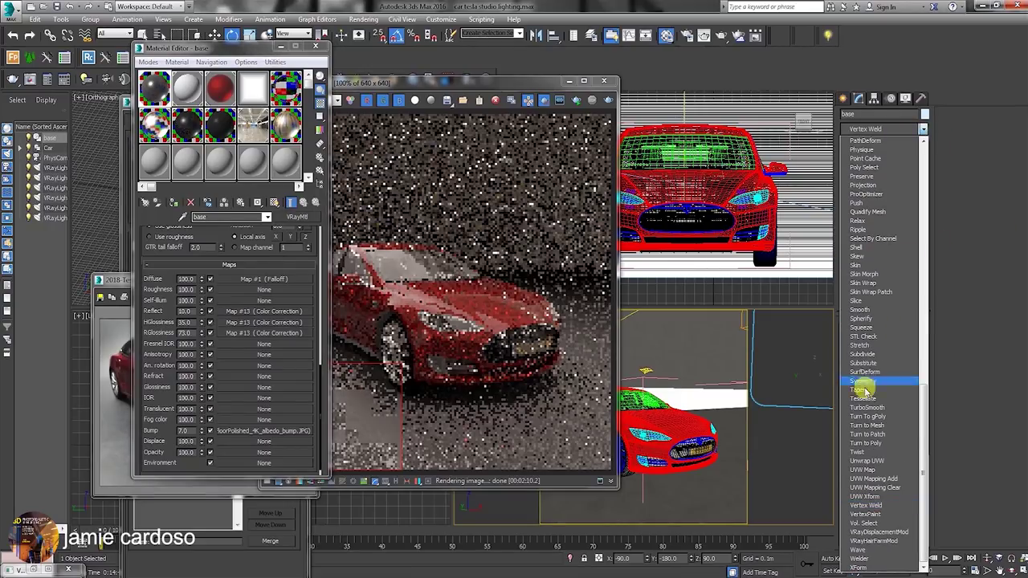
click(889, 537)
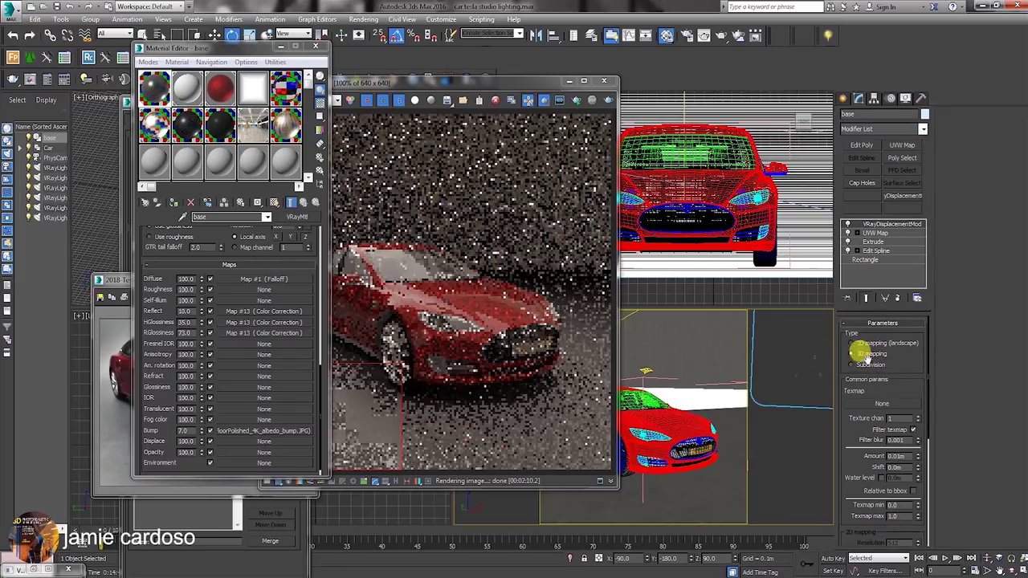
- Set the displacement to 2D mapping (landscape), using a copy of the base material's bump map as texmap and an amount of 0.002 m
click(853, 343)
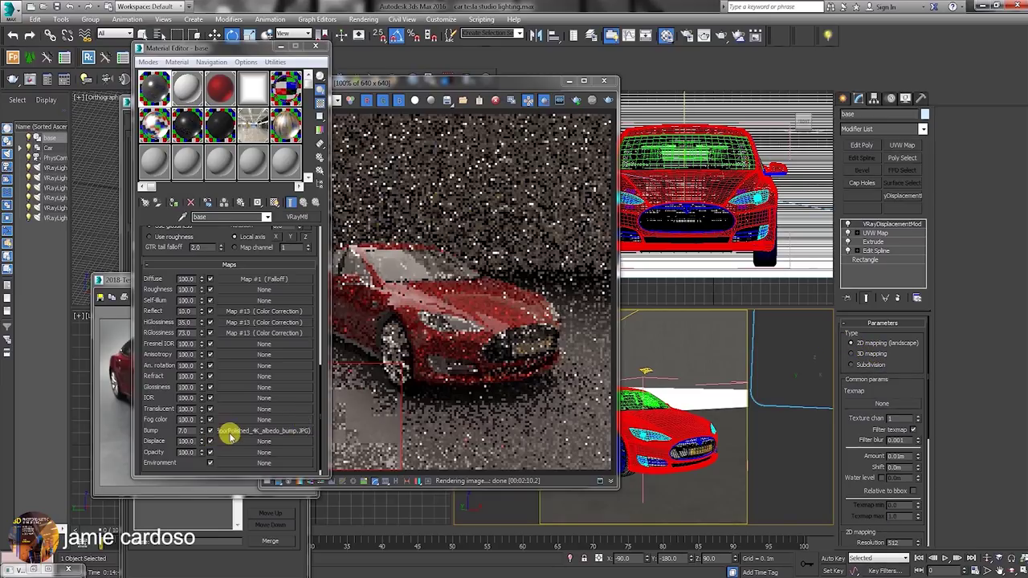
drag(235, 435, 887, 407)
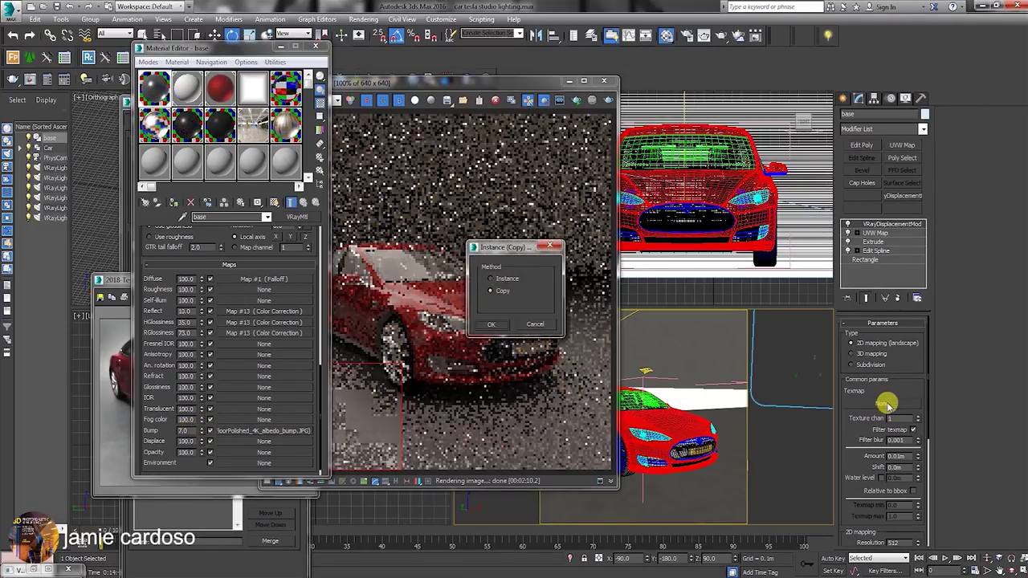
click(491, 323)
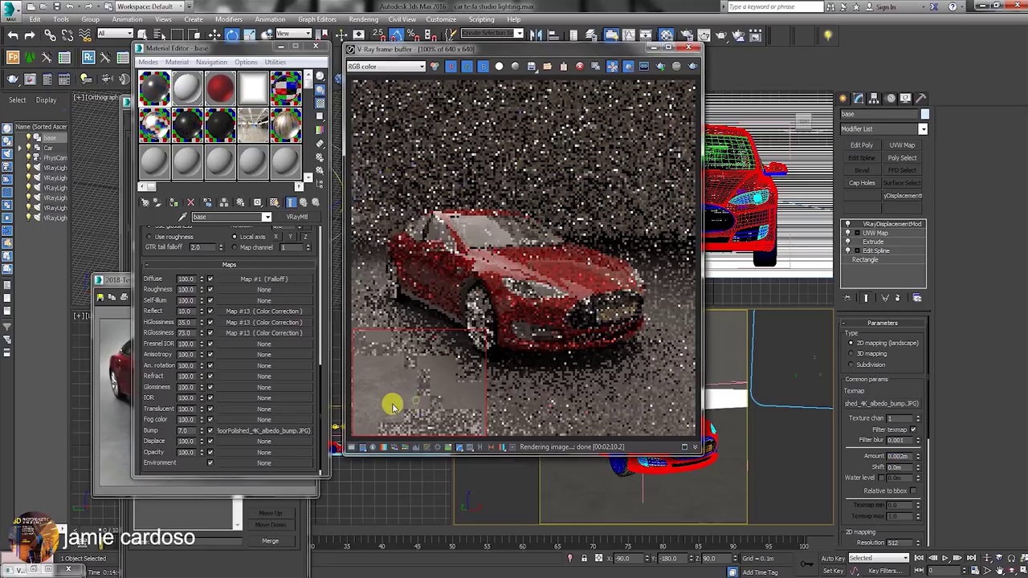
- Review the previous floor render up close and re-render the marked region with the displacement applied
scroll(393, 404, up, 2)
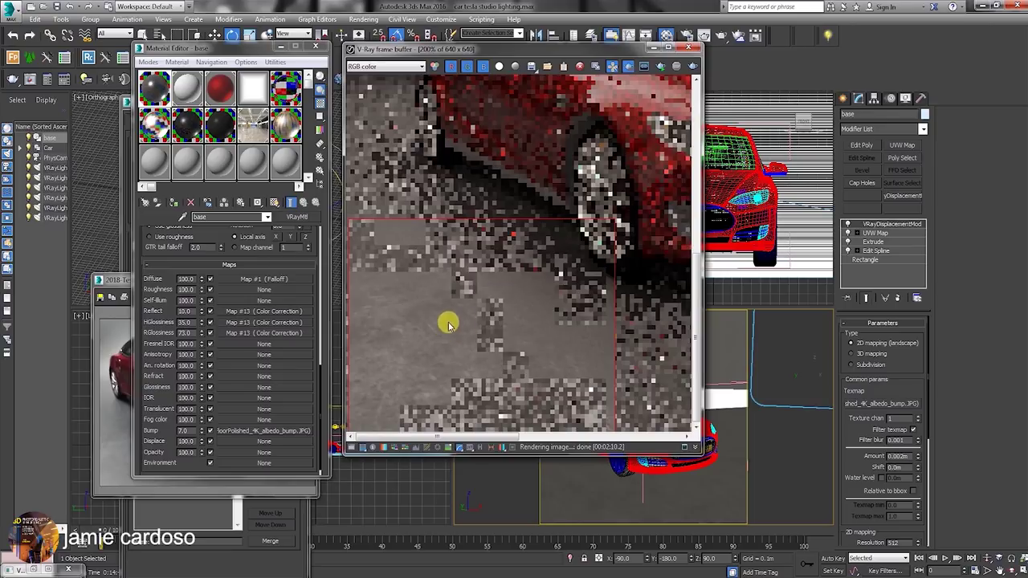
scroll(474, 321, down, 2)
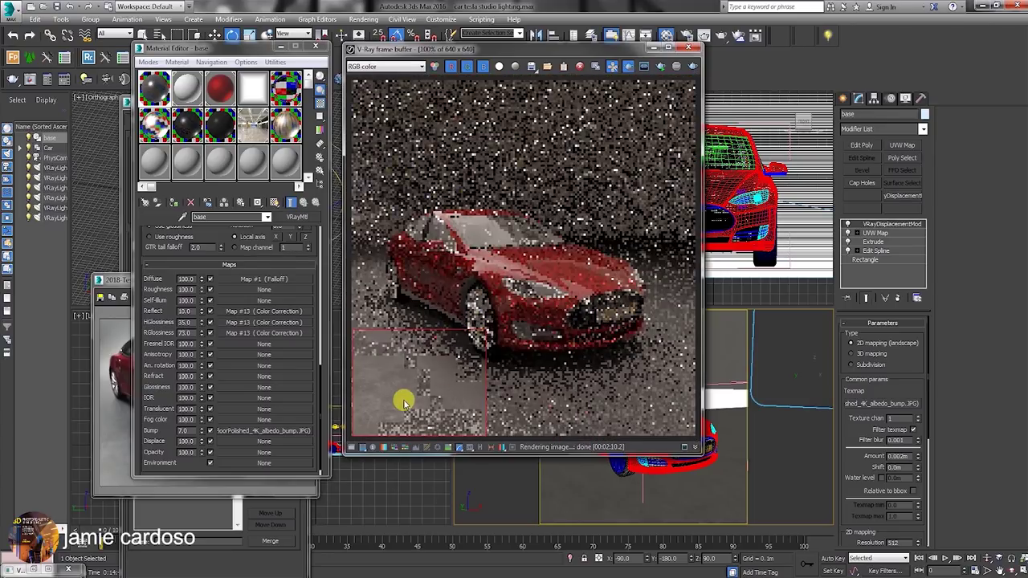
scroll(419, 383, up, 2)
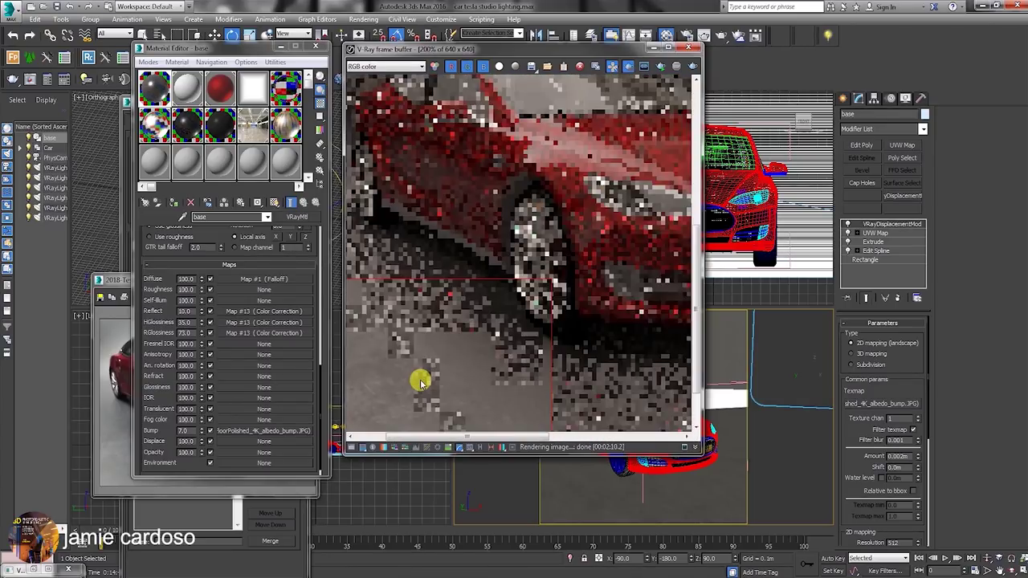
middle_drag(420, 382, 485, 320)
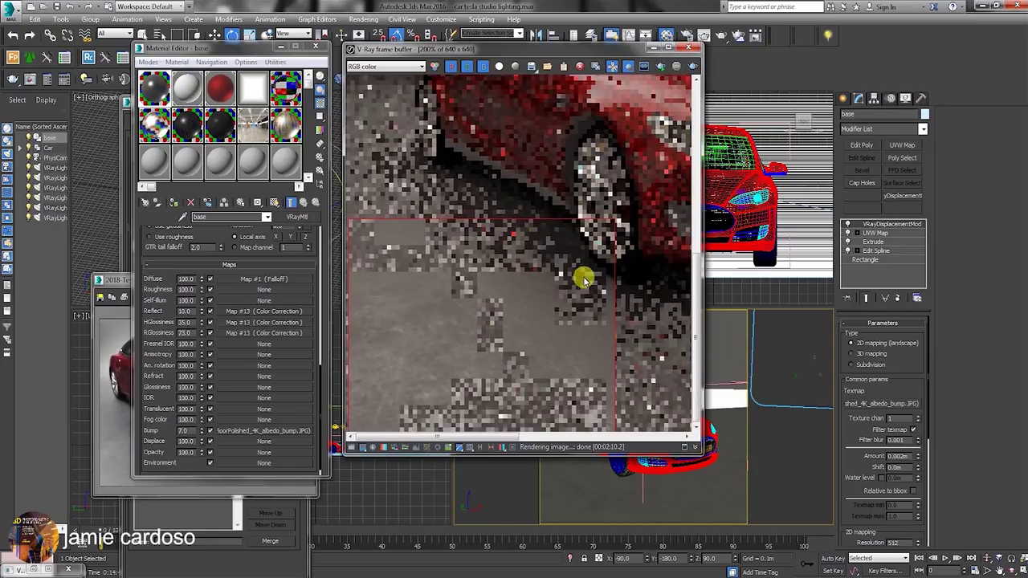
click(723, 36)
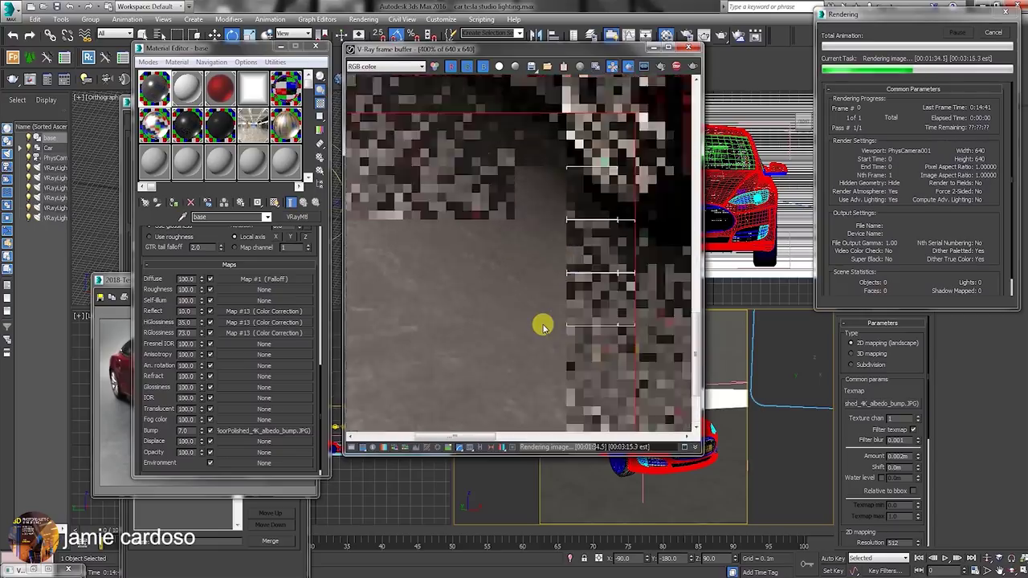
- Examine the displaced floor surface in the re-rendered region, comparing close-up detail with the full view
scroll(514, 305, down, 3)
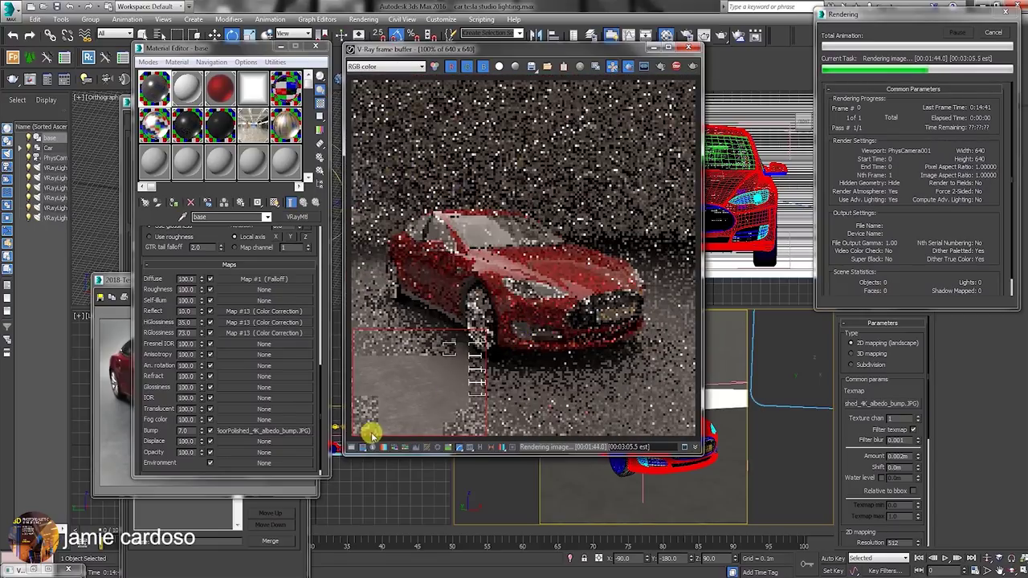
scroll(402, 398, up, 3)
middle_drag(431, 383, 476, 223)
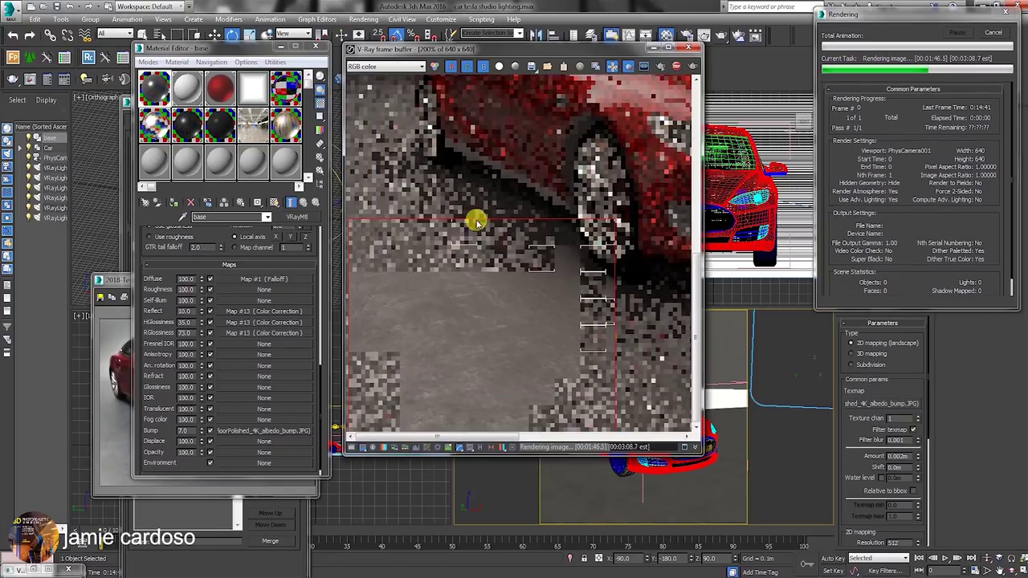
middle_drag(569, 312, 548, 305)
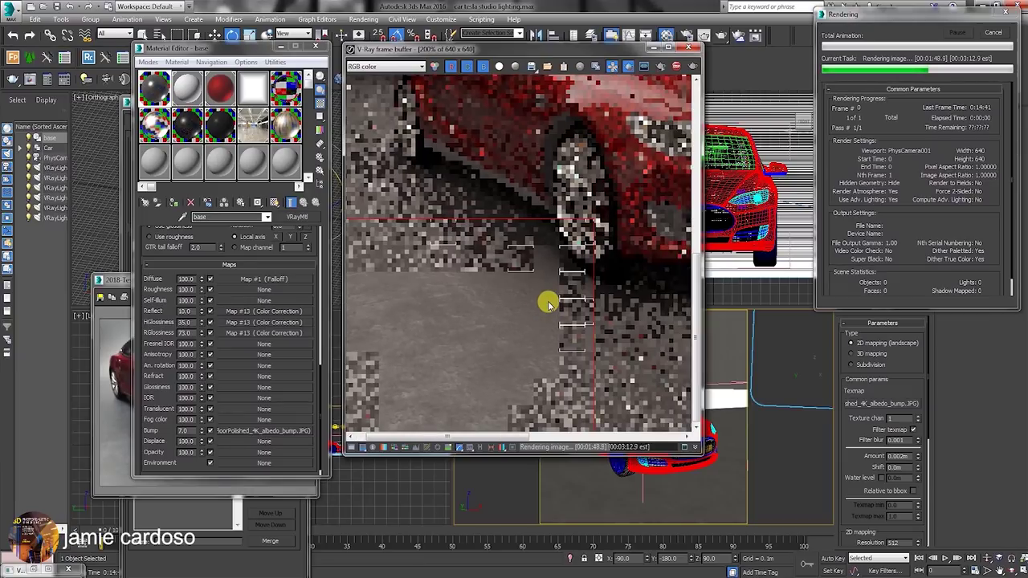
scroll(509, 335, down, 2)
scroll(541, 312, up, 2)
scroll(541, 312, down, 2)
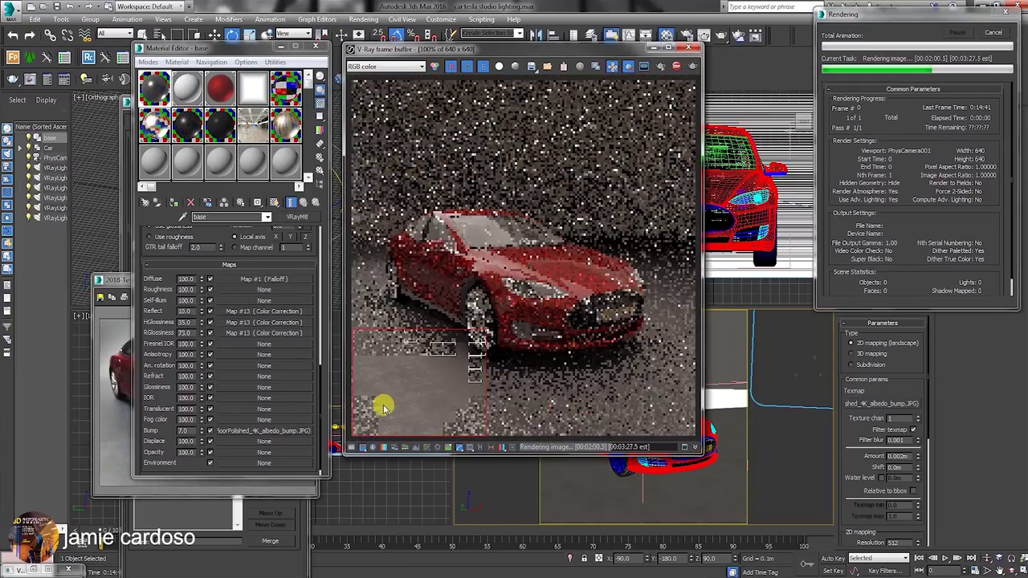
scroll(383, 407, up, 2)
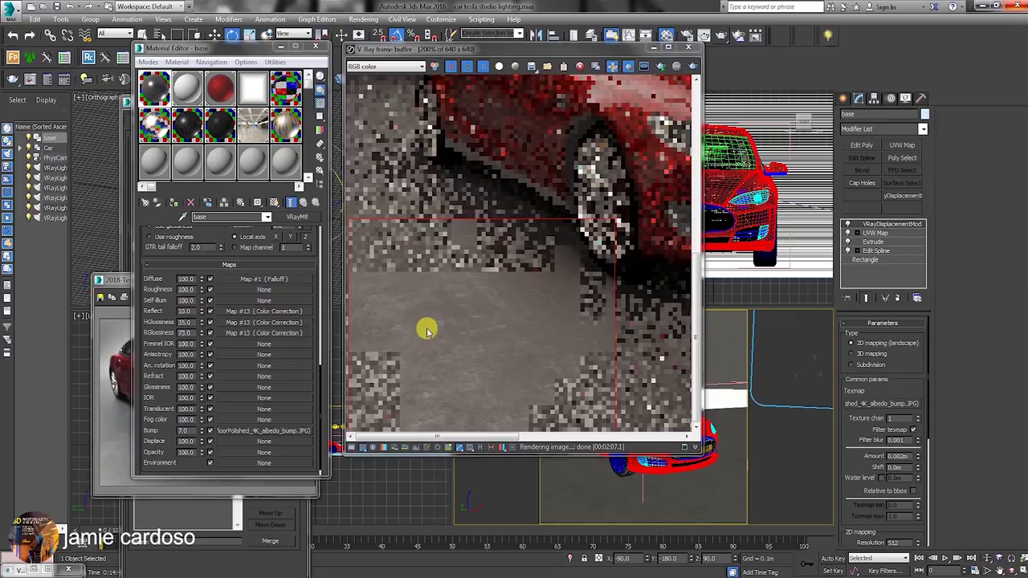
scroll(431, 314, down, 3)
scroll(431, 314, up, 2)
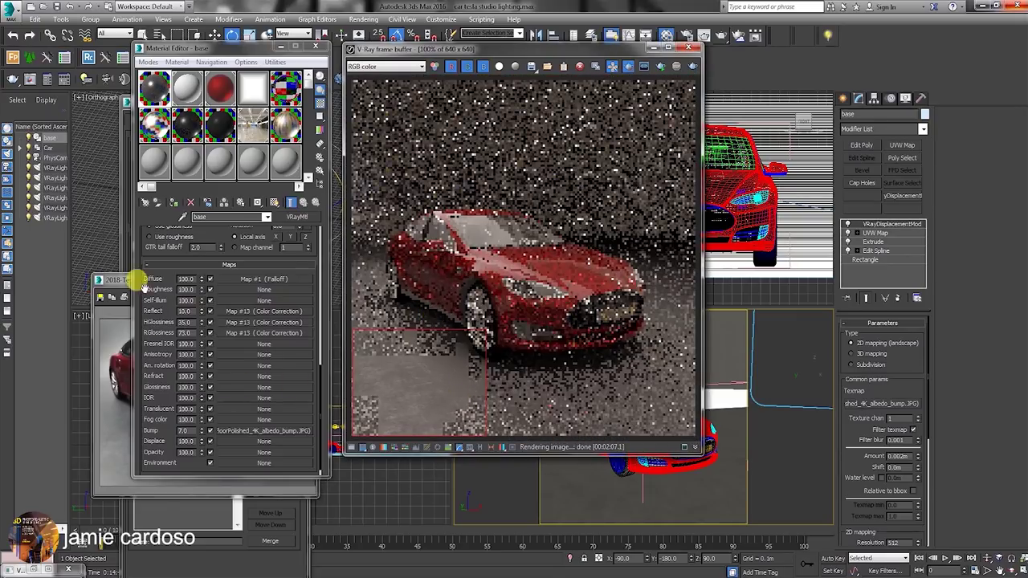
- Arrange the reference car photo, Material Editor and V-Ray frame buffer so the reference floor can be compared with the render
click(120, 281)
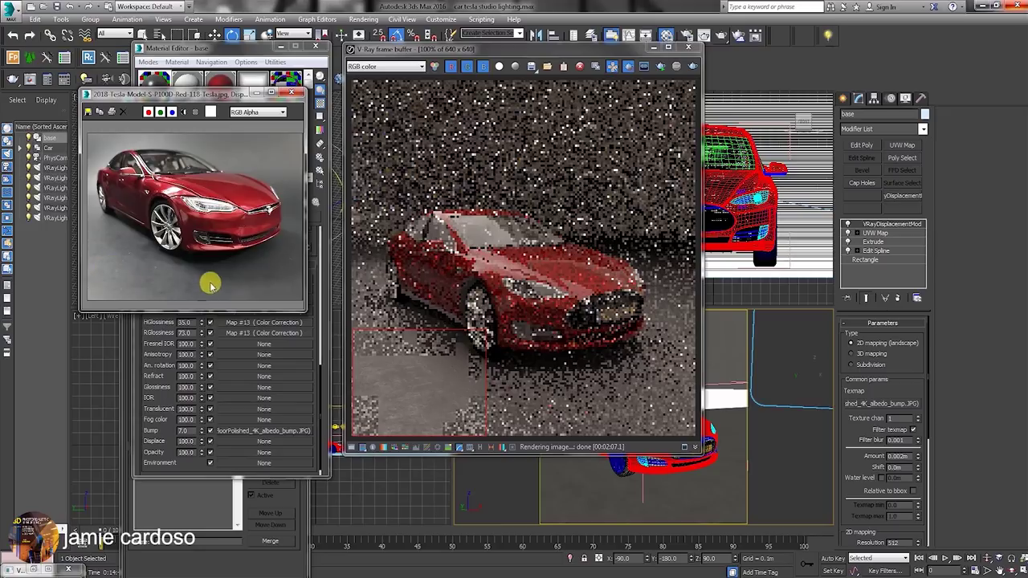
scroll(142, 280, up, 1)
middle_drag(142, 280, 187, 146)
scroll(176, 264, down, 1)
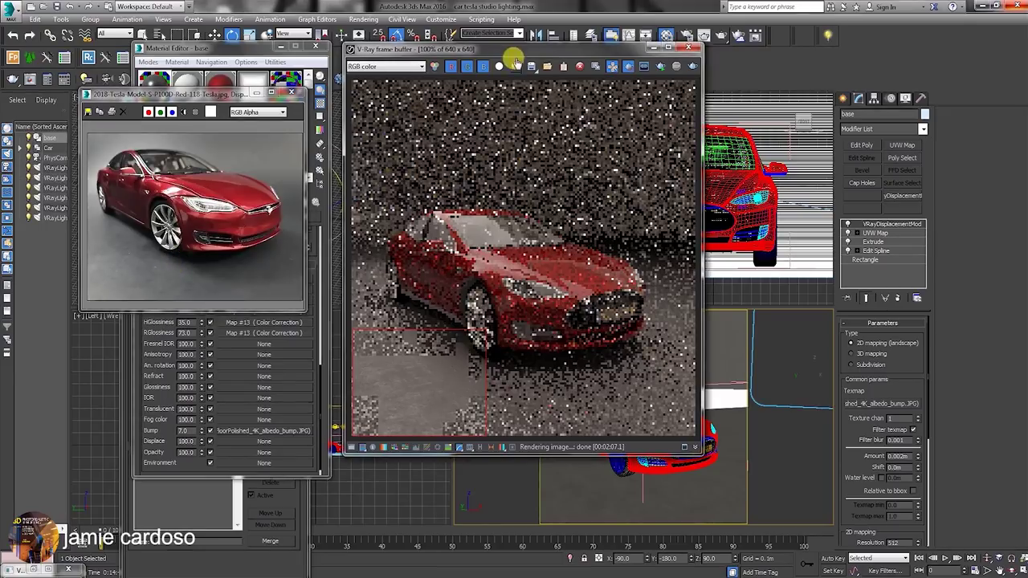
drag(594, 52, 764, 39)
drag(237, 48, 351, 51)
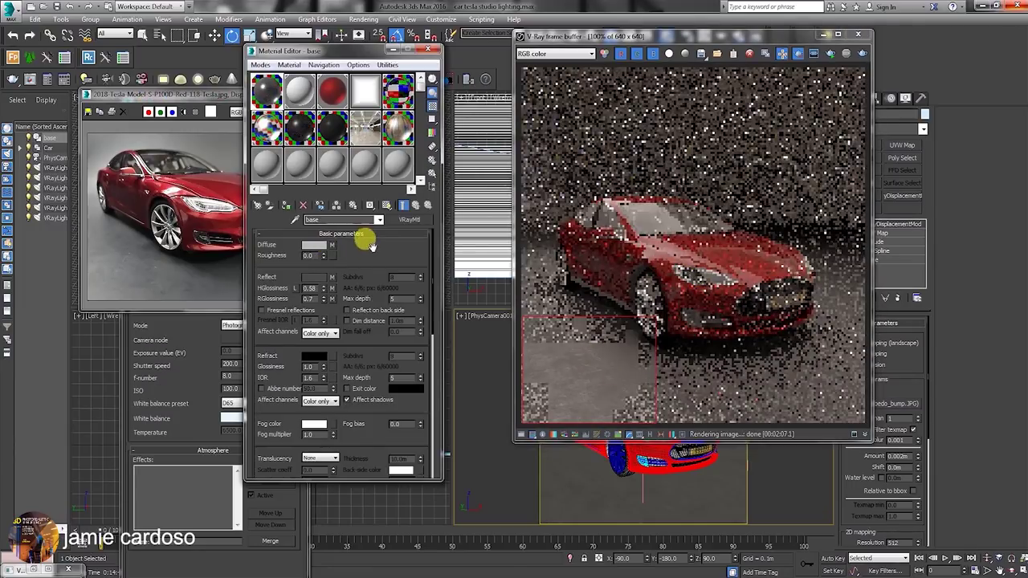
- Convert the base material to a VRayBlendMtl, keeping the old material as sub-material
click(395, 220)
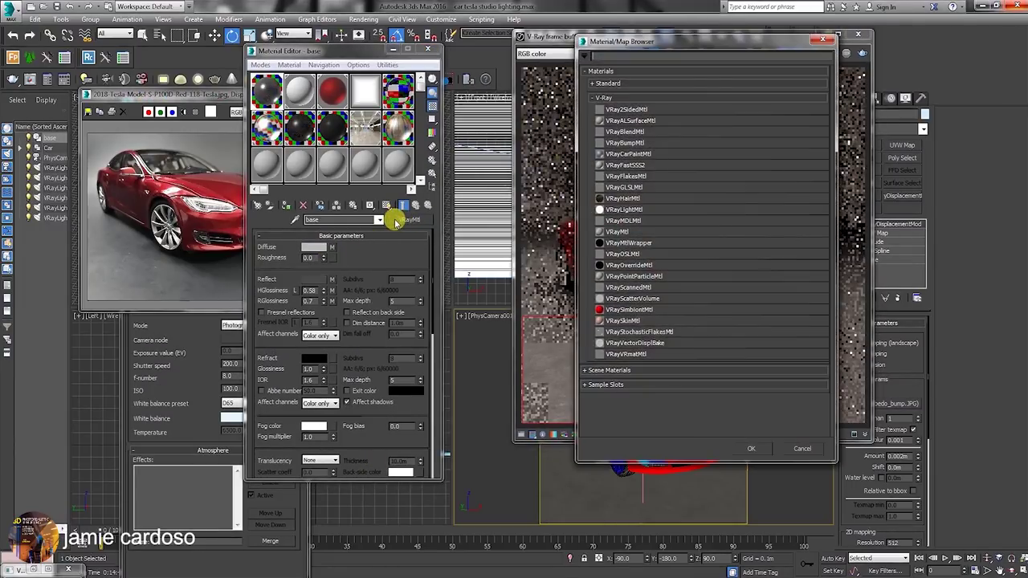
double_click(631, 132)
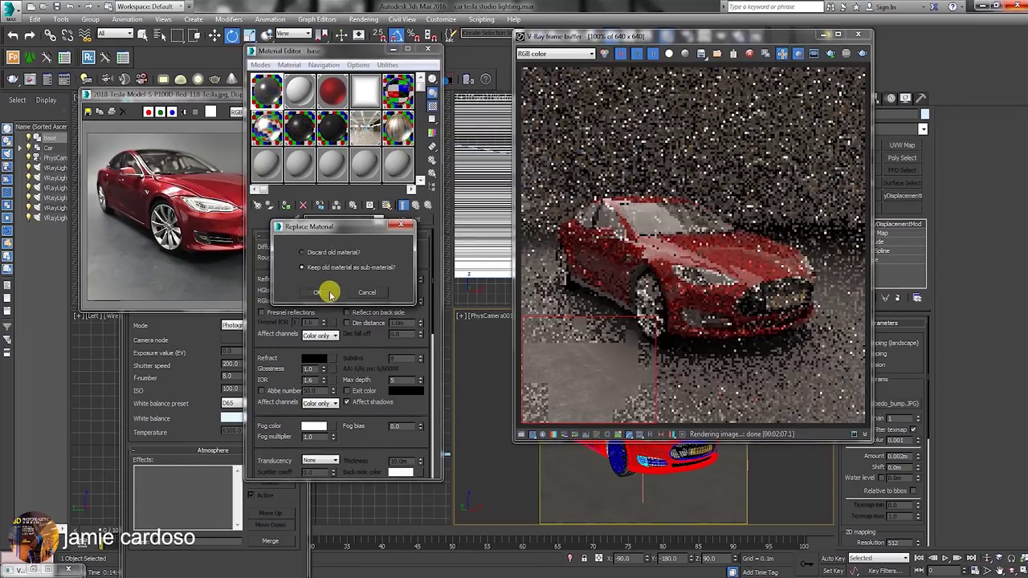
click(327, 292)
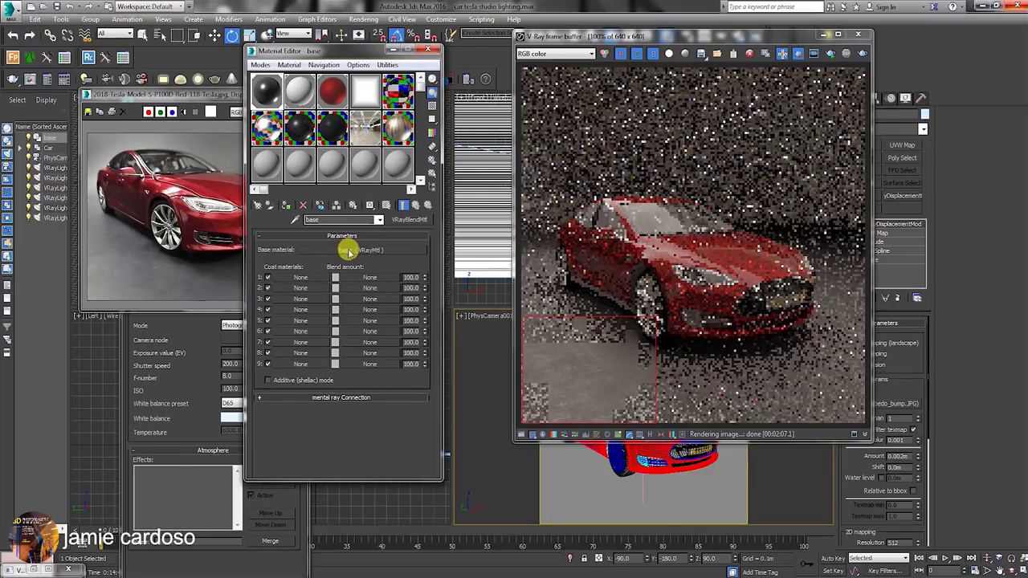
- Copy the base material into the blend material's first coat slot and name the copy Dust
drag(348, 252, 291, 277)
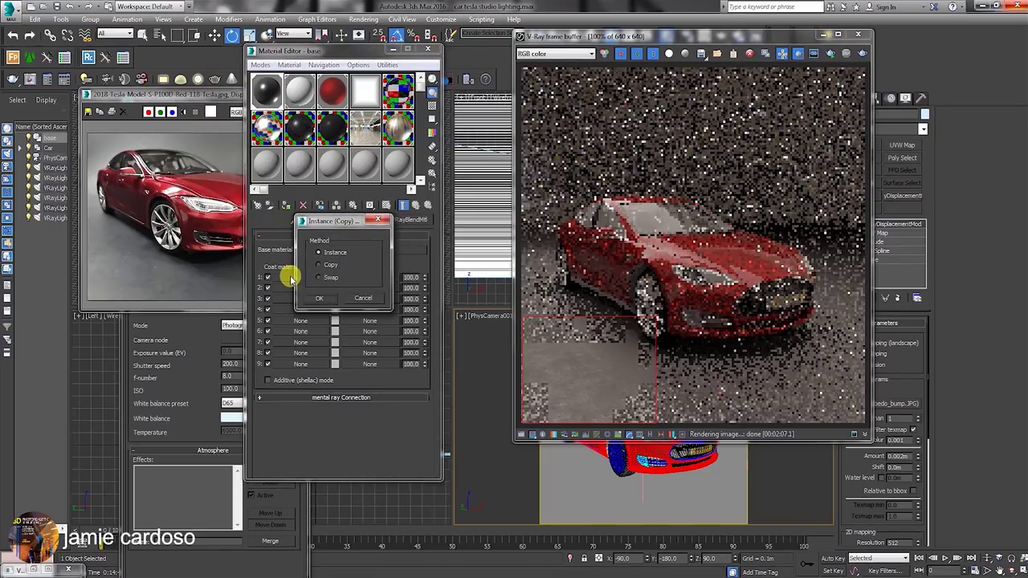
click(319, 266)
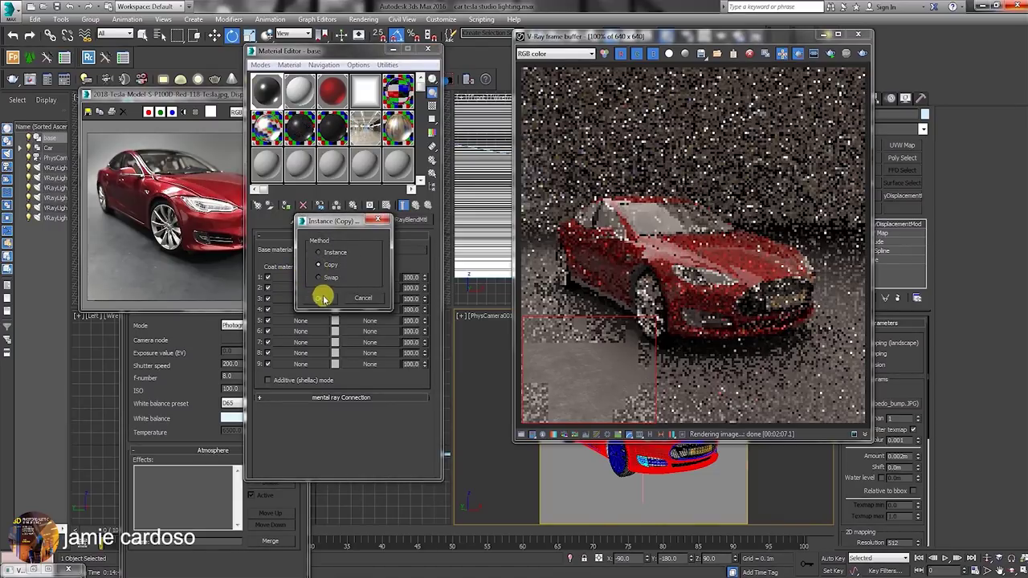
click(323, 299)
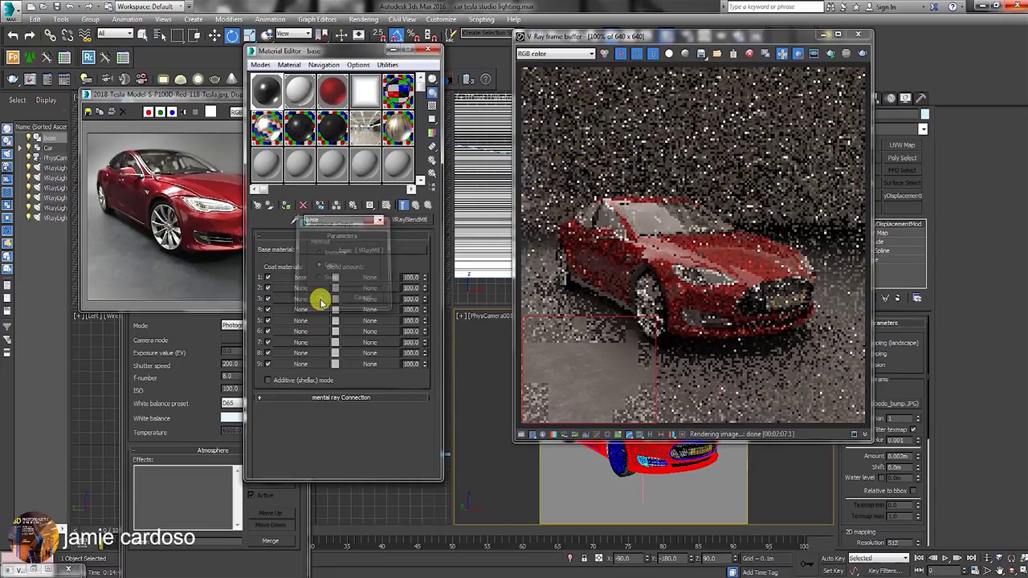
click(300, 277)
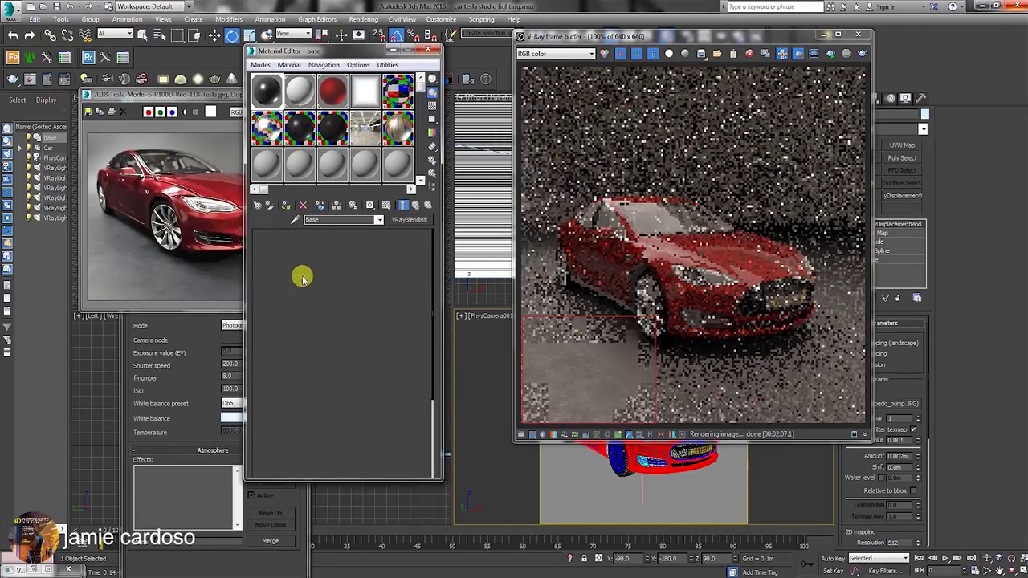
double_click(327, 214)
text(Dust)
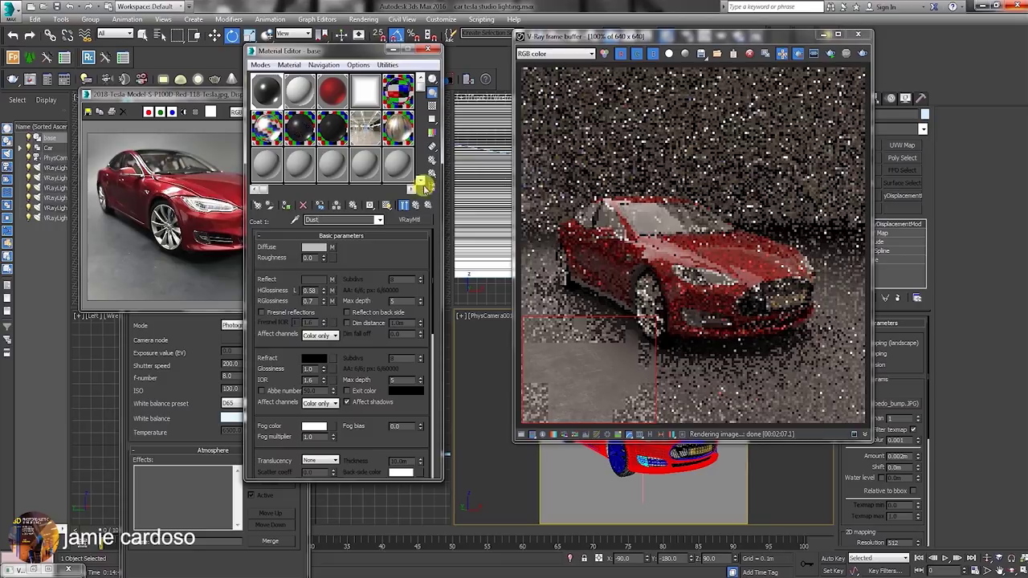
click(416, 204)
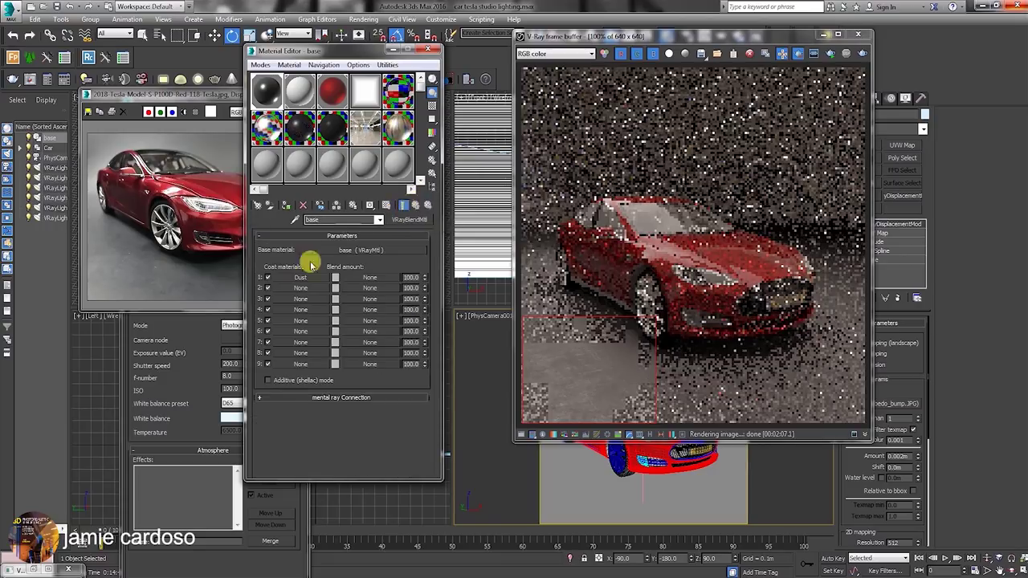
- Choose a Bitmap map for the Dust coat's blend amount and preview the SmudgesLarge001_OVERLAY_VAR2_3K_J image at full size
click(366, 279)
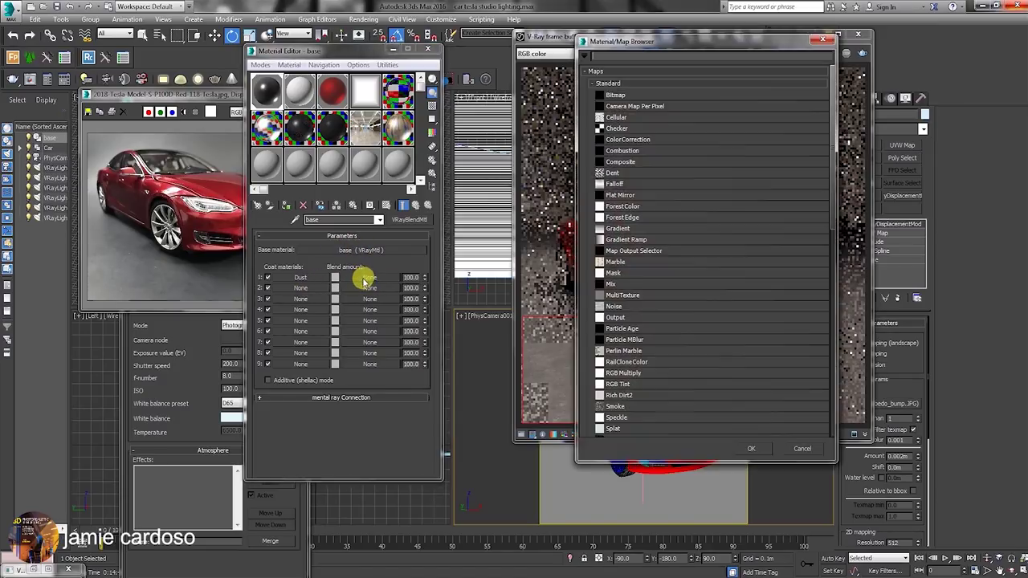
double_click(611, 93)
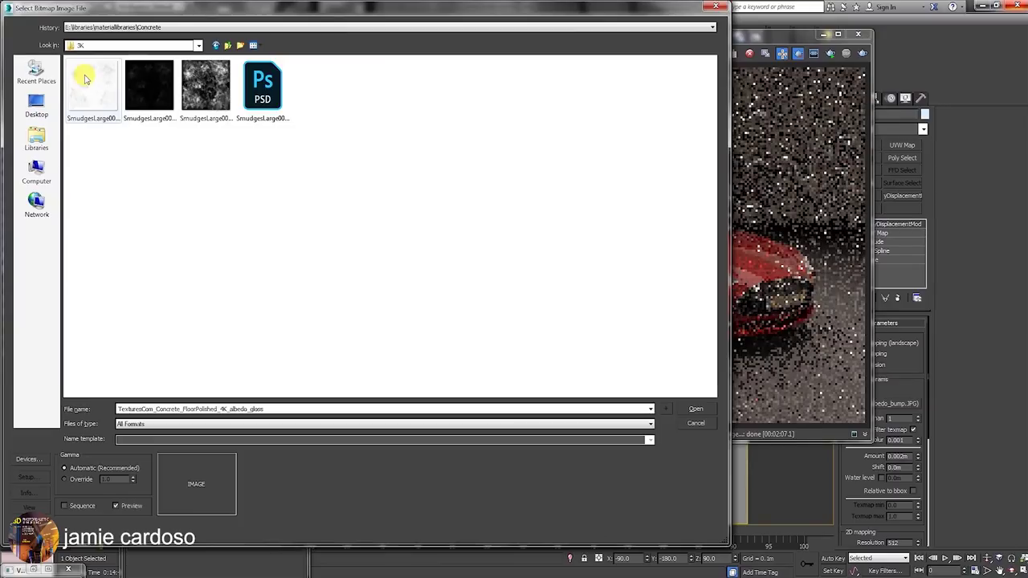
click(205, 87)
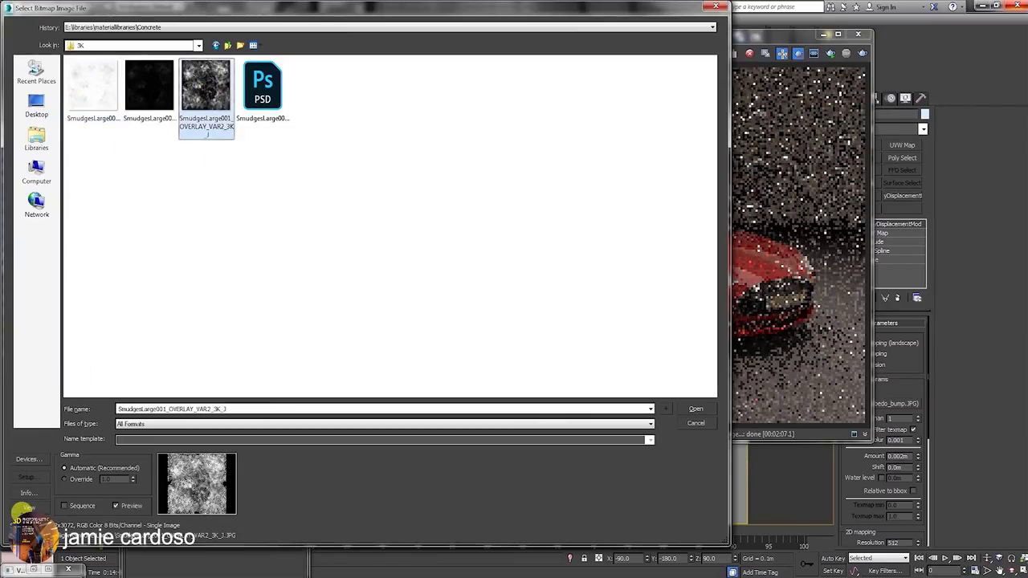
click(28, 507)
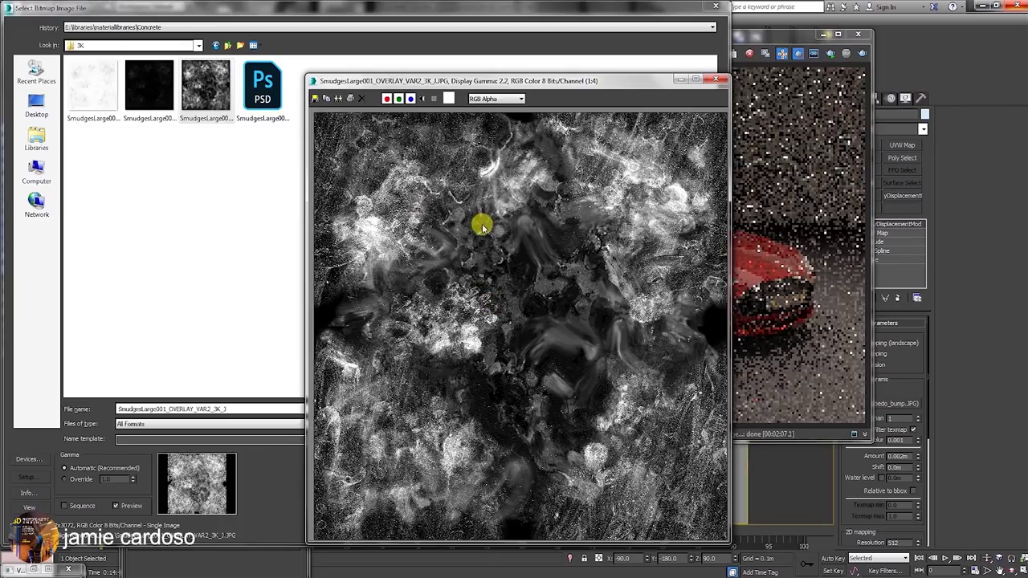
drag(385, 74, 333, 51)
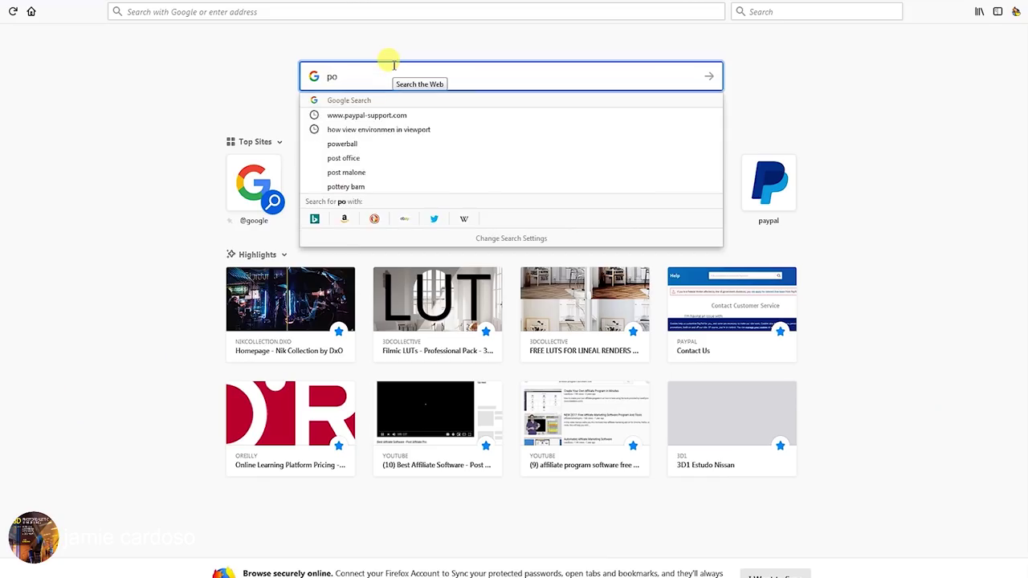
- Switch to the web browser, search for poliigon textures and open the Poliigon site's texture categories
text(liigon textures)
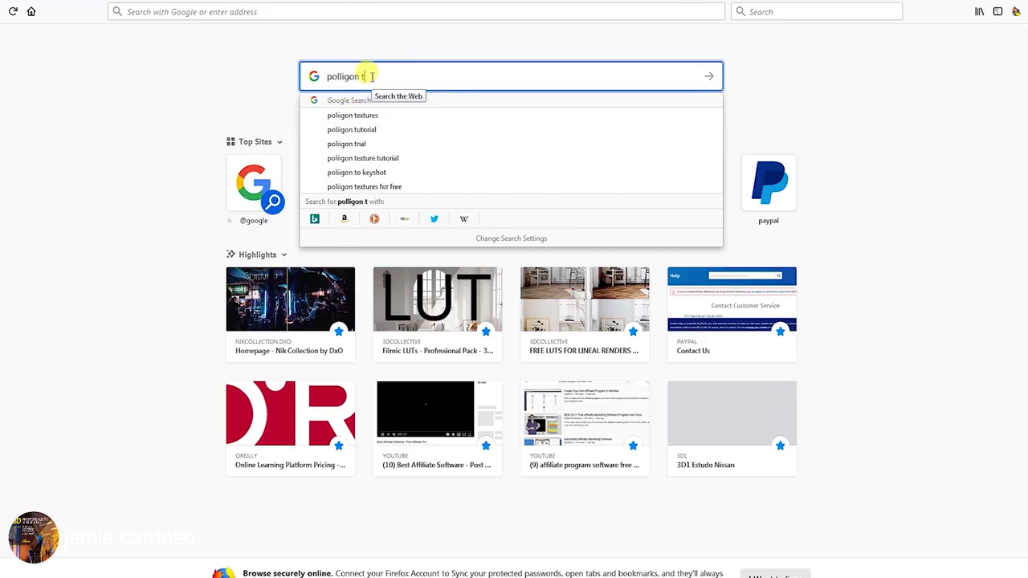
click(347, 117)
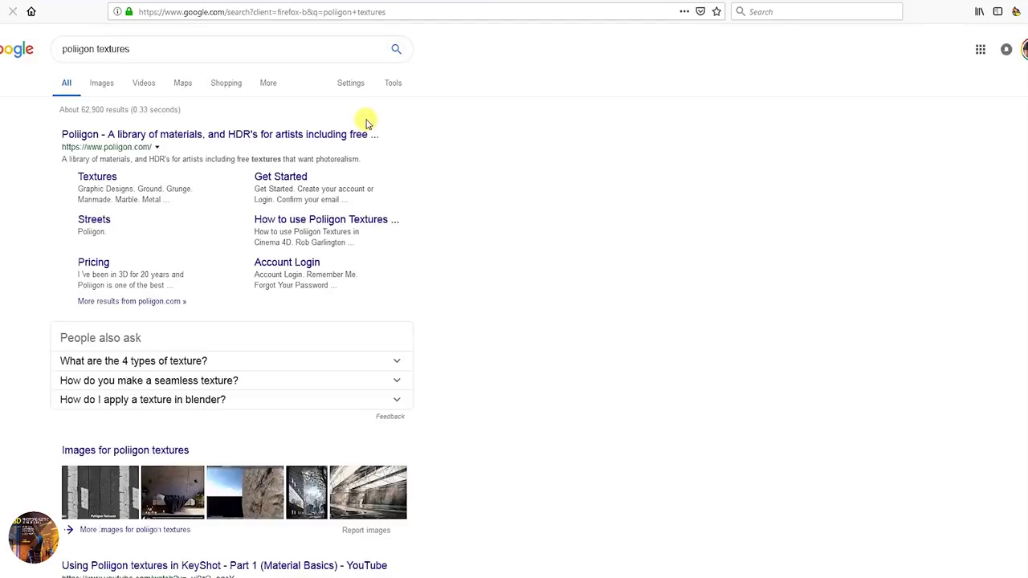
click(71, 135)
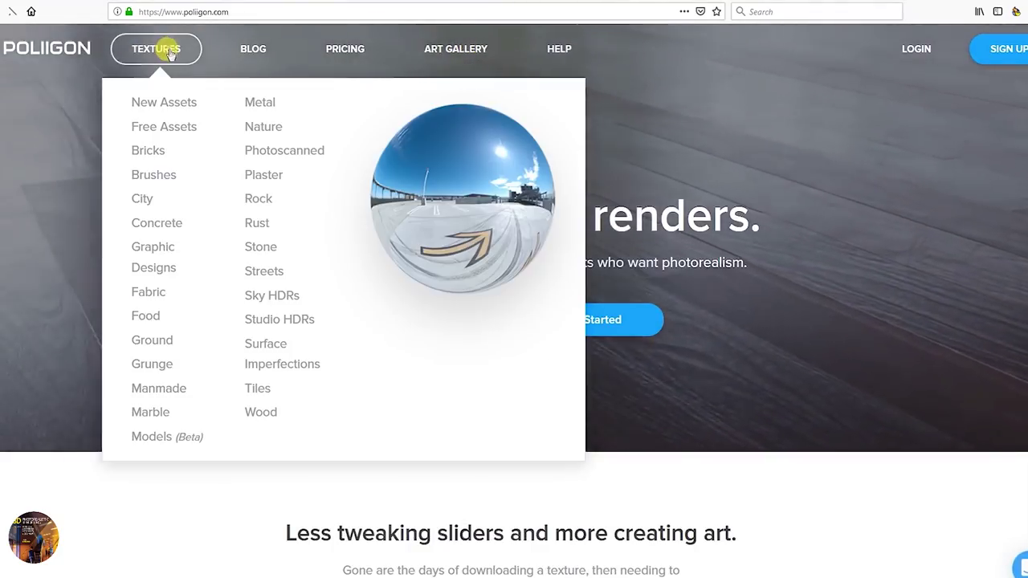
click(168, 48)
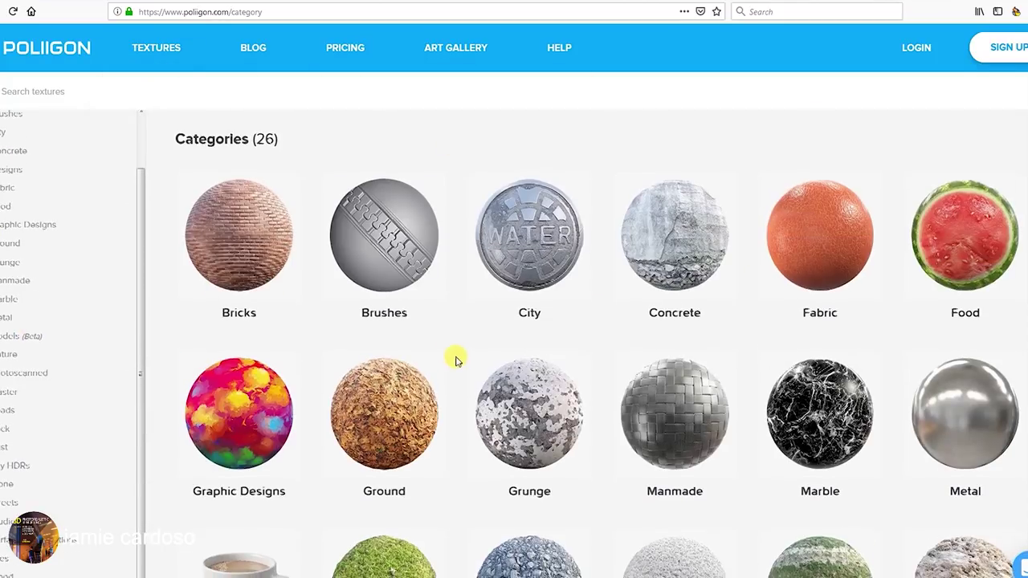
- Browse Poliigon's Grunge textures and the category list for maps suited to smudges and surface wear
scroll(463, 372, down, 5)
scroll(463, 372, down, 1)
click(20, 270)
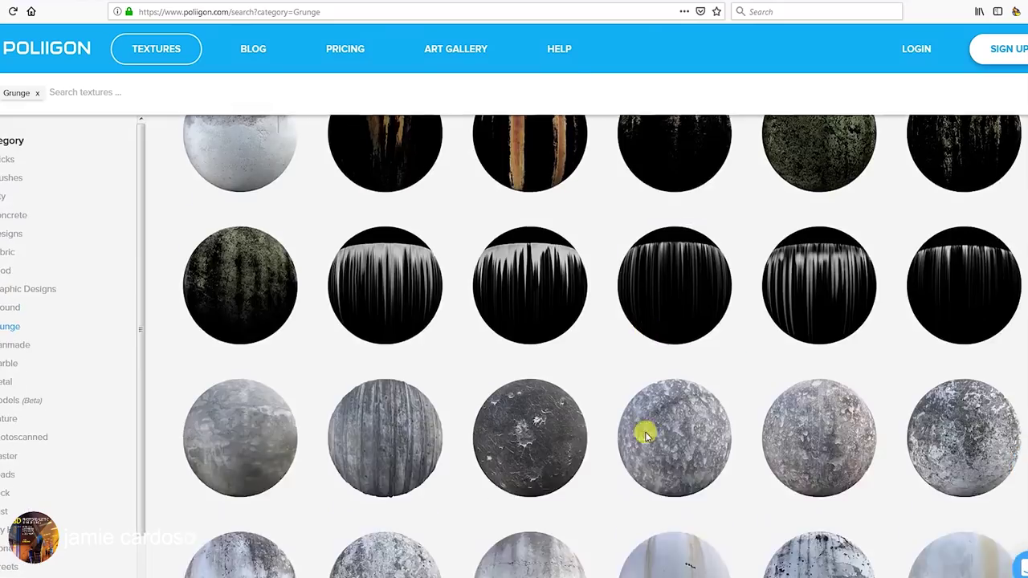
scroll(655, 450, down, 10)
scroll(658, 457, up, 5)
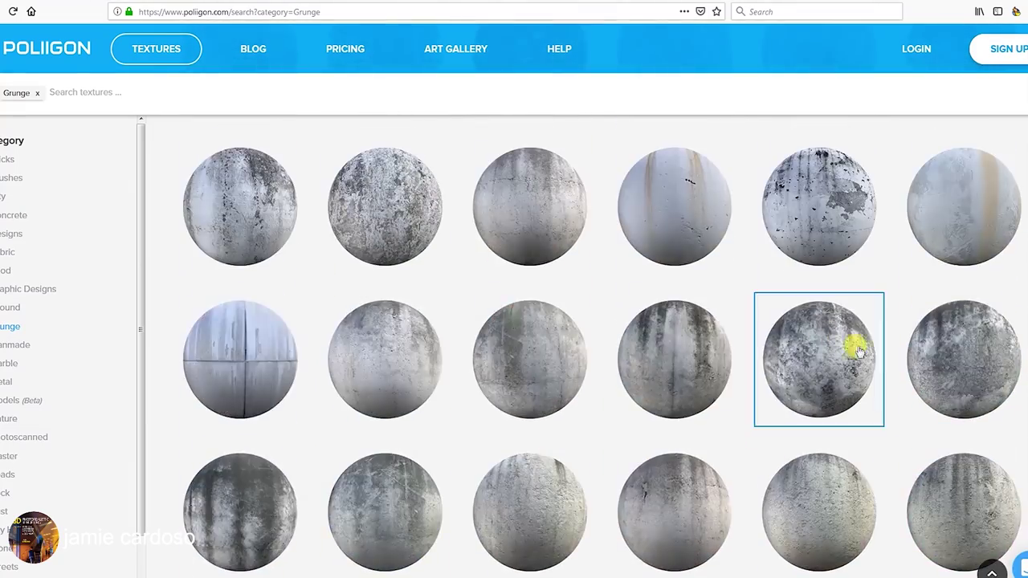
click(835, 371)
key(alt+Left)
scroll(741, 372, up, 5)
scroll(453, 413, down, 2)
scroll(512, 371, up, 2)
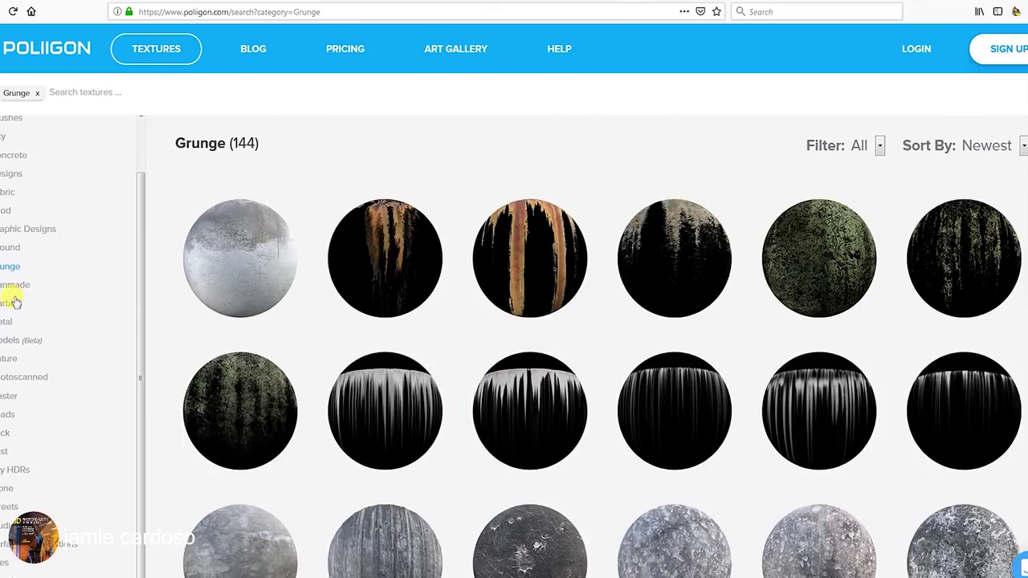
scroll(597, 516, down, 4)
scroll(450, 321, down, 3)
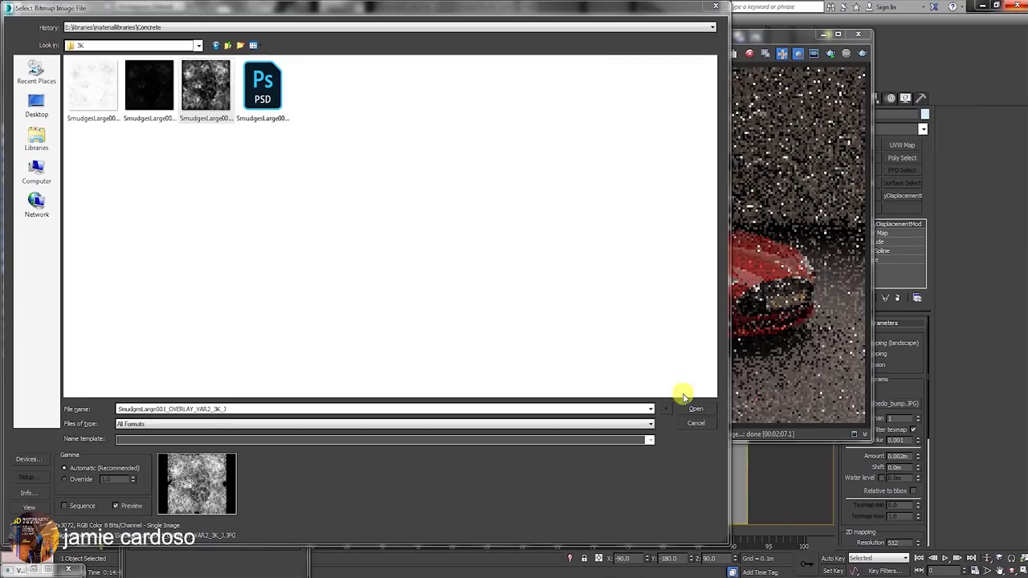
- Back in 3ds Max, load SmudgesLarge001_OVERLAY_VAR2_3K_J.JPG as the Dust blend map and display it in the viewport
click(693, 413)
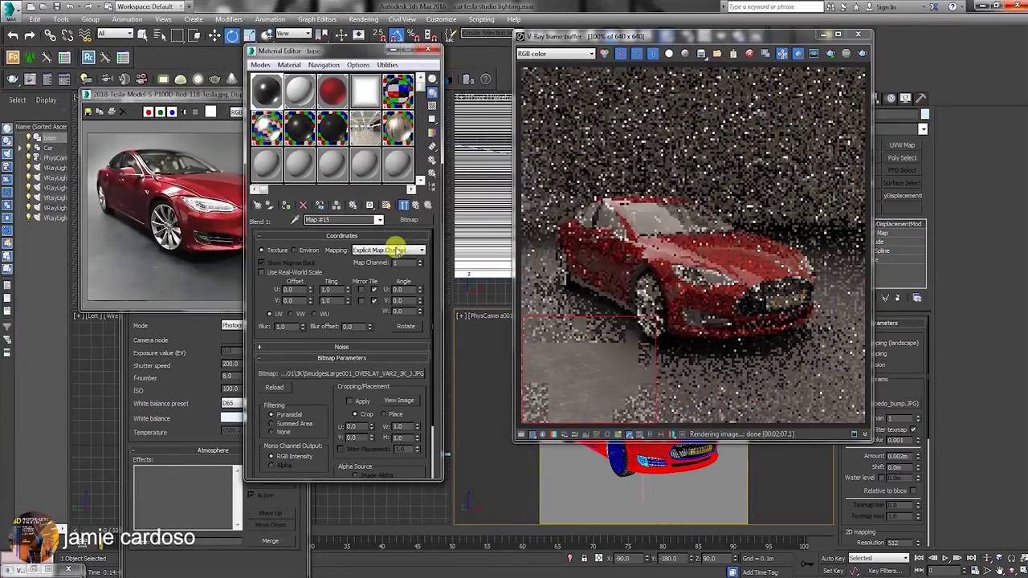
click(387, 205)
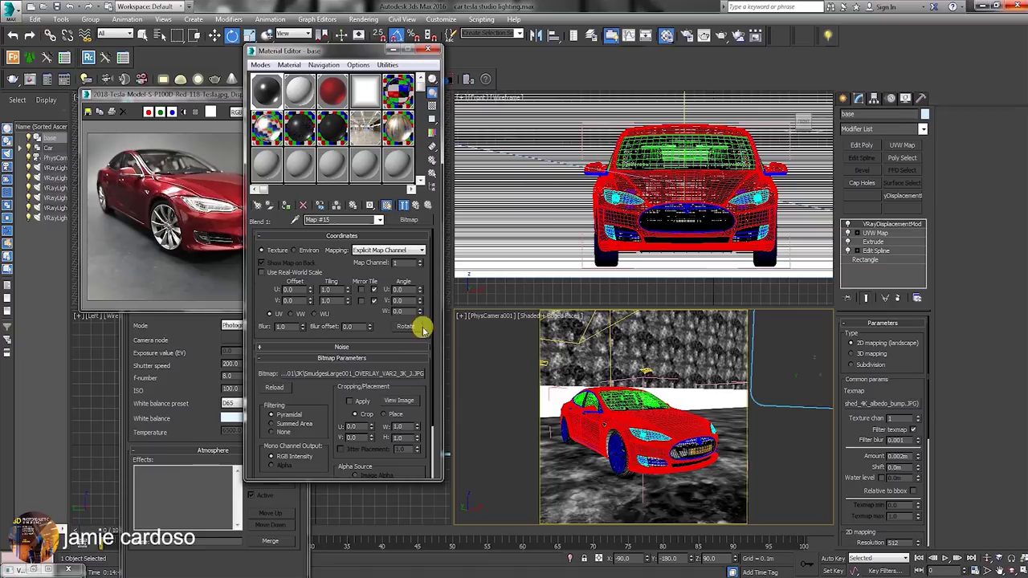
click(413, 206)
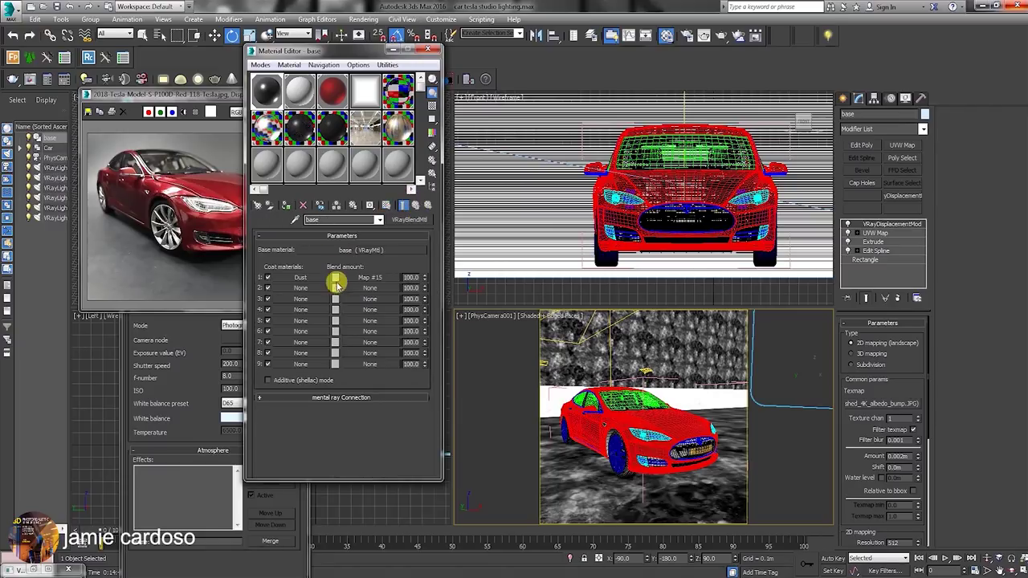
- Check the base sub-material's parameters and open the Dust coat material
click(357, 245)
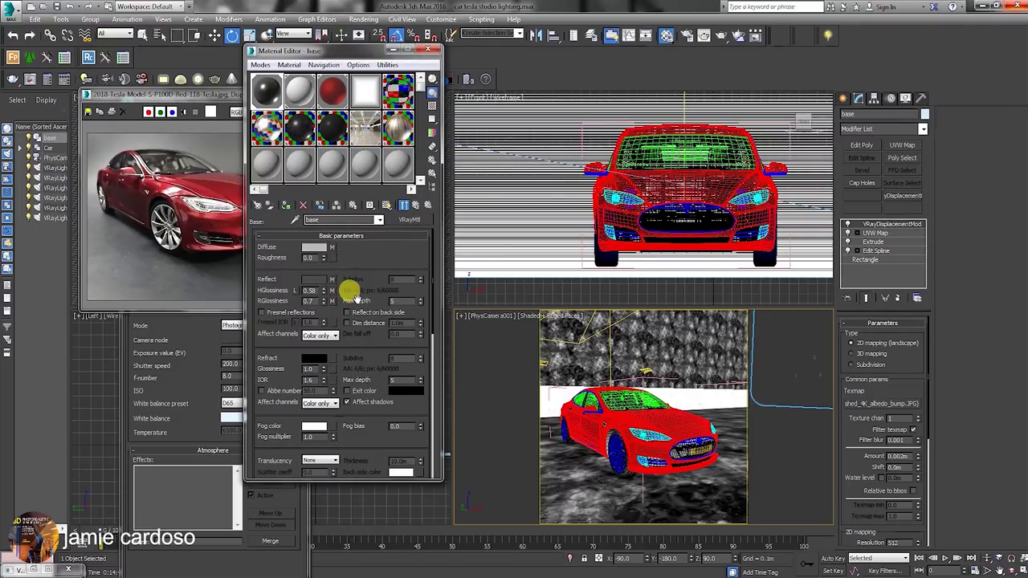
click(413, 207)
click(294, 277)
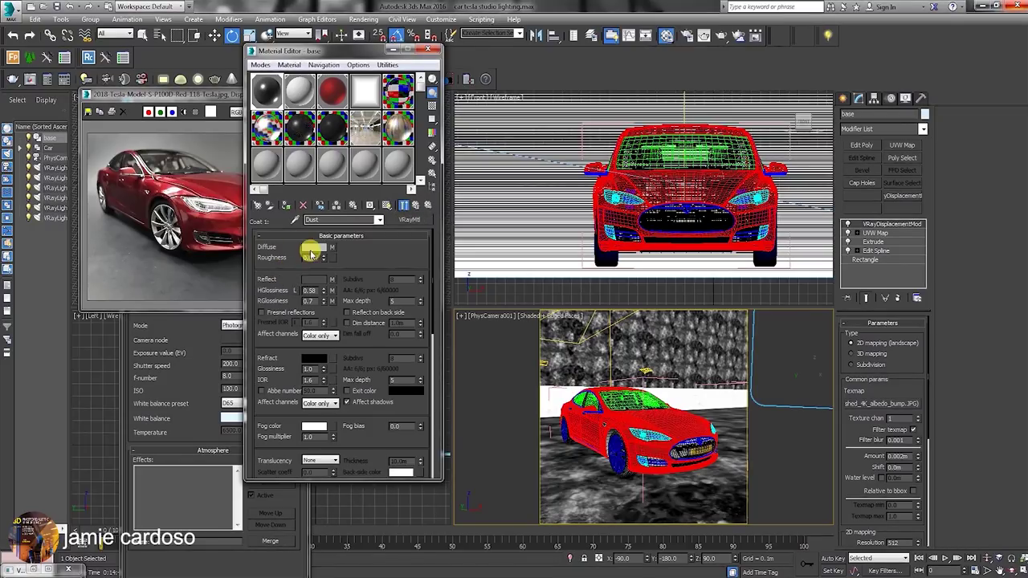
- Set the Dust material's diffuse colour to a dark yellowish grey with hue 43, saturation 43 and value 59
click(313, 248)
drag(710, 46, 700, 41)
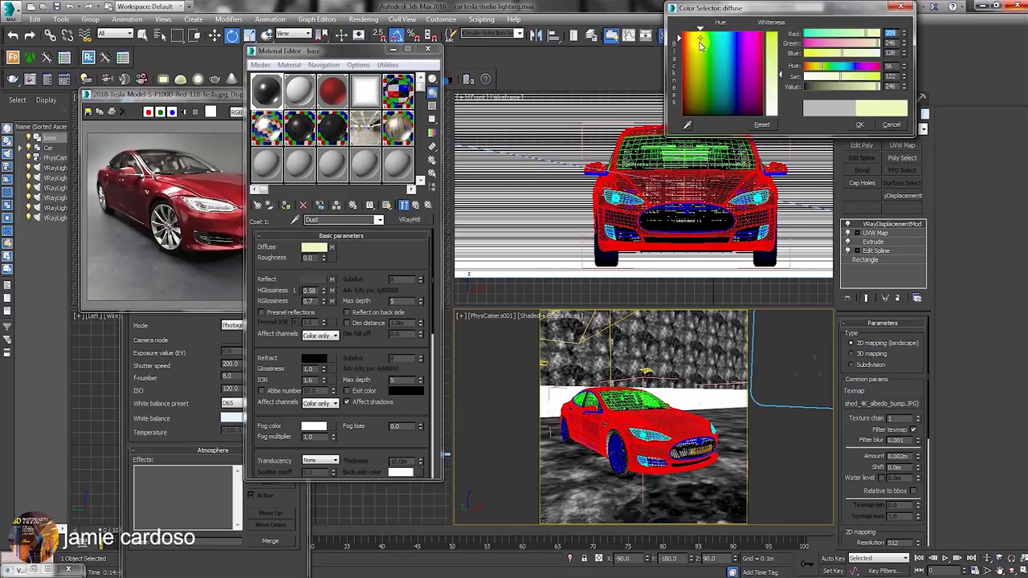
click(824, 86)
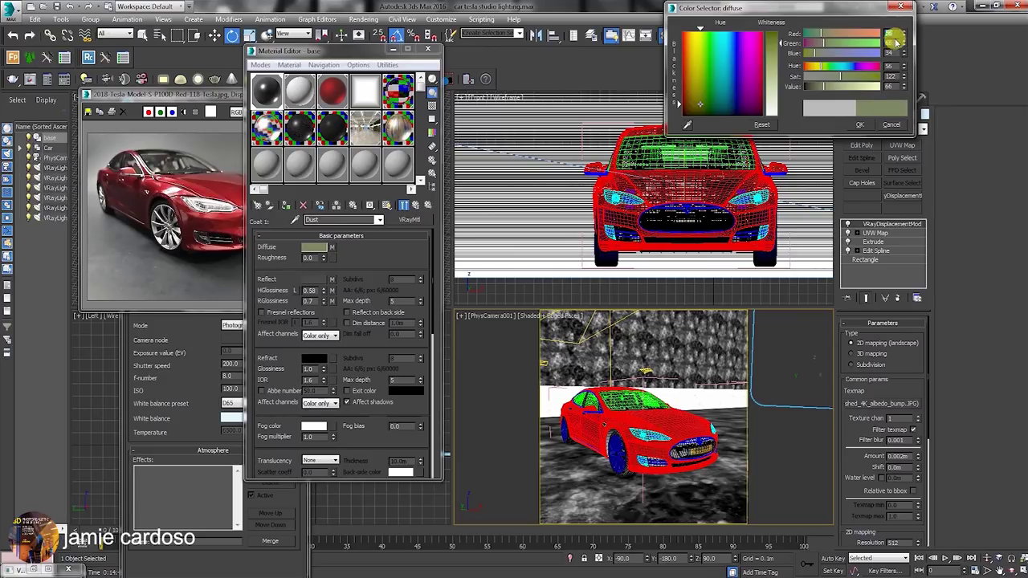
text(59)
drag(894, 53, 875, 59)
text(59)
key(Tab)
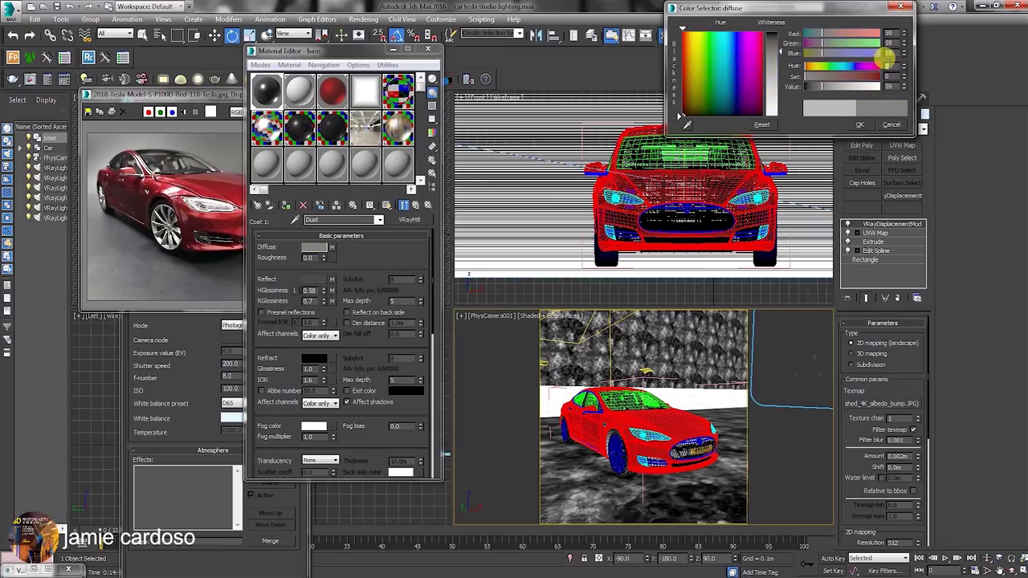
drag(893, 76, 876, 73)
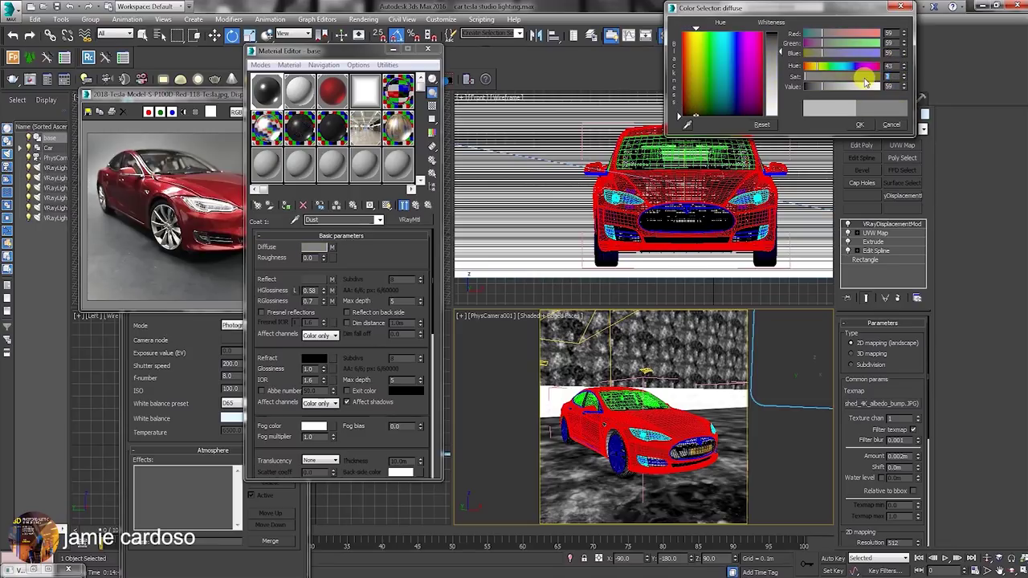
key(Tab)
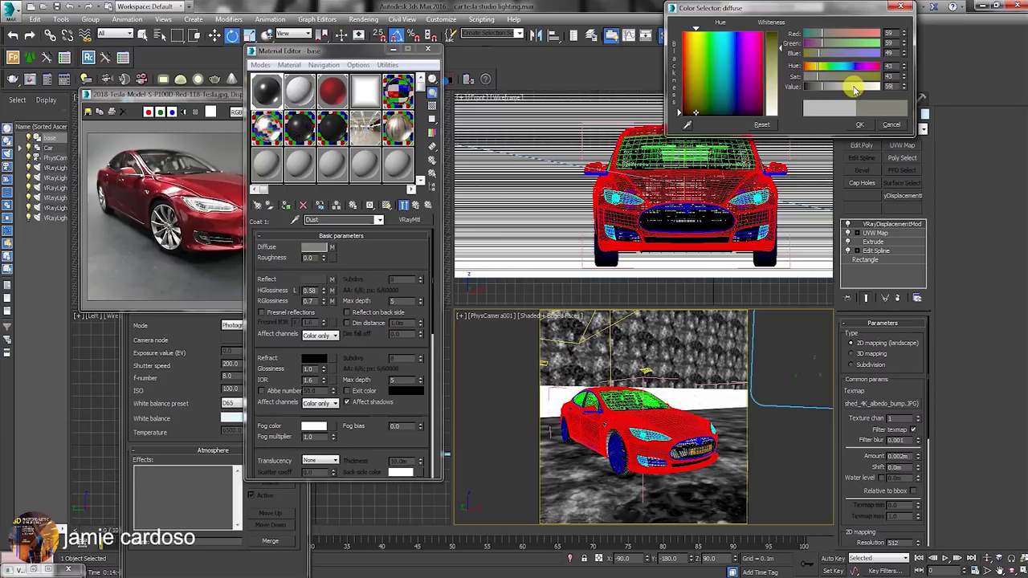
click(862, 126)
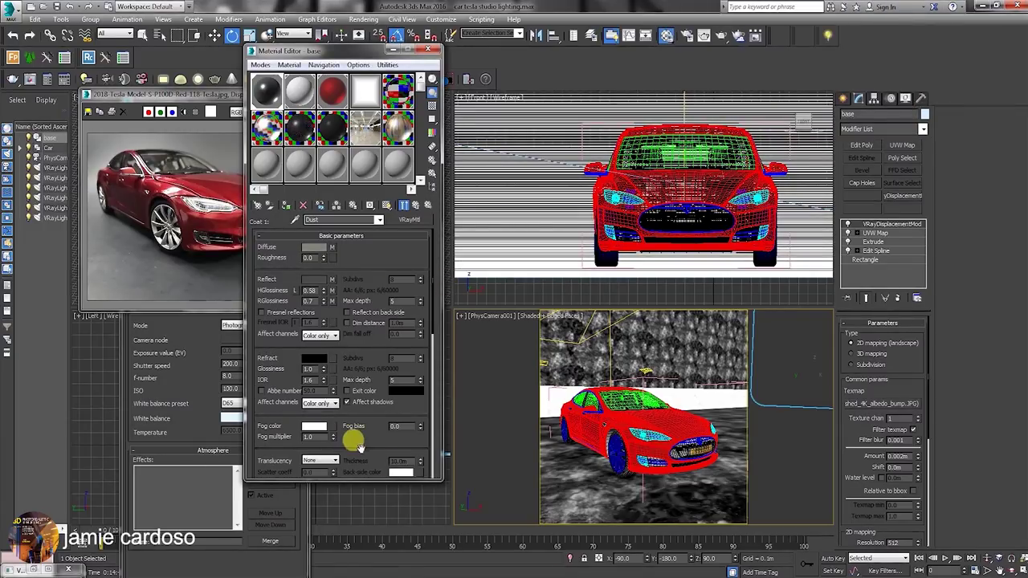
- Set the Dust map amounts to 88 for Diffuse and 15 for HGlossiness and RGlossiness, with an enlarged sample preview open
scroll(356, 445, down, 10)
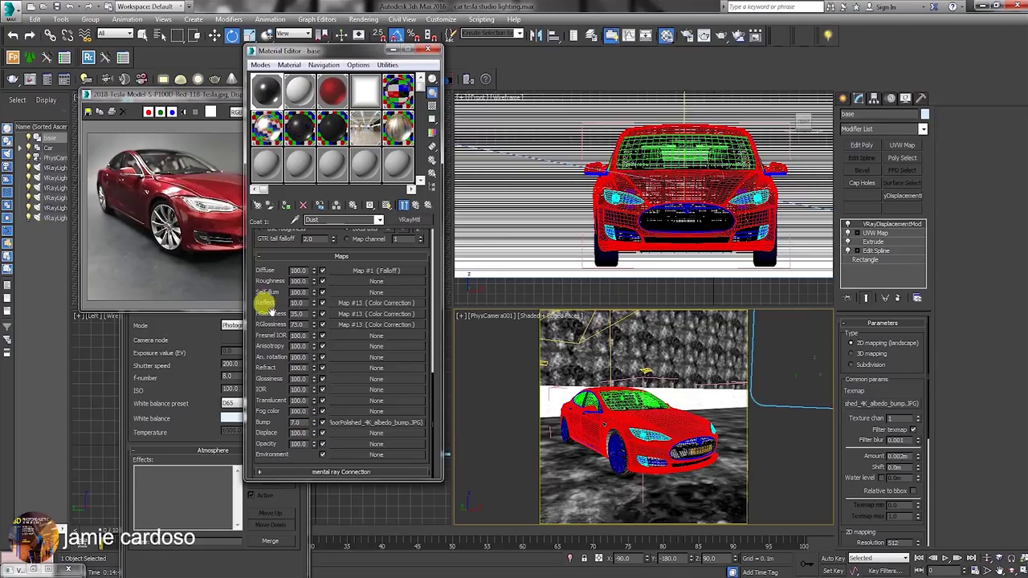
scroll(299, 318, up, 2)
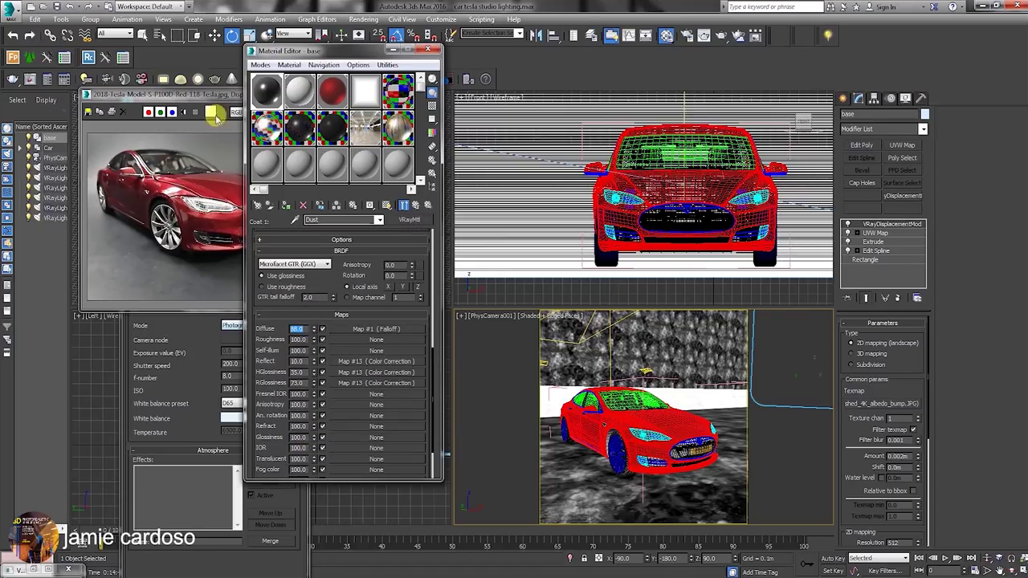
double_click(265, 91)
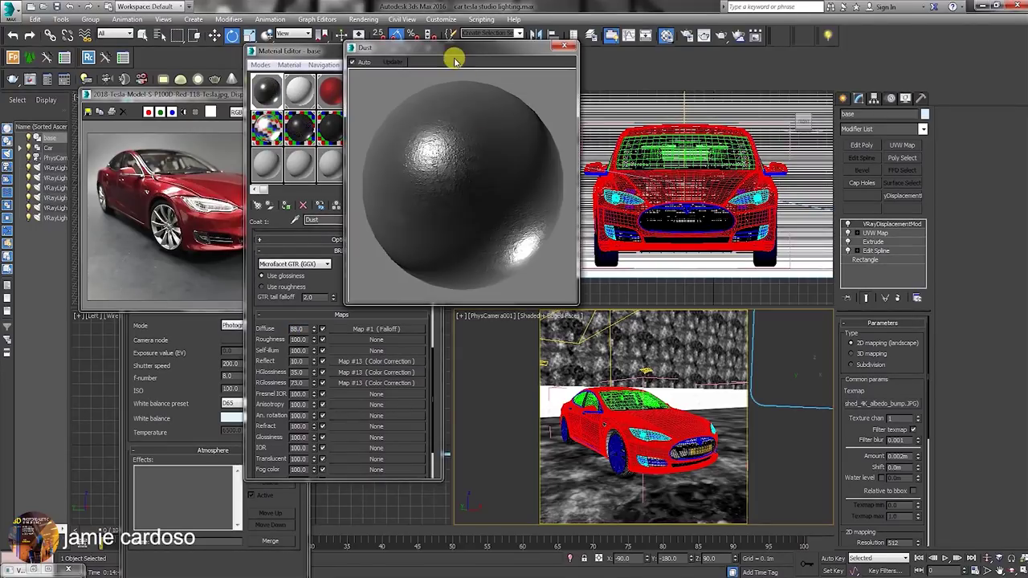
drag(452, 48, 731, 48)
double_click(297, 372)
text(15)
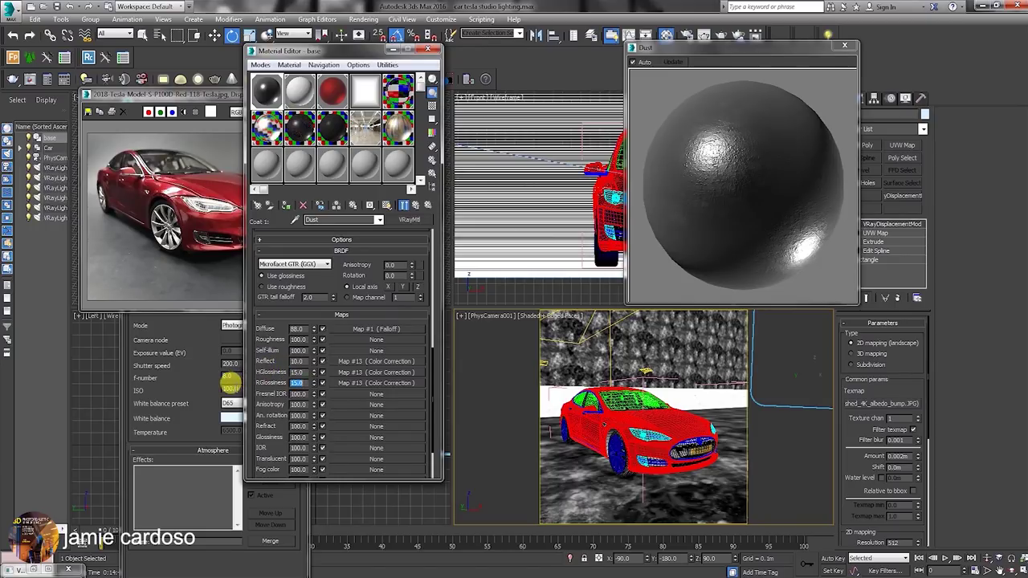
- Set the Dust material's reflection colour to black and its HGlossiness to 1.0
scroll(330, 265, up, 5)
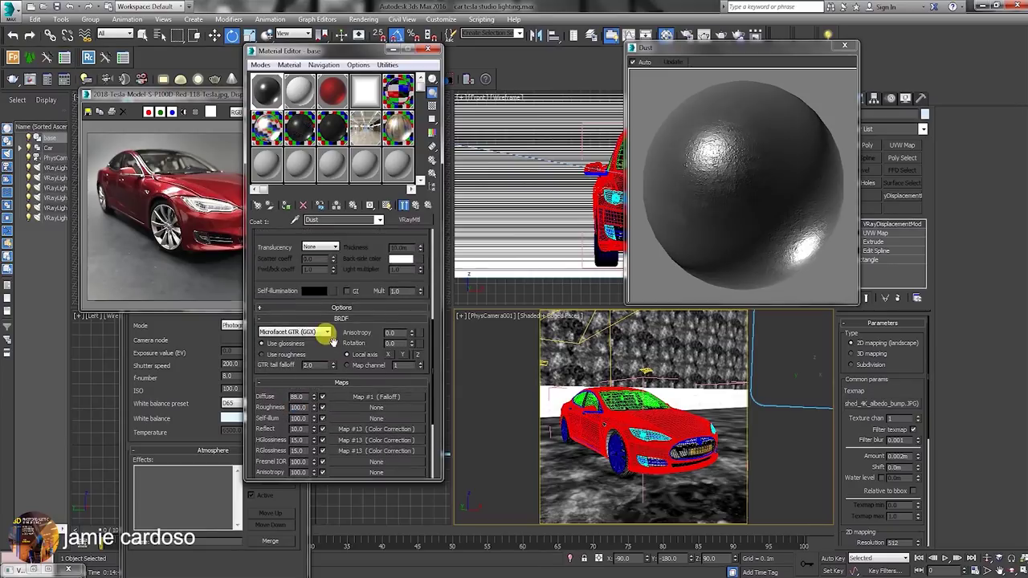
scroll(371, 253, up, 2)
click(313, 278)
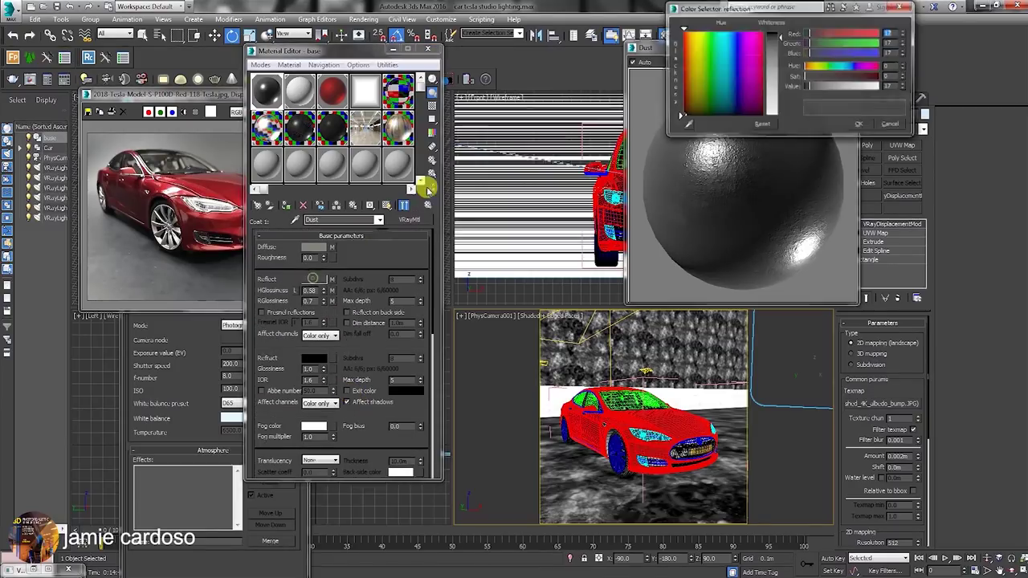
click(863, 124)
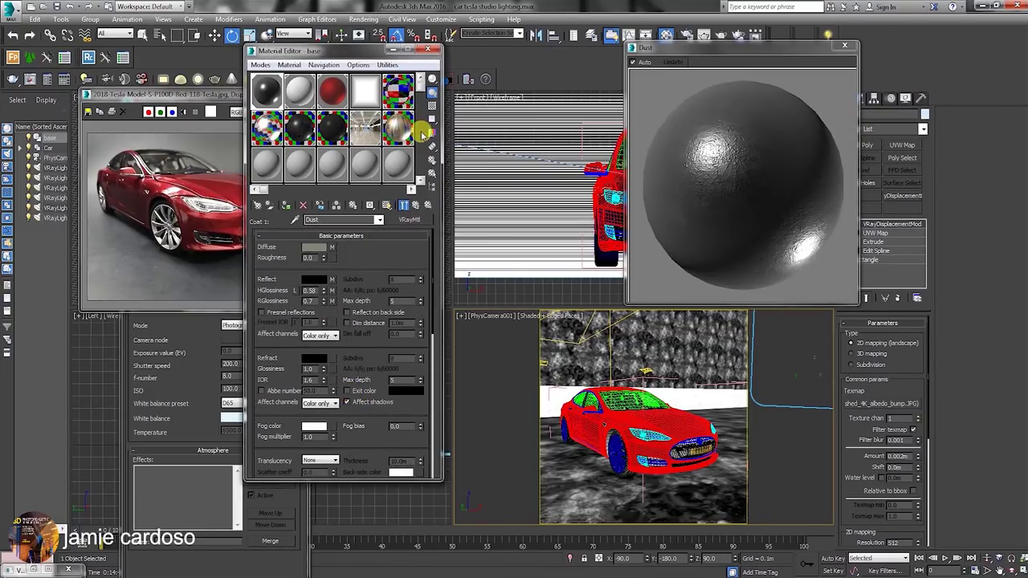
double_click(311, 290)
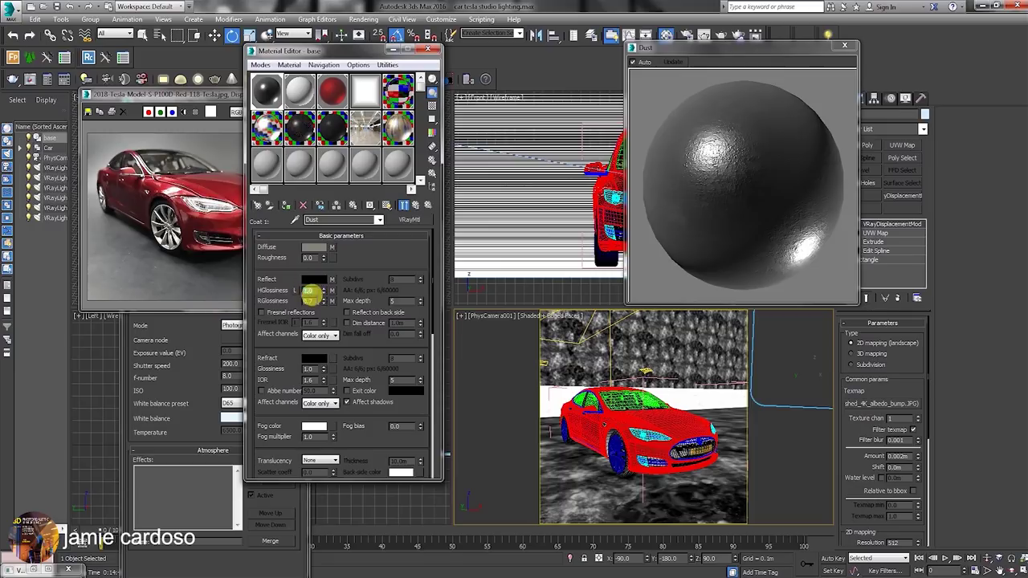
- Move the Material Editor aside, inspect the enlarged Dust sample and close its preview window
drag(320, 51, 244, 51)
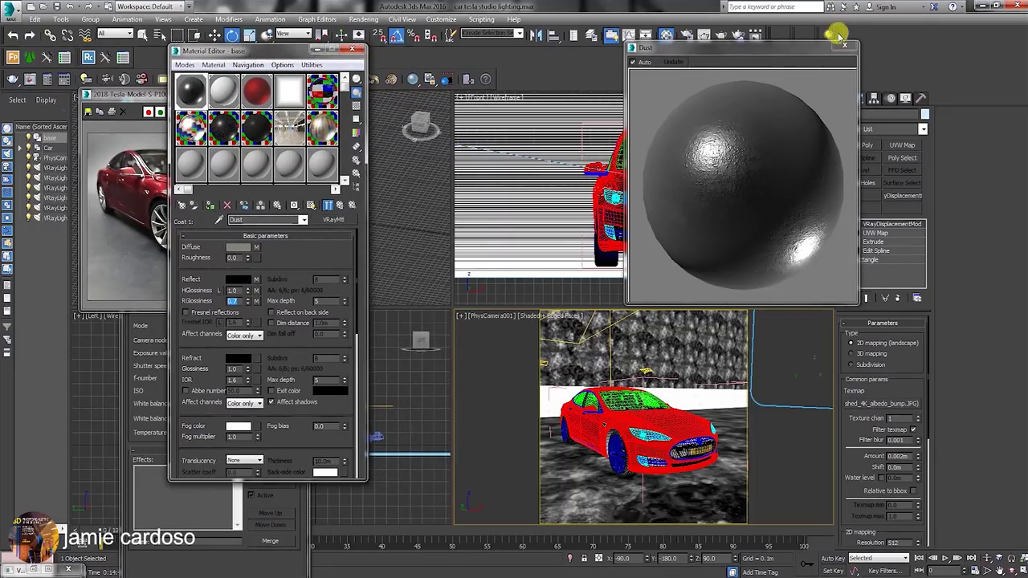
click(731, 265)
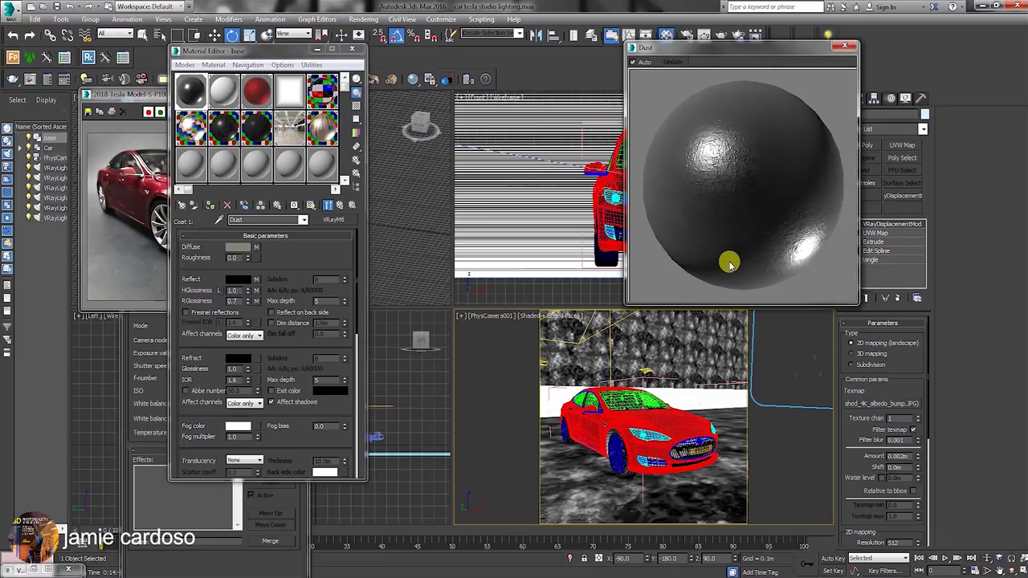
click(850, 48)
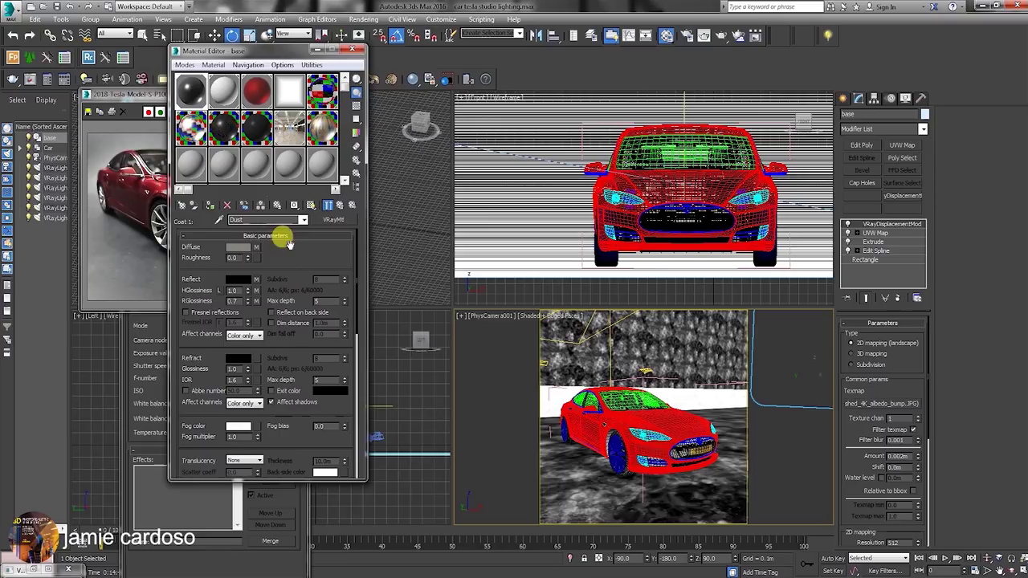
- Return to the base blend material's top level and clear the floating editor, reference image and environment windows off the viewports
click(343, 206)
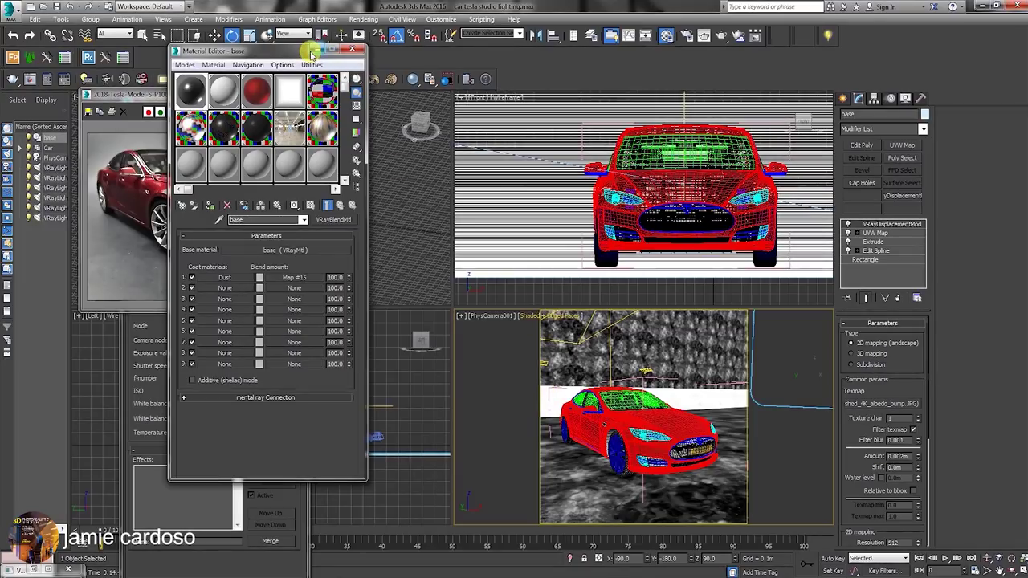
click(312, 51)
click(297, 93)
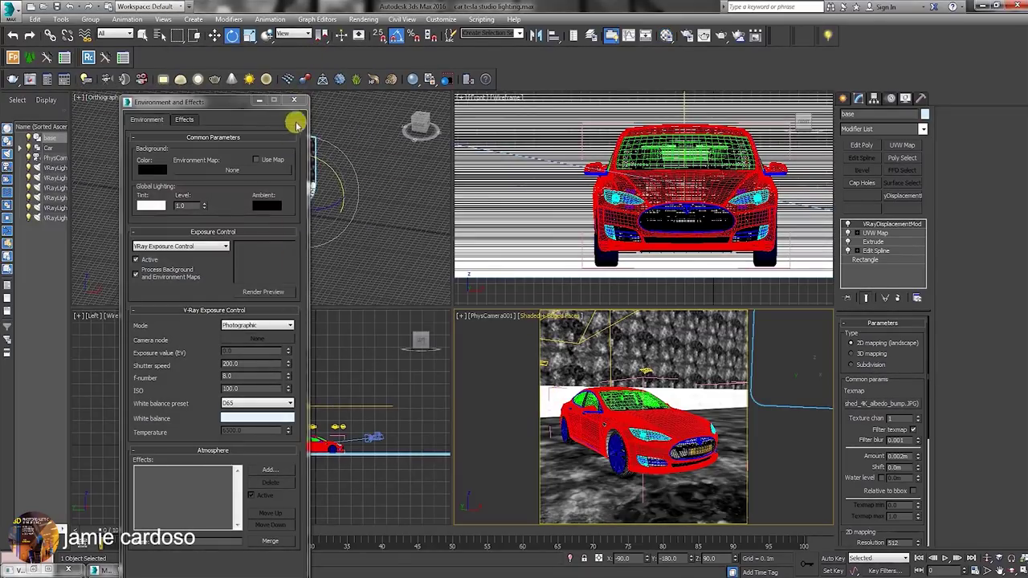
click(299, 101)
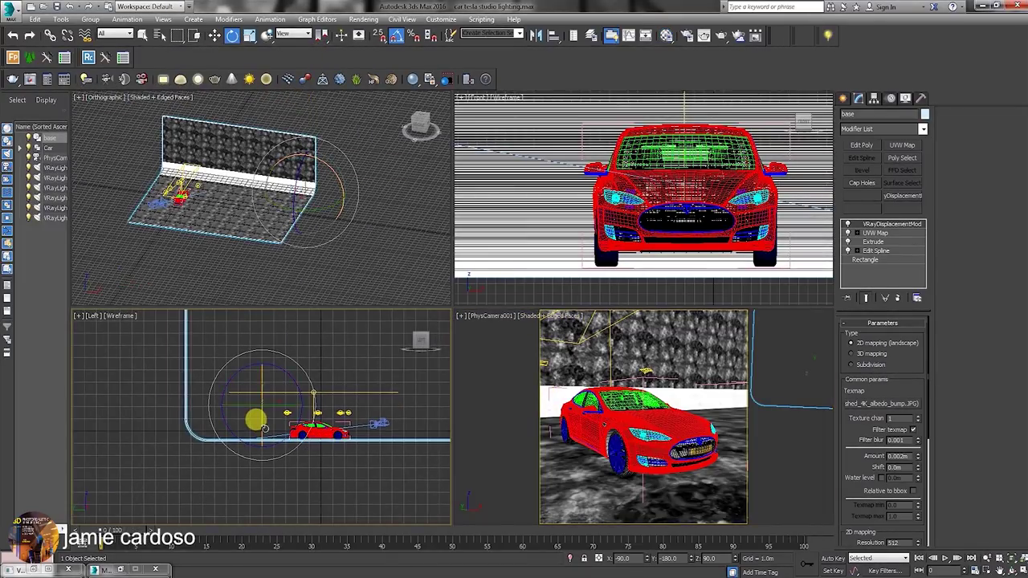
- Maximize the Left viewport and clone the base backdrop as an independent copy
click(1015, 569)
middle_drag(506, 309, 405, 325)
scroll(346, 316, down, 2)
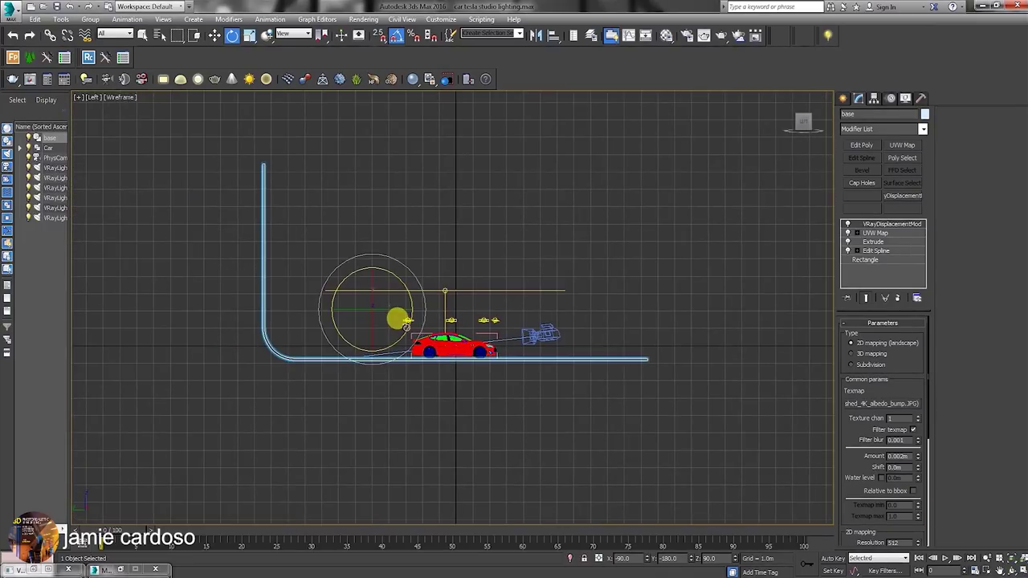
key(ctrl+v)
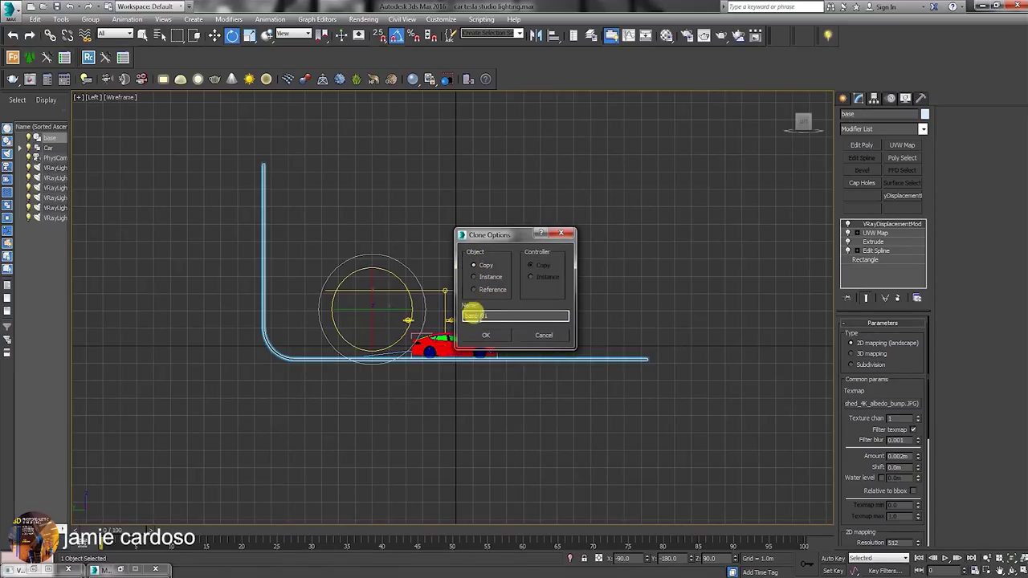
click(486, 335)
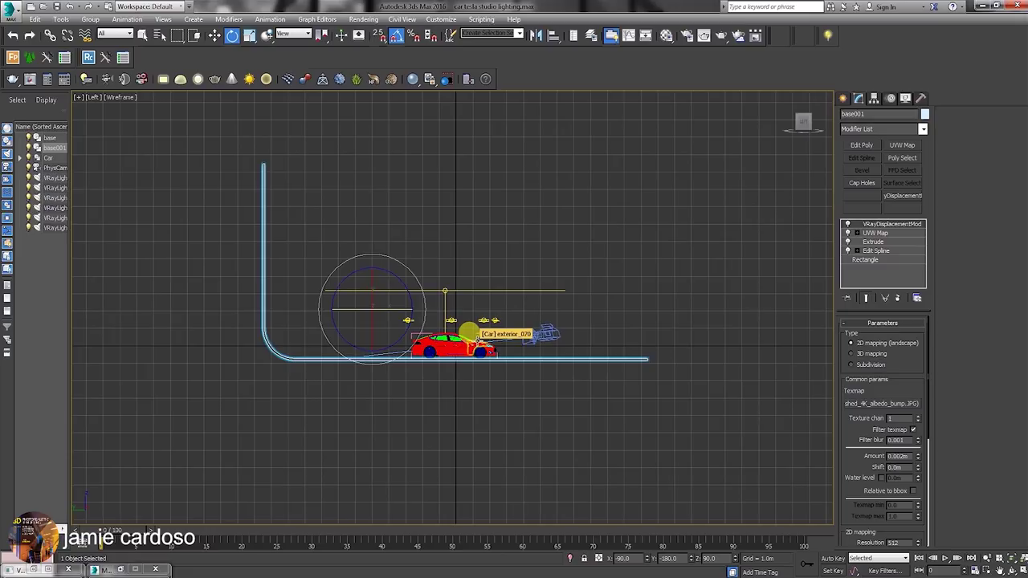
- In the copy's Edit Spline modifier, delete the four vertices that form the upright wall and the start of the curve
click(882, 251)
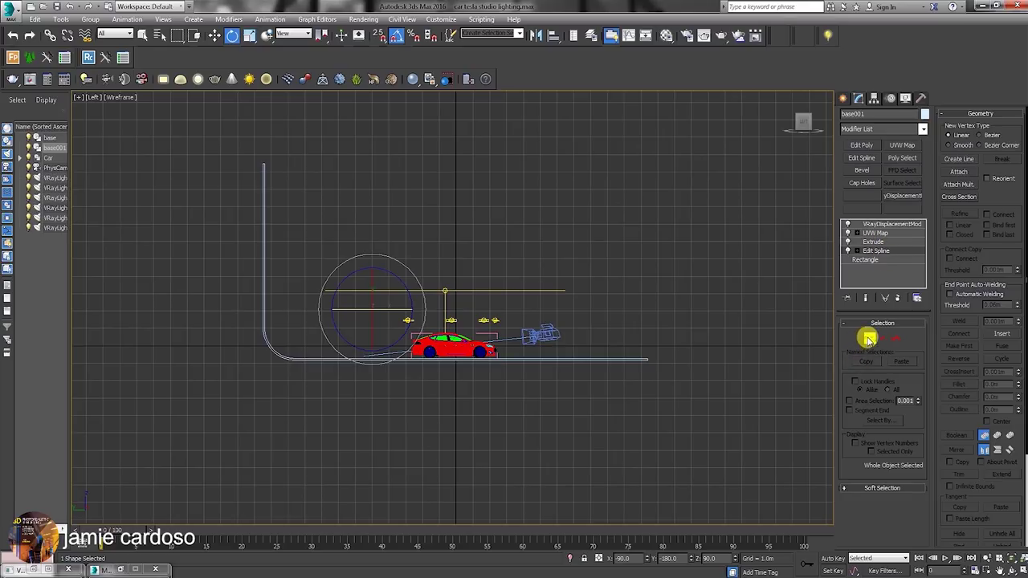
click(869, 338)
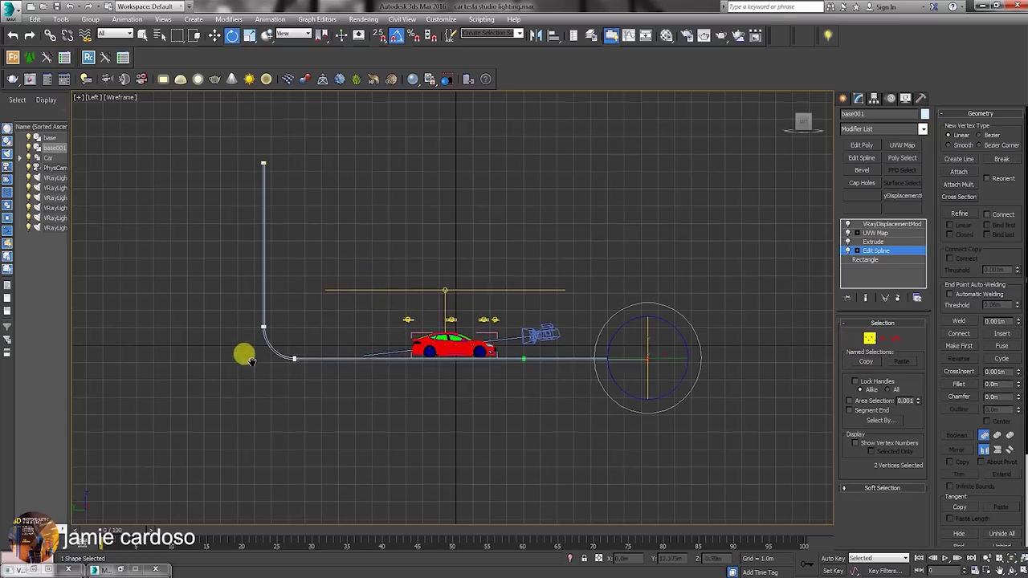
middle_drag(243, 351, 260, 383)
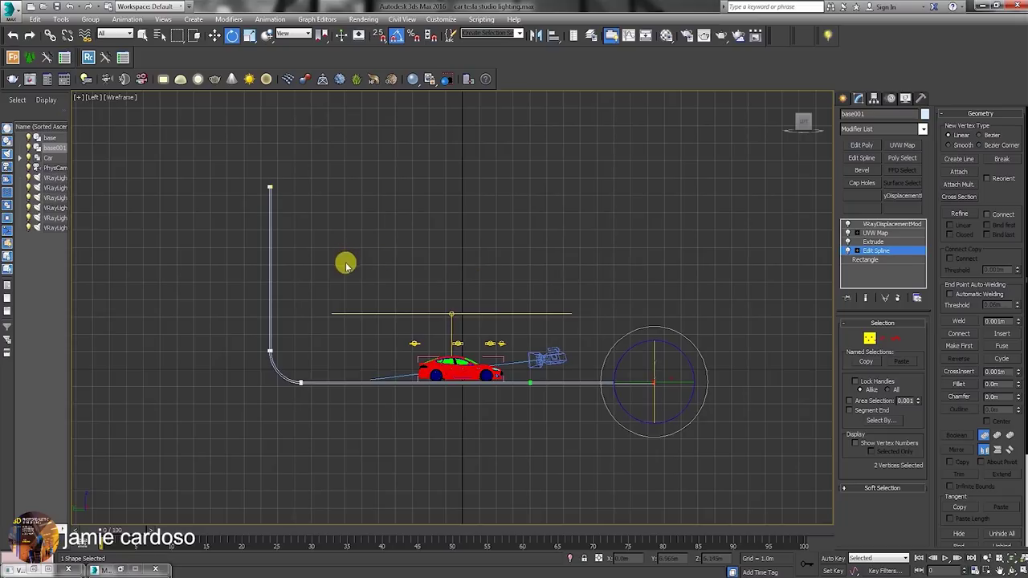
drag(224, 160, 282, 365)
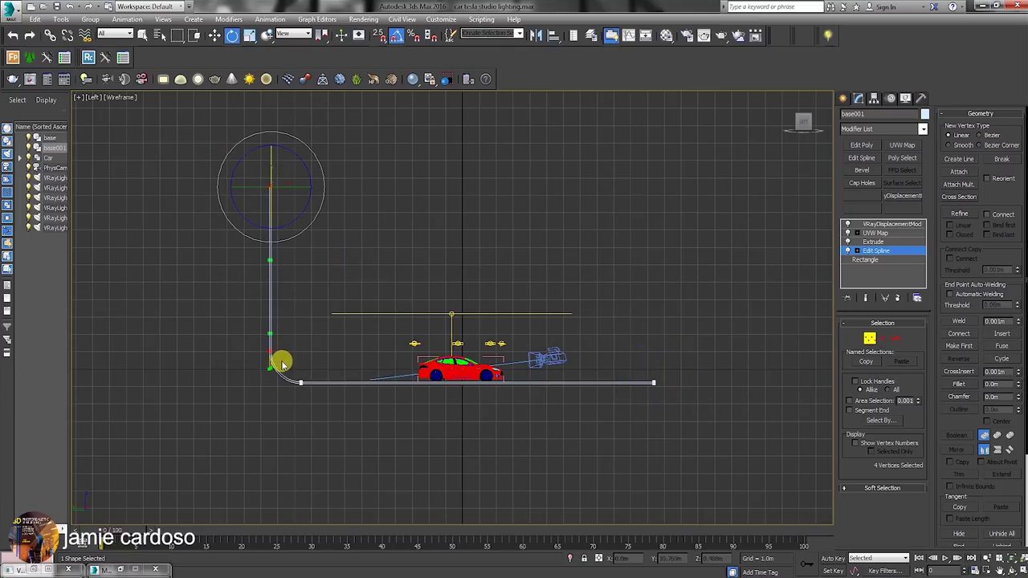
scroll(285, 377, up, 5)
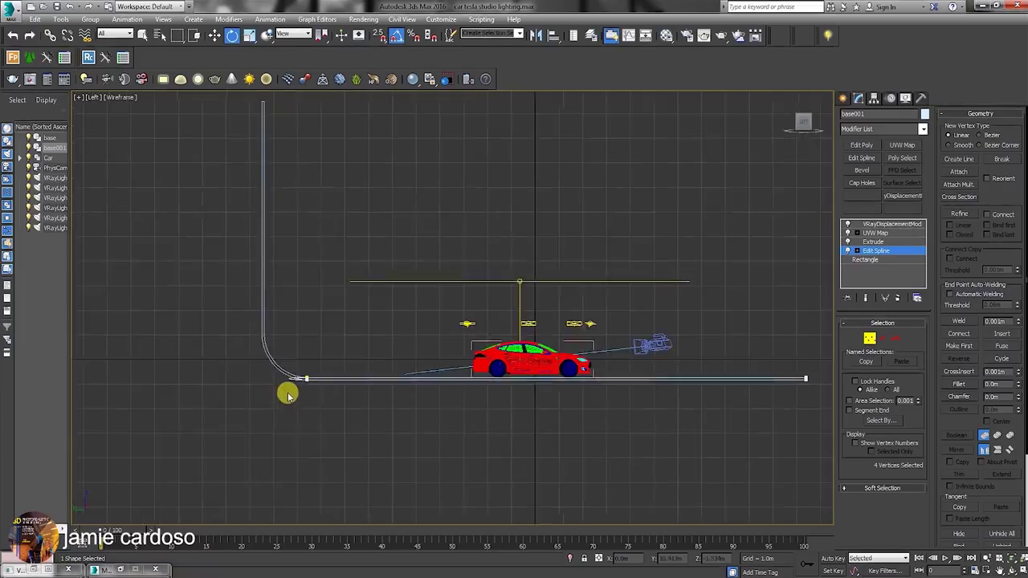
- Convert the copy's two remaining vertices beside the curve to Corner and leave spline editing
drag(300, 301, 361, 393)
scroll(337, 350, up, 3)
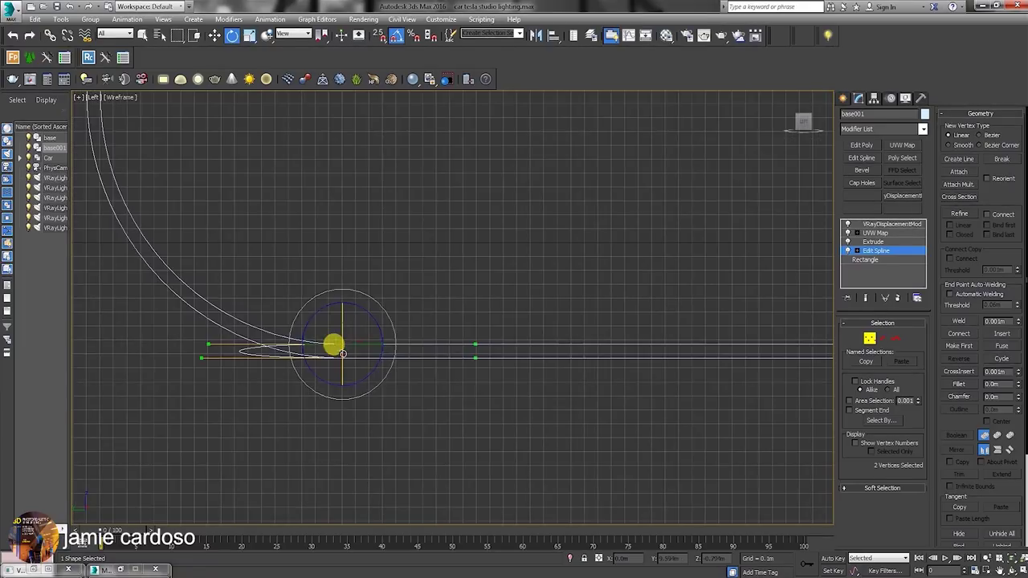
right_click(339, 345)
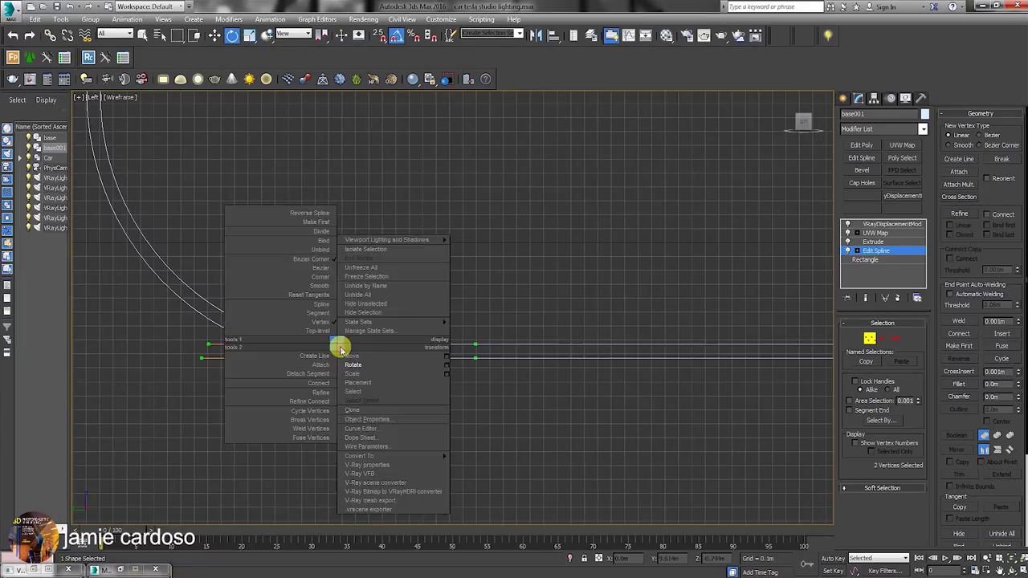
click(316, 278)
scroll(351, 369, down, 5)
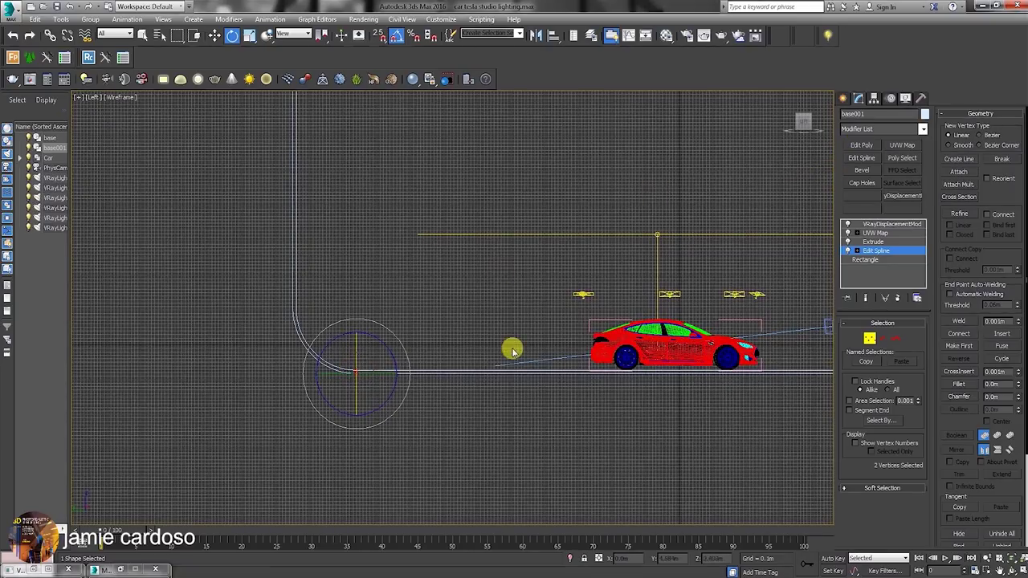
middle_drag(422, 355, 422, 367)
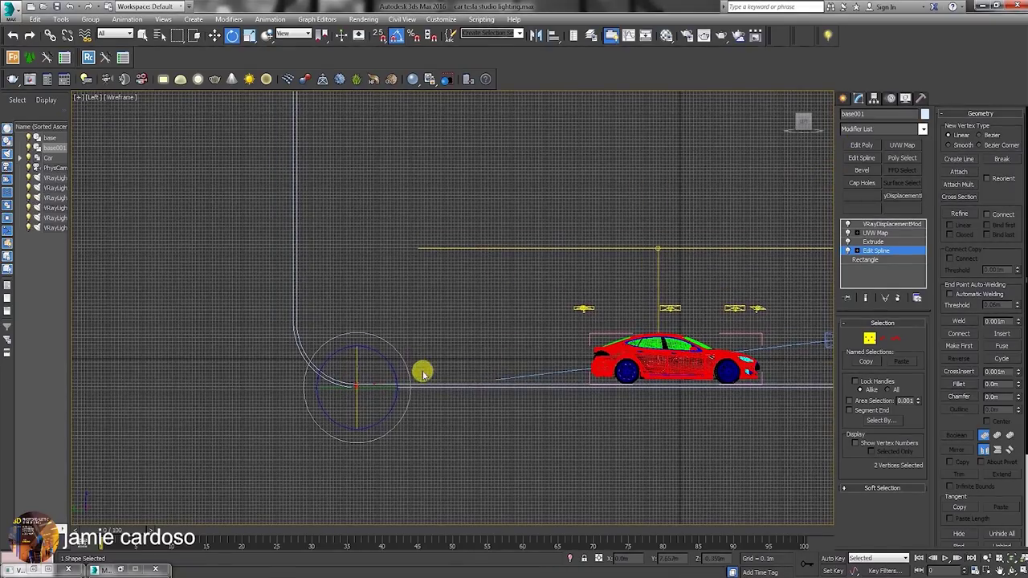
click(843, 98)
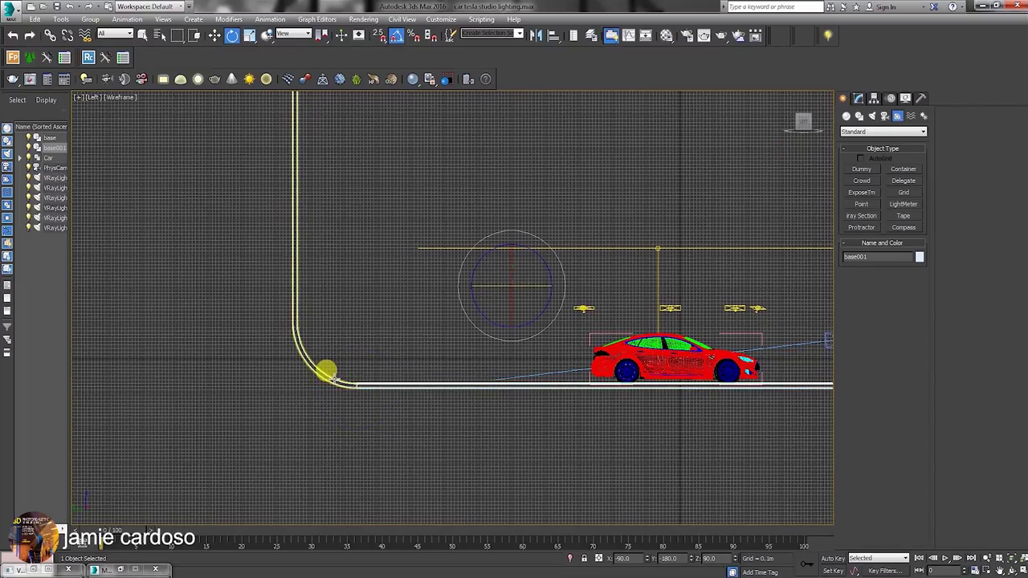
- In the original base's Edit Spline, refine the upper and lower floor lines with one new vertex each, just past the curve
click(332, 375)
scroll(362, 406, up, 8)
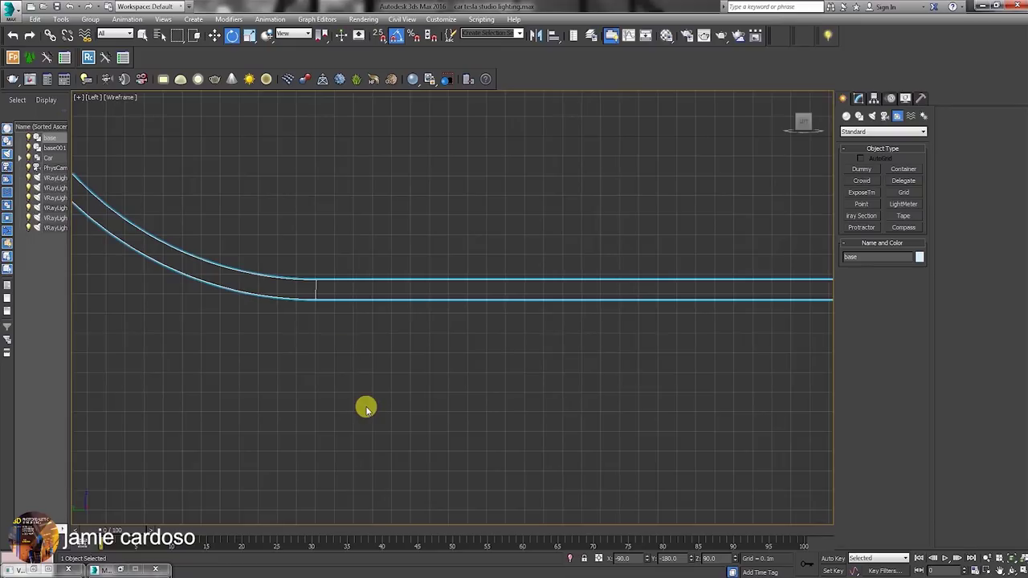
middle_drag(314, 292, 405, 357)
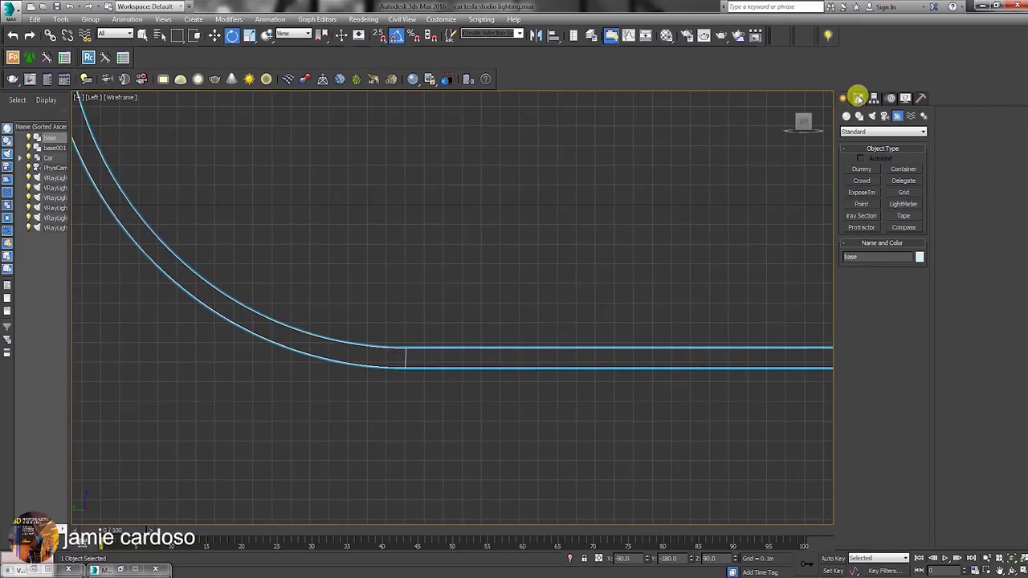
click(858, 97)
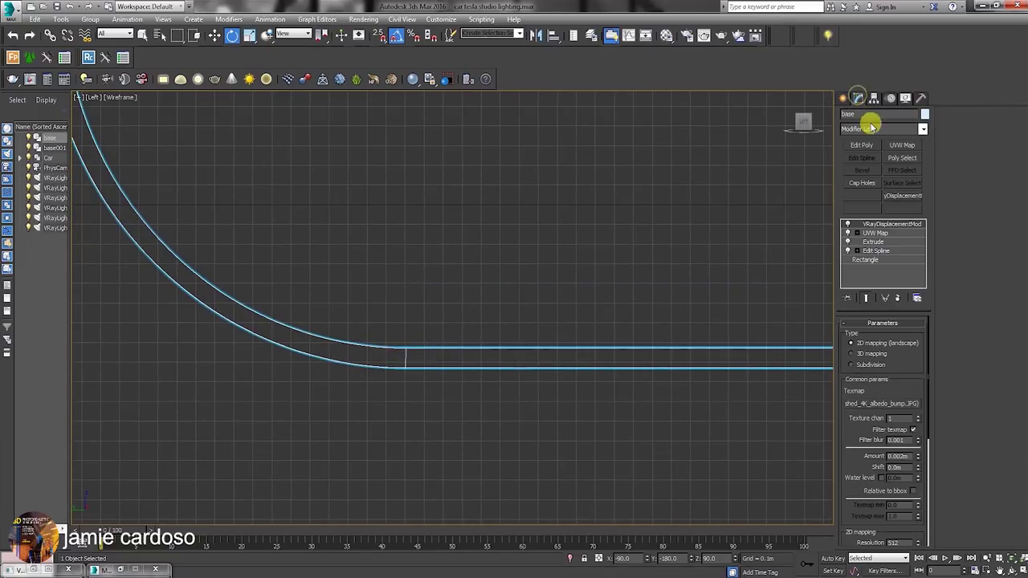
click(876, 250)
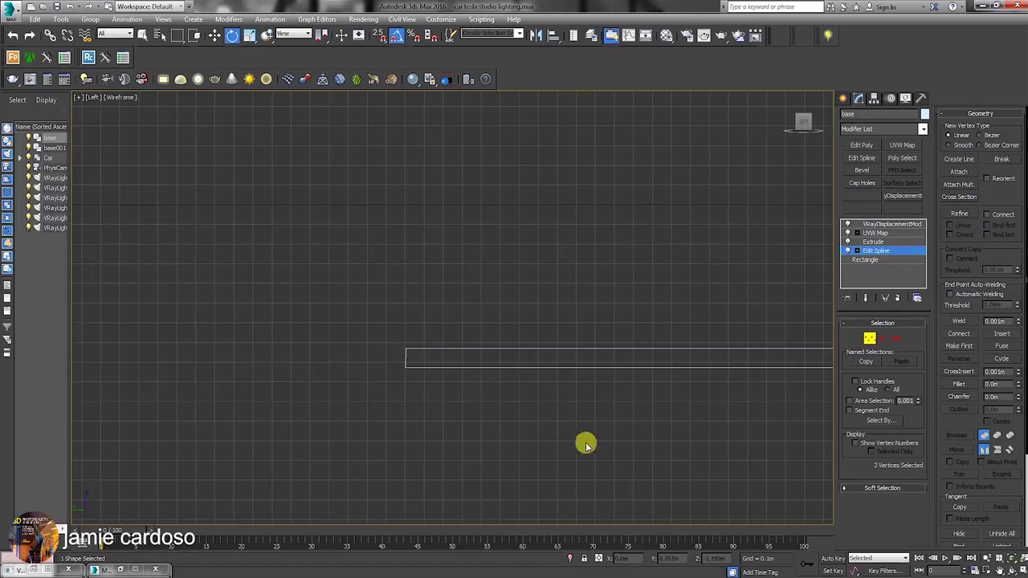
drag(601, 442, 265, 245)
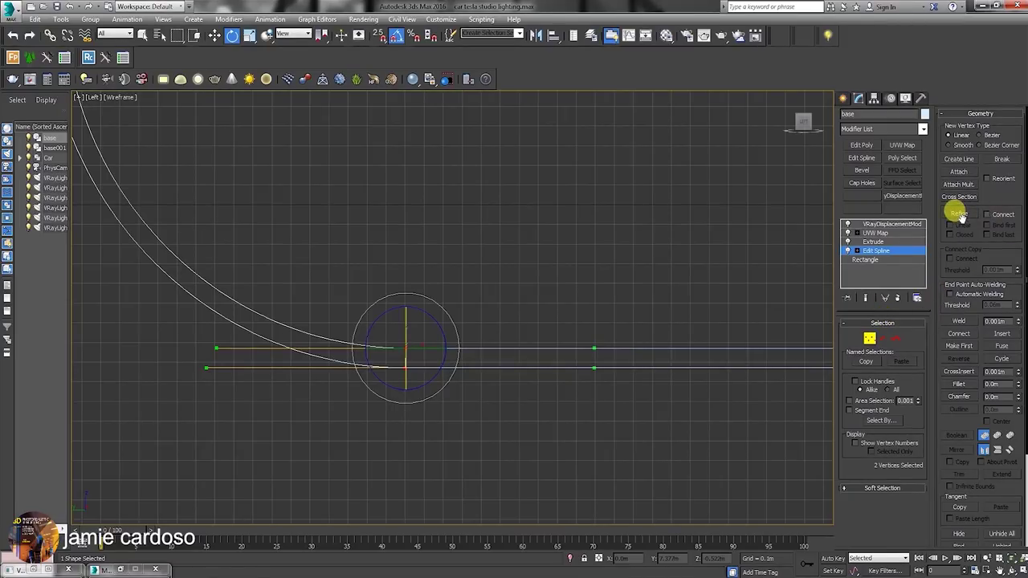
click(962, 215)
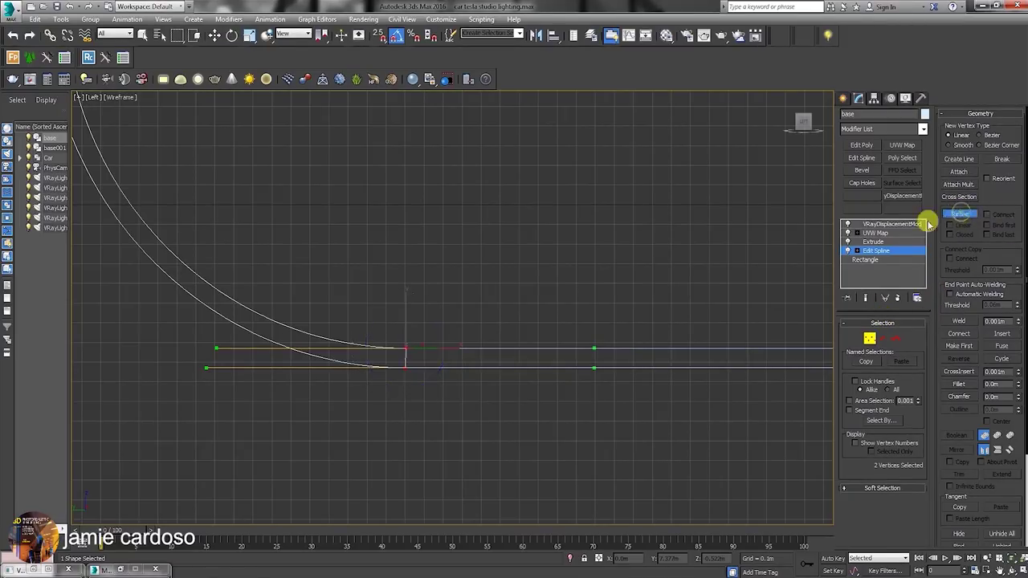
click(417, 349)
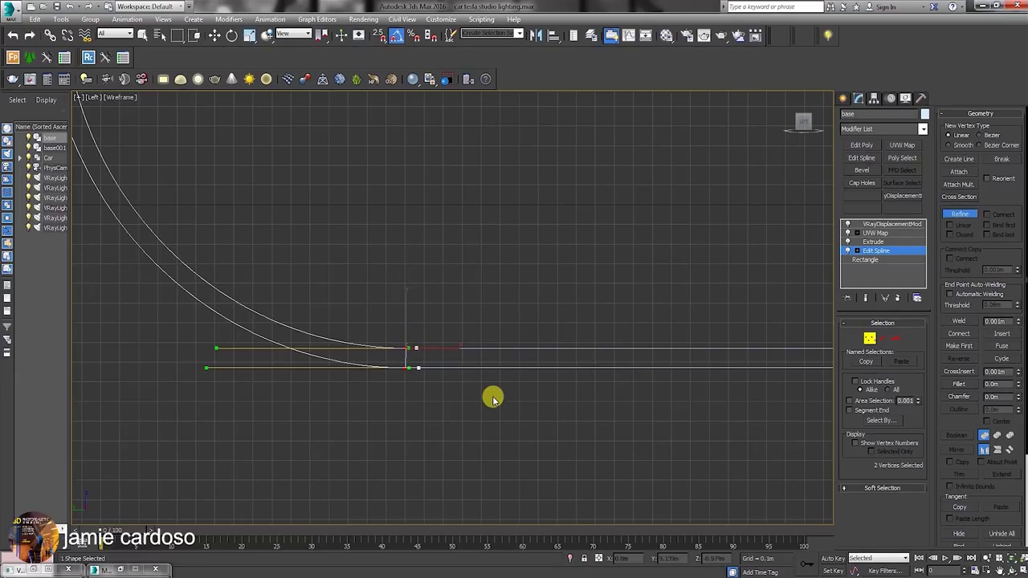
key(w)
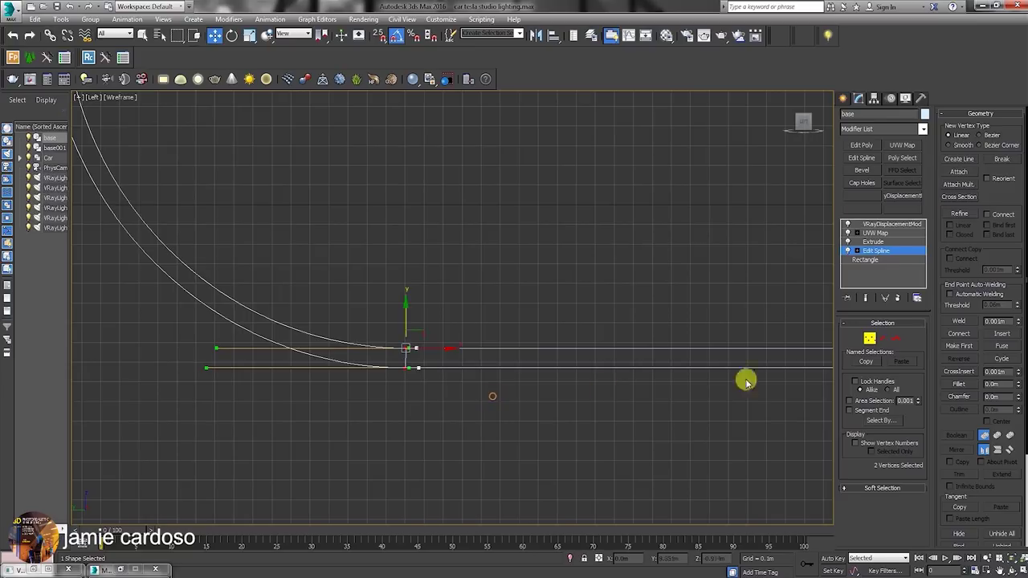
- Delete the original base's floor segments beyond the new vertices, keeping the wall and curve segments
click(883, 339)
scroll(402, 371, down, 4)
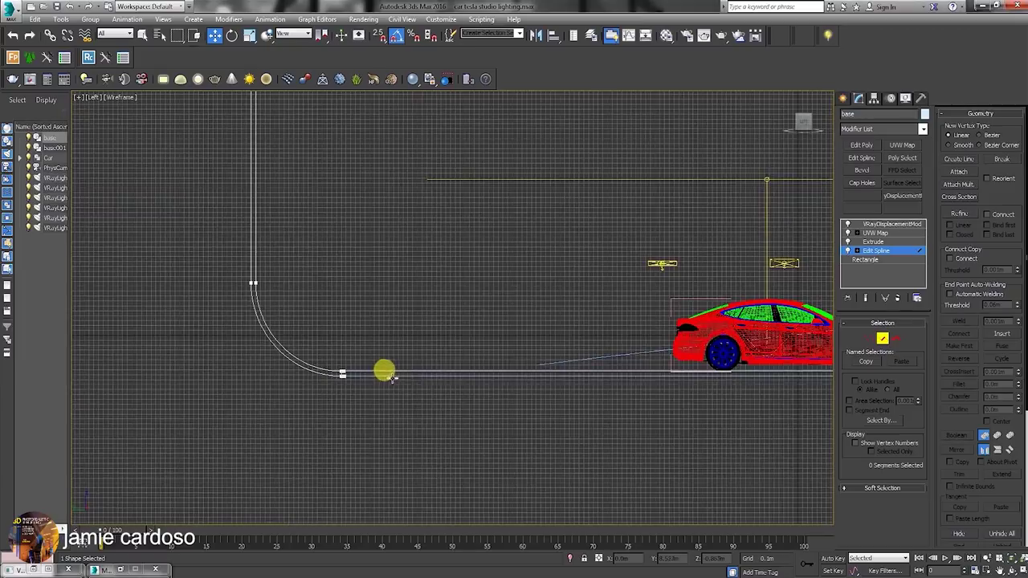
scroll(525, 374, down, 5)
middle_drag(670, 374, 507, 375)
drag(728, 426, 408, 317)
key(Delete)
scroll(274, 378, up, 6)
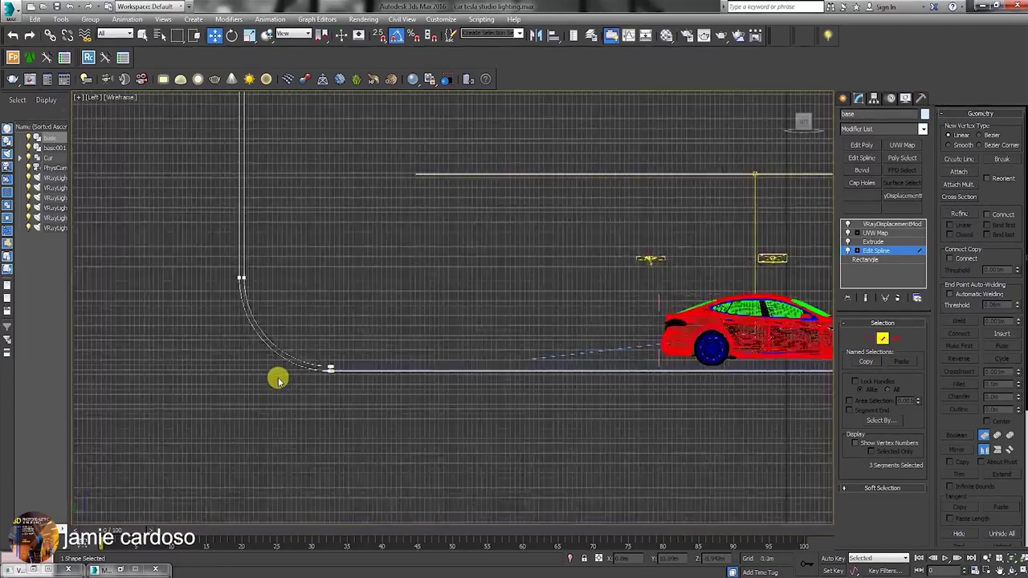
key(ctrl+z)
scroll(353, 379, up, 6)
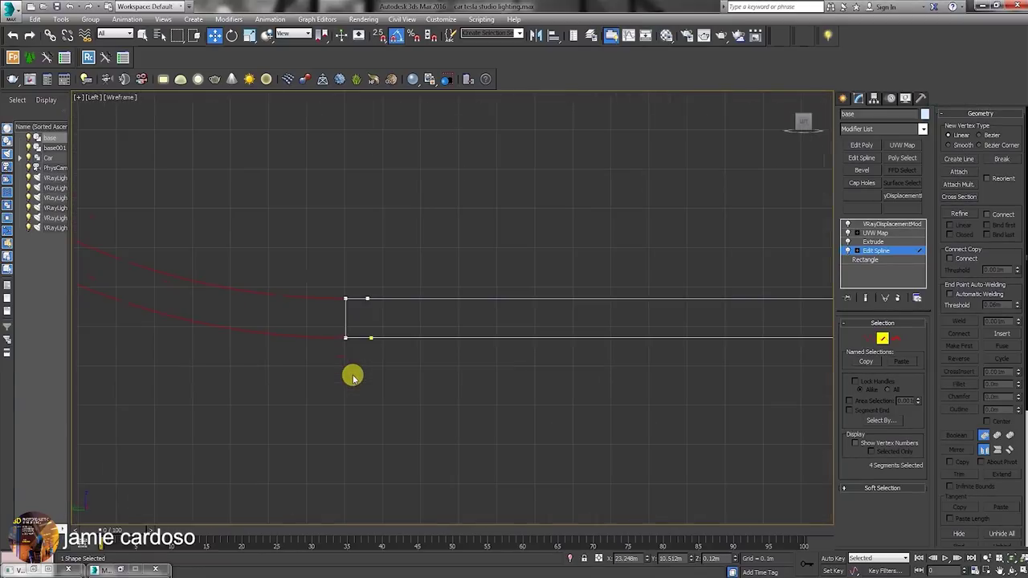
- Connect the upper and lower open end vertices of the original base to close its outline
click(866, 339)
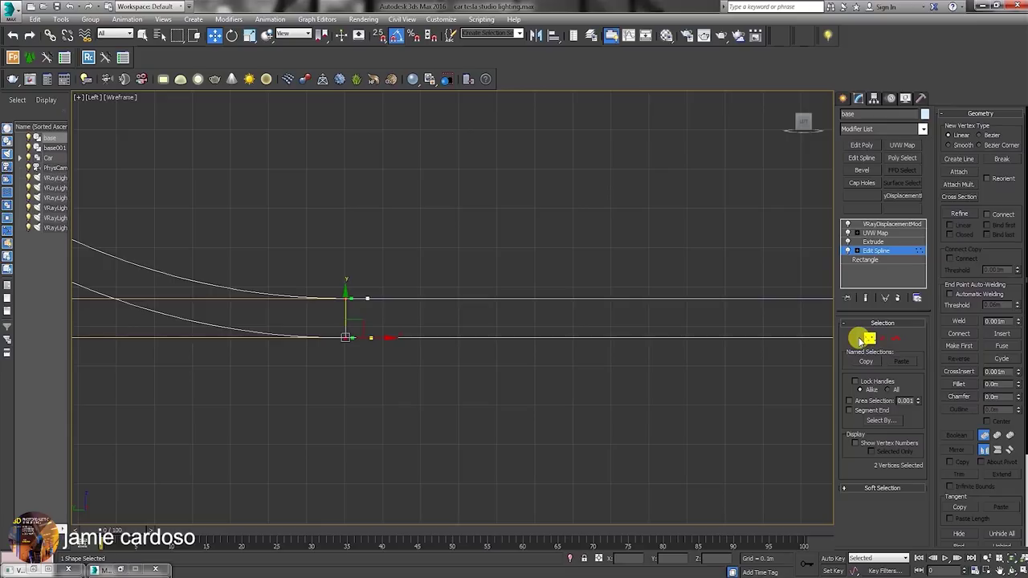
click(960, 334)
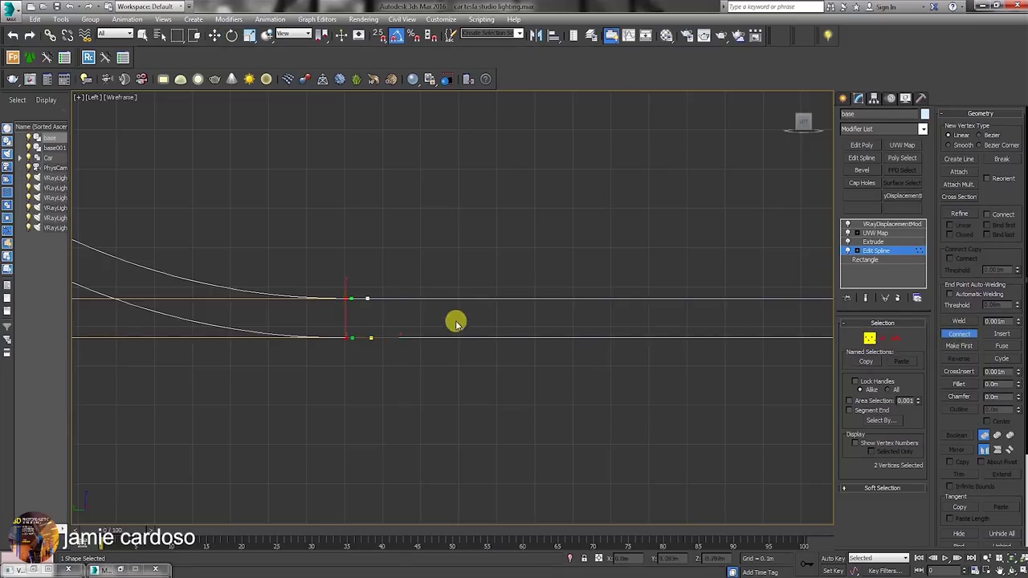
drag(367, 298, 371, 337)
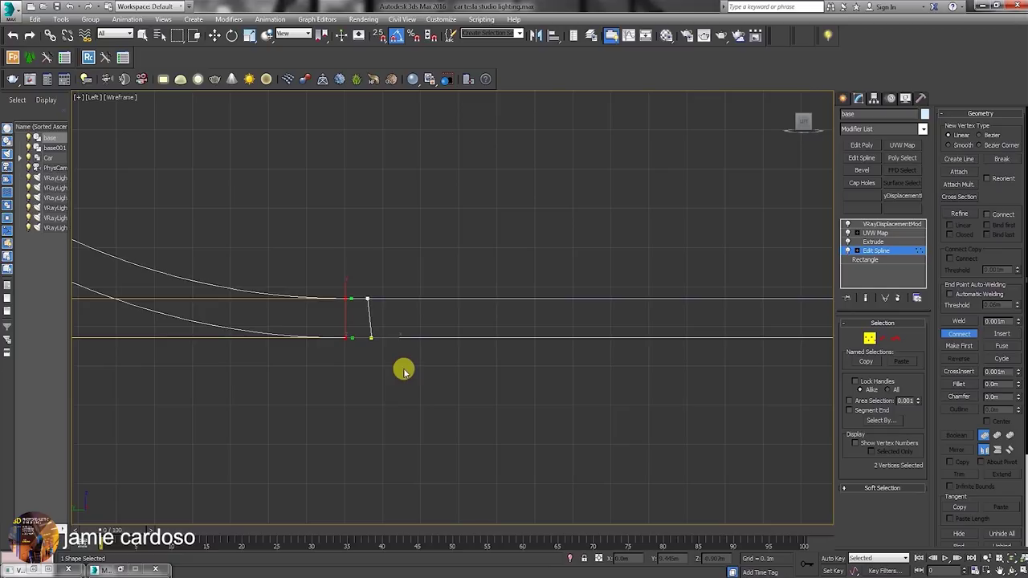
right_click(404, 370)
- Convert the upper end vertex to Corner and move the lower end vertex directly beneath it using snapping, making the closing edge vertical
click(371, 338)
scroll(375, 349, up, 3)
key(s)
key(ctrl+z)
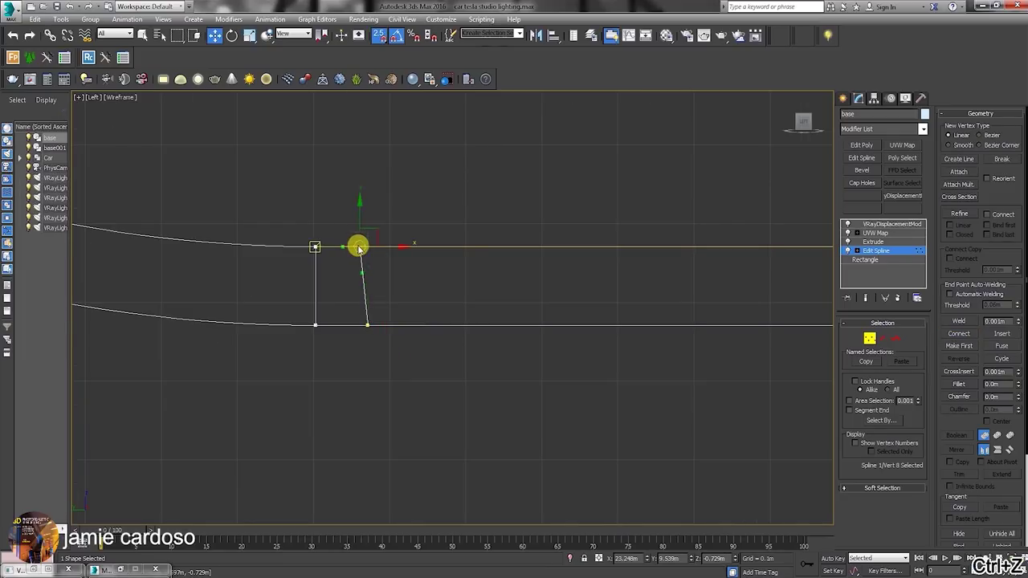
right_click(359, 249)
click(343, 193)
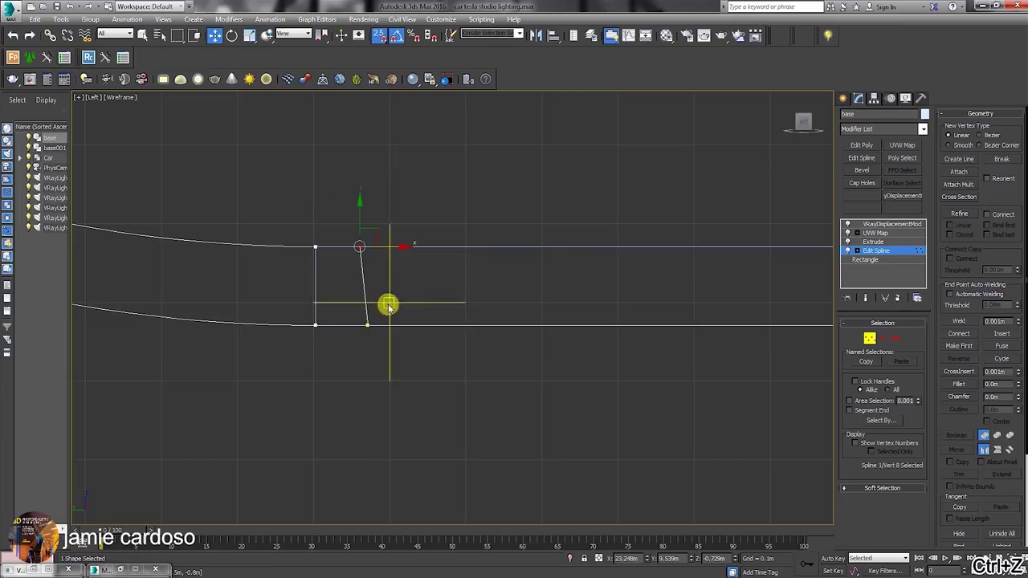
click(367, 325)
drag(370, 300, 378, 328)
key(s)
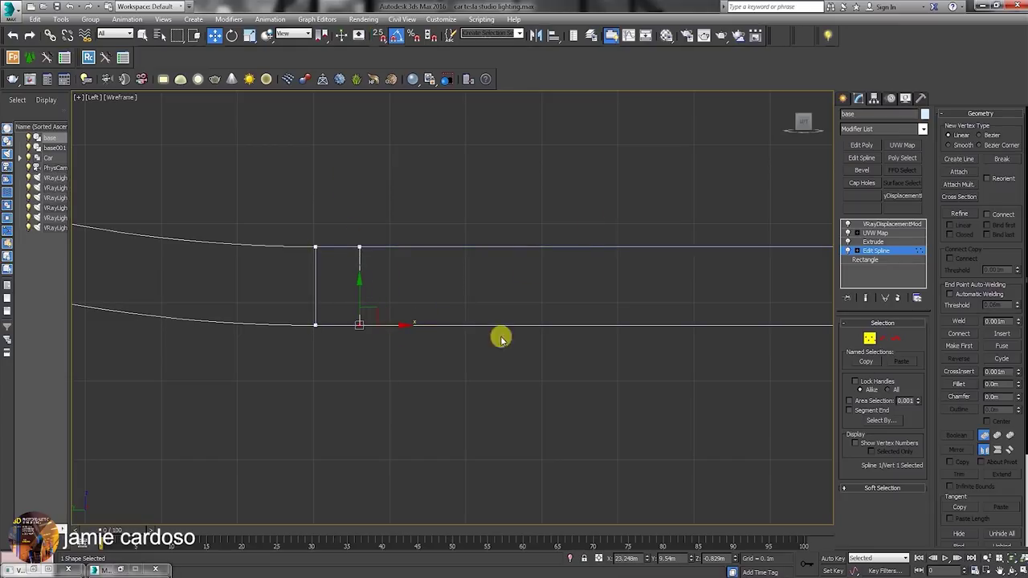
- Return the original base to the top of its modifier stack, leave modifier editing and select the separate floor copy
click(877, 241)
click(895, 233)
click(890, 224)
click(842, 98)
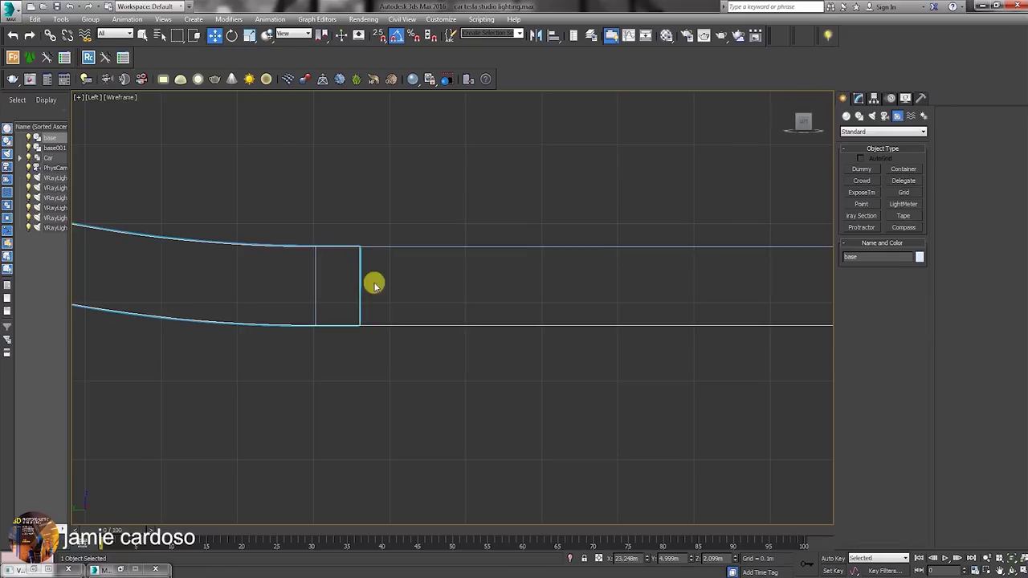
click(308, 277)
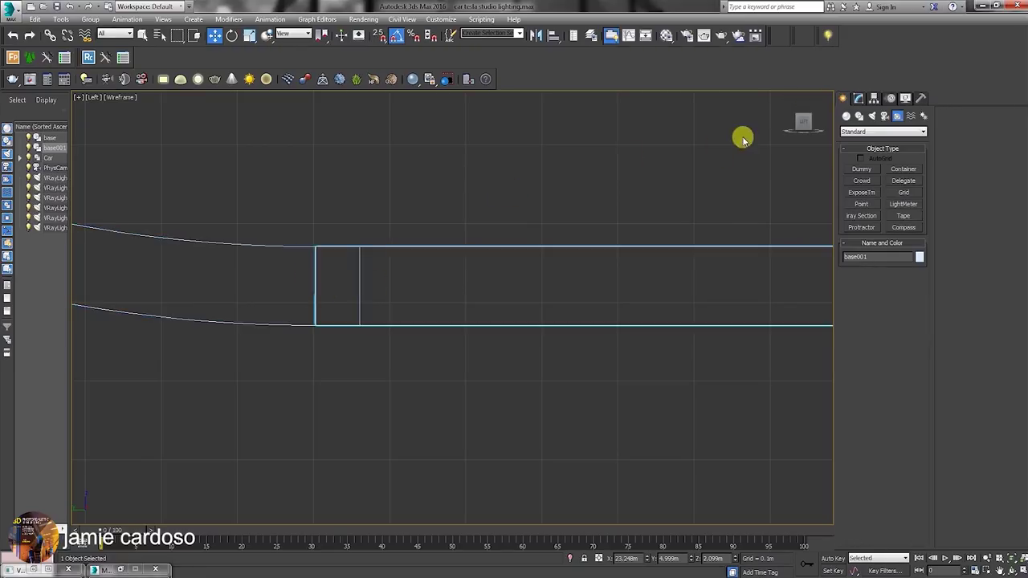
- Move the floor copy's two wall-side end vertices horizontally to meet the closing edge of the original base
click(858, 98)
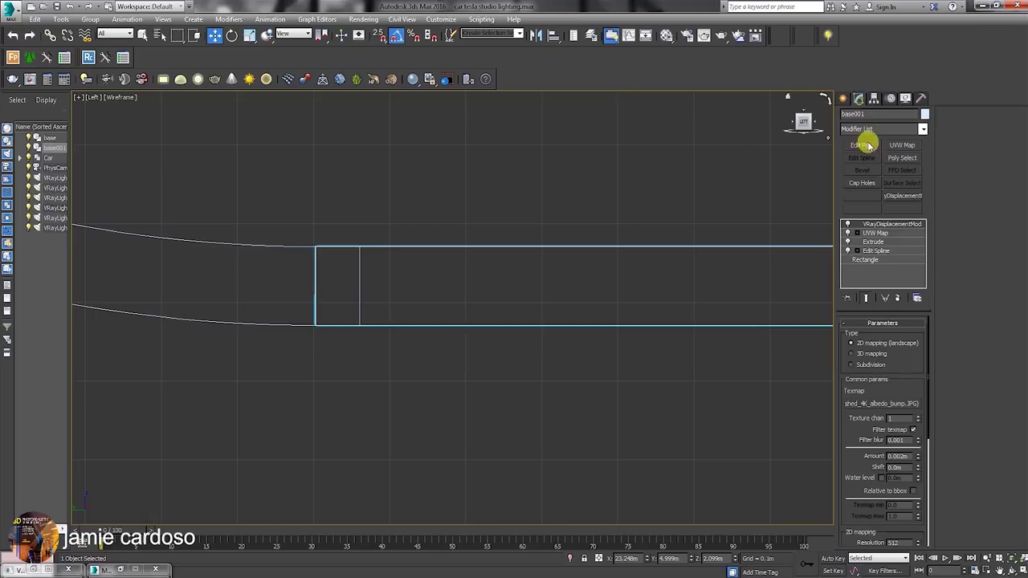
click(890, 251)
drag(216, 200, 364, 330)
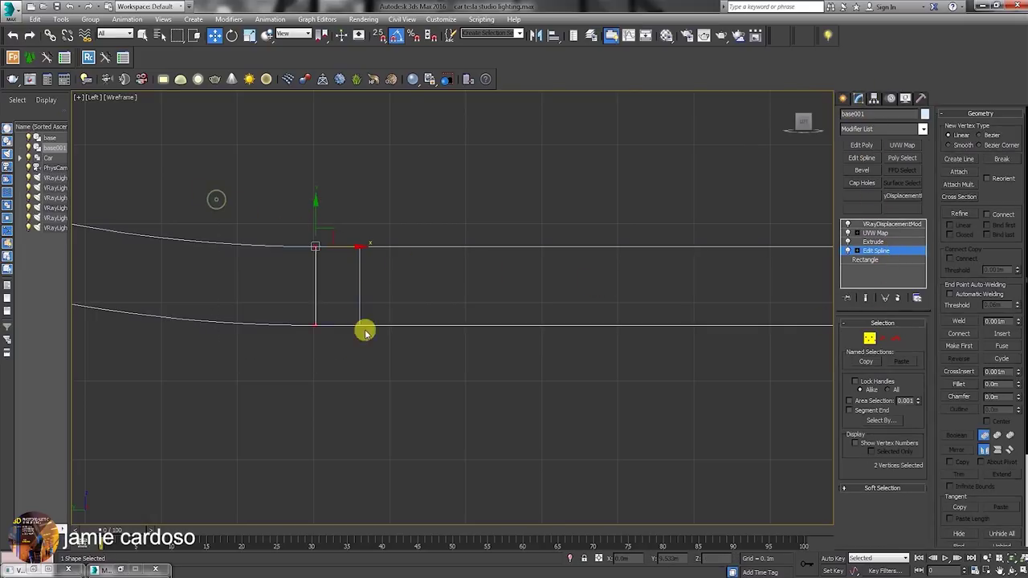
drag(347, 245, 385, 245)
- Refine the floor copy's end vertex alignment against the original base's closing edge using snapping, and leave vertex editing
scroll(351, 245, up, 5)
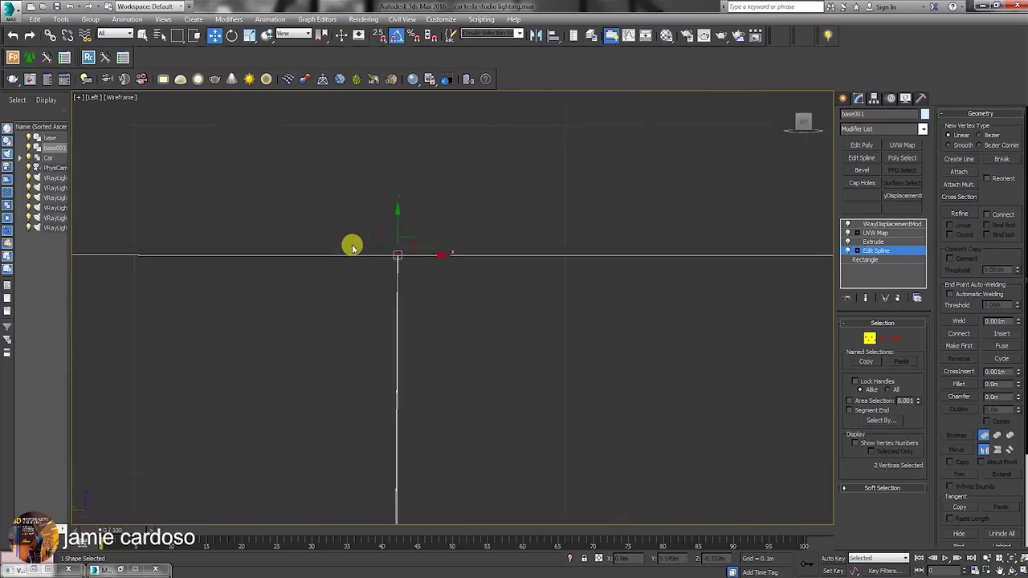
scroll(421, 269, up, 3)
drag(376, 201, 425, 237)
scroll(433, 232, down, 6)
scroll(429, 330, up, 2)
drag(388, 208, 466, 305)
scroll(410, 254, up, 6)
key(s)
scroll(611, 400, down, 6)
click(611, 345)
scroll(611, 358, up, 8)
click(468, 380)
key(ctrl+z)
scroll(449, 371, down, 1)
middle_drag(454, 352, 493, 298)
scroll(514, 330, down, 8)
key(s)
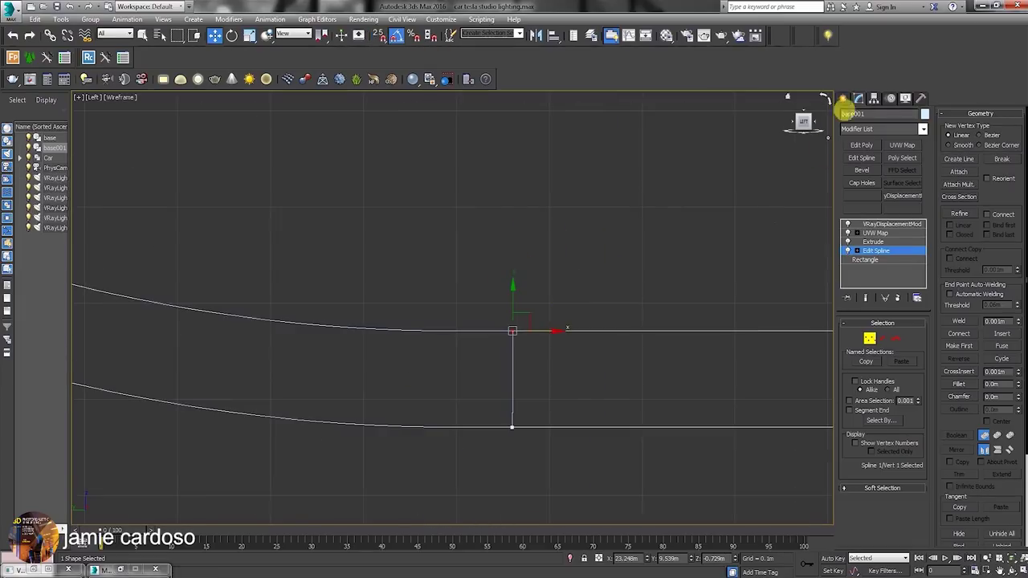
click(875, 242)
click(875, 233)
- Move only the floor copy's pivot vertically down to the underside of the floor slab, leaving pivot editing
scroll(493, 311, down, 4)
scroll(495, 312, down, 3)
scroll(500, 291, up, 2)
click(873, 98)
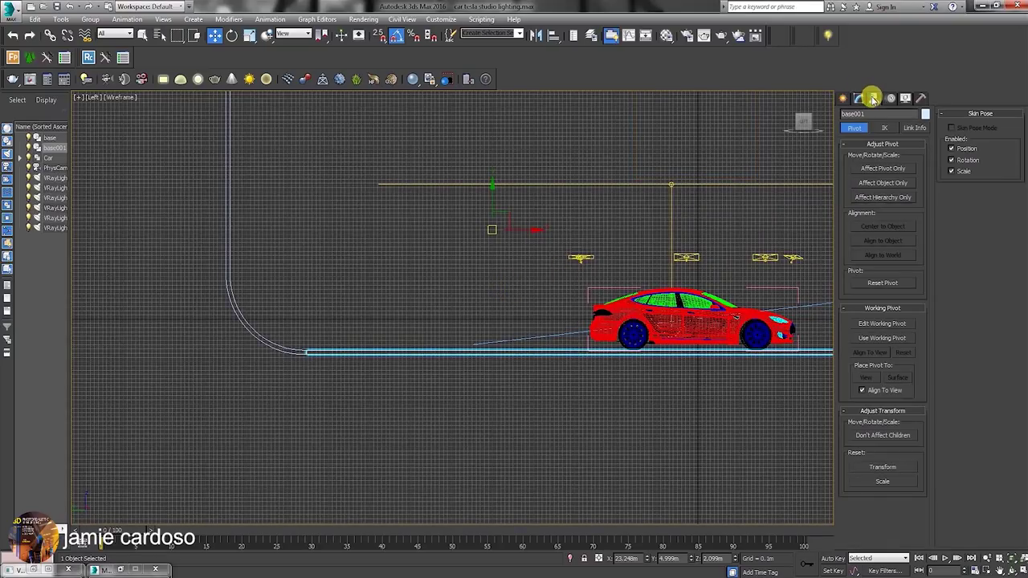
click(873, 171)
middle_drag(518, 280, 514, 268)
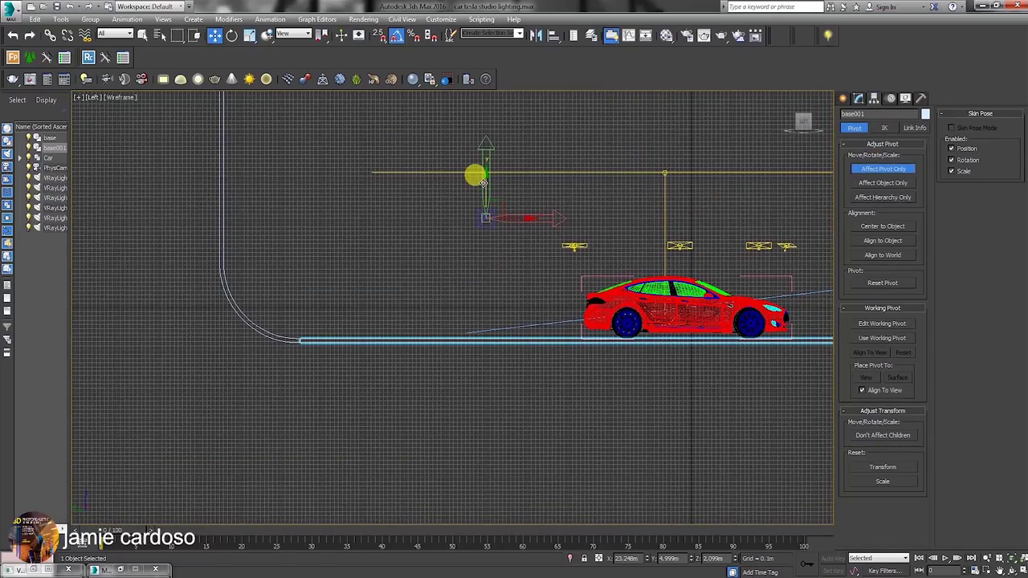
drag(475, 175, 475, 340)
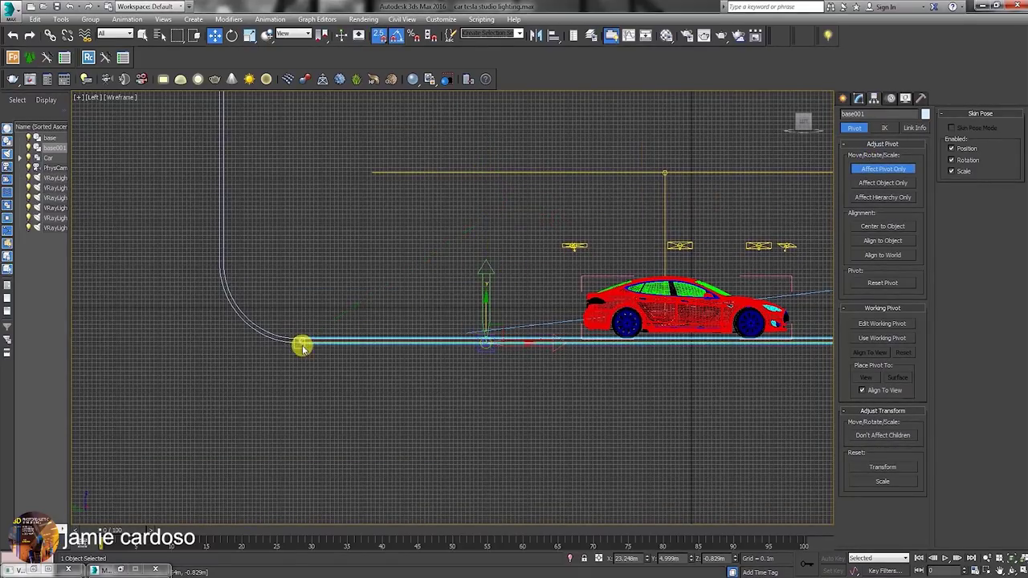
scroll(421, 303, down, 3)
click(842, 98)
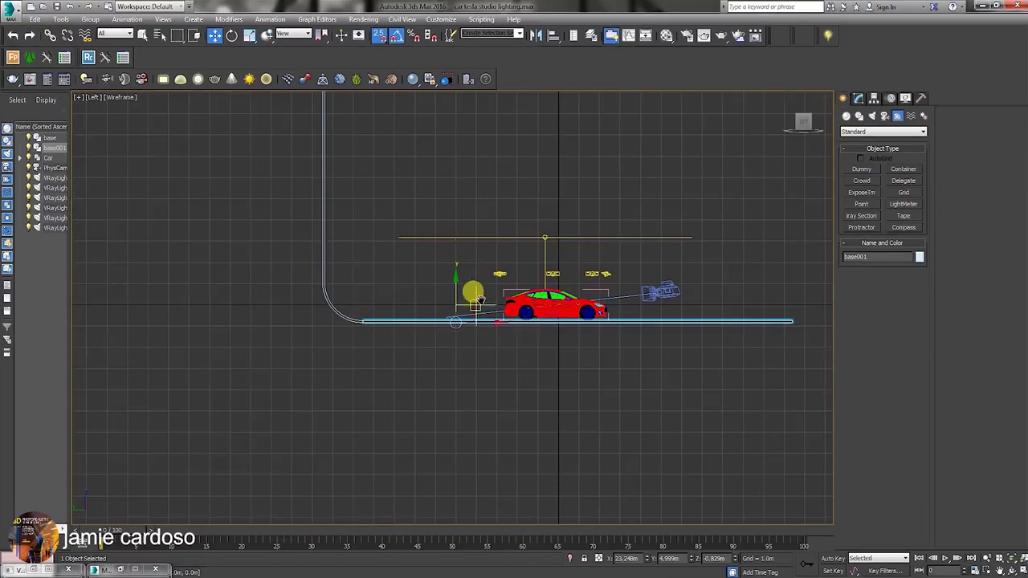
- Check the join between wall and floor in the Left view and restore the four-viewport layout
middle_drag(421, 309, 395, 351)
scroll(394, 349, up, 3)
scroll(390, 350, down, 6)
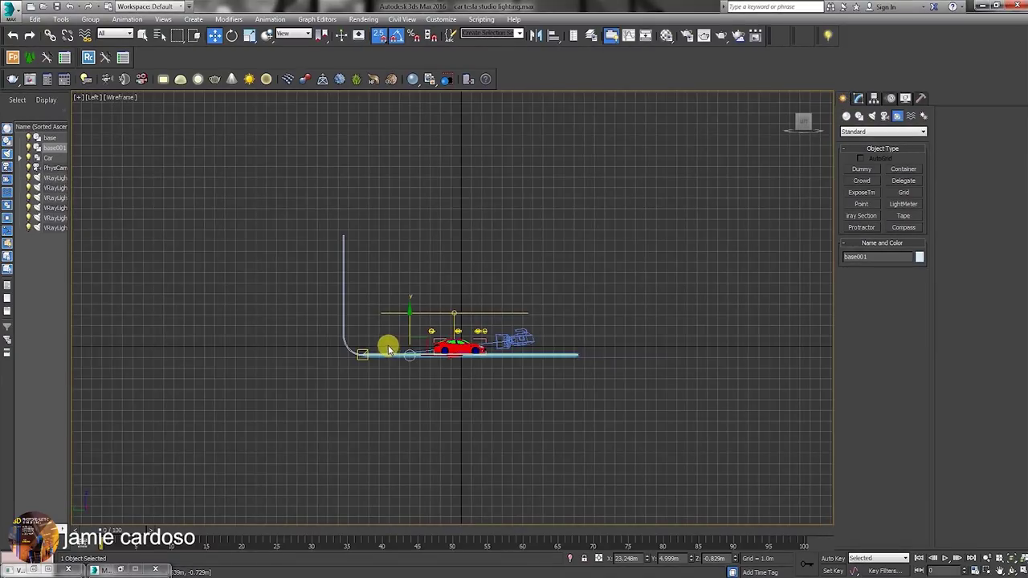
scroll(389, 349, up, 3)
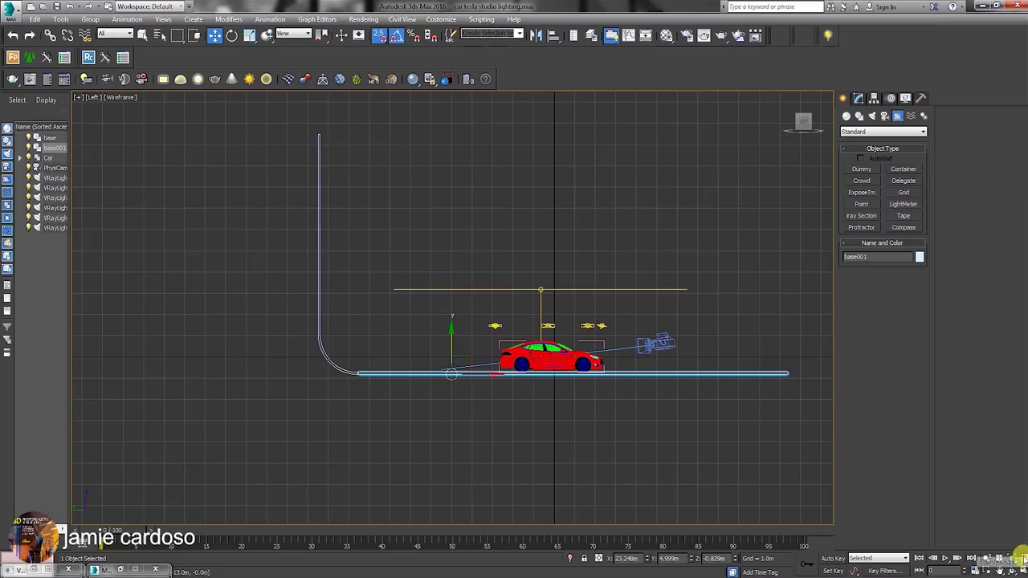
click(1019, 567)
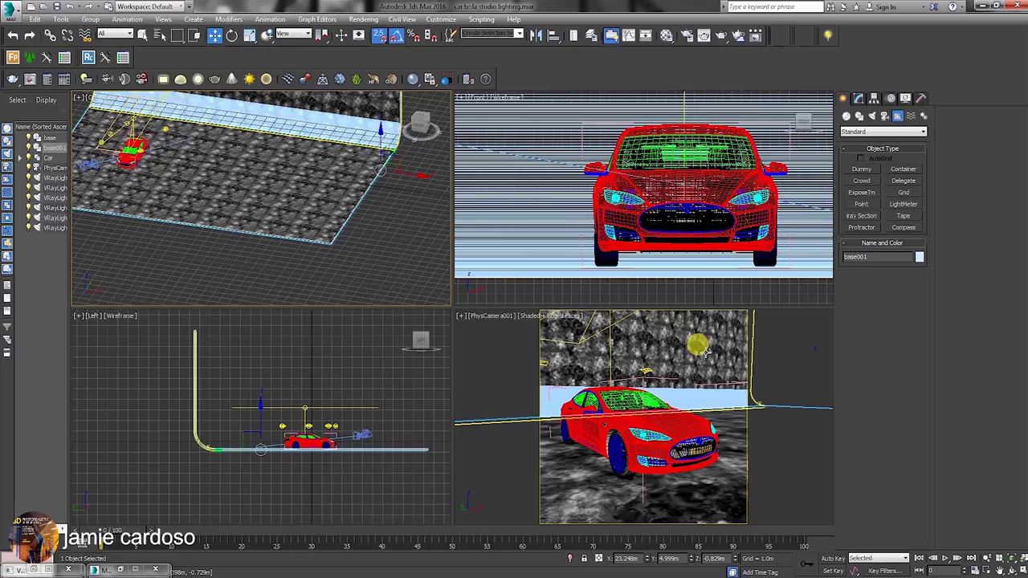
- Replace the base 1 blend material with a copy of its own base VRayMtl
click(666, 35)
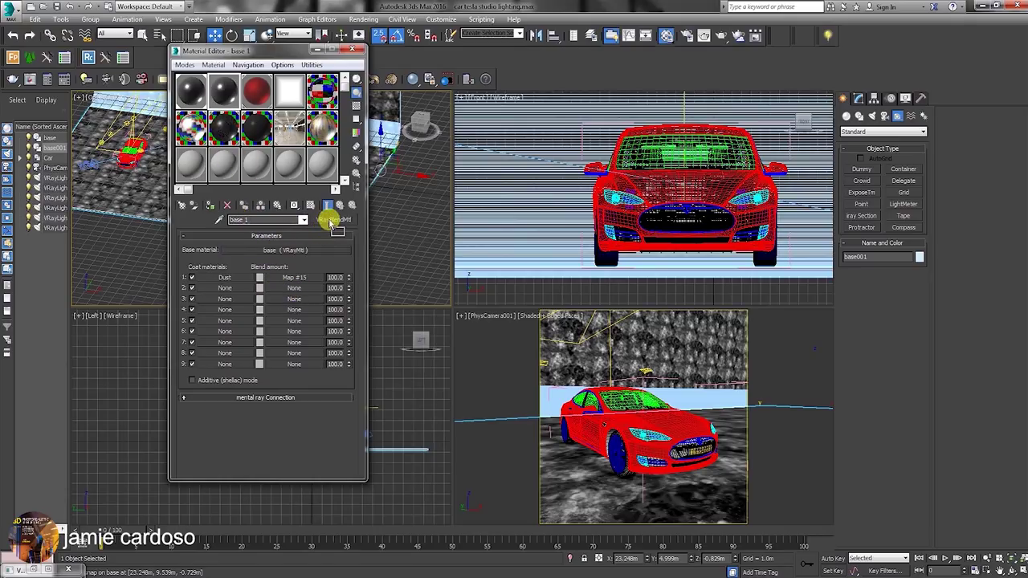
drag(329, 223, 330, 225)
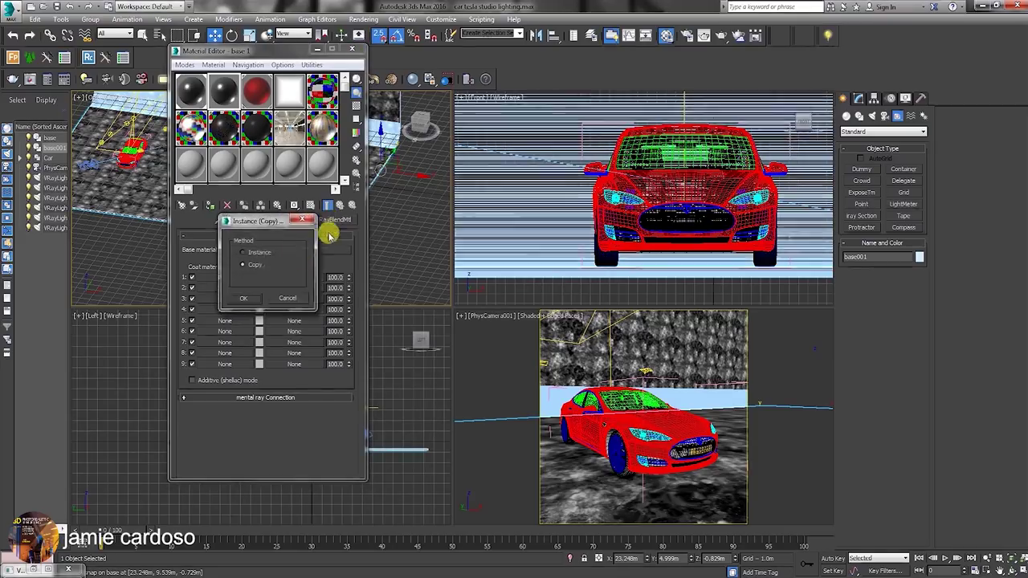
click(241, 297)
- Select the separate wall object in the camera view and assign the base 1 material to it
click(661, 337)
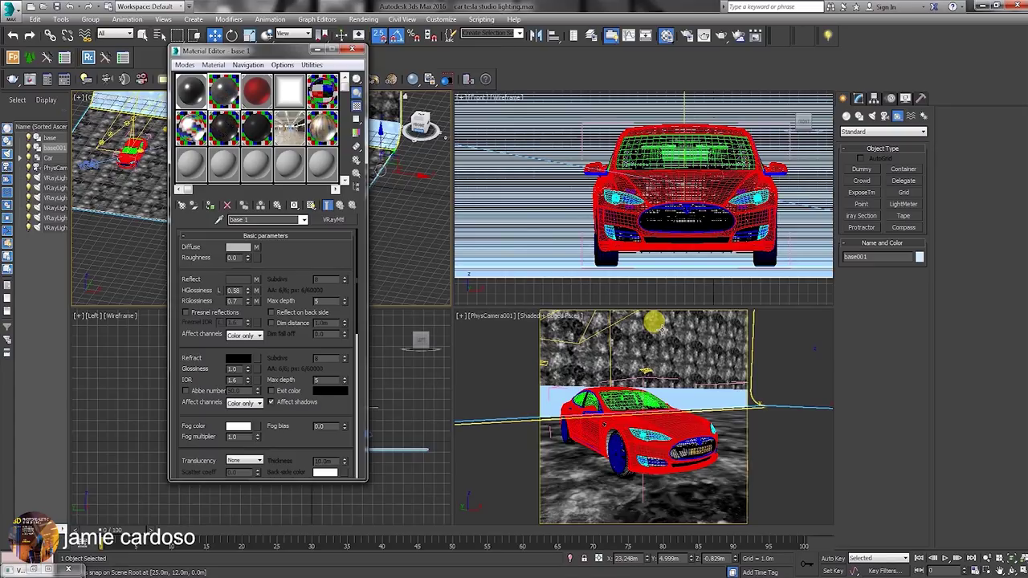
click(655, 323)
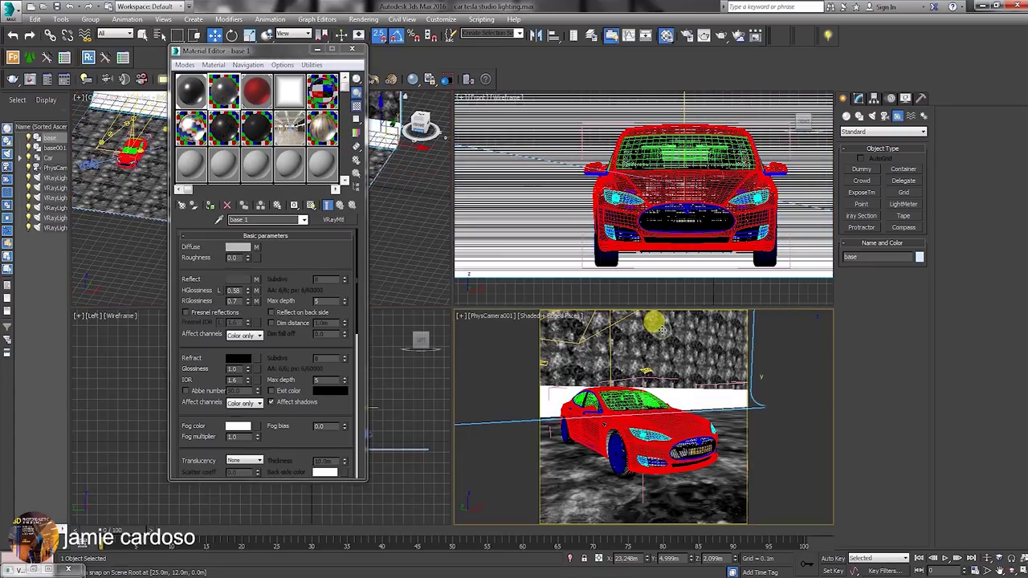
click(213, 209)
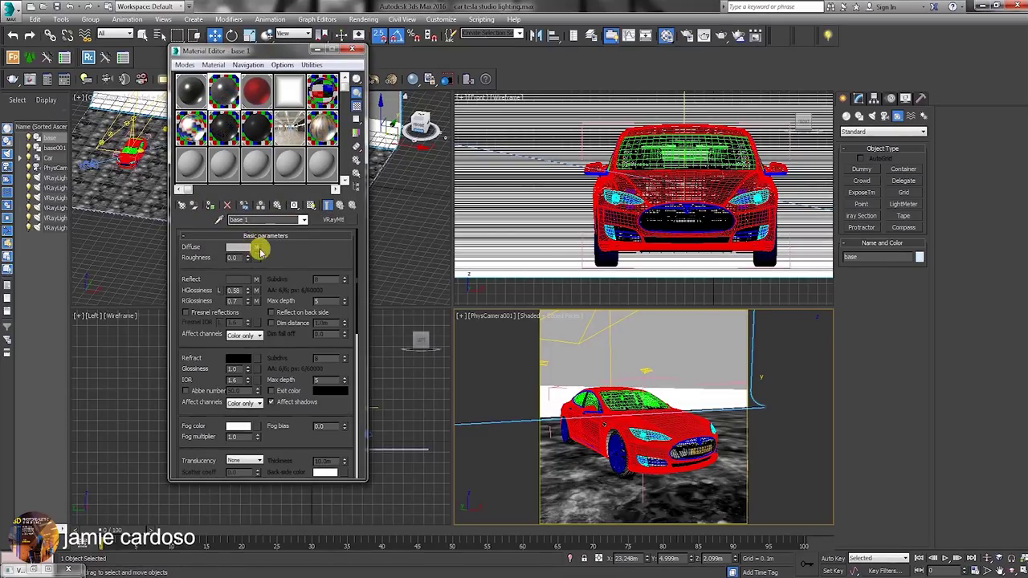
- Display the polished concrete albedo bitmap from base 1's diffuse Color Correction map on the wall in the viewport
click(257, 248)
click(280, 264)
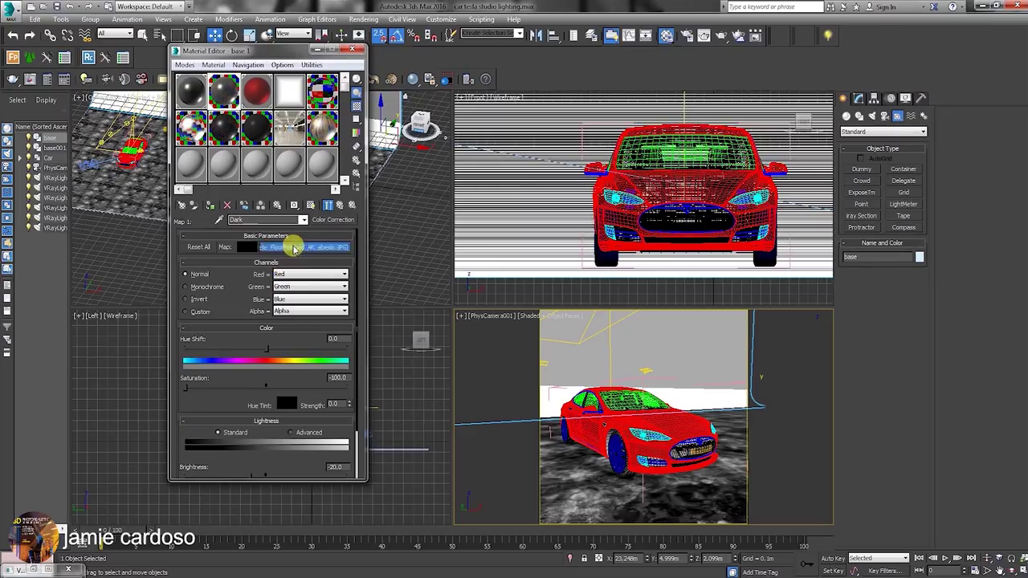
click(294, 249)
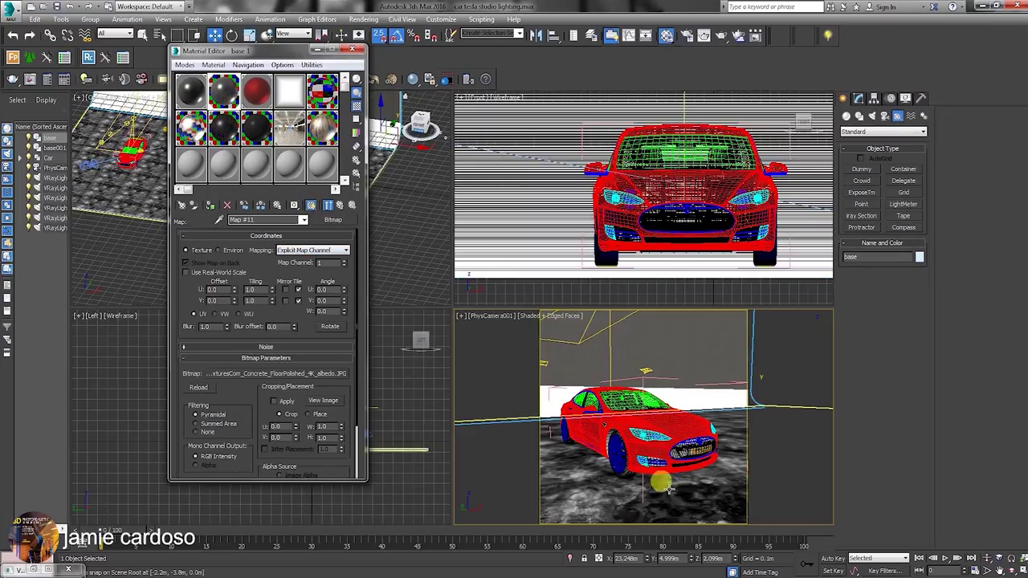
- Select the floor object, go back up to base 1's Color Correction map and put the Material Editor away
click(712, 477)
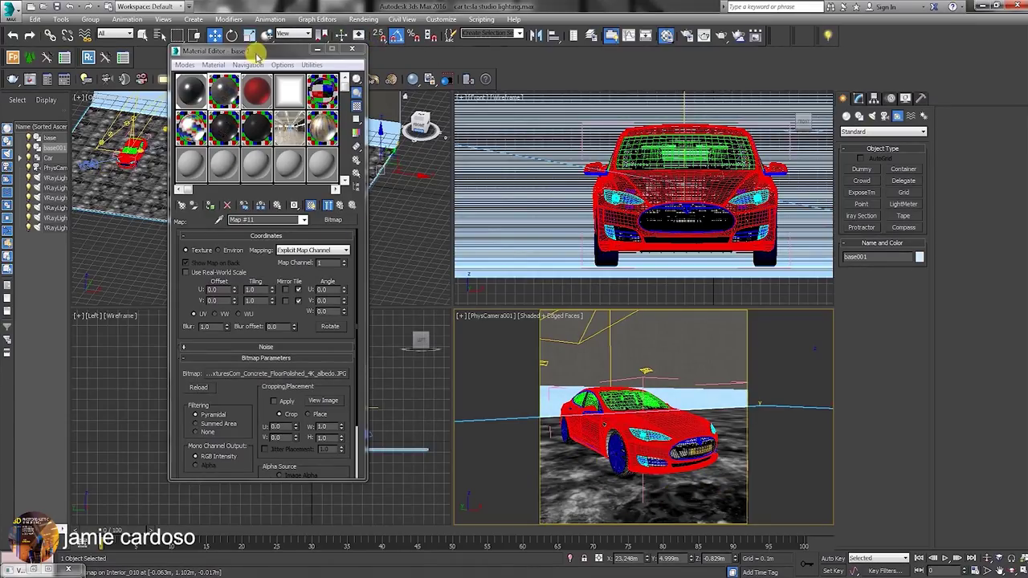
drag(255, 55, 330, 126)
click(416, 279)
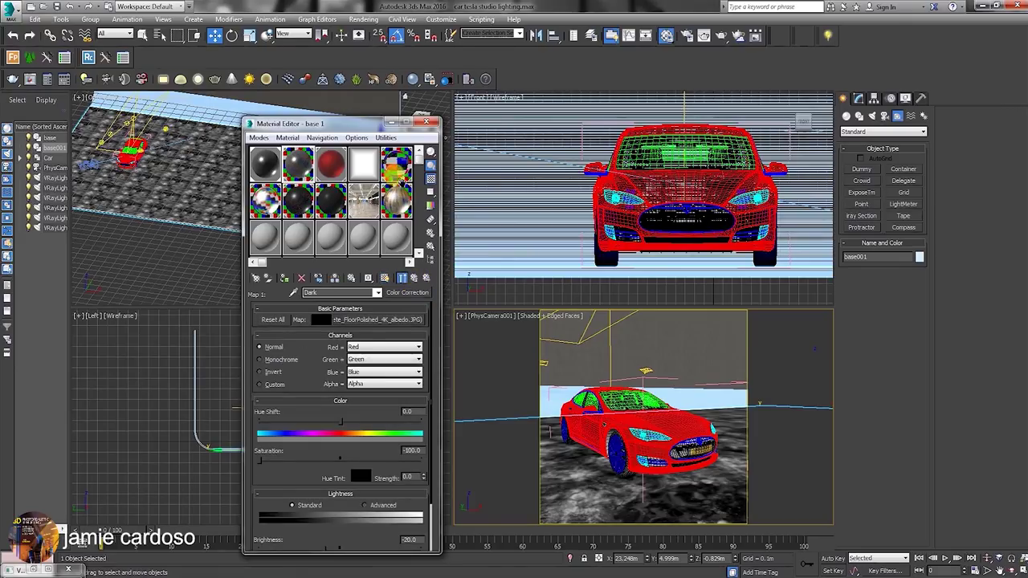
click(392, 122)
- Save the scene, maximise the PhysCamera001 view and render it with V-Ray
click(11, 10)
click(45, 111)
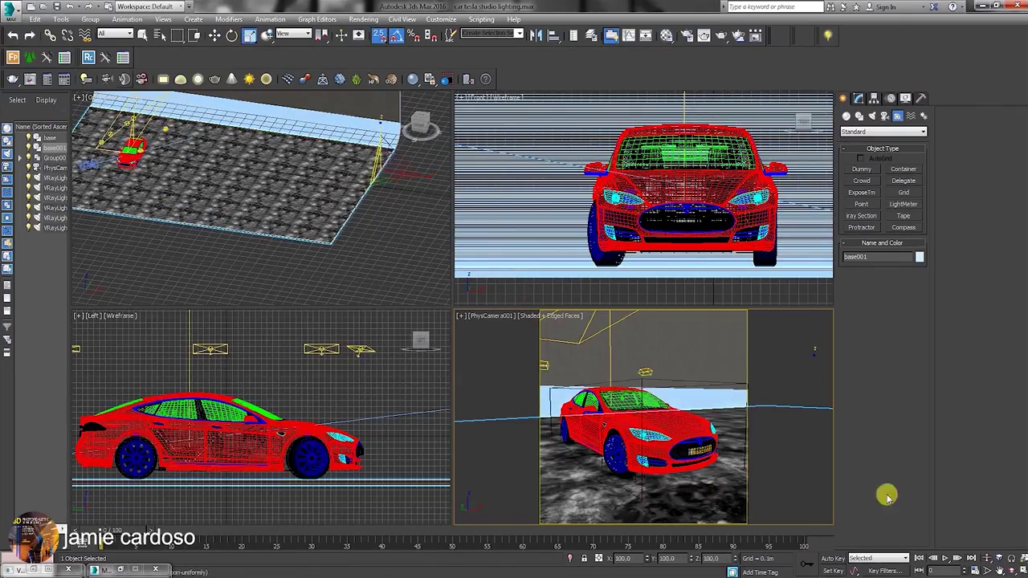
click(1018, 569)
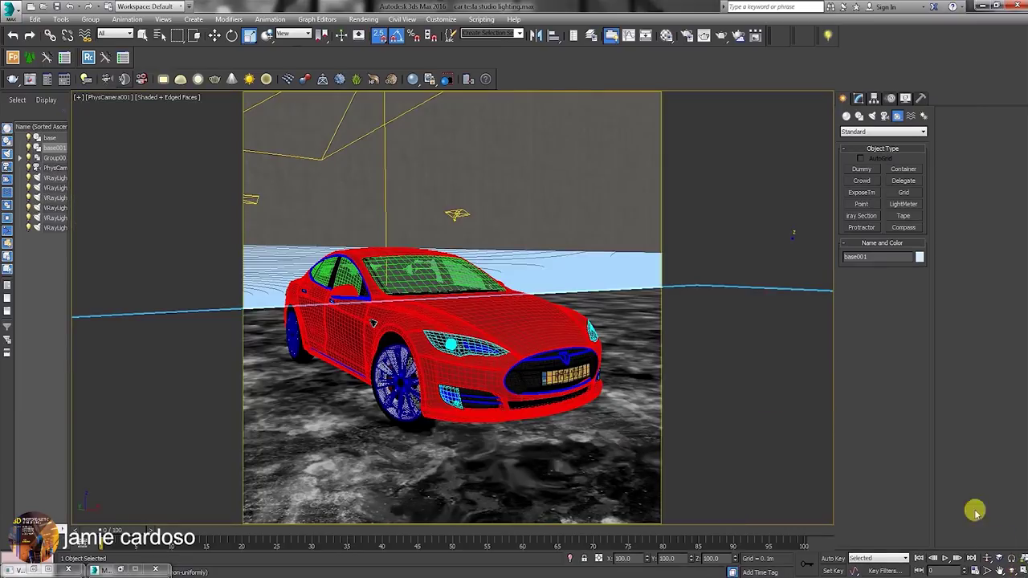
click(719, 38)
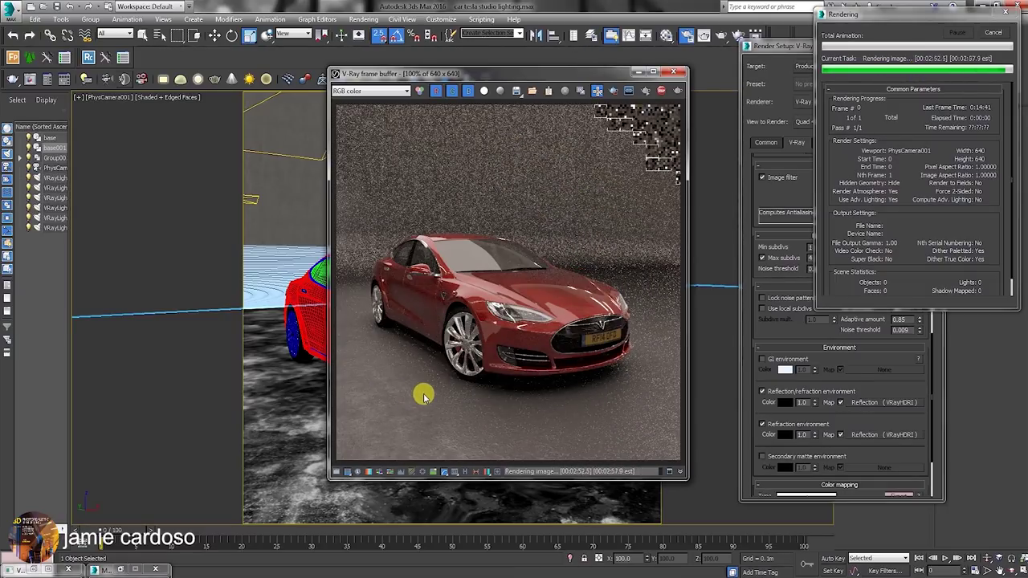
- Open the 2018-Tesla-Model-S-P100D-Red-118-Tesla.jpg reference image and place it beside the render
click(363, 19)
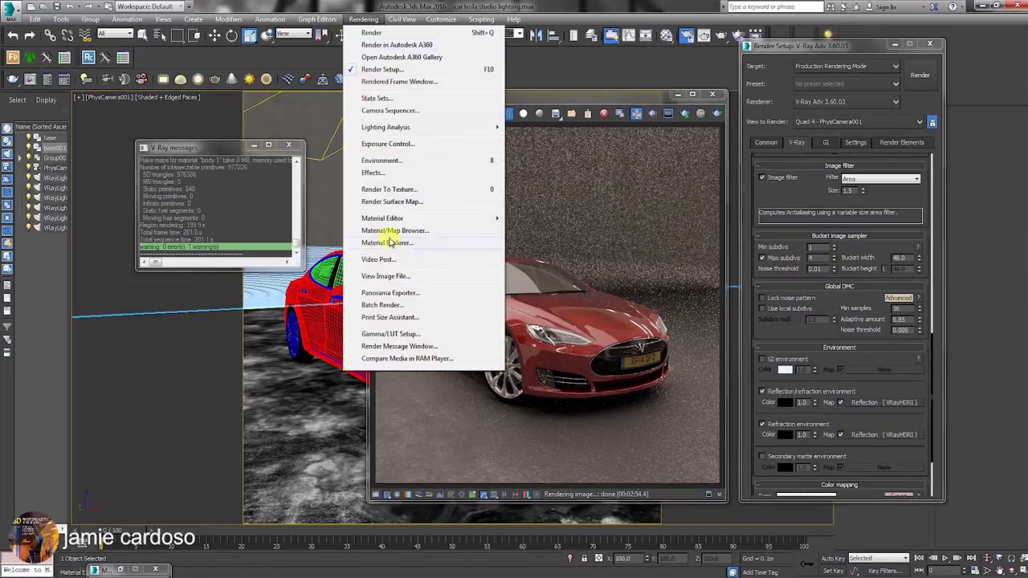
click(393, 277)
click(150, 96)
click(694, 408)
drag(501, 213, 213, 64)
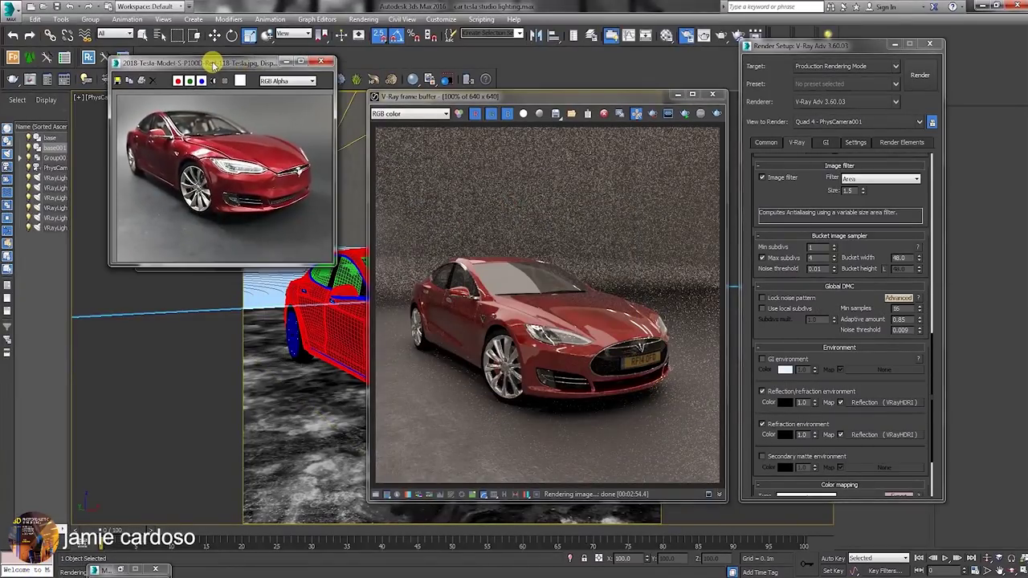
- Compare the finished render with the Tesla reference photo side by side, examining the car paint, wall and floor
click(567, 342)
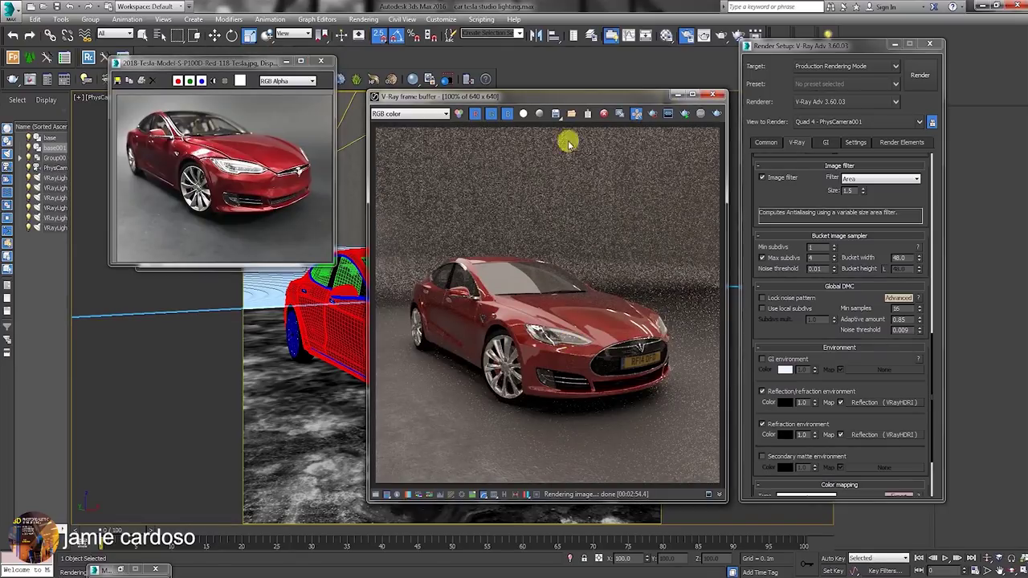
drag(542, 103, 551, 58)
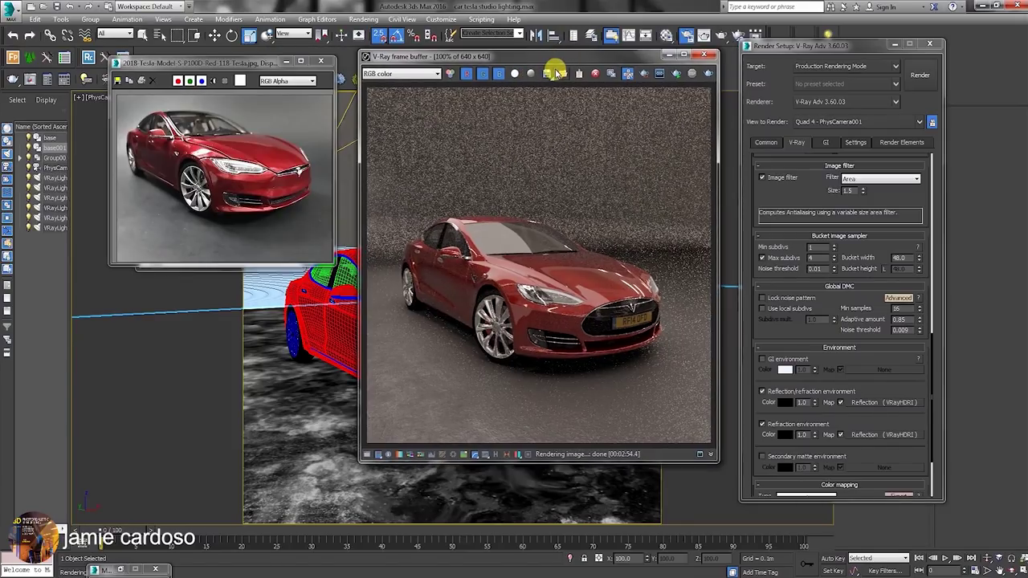
drag(241, 66, 189, 67)
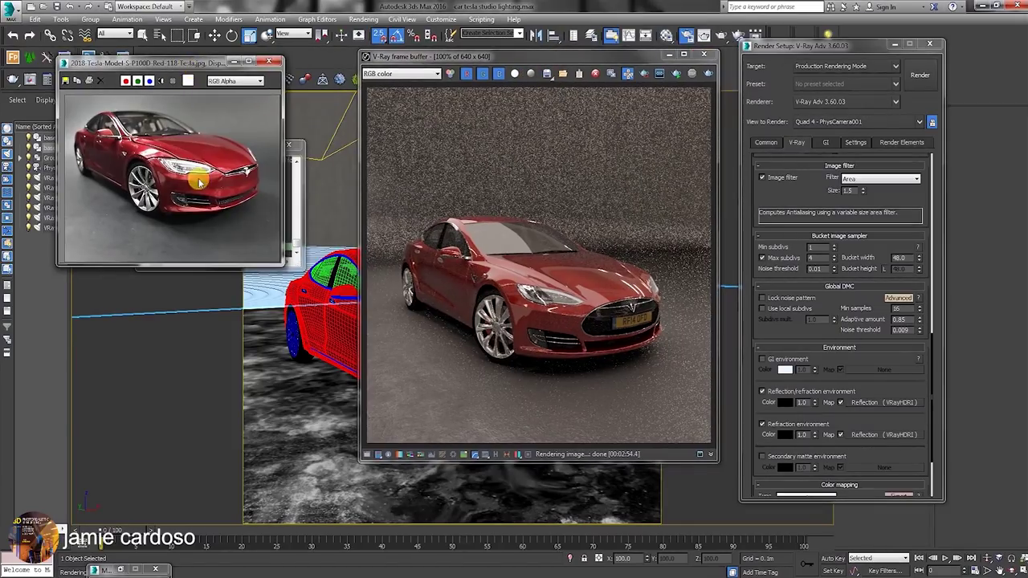
drag(467, 49, 437, 51)
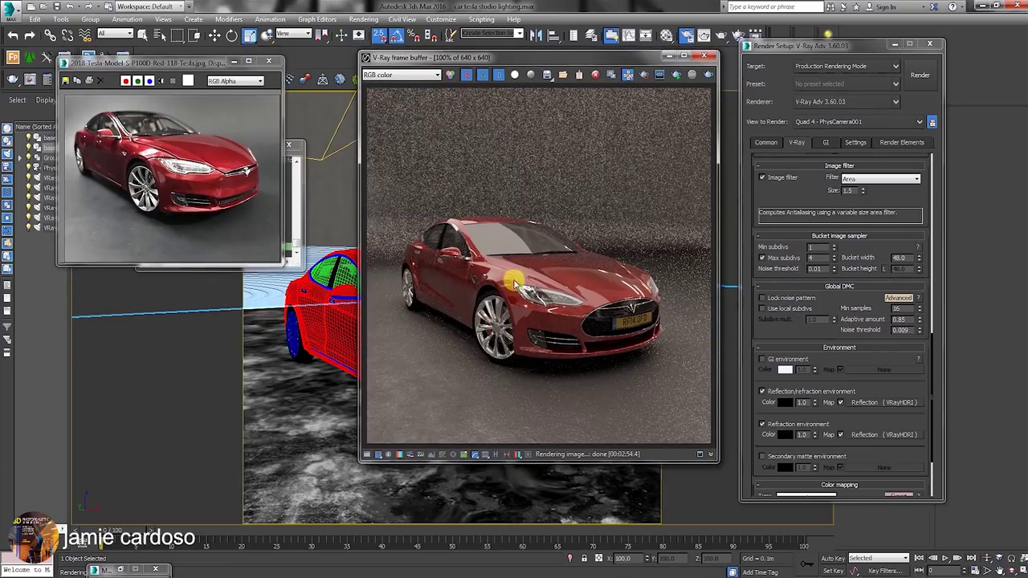
- Uncover the car in the camera view, select its group and open the group to reach its individual parts
drag(524, 63, 743, 20)
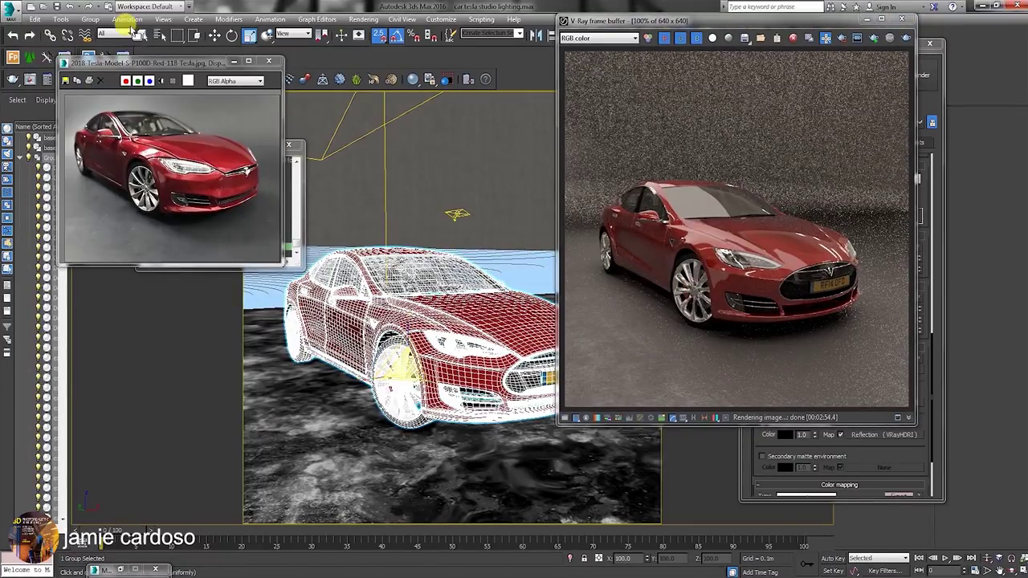
click(90, 19)
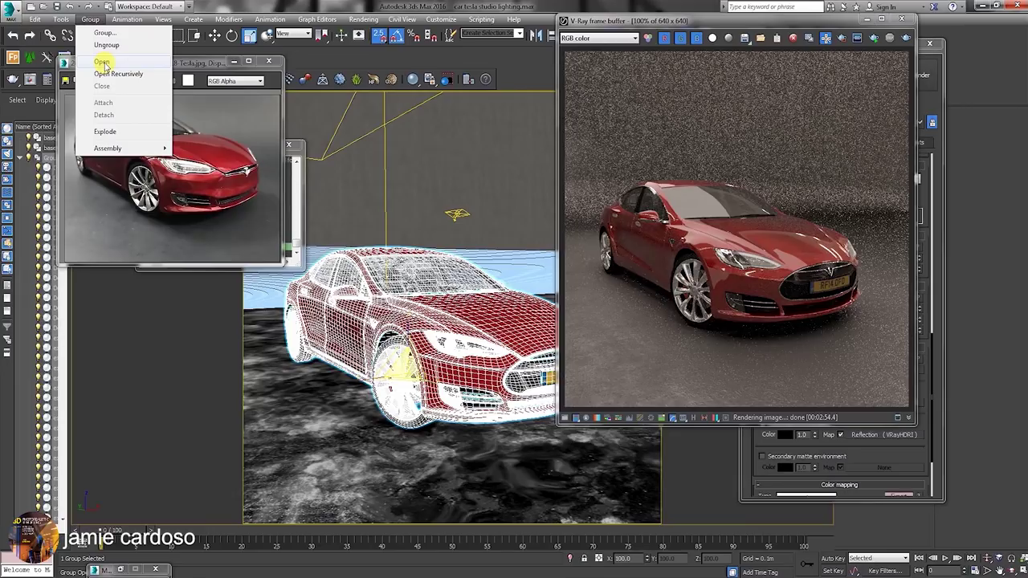
click(102, 62)
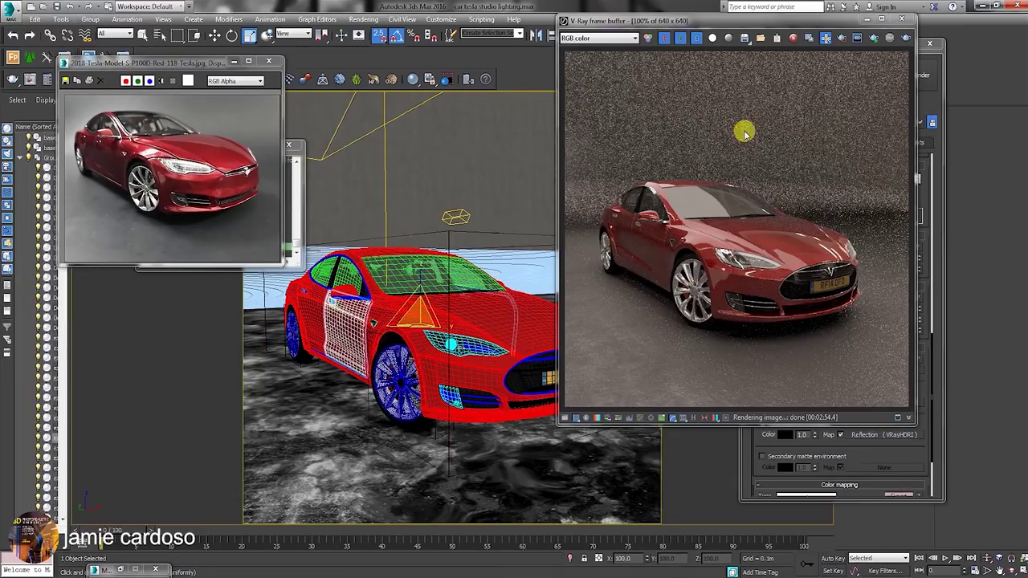
- Open the Material Editor beside the render elements settings and minimise the V-Ray frame buffer to uncover the camera view
drag(718, 23, 288, 125)
click(900, 143)
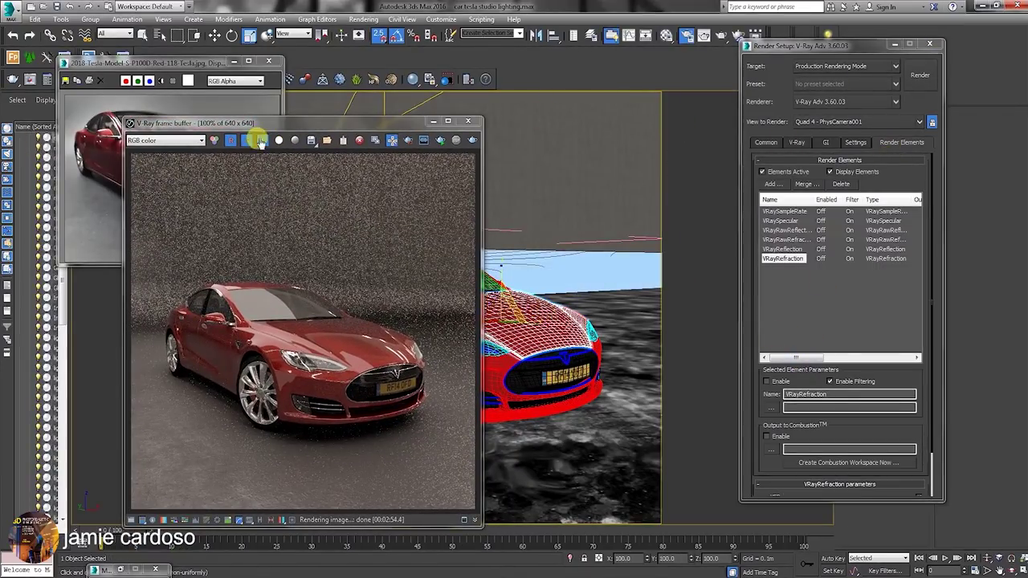
click(666, 36)
drag(333, 125, 248, 98)
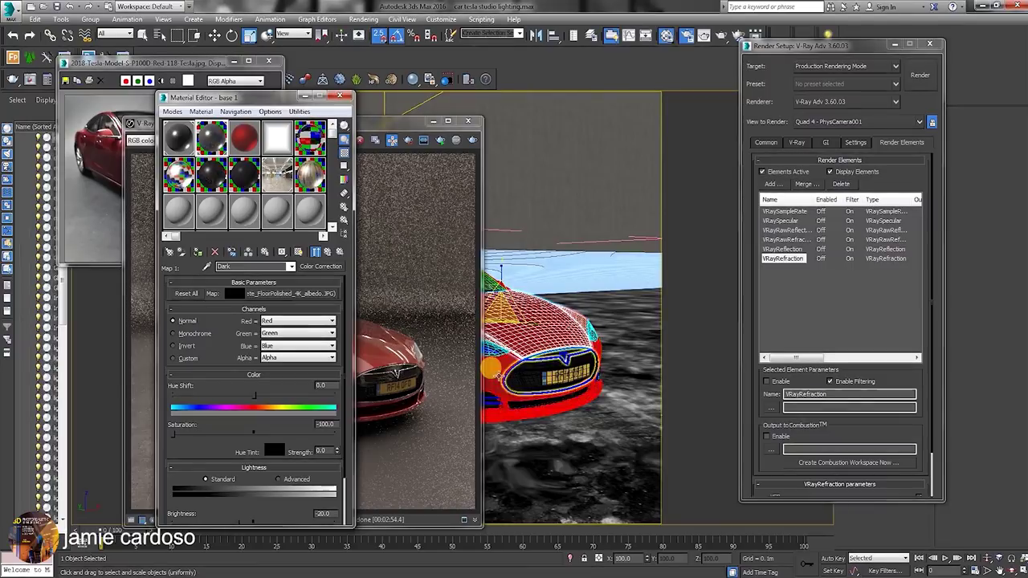
click(433, 120)
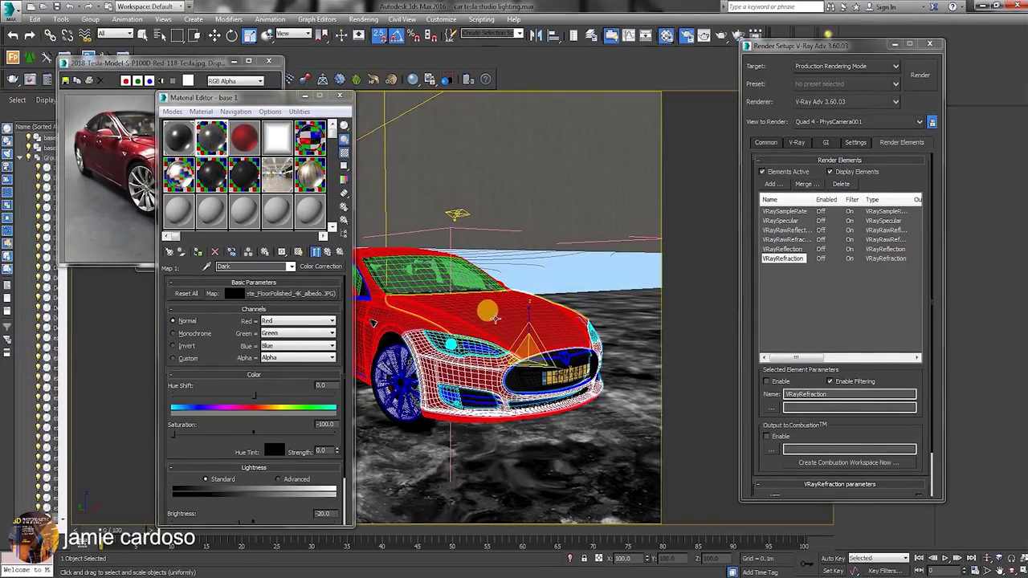
- Select the car's bonnet among the body parts in the camera view
click(493, 319)
click(470, 347)
click(416, 325)
click(533, 326)
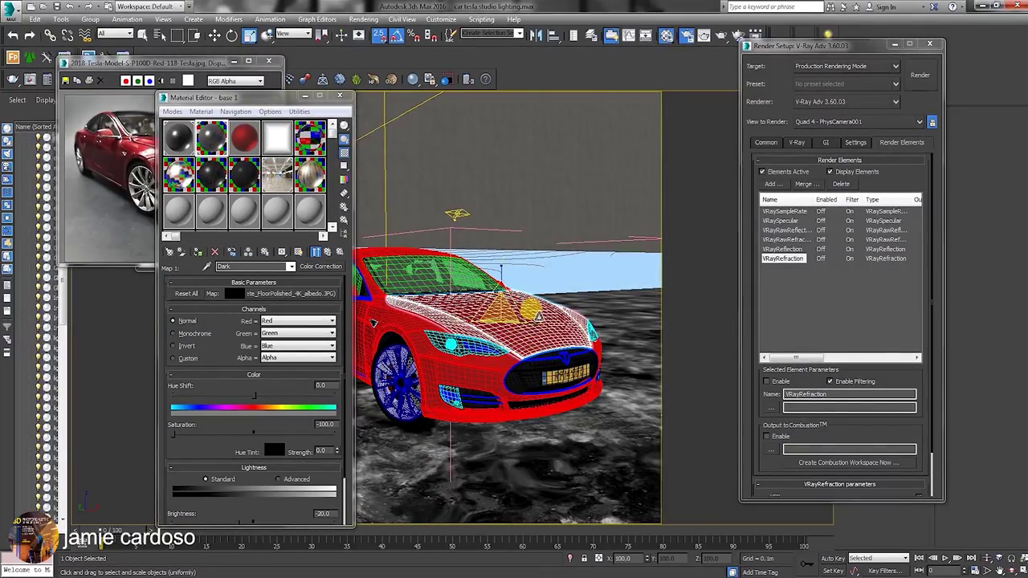
- Add a MultiMatteElement to the render elements and bring its buffer ID parameters into view
drag(803, 46, 837, 41)
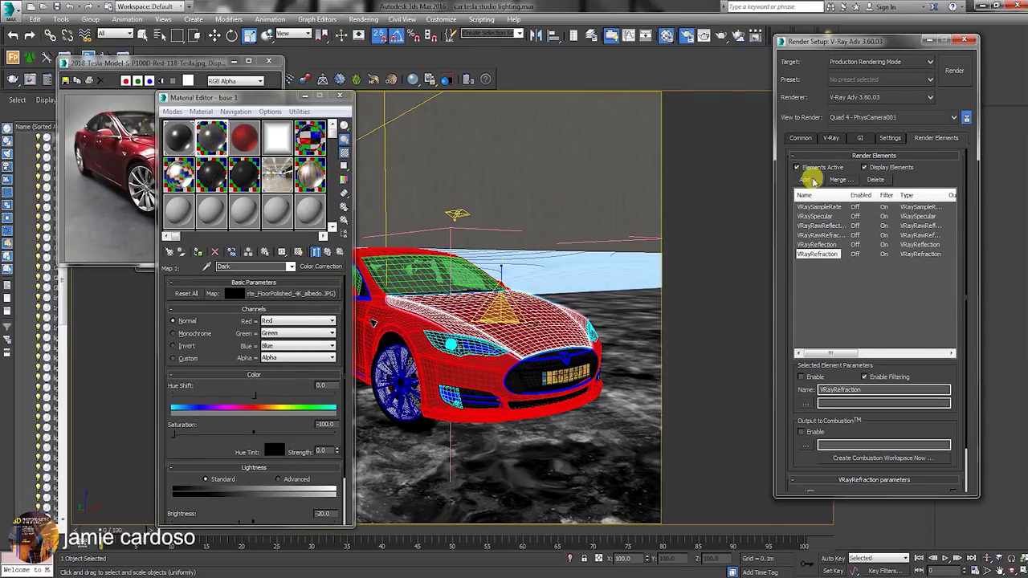
click(809, 180)
click(813, 180)
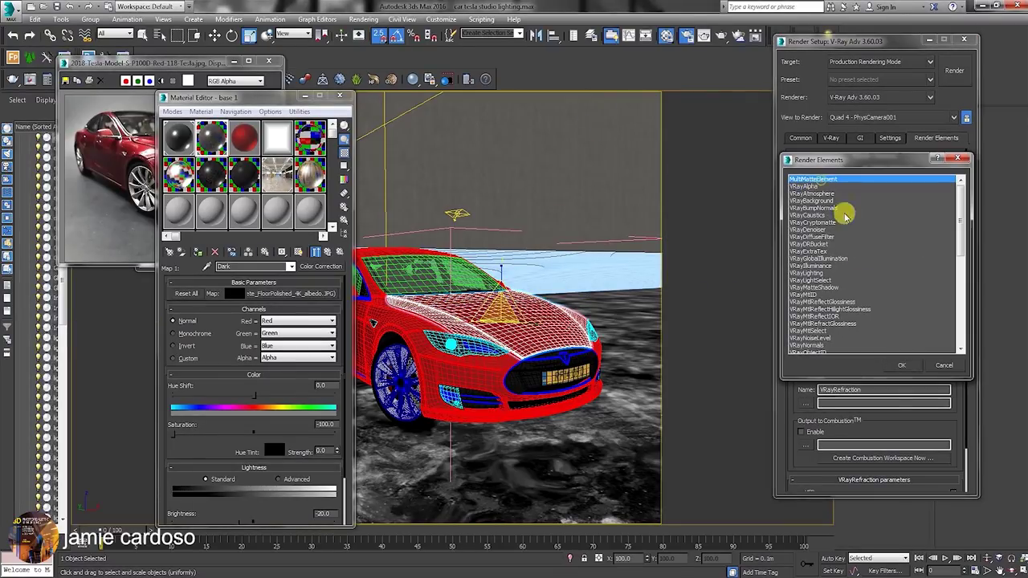
click(899, 362)
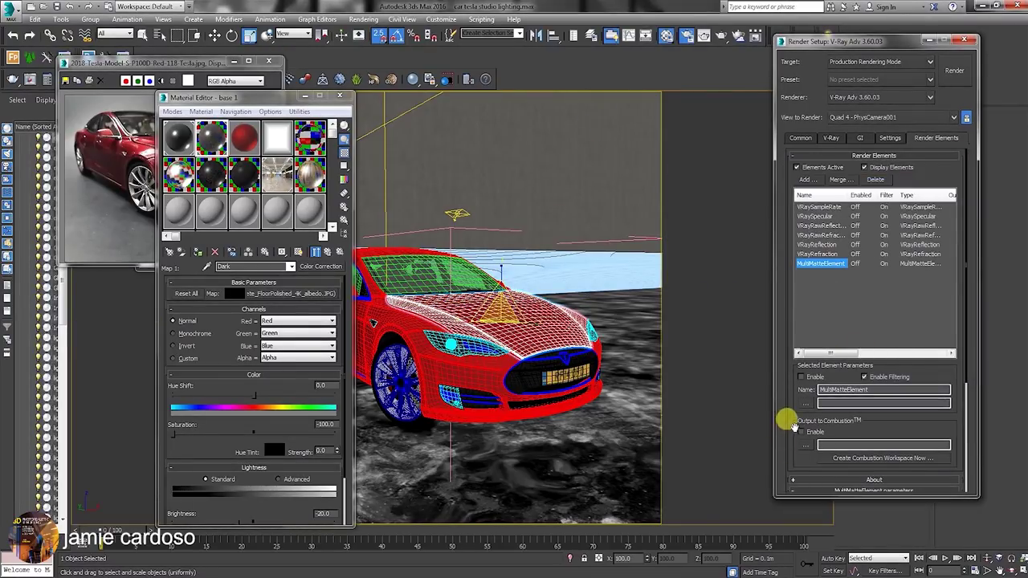
scroll(795, 394, down, 5)
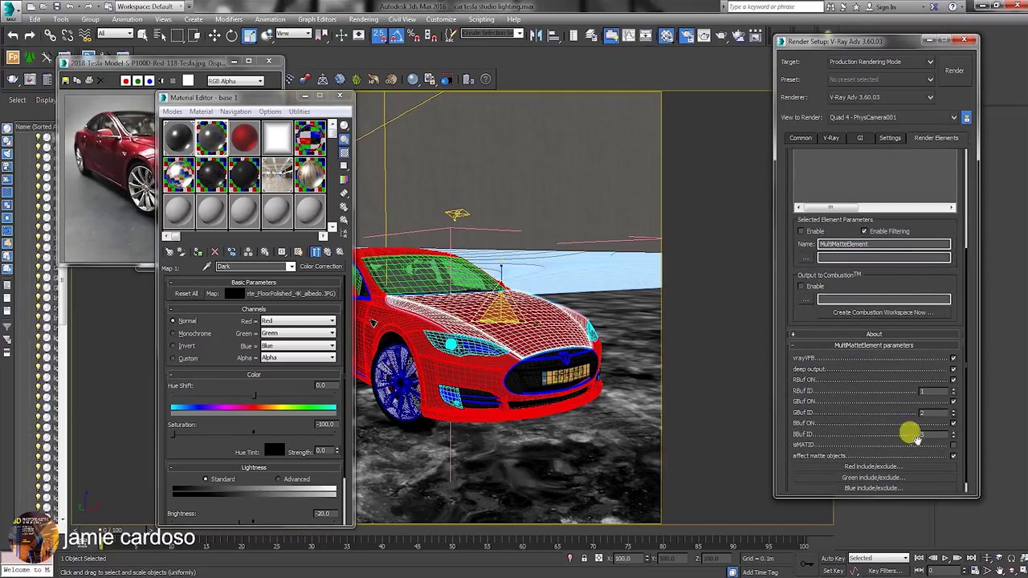
scroll(916, 401, down, 1)
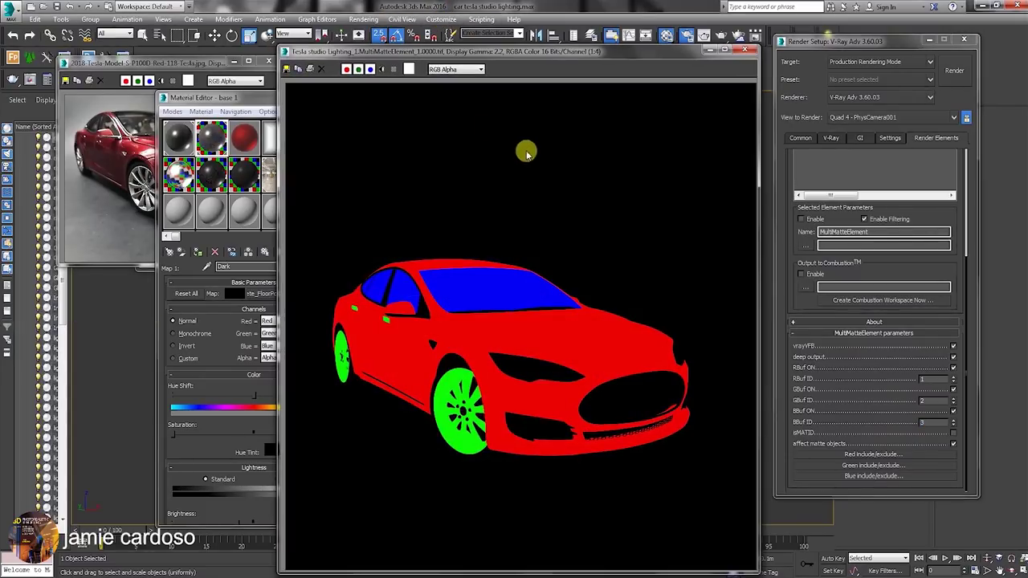
- Examine the red, green and blue matte areas of the car in the sample MultiMatteElement image up close, and minimise the image
click(544, 347)
scroll(576, 357, up, 2)
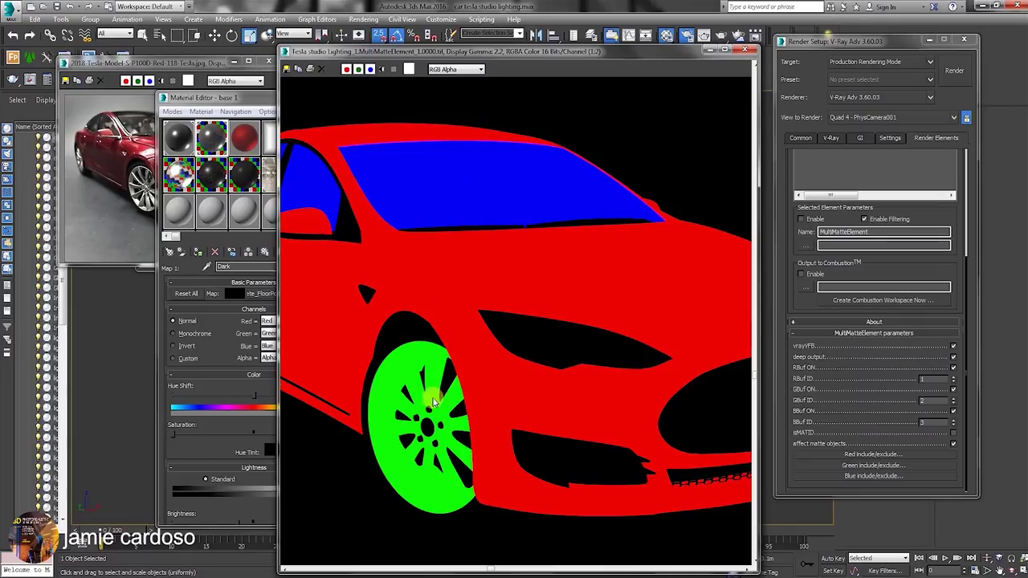
scroll(475, 297, down, 2)
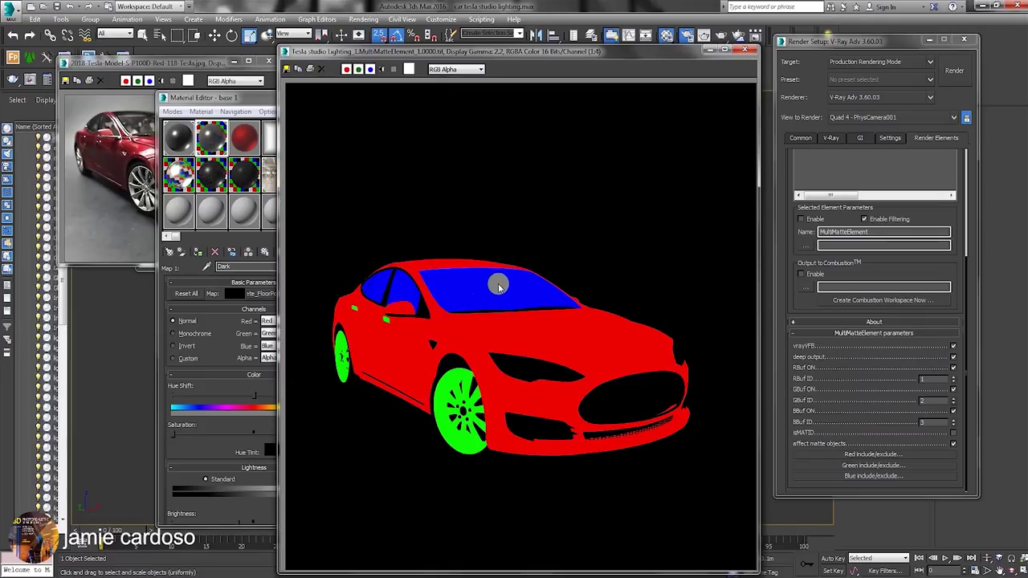
click(709, 50)
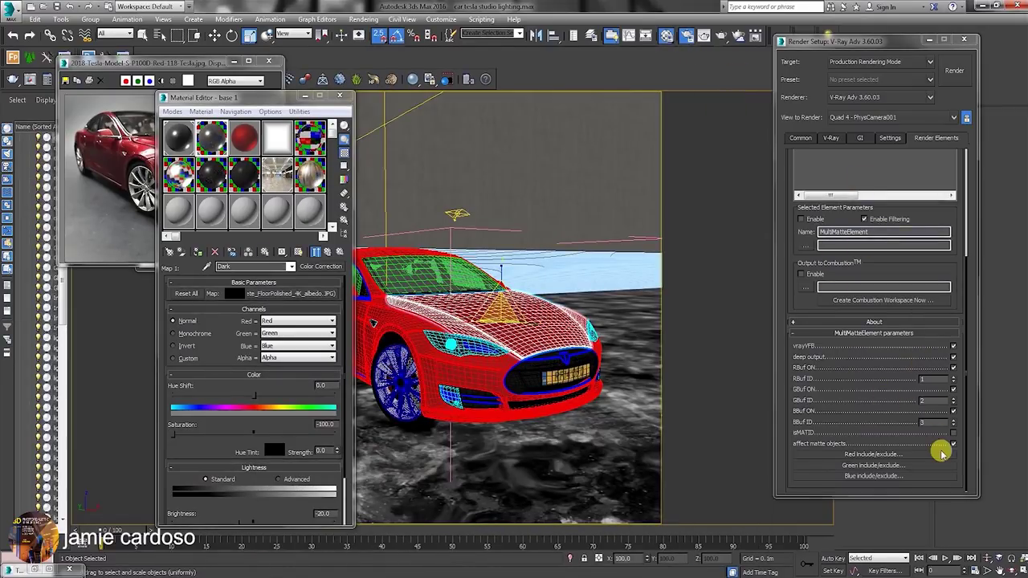
- Check the G-Buffer Object ID in the bonnet's object properties against the RBuf ID of the multi-matte element
click(925, 376)
click(452, 315)
click(450, 302)
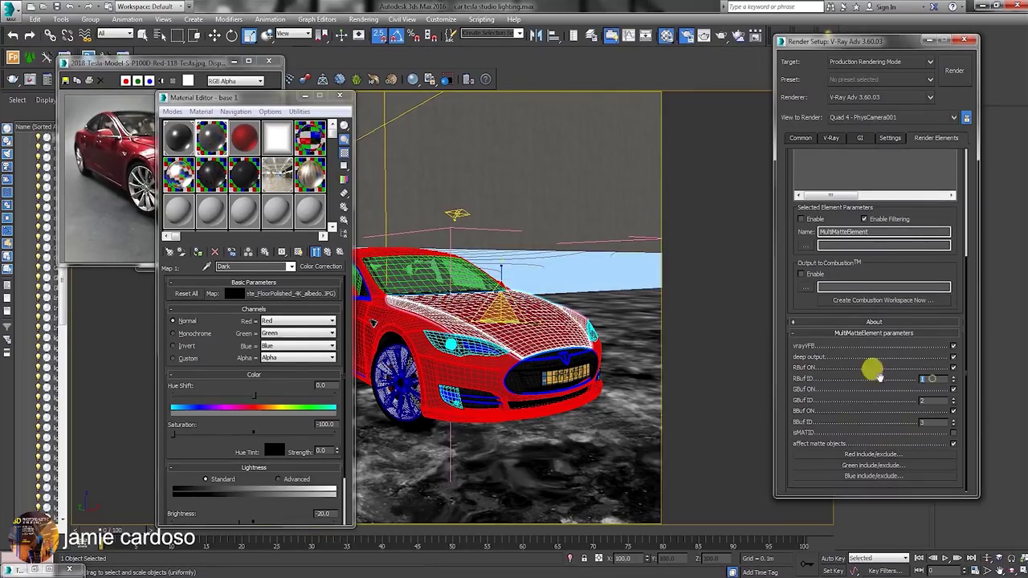
right_click(472, 312)
click(513, 387)
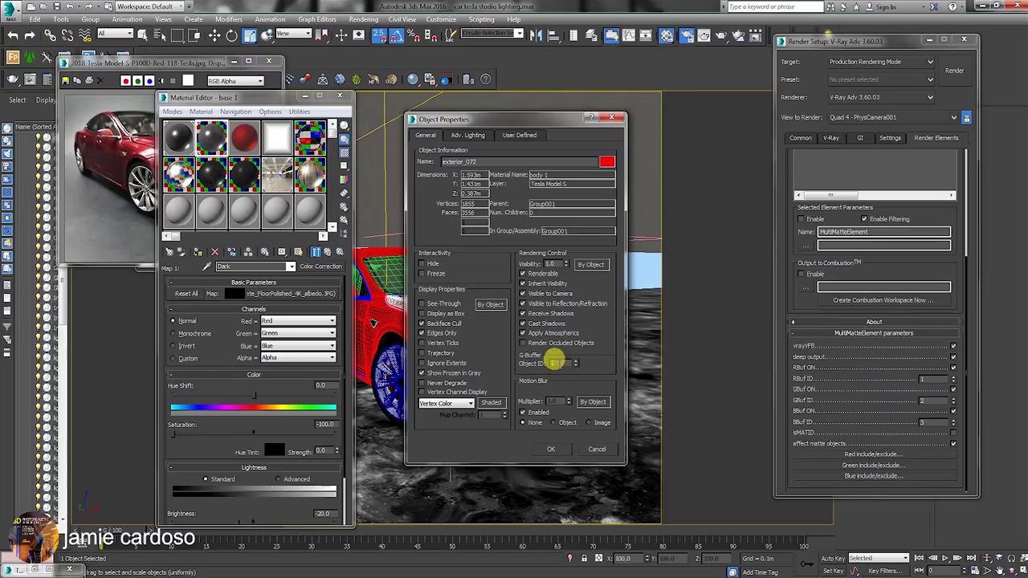
click(551, 448)
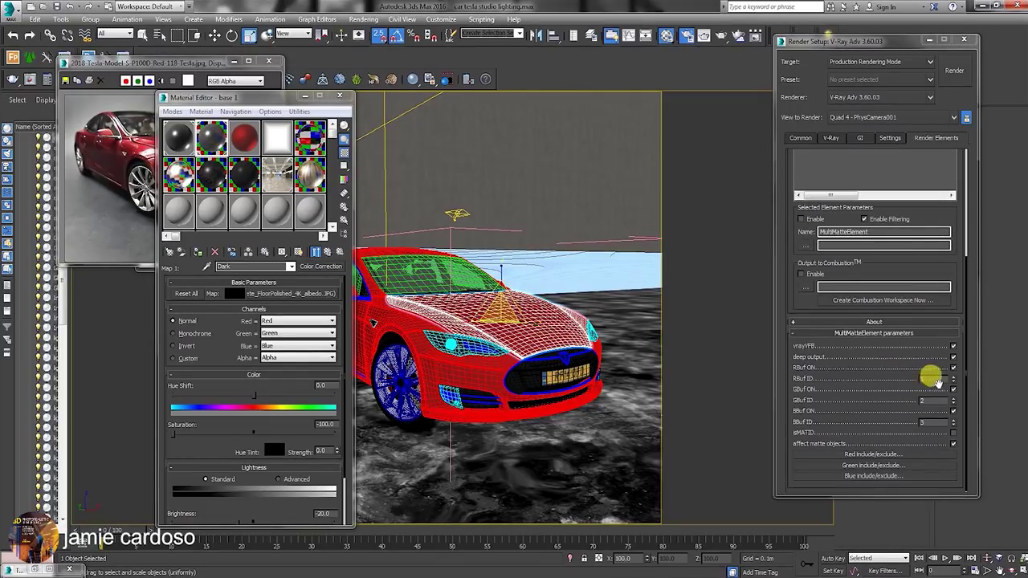
double_click(930, 378)
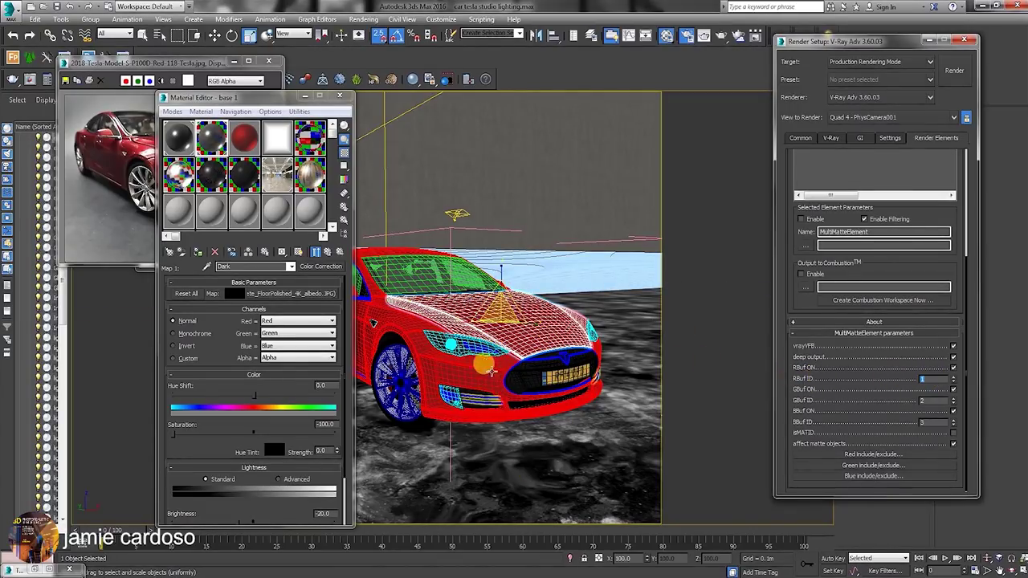
- Select the windscreen glass and check the G-Buffer Object ID in its object properties, leaving them without changes
click(411, 268)
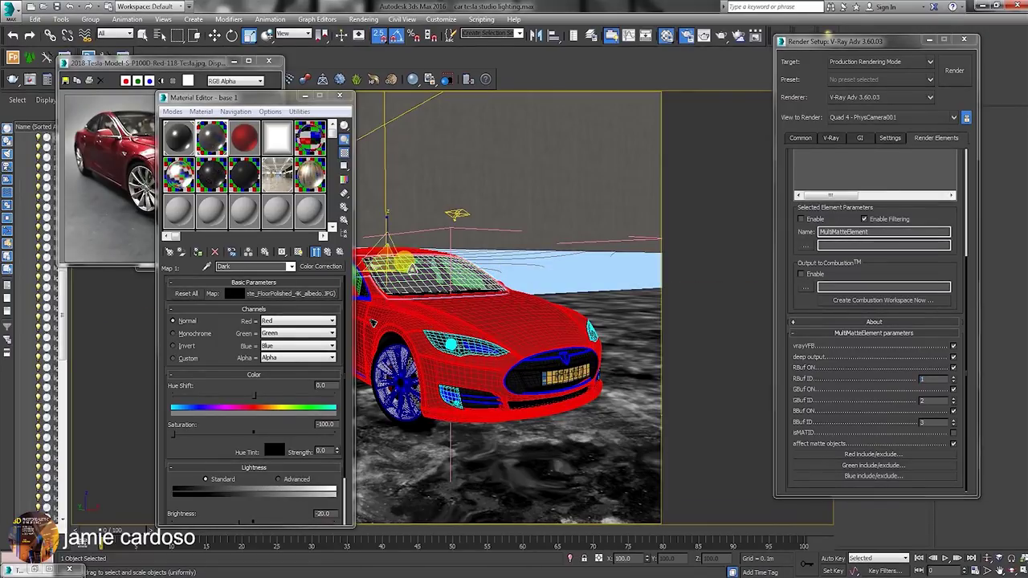
key(r)
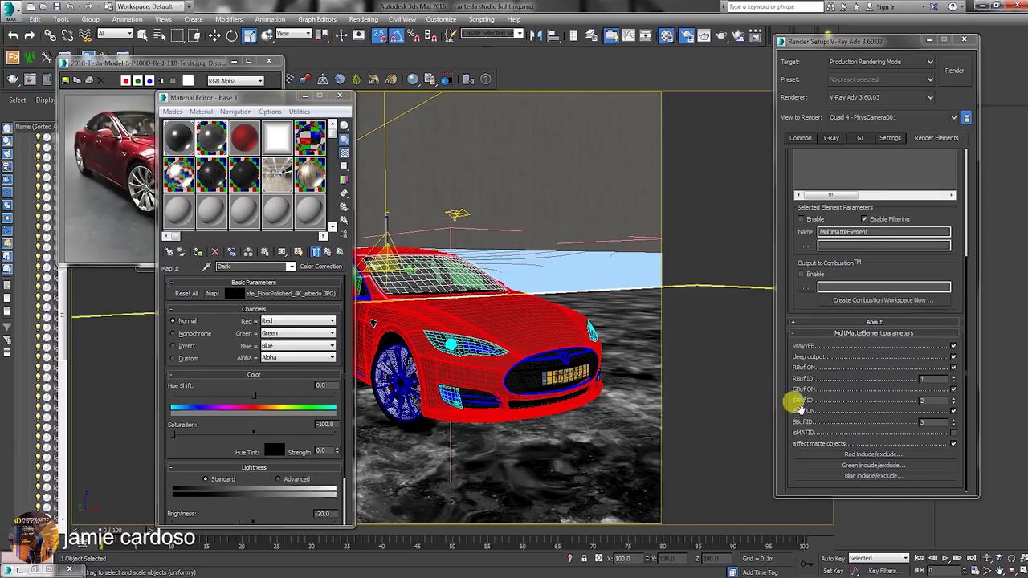
right_click(404, 279)
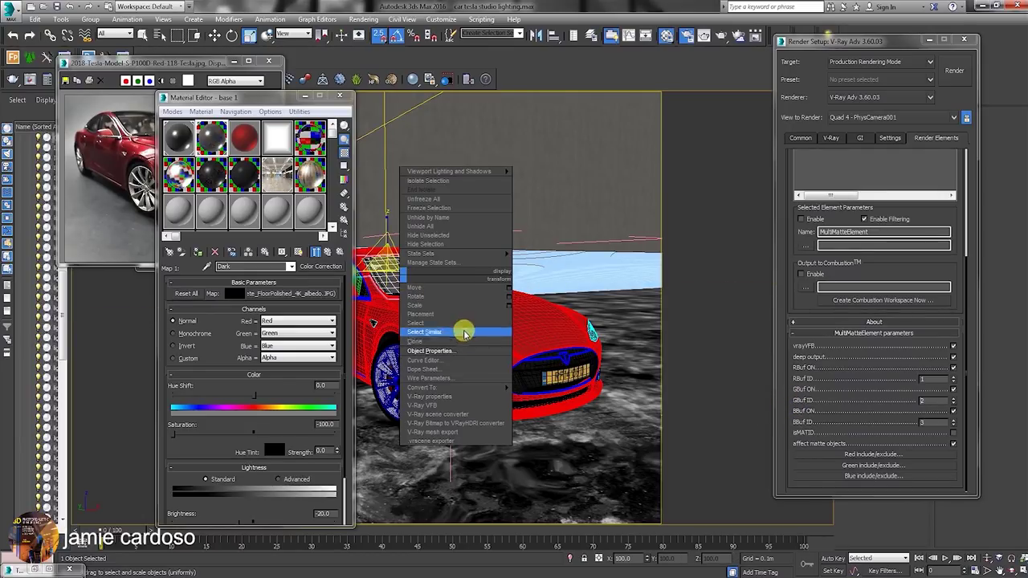
click(461, 351)
drag(551, 361, 496, 362)
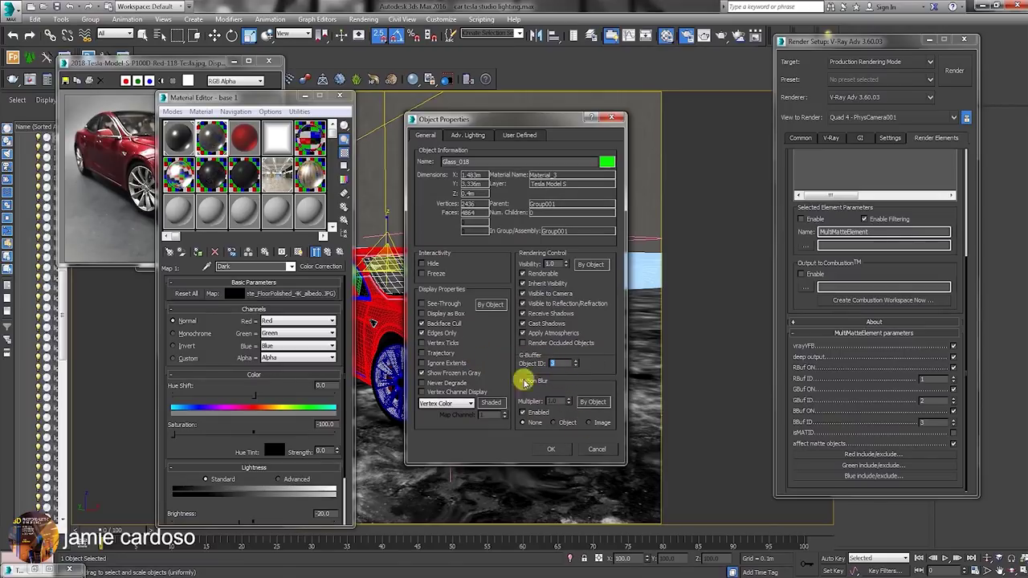
click(592, 448)
- Enter 3 as the multi-matte element's BBuf ID and rename the element MultiMatteElement 1
click(468, 305)
click(472, 329)
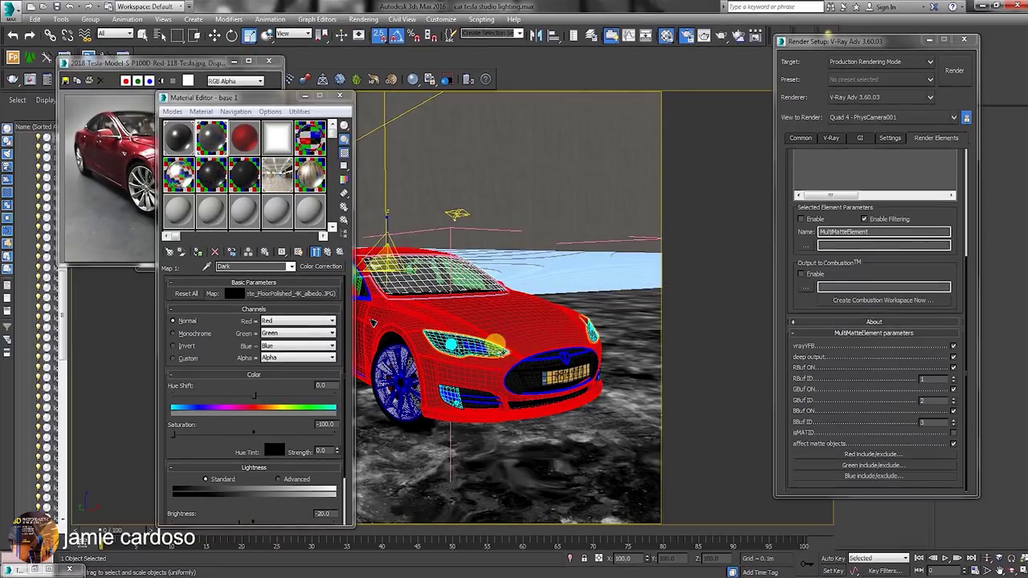
drag(241, 96, 223, 91)
click(428, 277)
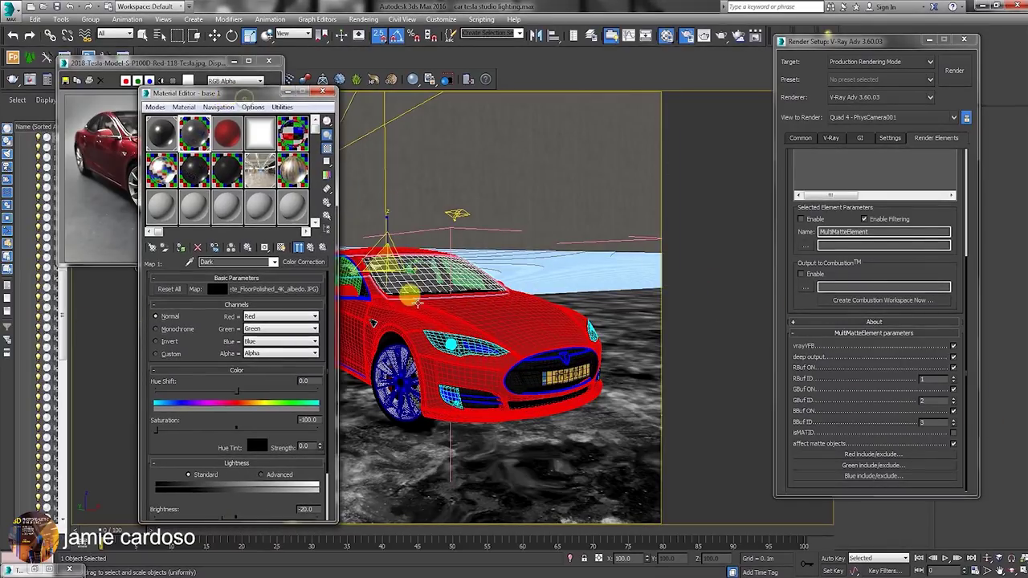
click(459, 306)
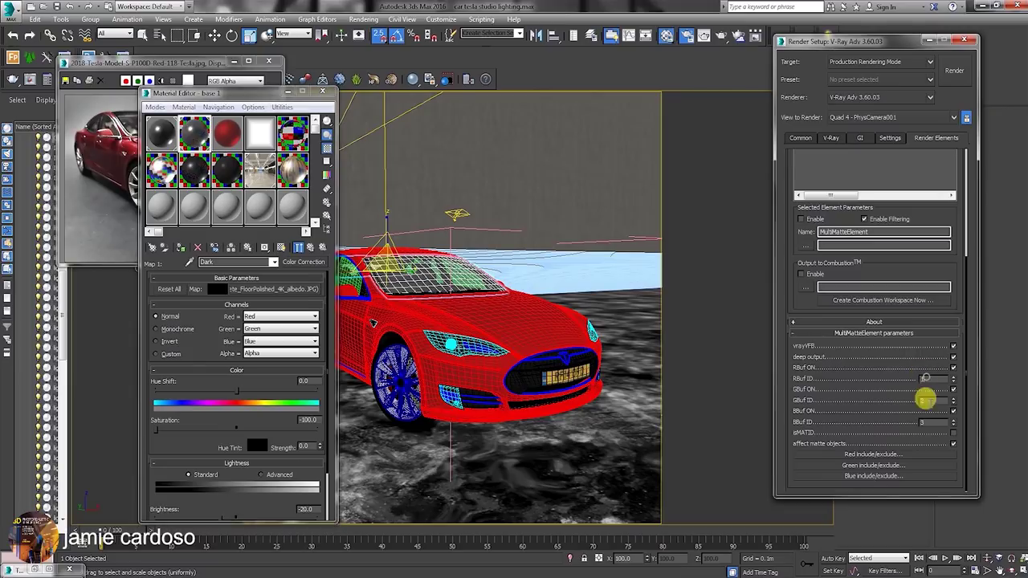
click(924, 421)
text(3)
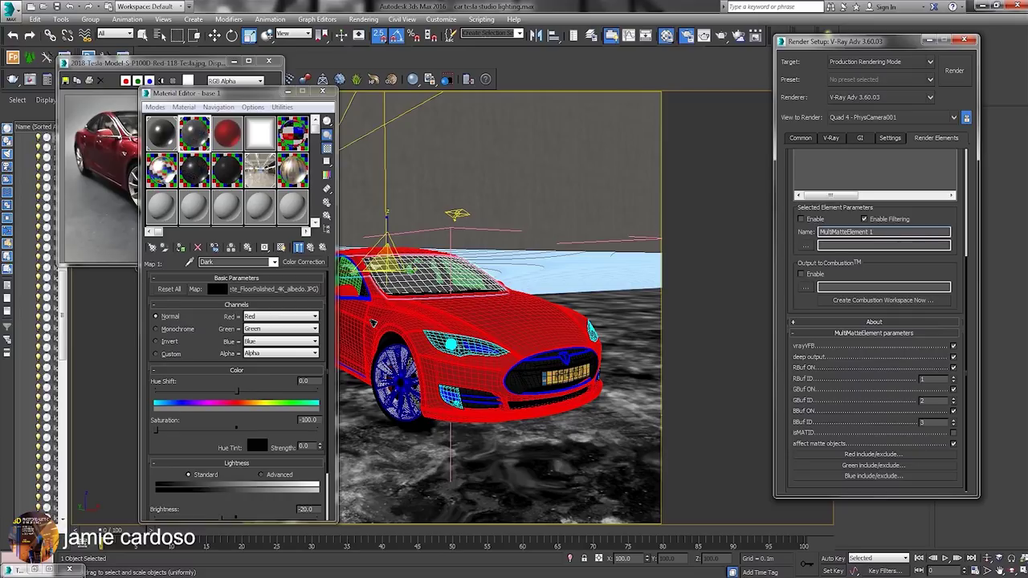
- Add a second MultiMatteElement to the render elements and name it MultiMatteElement 2
drag(792, 230, 798, 413)
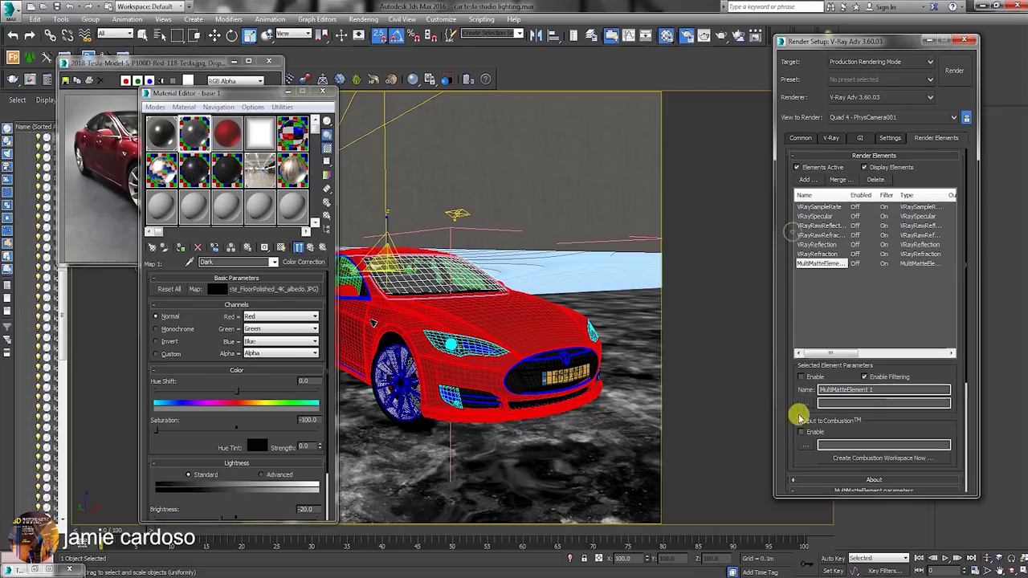
click(805, 178)
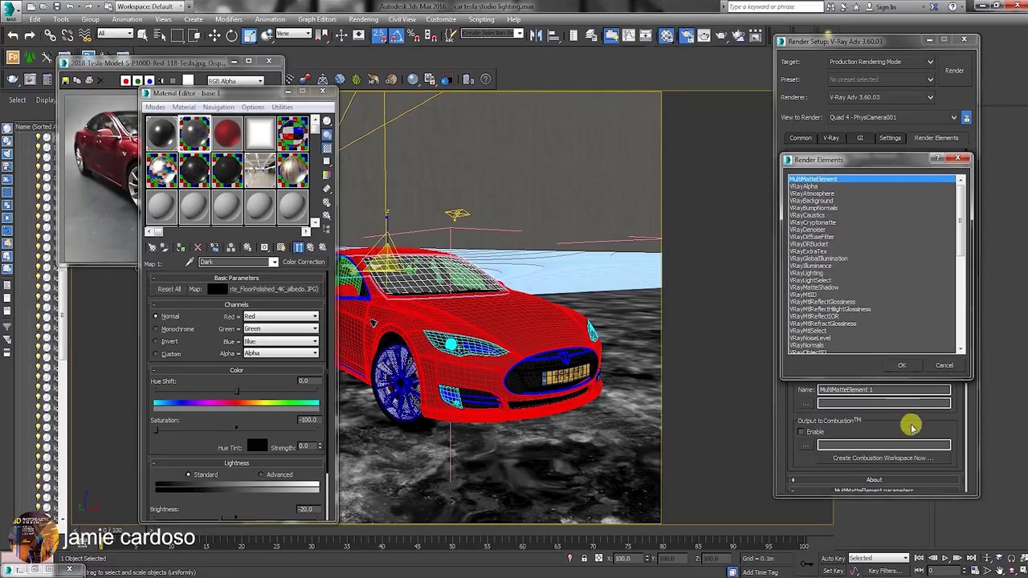
click(901, 366)
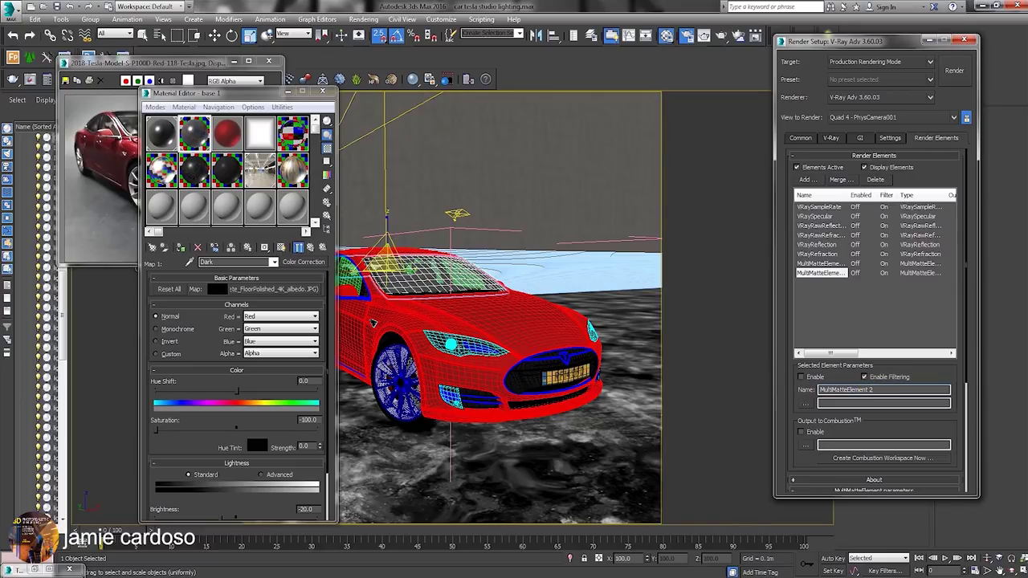
- Set the IDs of MultiMatteElement 2 to 4 for RBuf, 5 for GBuf and 6 for BBuf
scroll(783, 370, down, 2)
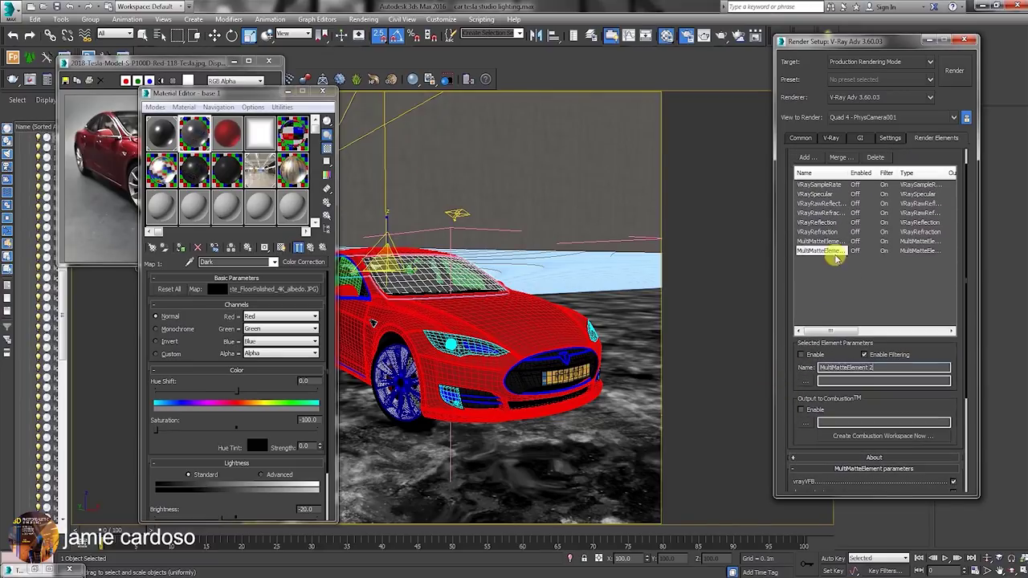
drag(783, 381, 776, 172)
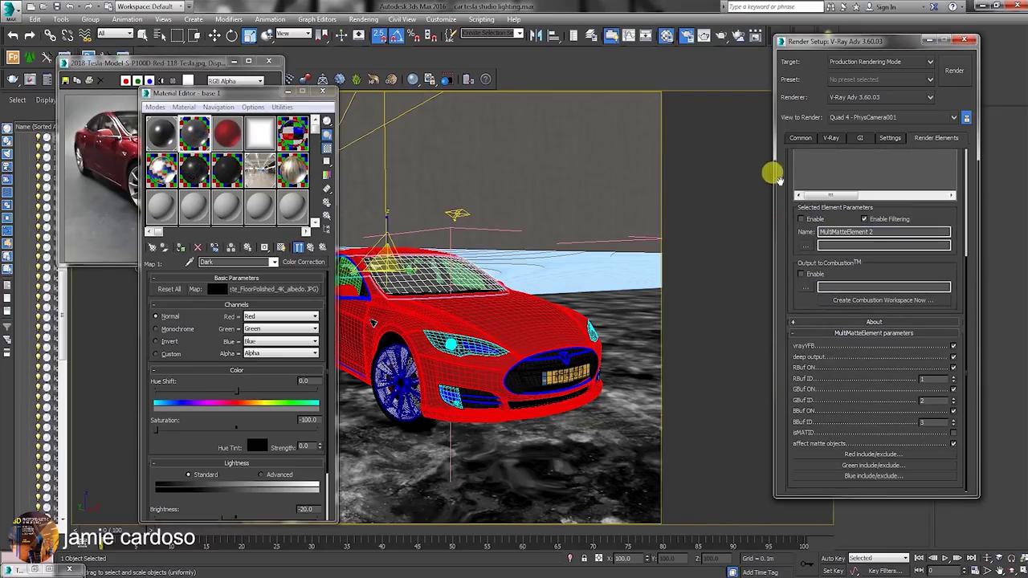
drag(930, 381, 865, 373)
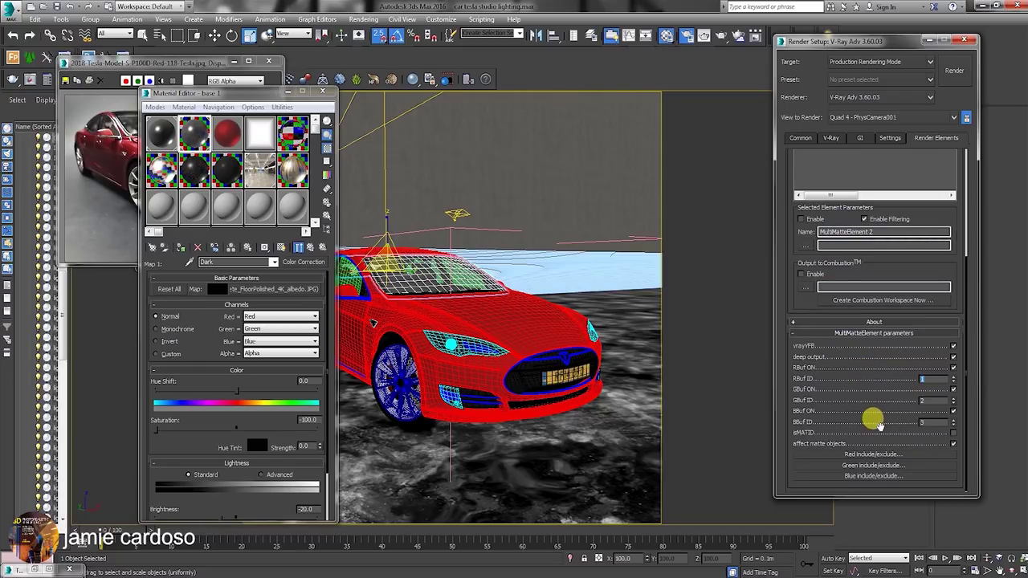
text(5)
drag(929, 421, 865, 421)
text(6)
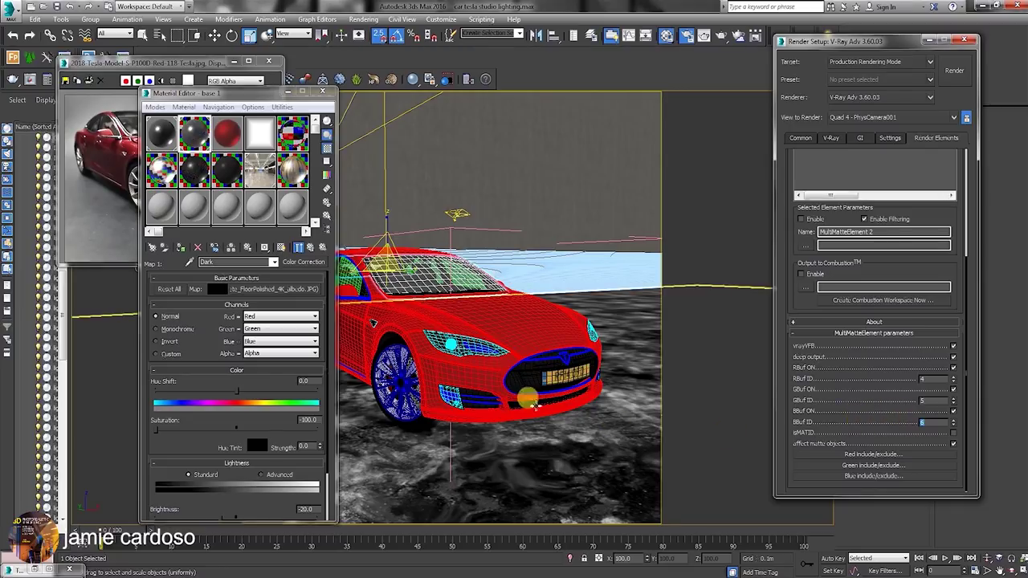
- Select the car's front wheel group and open it recursively so its individual parts can be selected
click(489, 367)
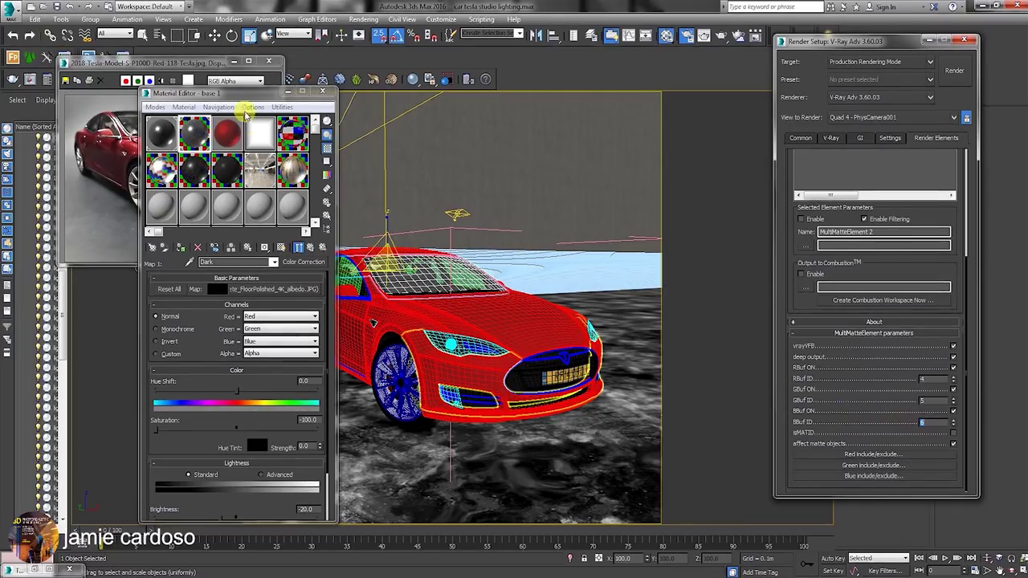
drag(239, 94, 209, 89)
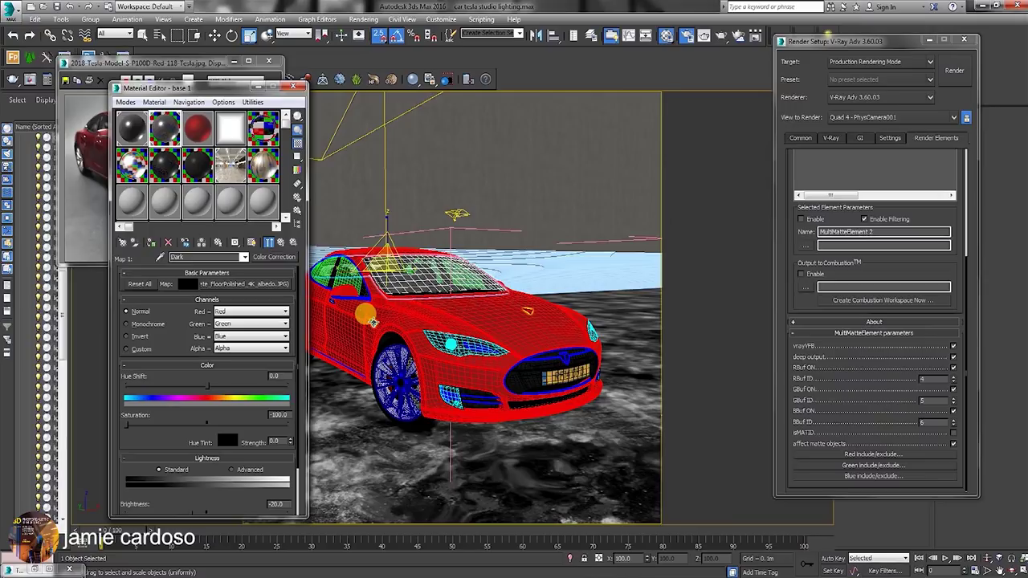
click(391, 363)
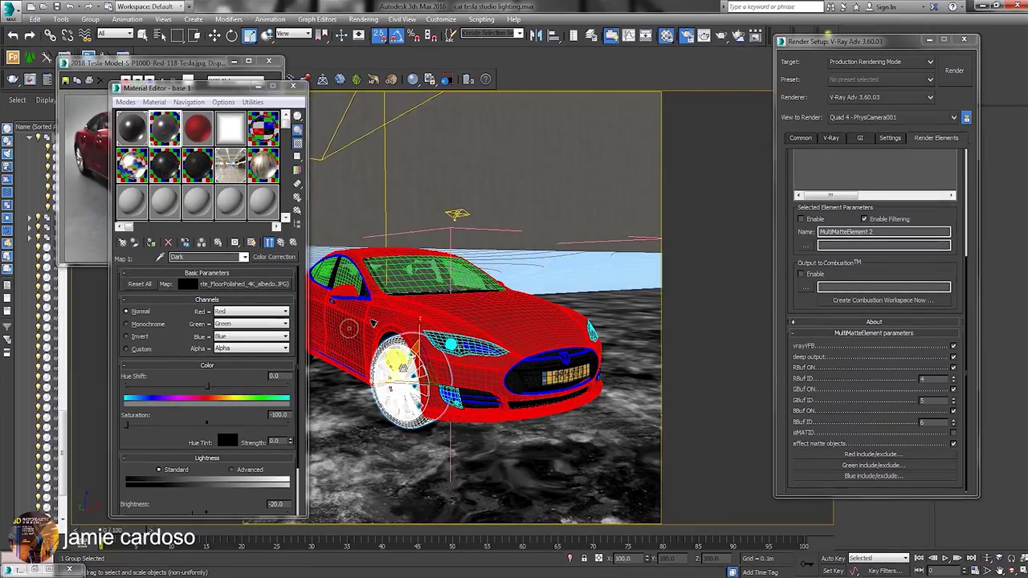
click(207, 143)
click(90, 19)
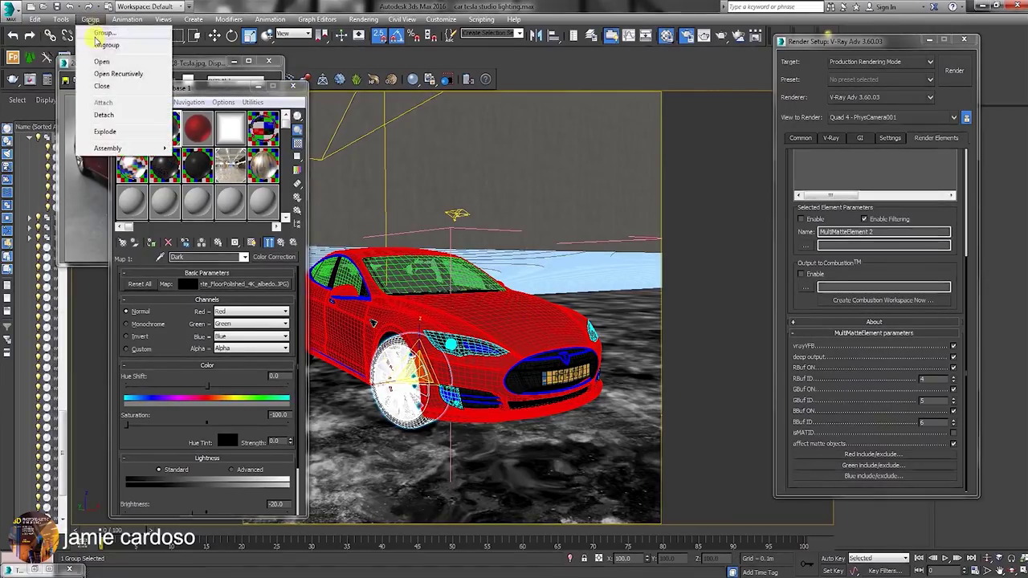
click(109, 74)
- Check the G-Buffer Object ID of the front wheel's rim in its object properties, leaving them without changes
click(389, 357)
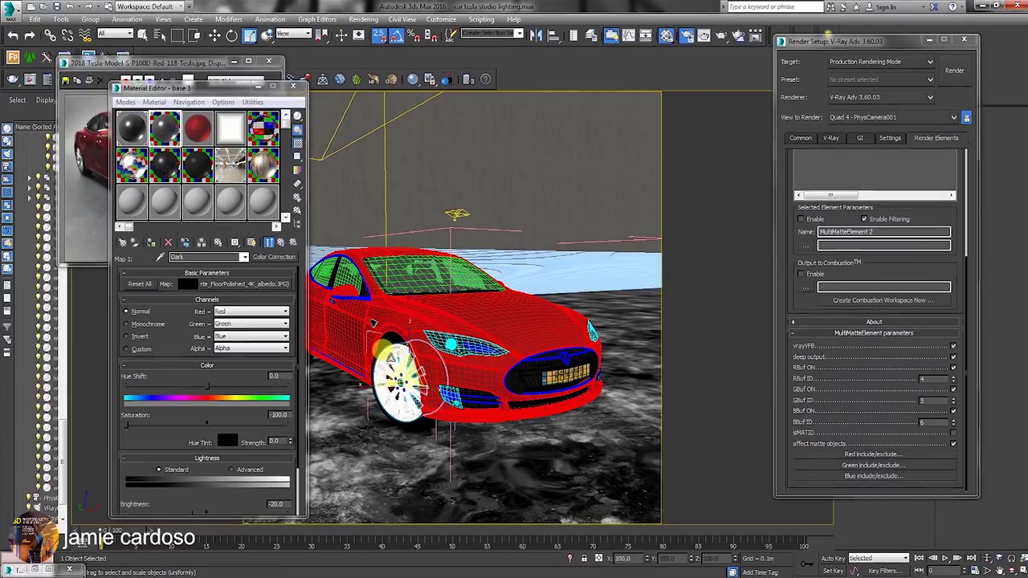
right_click(390, 353)
click(417, 431)
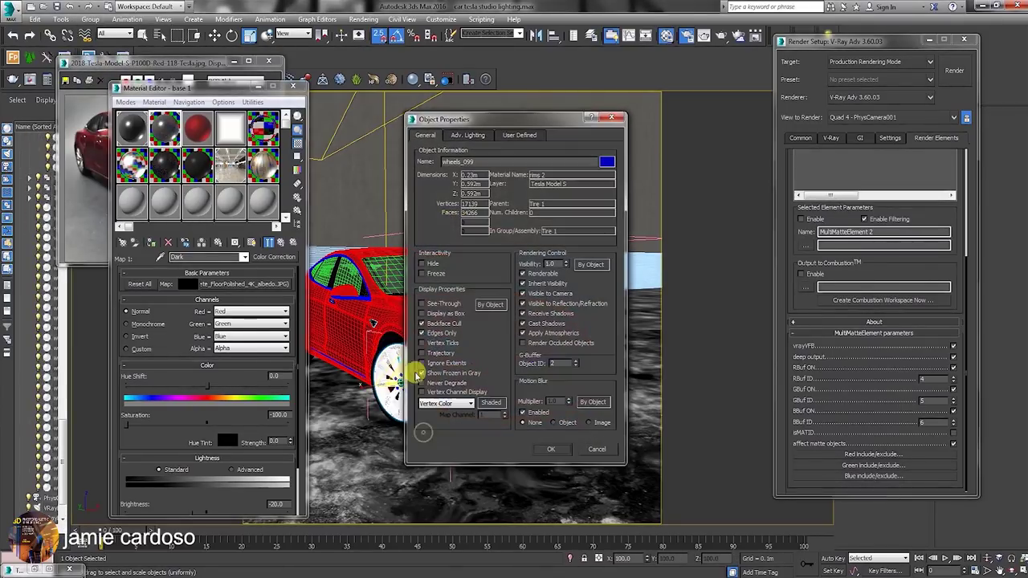
click(594, 447)
click(367, 312)
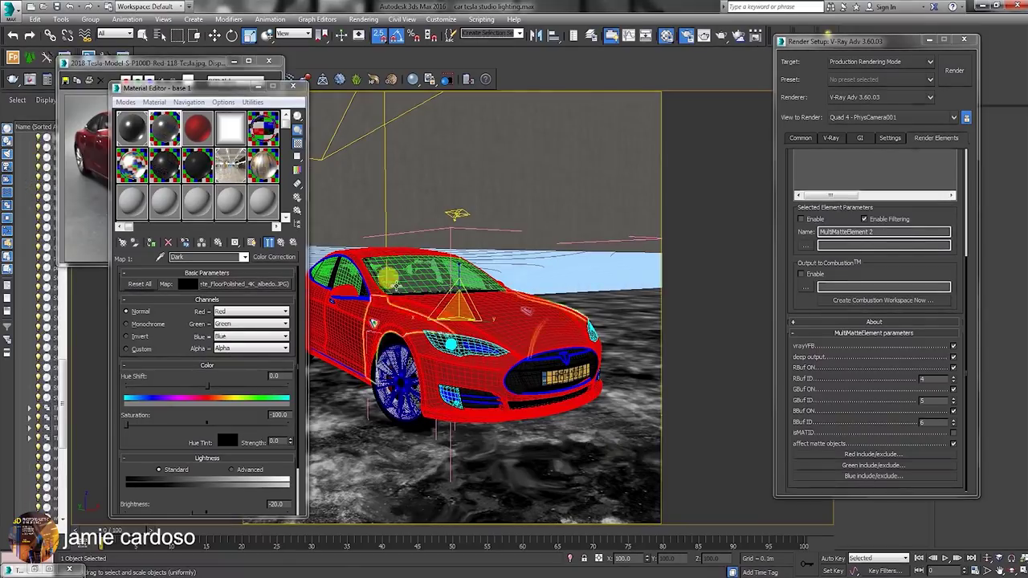
click(375, 241)
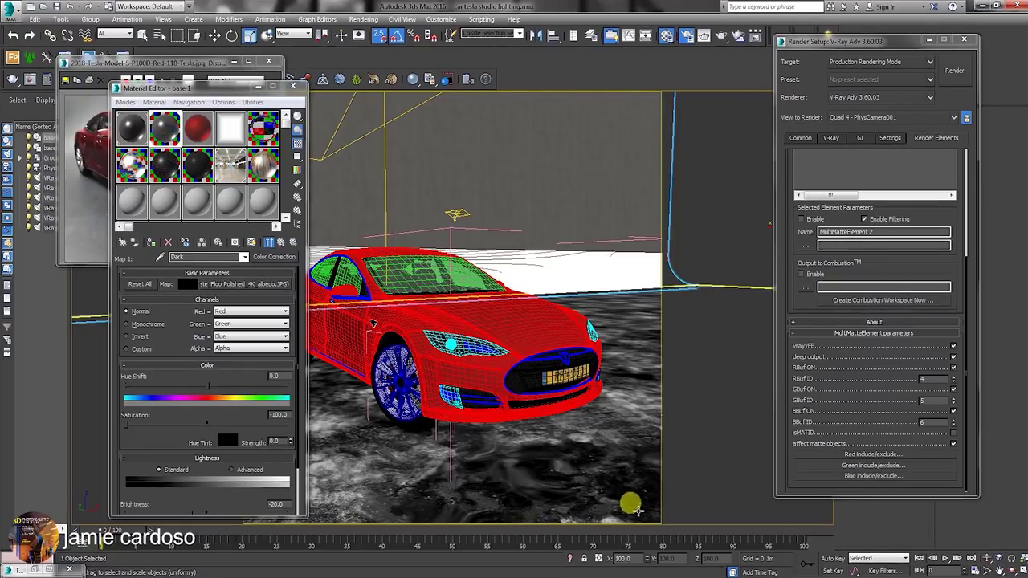
click(572, 441)
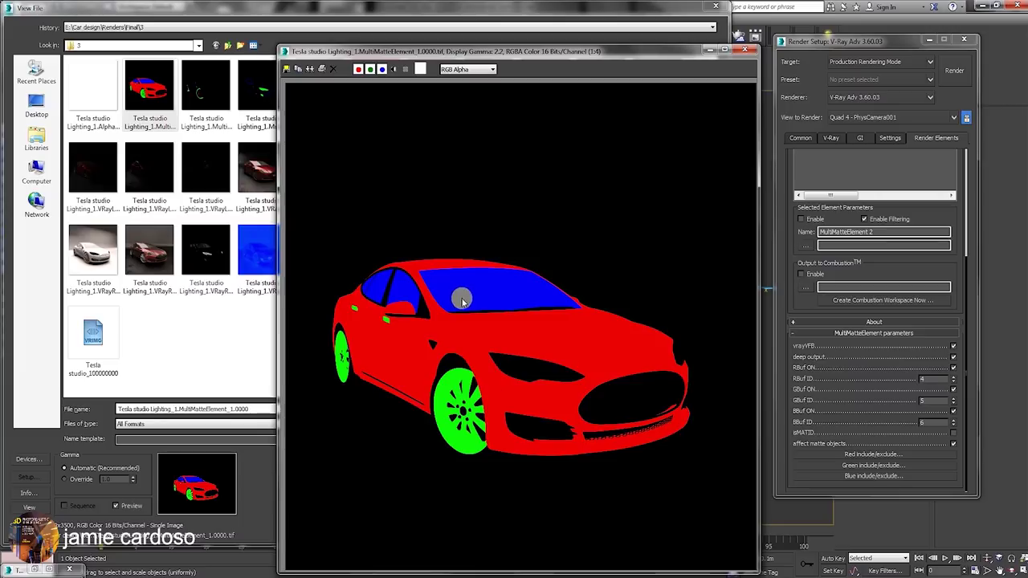
- View the saved MultiMatteElement_2, MultiMatteElement_4 and MultiMatteElement_5 renders one by one, closing each preview
click(740, 50)
click(195, 87)
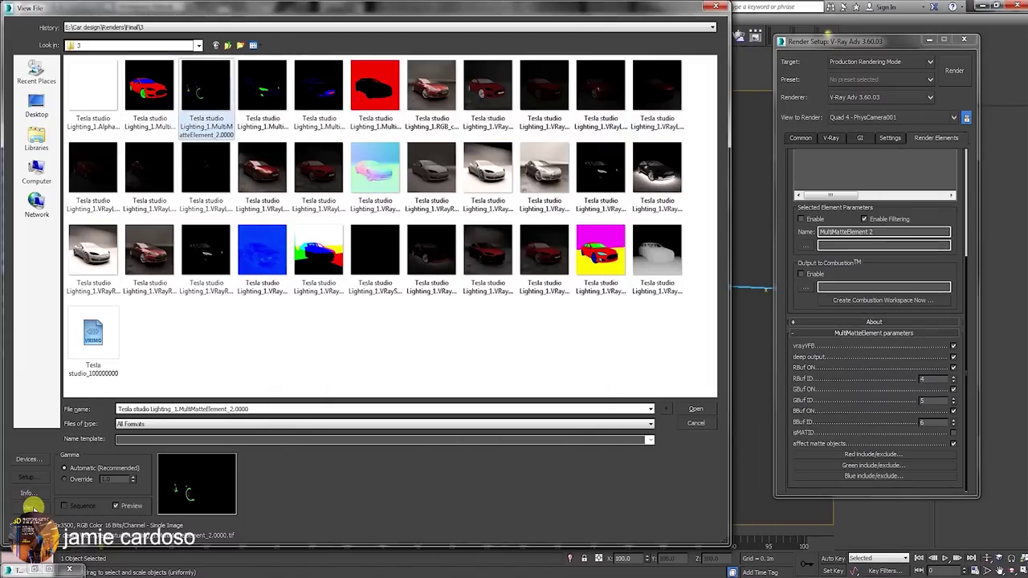
click(29, 506)
click(744, 50)
click(319, 76)
click(29, 507)
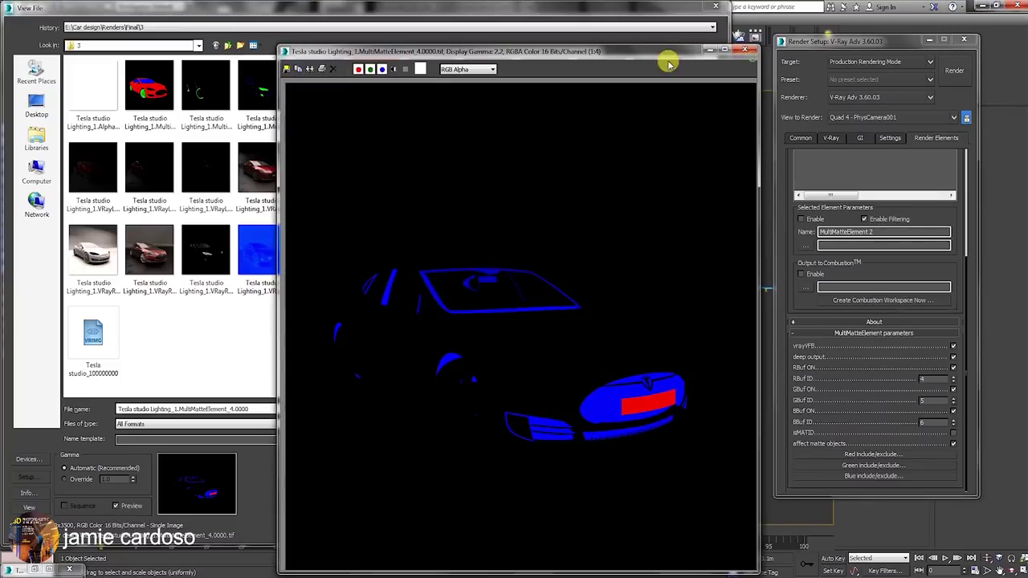
click(747, 50)
click(368, 81)
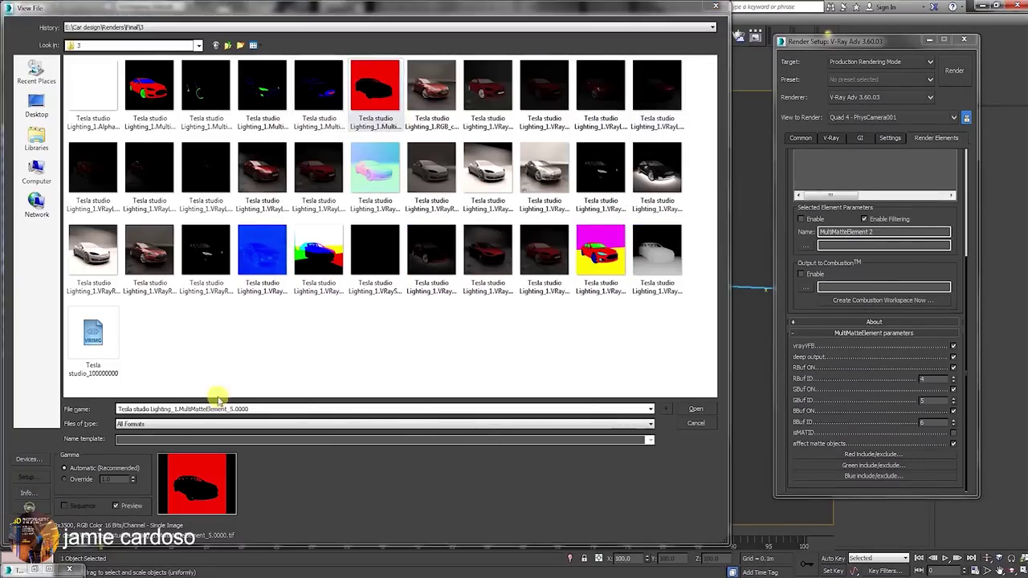
double_click(375, 84)
click(747, 51)
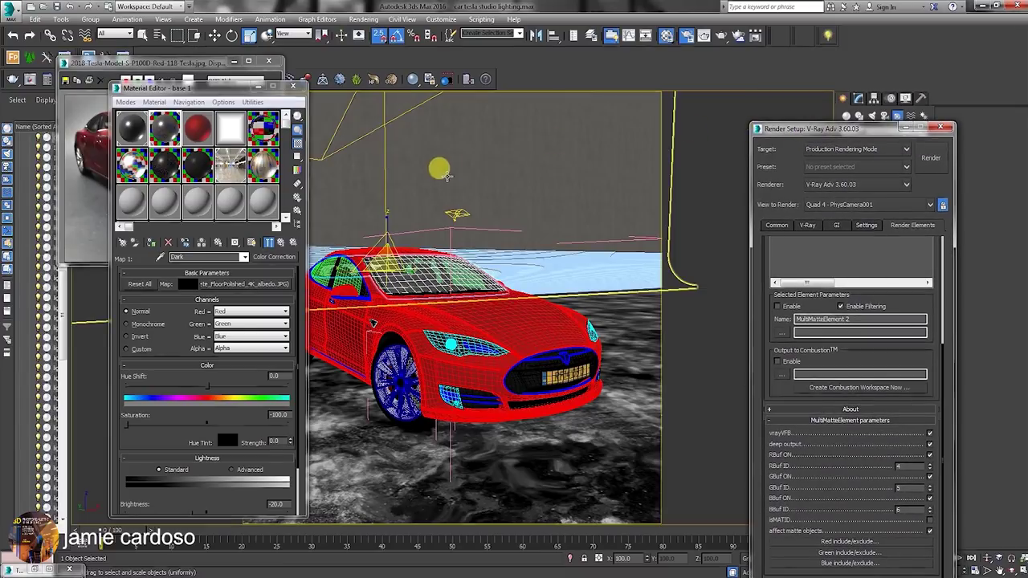
click(381, 125)
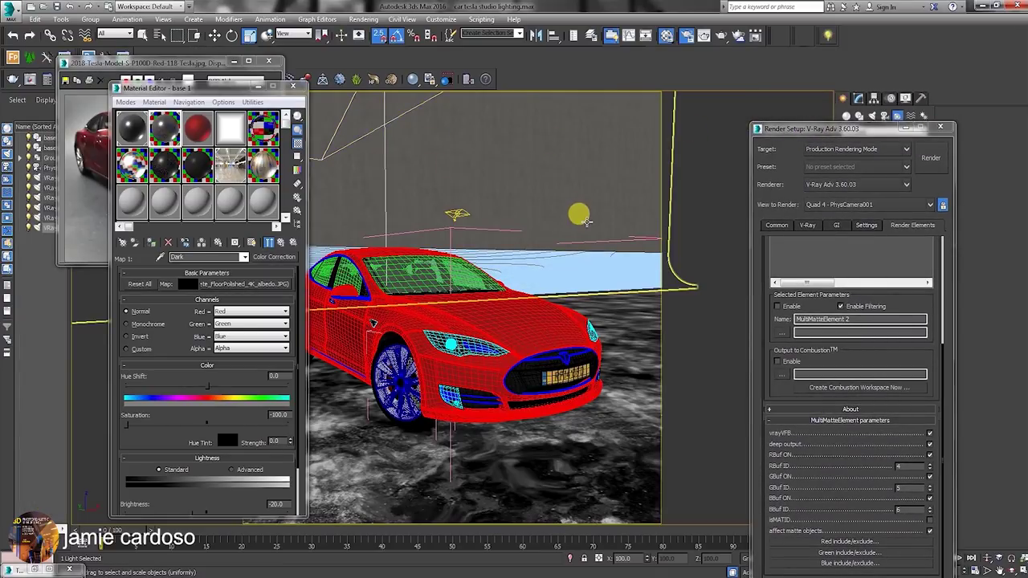
drag(757, 249, 759, 541)
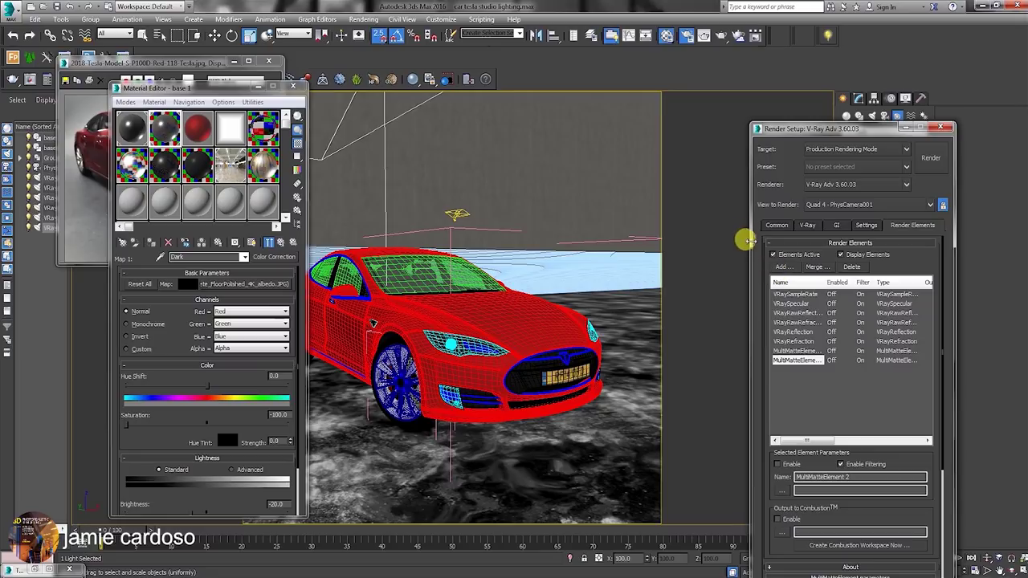
drag(786, 135, 730, 79)
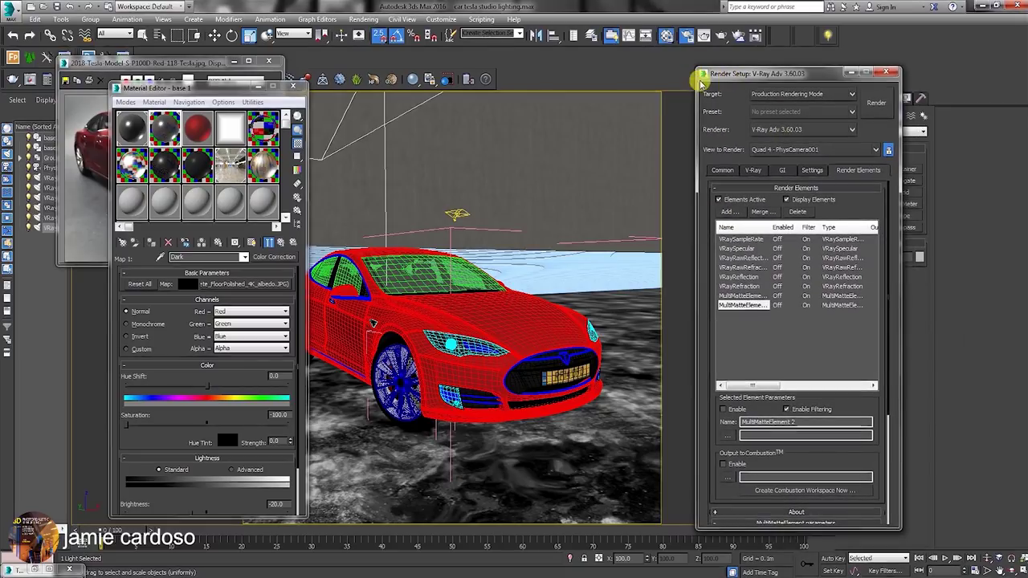
drag(231, 90, 207, 80)
click(472, 310)
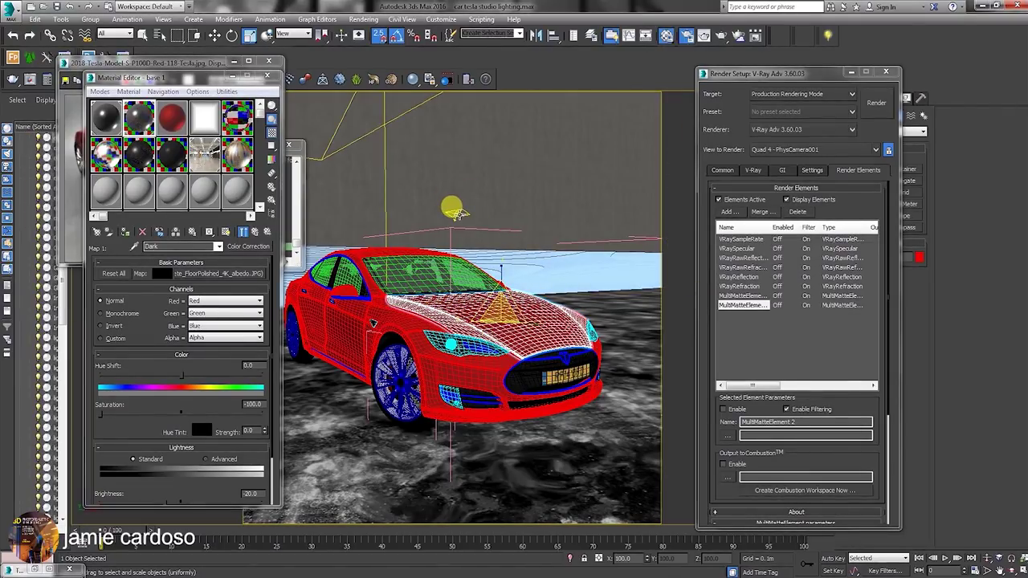
drag(779, 75, 807, 69)
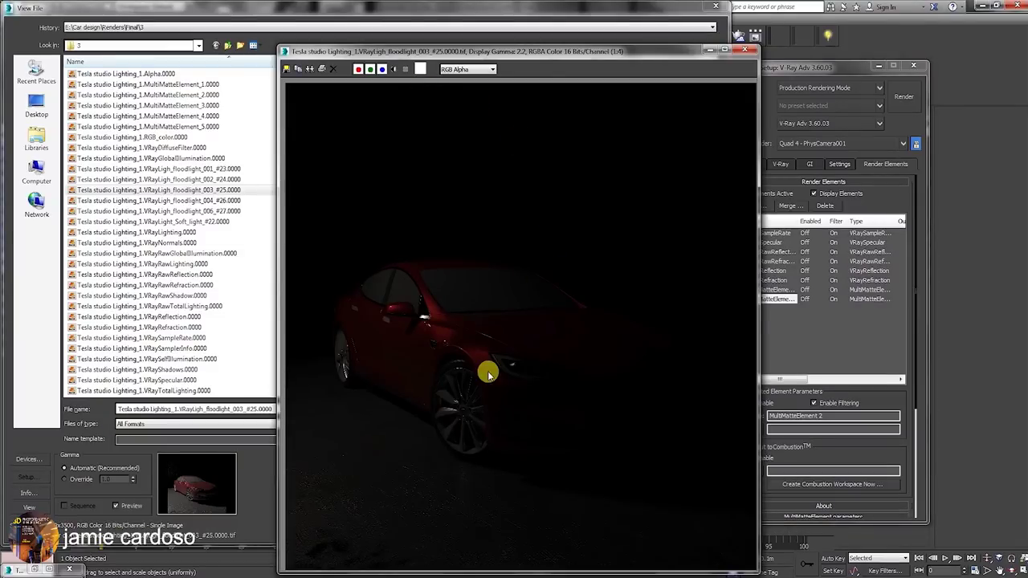
- Close the floodlight render preview and the file viewer, and add a VRayLightSelect element to the render elements
click(744, 49)
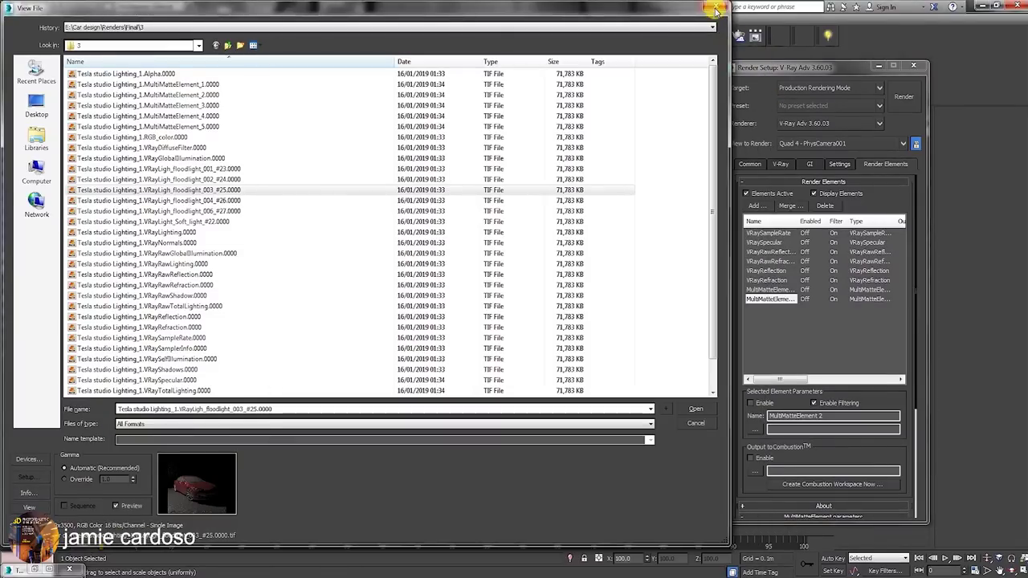
click(715, 5)
click(758, 205)
click(767, 306)
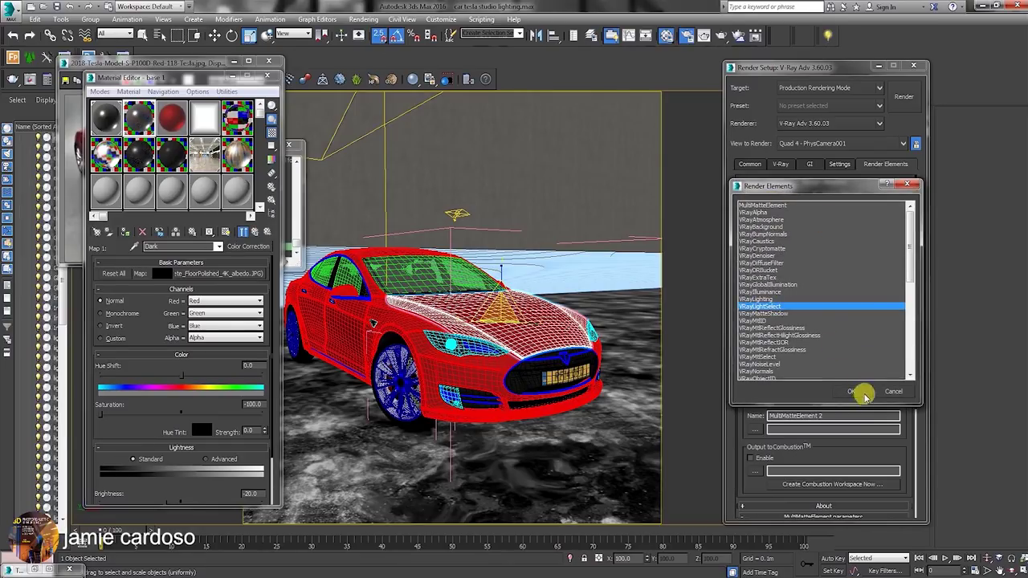
click(854, 391)
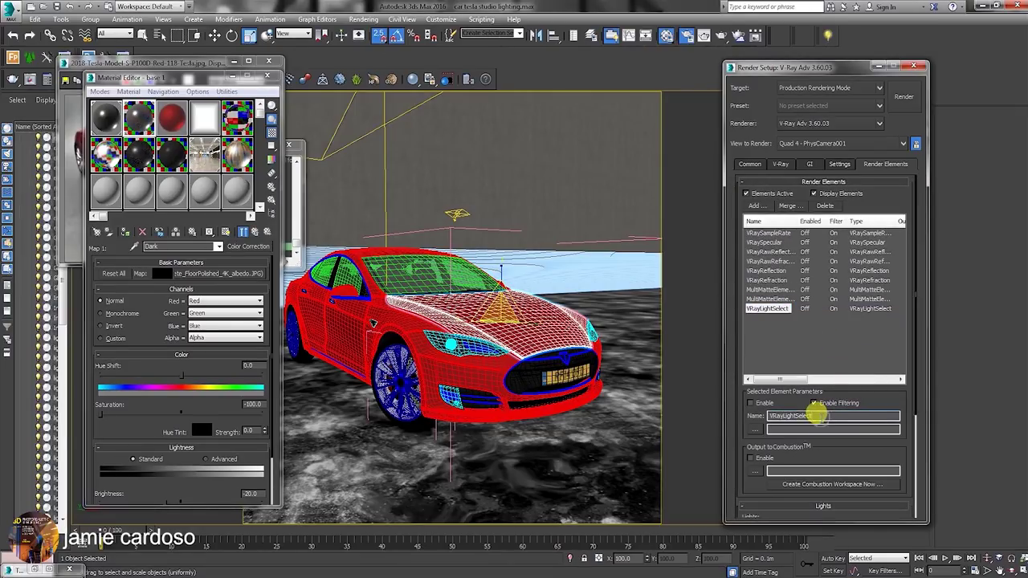
- Copy the name of the floodlight above the car and rename the VRayLightSelect element VRayLigh_floodlight 006
click(455, 212)
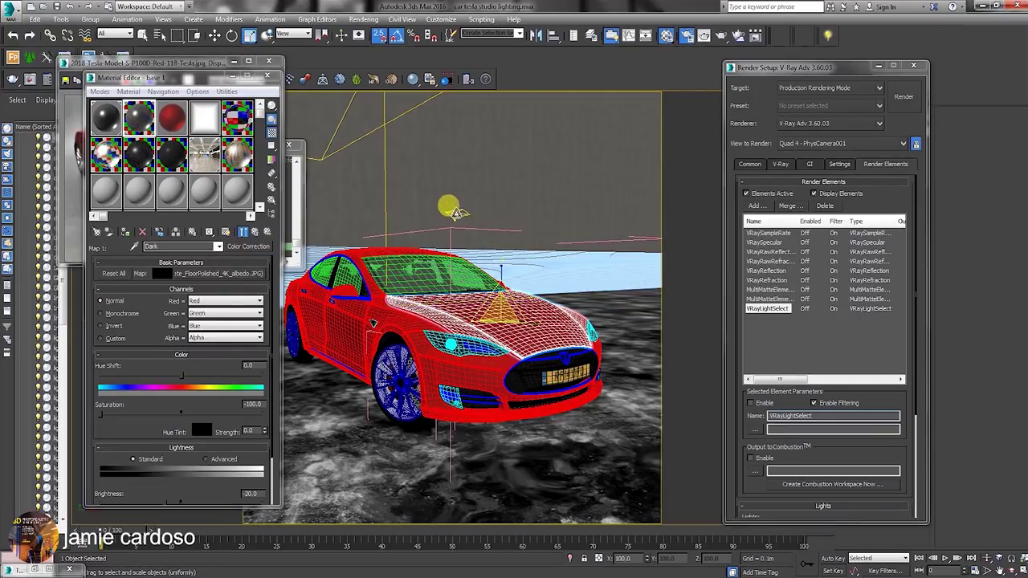
click(455, 213)
drag(794, 69, 571, 71)
double_click(861, 256)
right_click(864, 257)
click(757, 296)
click(585, 410)
double_click(558, 411)
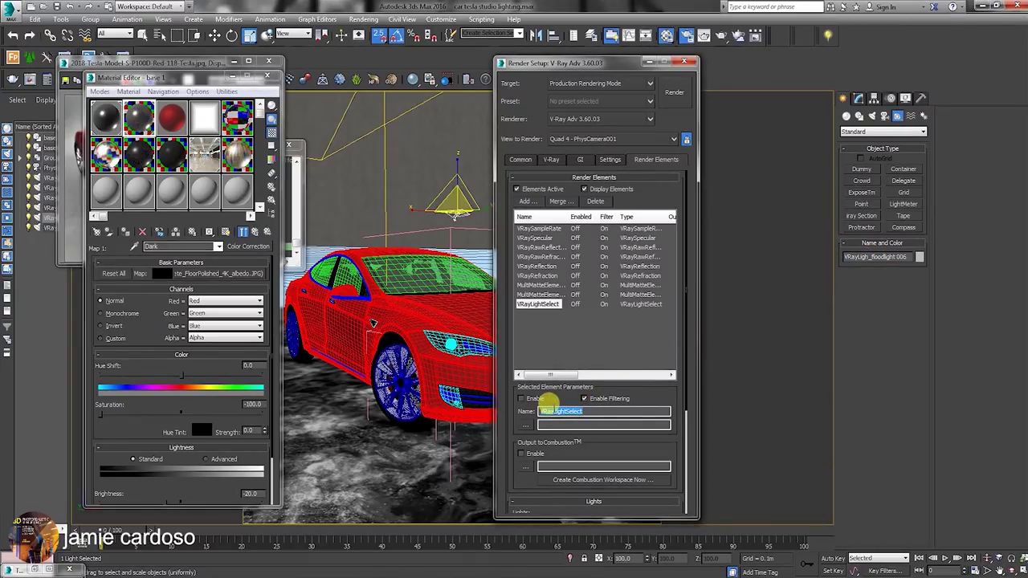
right_click(552, 411)
click(438, 458)
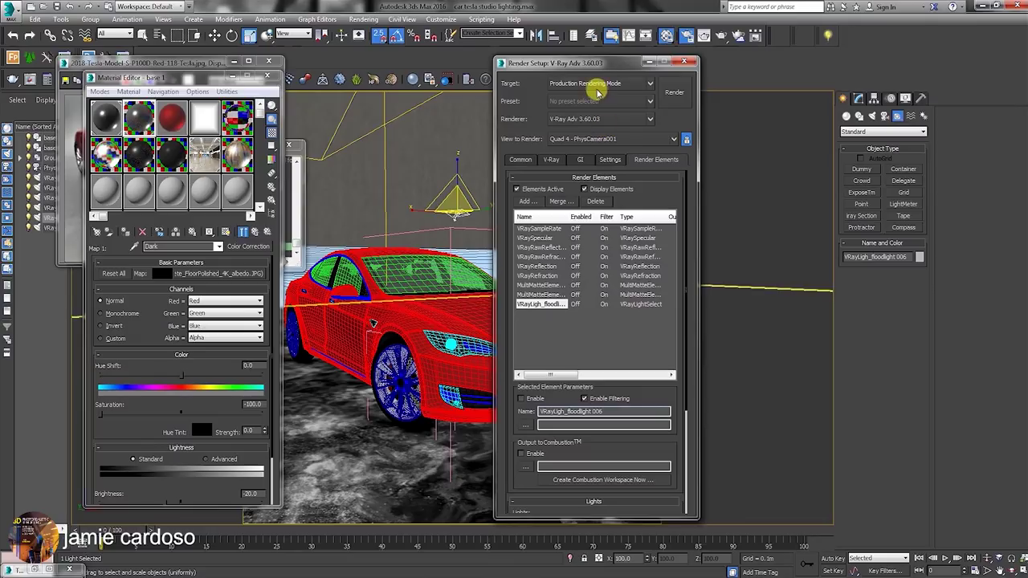
- Add the floodlight above the car to the Lights list of the VRayLigh_floodlight 006 element
drag(591, 62, 730, 36)
drag(635, 409, 672, 200)
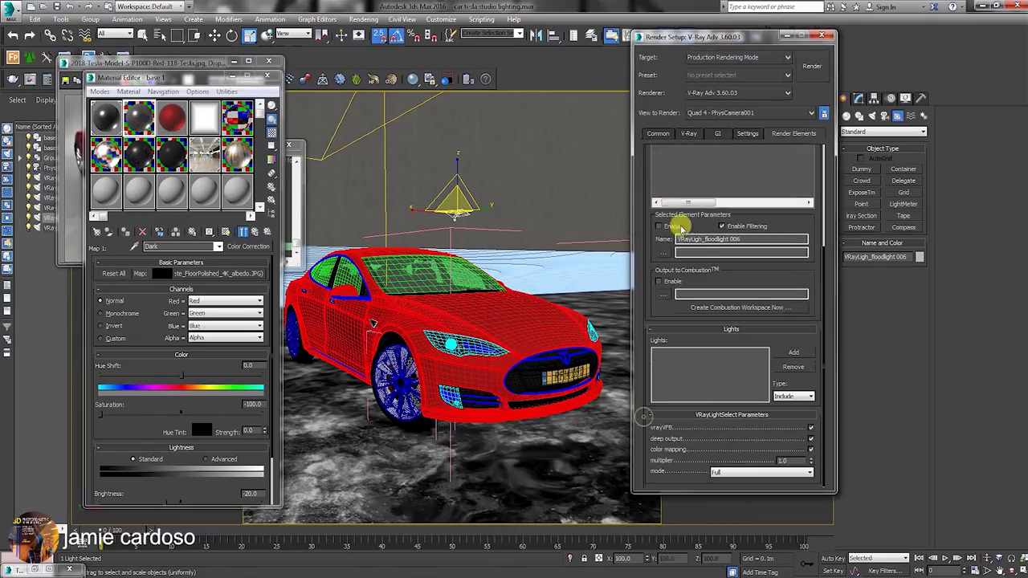
click(794, 354)
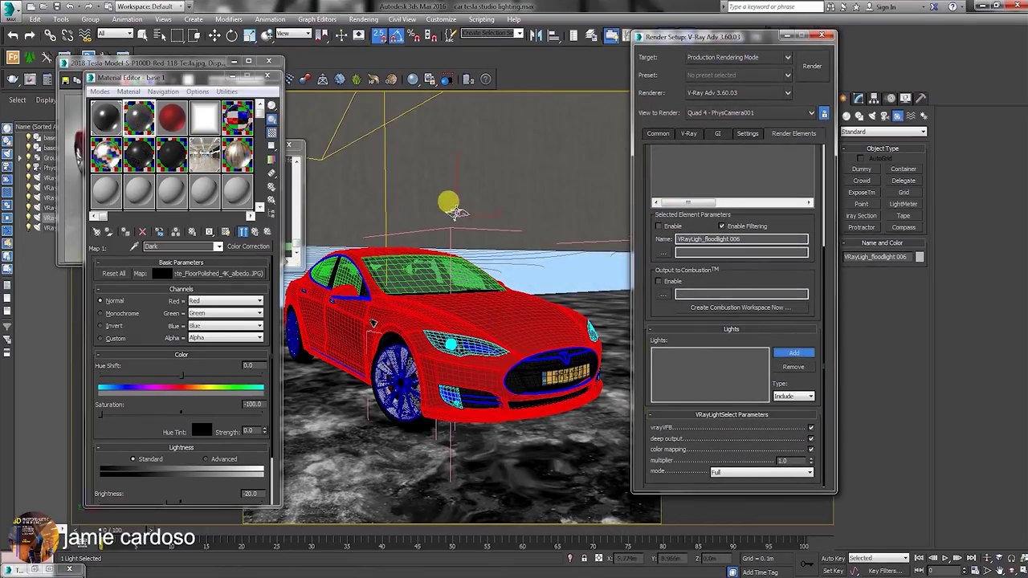
click(451, 199)
click(698, 353)
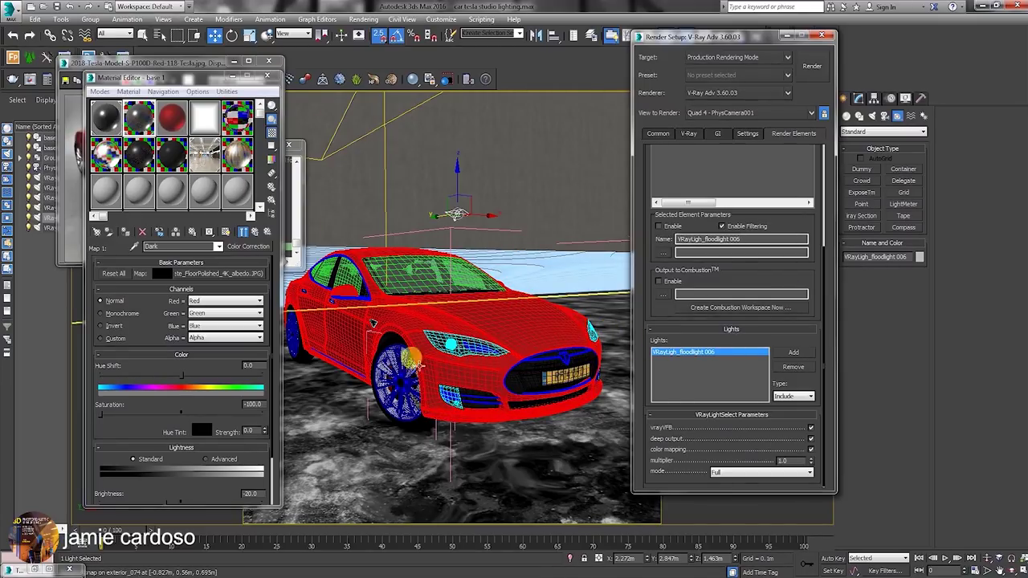
- Examine the included lights and the VRayLightSelect parameters of the VRayLigh_floodlight 006 element
drag(757, 41, 738, 175)
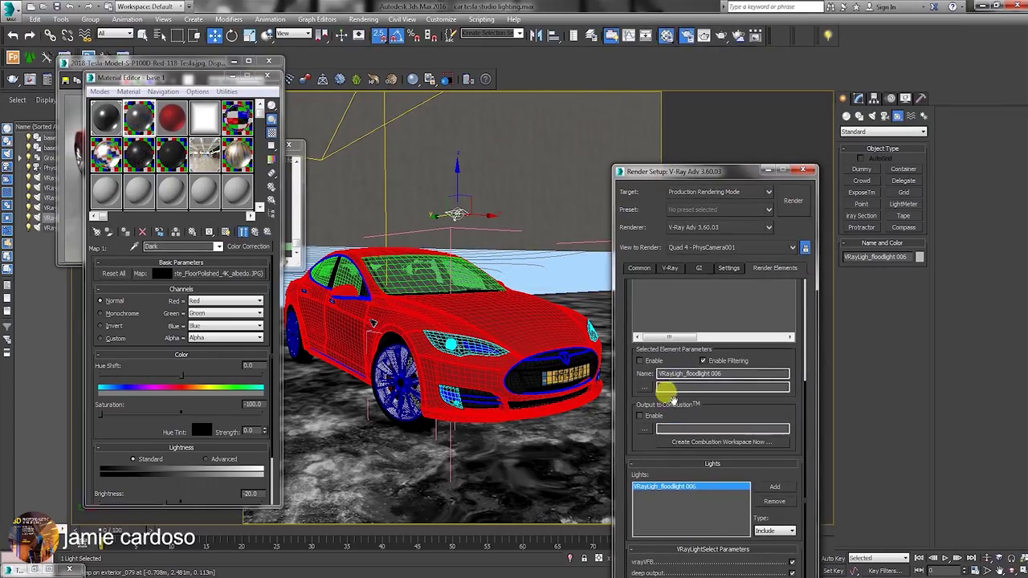
drag(684, 172, 686, 44)
drag(623, 397, 623, 464)
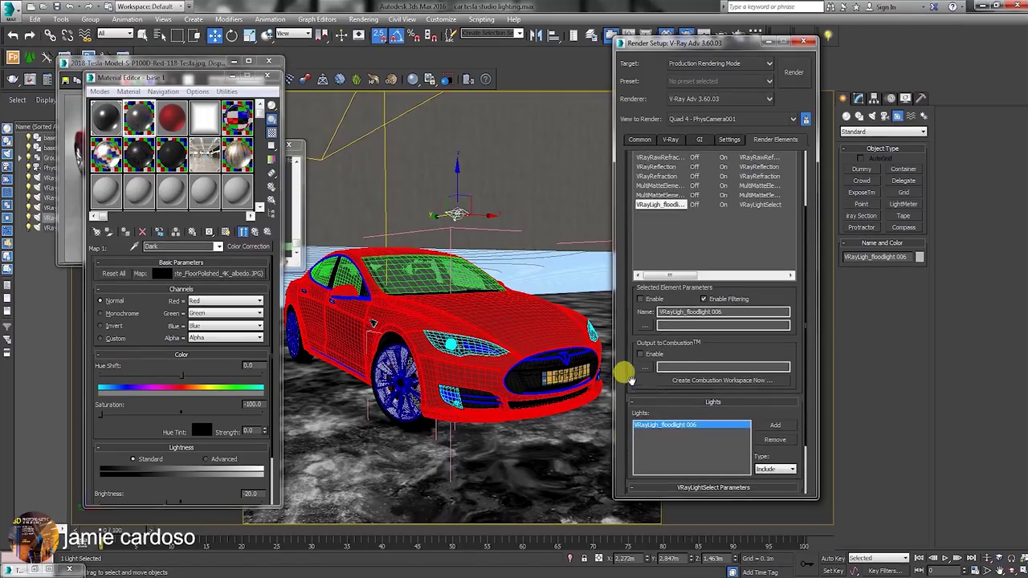
drag(630, 379, 633, 311)
click(702, 363)
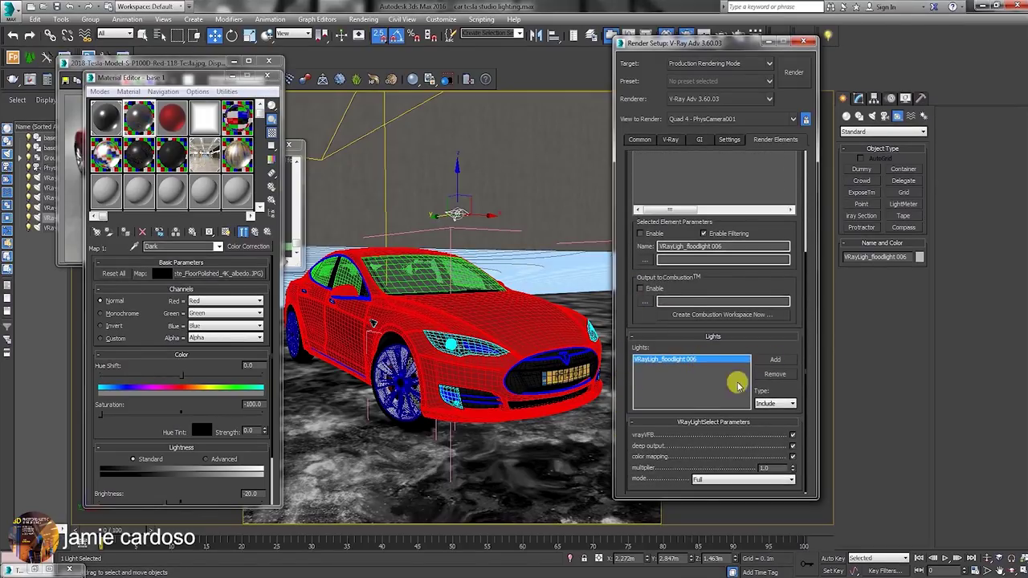
click(384, 170)
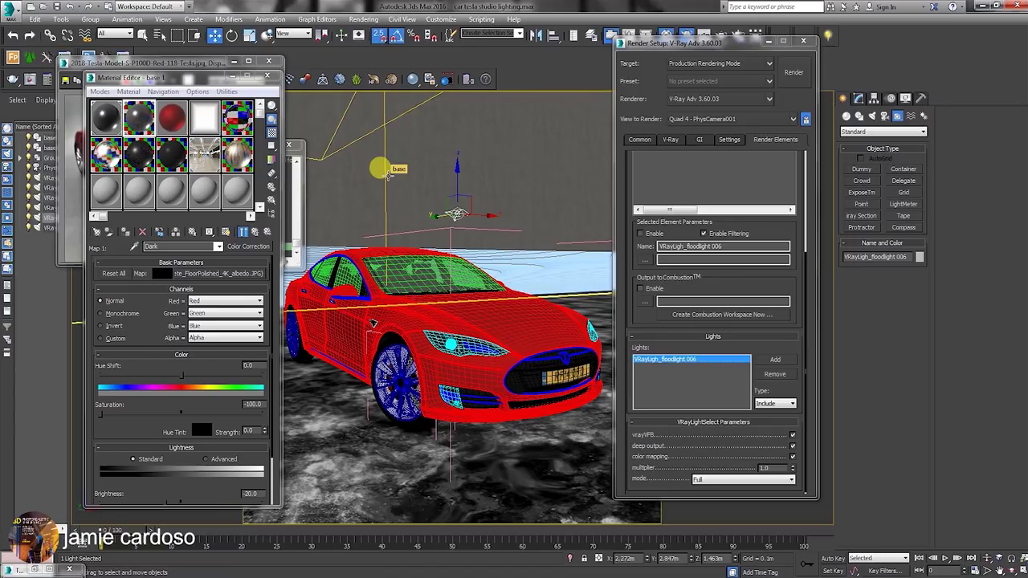
click(686, 363)
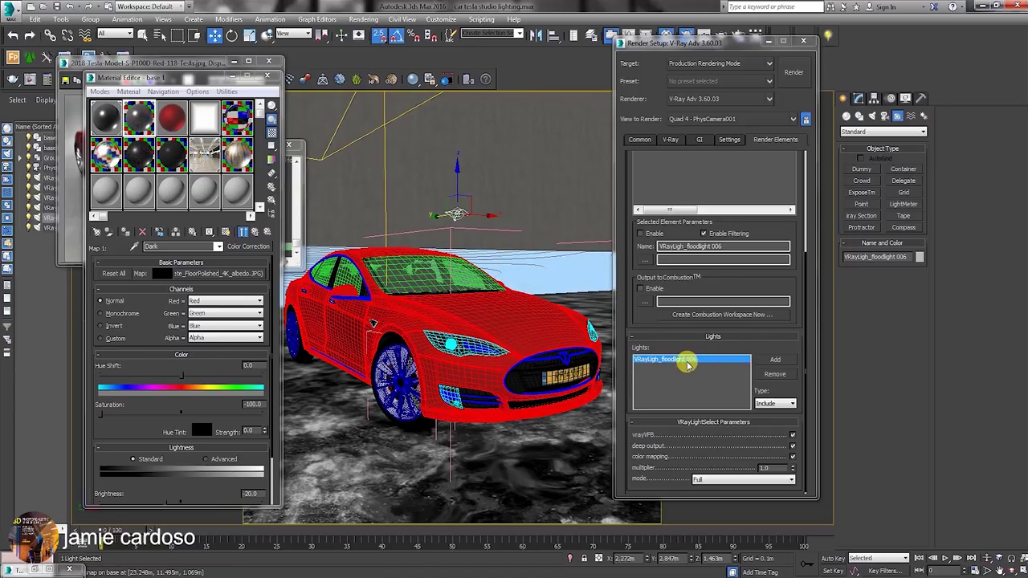
click(691, 366)
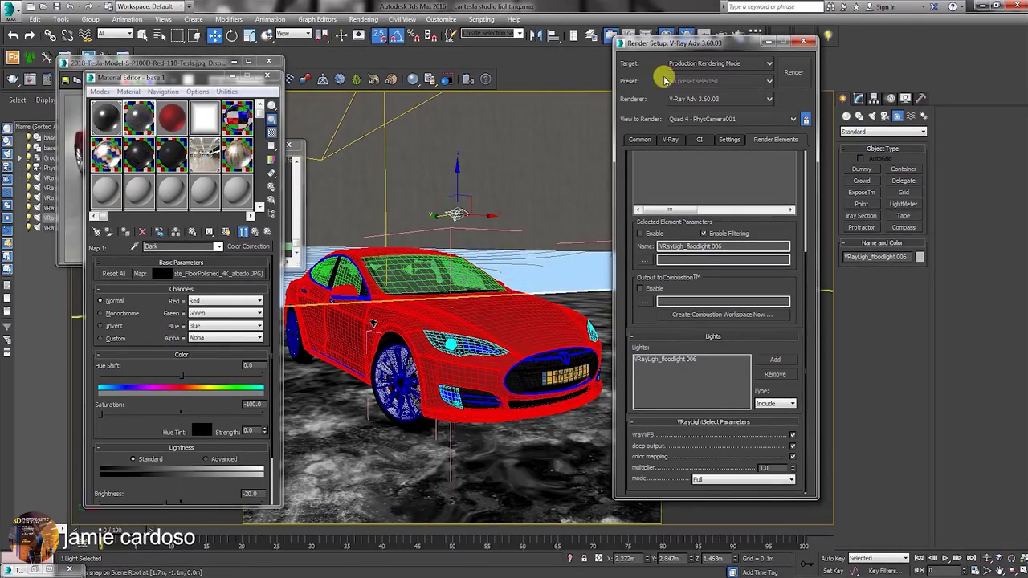
- Create VRayLightSelect elements for all lights in the scene with the auto RE VrayLightSelect script
drag(662, 42, 650, 99)
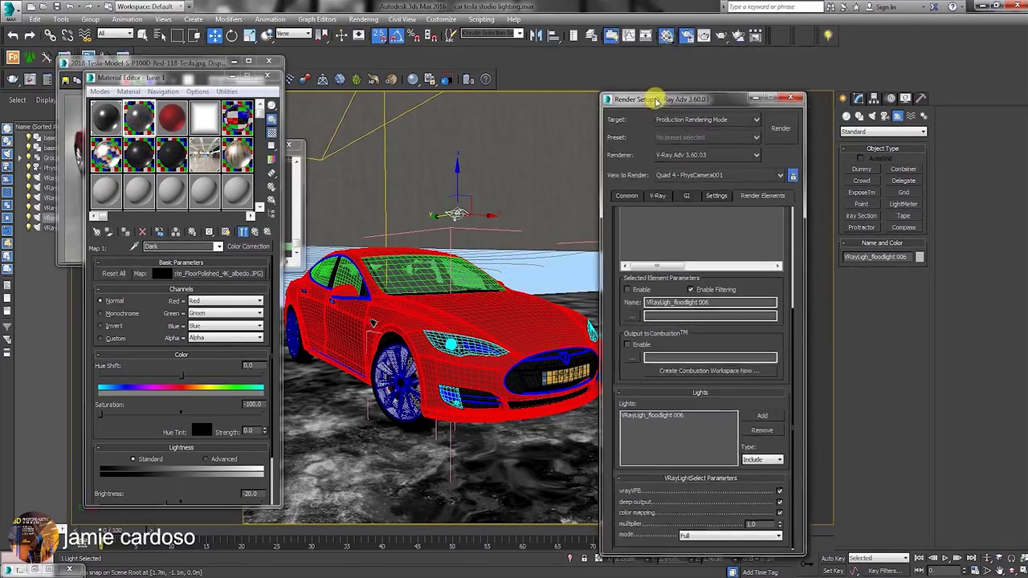
click(829, 37)
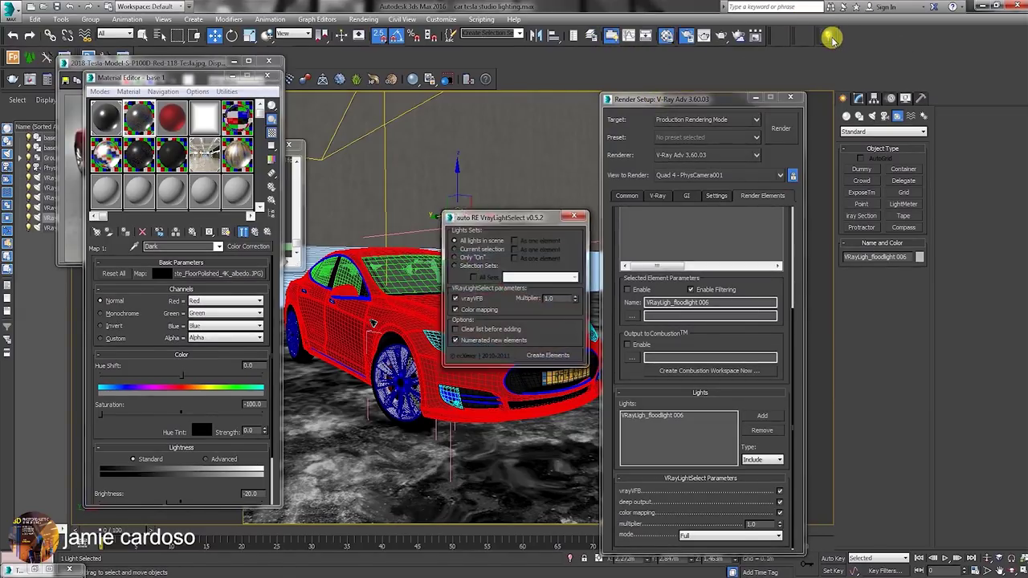
drag(505, 225, 663, 165)
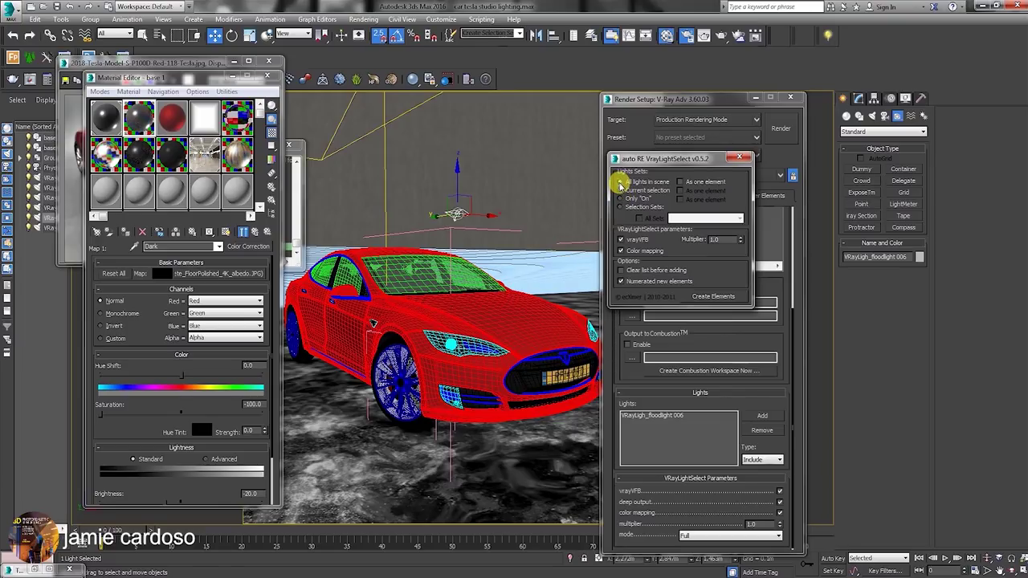
drag(672, 160, 487, 69)
click(523, 204)
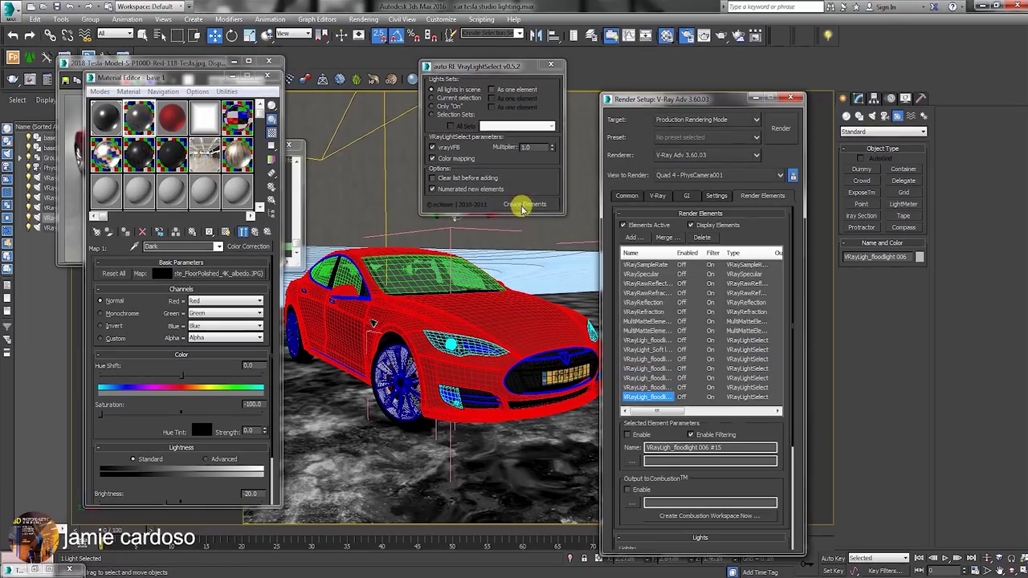
- Widen the Name column of the render elements, compare the soft light's name with its element, and close the light-select script
drag(674, 253, 722, 253)
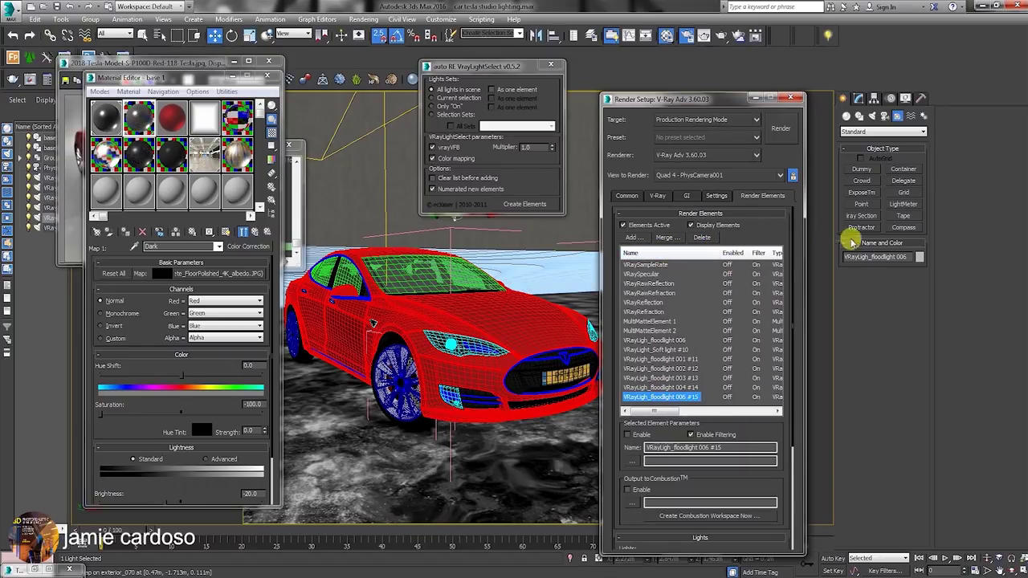
click(383, 116)
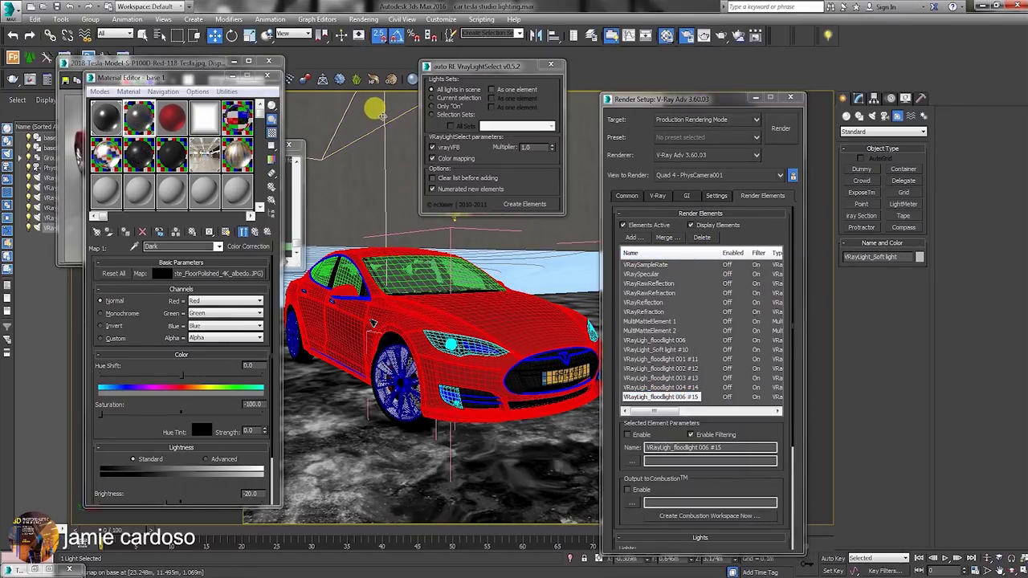
double_click(893, 256)
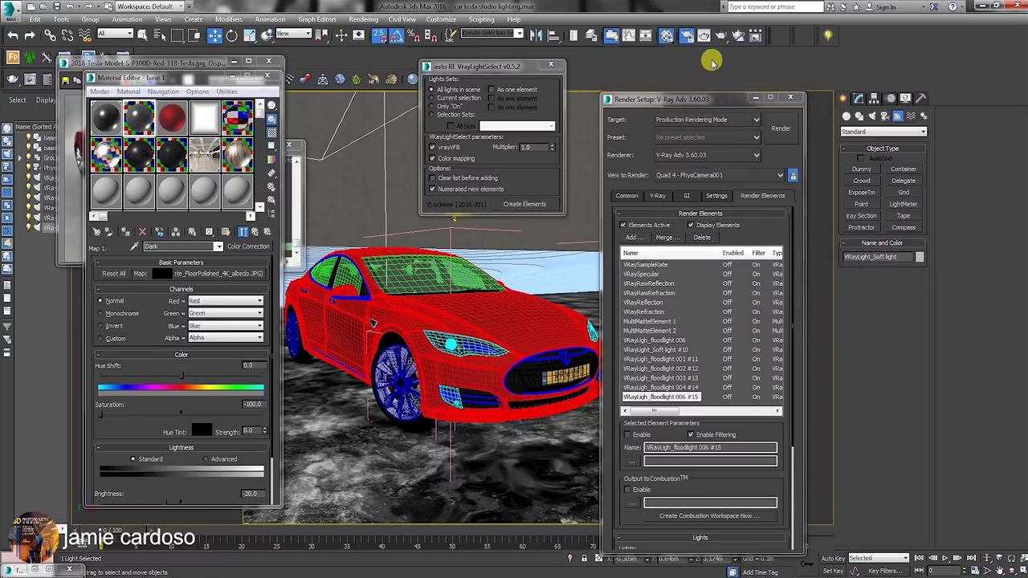
drag(721, 107, 712, 78)
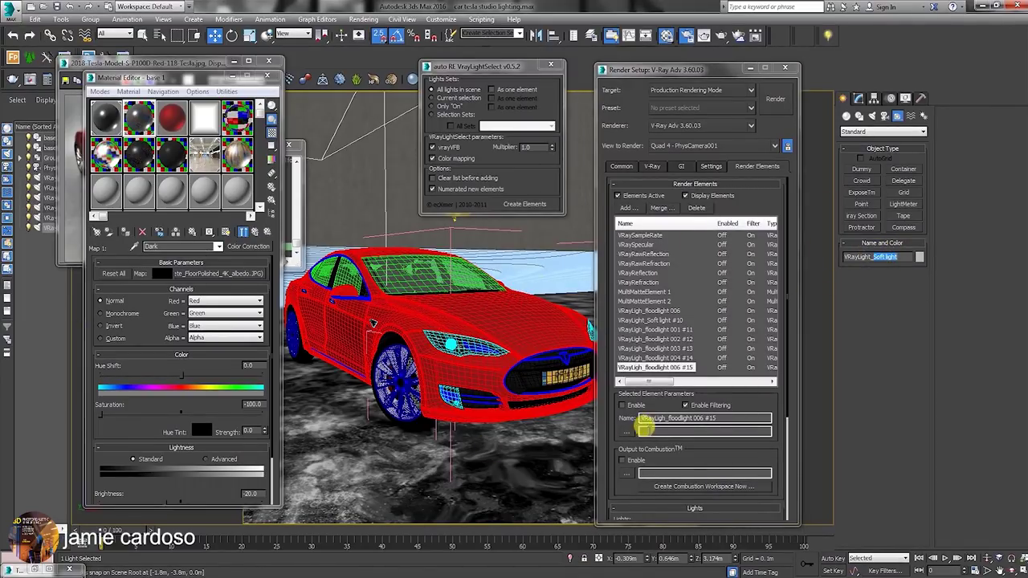
click(550, 63)
- Set the render output size to 3500 × 3500 pixels
drag(197, 77, 343, 62)
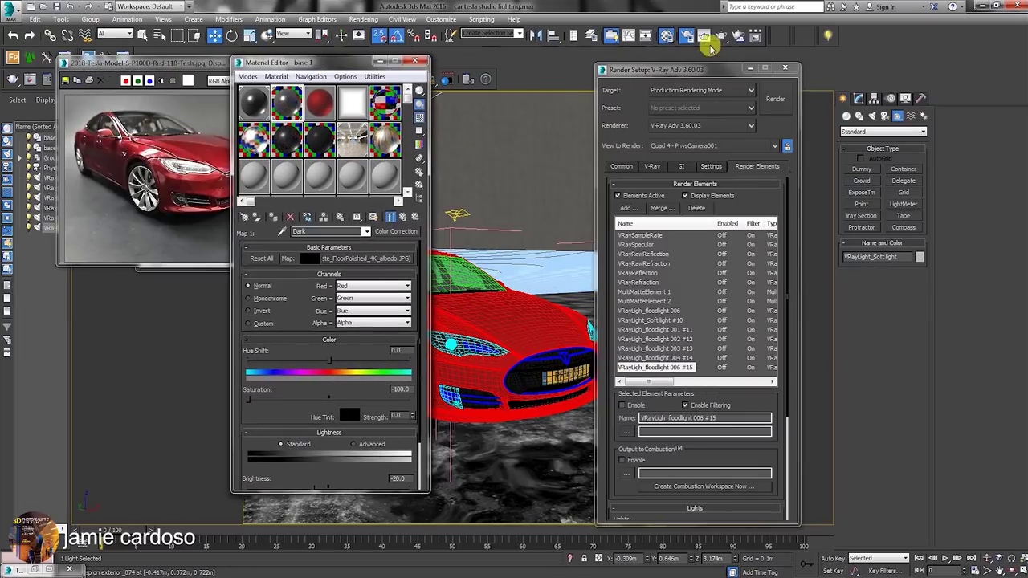
drag(710, 73, 596, 98)
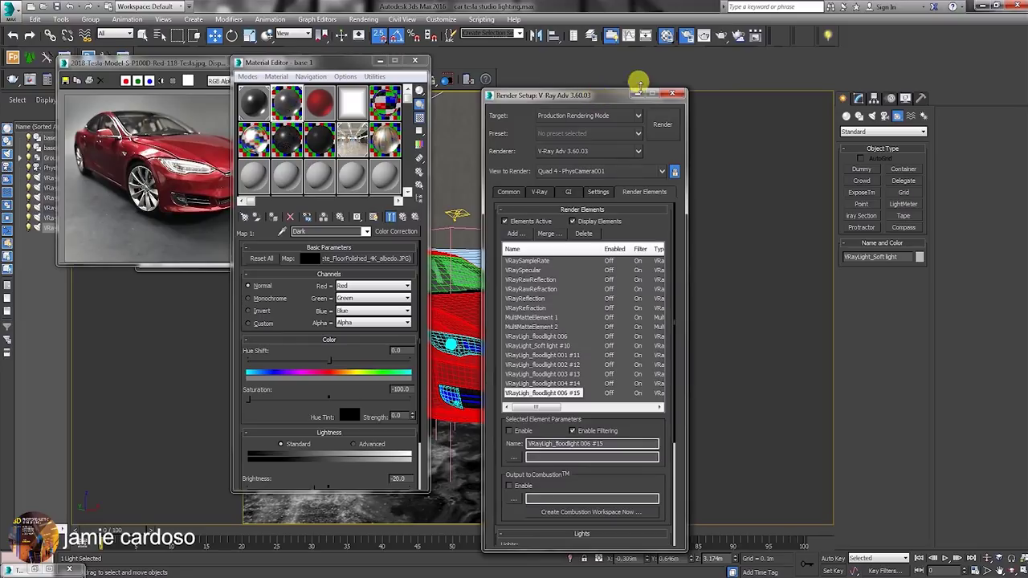
click(511, 192)
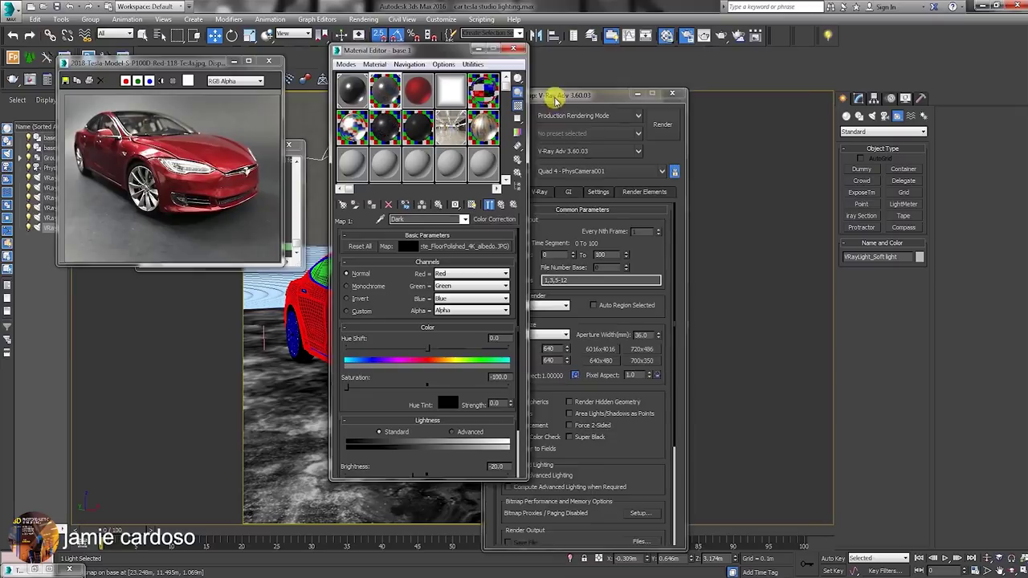
drag(551, 95, 695, 82)
text(3500)
key(Return)
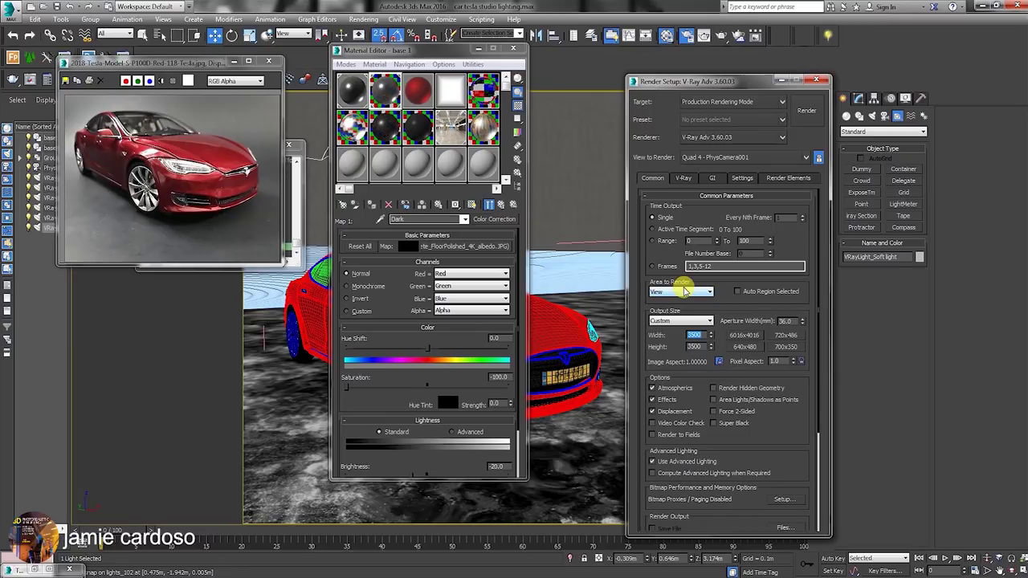
- Enable the V-Ray raw image file and save it as tesla studio lighting in .vrimg format with 32-bit output and Deep EXR on
click(681, 179)
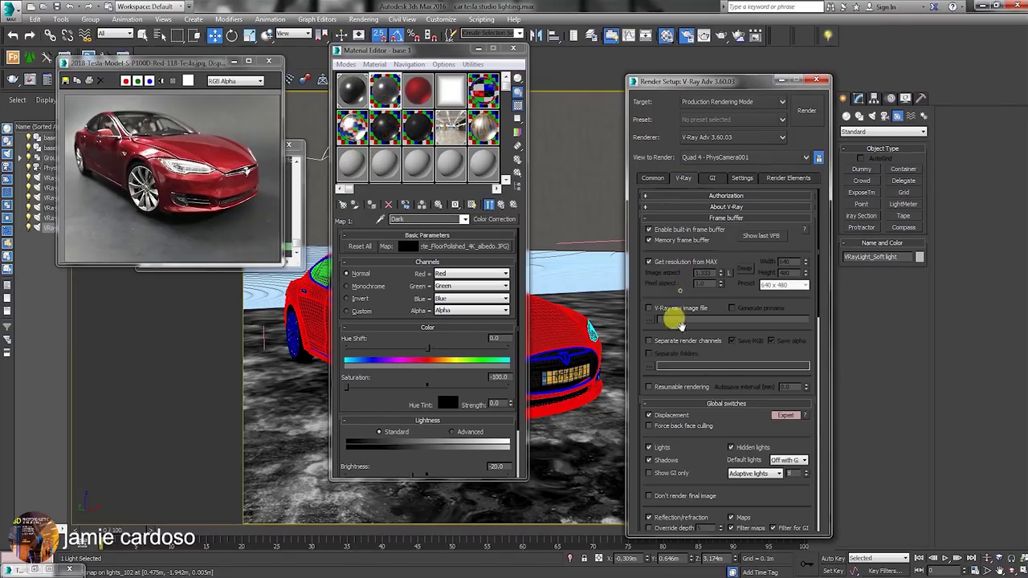
click(648, 309)
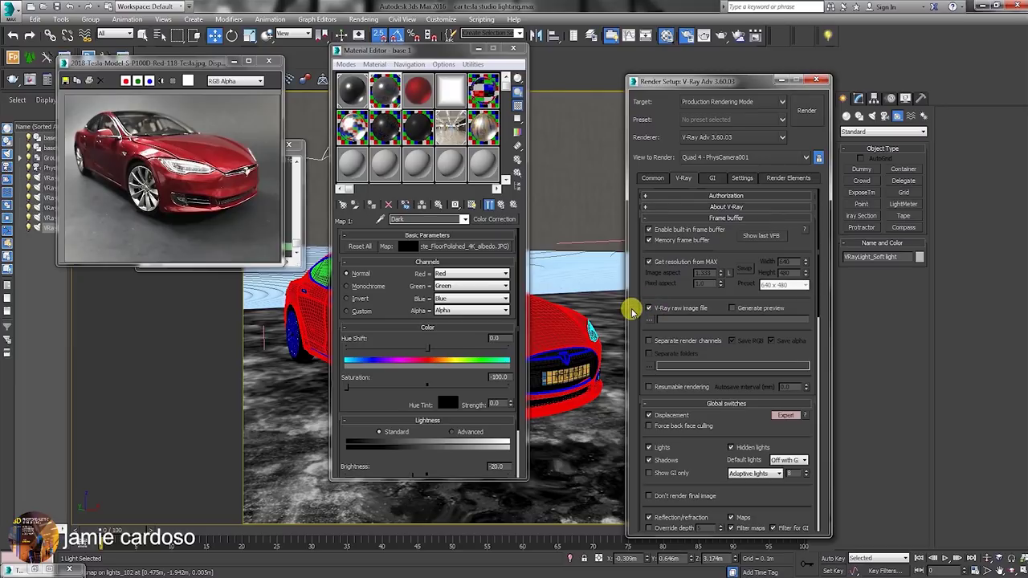
click(650, 319)
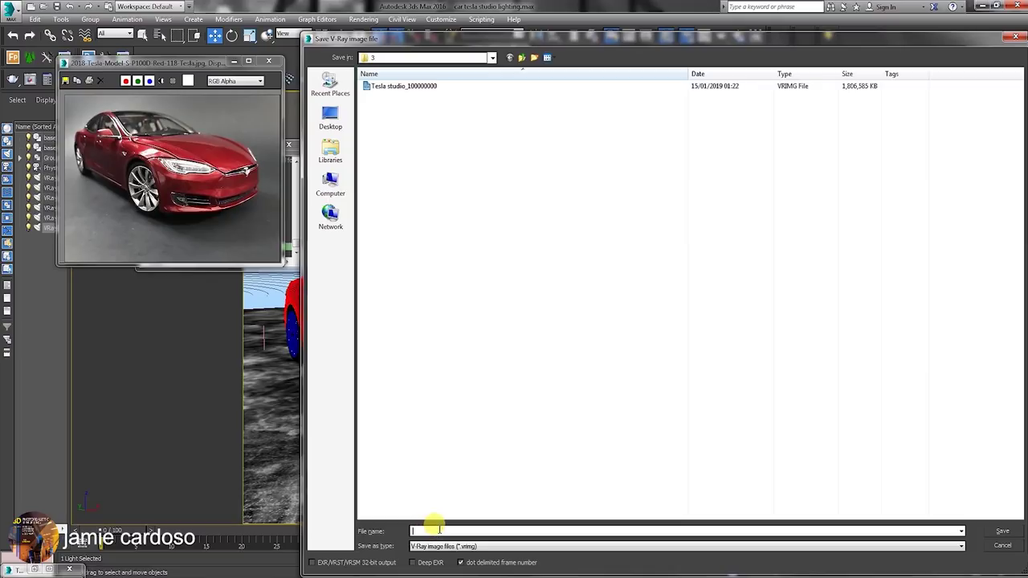
text(T)
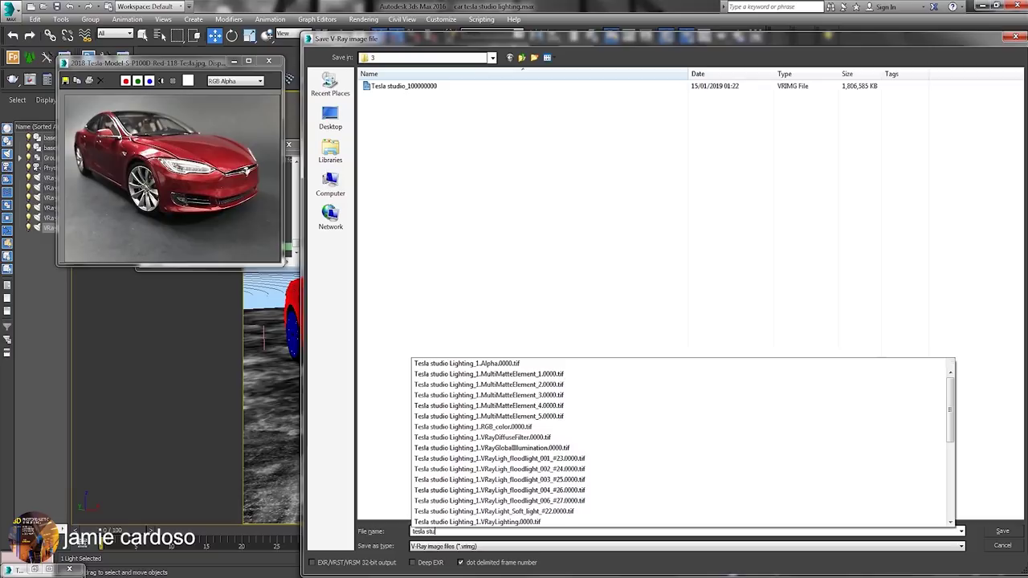
text(esla studio lighting)
click(697, 564)
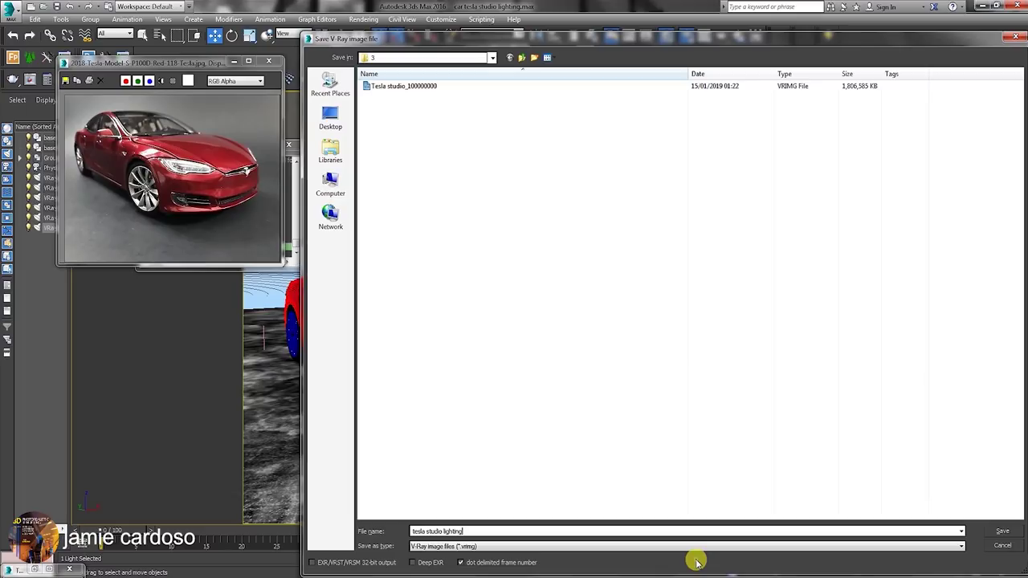
click(312, 563)
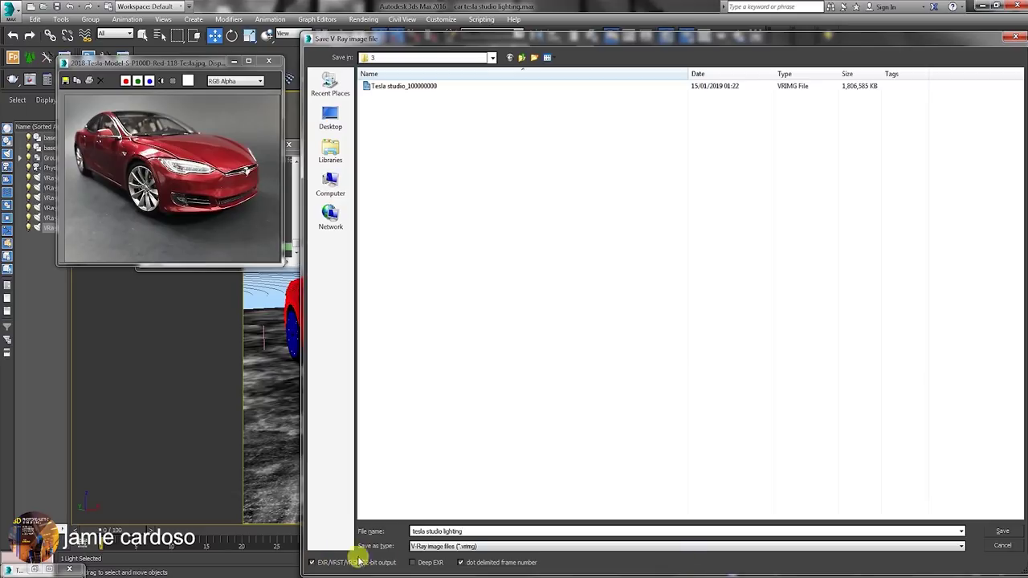
click(412, 563)
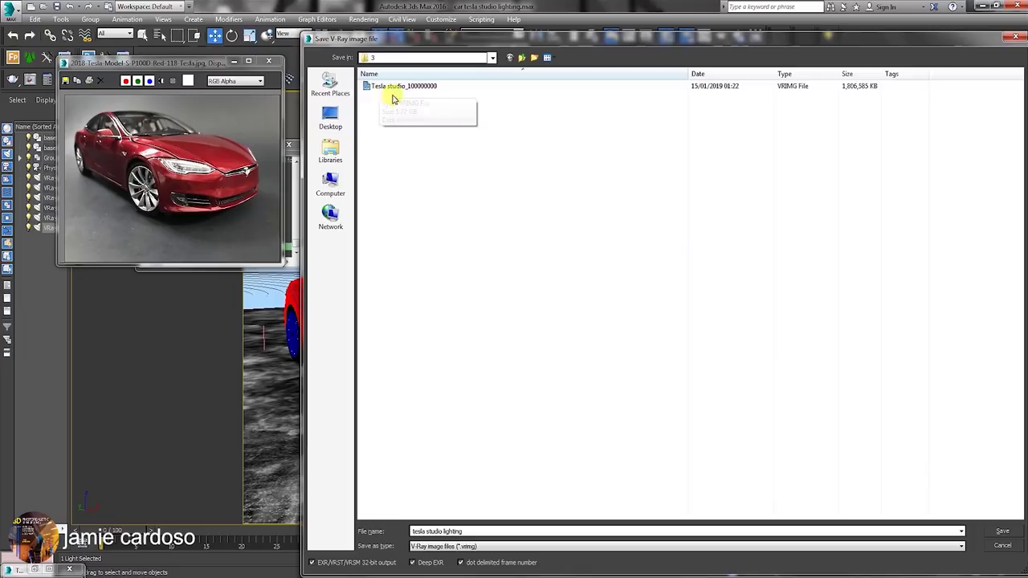
click(1002, 531)
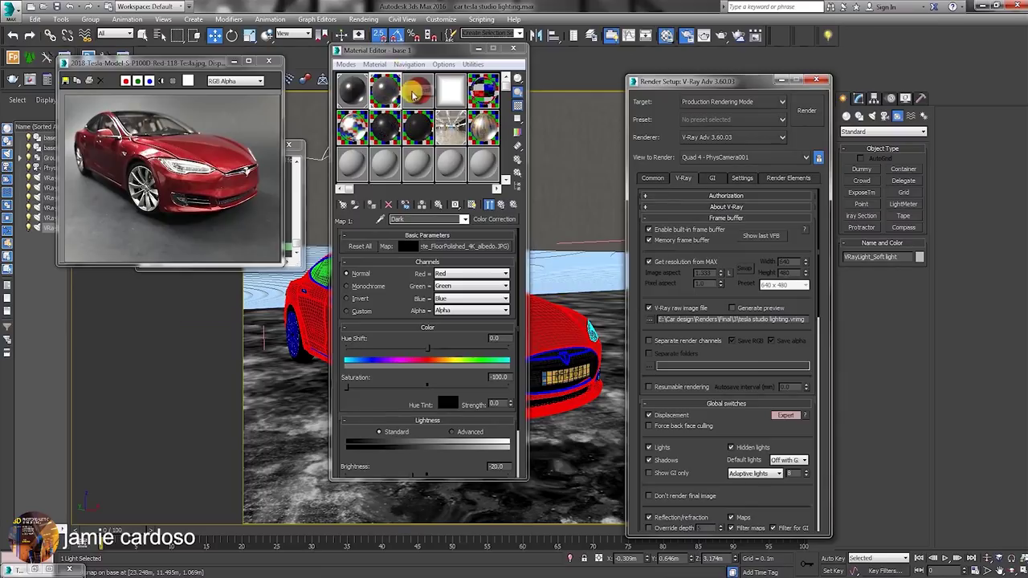
- Show the last render in the V-Ray frame buffer with its color corrections and turn off the LUT correction
click(751, 234)
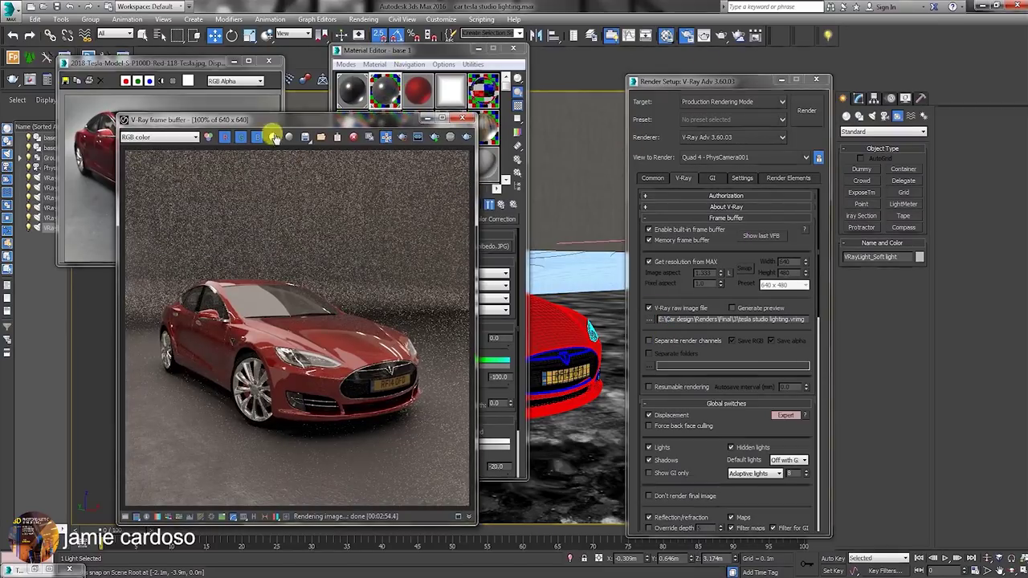
click(128, 516)
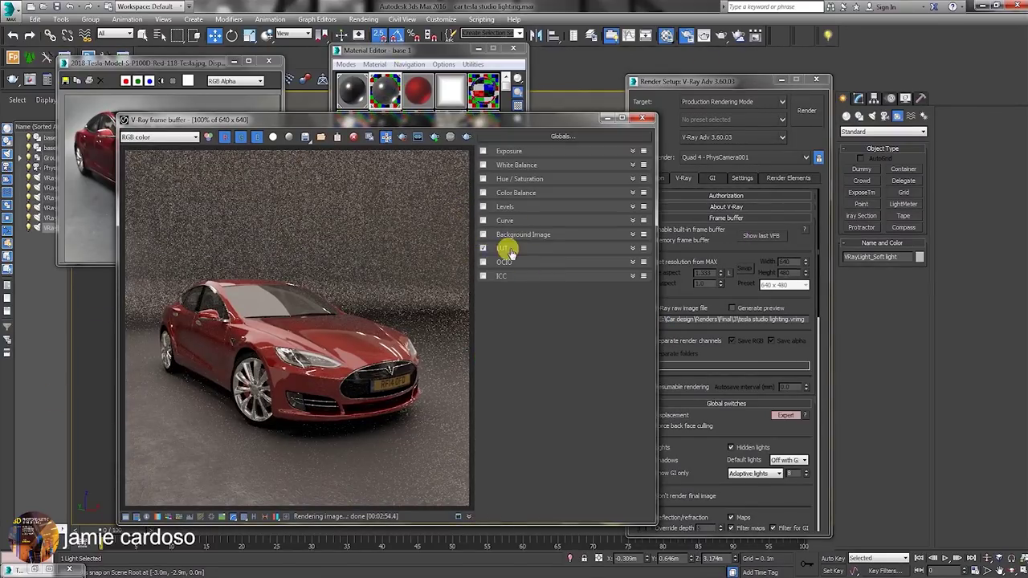
click(321, 136)
click(683, 475)
drag(482, 120, 328, 88)
drag(691, 81, 645, 65)
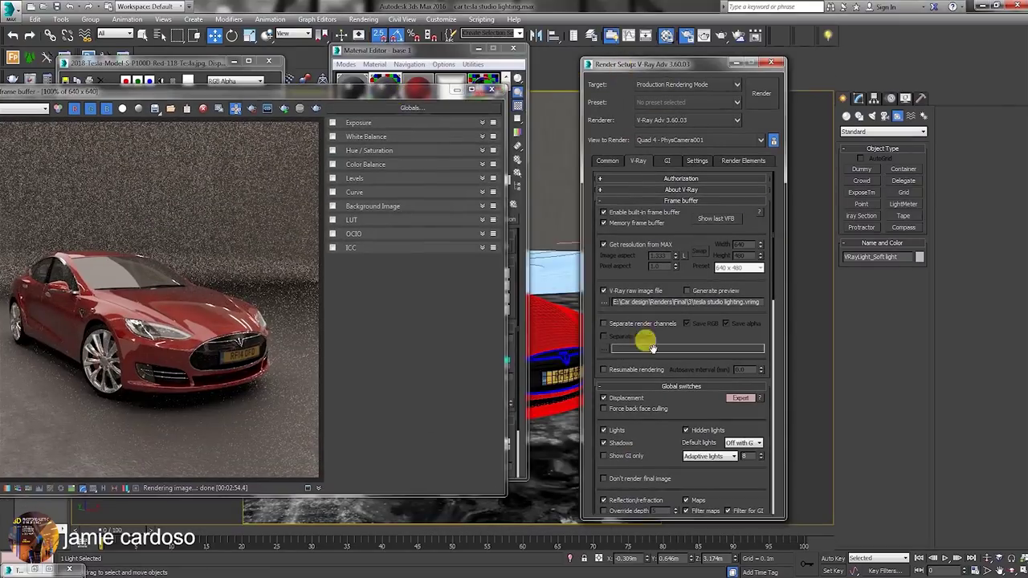
drag(321, 92, 402, 78)
drag(640, 64, 658, 62)
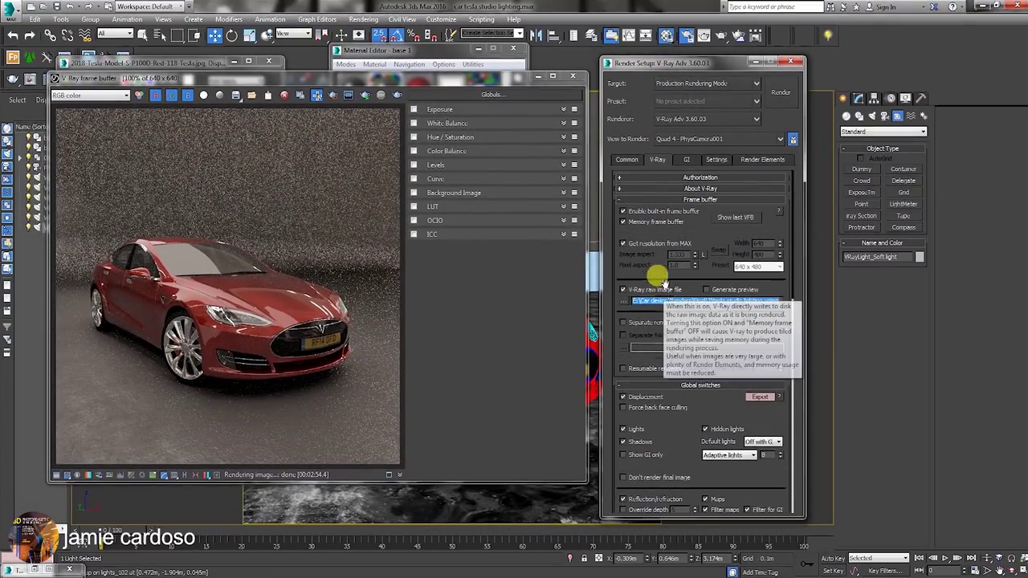
- Turn on resumable rendering and separate render channels, and check the list of render elements
click(675, 301)
click(625, 369)
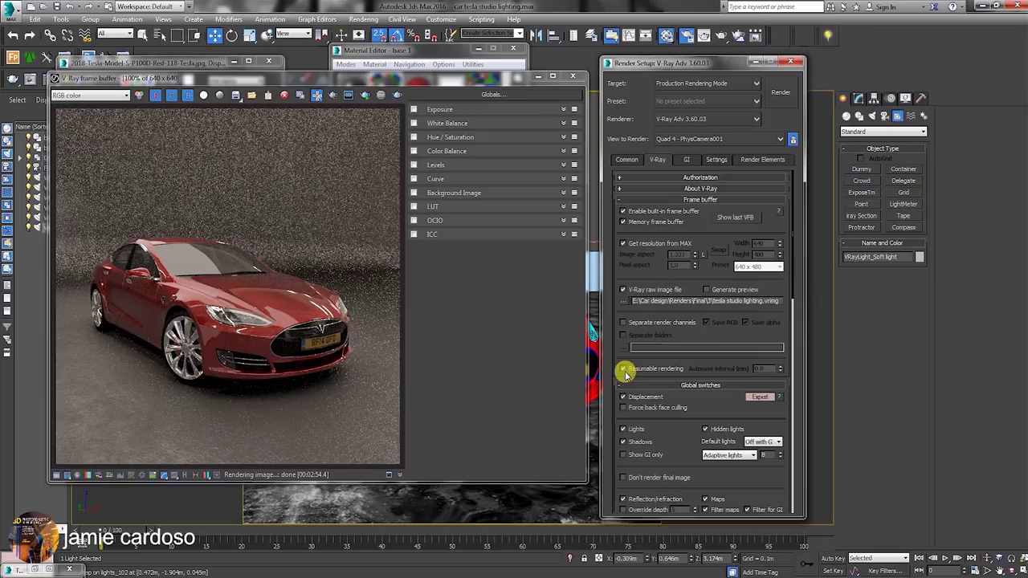
mouse_move(669, 374)
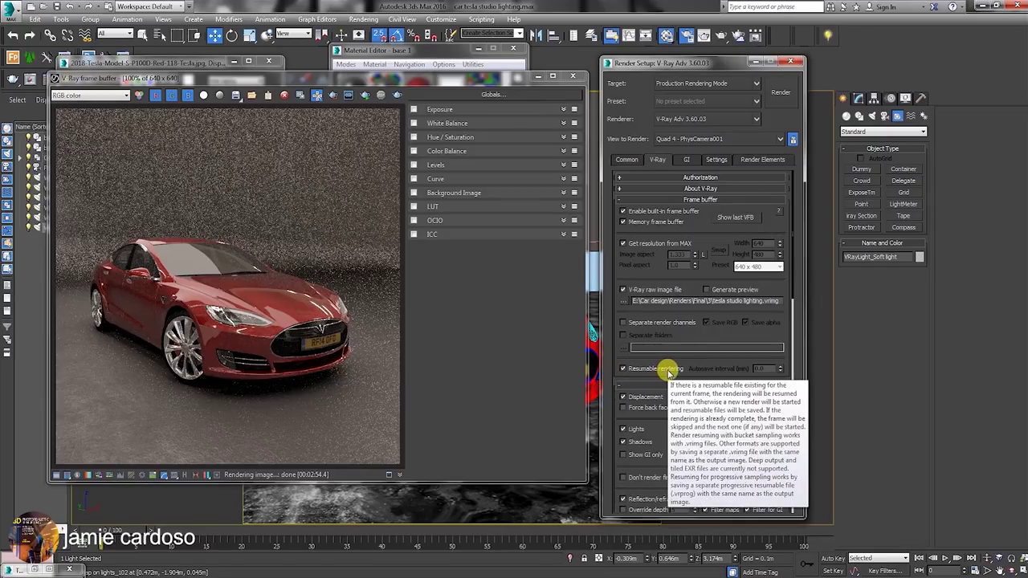
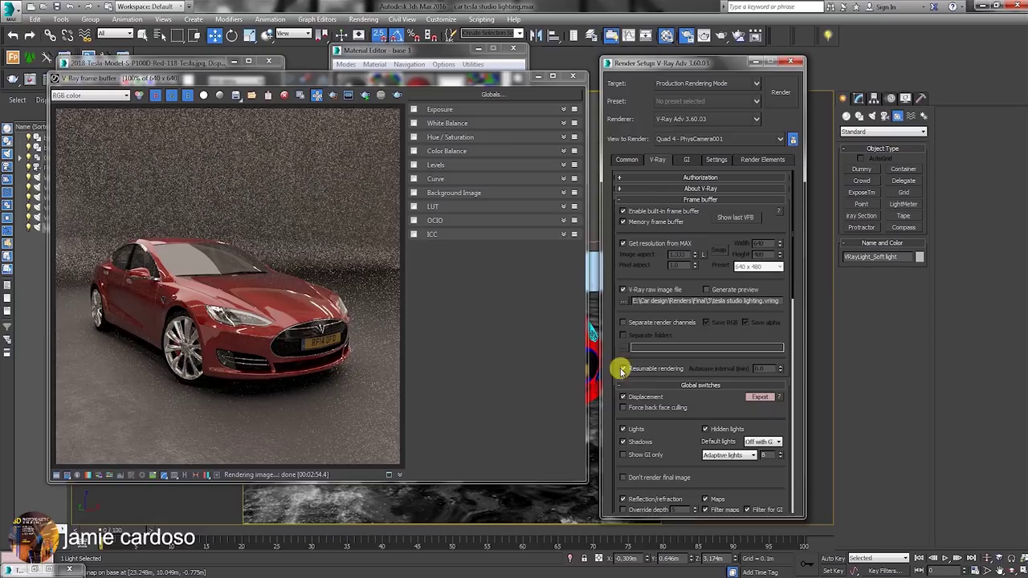
drag(651, 63, 648, 46)
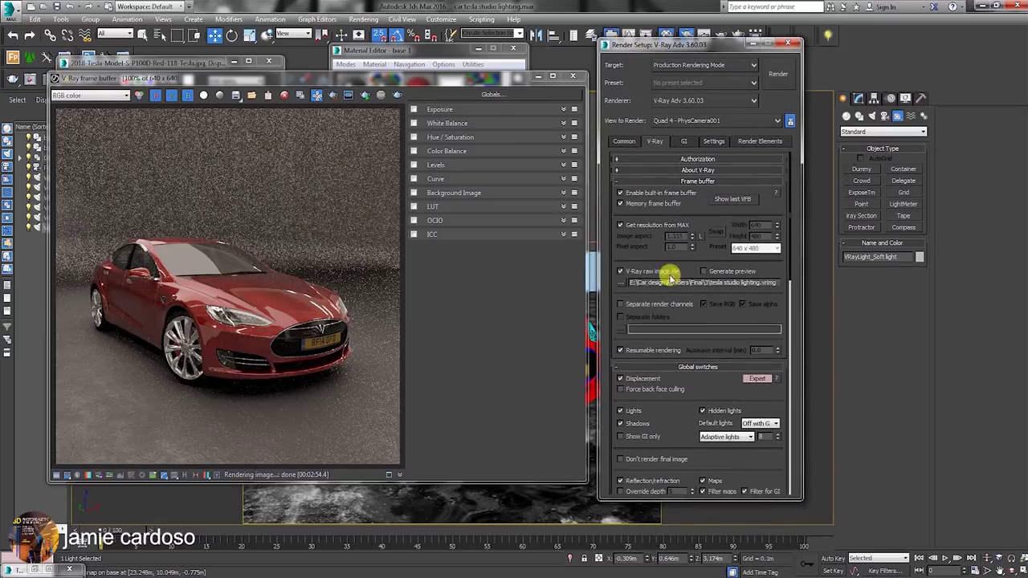
click(623, 304)
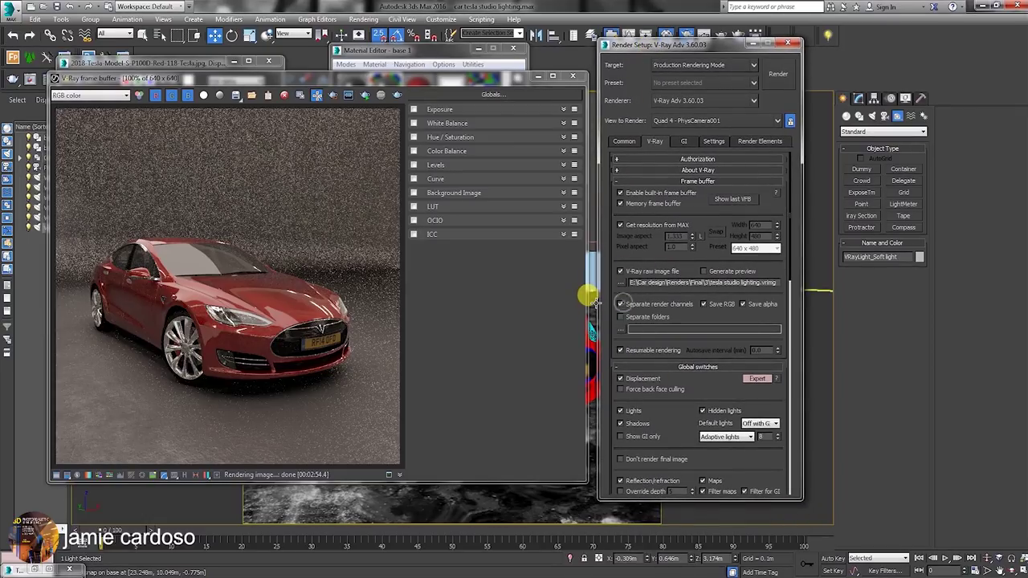
click(760, 142)
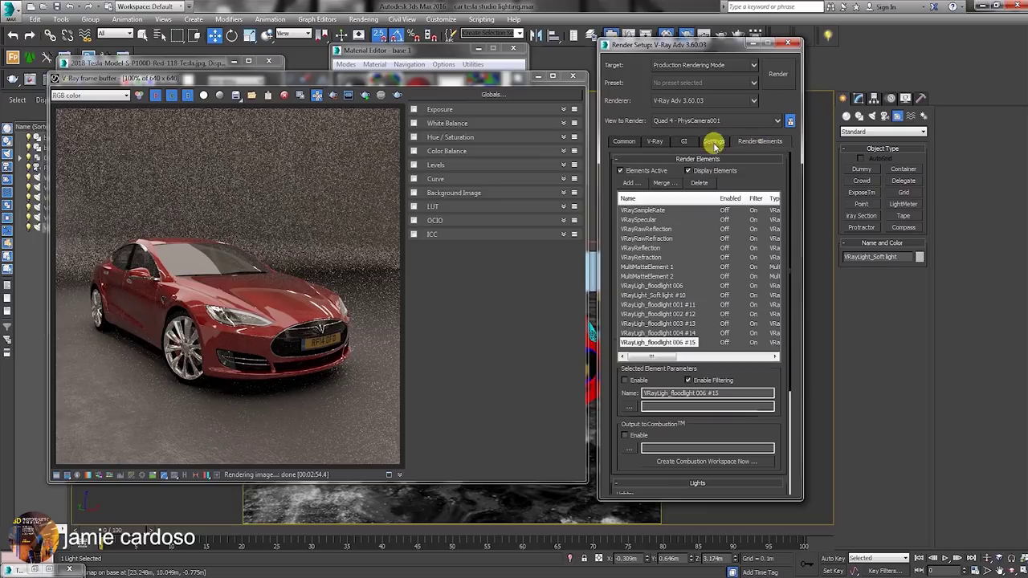
click(653, 142)
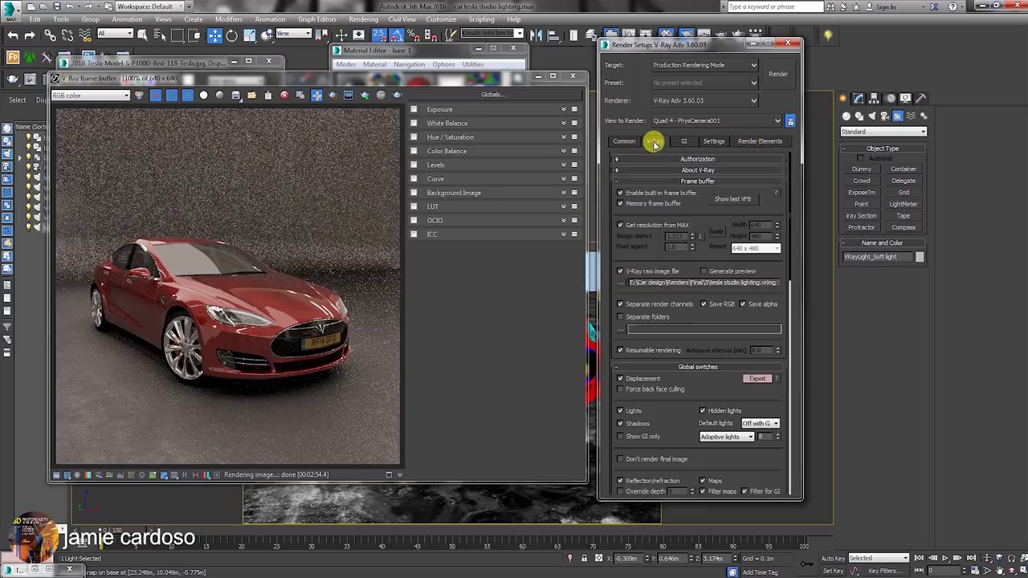
- Save the separate render channels as Tesla studio Lighting in TIF format with 16-bit color, no compression and 300 dpi
click(623, 330)
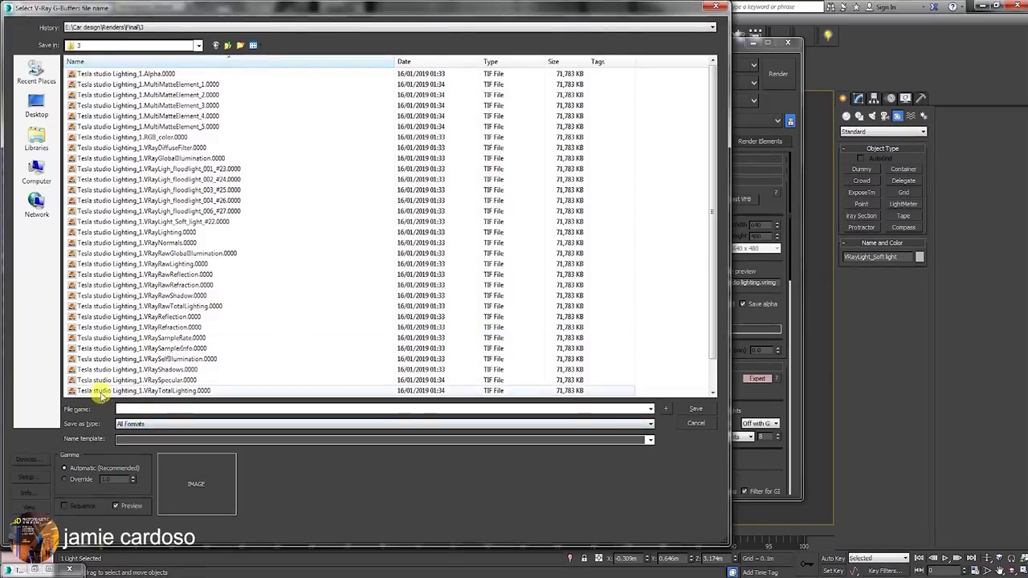
text(Tesla studio Lighting)
click(161, 424)
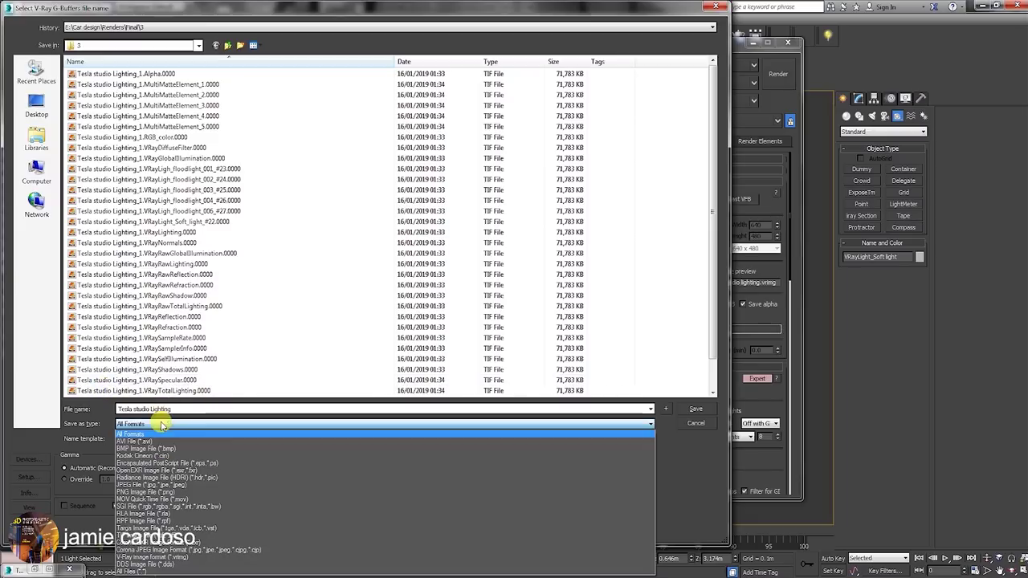
click(136, 536)
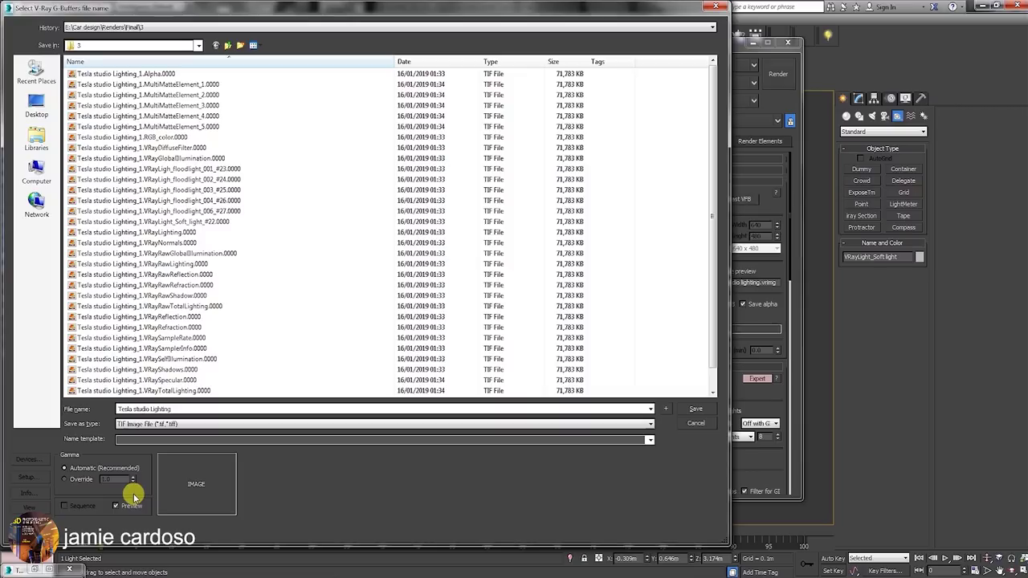
click(695, 410)
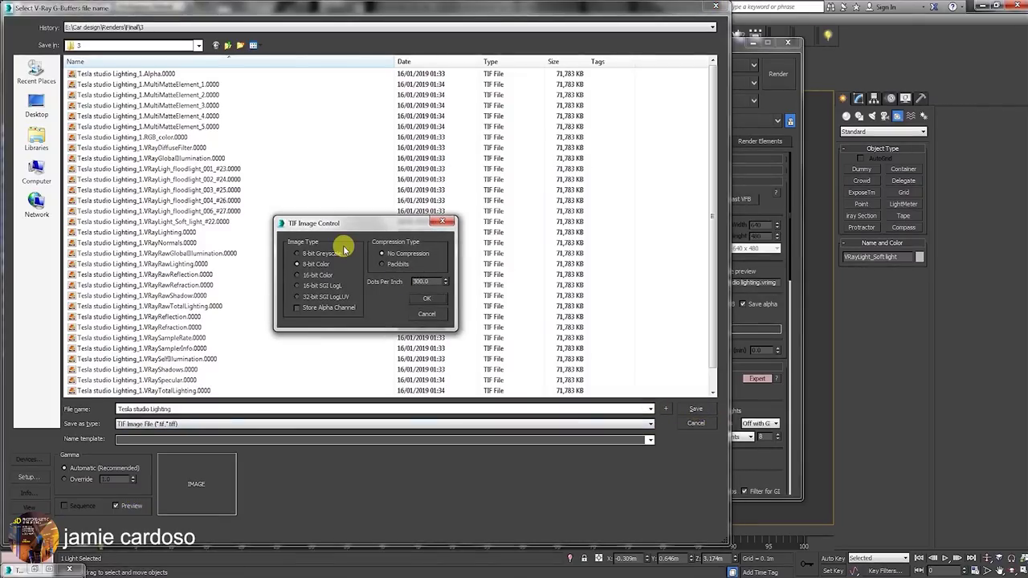
click(296, 276)
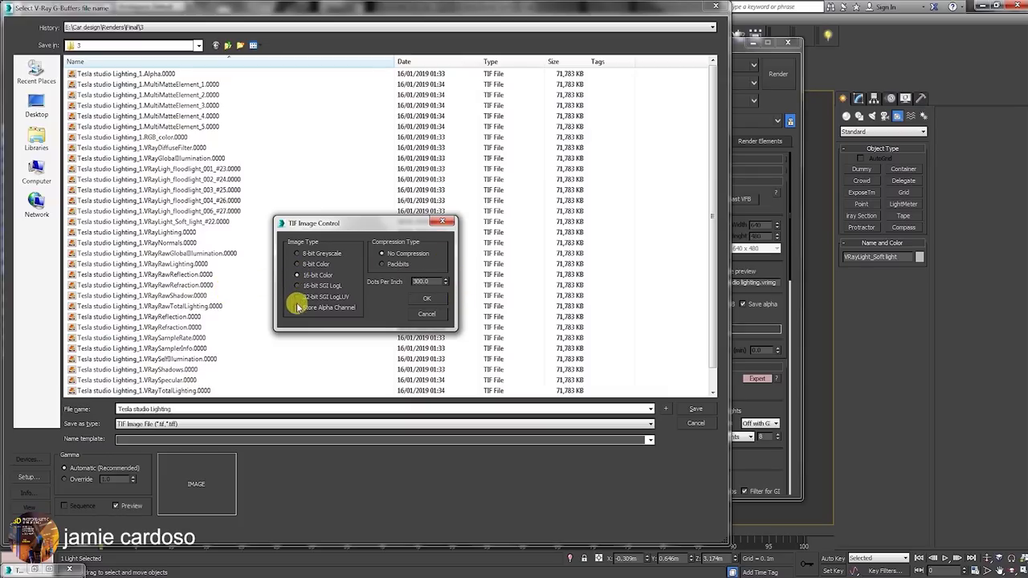
double_click(421, 282)
click(428, 296)
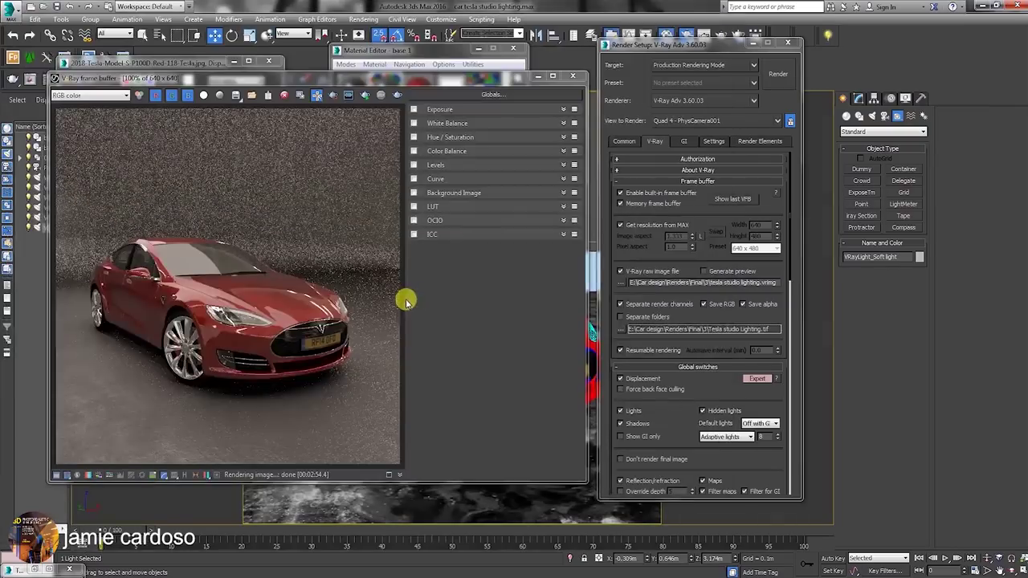
- Set the adaptive lights value to 16 and the image sampler's min shading rate to 32
scroll(679, 400, down, 5)
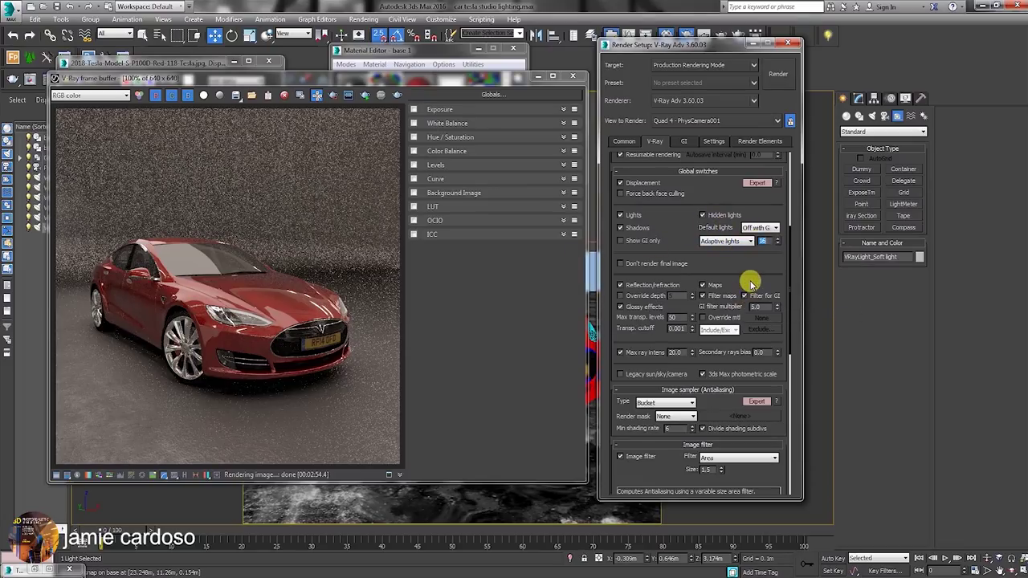
drag(748, 252, 731, 141)
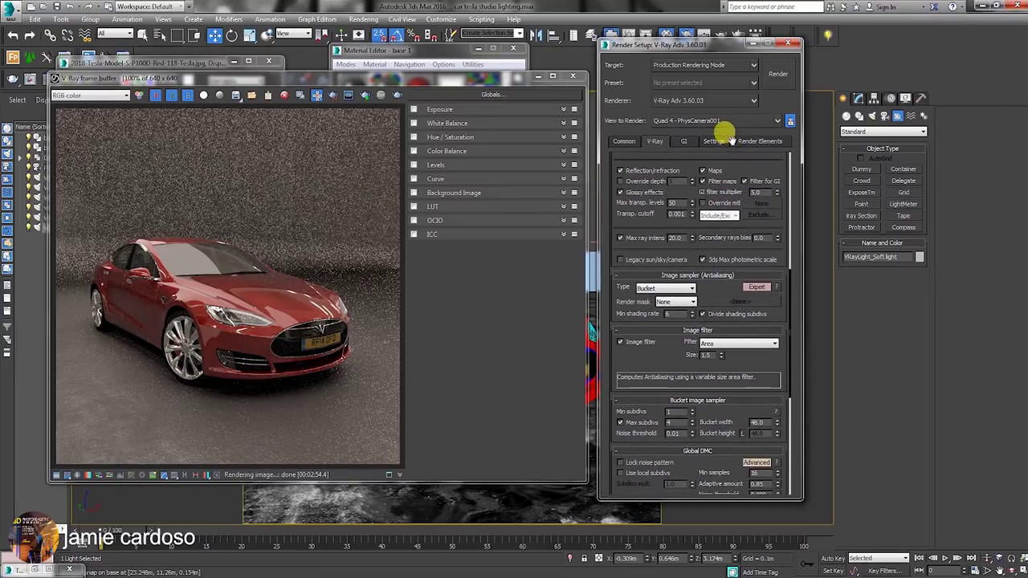
drag(673, 314, 617, 315)
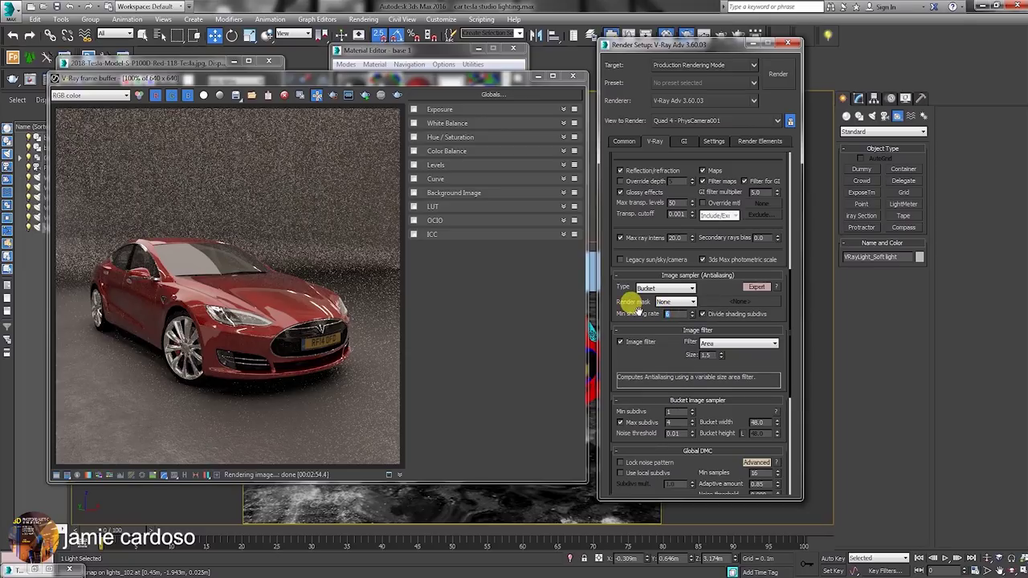
text(32)
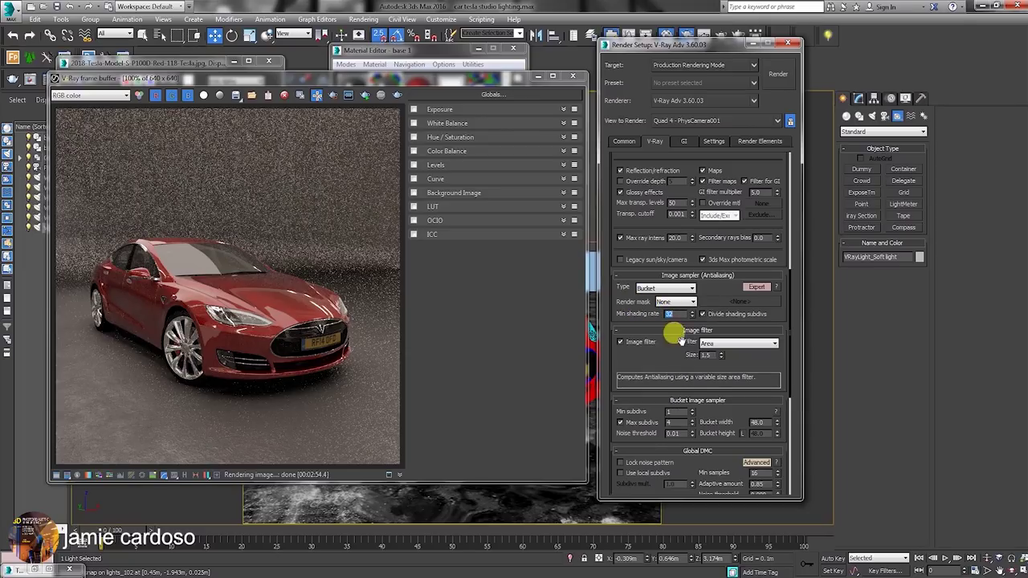
- Set the bucket sampler's max subdivs to 100 with a noise threshold of 0.007, and the Global DMC noise threshold to 0.004
drag(619, 361, 631, 249)
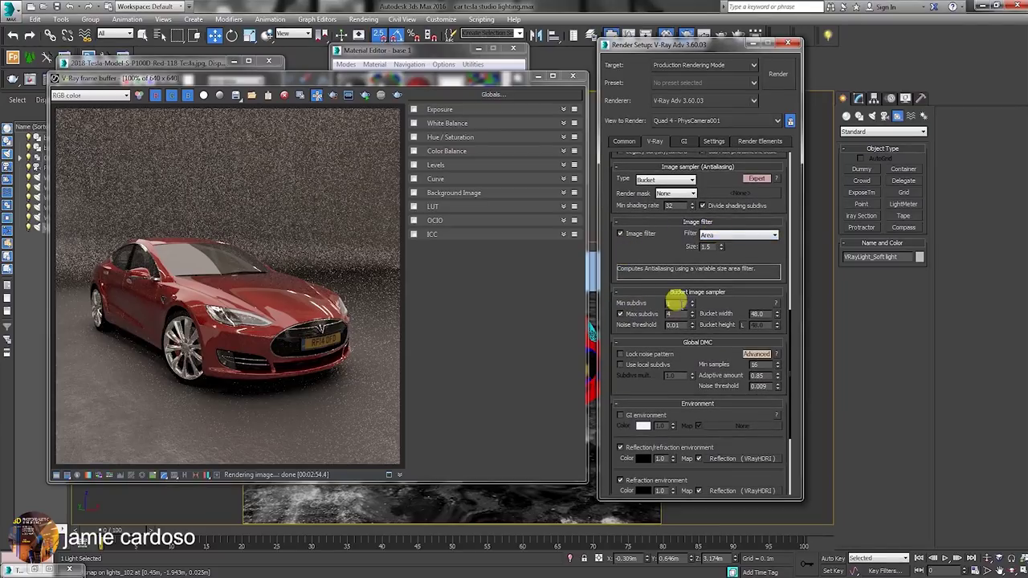
click(676, 302)
key(Tab)
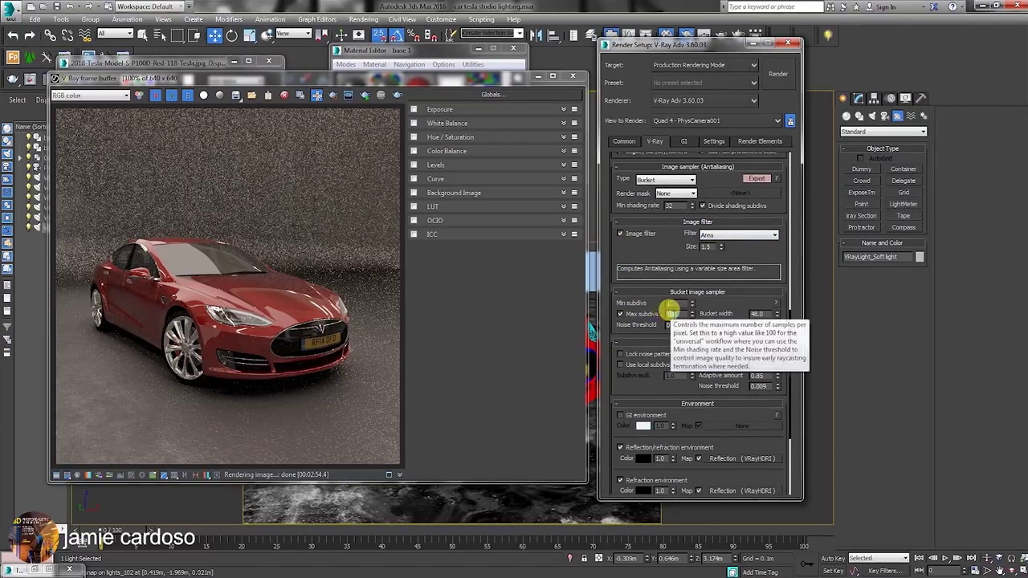
double_click(678, 327)
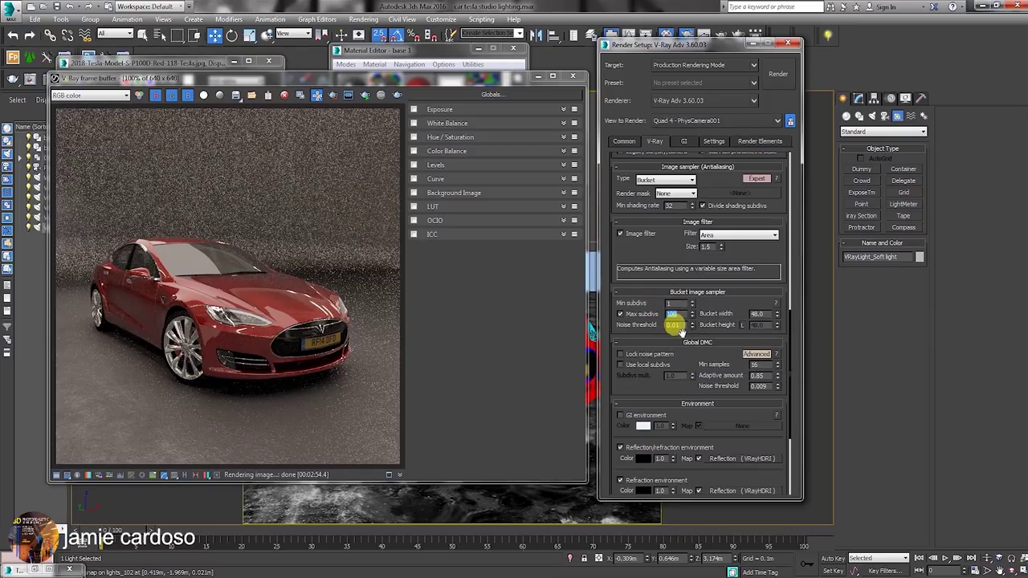
click(676, 325)
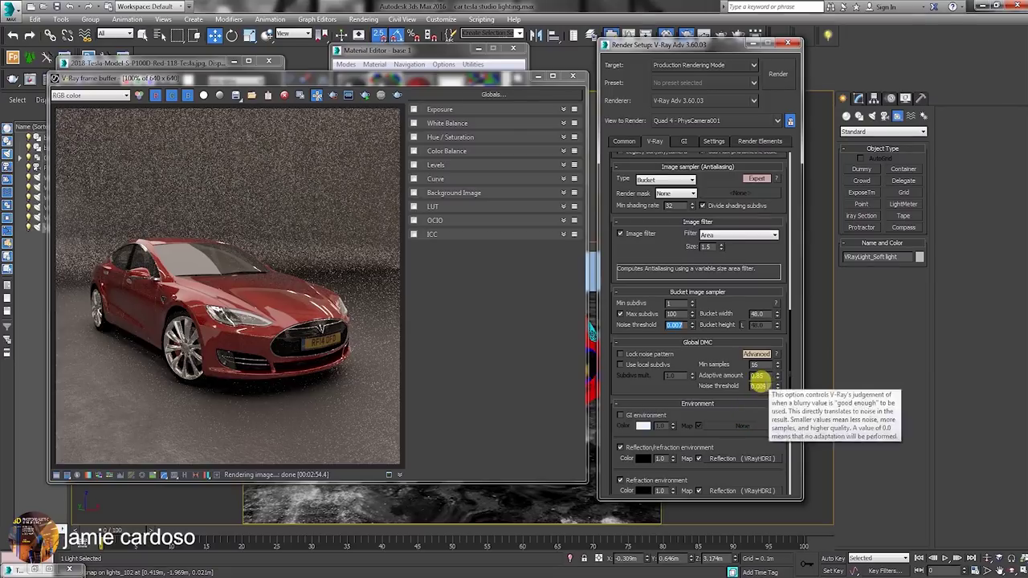
click(759, 386)
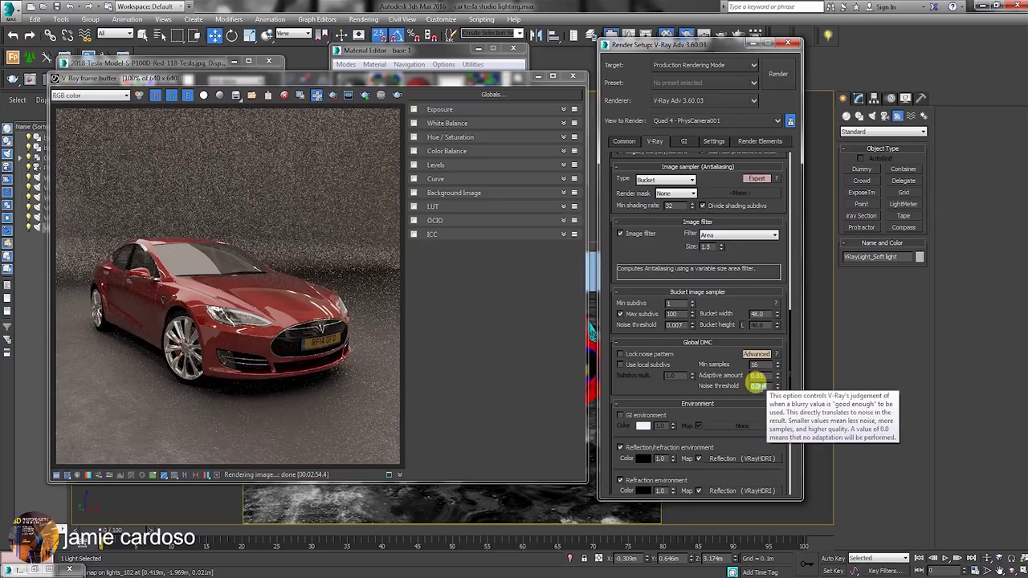
double_click(676, 325)
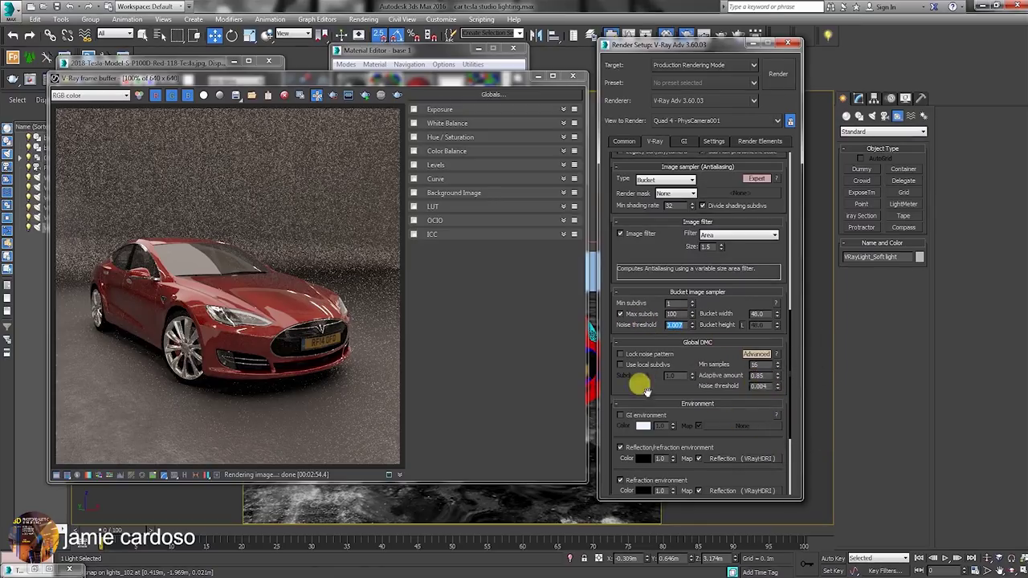
- Set the GI ambient occlusion subdivs to 24 and the irradiance map preset to Medium
scroll(644, 353, down, 3)
scroll(611, 429, down, 4)
click(684, 142)
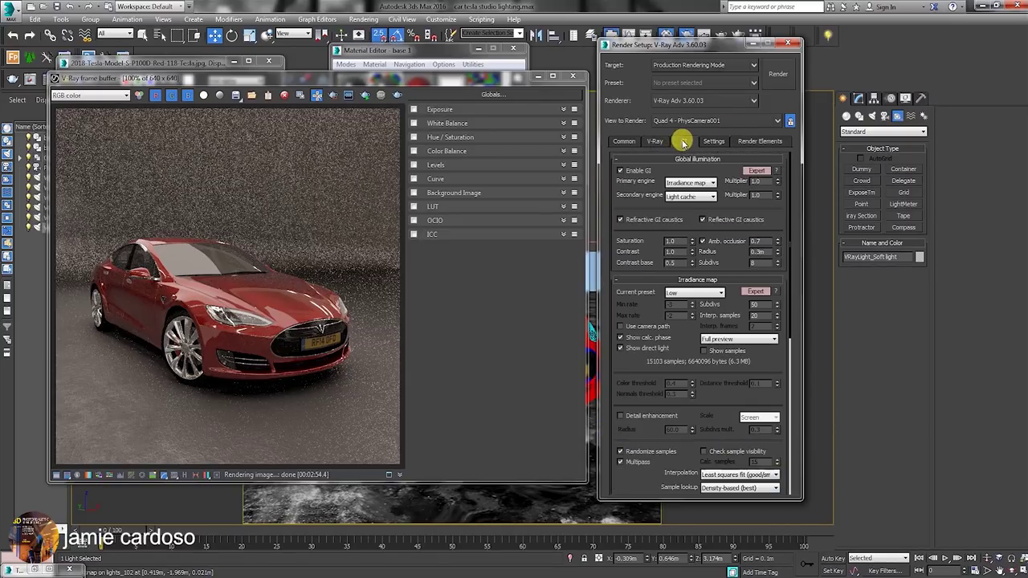
double_click(755, 263)
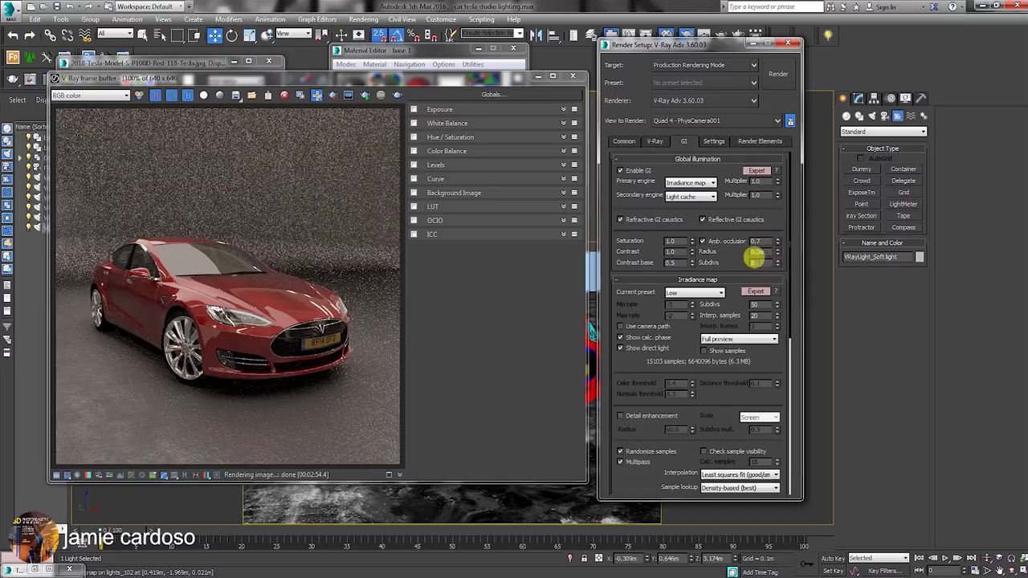
text(24)
click(696, 292)
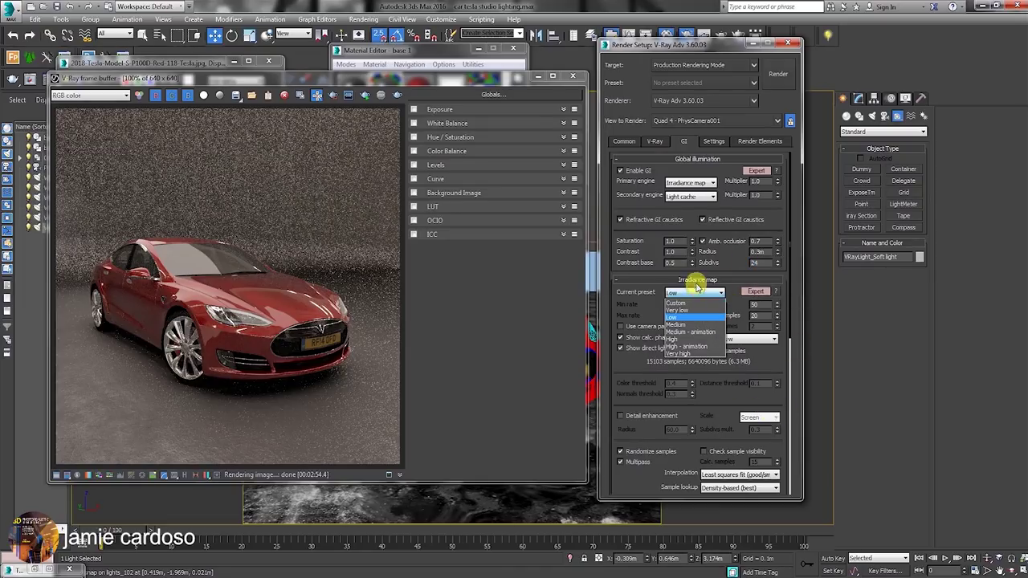
click(681, 325)
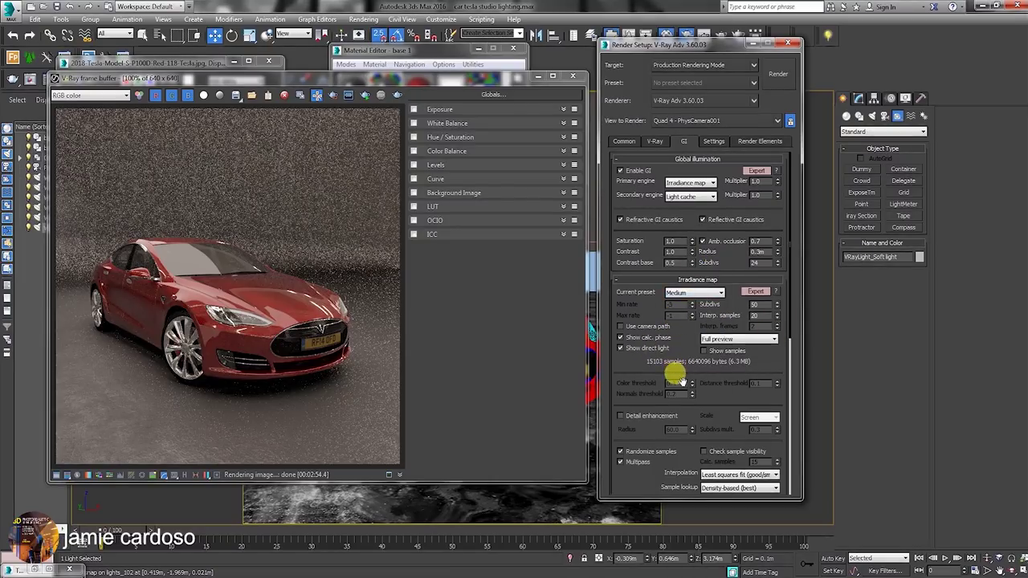
- Set the light cache subdivs to 1000 and check the V-Ray system settings
drag(635, 378, 651, 115)
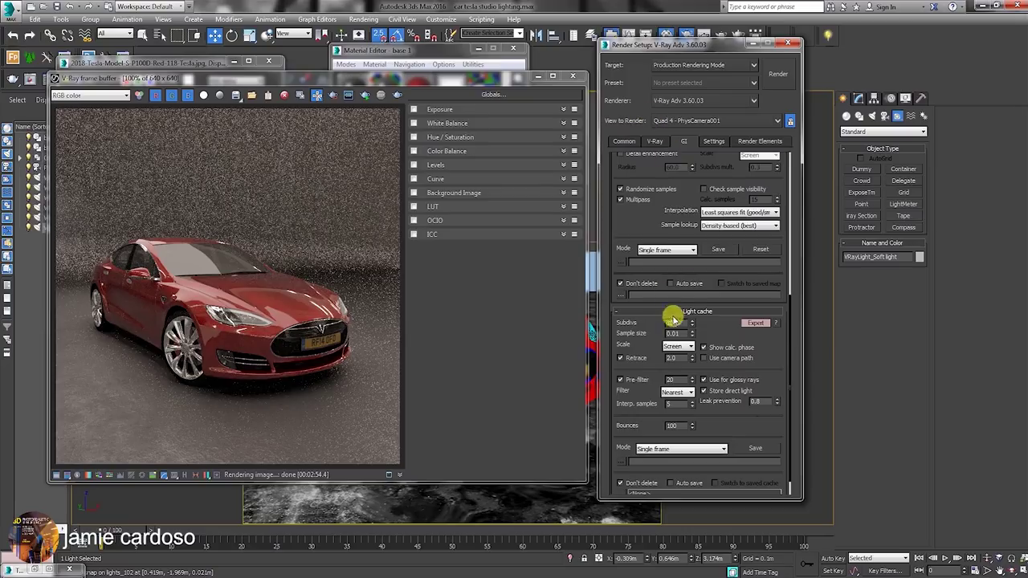
double_click(671, 322)
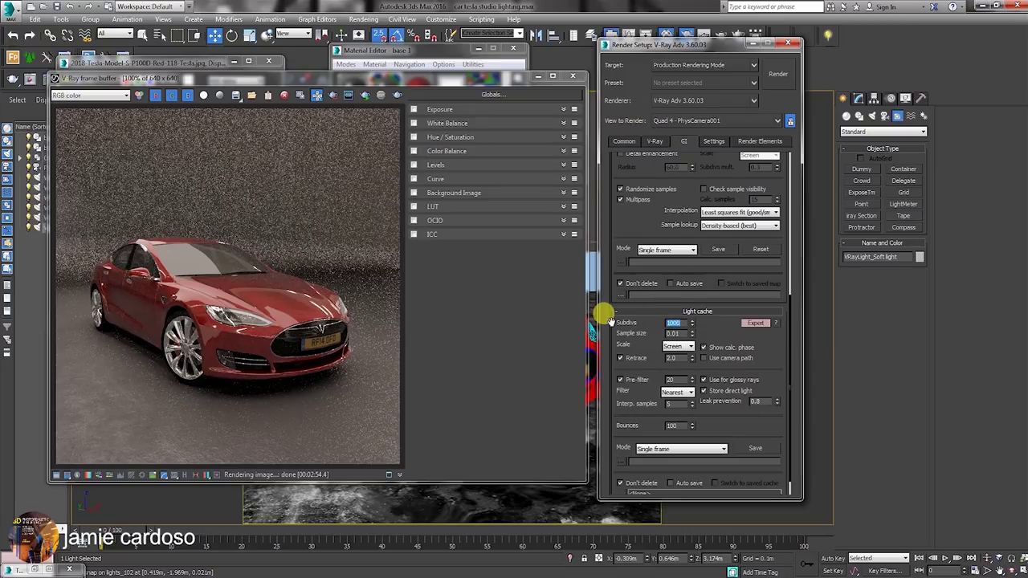
click(714, 142)
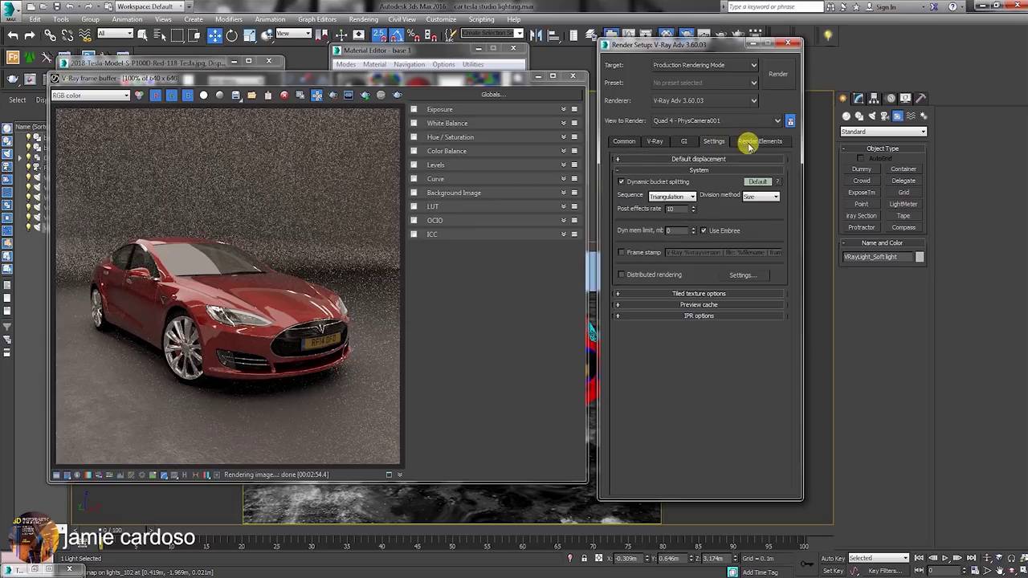
- Add a VRayZDepth render element and bring up its depth parameters
click(753, 144)
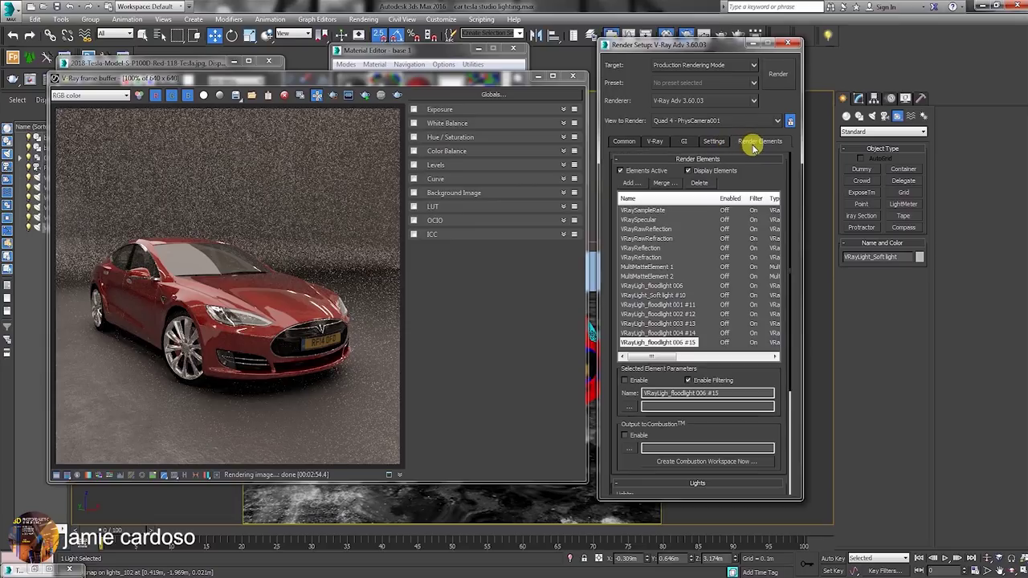
click(632, 183)
drag(789, 221, 790, 338)
click(643, 351)
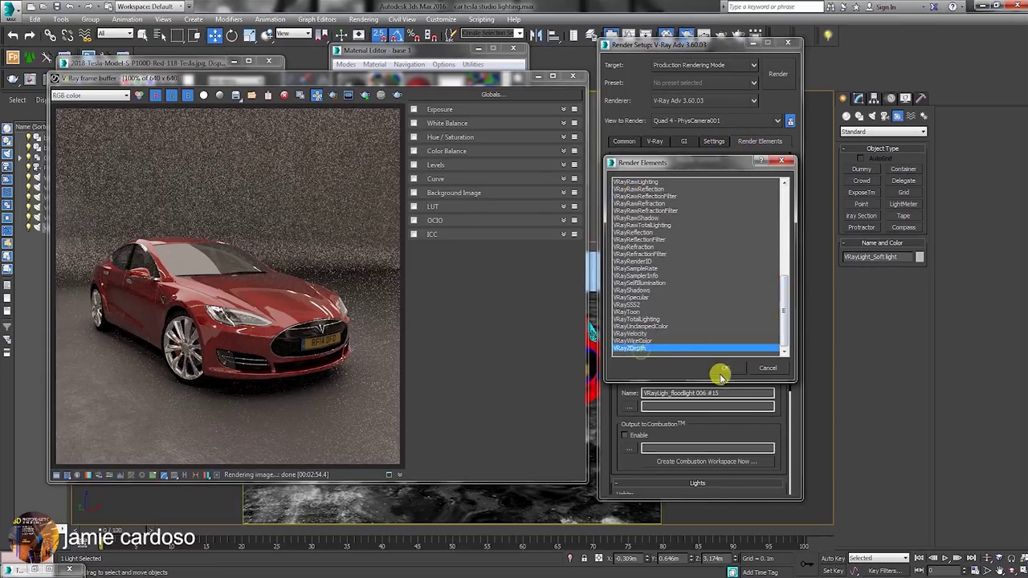
click(725, 368)
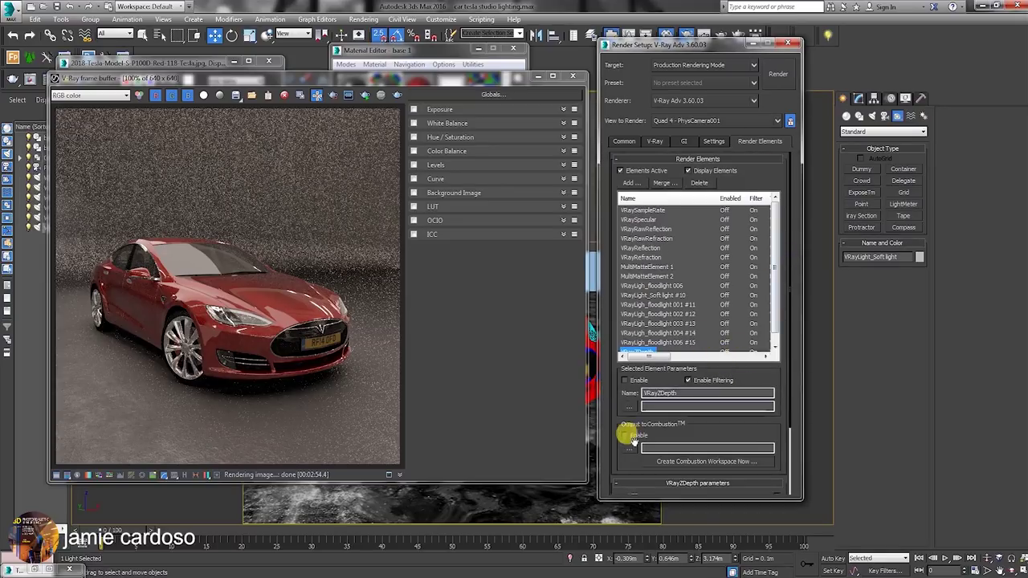
drag(612, 466, 592, 341)
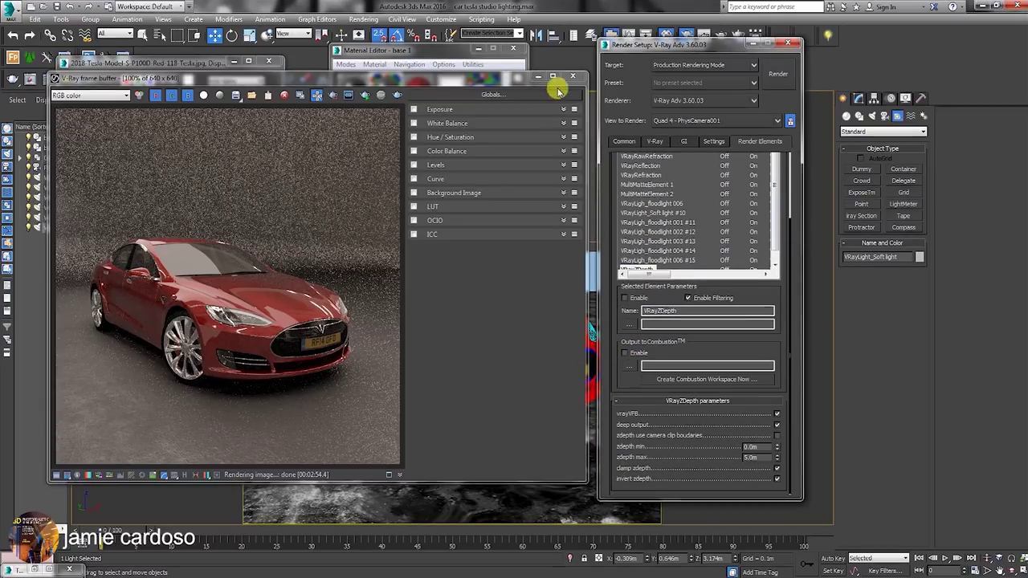
- Clear the frame buffer and material editor out of the way and show the scene in four viewports with a Top wireframe view
click(539, 80)
click(540, 78)
click(475, 49)
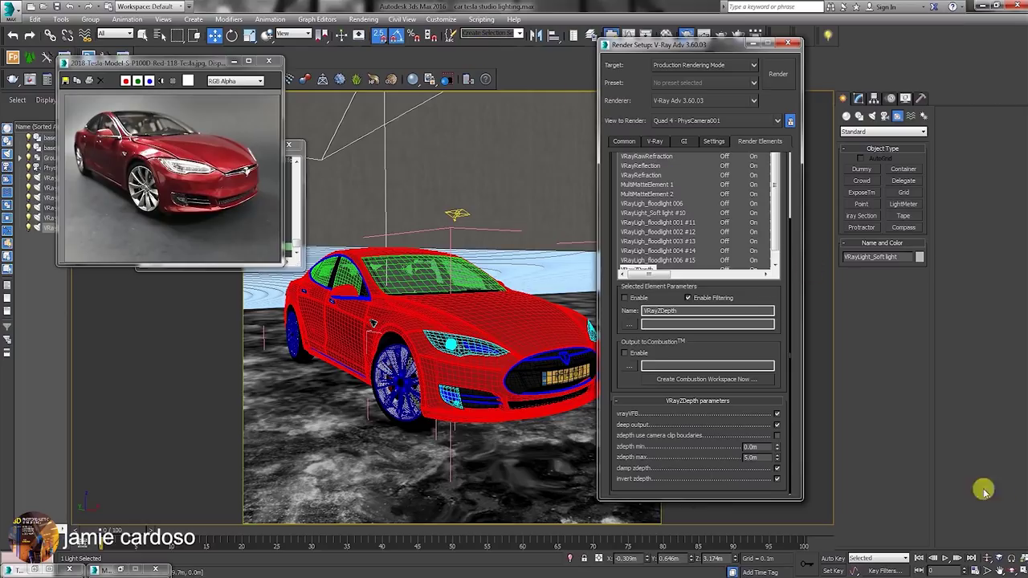
click(1014, 570)
drag(189, 63, 235, 298)
click(254, 146)
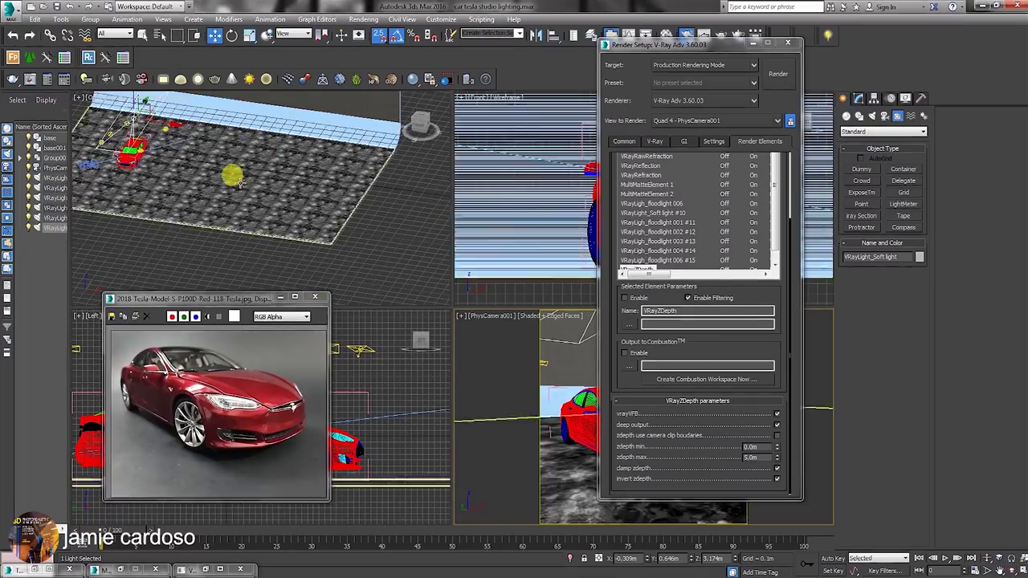
click(417, 122)
click(124, 97)
click(176, 187)
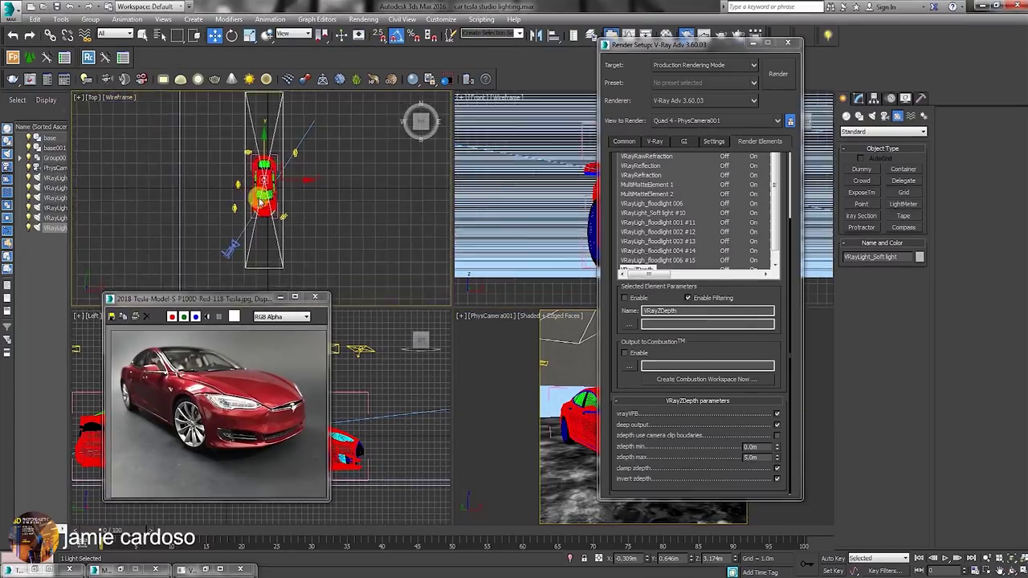
- Measure the distance from the physical camera to the far end of the car with a Tape helper in the Top view
click(227, 245)
click(904, 216)
drag(225, 235, 245, 153)
mouse_move(653, 44)
mouse_down()
mouse_move(700, 37)
mouse_move(657, 28)
mouse_up()
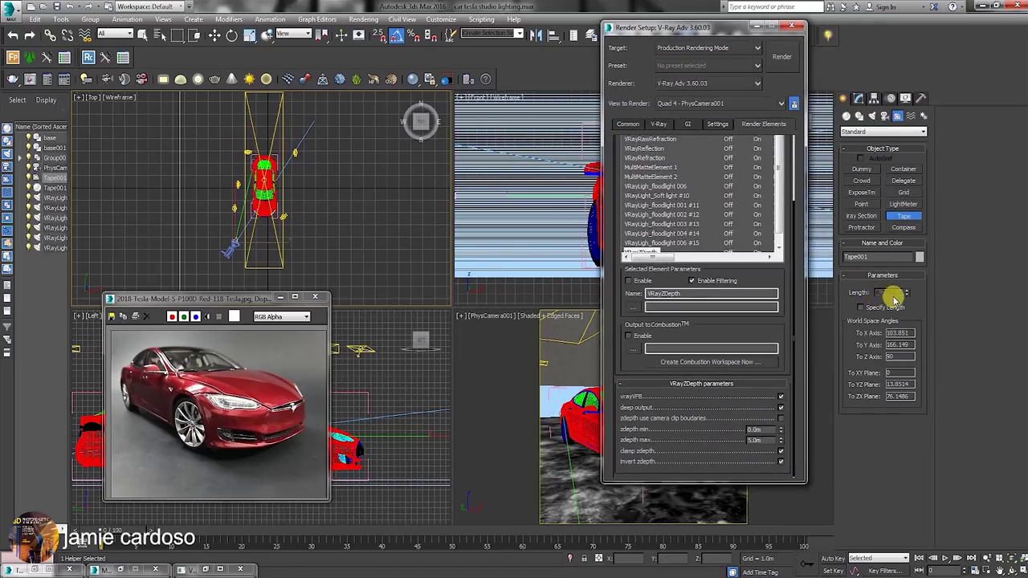
- Set the VRayZDepth maximum from the tape's measured length, and view and close the sample depth render
double_click(759, 440)
text(6.)
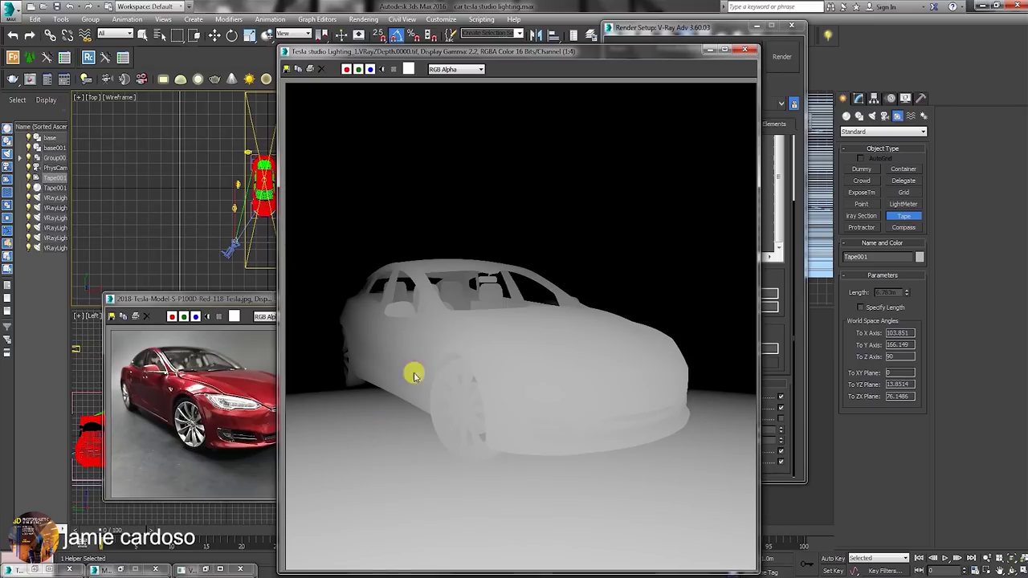
click(744, 49)
- Choose VRayDenoiser, VRayDiffuseFilter, VRayGlobalIllumination, VRayNormals and VRayRawGlobalIllumination from the list of render elements to add
click(634, 166)
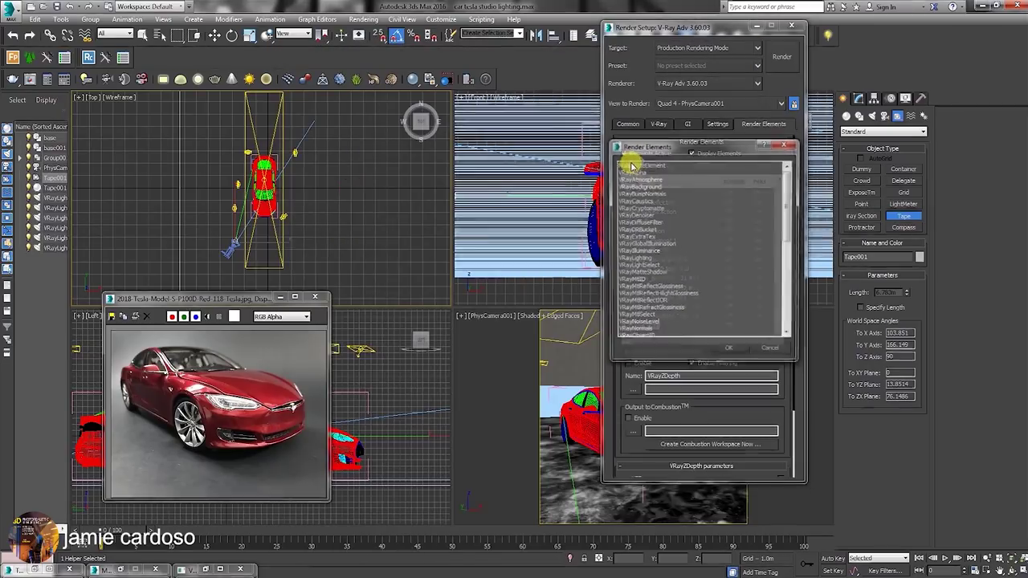
drag(790, 185, 790, 241)
click(671, 274)
scroll(667, 268, up, 5)
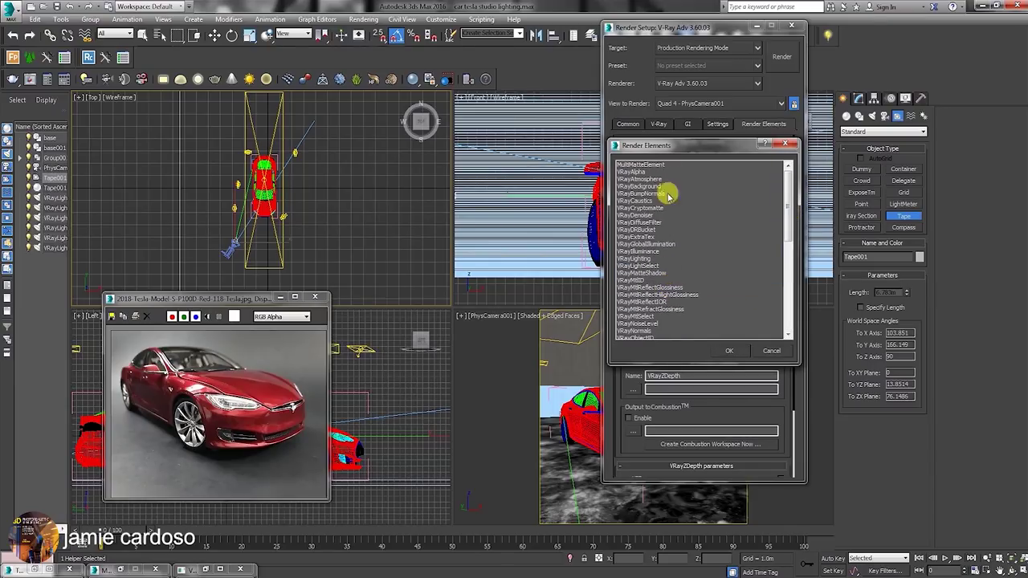
click(651, 223)
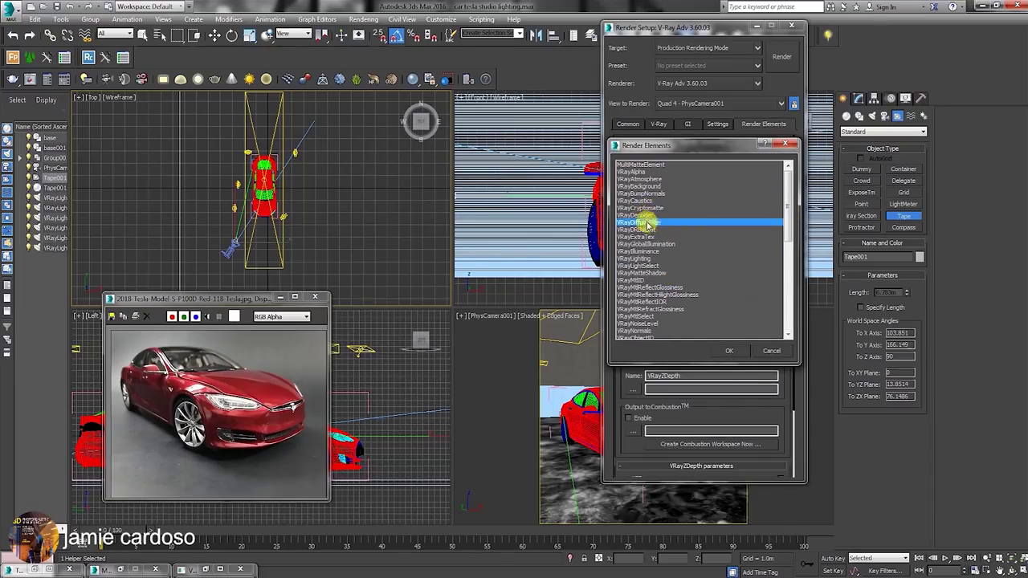
ctrl+click(649, 216)
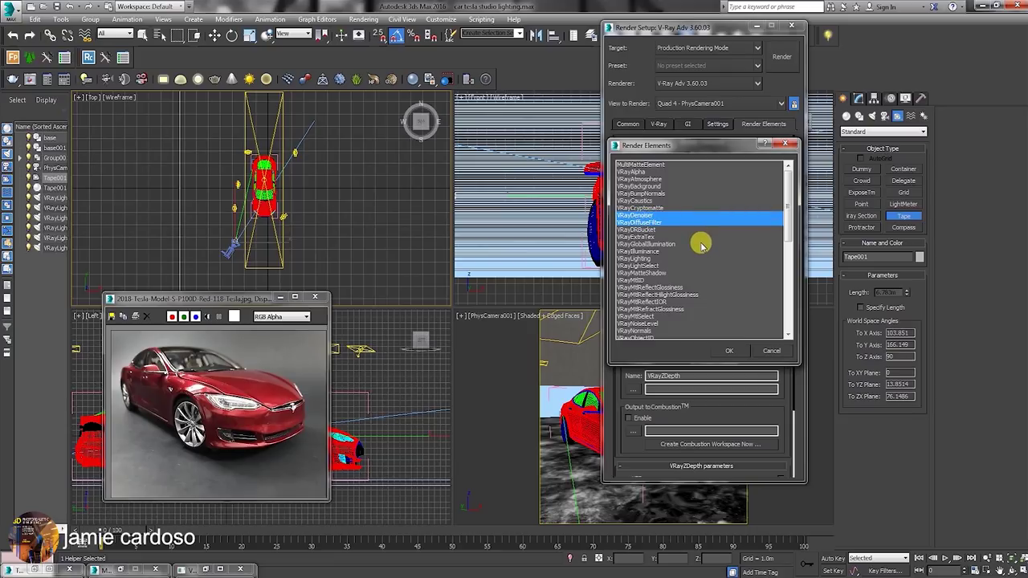
ctrl+click(663, 244)
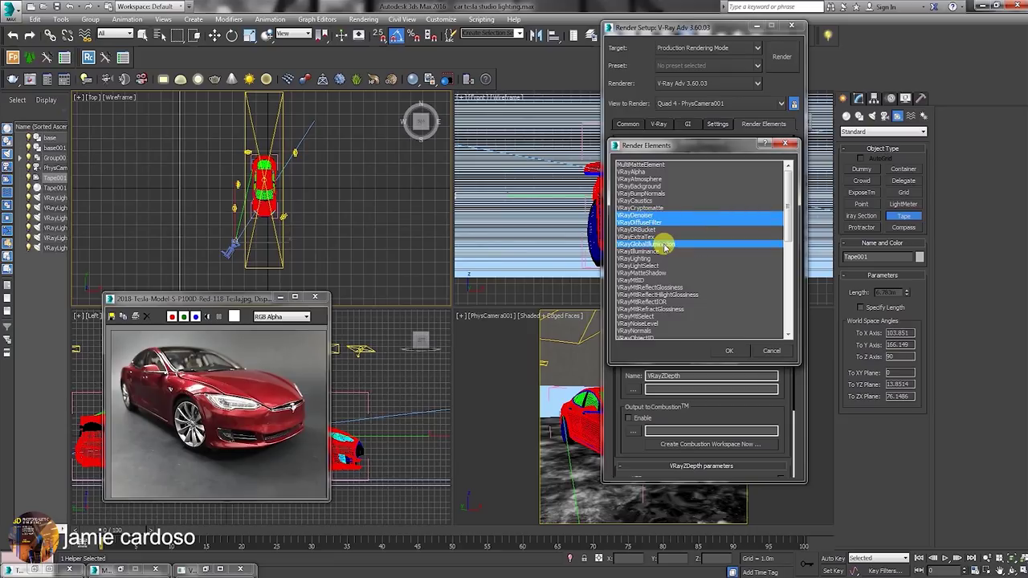
scroll(792, 260, down, 5)
ctrl+click(634, 237)
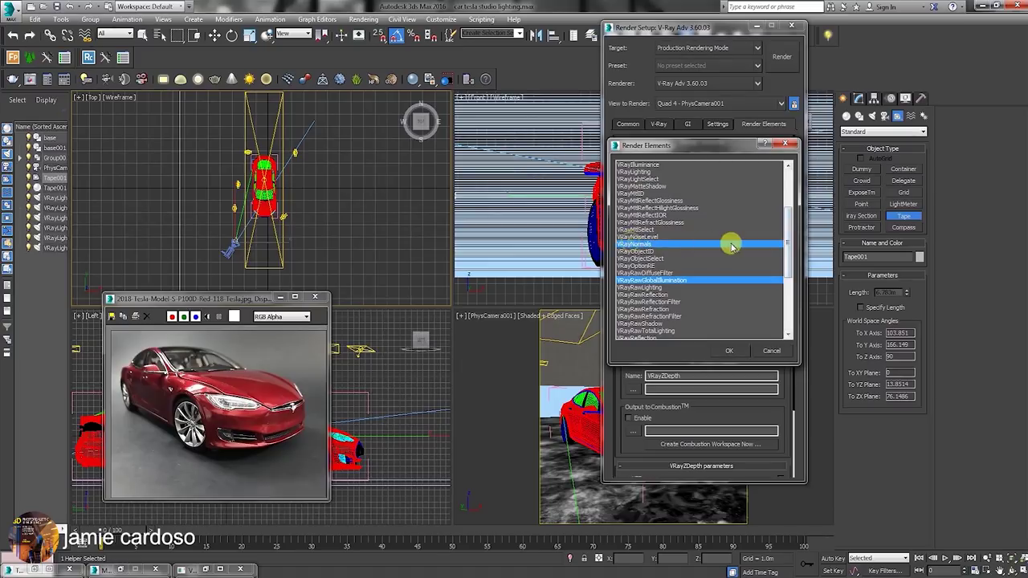
- Include VRayRawShadow, VRaySelfIllumination, VRayShadows, VRayTotalLighting and VRayWireColor in the selection and add all the chosen render elements
scroll(788, 235, down, 3)
ctrl+click(645, 258)
scroll(789, 280, down, 2)
scroll(789, 280, down, 1)
ctrl+click(648, 266)
ctrl+click(643, 273)
ctrl+click(662, 302)
ctrl+click(644, 324)
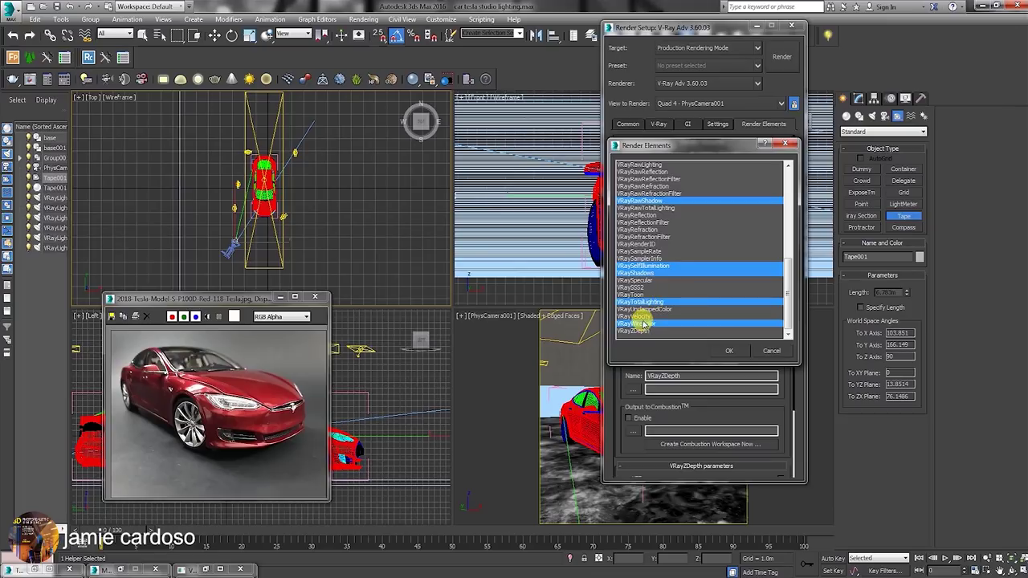
click(729, 350)
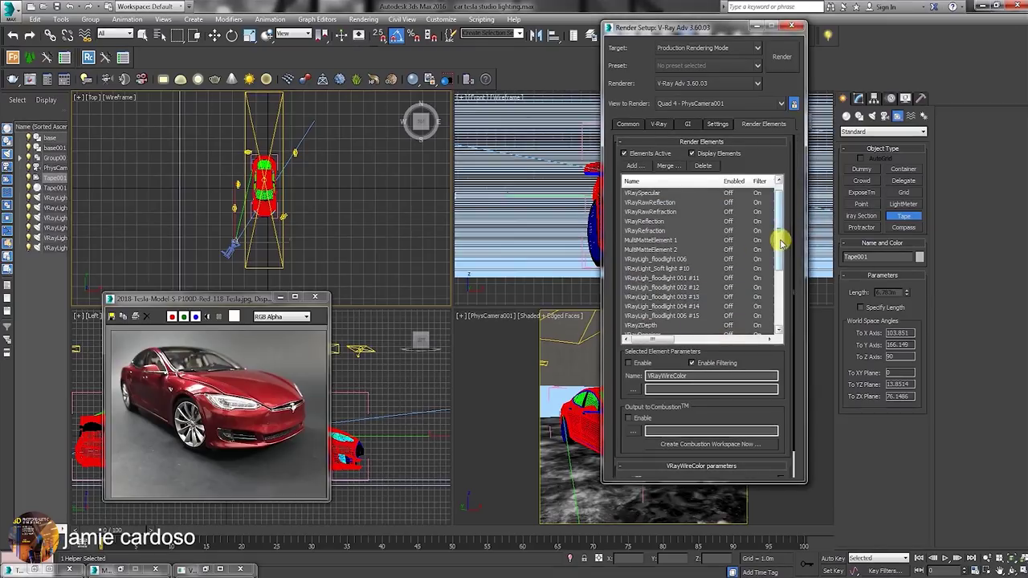
drag(782, 241, 780, 321)
- Review the output size, V-Ray sampling, GI, system and render element settings in Render Setup before rendering
click(661, 126)
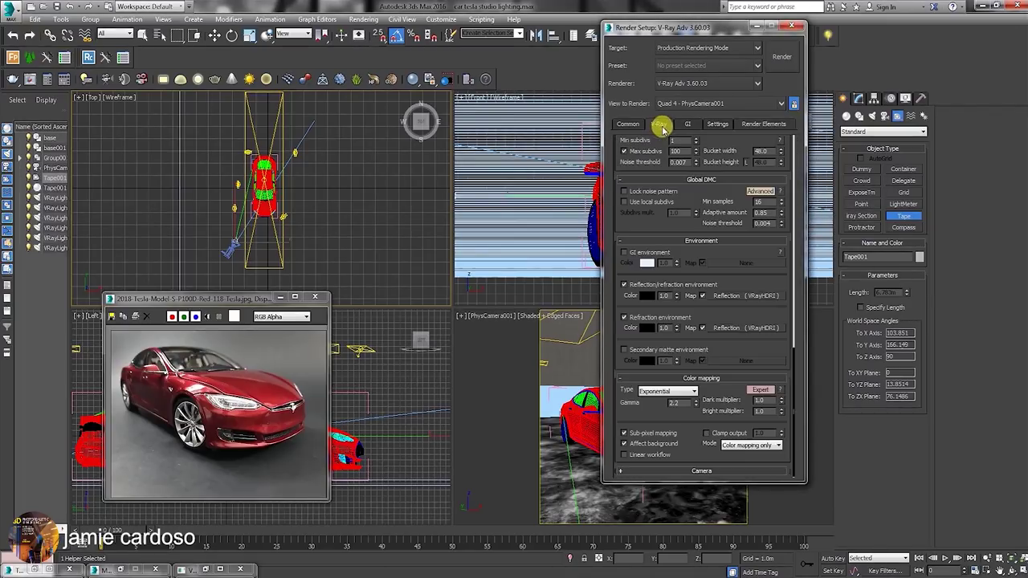
drag(606, 143, 630, 434)
drag(695, 153, 696, 313)
click(763, 124)
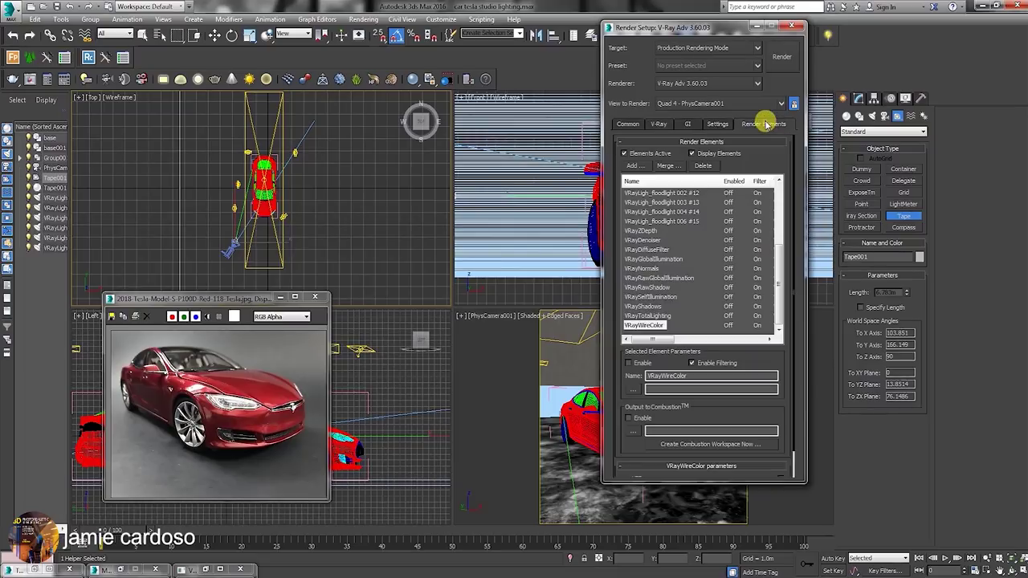
click(628, 124)
drag(758, 195, 741, 64)
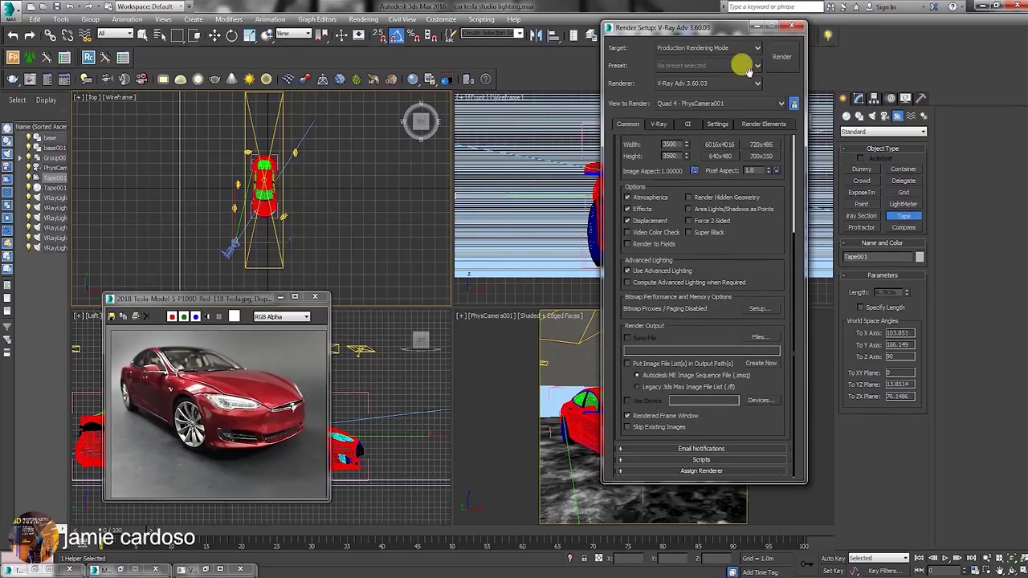
click(659, 124)
drag(696, 402, 679, 251)
click(685, 124)
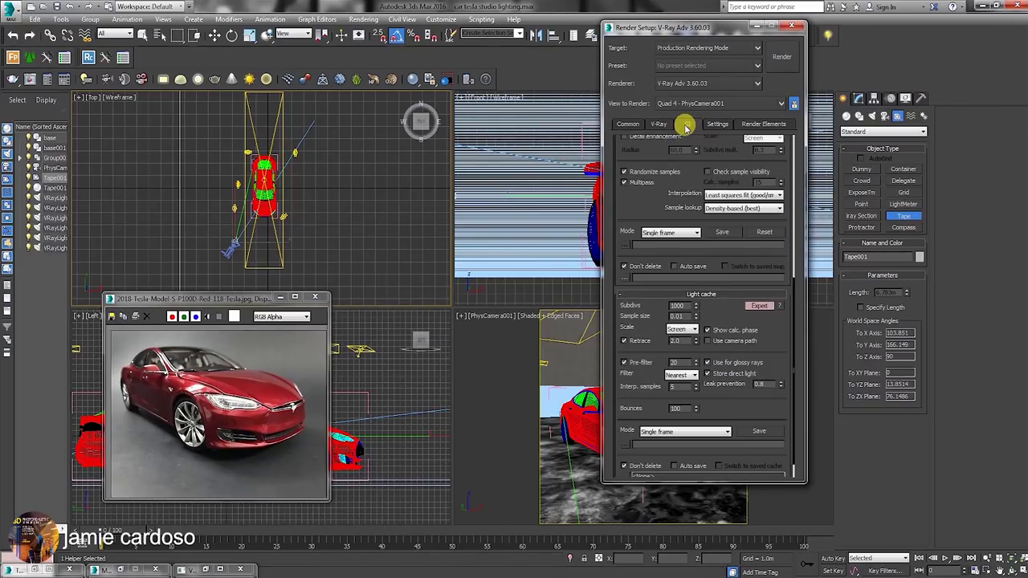
click(710, 124)
click(755, 124)
click(624, 126)
- Start the final render and arrange the RGB color image beside the Render Setup window for inspection
click(779, 53)
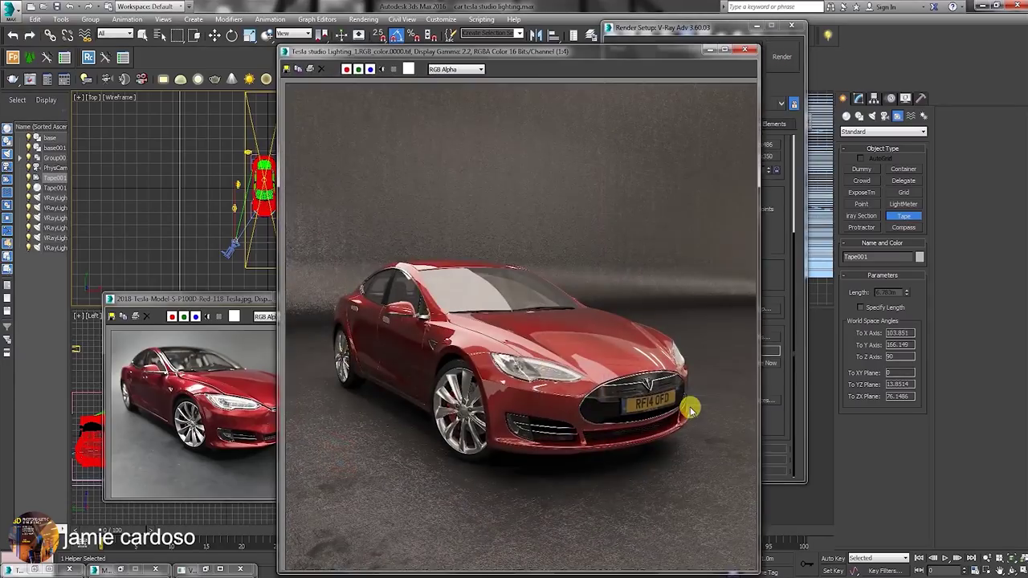
drag(530, 55, 378, 34)
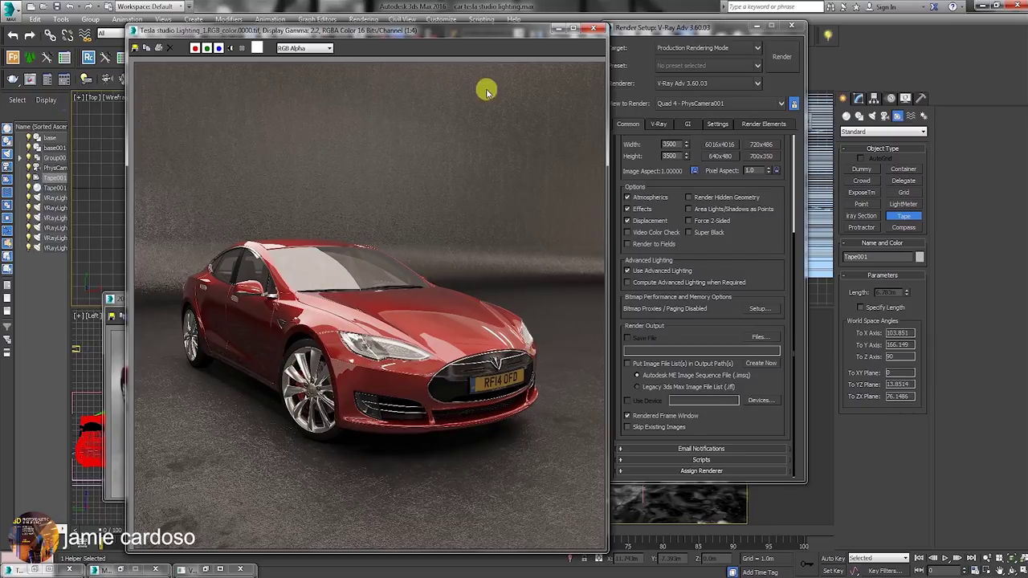
drag(462, 30, 418, 79)
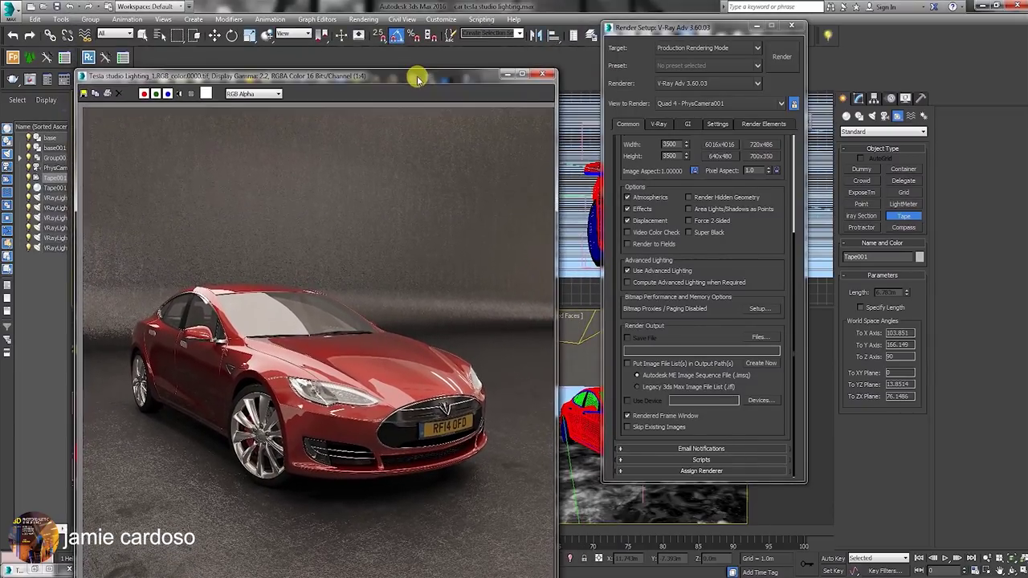
drag(316, 80, 319, 53)
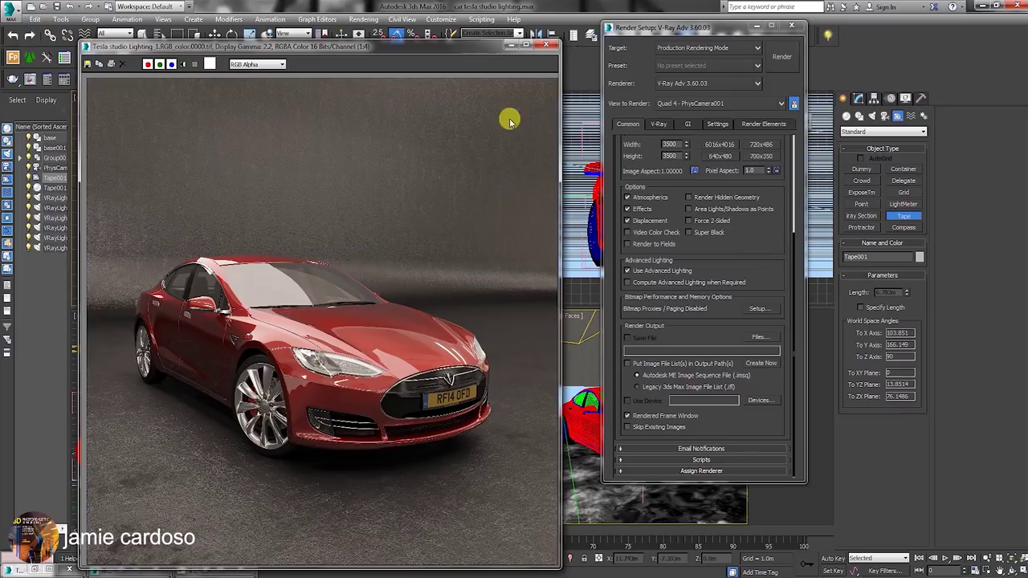
drag(475, 52, 453, 70)
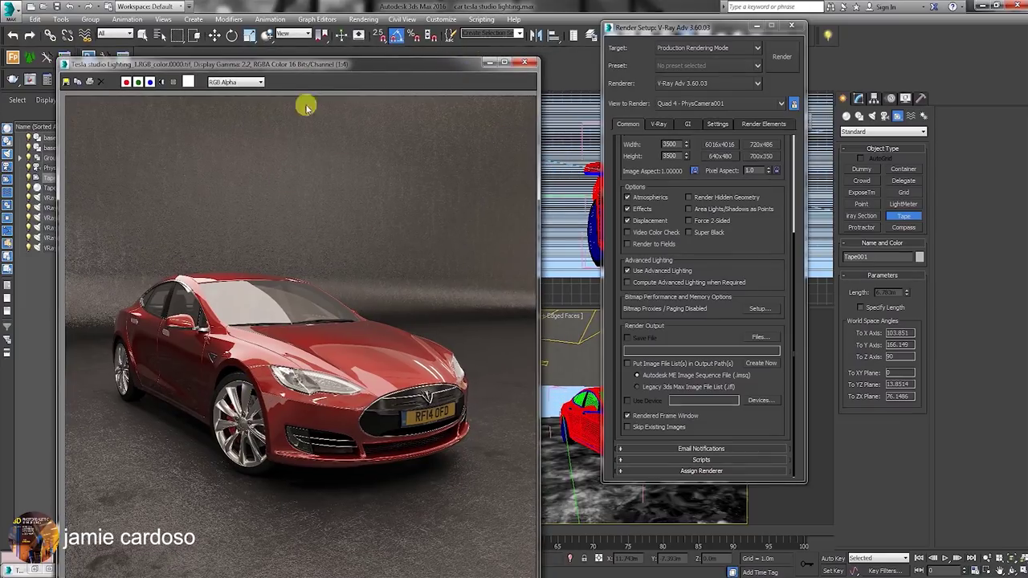
click(363, 19)
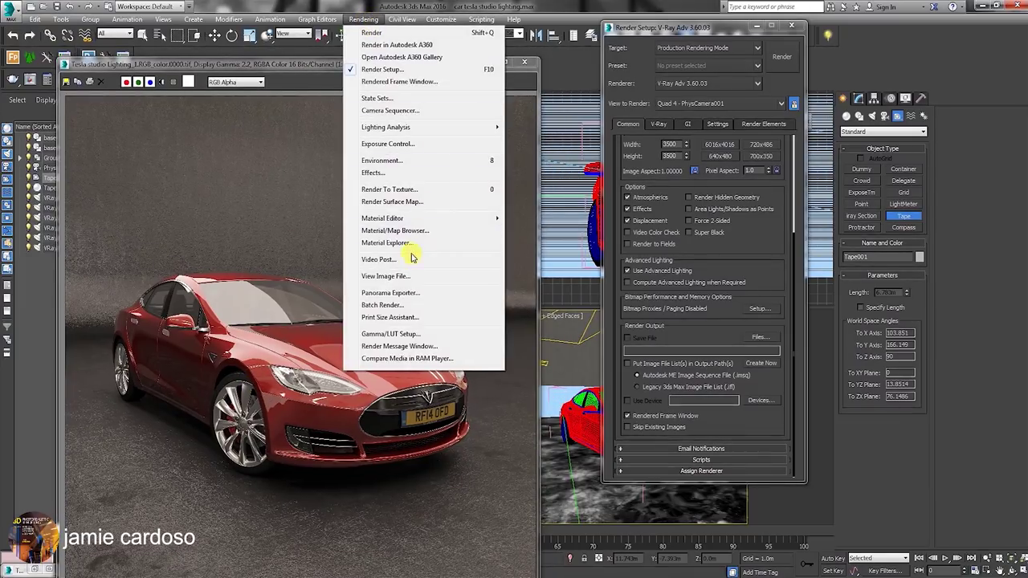
click(692, 29)
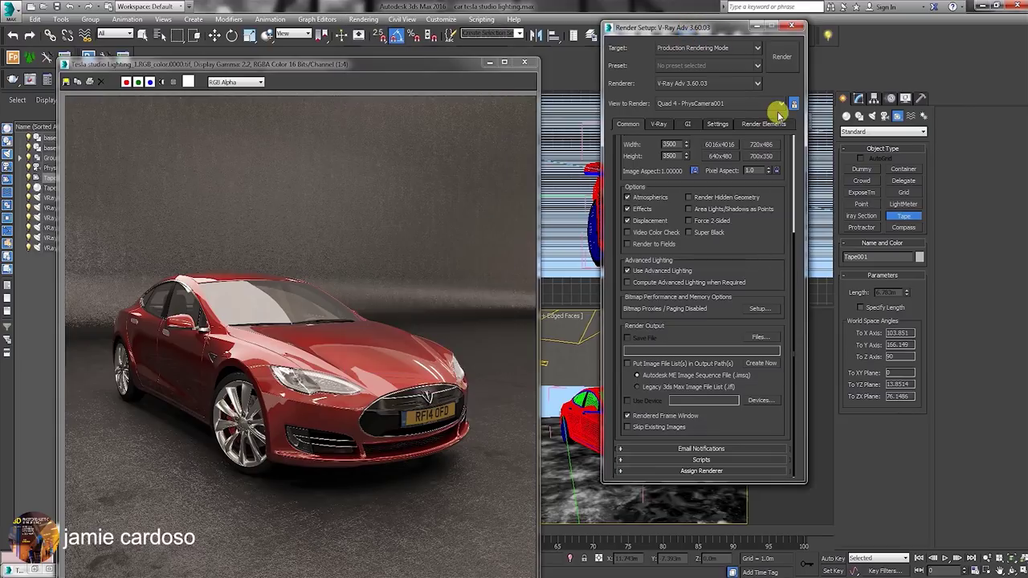
click(767, 124)
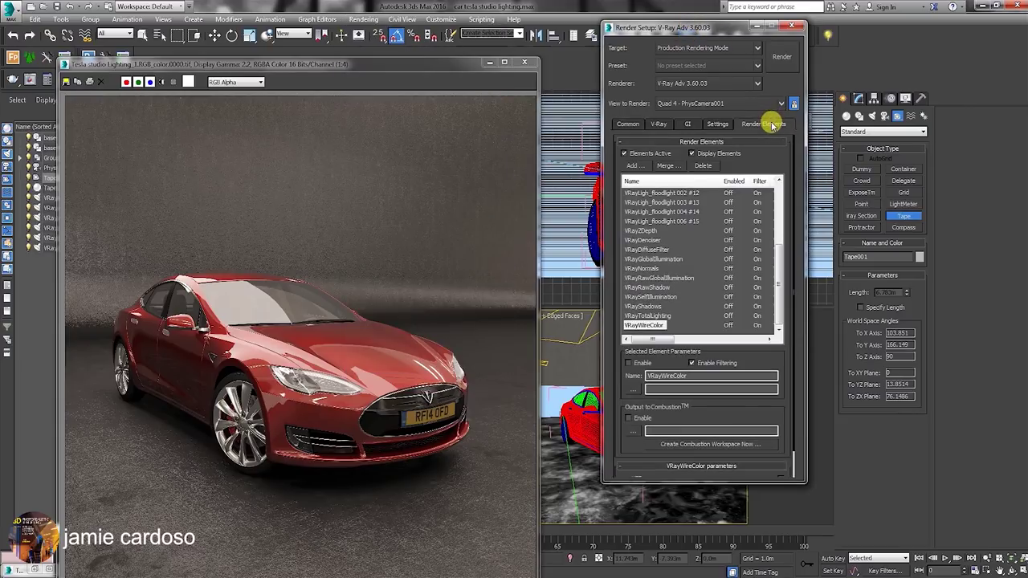
click(634, 126)
click(658, 123)
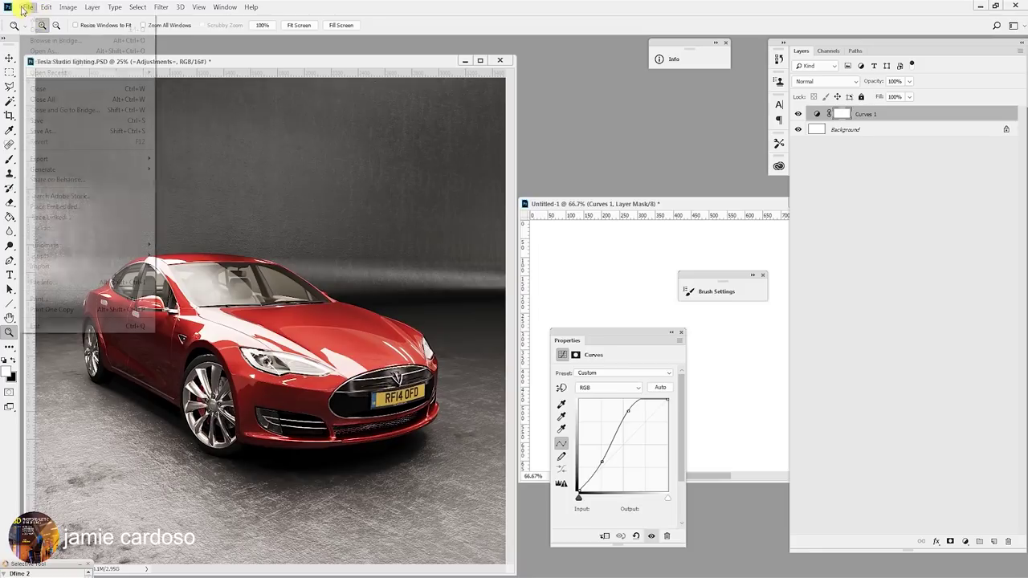
- In Photoshop, export the Curves adjustment as Color Lookup Tables at Maximum quality with 256 grid points, entering a test description
click(27, 7)
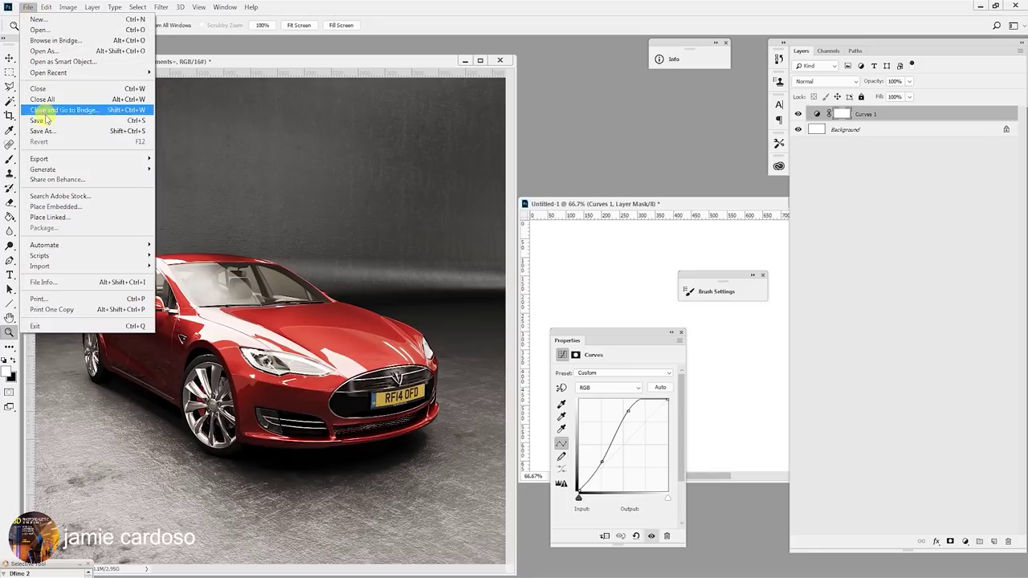
mouse_move(57, 161)
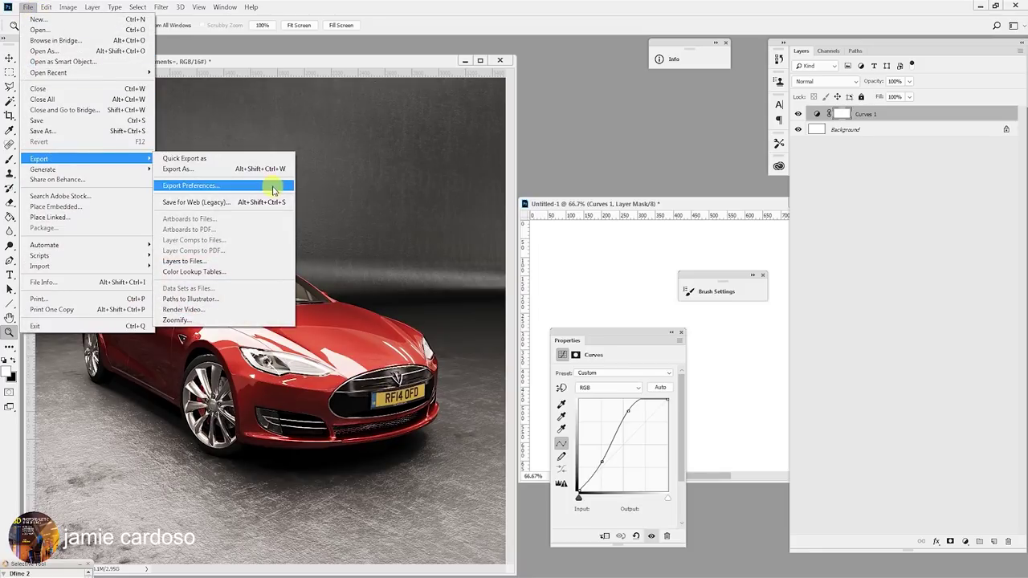
click(265, 271)
click(498, 260)
click(477, 295)
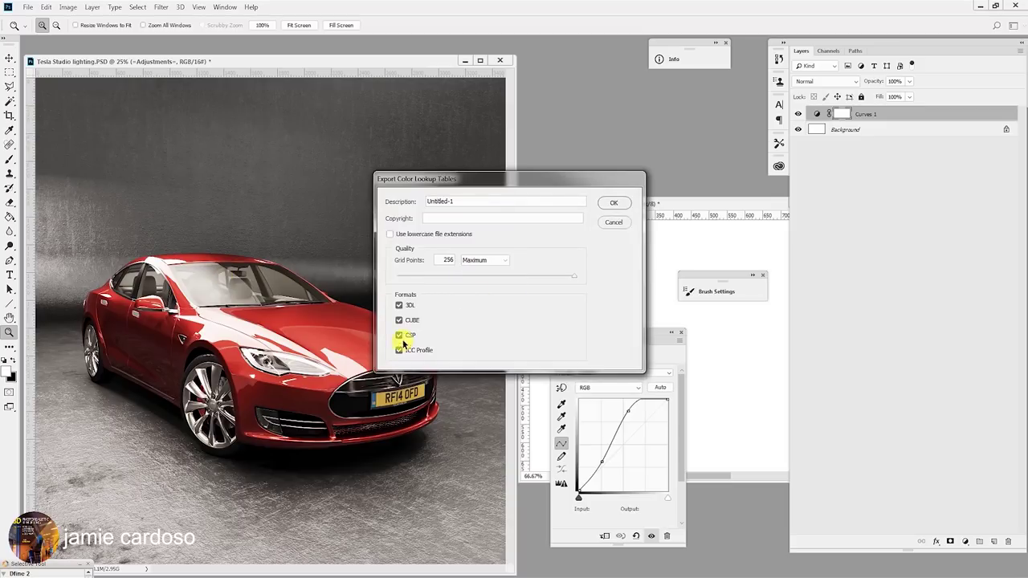
drag(465, 199, 333, 206)
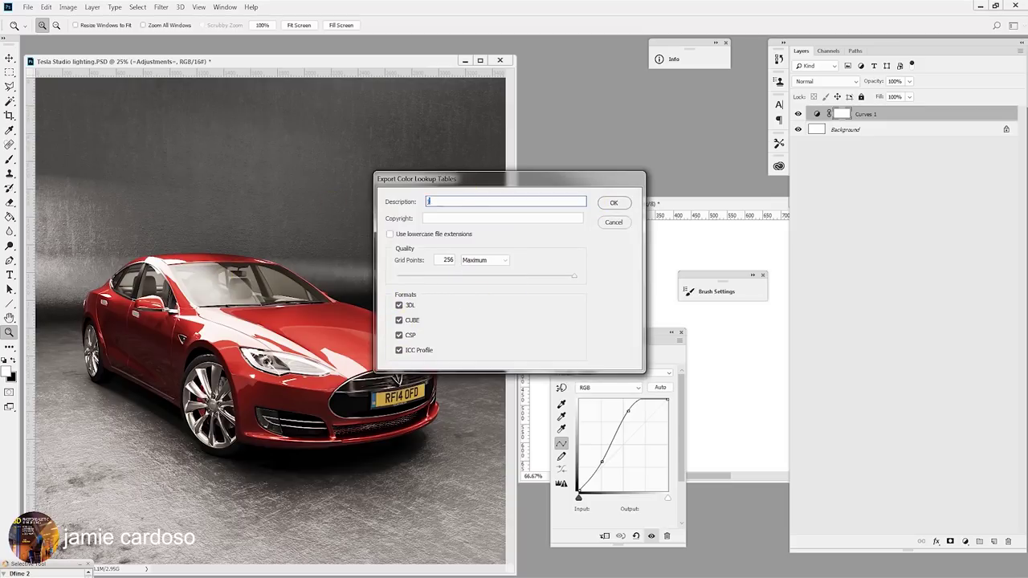
text(jamie test)
click(613, 202)
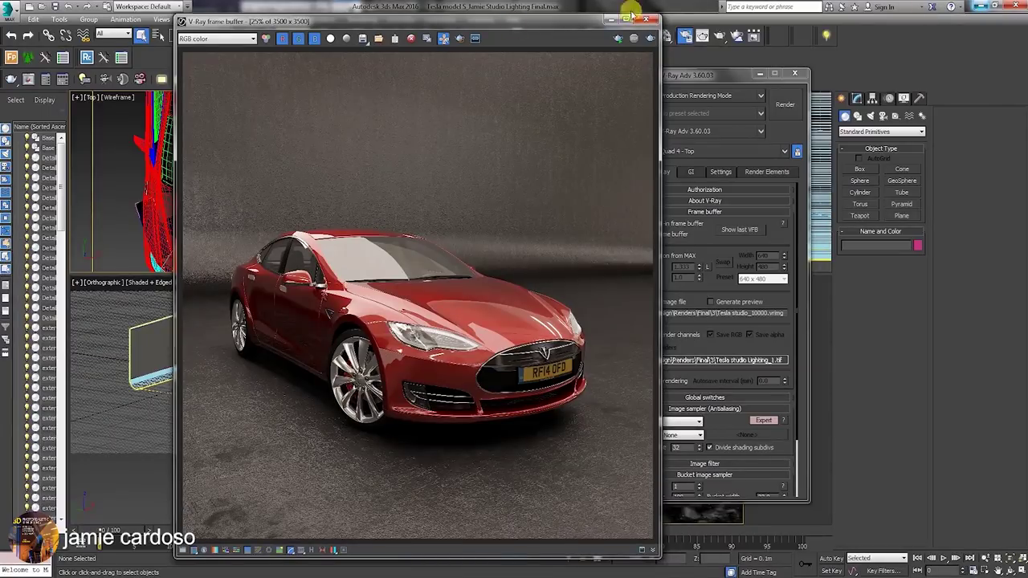
- Back in 3ds Max, show the V-Ray frame buffer's correction controls, then expand and enable the LUT correction
drag(492, 24, 472, 31)
click(173, 551)
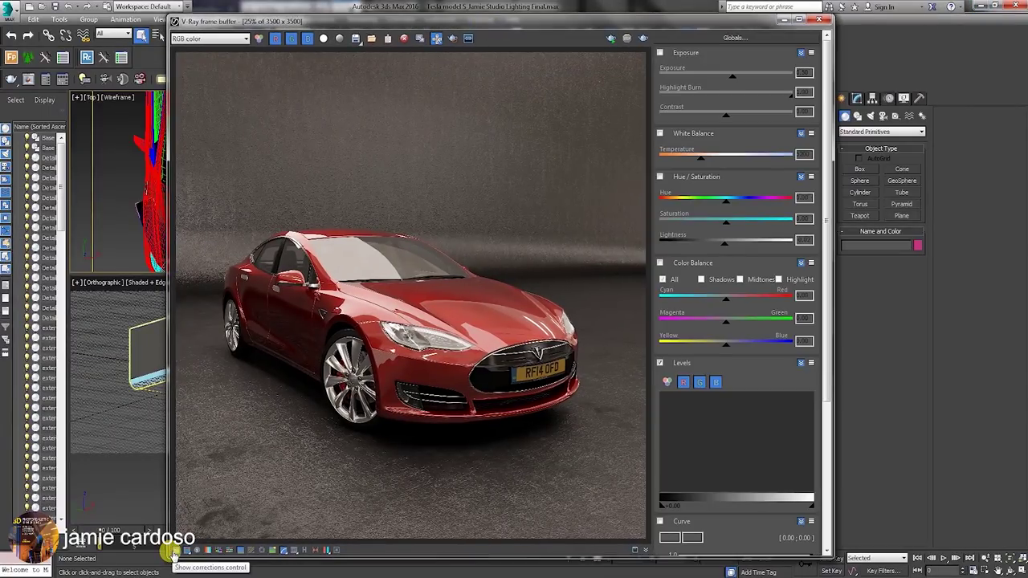
drag(827, 212, 828, 429)
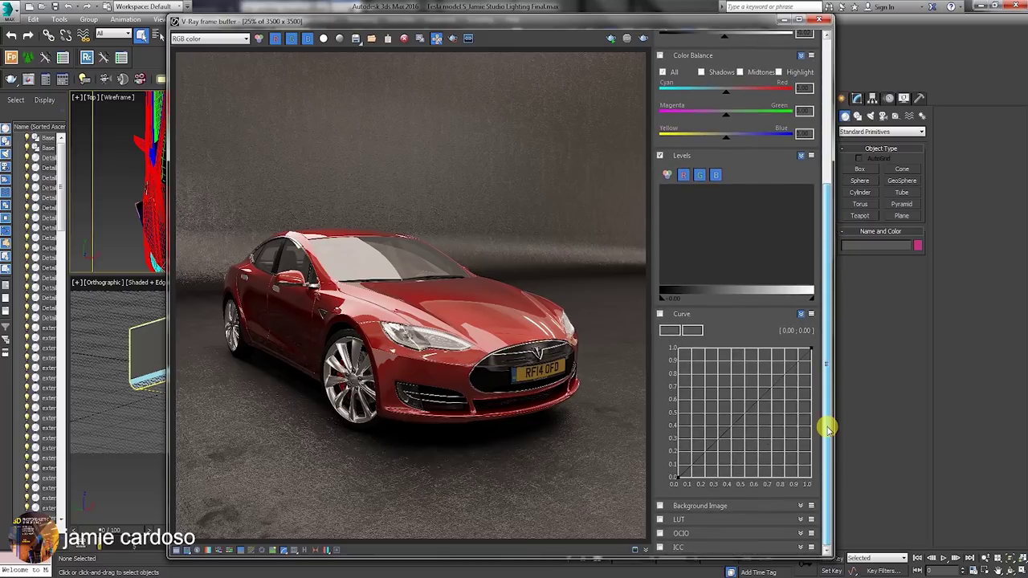
click(690, 518)
drag(832, 383, 826, 482)
click(659, 487)
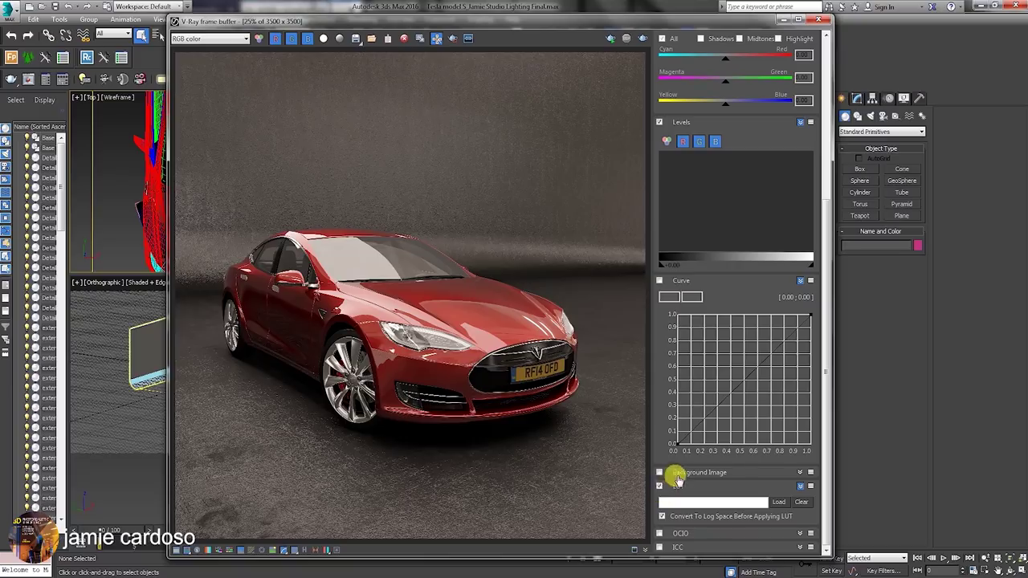
- Load 3DCollective_sRGB_ACES_FilmContrast_00Neutral.cube from the sRGB Filmic Contrast folder as the frame buffer's LUT
click(777, 501)
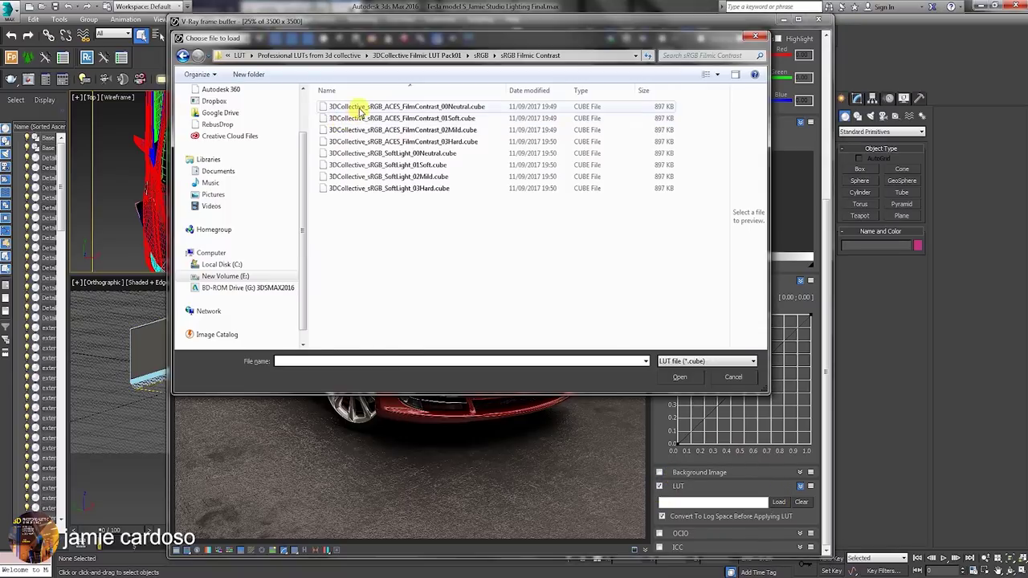
click(360, 107)
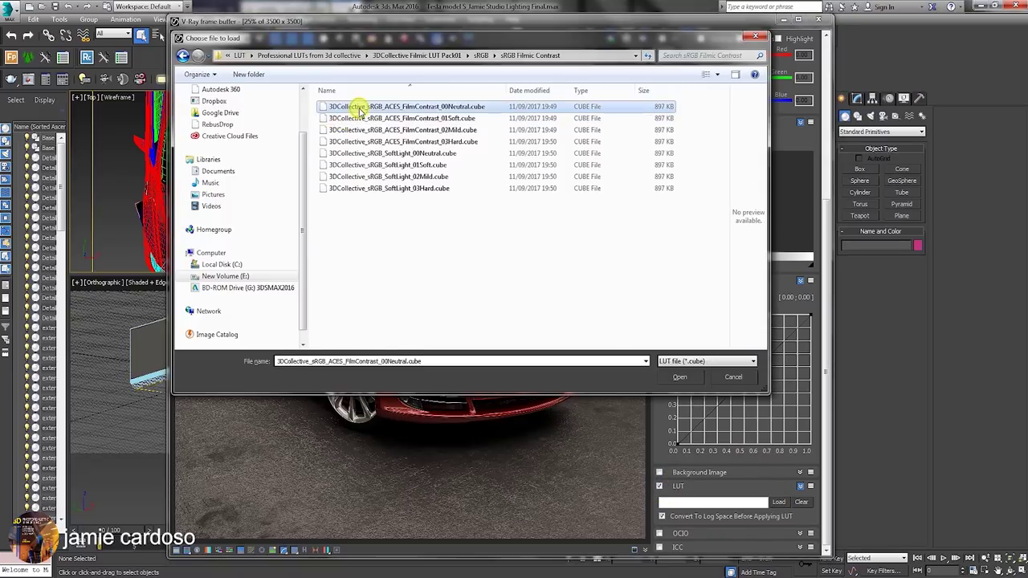
click(694, 378)
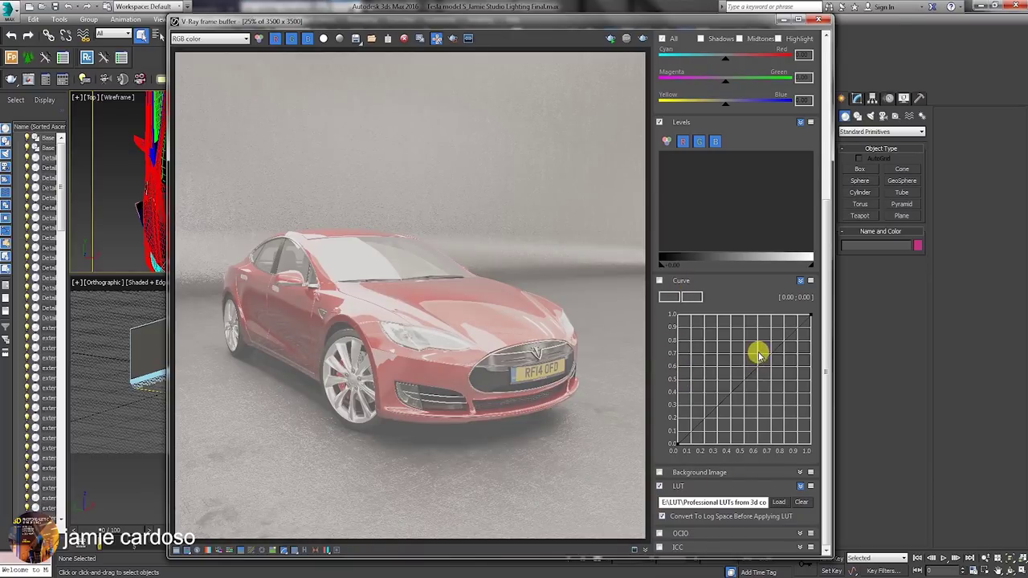
- Disable Convert To Log Space Before Applying LUT and toggle the LUT off and on to compare the render
click(660, 518)
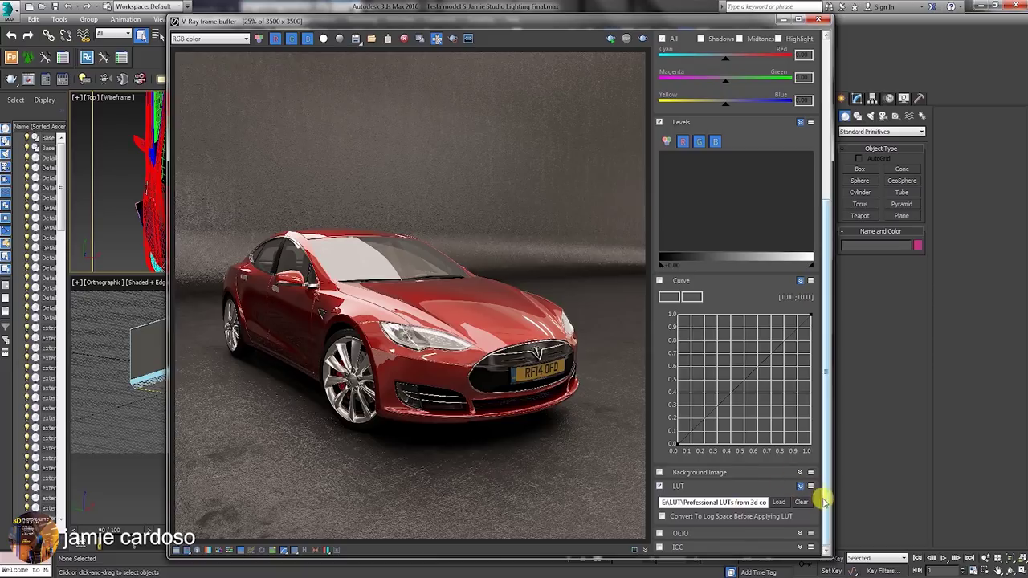
click(659, 486)
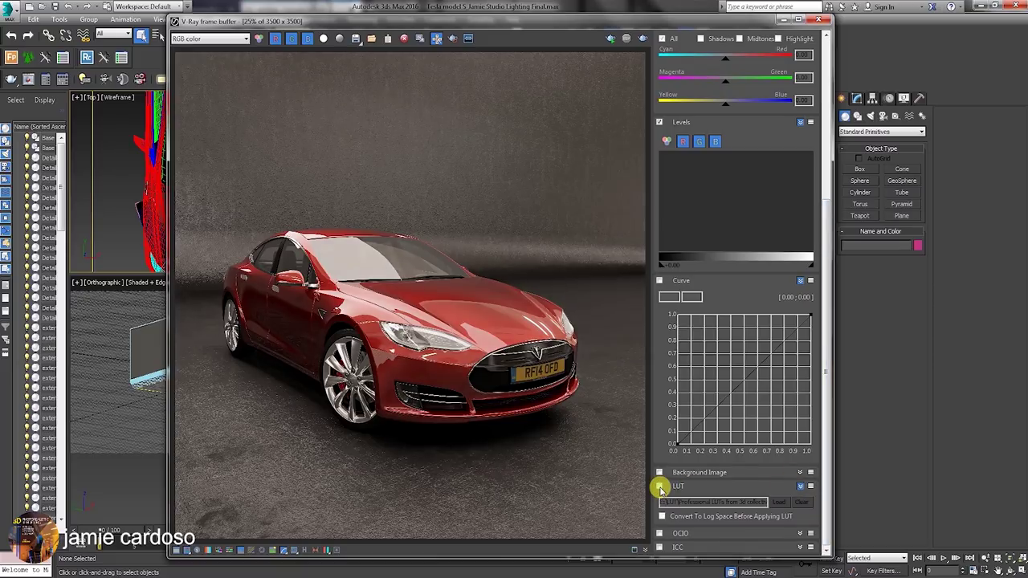
click(660, 486)
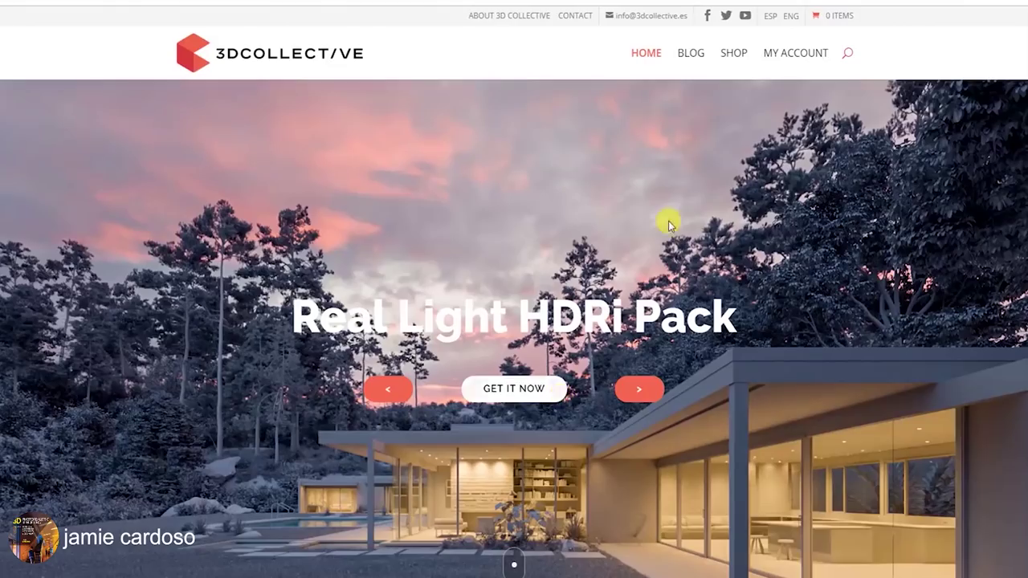
- On the 3DCollective website, search for "lut files"
click(844, 52)
text(lut files)
click(645, 50)
click(642, 99)
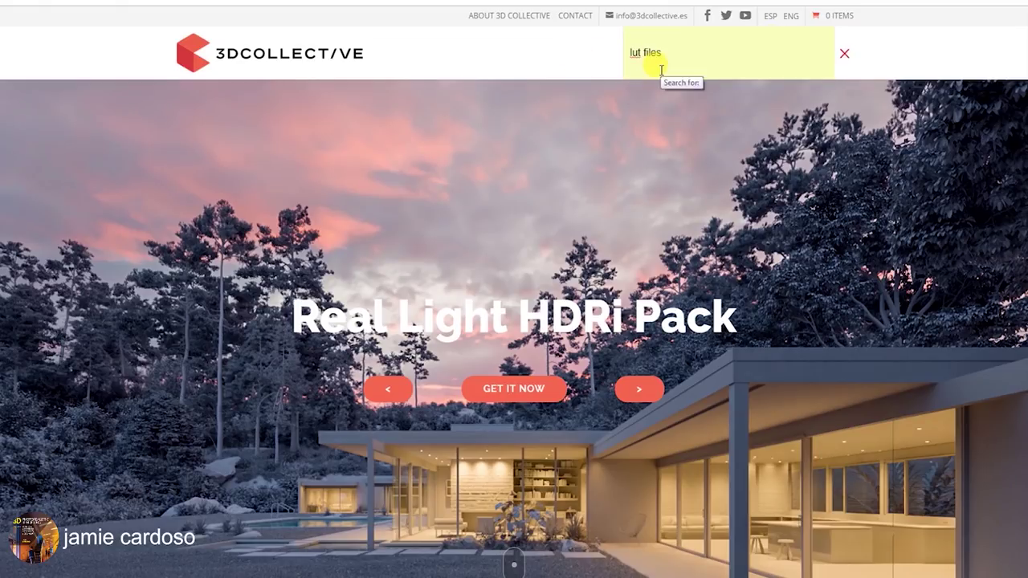
key(Return)
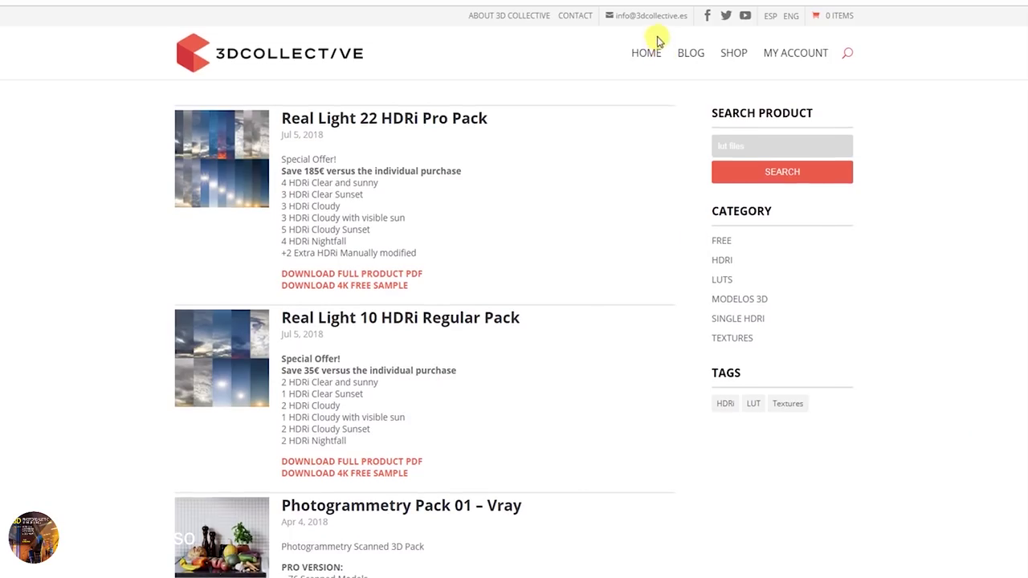
- Browse the store's LUTS category for the filmic LUT pack, and open the FREE category
click(723, 279)
click(721, 241)
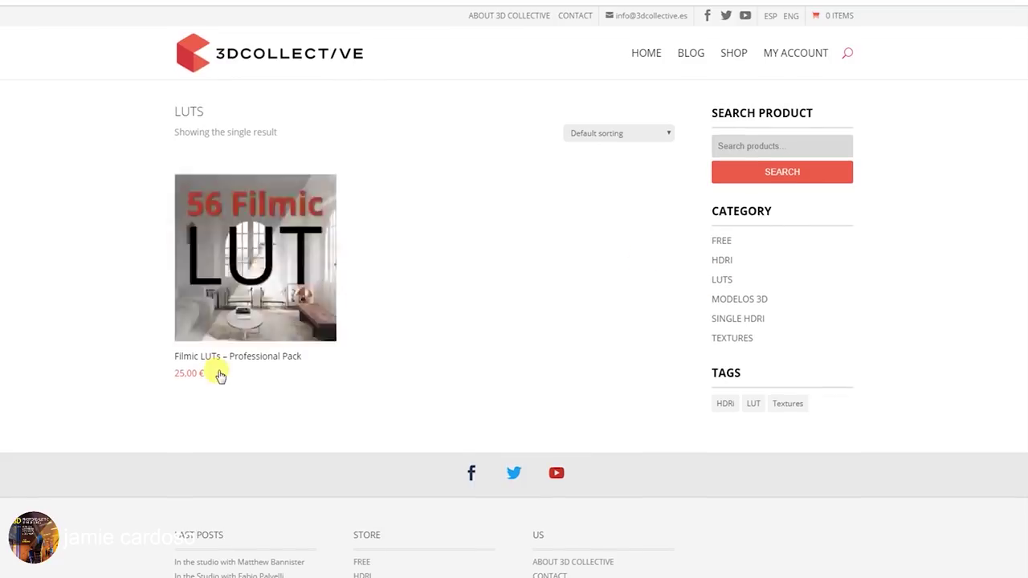
click(723, 241)
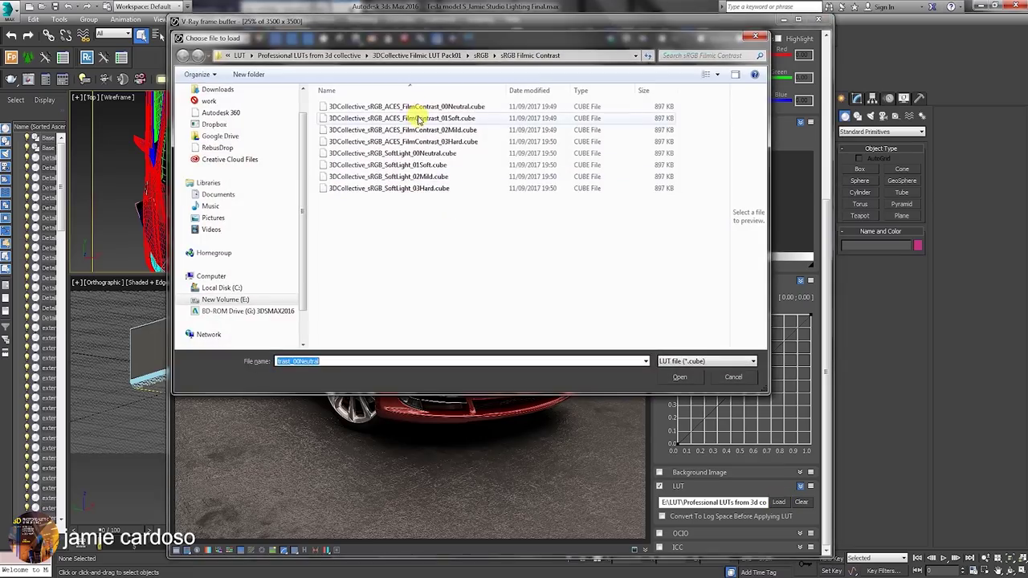
- Back in 3ds Max, try 3DCollective_sRGB_ACES_FilmContrast_01Soft.cube and another harder LUT from the same folder on the render
click(418, 119)
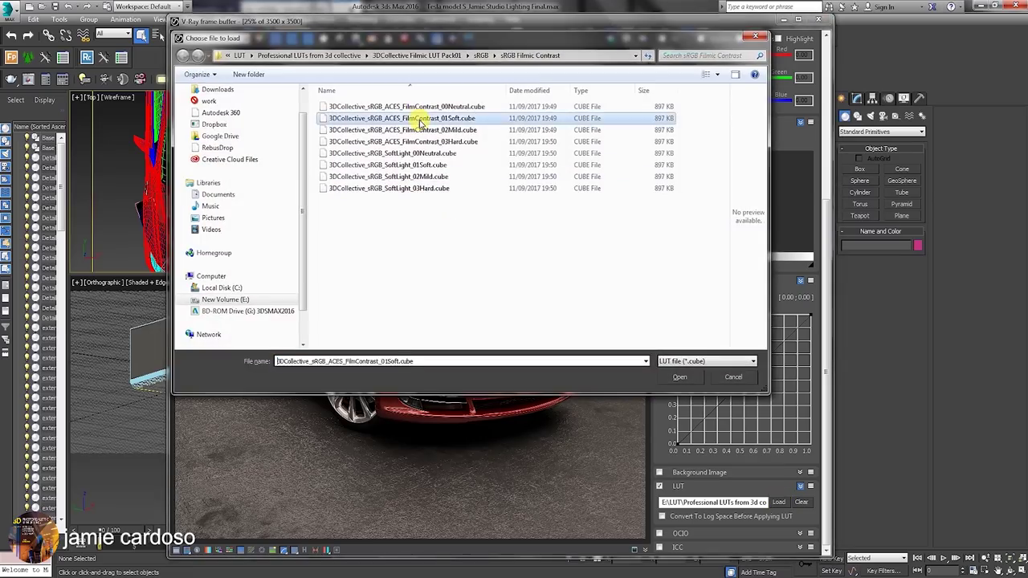
click(677, 377)
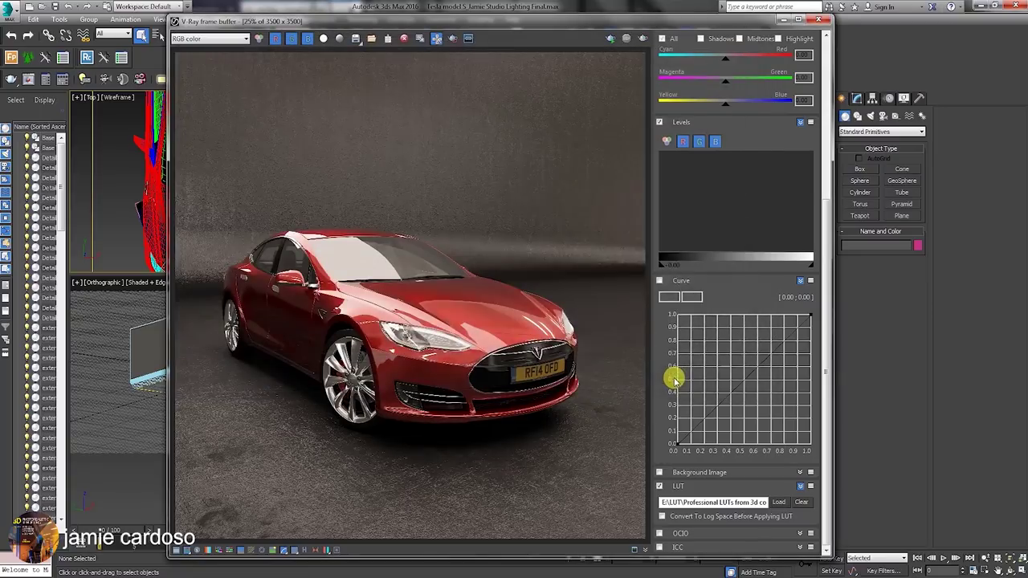
click(779, 502)
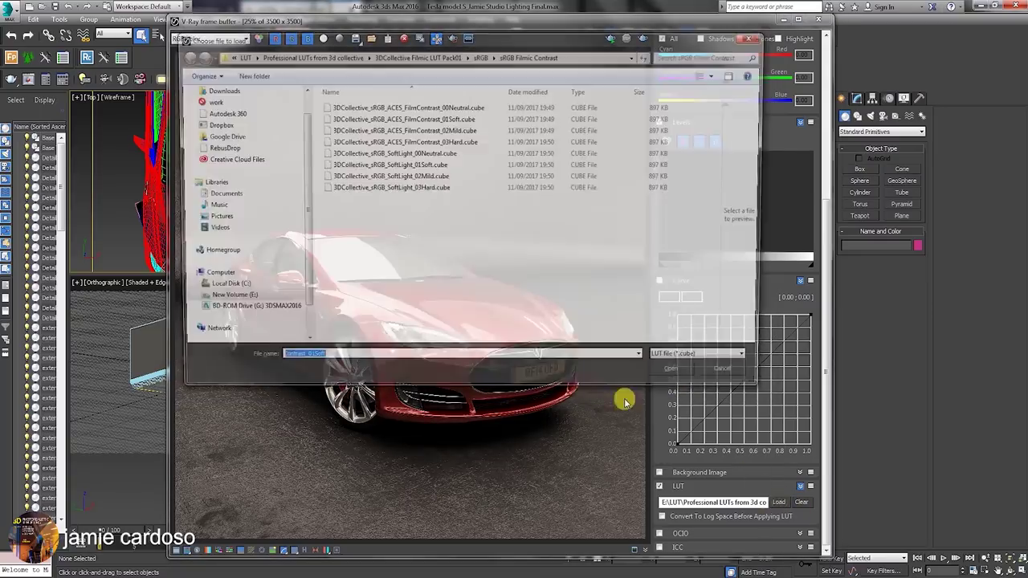
click(418, 190)
click(679, 378)
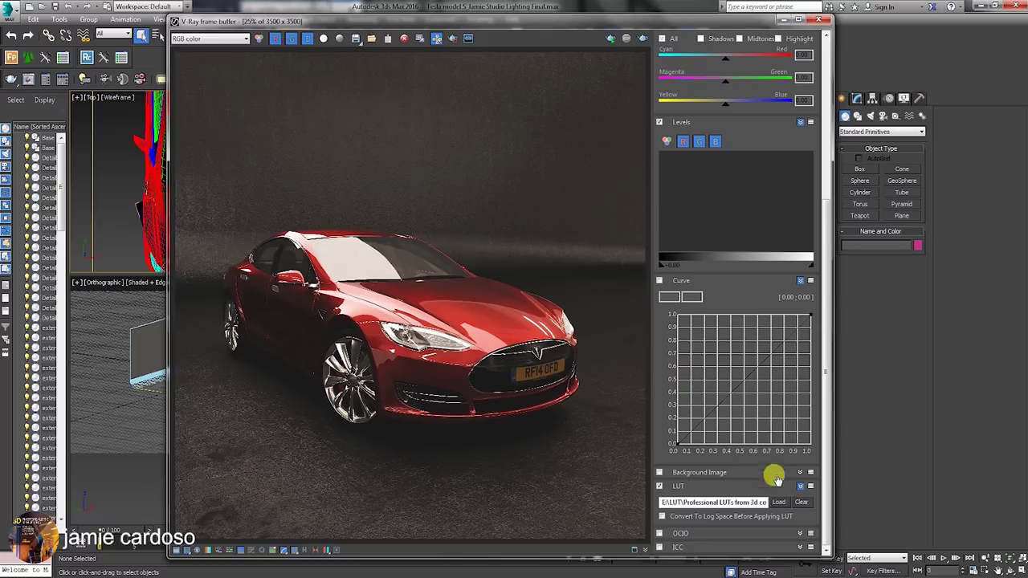
- Try 3DCollective_sRGB_ACES_FilmContrast_02Mild.cube and 3DCollective_sRGB_SoftLight_01Soft.cube as the frame buffer's LUT
click(779, 502)
click(402, 131)
click(673, 373)
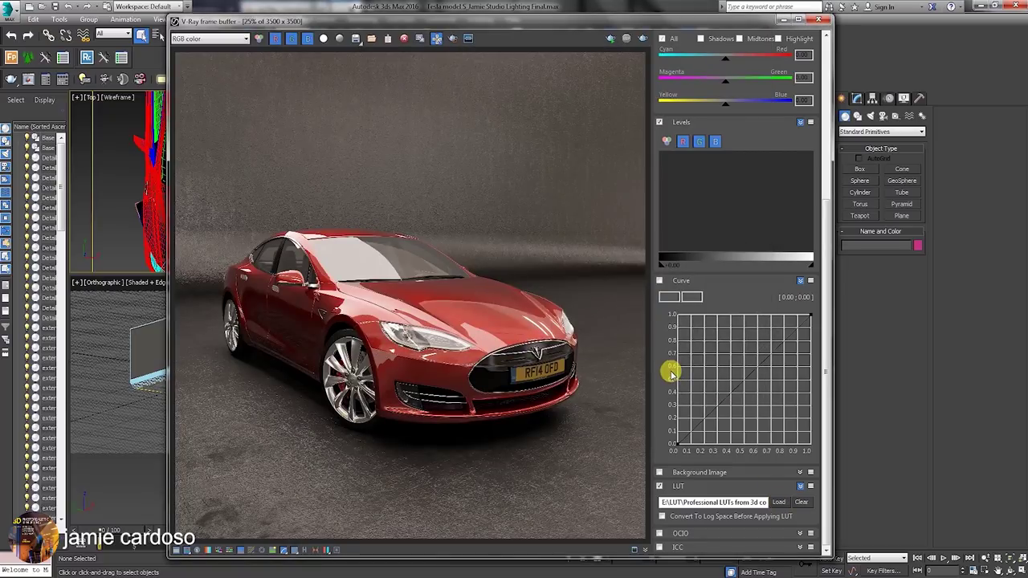
click(779, 502)
click(396, 165)
click(678, 375)
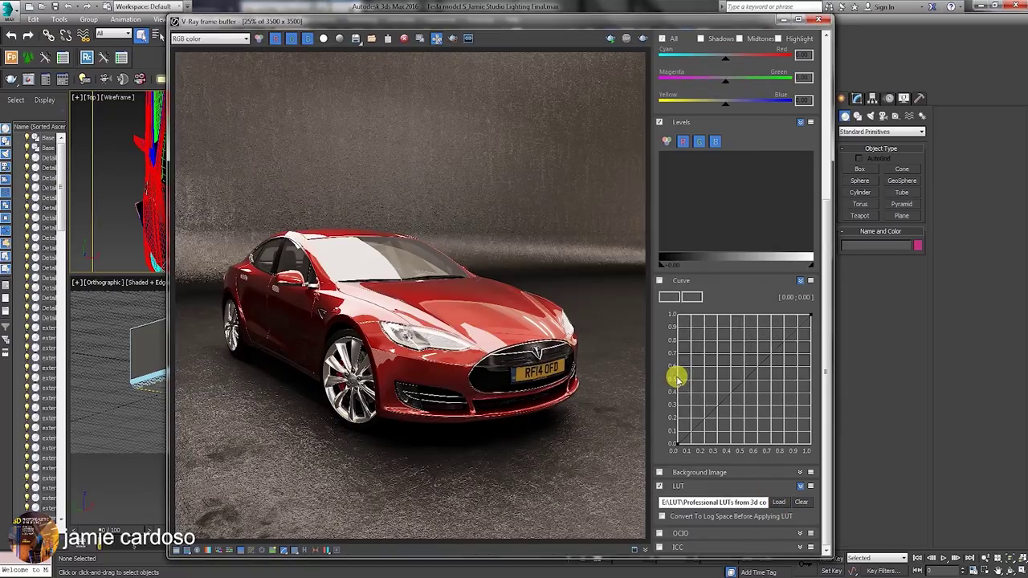
- Try 3DCollective_sRGB_SoftLight_03Hard.cube on the render, followed by a darker LUT file
click(779, 502)
click(378, 188)
click(682, 375)
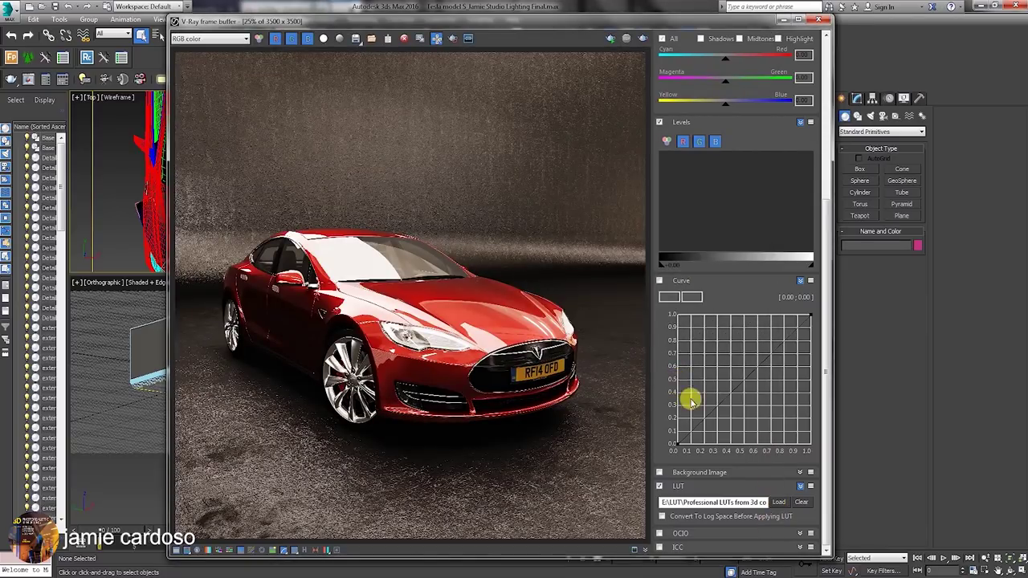
click(779, 502)
click(683, 378)
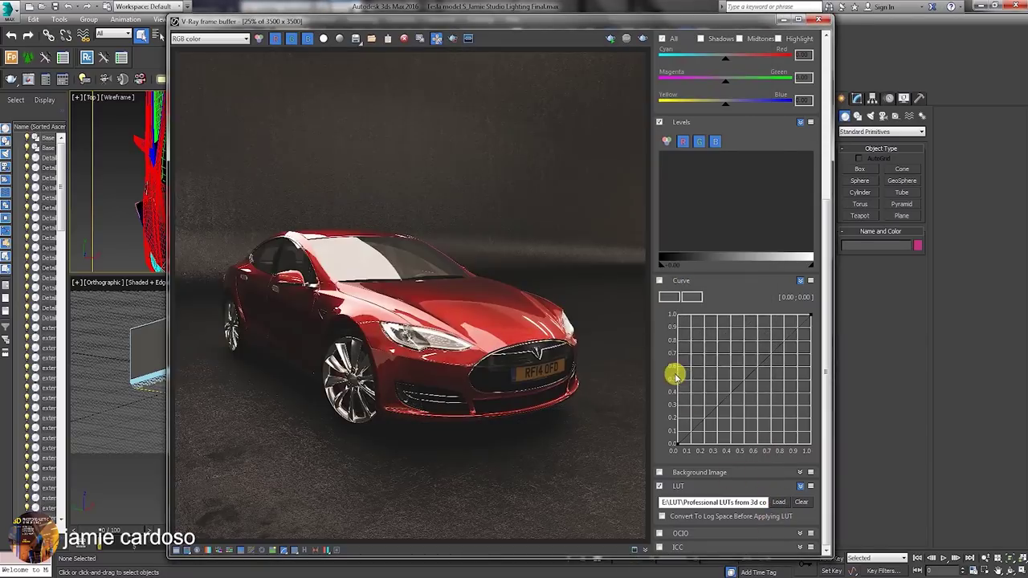
- Load a different 3DCollective .cube file as the frame buffer's LUT for a moderate-contrast look on the car render
click(779, 502)
click(369, 188)
click(682, 374)
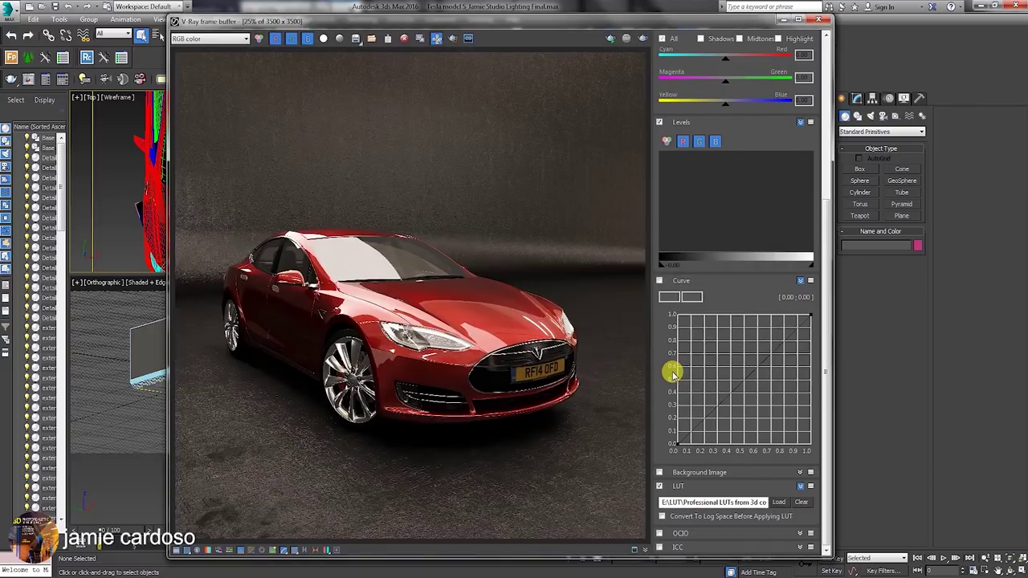